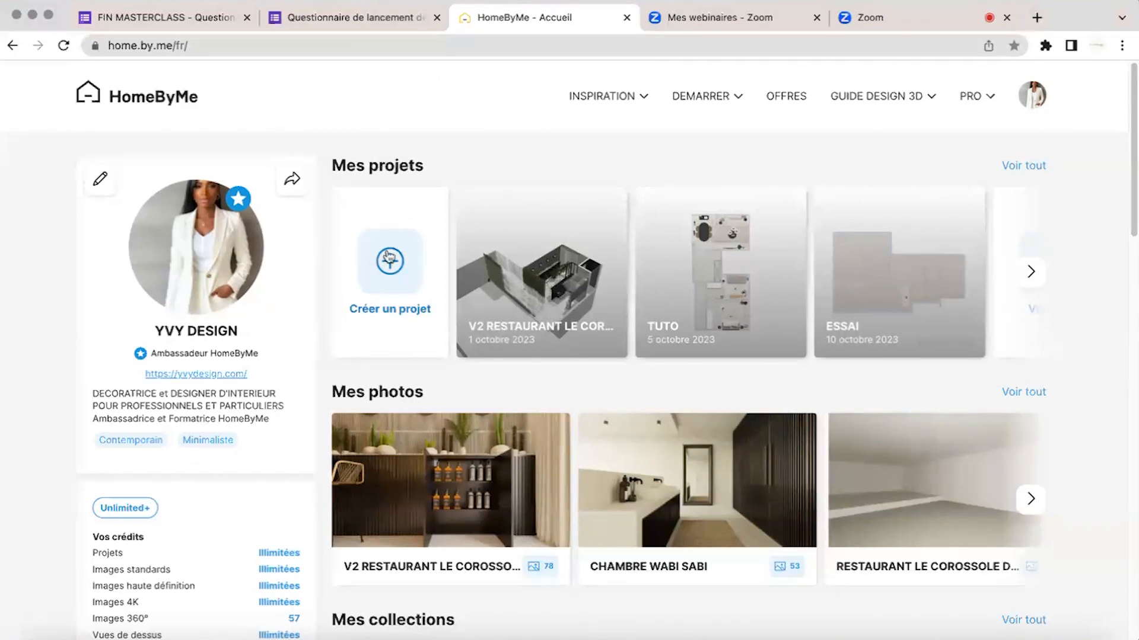
Create a new project named MASTERCLASS HBM and restrict copying of it to its owner.
left_click(388, 258)
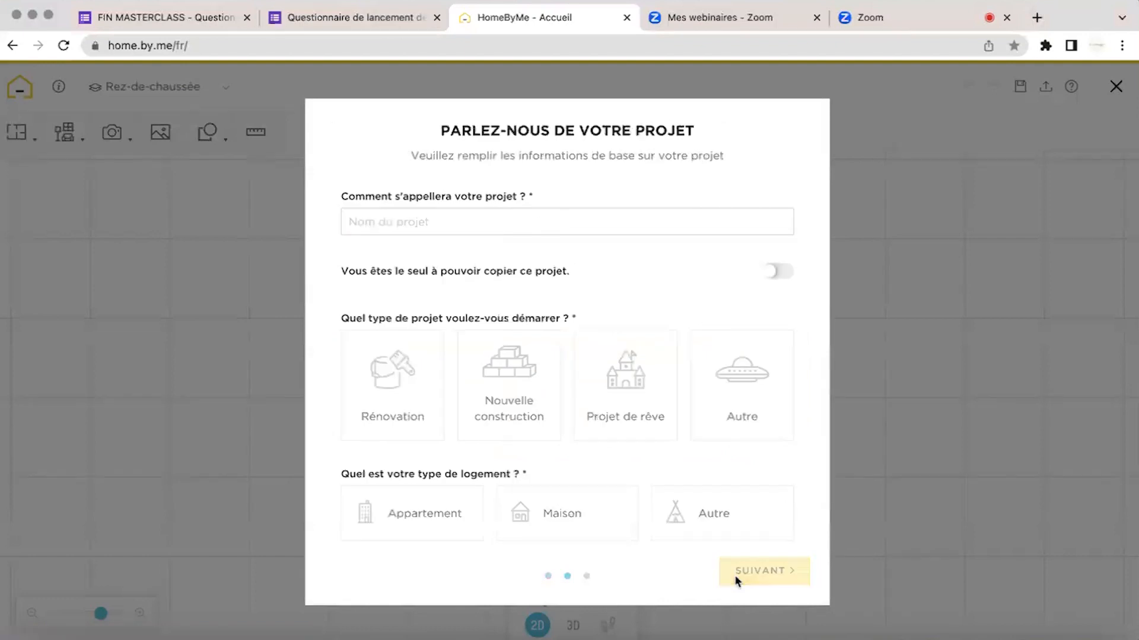
left_click(635, 220)
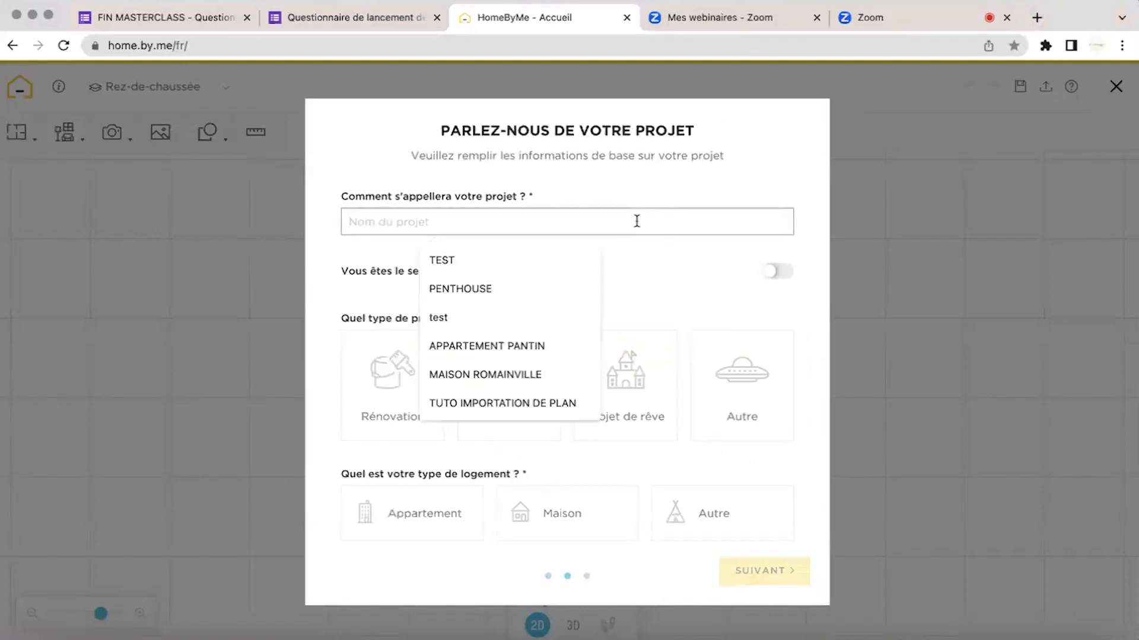
type("masterclass")
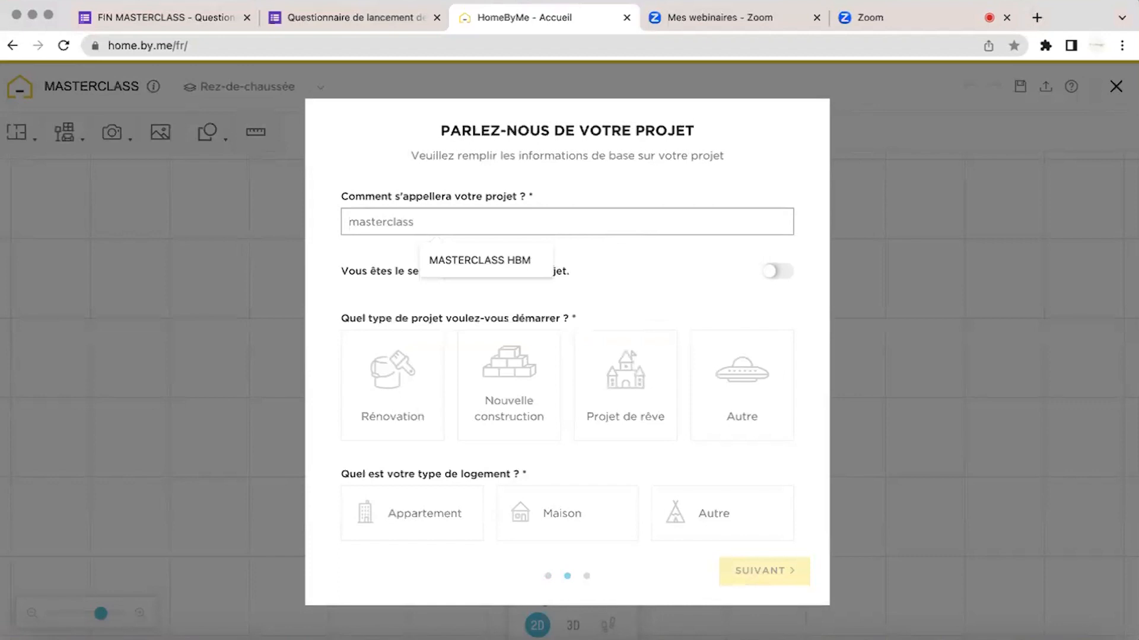
left_click(450, 264)
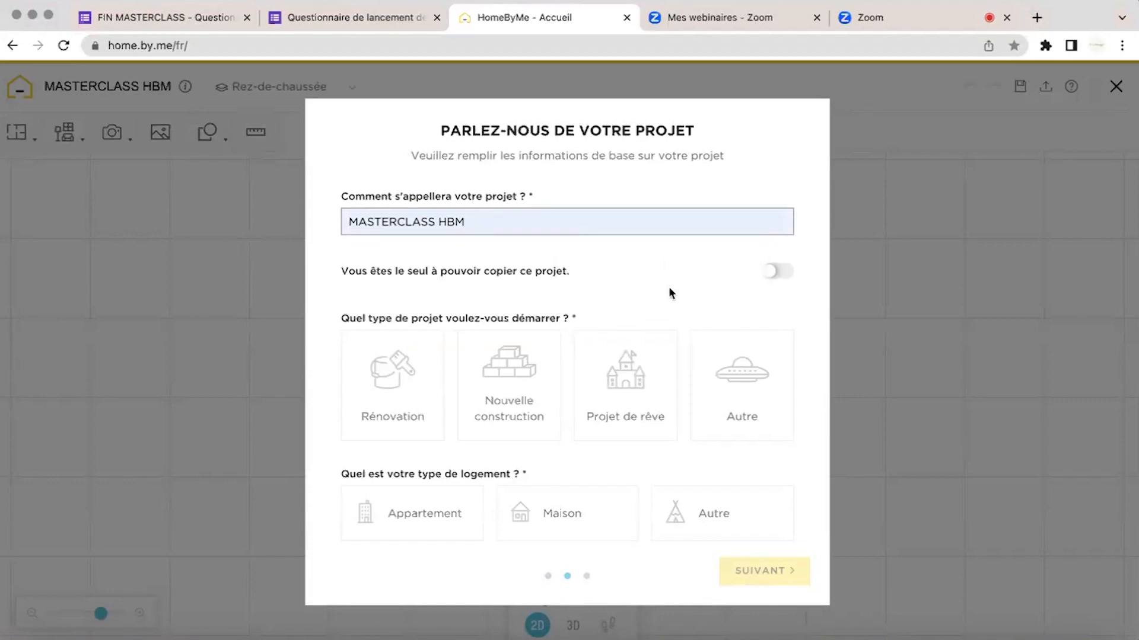
left_click(782, 273)
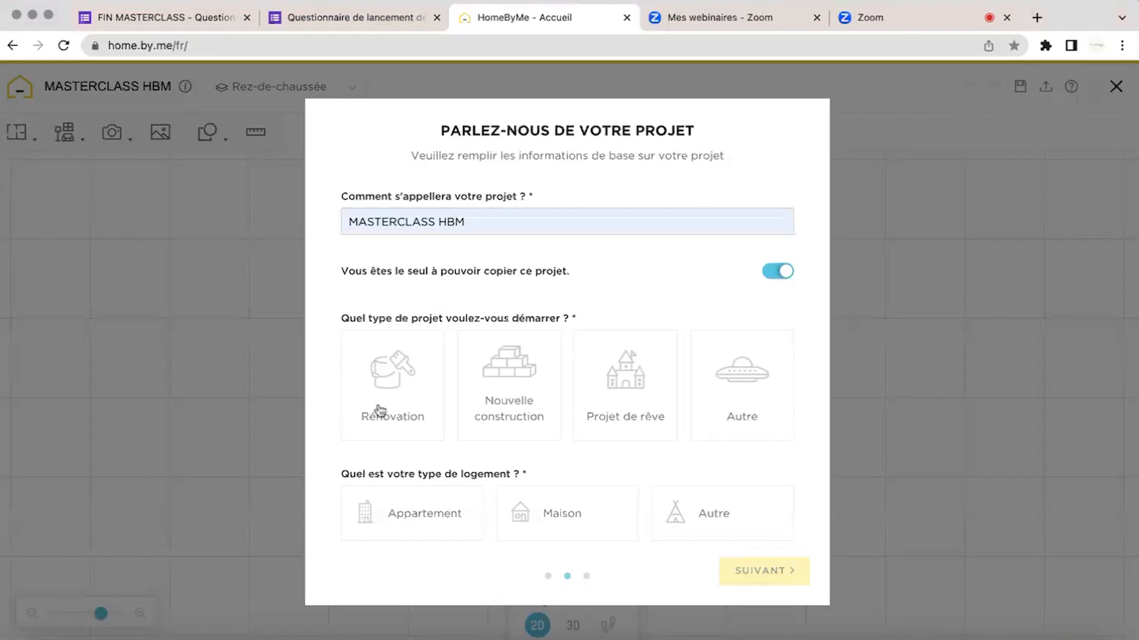
Set the project type to Rénovation and the housing type to Appartement, and proceed to the plan options.
left_click(395, 424)
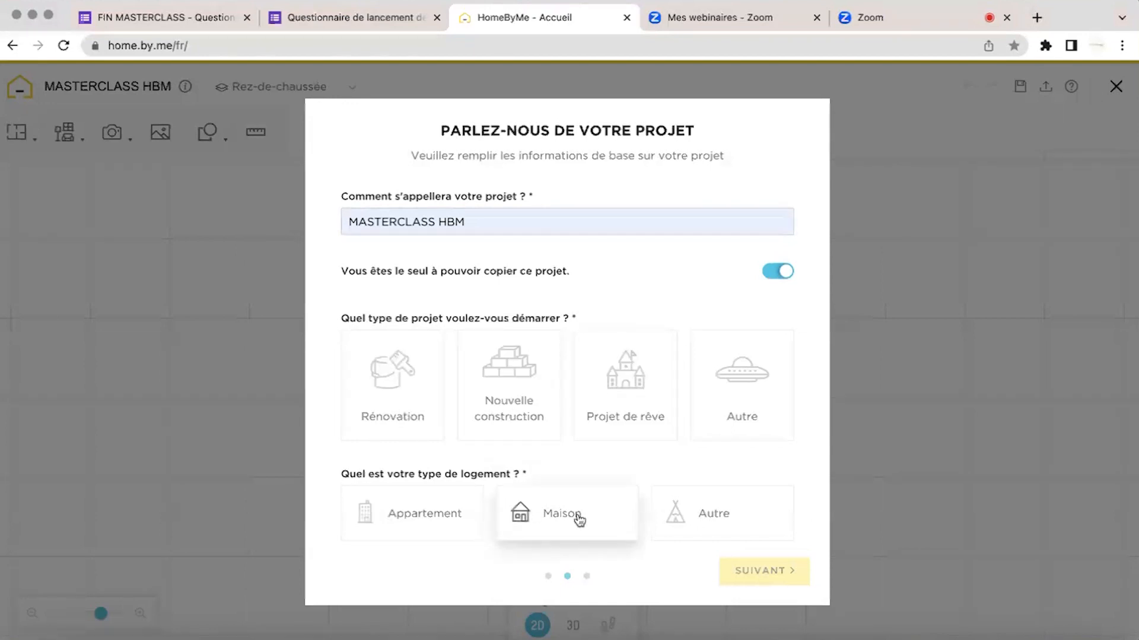
left_click(392, 371)
left_click(424, 534)
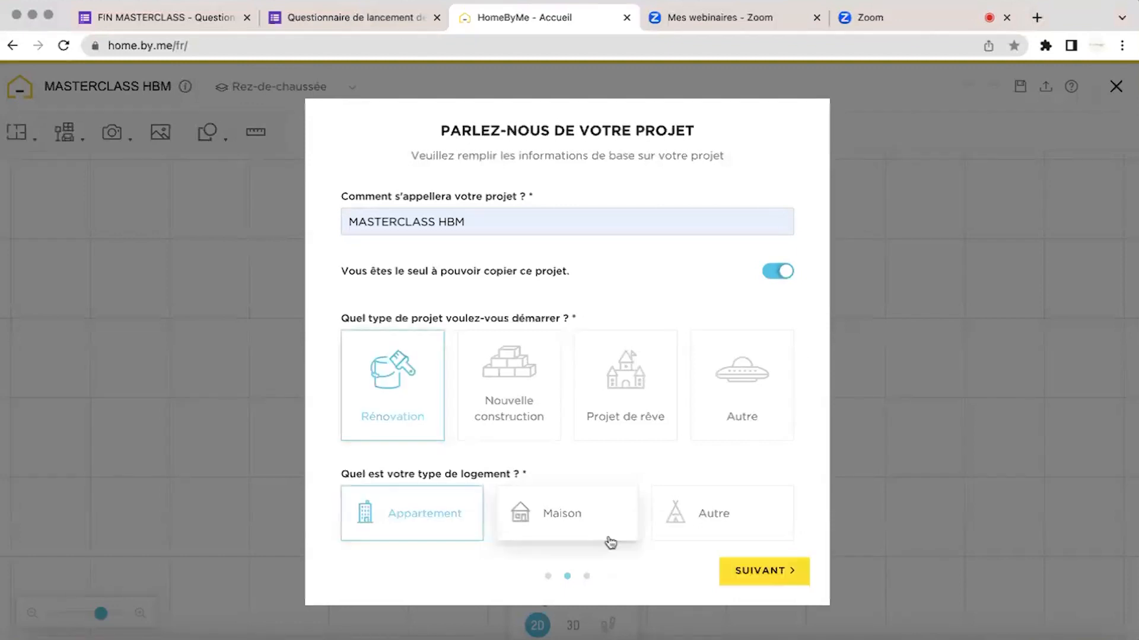
left_click(757, 573)
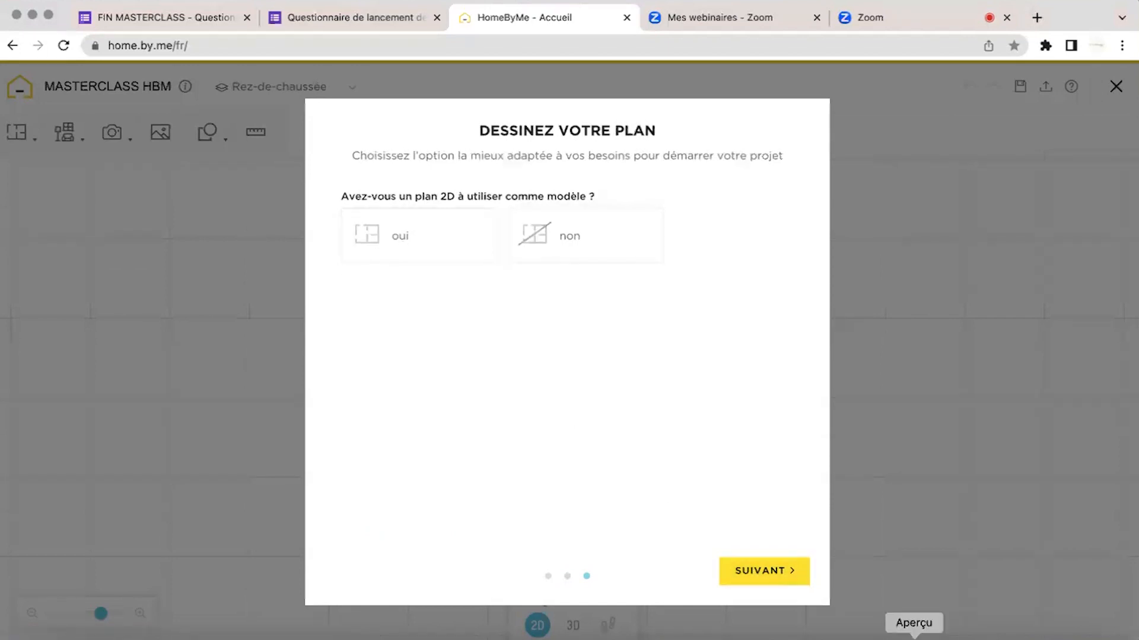
Consult the hand-drawn plan IMG_1120.HEIC in Aperçu, and start the project without a 2D plan using the Dessin des murs option.
left_click(914, 637)
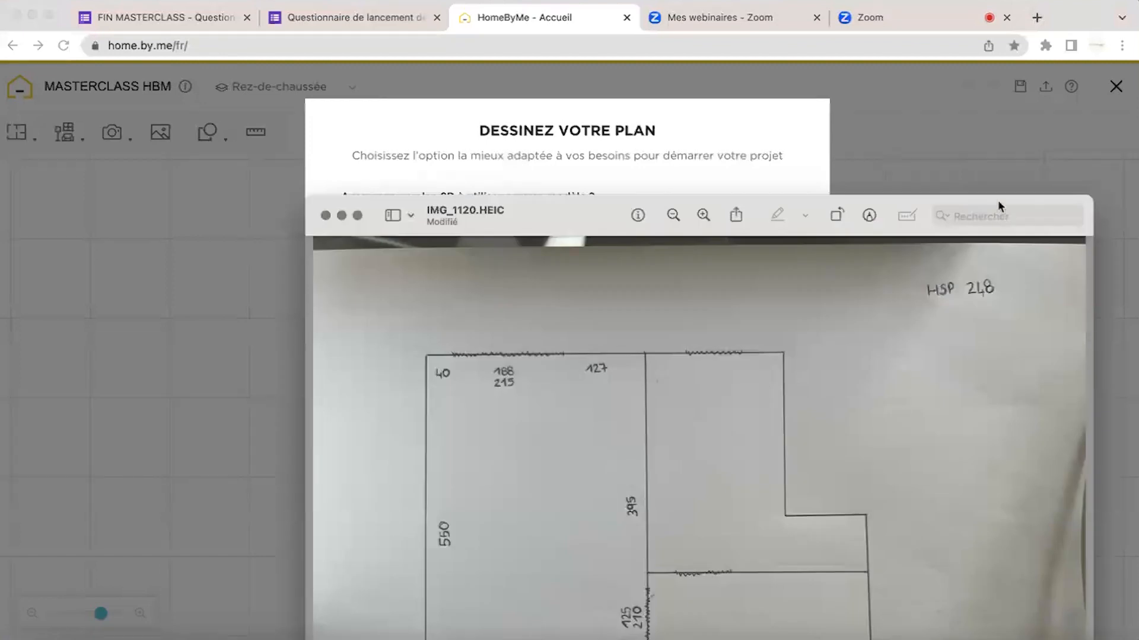
left_click_drag(998, 201, 1023, 64)
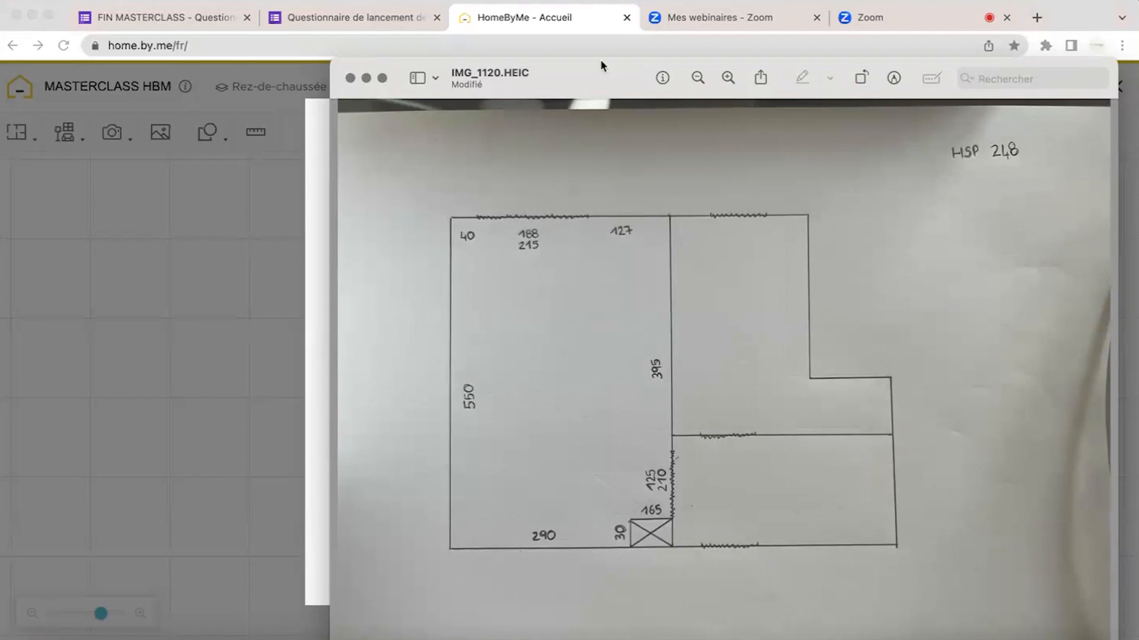
left_click(326, 250)
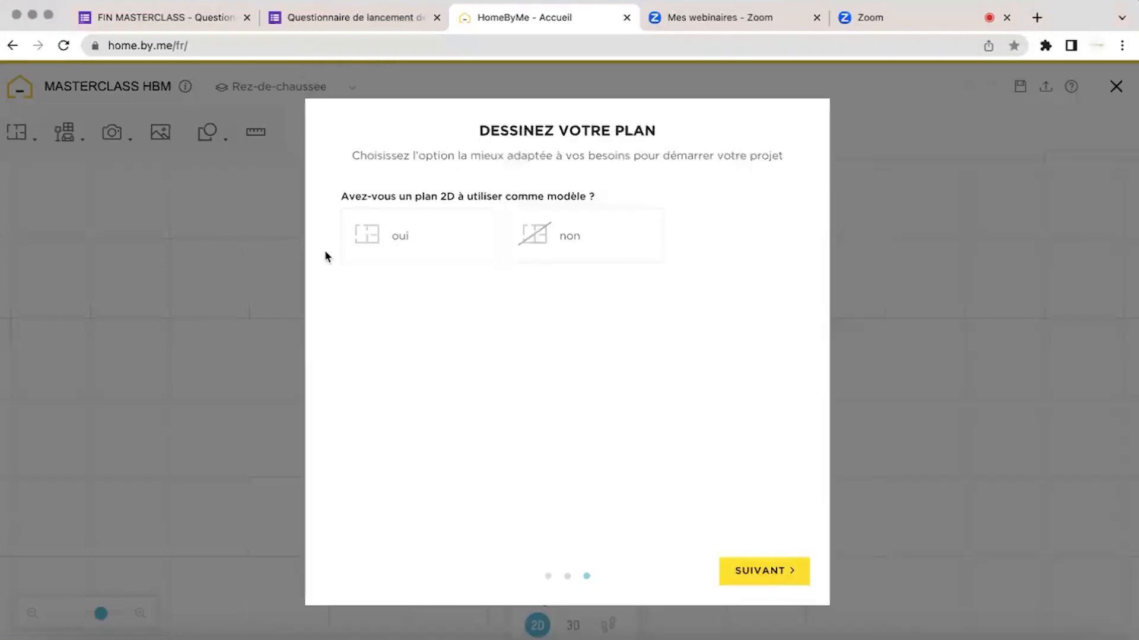
left_click(571, 252)
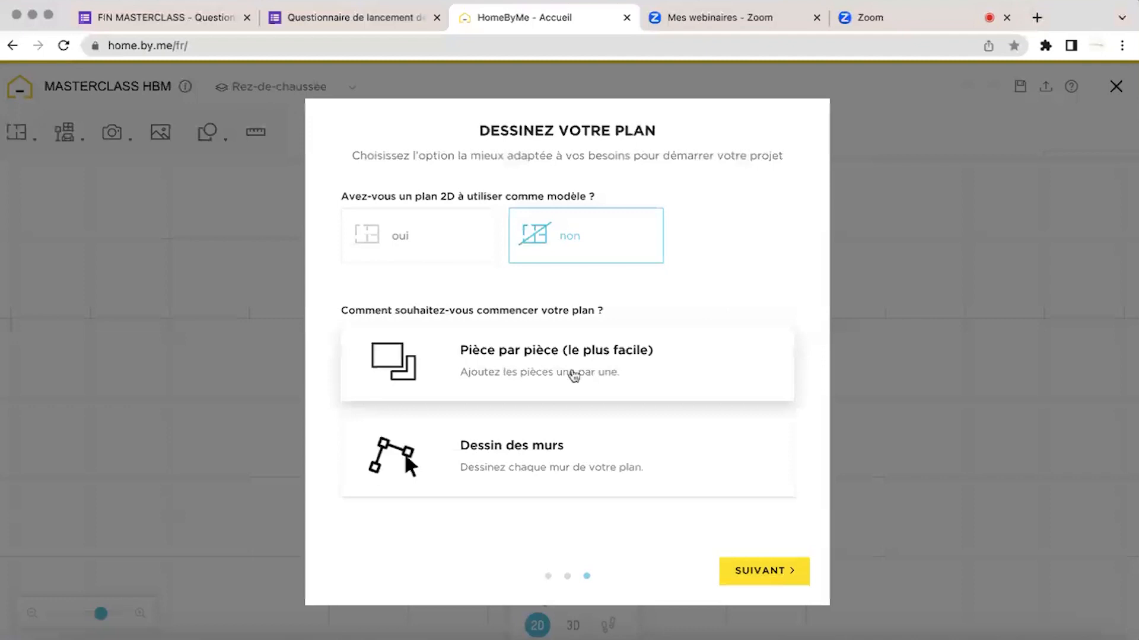
left_click(566, 441)
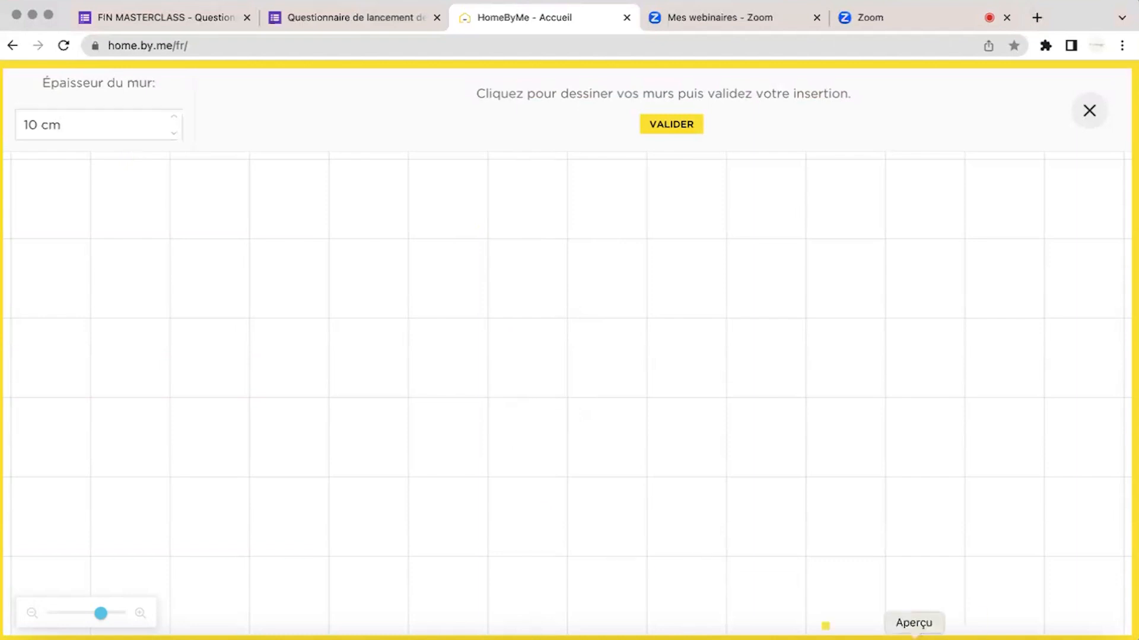
Draw a closed rectangular room of four walls, about 578 by 353 cm inside, and validate it.
left_click(914, 637)
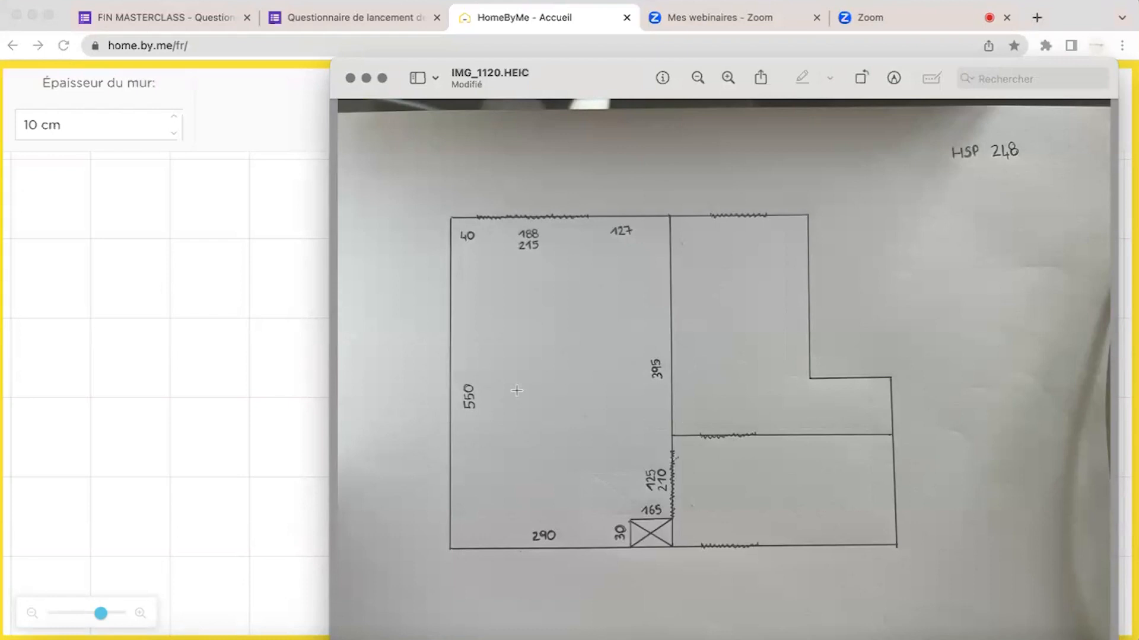
key("super+Tab")
left_click(378, 236)
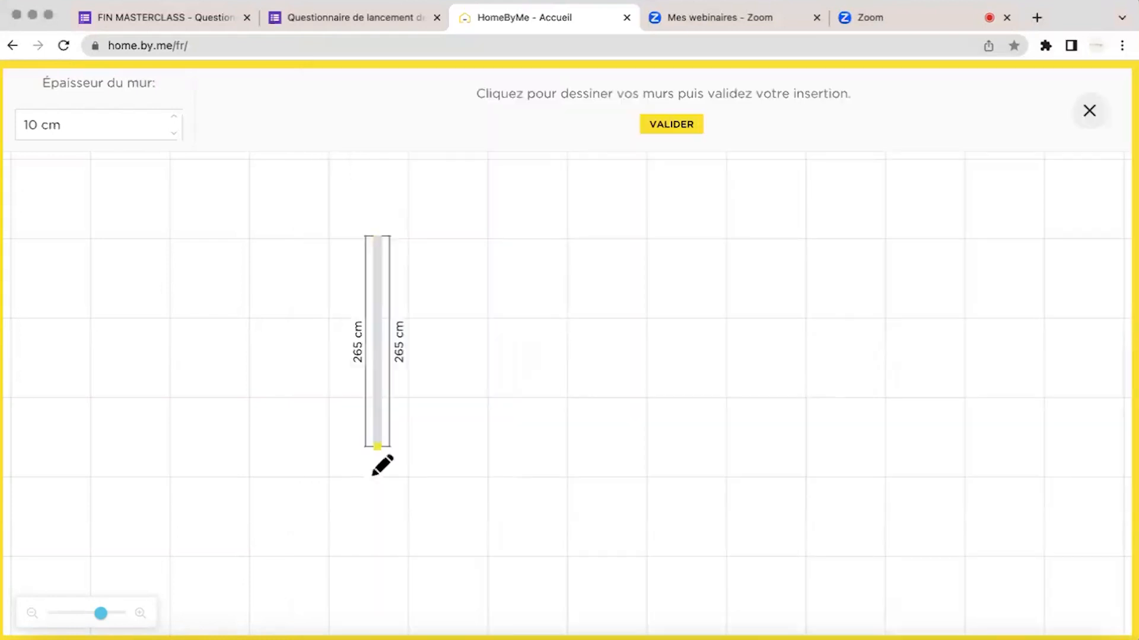
left_click(377, 524)
left_click(845, 524)
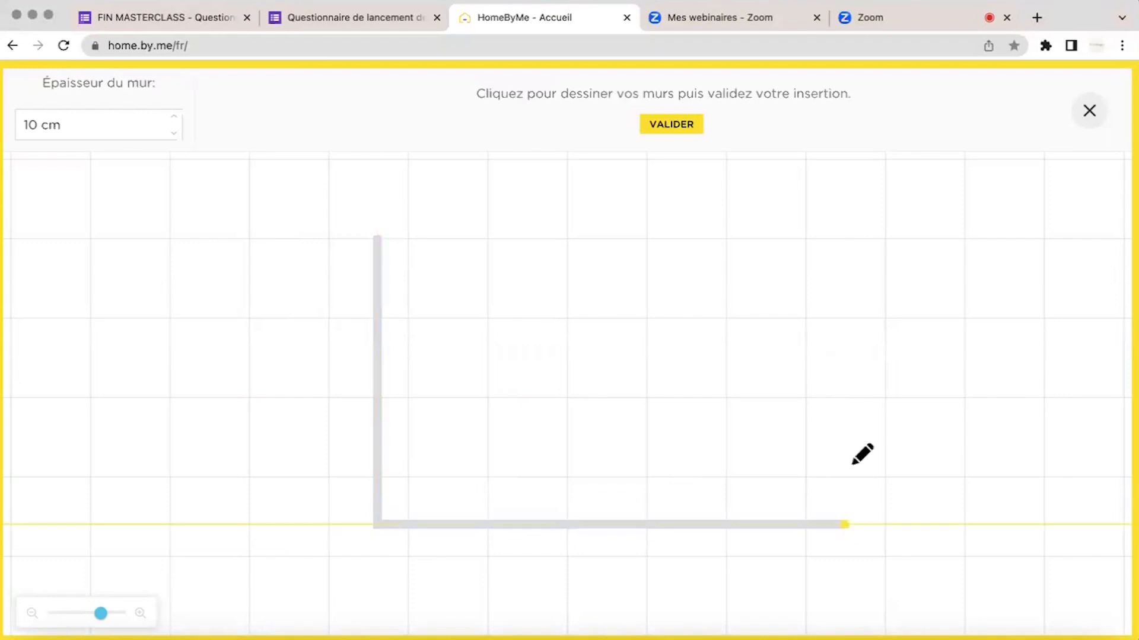
left_click(845, 236)
left_click(377, 236)
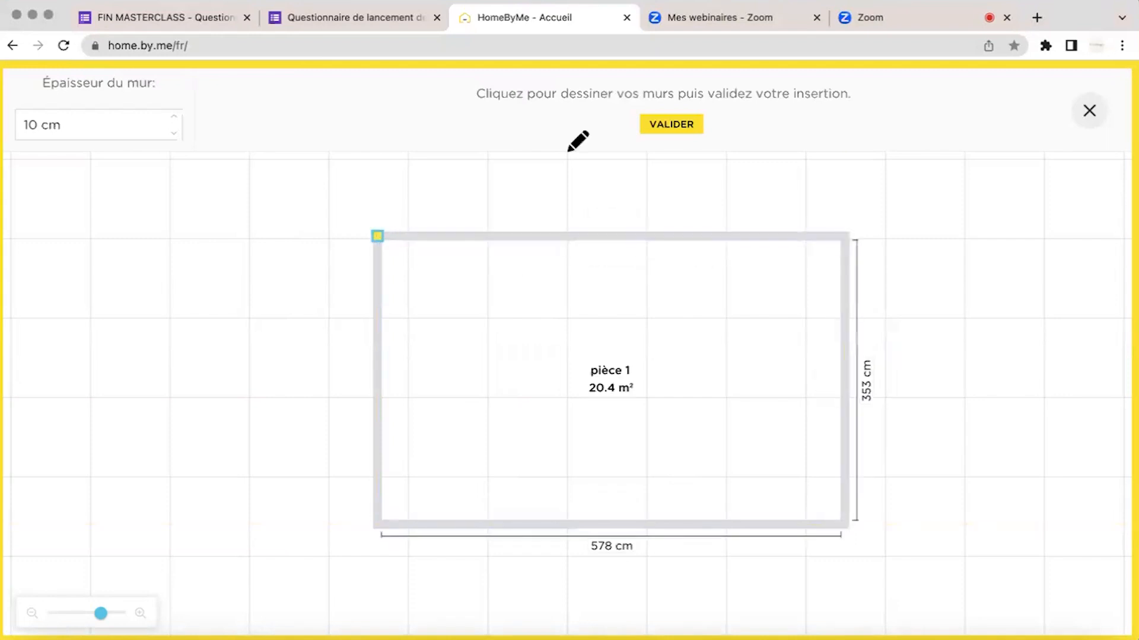
left_click(677, 122)
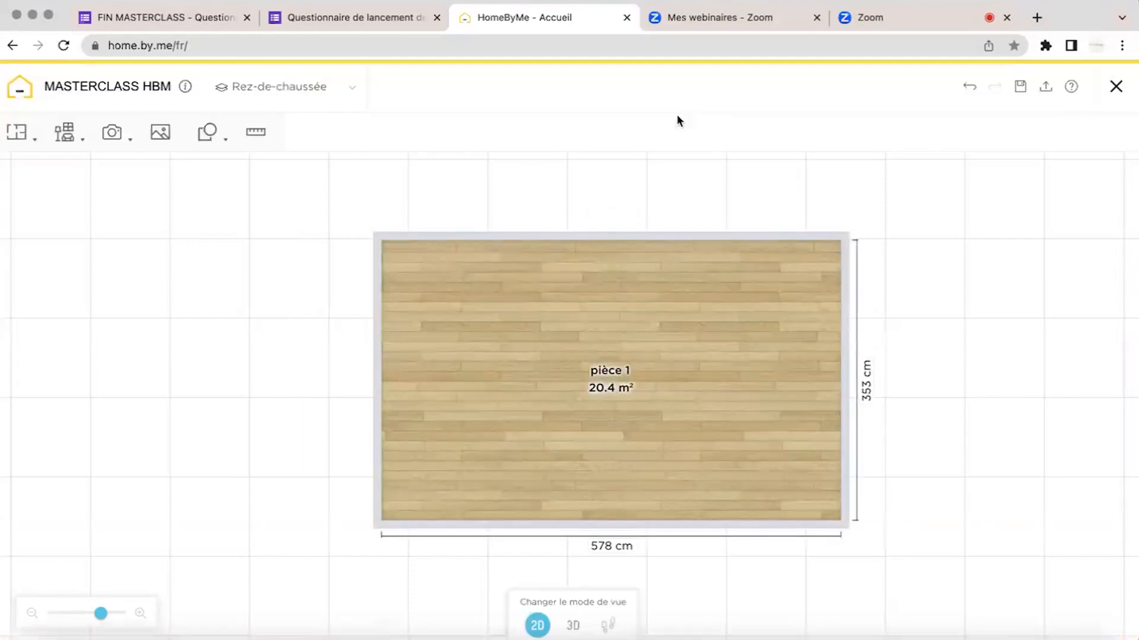
Try setting the room's left wall to the sketch's 550 cm inner length, applied upward, and undo the change.
left_click(914, 637)
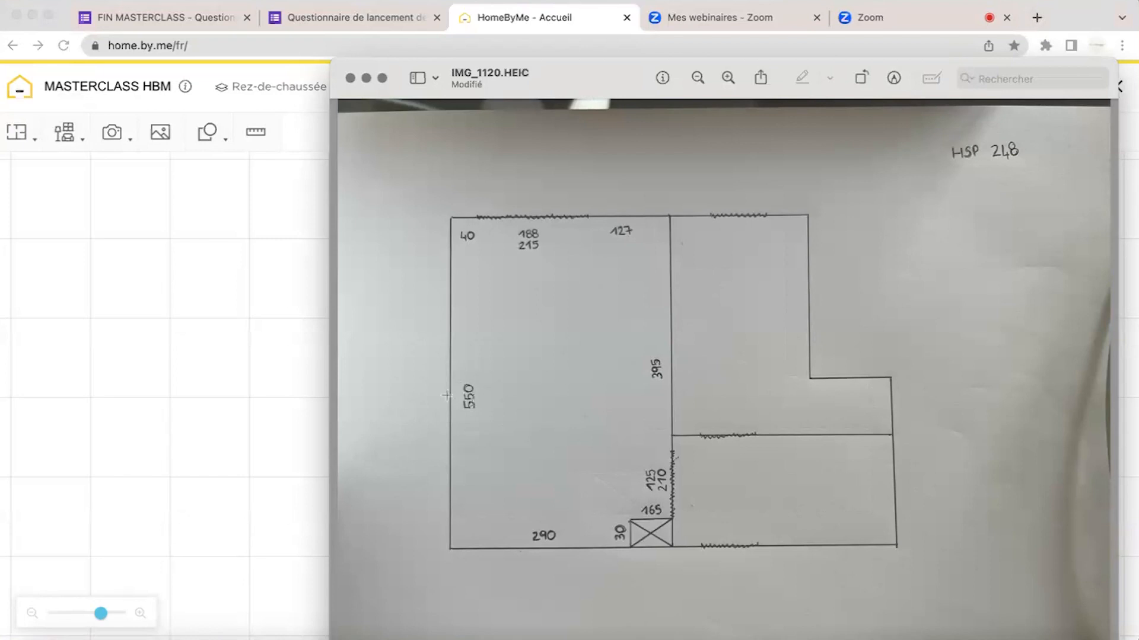
left_click(251, 322)
left_click(376, 367)
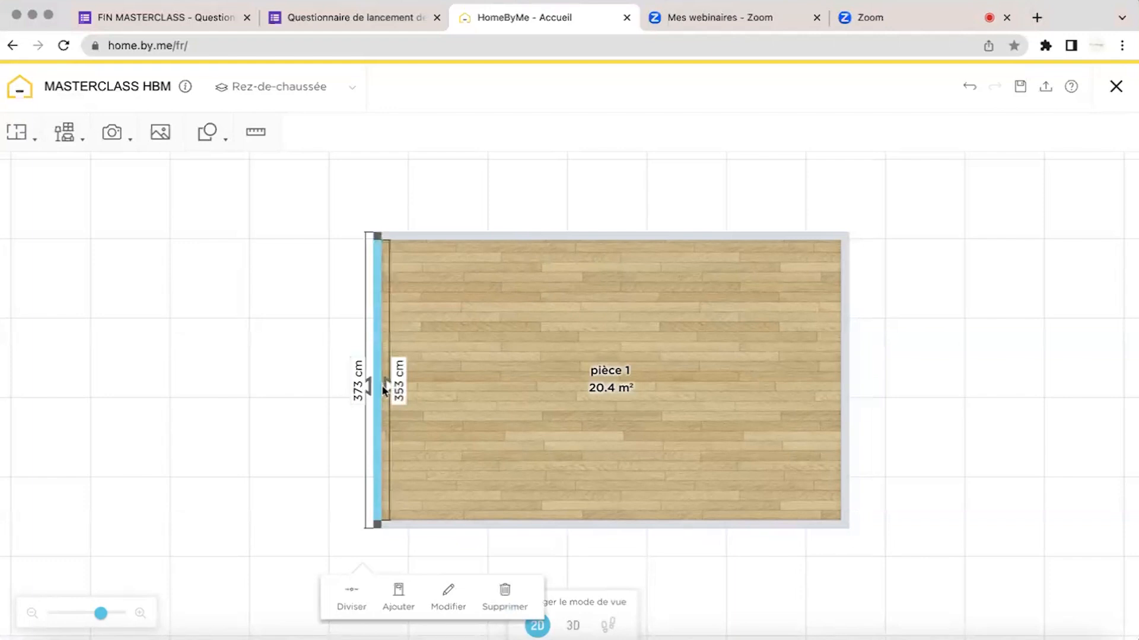
left_click(914, 637)
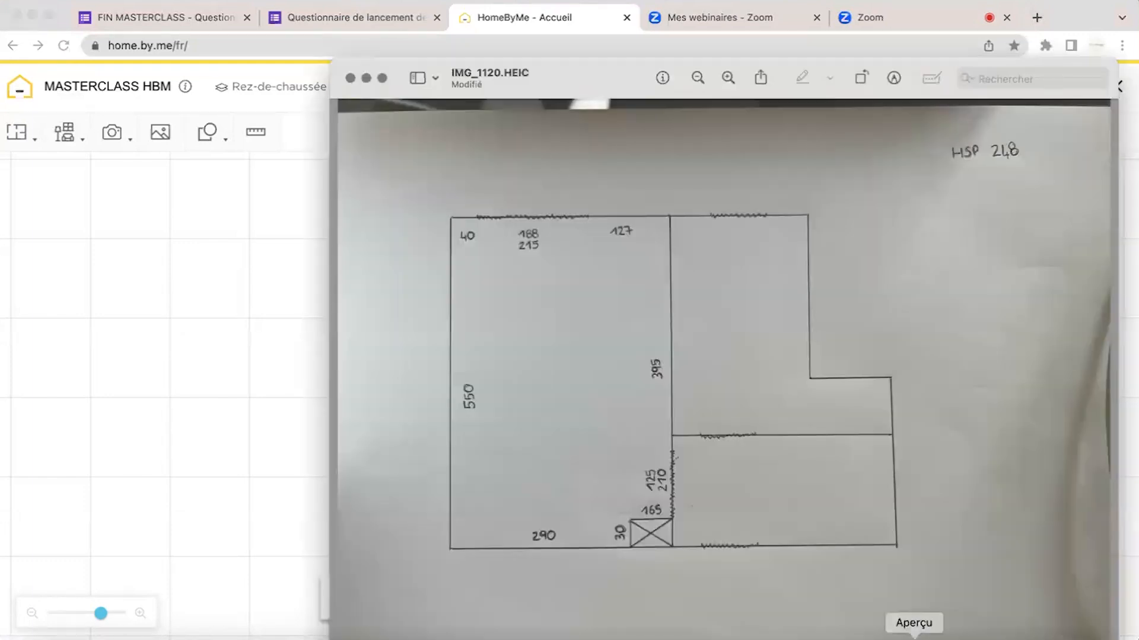
left_click(274, 554)
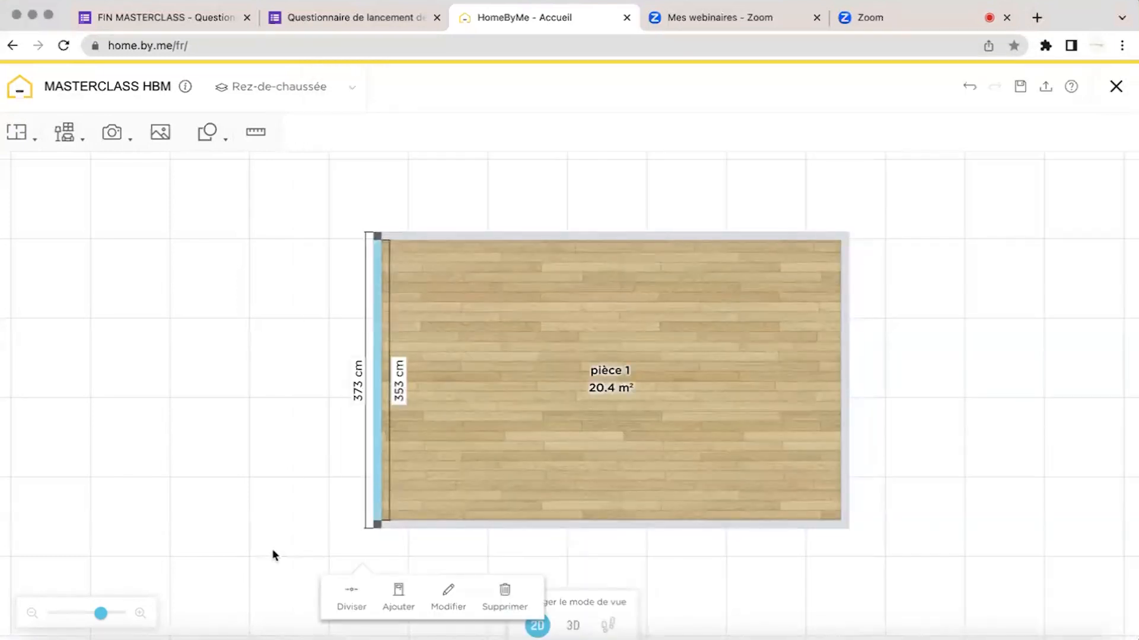
left_click(399, 381)
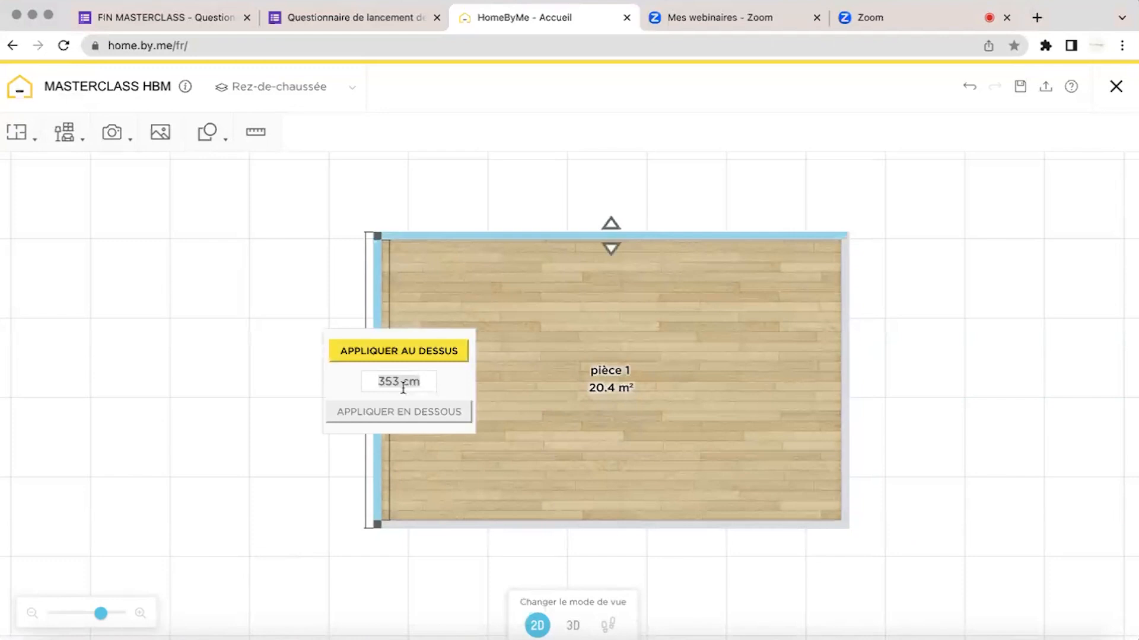
type("550")
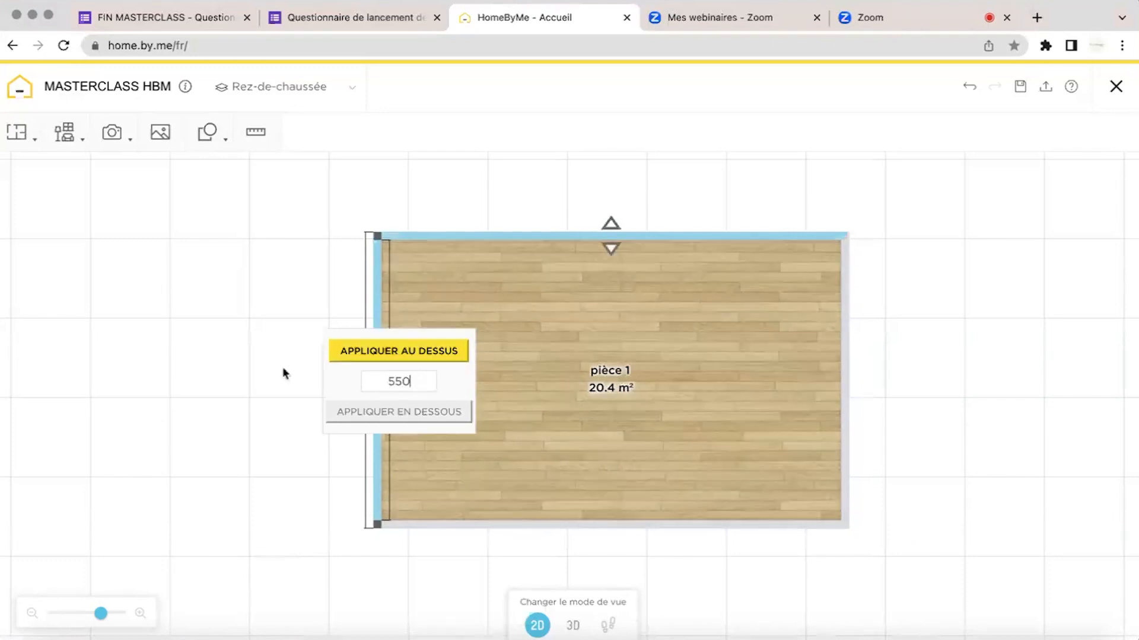
left_click(396, 351)
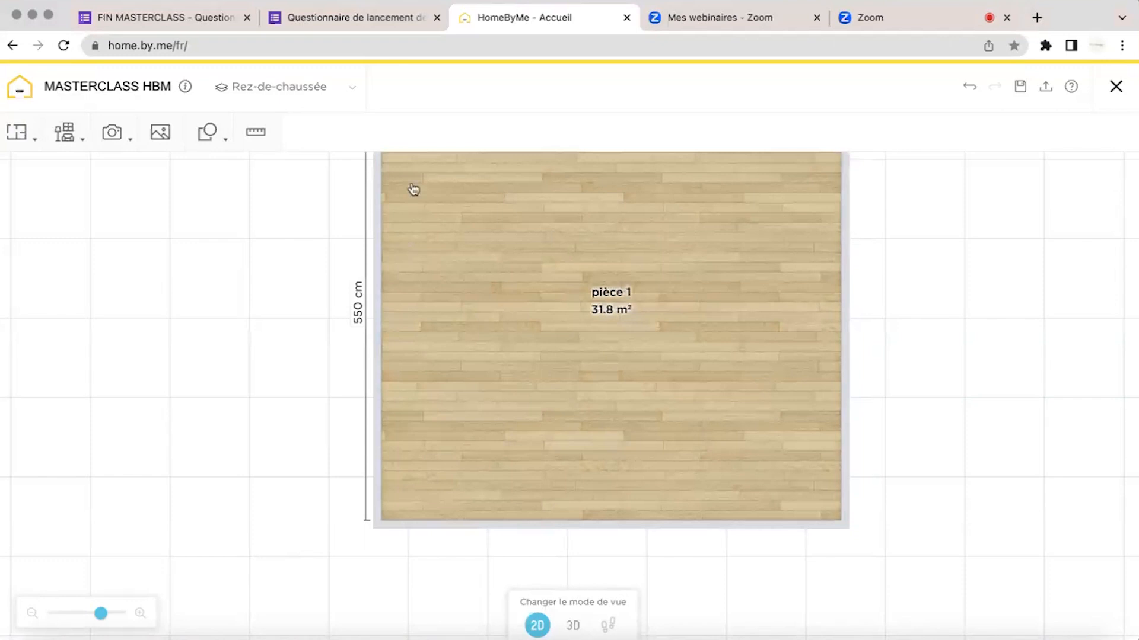
left_click(968, 88)
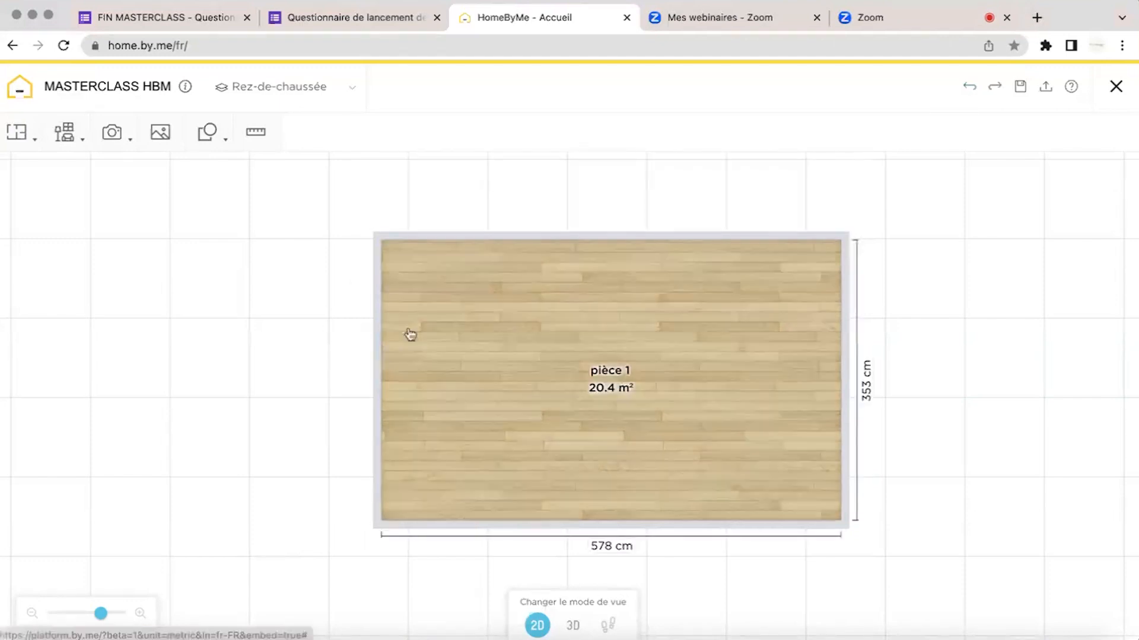
Set the left wall's inner length to 550 cm, applying the change downward.
left_click(379, 379)
left_click(401, 382)
type("550")
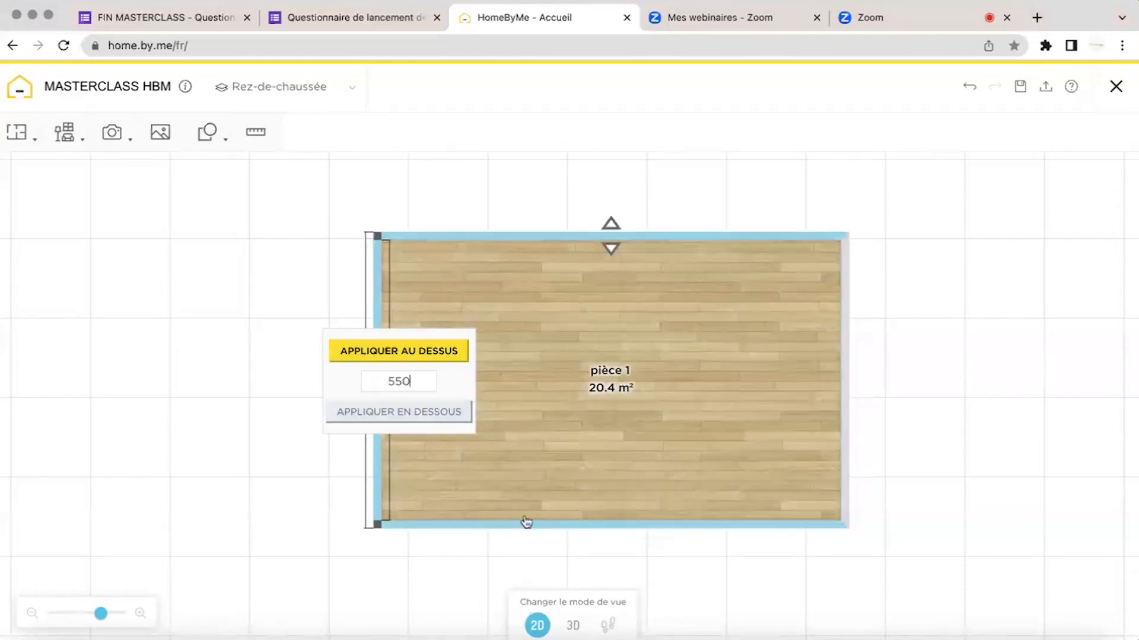
left_click(437, 410)
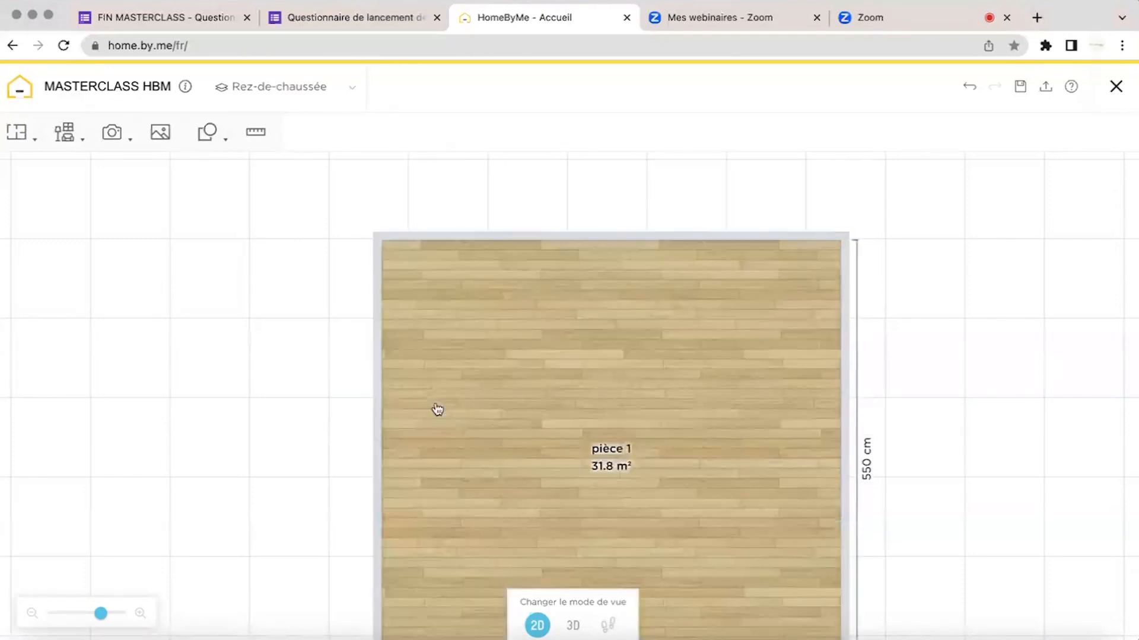
left_click_drag(315, 389, 276, 321)
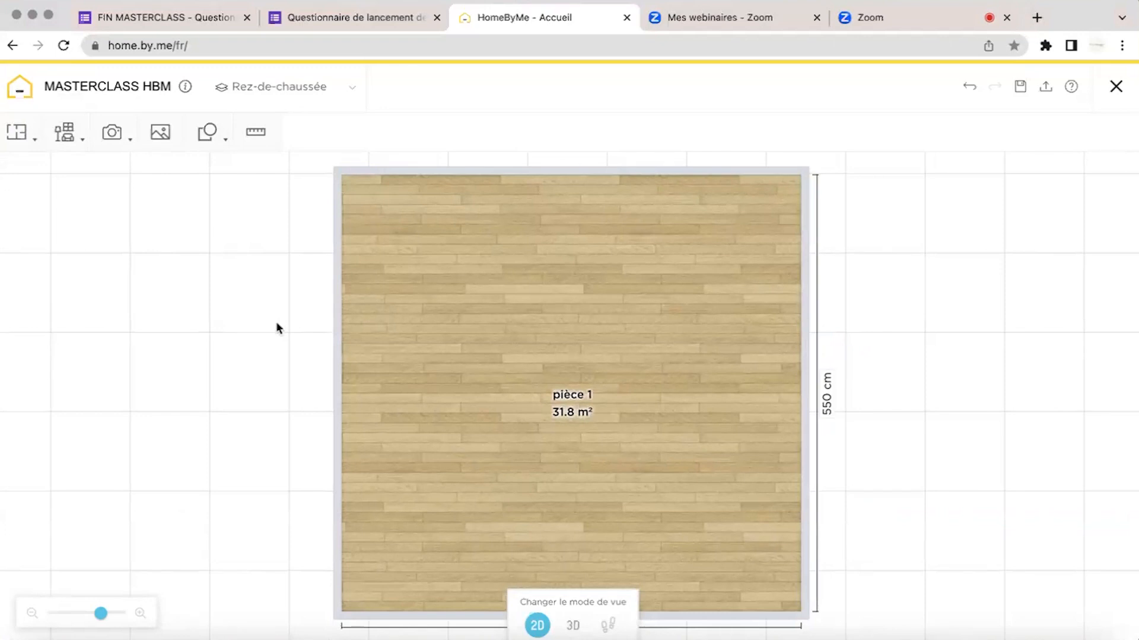
Check the sketch's bottom wall dimensions and set that wall's inner length to 355 cm, applying the change to the right.
left_click(914, 637)
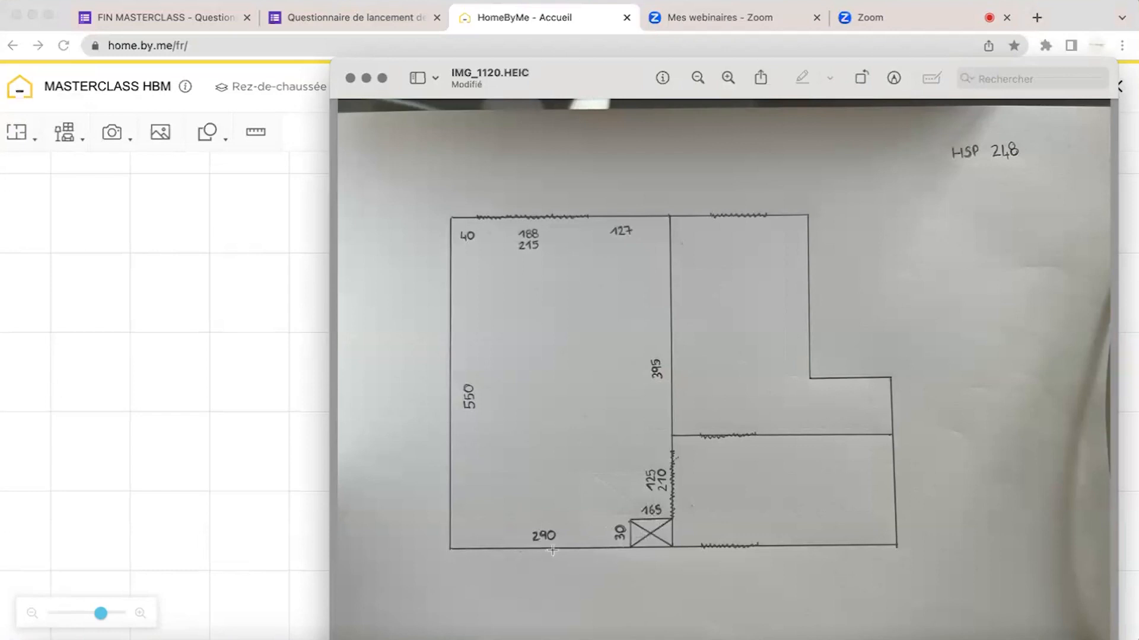
left_click(232, 427)
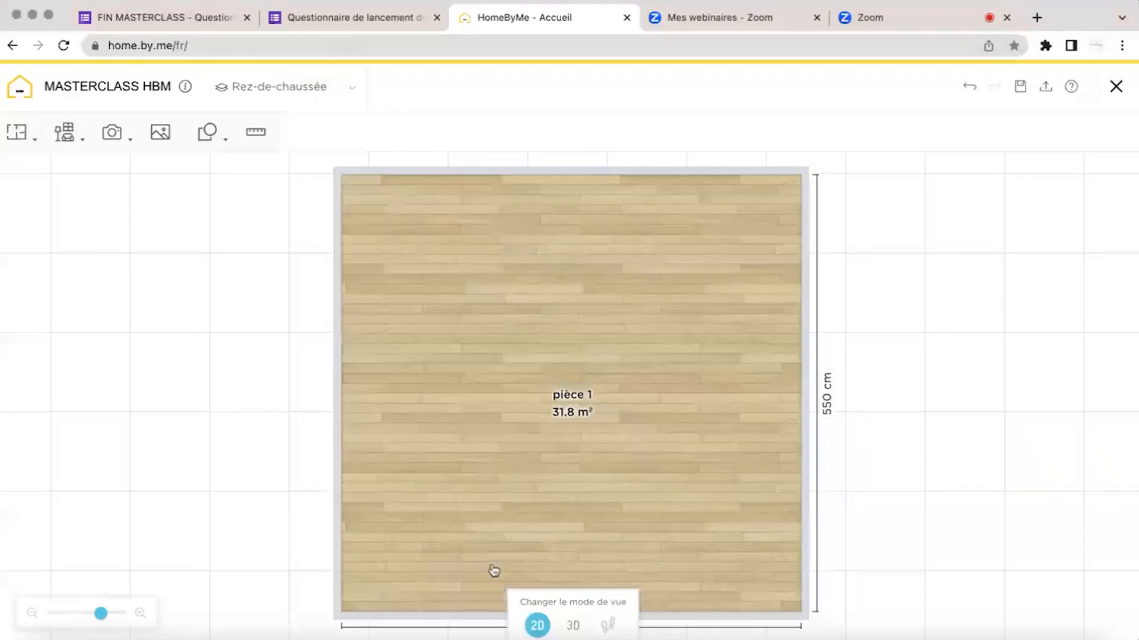
left_click_drag(492, 573, 489, 412)
left_click(505, 462)
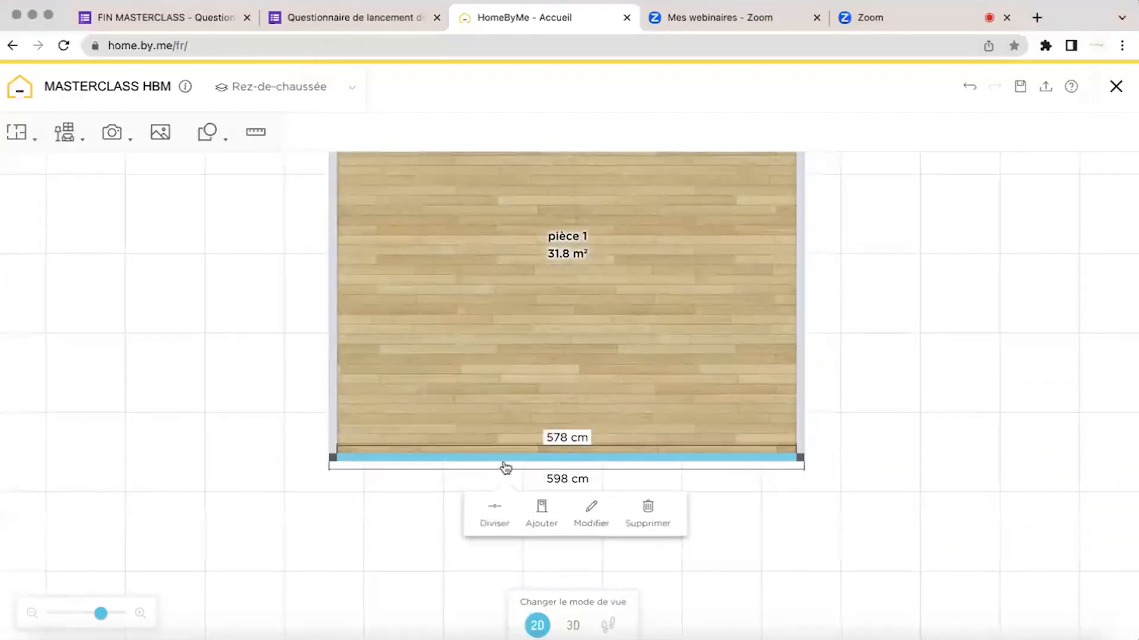
left_click(568, 438)
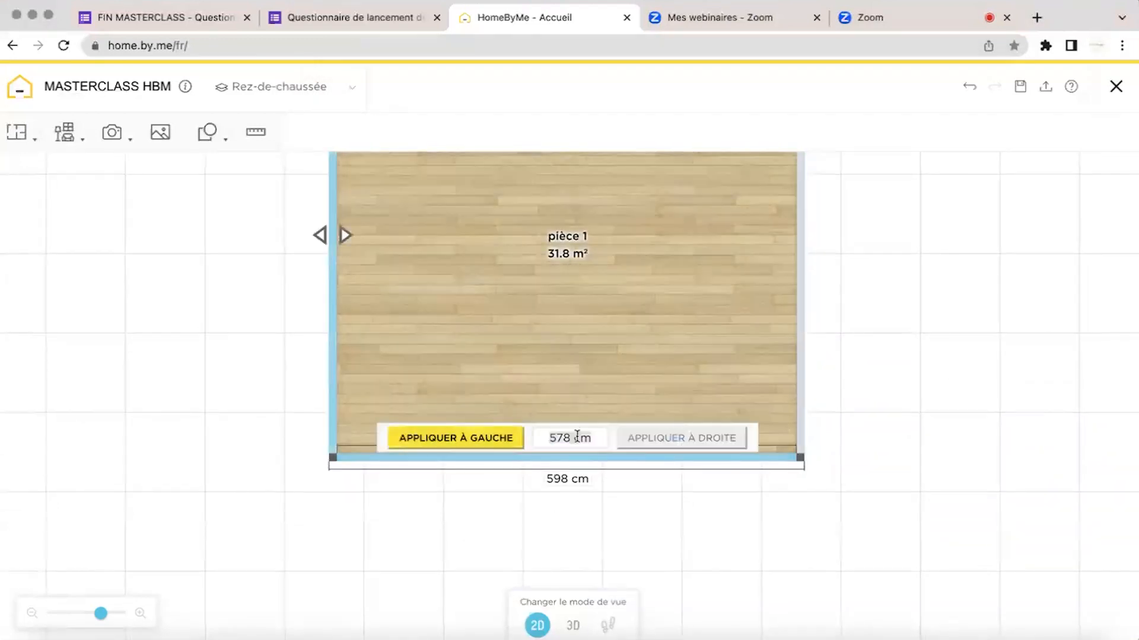
type("355")
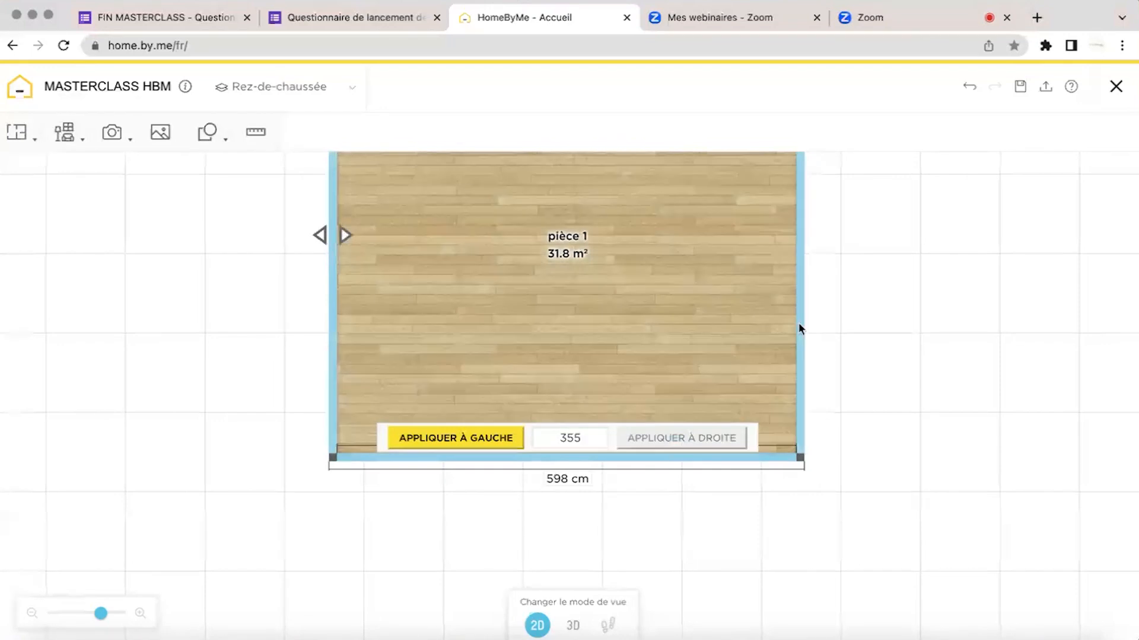
left_click(702, 442)
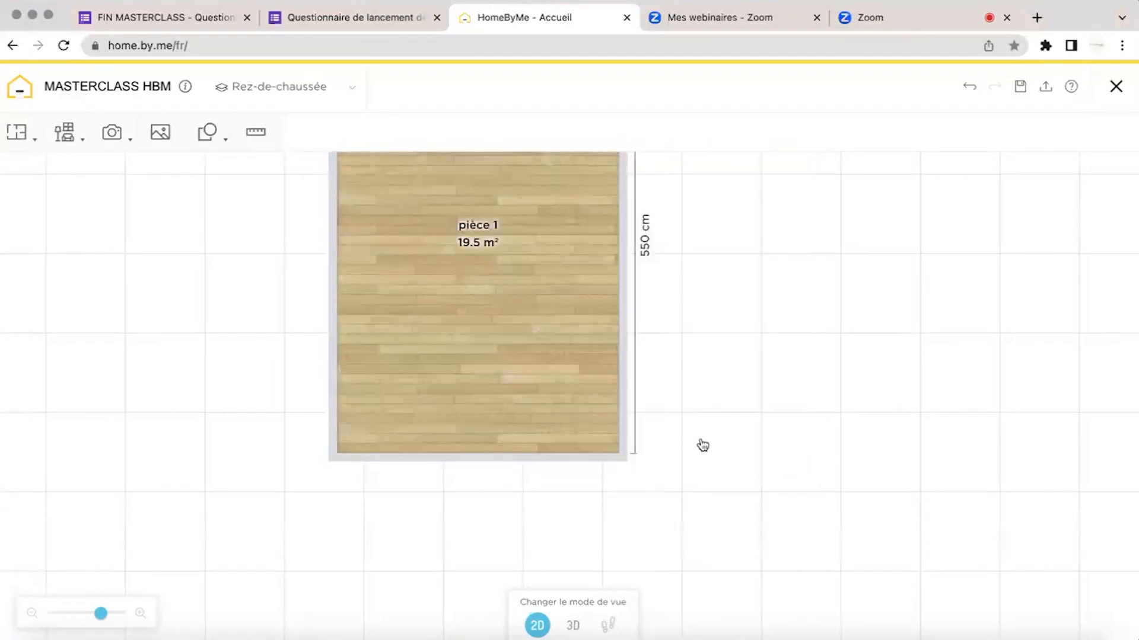
Examine the boxed corner and its dimensions on the sketch and compare them with the whole drawn room.
key("super+Tab")
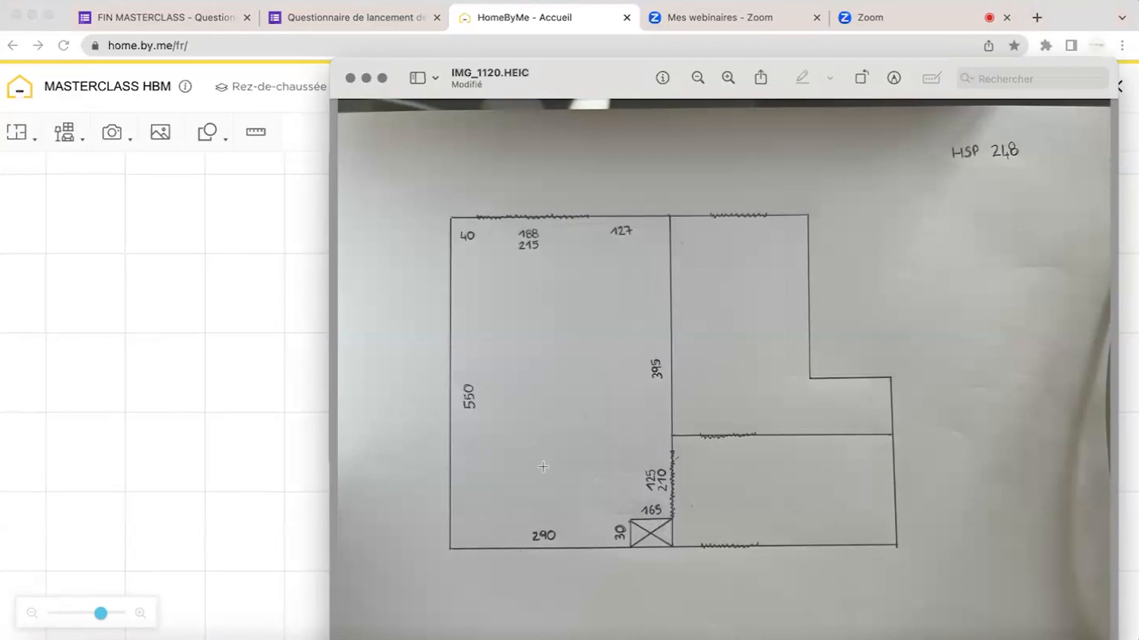
key("super+Tab")
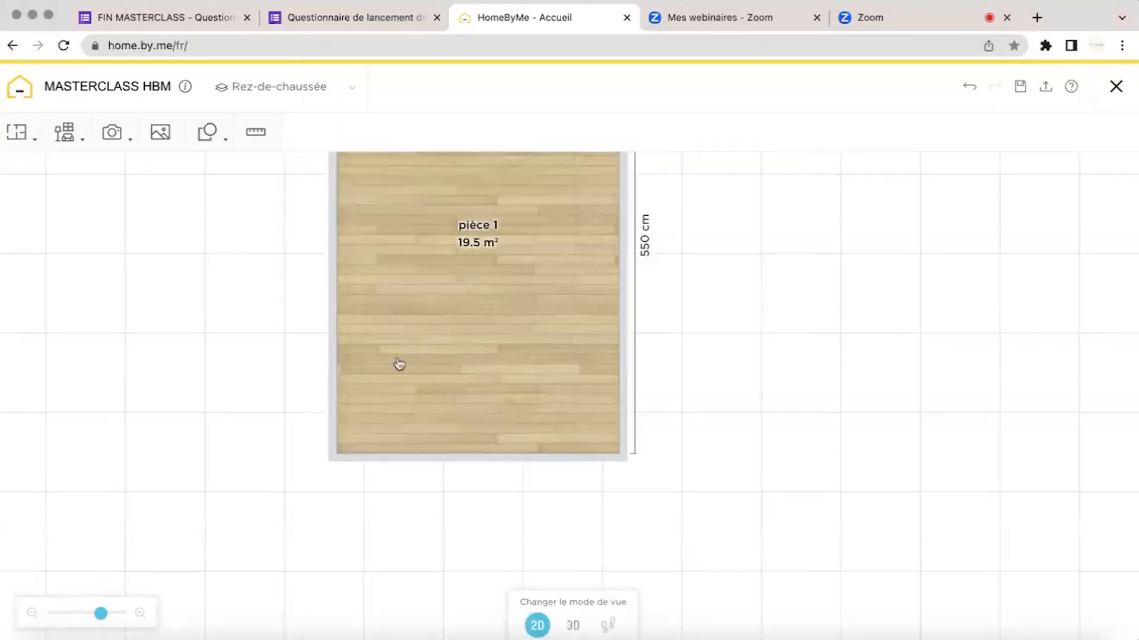
left_click_drag(732, 288, 756, 446)
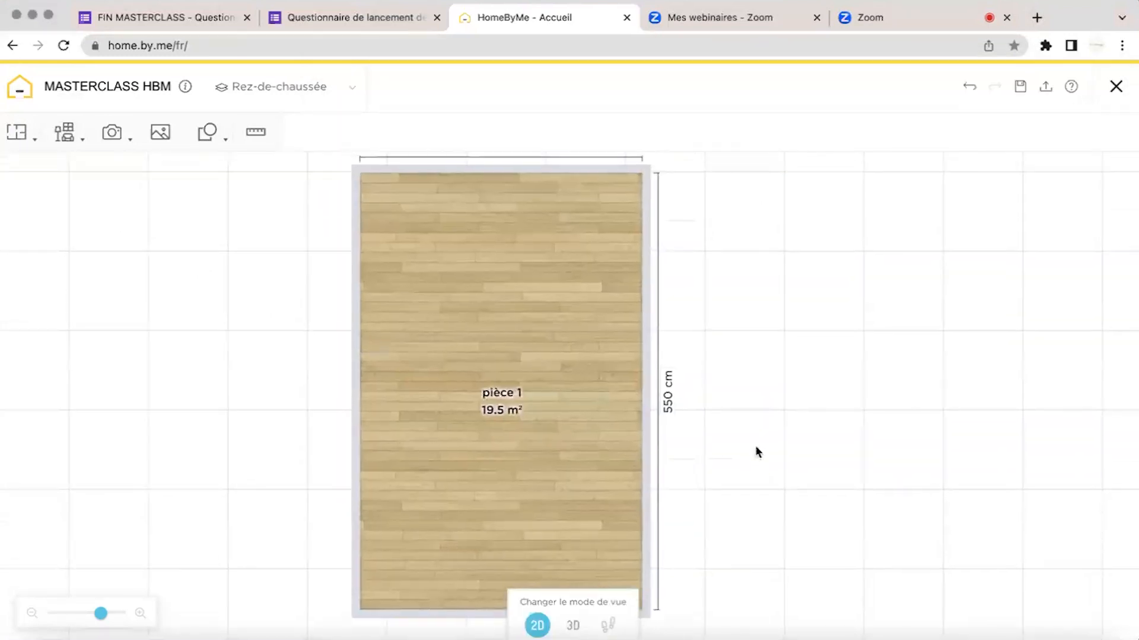
left_click(95, 619)
left_click(914, 639)
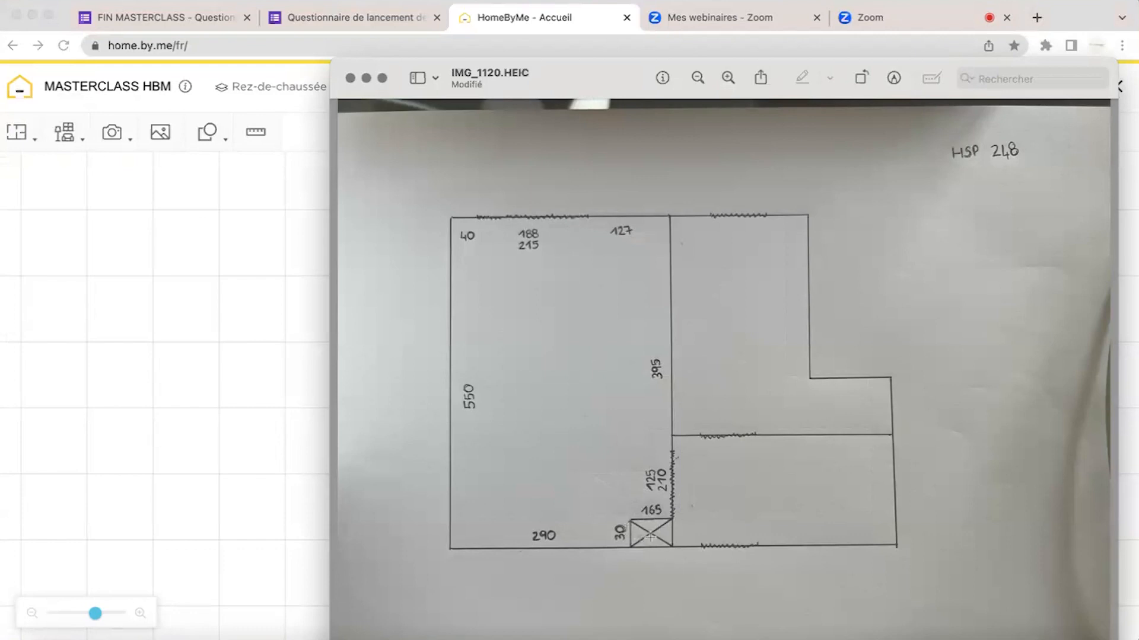
left_click(285, 442)
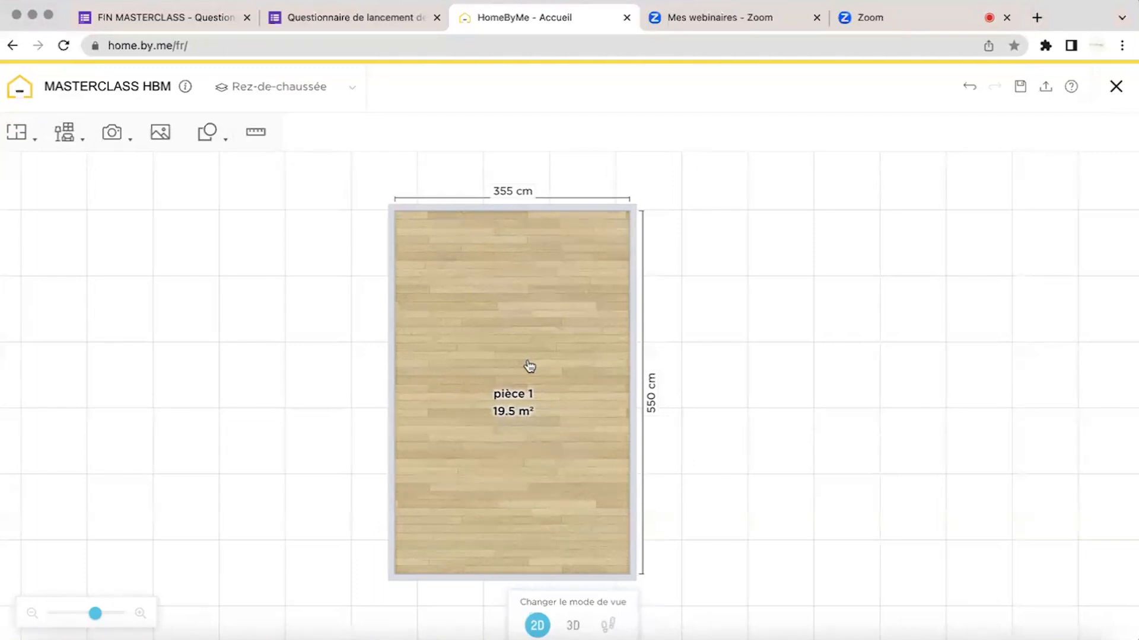
Draw two 10 cm thick walls enclosing a box about 109 by 106 cm outside in the room's bottom-right corner, and validate them.
left_click(20, 134)
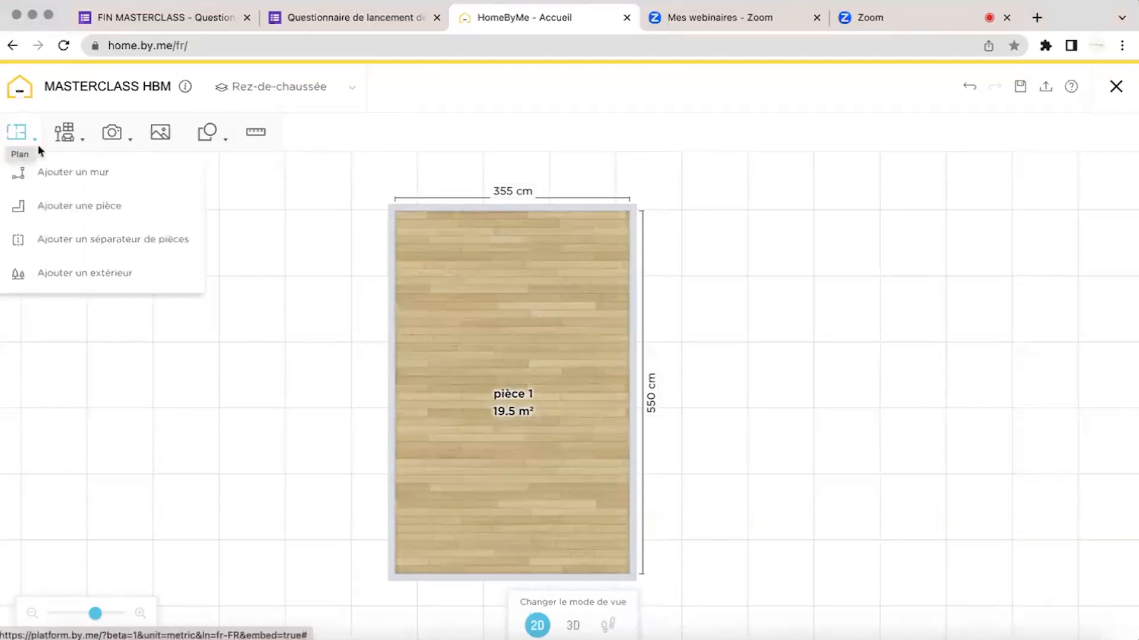
left_click(51, 174)
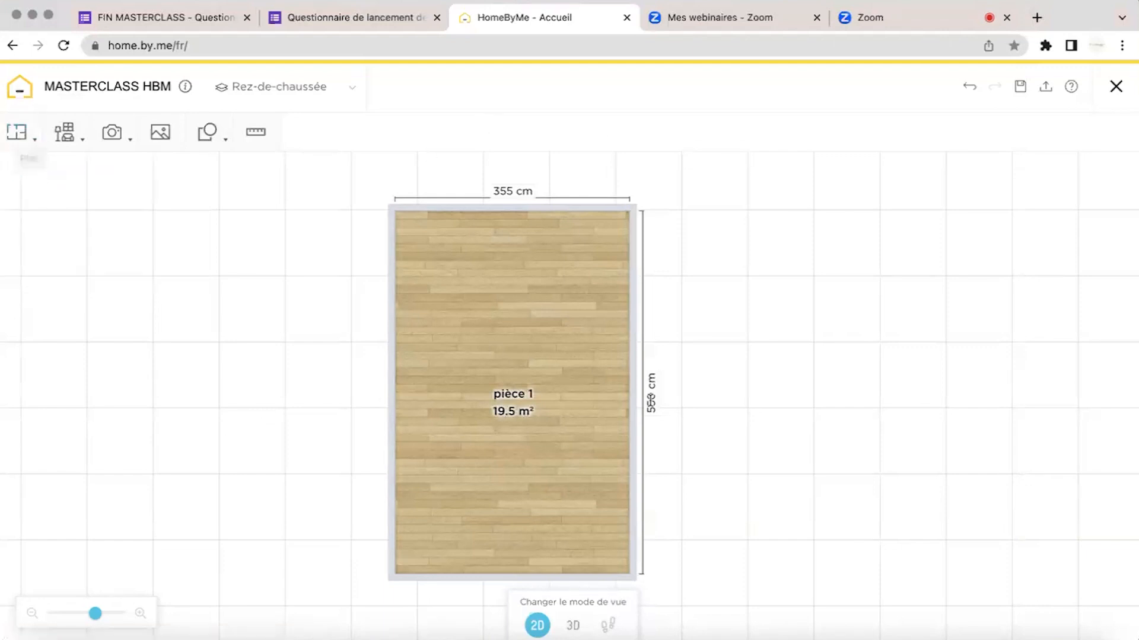
left_click(16, 131)
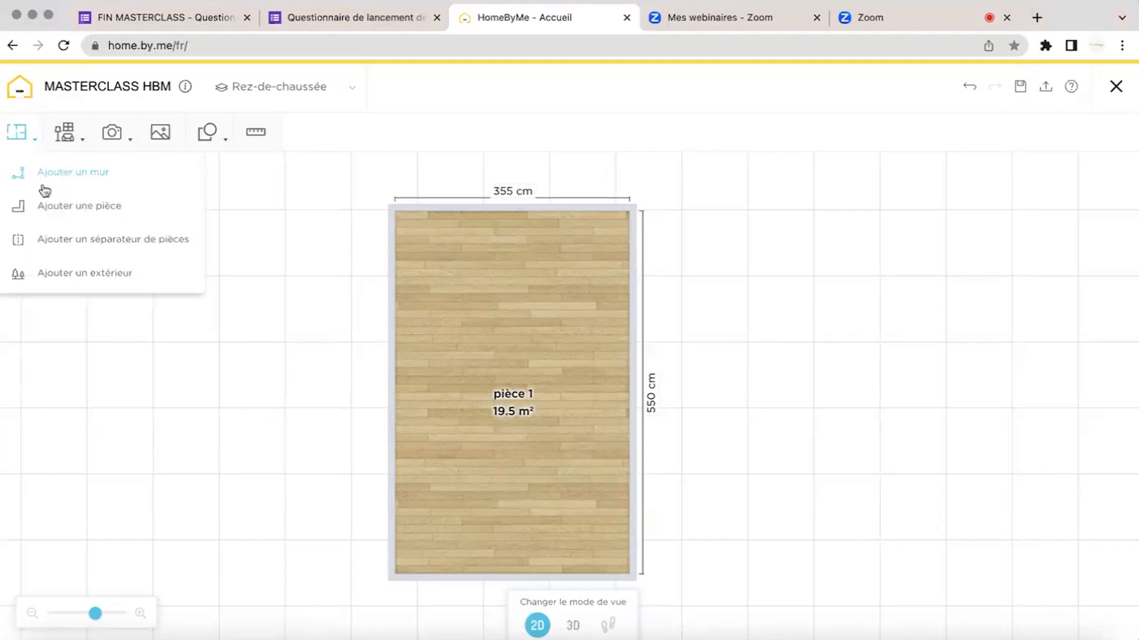
left_click(45, 188)
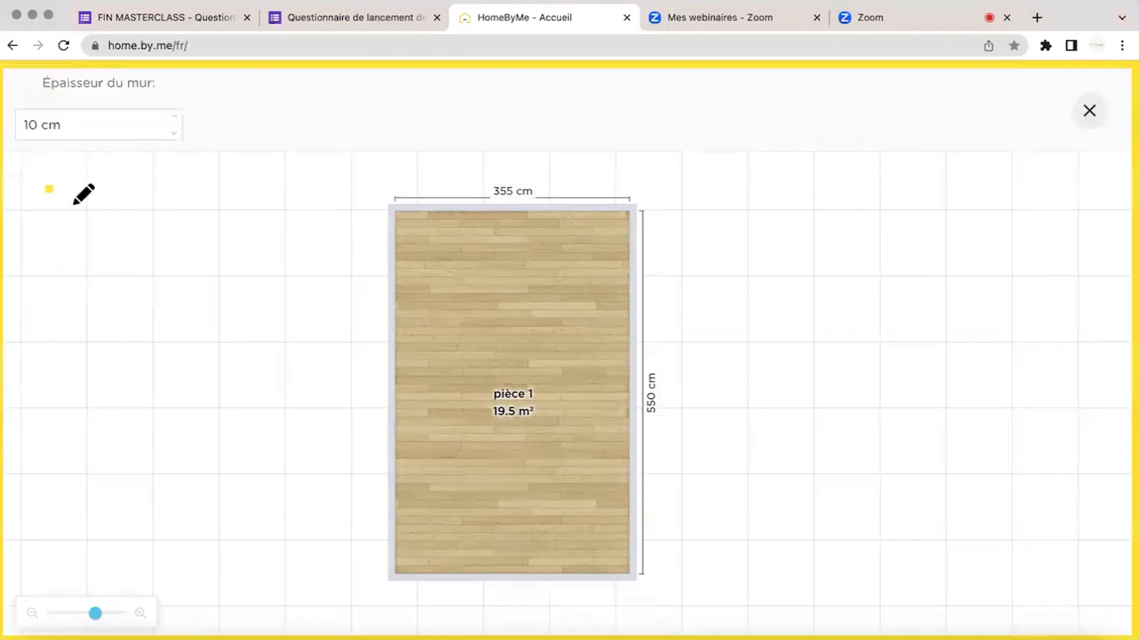
left_click(632, 501)
left_click(562, 508)
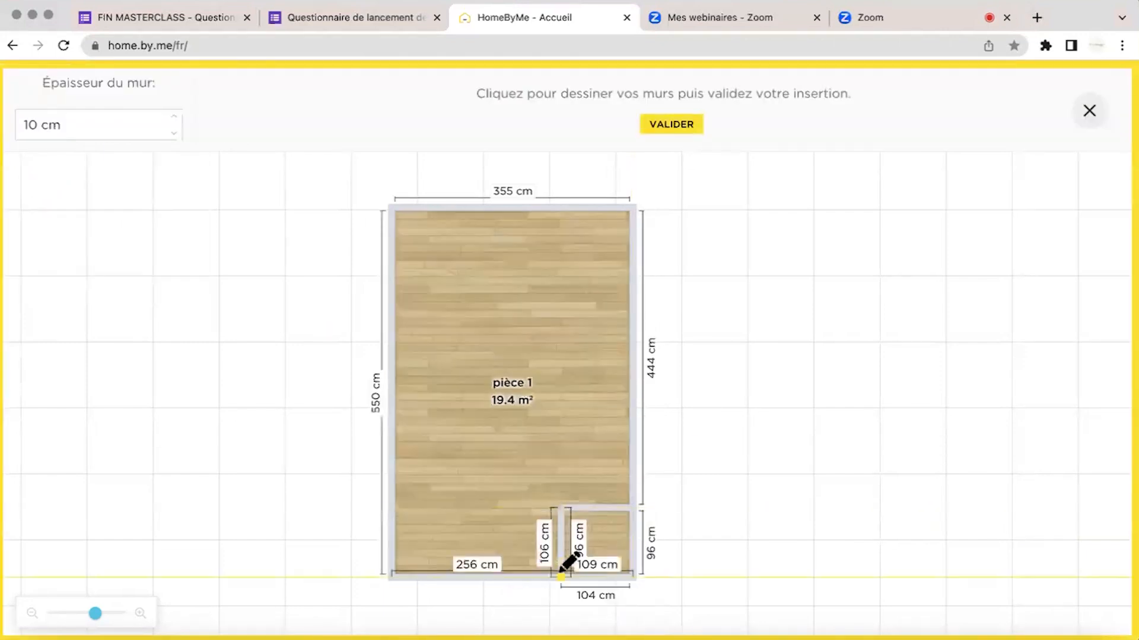
left_click(561, 575)
left_click(672, 124)
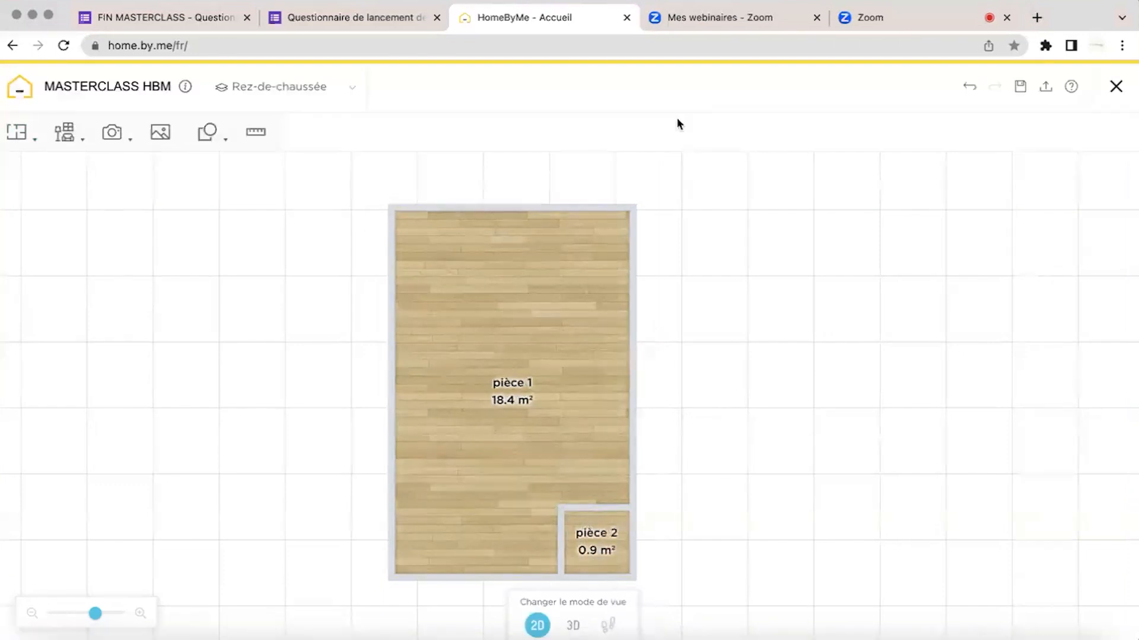
Check the corner box on the sketch and set its upper wall's outer length to 165 cm, applying the change to the left.
left_click(910, 633)
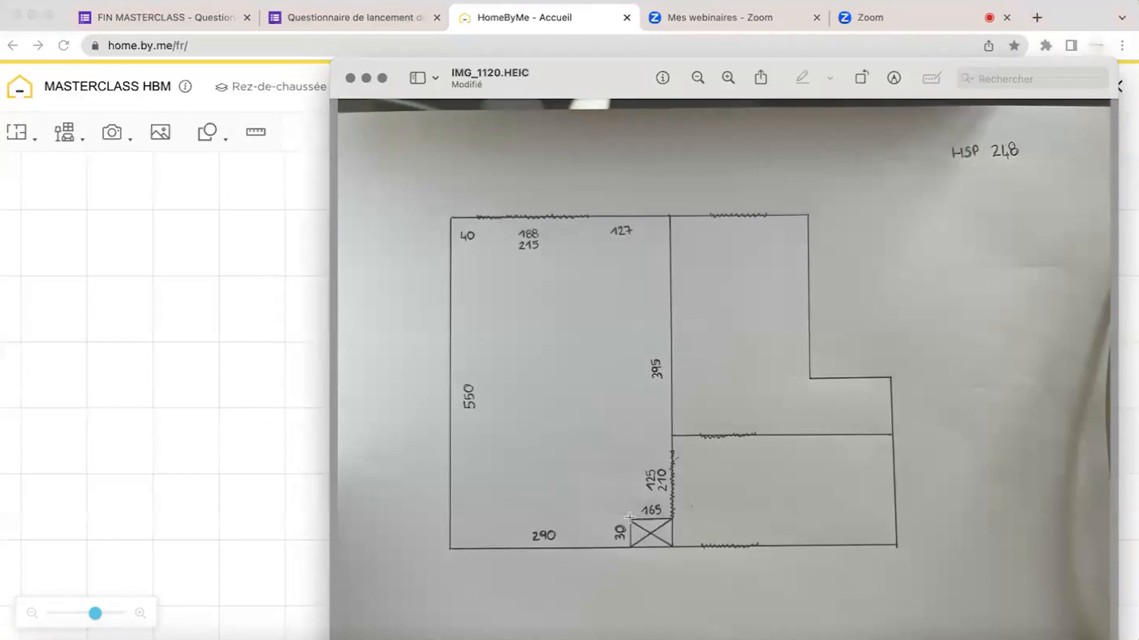
left_click(305, 517)
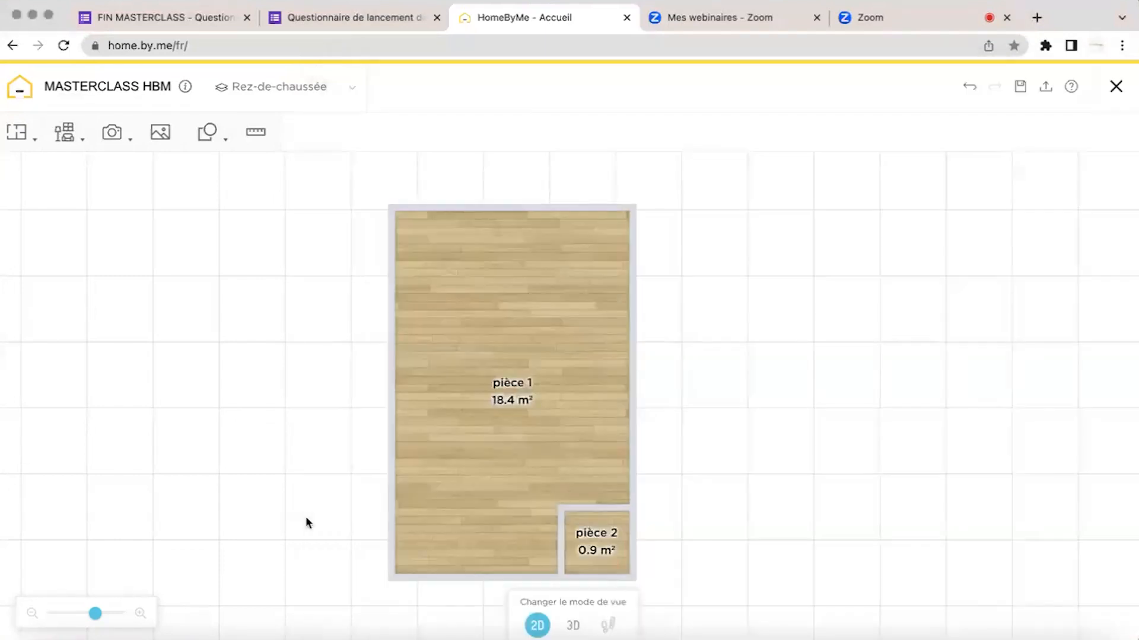
left_click(595, 511)
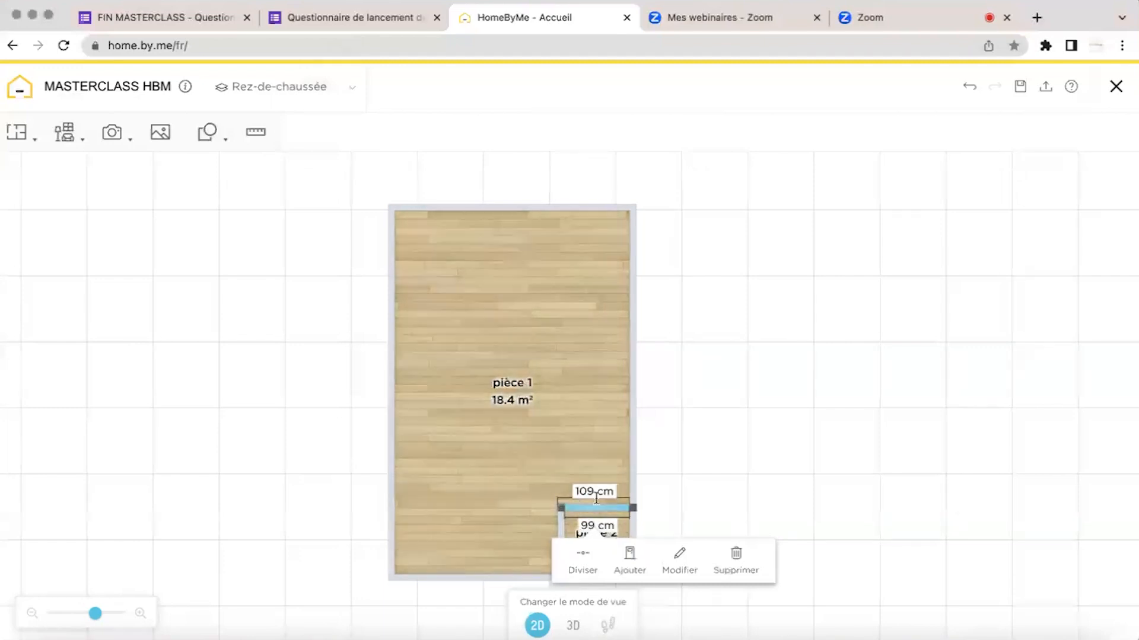
left_click(595, 493)
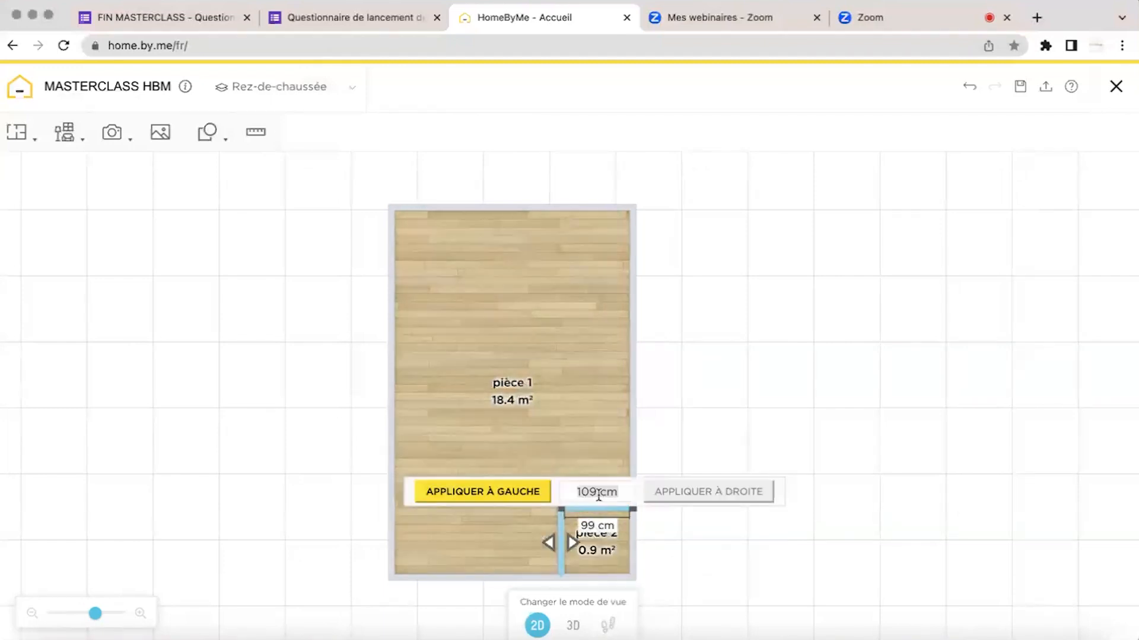
type("165")
left_click(528, 494)
Check the box depth on the sketch and set its left wall's outer length to 30 cm, applying the change at the upper end.
left_click(527, 549)
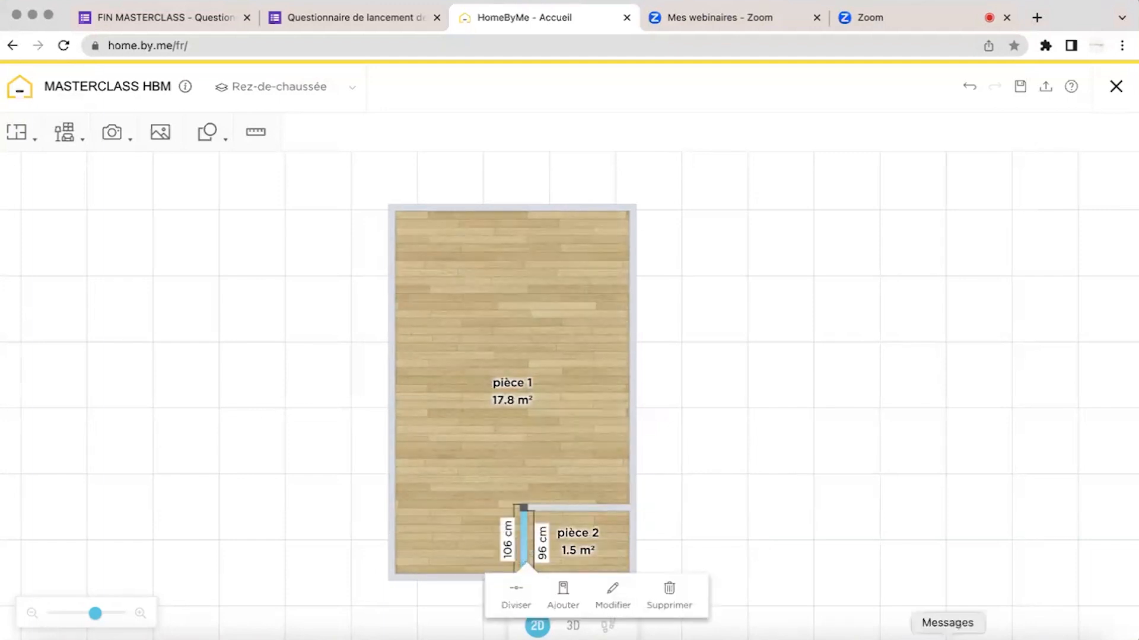
left_click(912, 635)
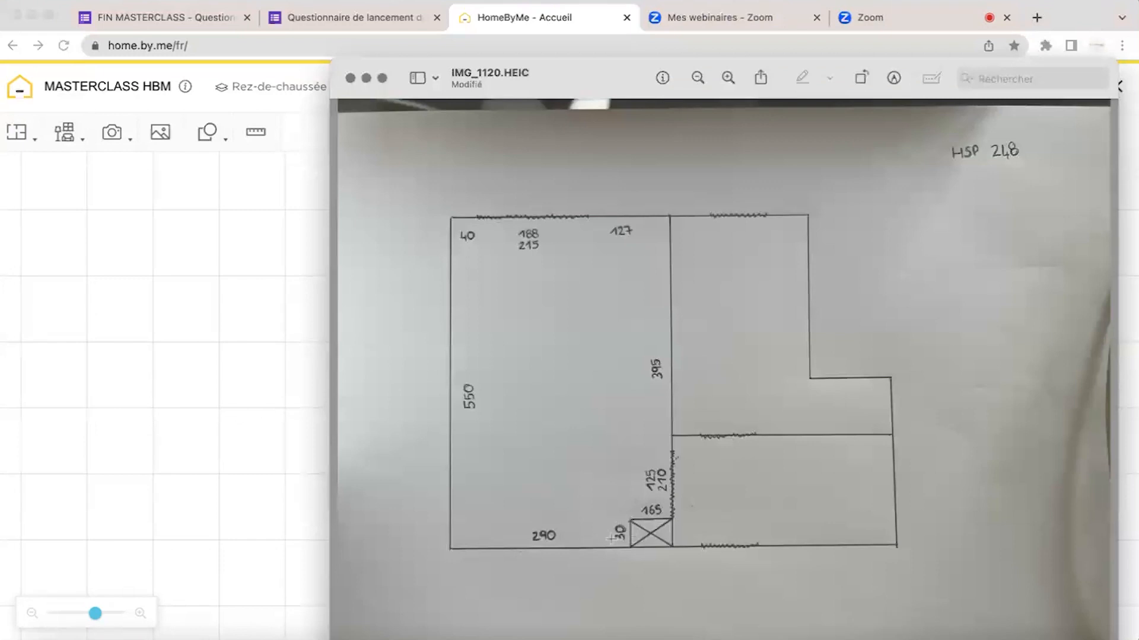
key("super+Tab")
left_click(510, 547)
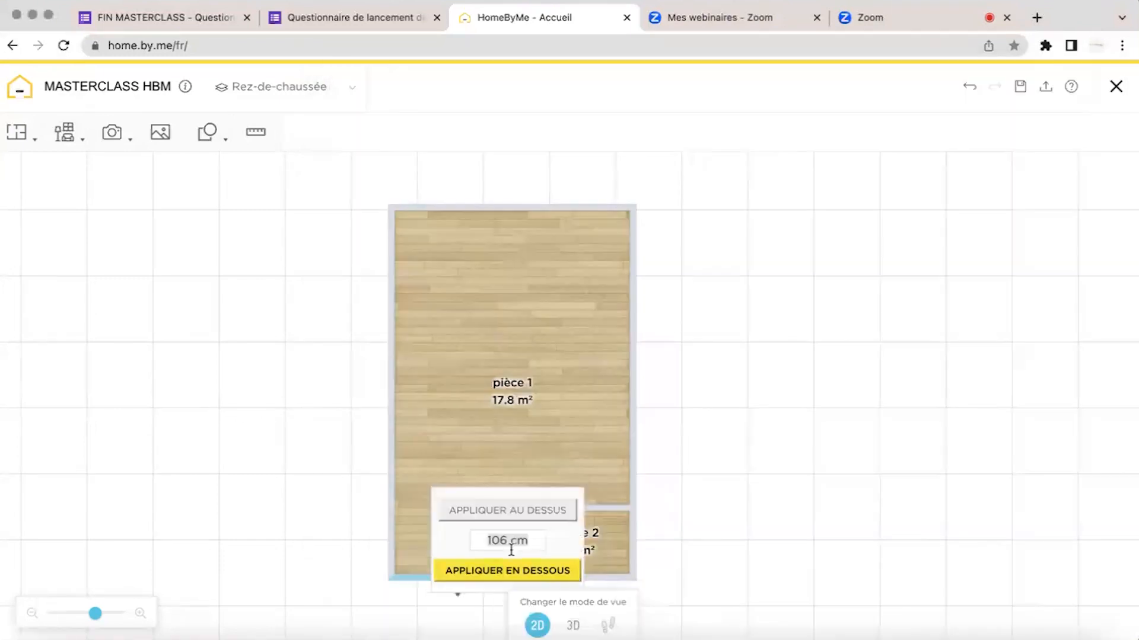
type("30")
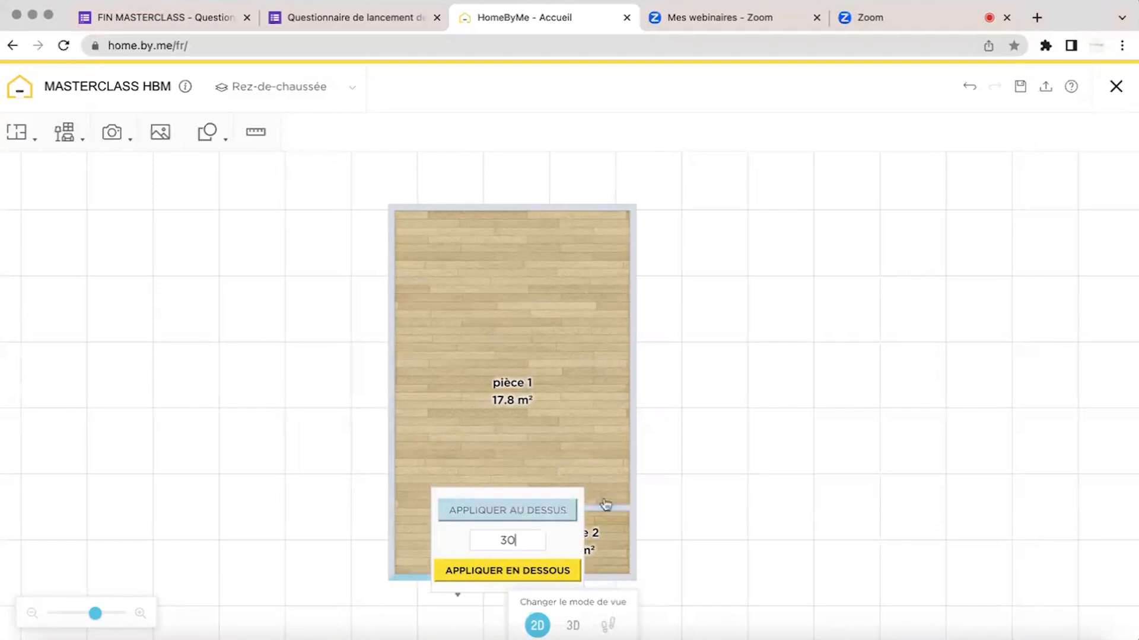
left_click(536, 510)
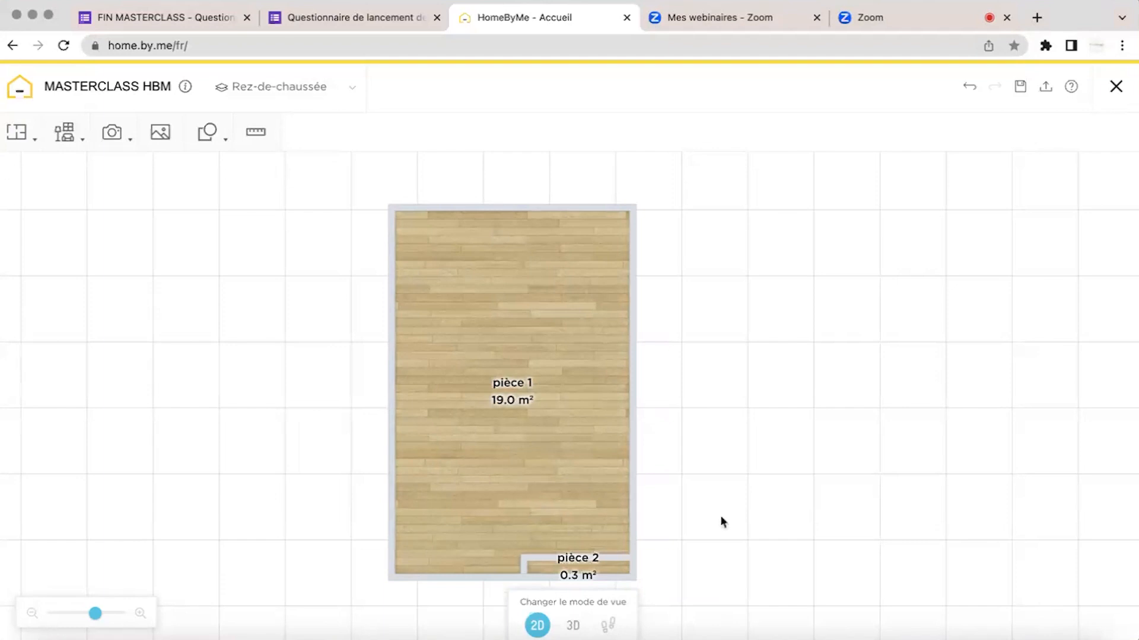
Check the openings on the sketch, then search the building products catalogue for "ouverture".
left_click_drag(717, 516, 660, 505)
left_click(913, 637)
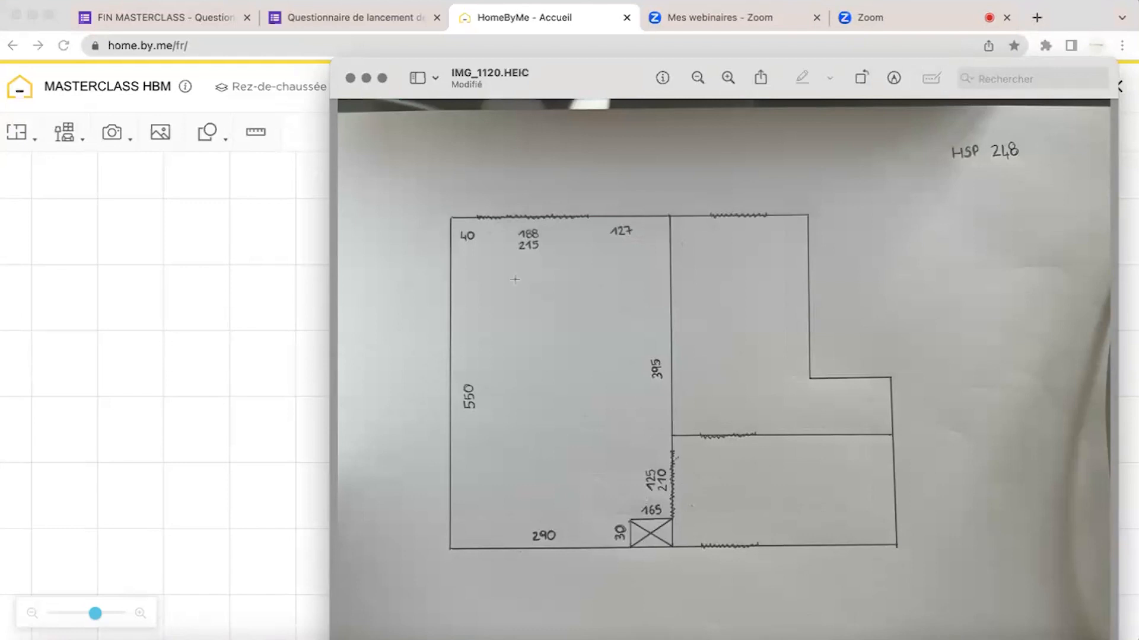
left_click(302, 373)
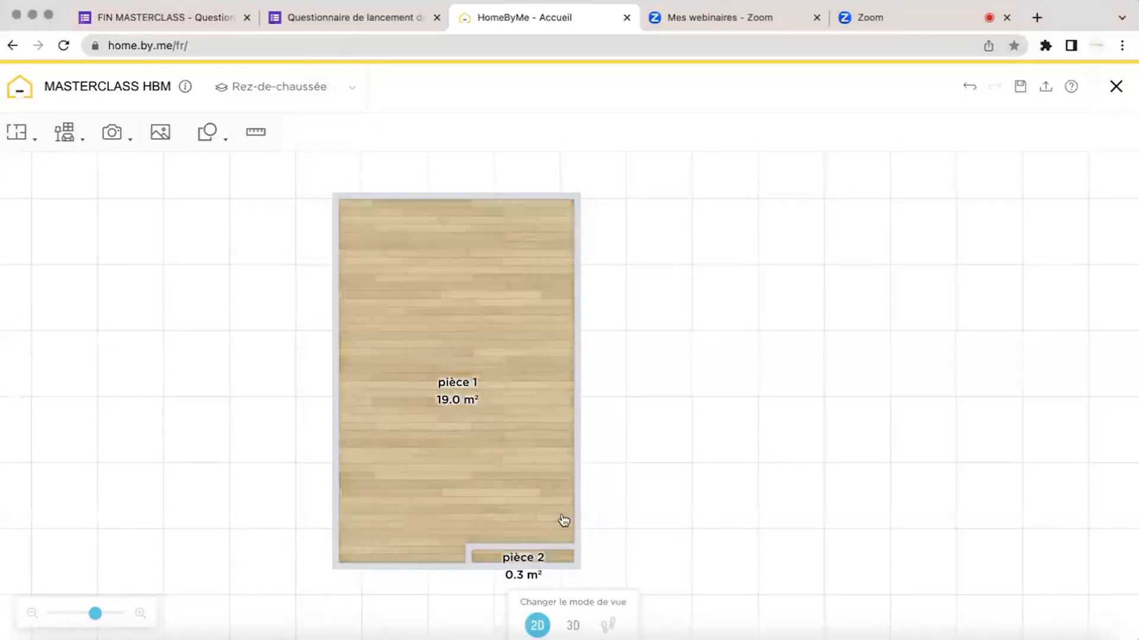
left_click(911, 636)
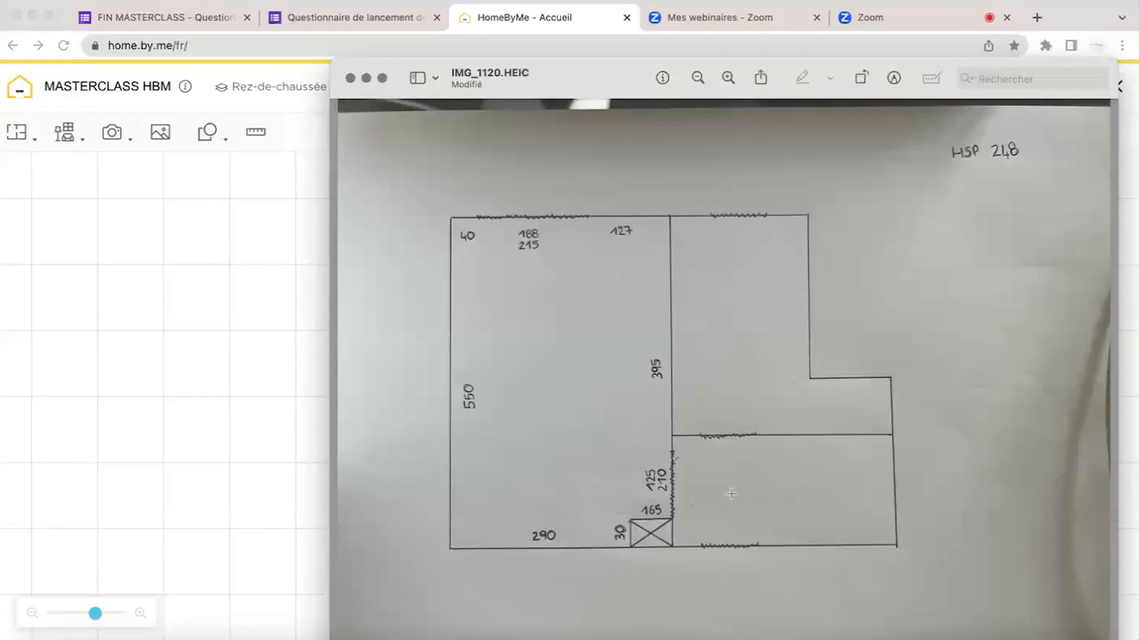
left_click(309, 482)
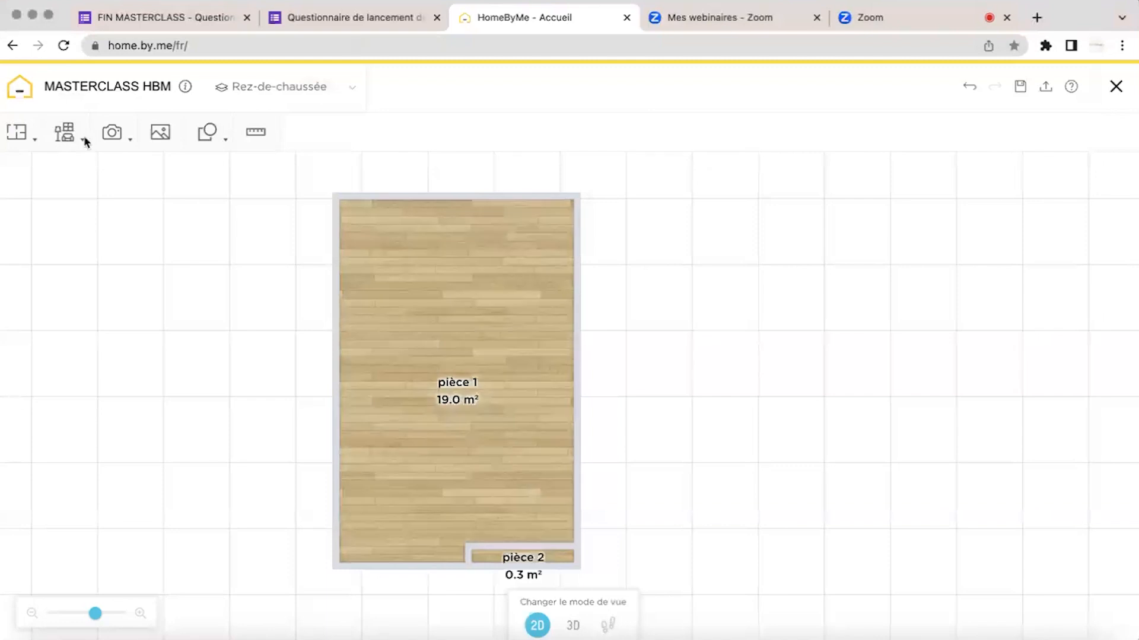
left_click(66, 133)
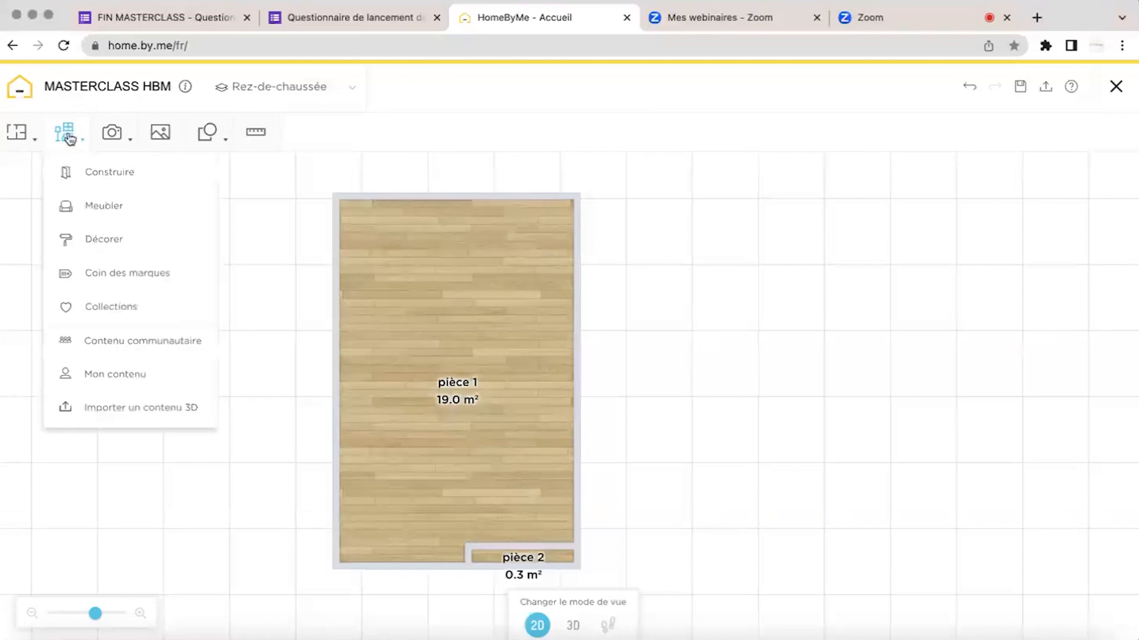
left_click(87, 172)
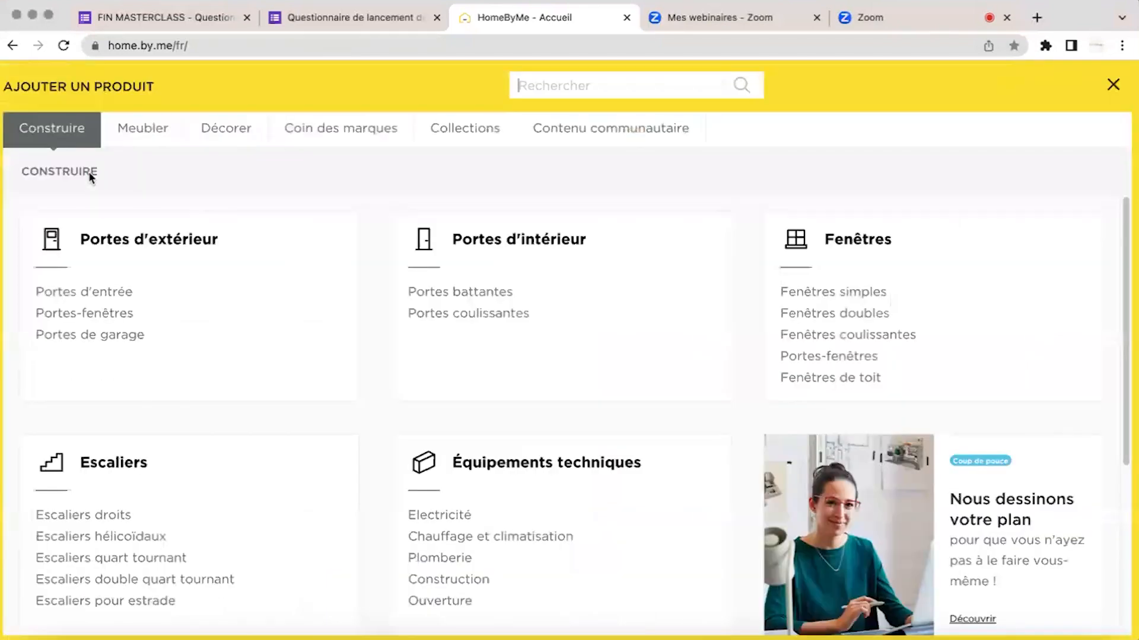
left_click(594, 86)
type("ouverture")
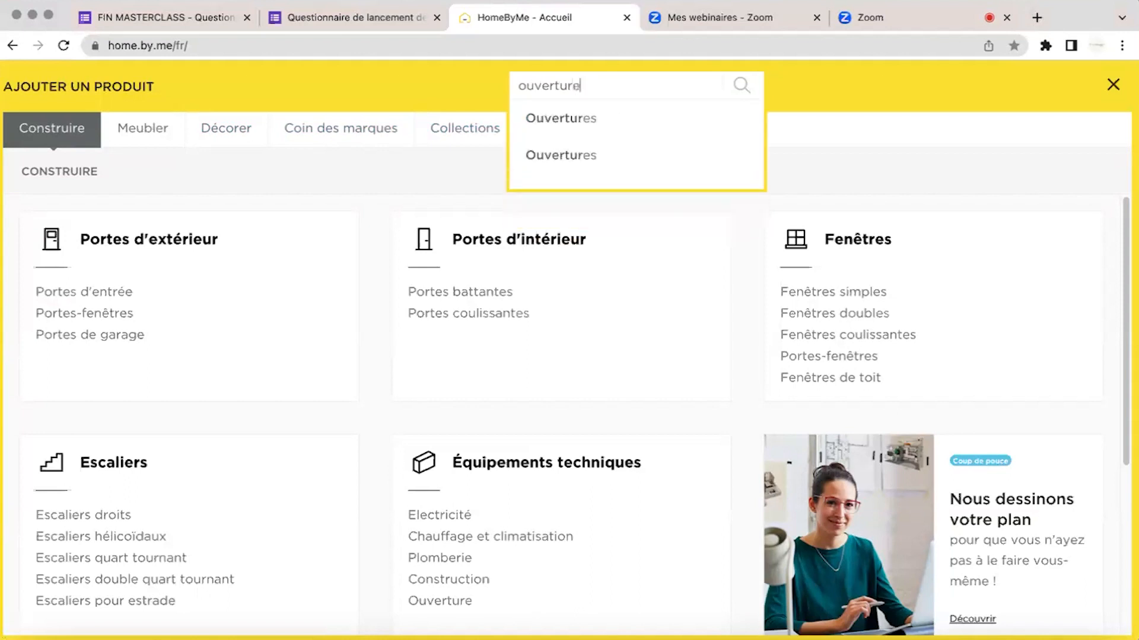
key("Return")
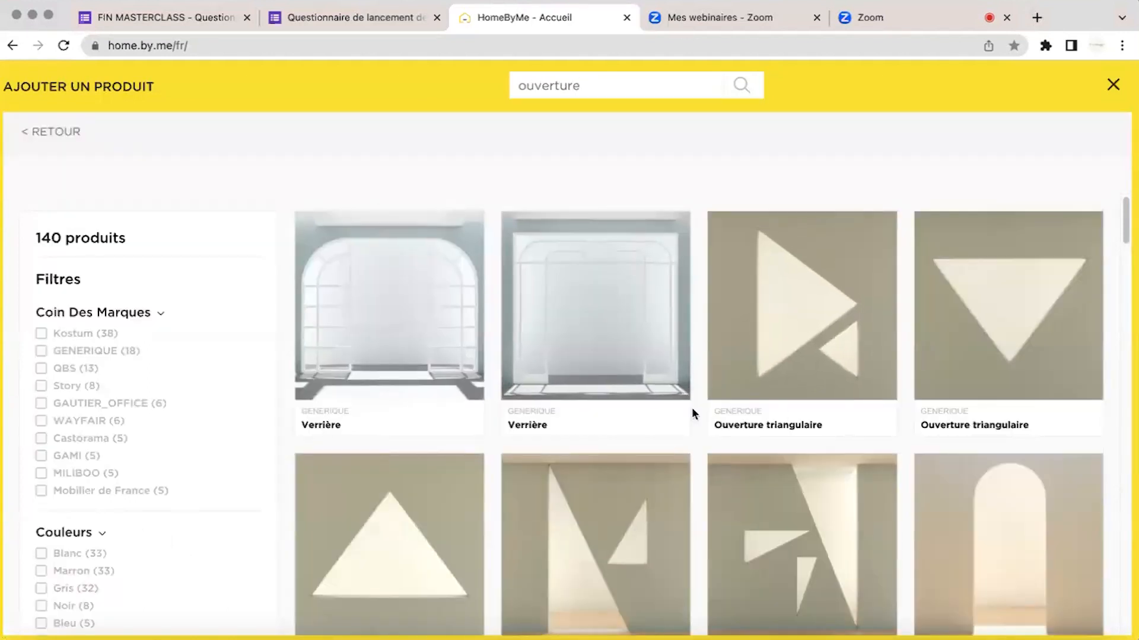
Add the GENERIQUE Ouverture product to the project and place it vertically in pièce 1, near the right wall above the corner box.
scroll(691, 407, "down", 6)
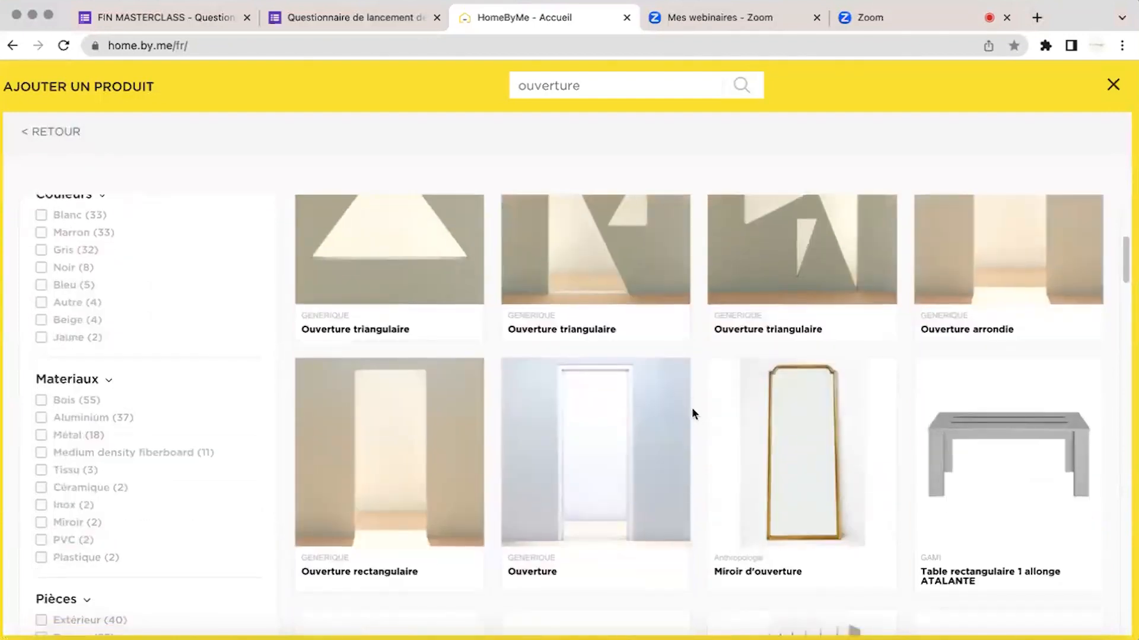
scroll(692, 407, "down", 2)
mouse_move(427, 333)
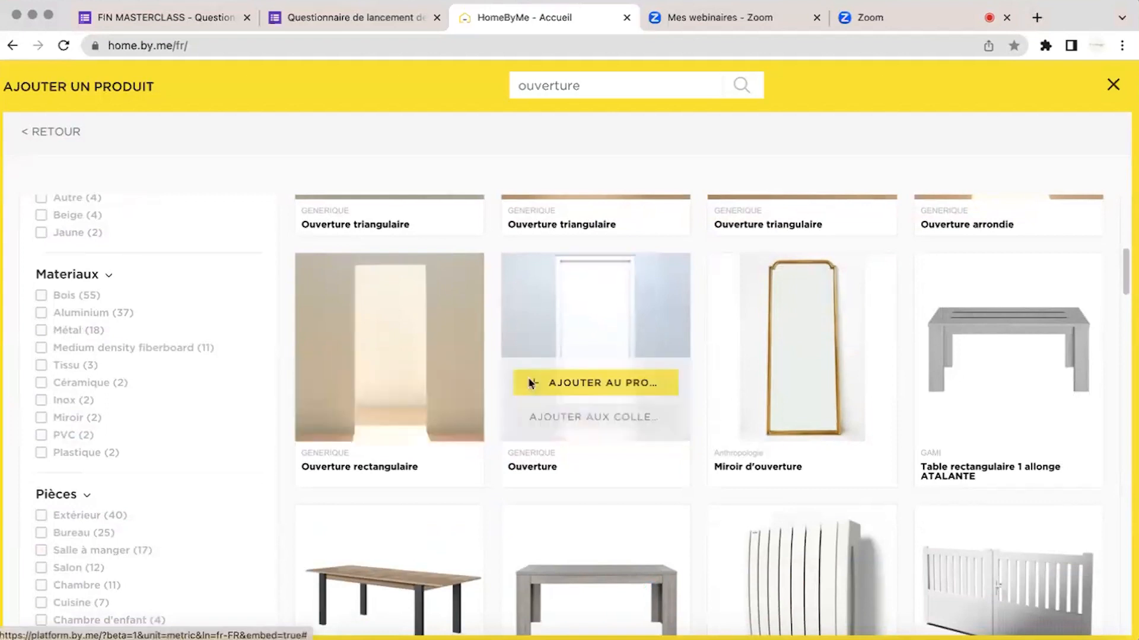
left_click(593, 384)
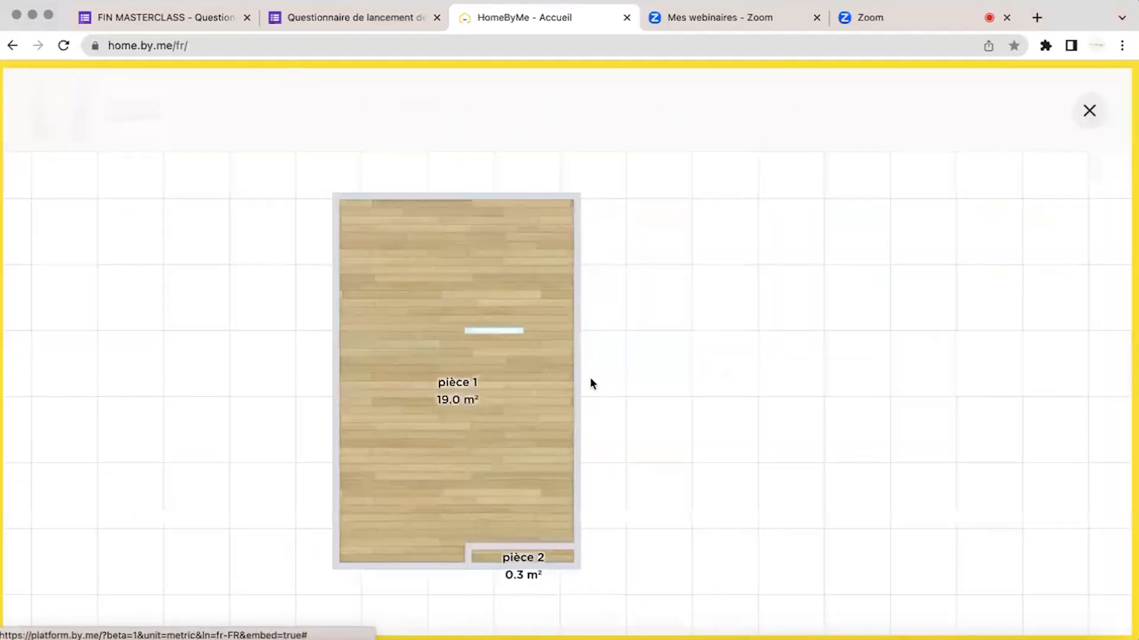
left_click(542, 469)
left_click_drag(674, 450, 659, 313)
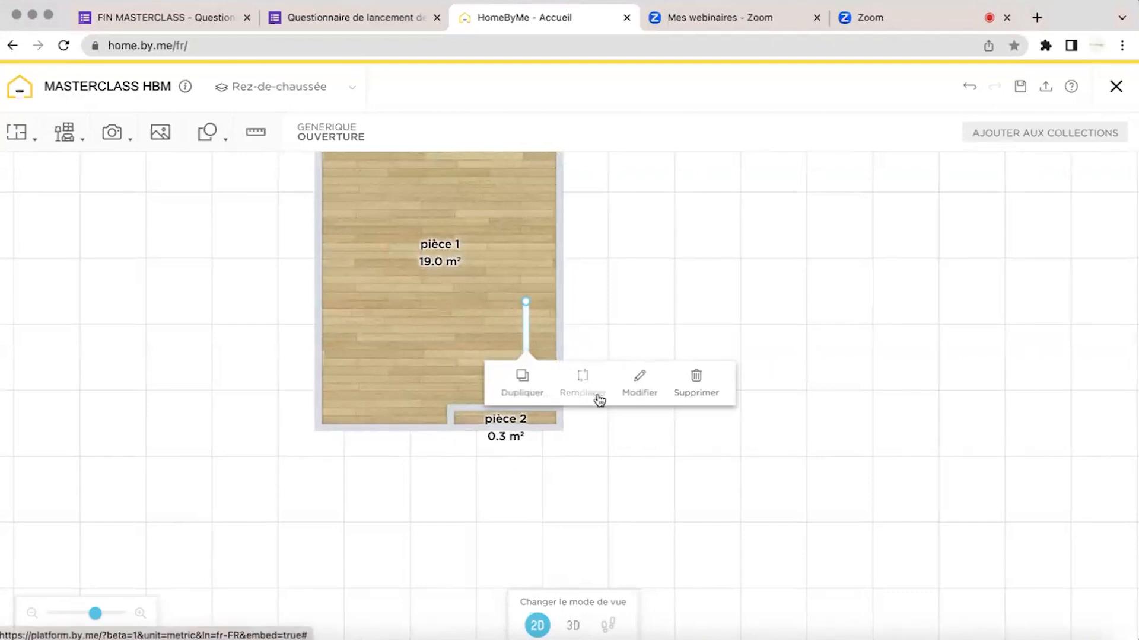
Check the opening's dimensions on the sketch and set its width to 125 cm and its height to 210 cm.
left_click(638, 390)
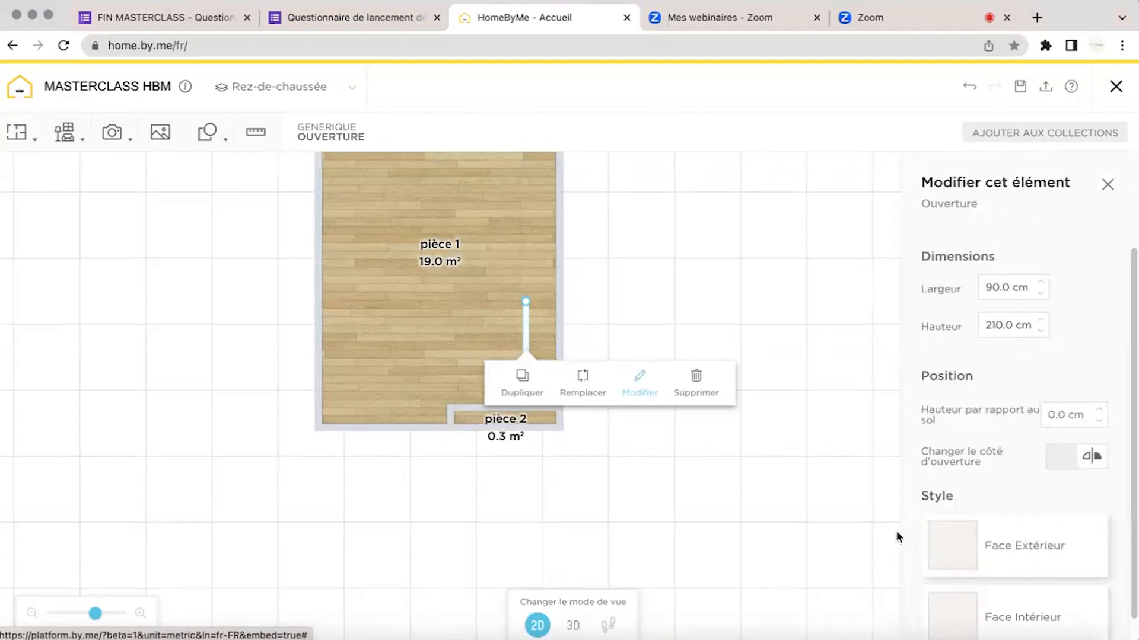
key("super+Tab")
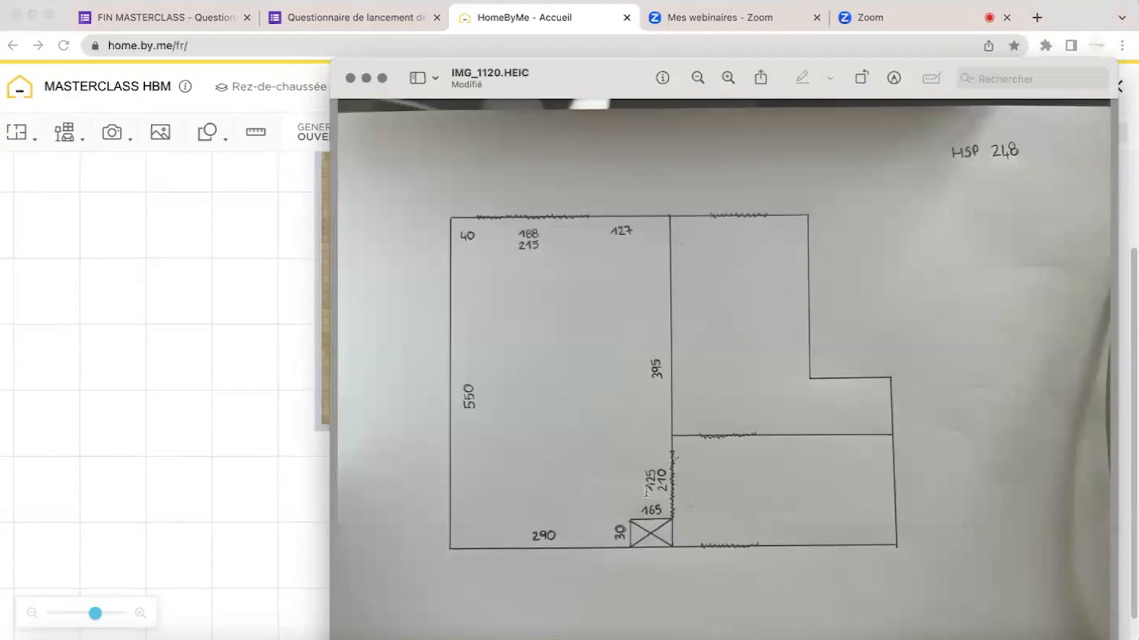
left_click(297, 526)
left_click(1000, 293)
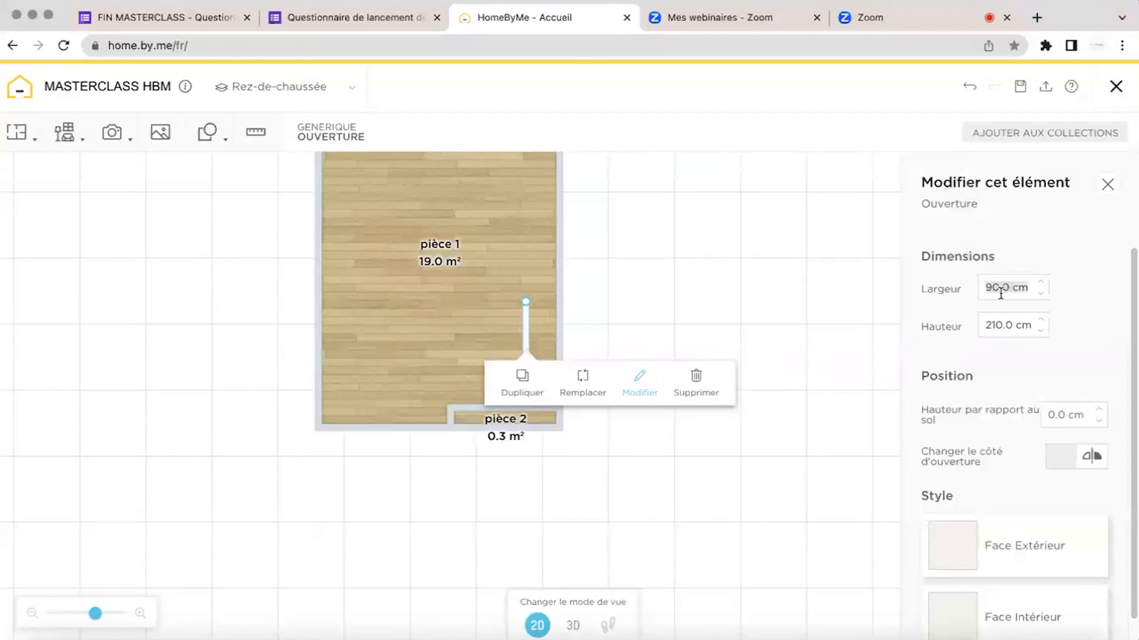
type("125")
left_click(1003, 325)
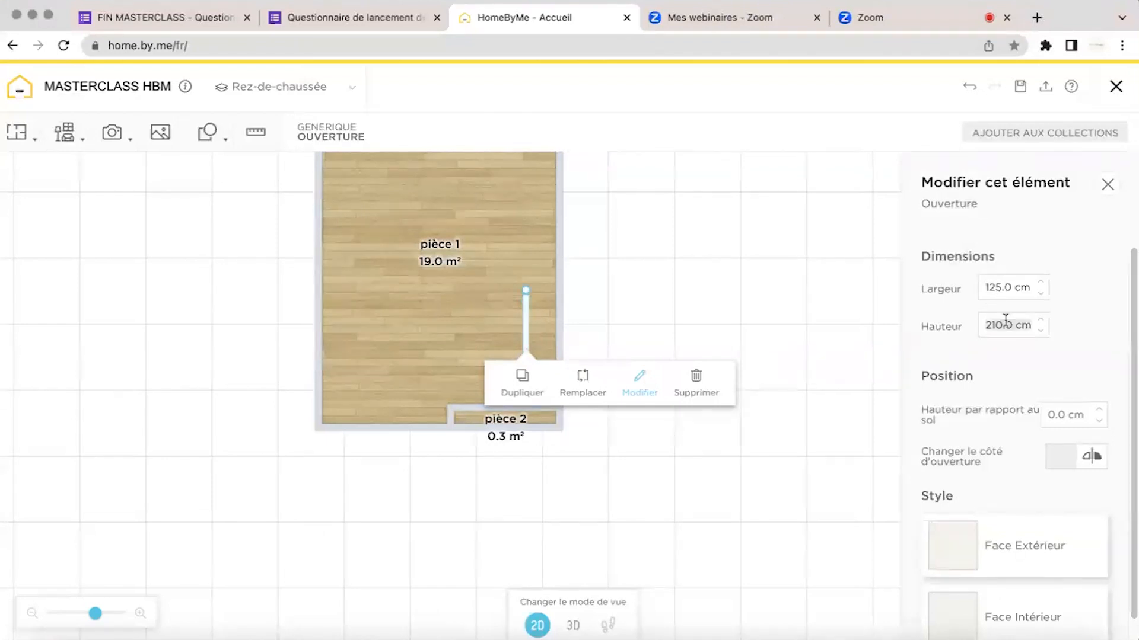
type("210")
Move the opening into pièce 1's right wall, about 395 cm below the upper corner, and check its position against the sketch.
left_click_drag(558, 321, 552, 362)
left_click(918, 639)
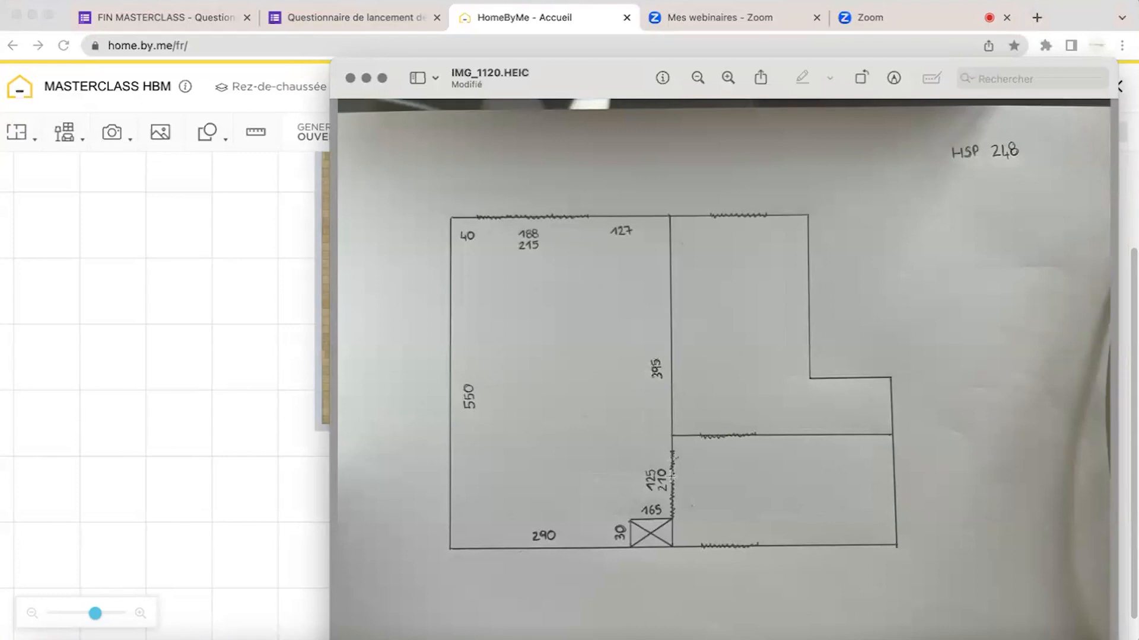
left_click(293, 546)
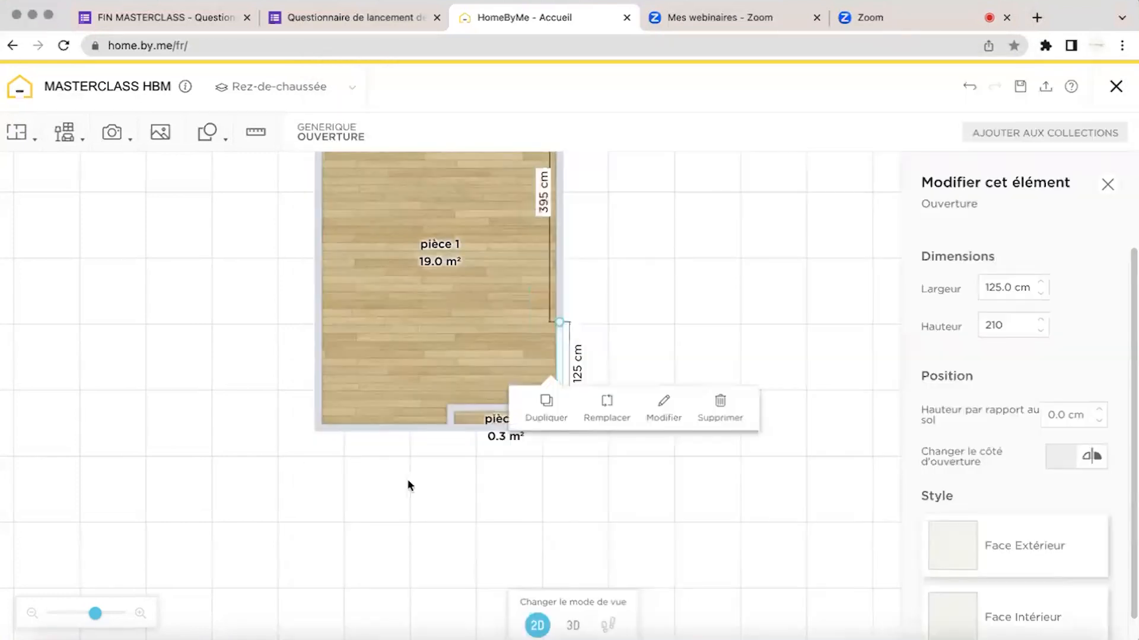
left_click(616, 306)
left_click_drag(611, 312, 650, 383)
left_click(597, 431)
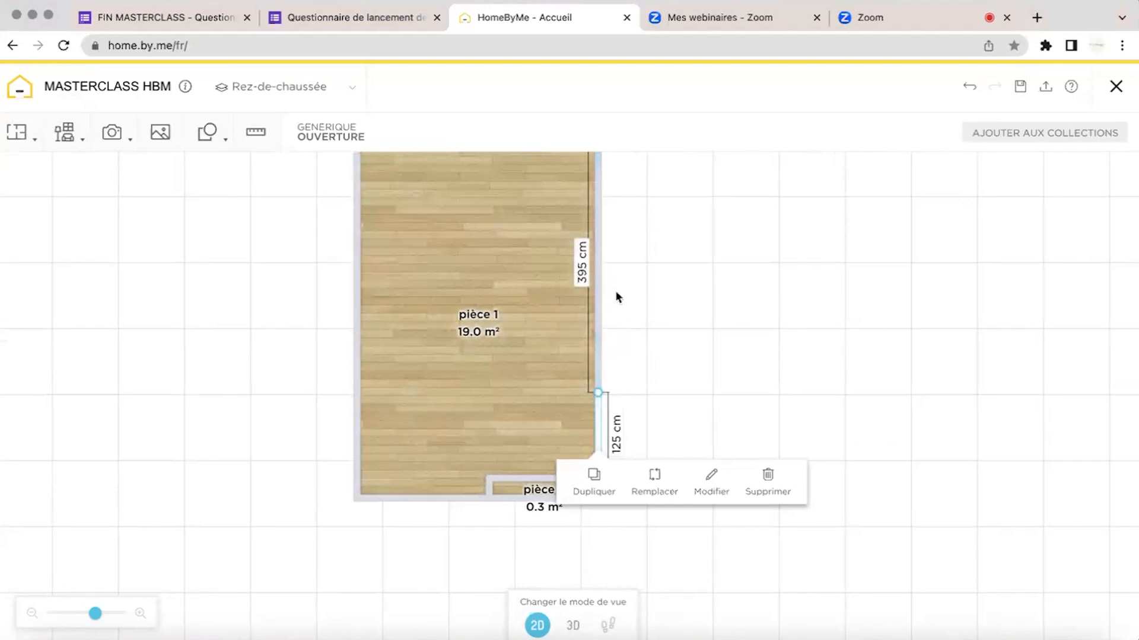
Check the upper wall's opening on the sketch, then show the Porte-fenêtre battante building products filtered to the GENERIQUE brand.
scroll(617, 297, "up", 5)
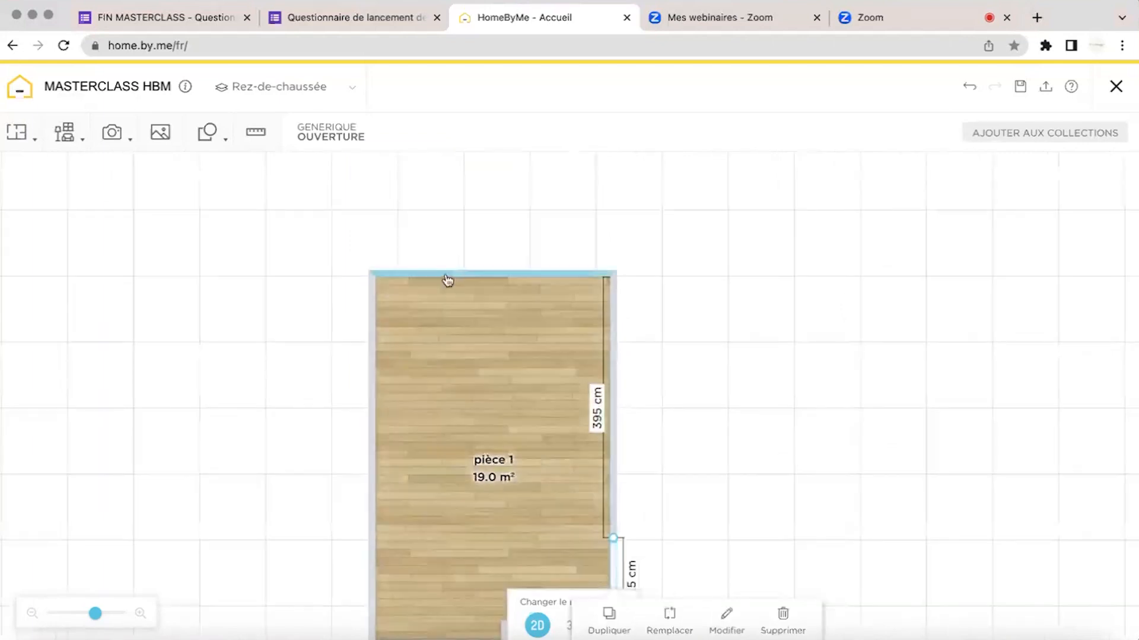
left_click(914, 638)
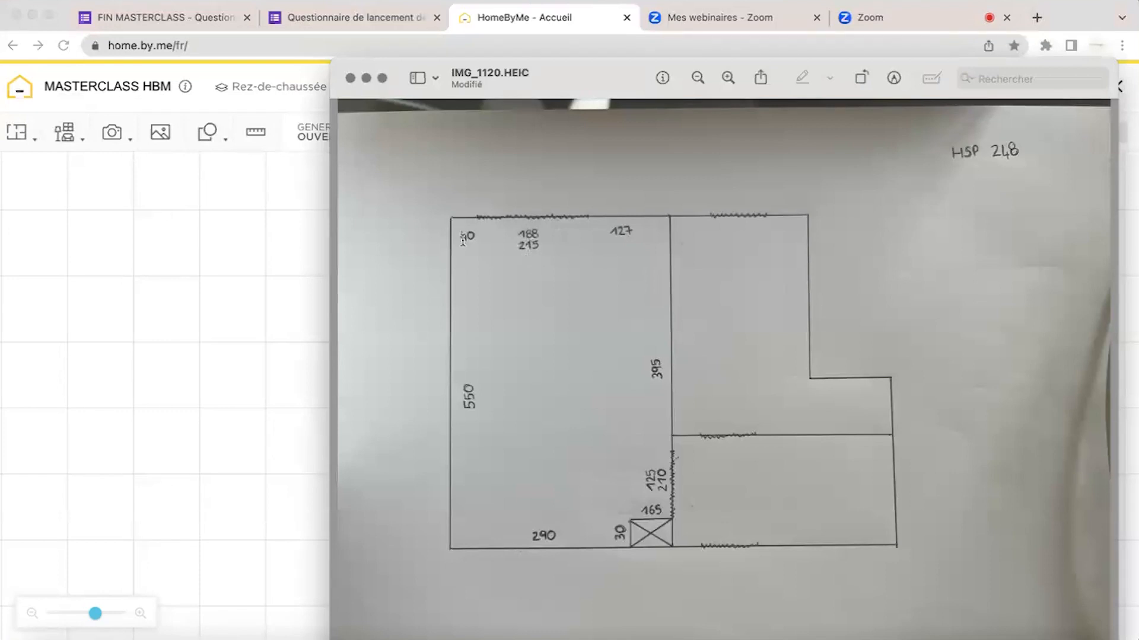
left_click(239, 263)
left_click(64, 133)
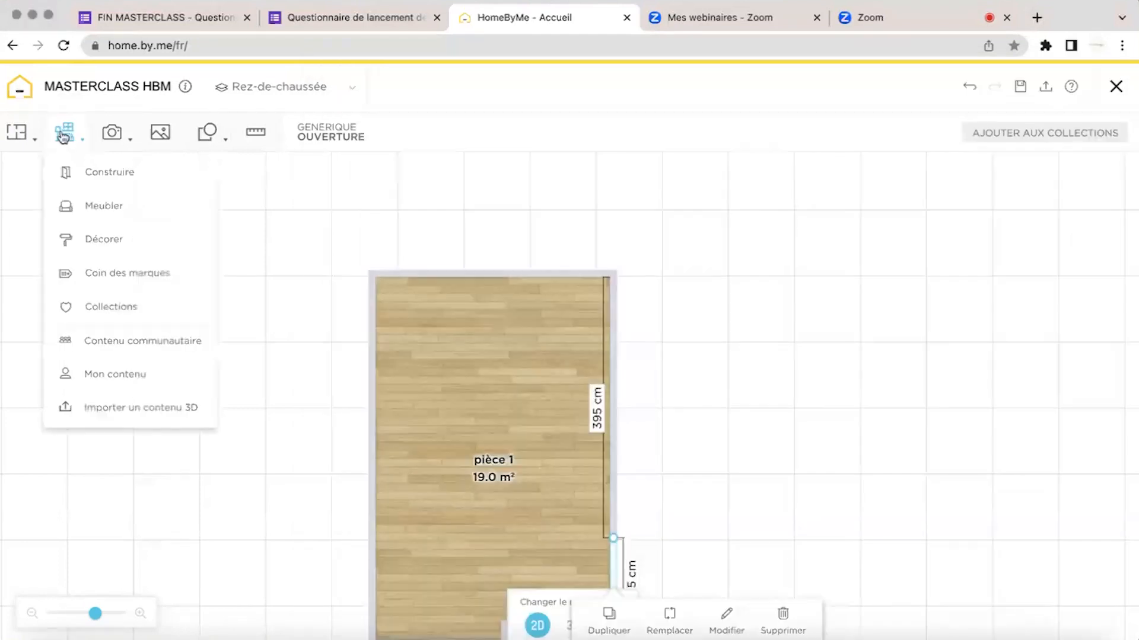
left_click(85, 172)
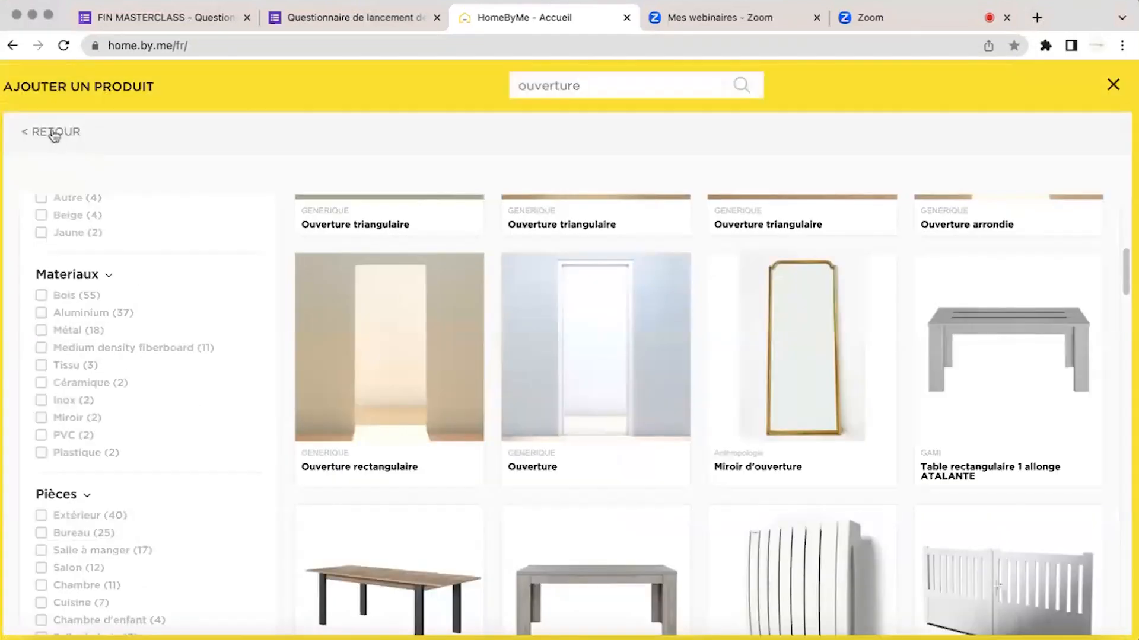
left_click(53, 134)
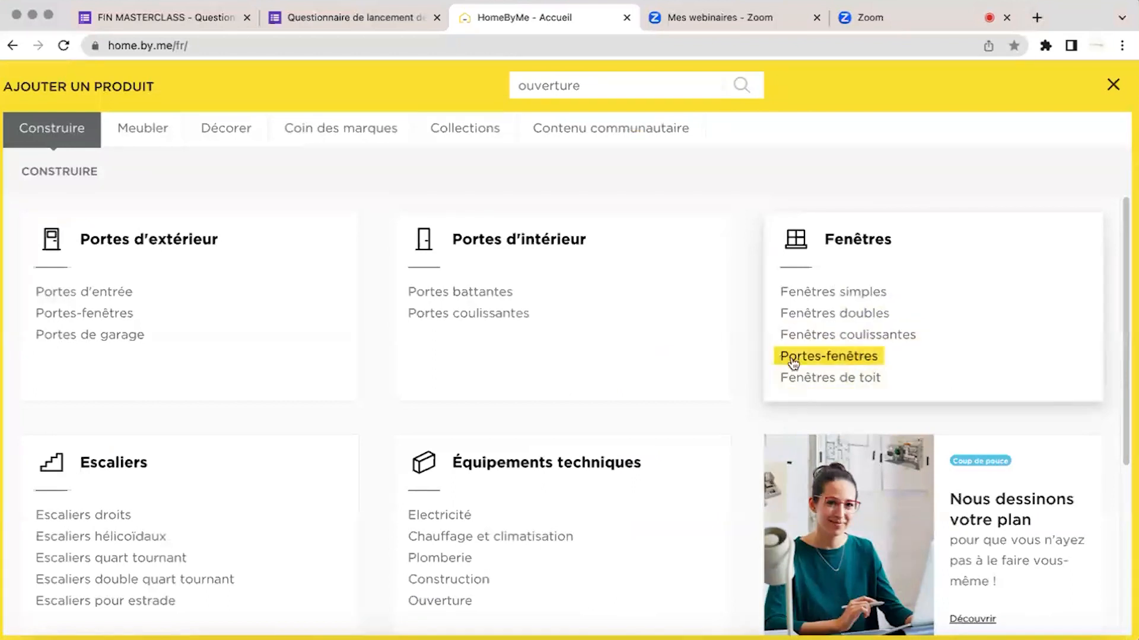
left_click(827, 358)
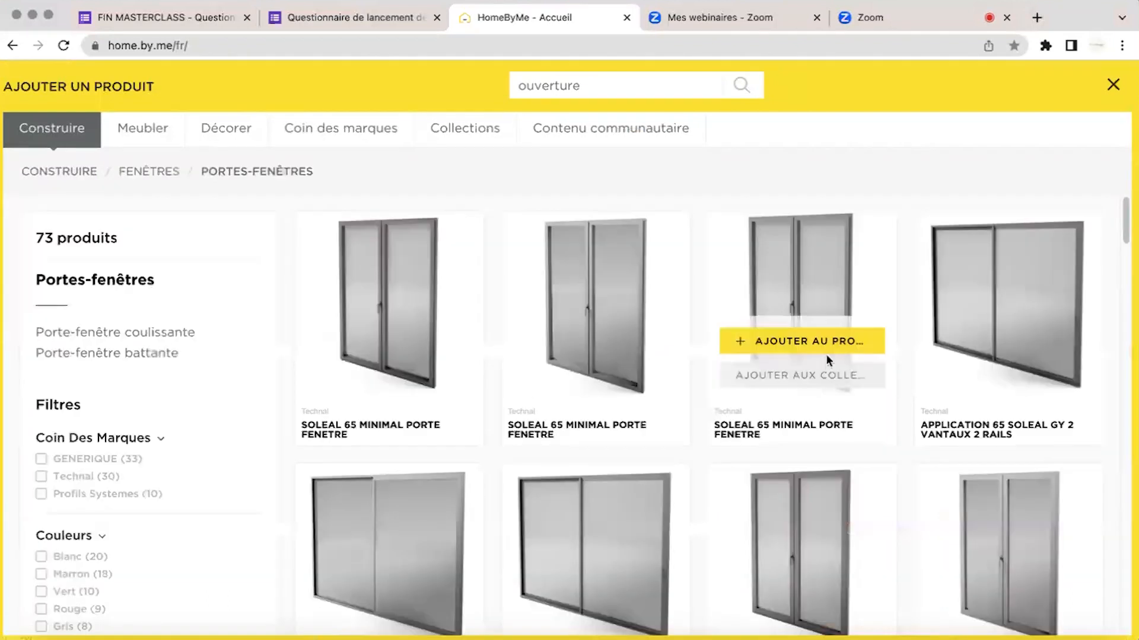
left_click(141, 356)
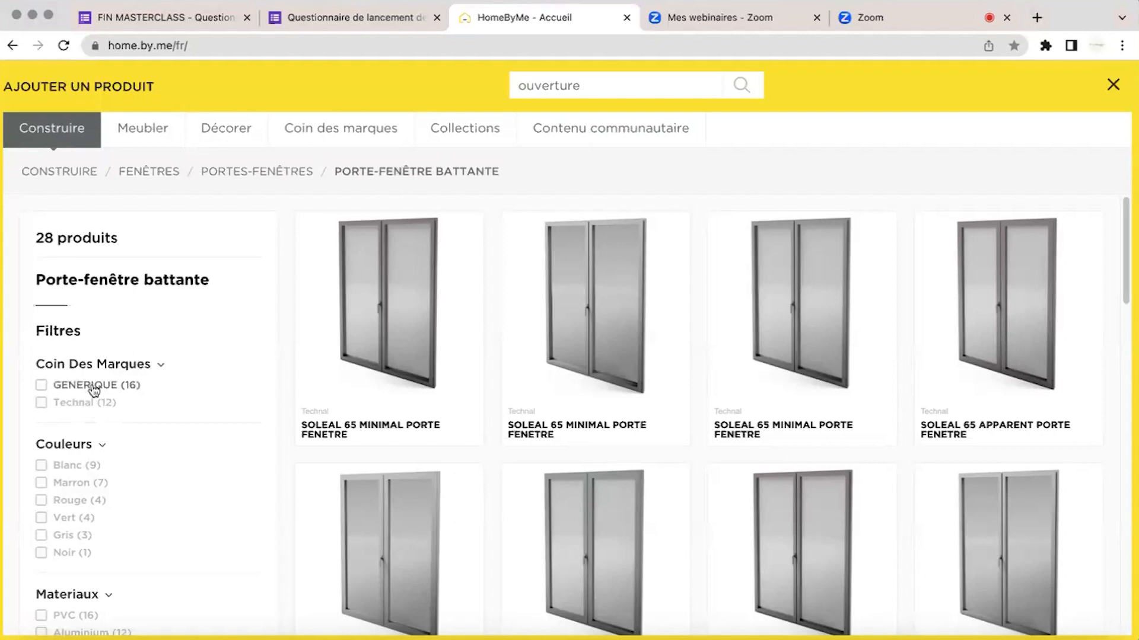
left_click(92, 386)
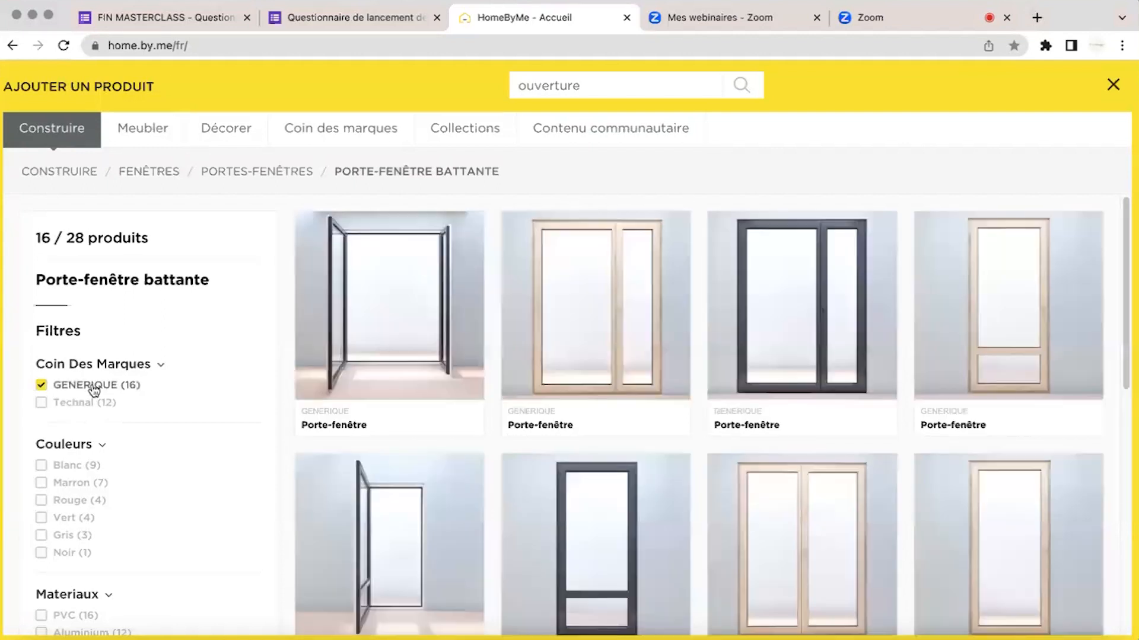
Compare the GENERIQUE hinged French door models, looking for a suitable double-leaf one.
scroll(521, 432, "down", 4)
scroll(523, 431, "down", 4)
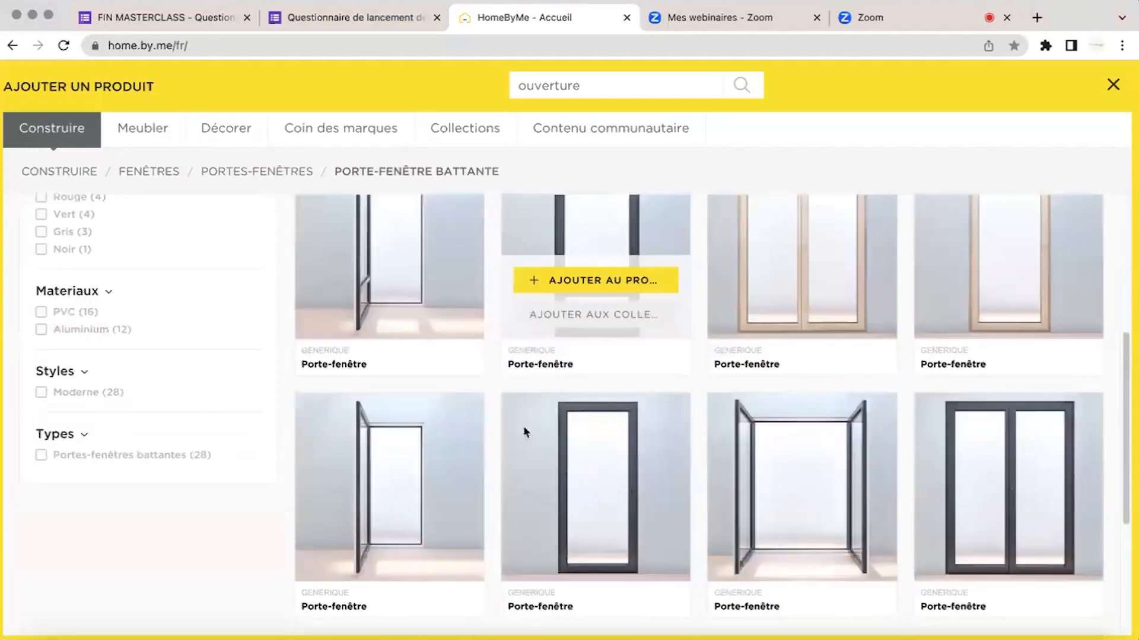
scroll(523, 431, "down", 2)
scroll(523, 426, "up", 1)
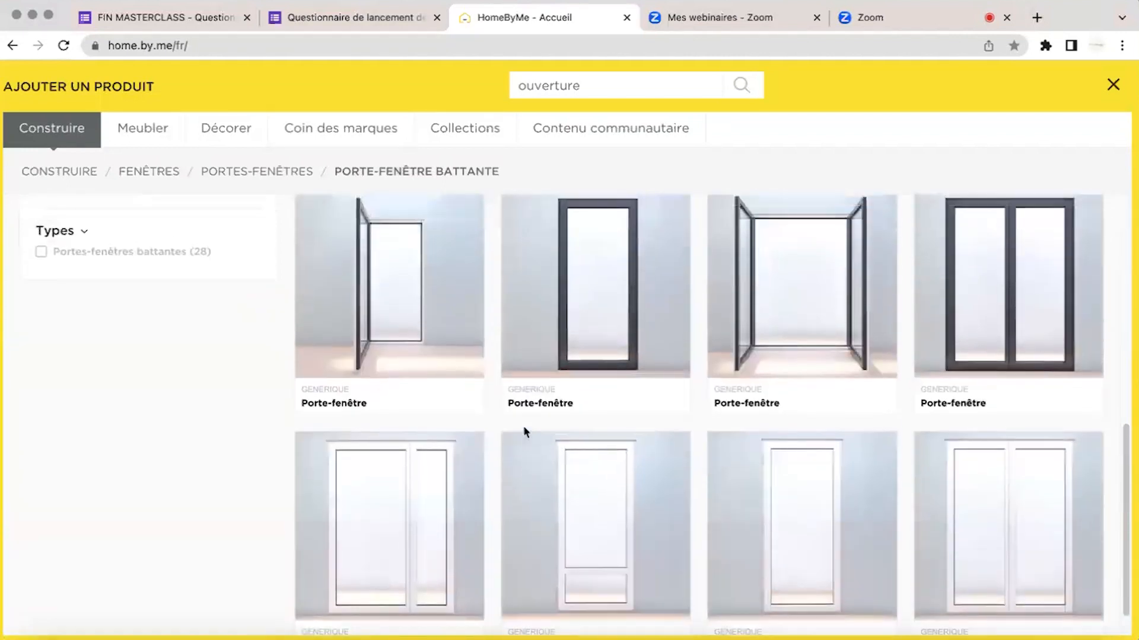
scroll(997, 426, "down", 1)
mouse_move(996, 506)
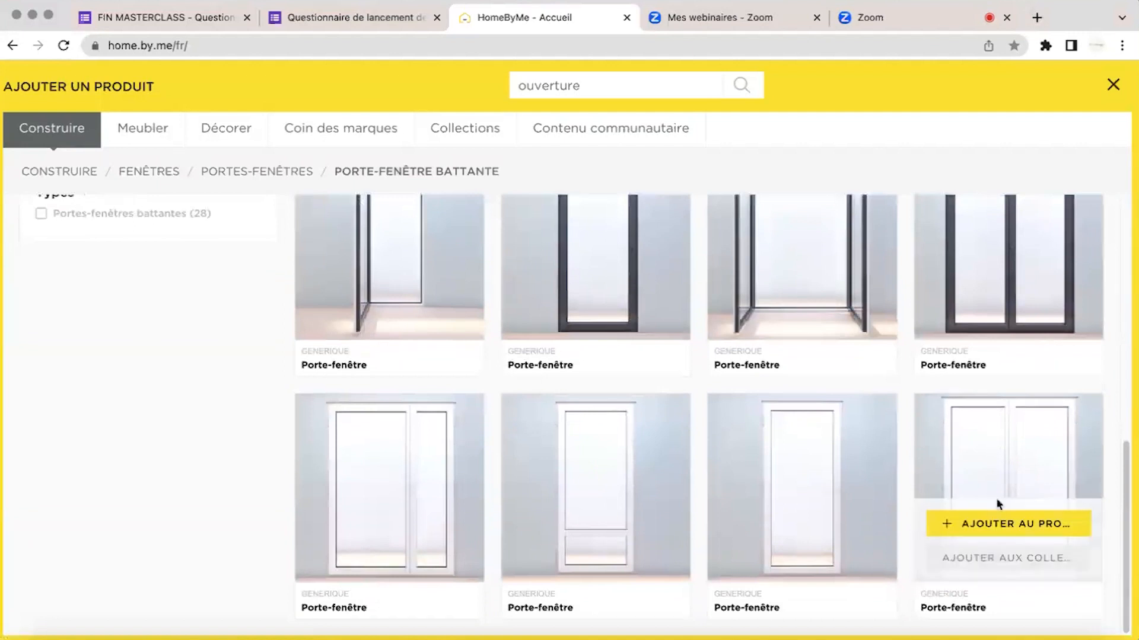
scroll(990, 351, "up", 7)
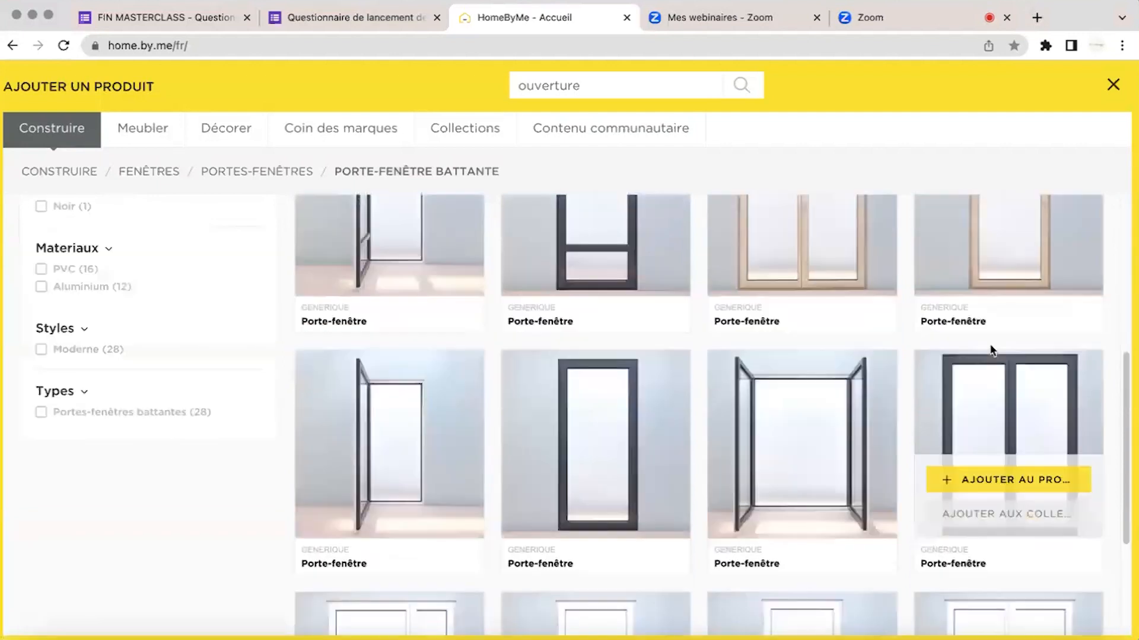
scroll(990, 351, "down", 3)
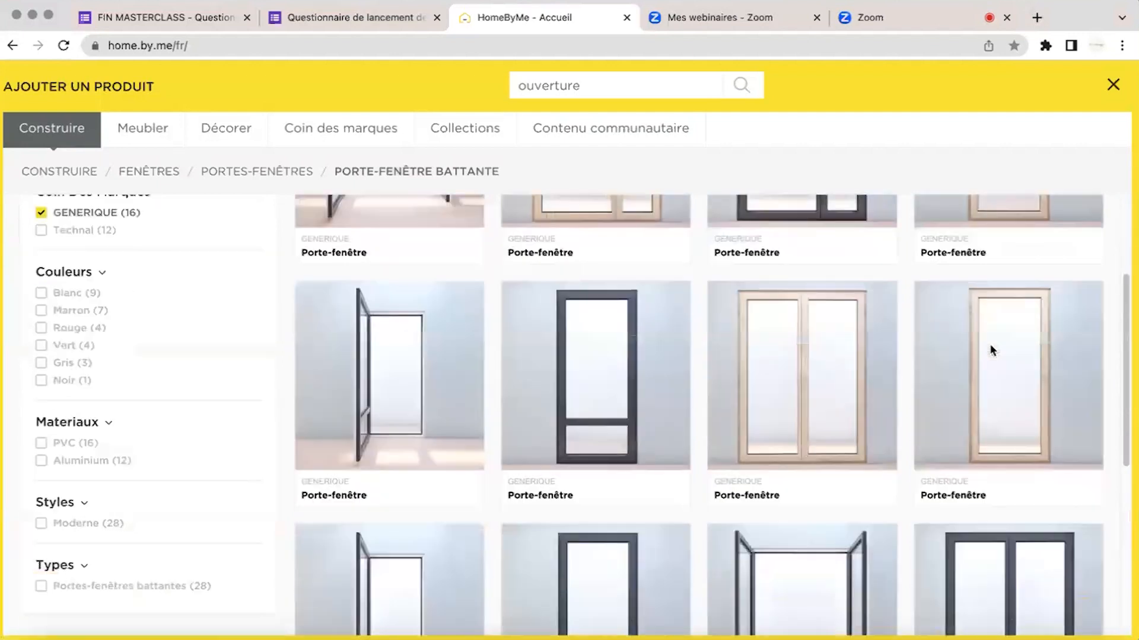
mouse_move(893, 268)
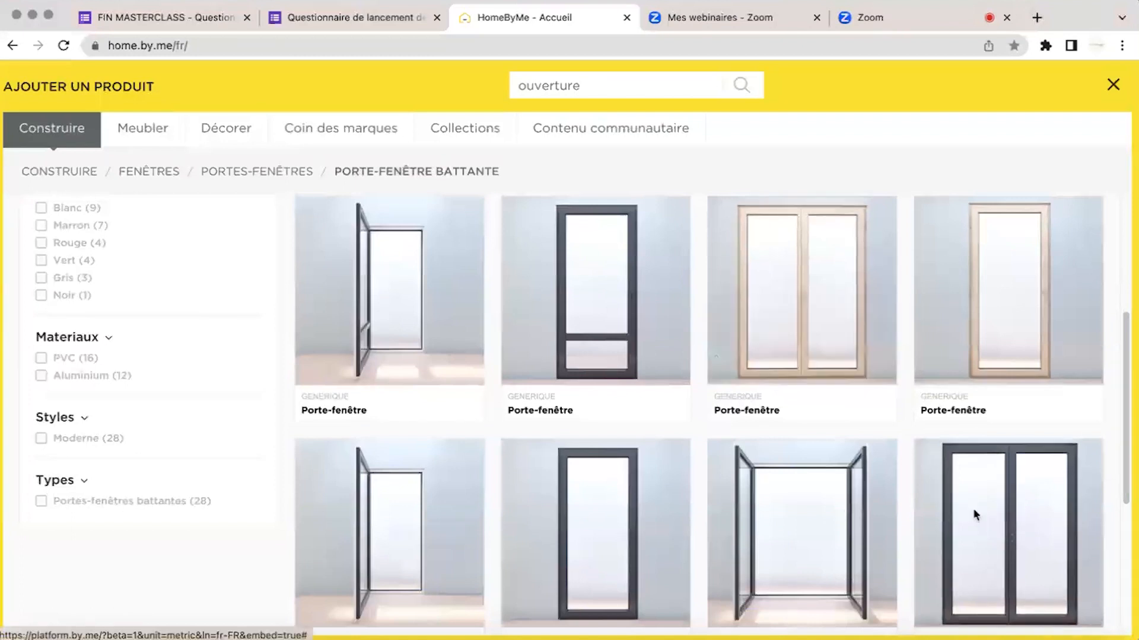
scroll(973, 474, "down", 5)
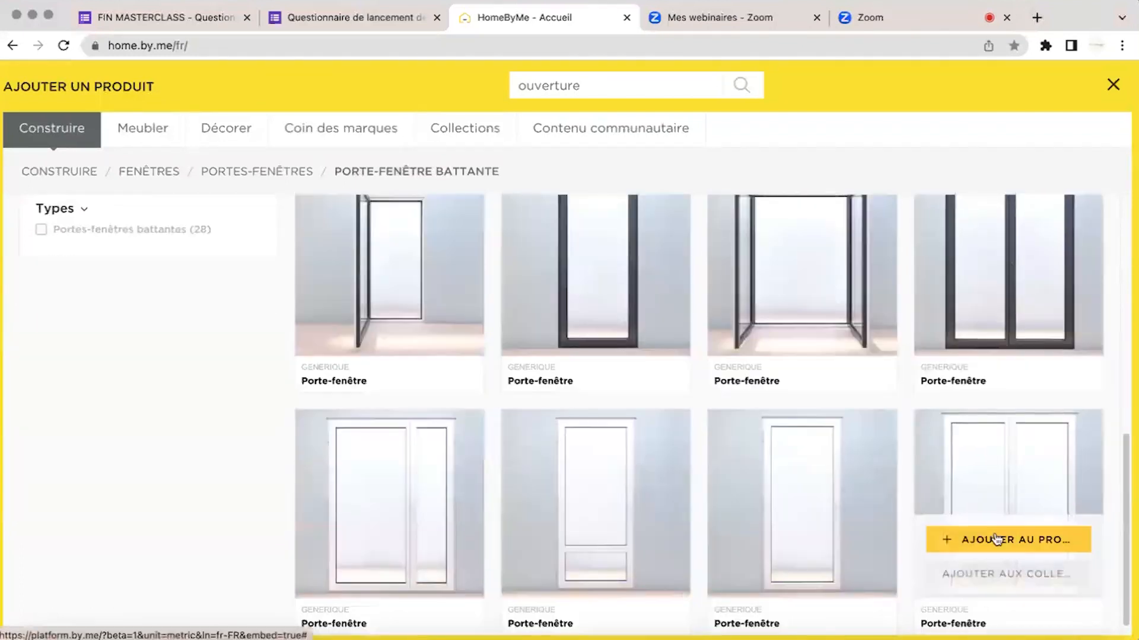
scroll(1035, 369, "up", 7)
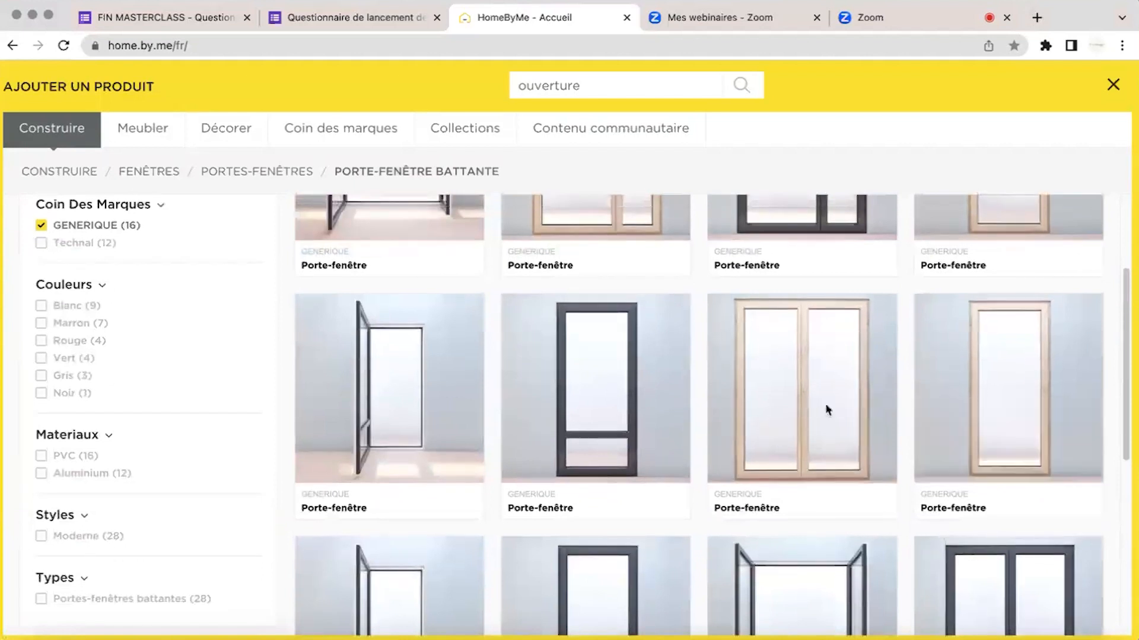
Add the light wood, two-leaf GENERIQUE Porte-fenêtre to the project and place it vertically in the upper part of pièce 1.
mouse_move(820, 408)
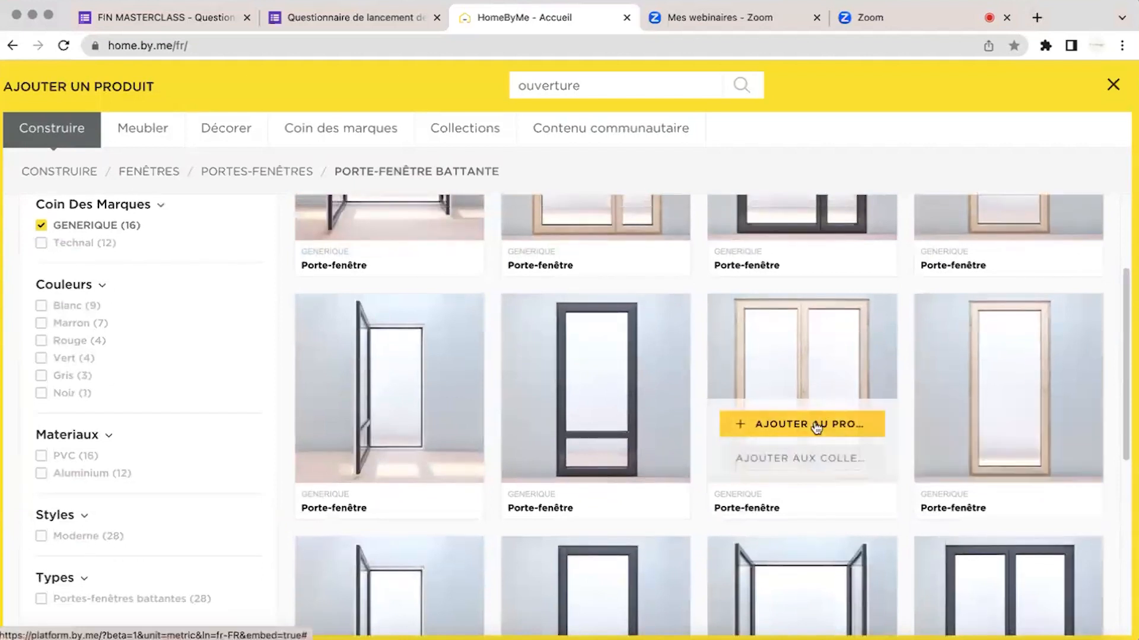
left_click(817, 425)
left_click(479, 357)
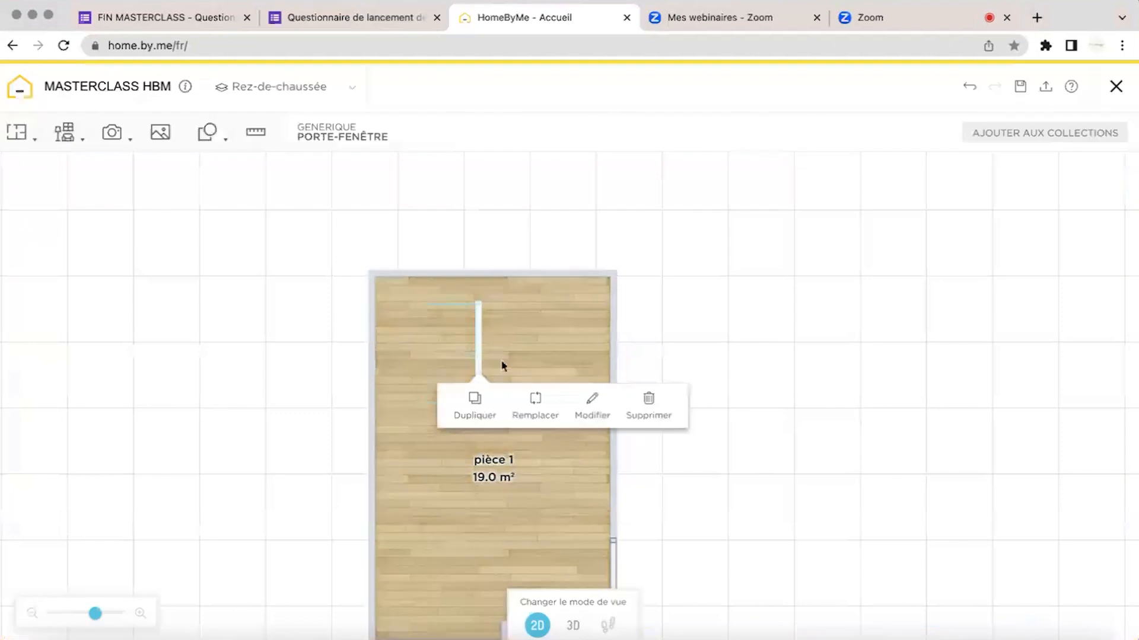
Set the French door's width to 188 cm and check its dimensions against the sketch.
left_click(592, 403)
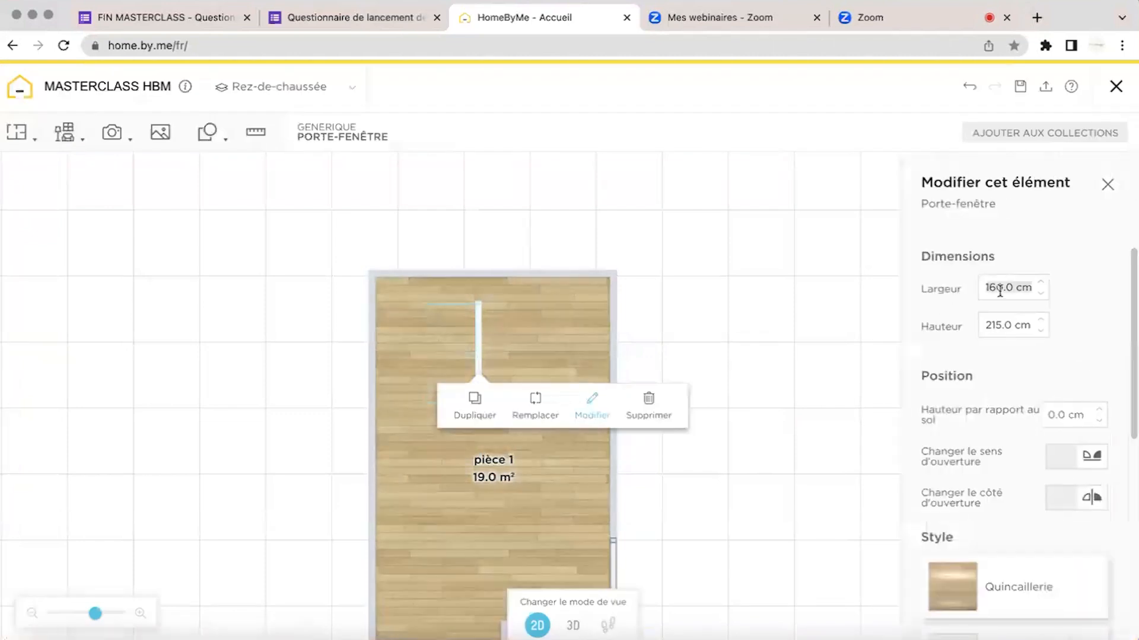
type("188")
key("Return")
left_click(915, 628)
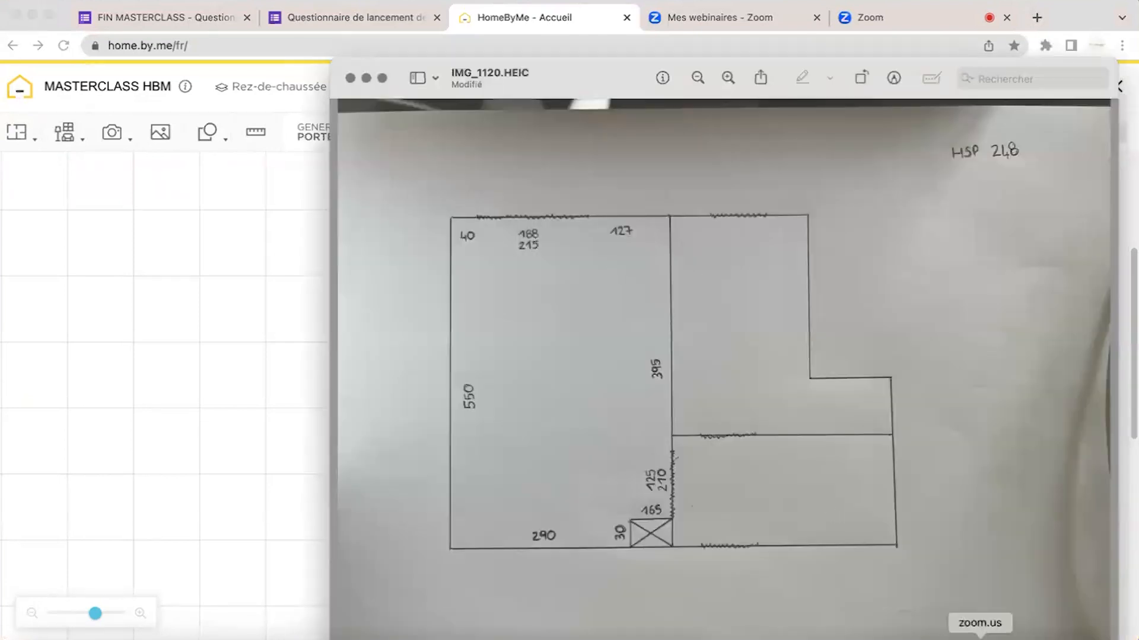
left_click(223, 446)
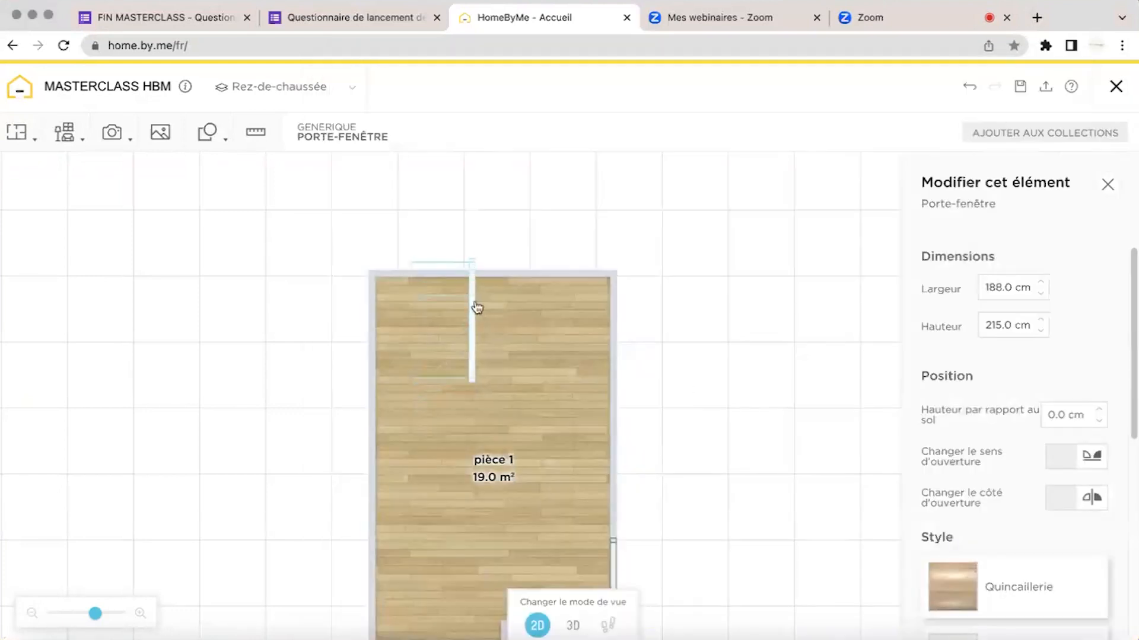
Move the French door into pièce 1's upper wall and set its distance from the left corner to 40 cm.
left_click_drag(471, 287, 469, 283)
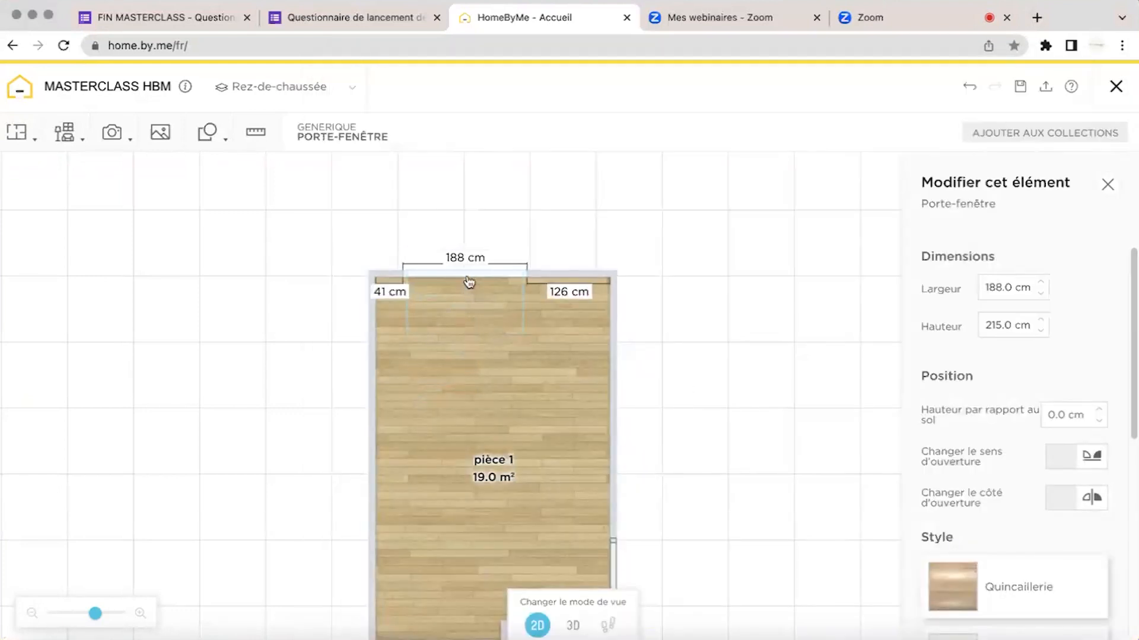
left_click(392, 292)
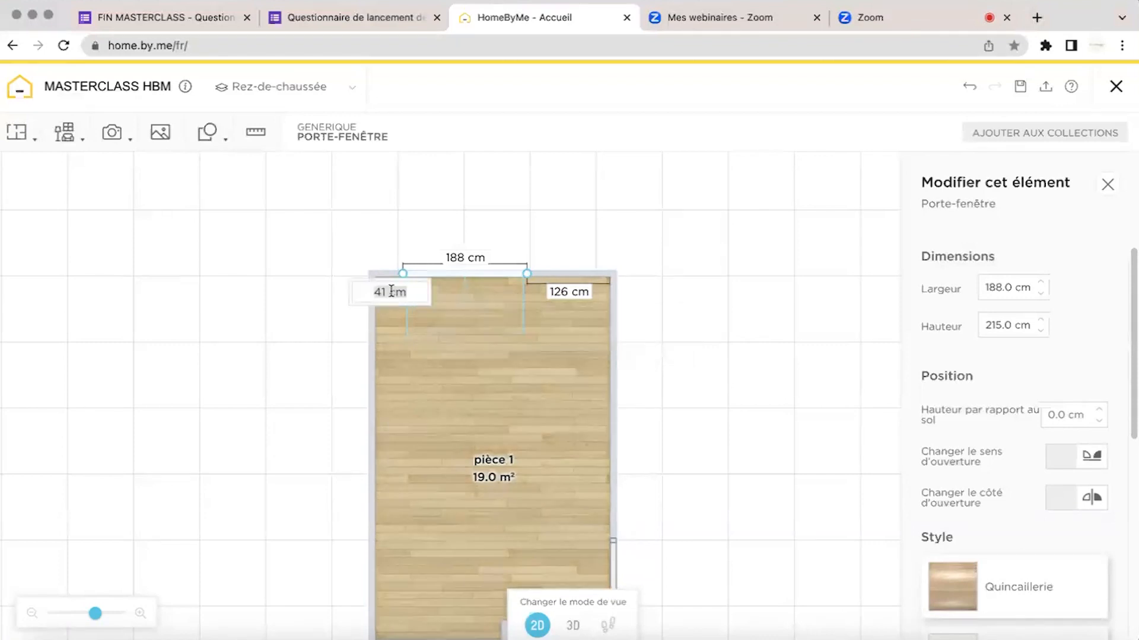
type("40")
key("Return")
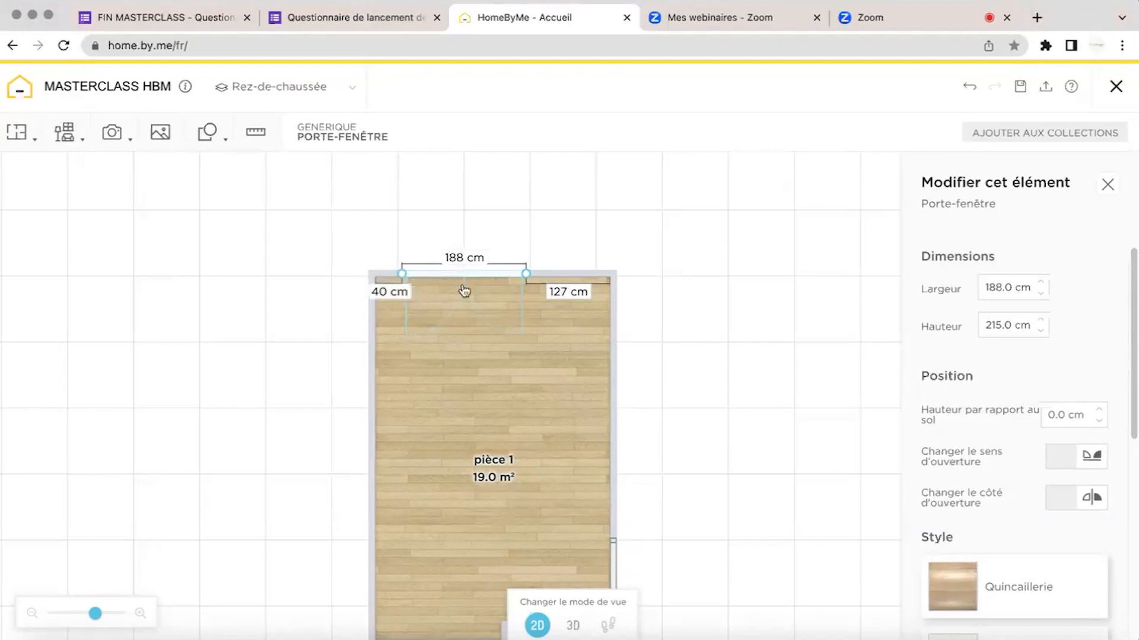
left_click(324, 375)
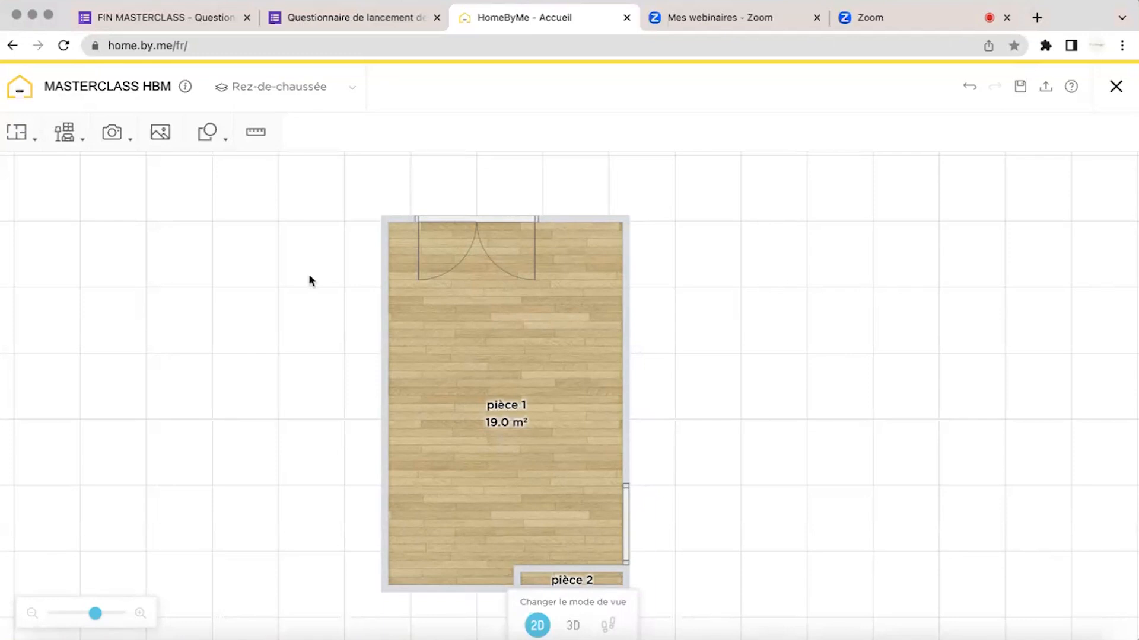
Set the ceiling height of the Rez-de-chaussée to 248 cm, as noted on the sketch.
left_click(270, 87)
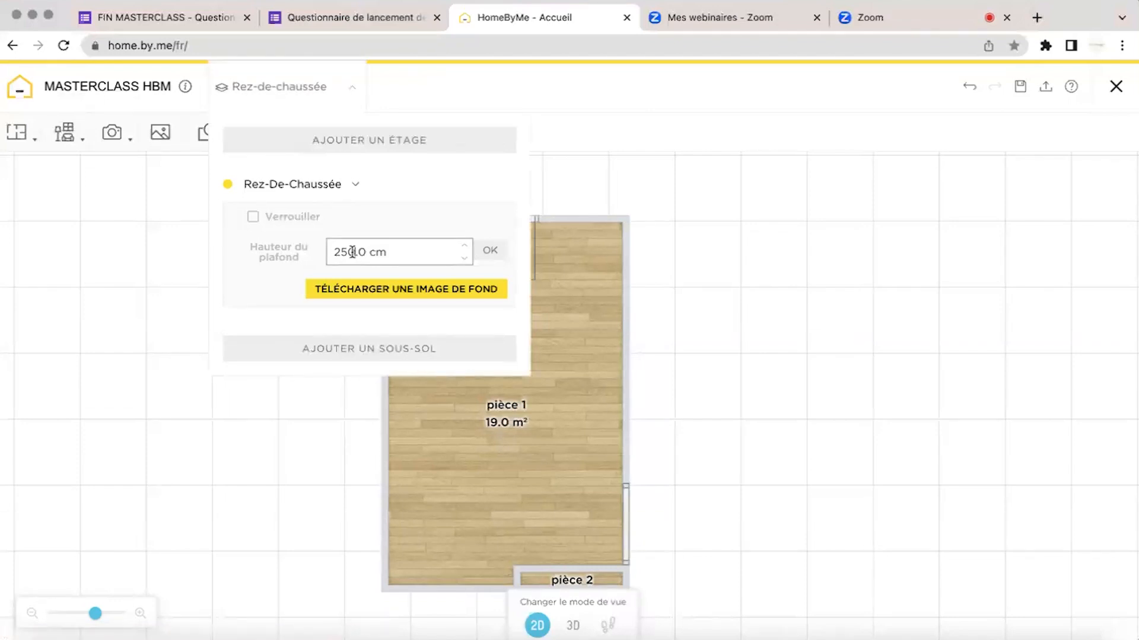
left_click(913, 639)
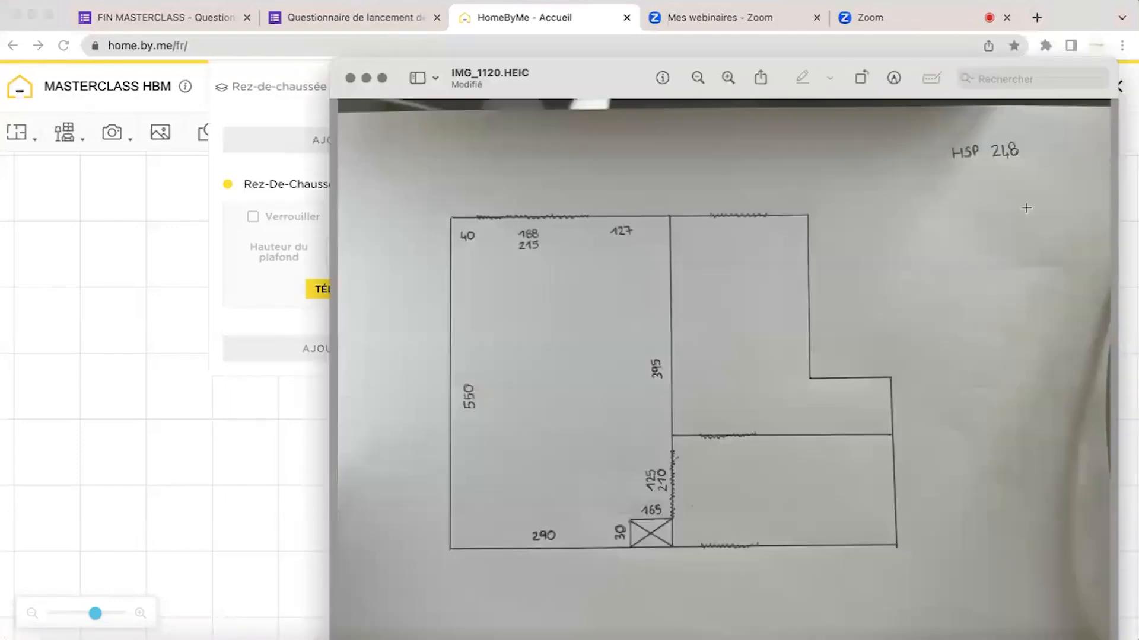
left_click(248, 293)
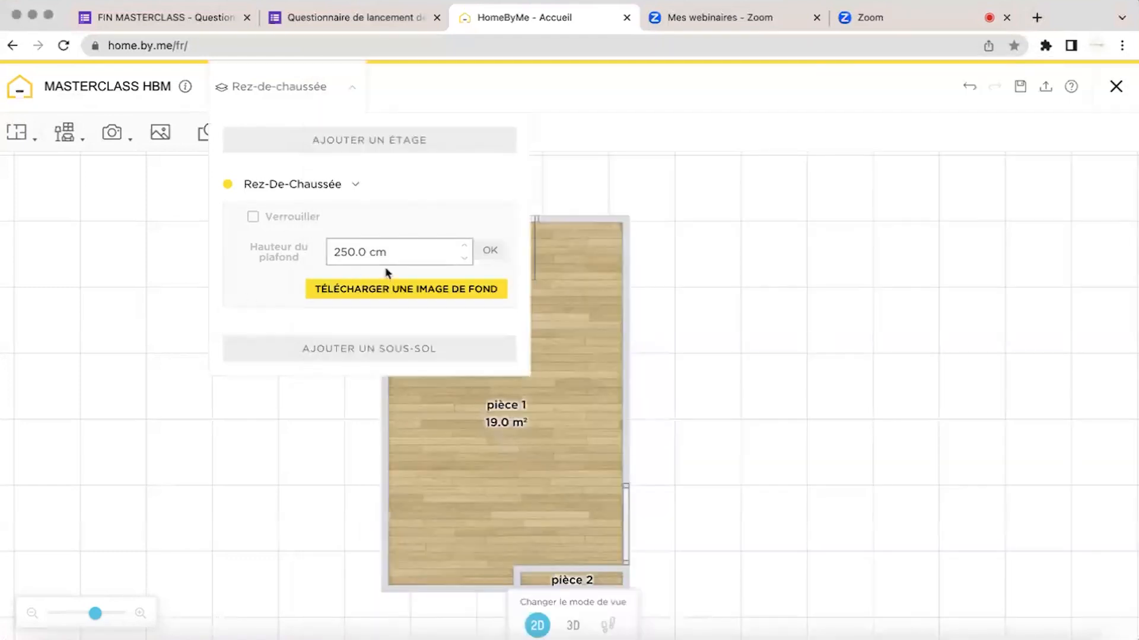
type("248")
key("Return")
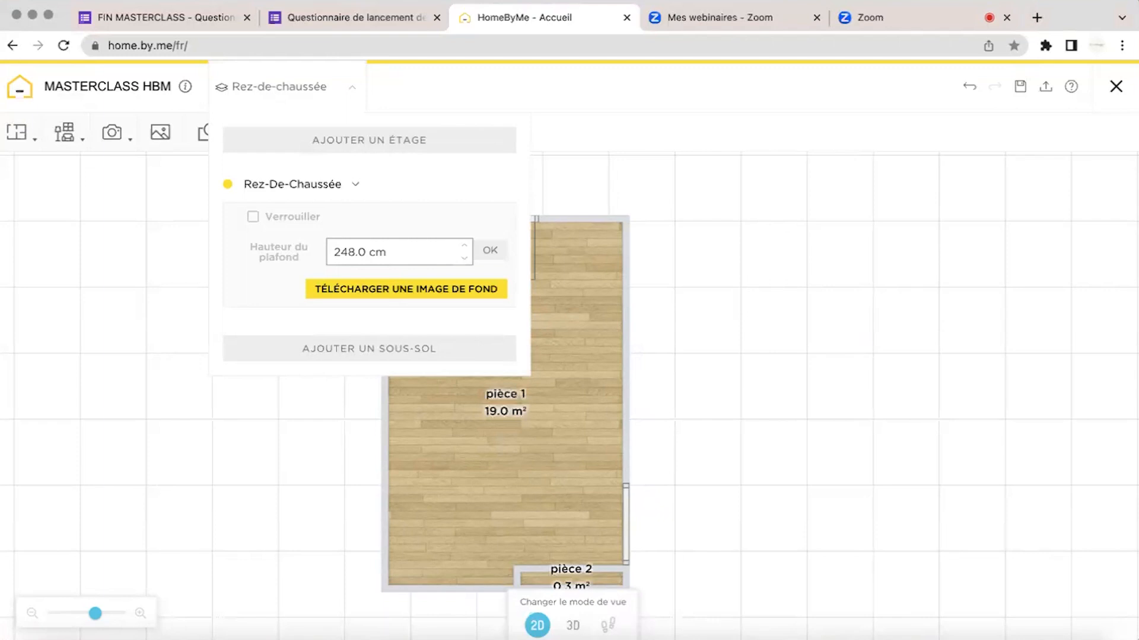
left_click(735, 361)
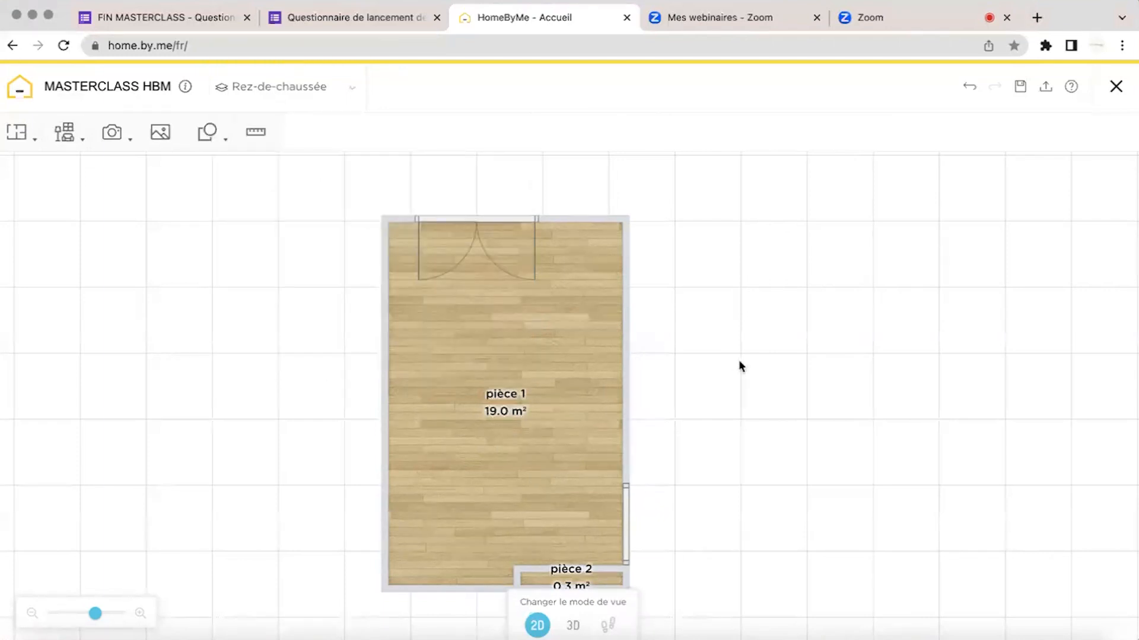
Show the plan in 3D and inspect the walls, openings and corner box from several sides.
left_click(573, 628)
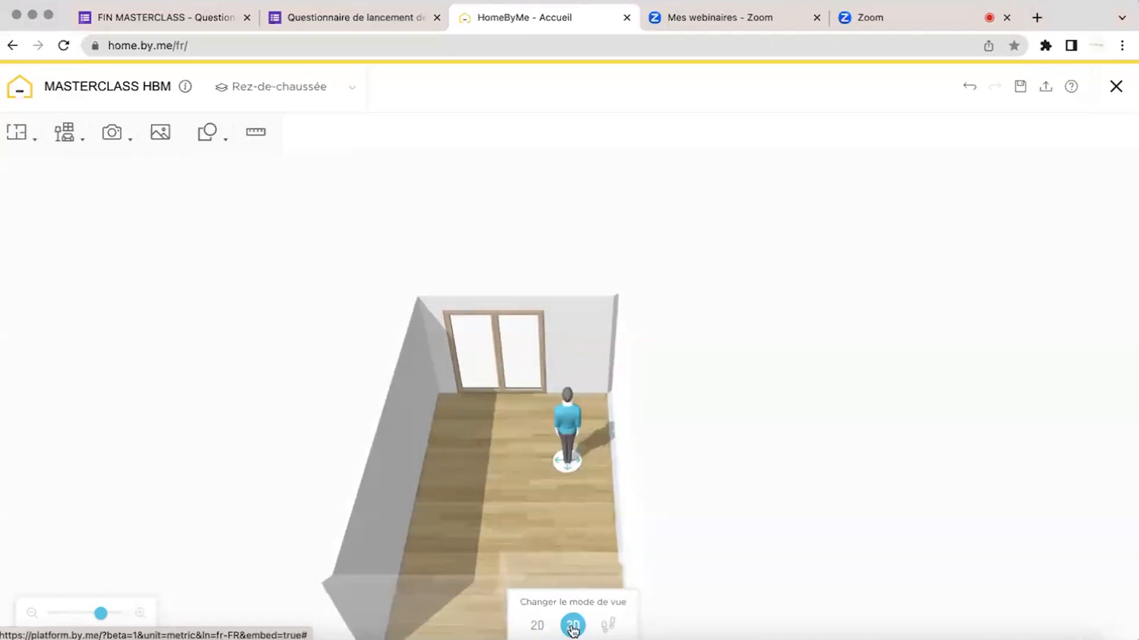
left_click_drag(463, 510, 497, 513)
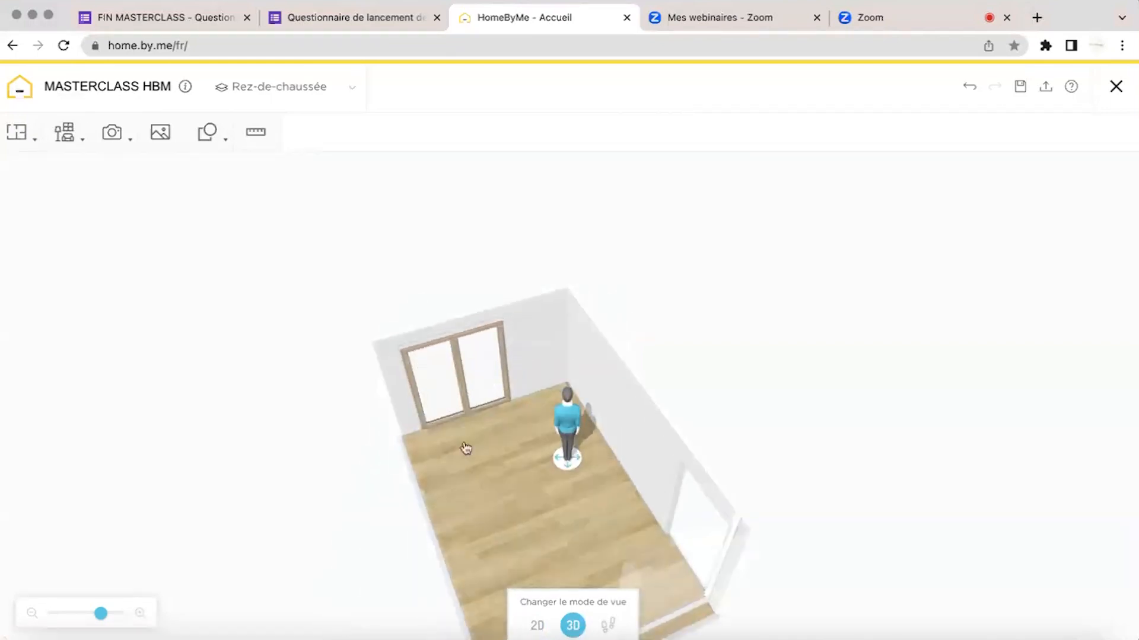
left_click_drag(524, 455, 714, 388)
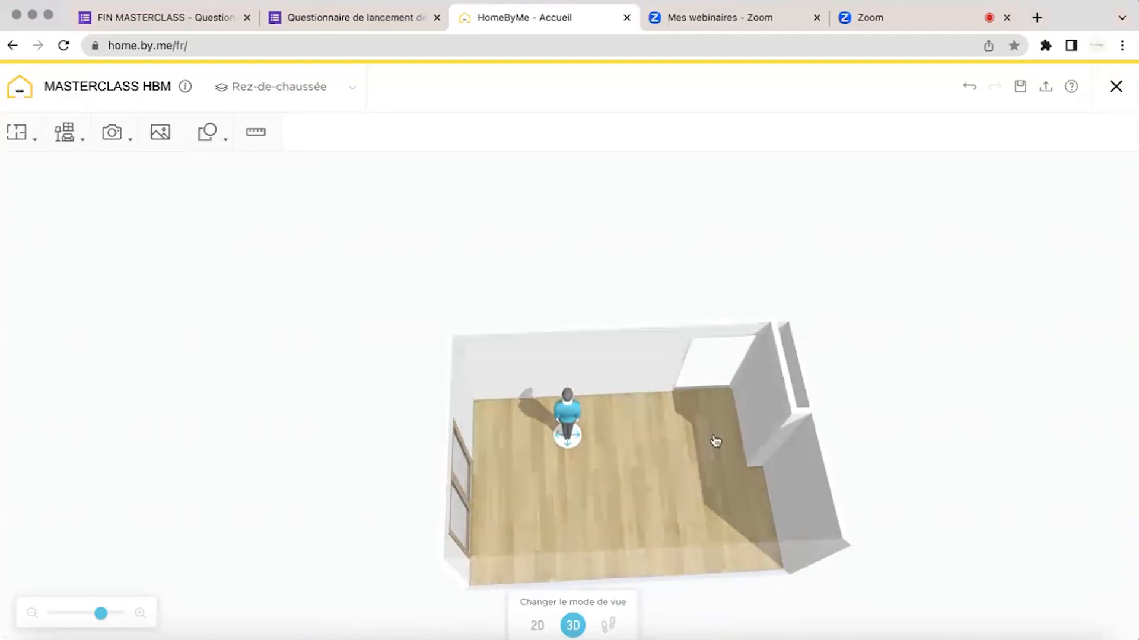
left_click_drag(800, 401, 663, 367)
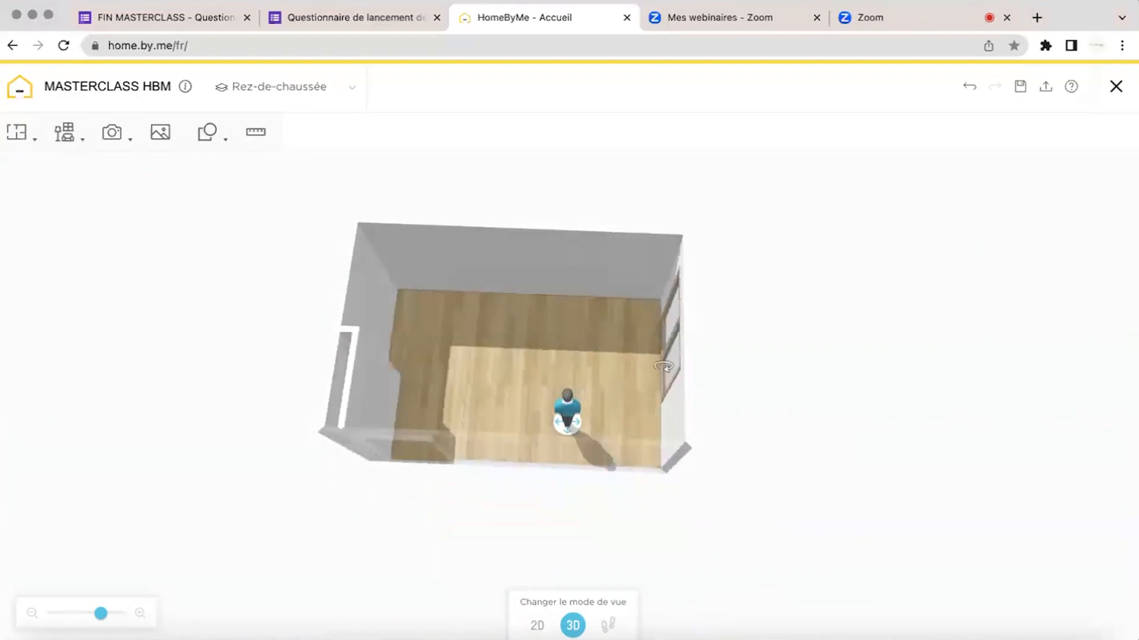
left_click_drag(521, 554, 582, 383)
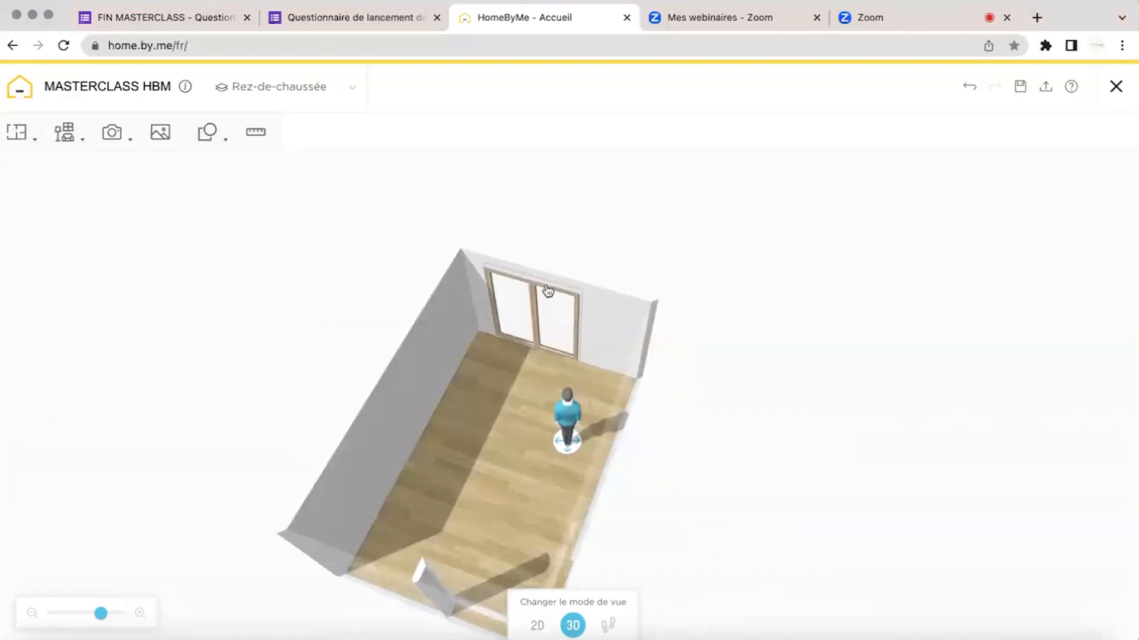
Change the French door's hardware (Quincaillerie) to black matte paint (Peinture mat).
left_click(546, 301)
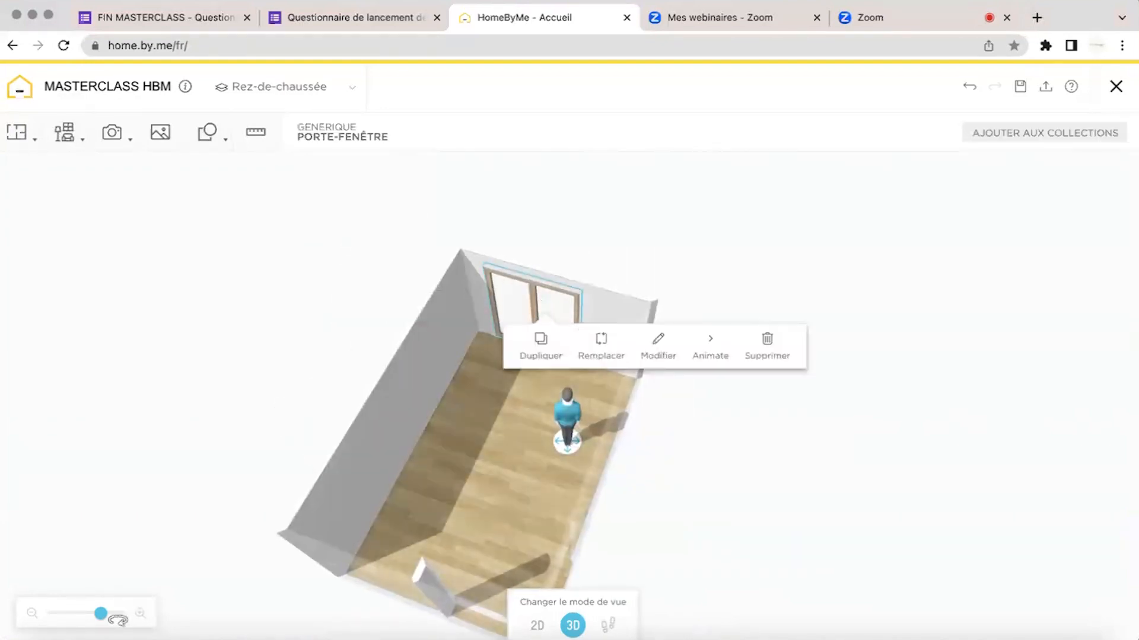
left_click_drag(100, 619, 117, 615)
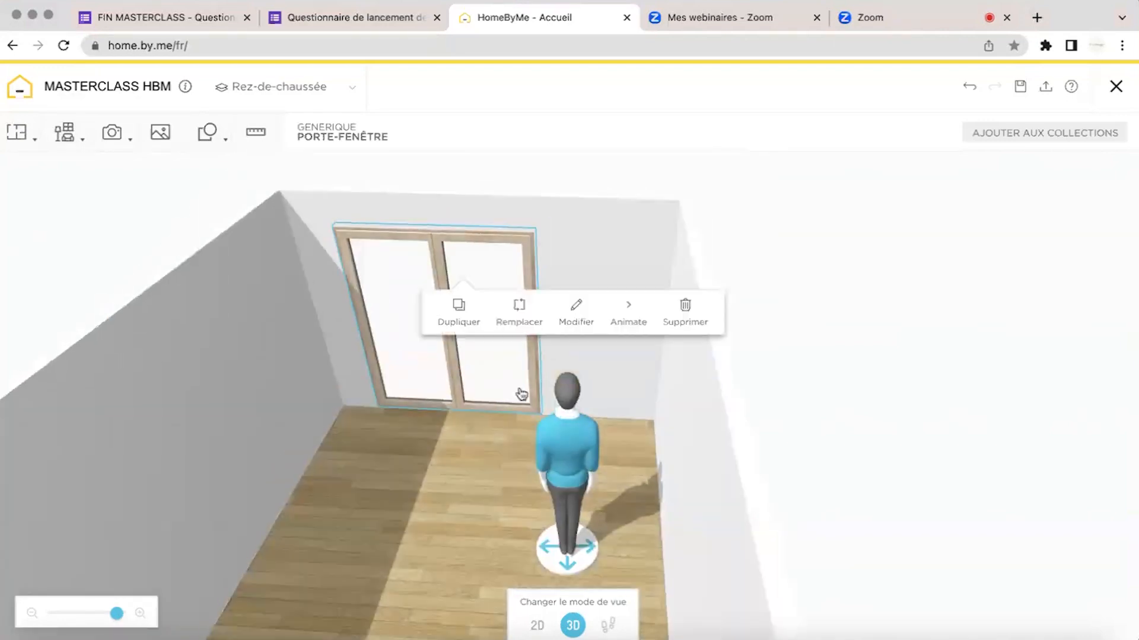
left_click(575, 317)
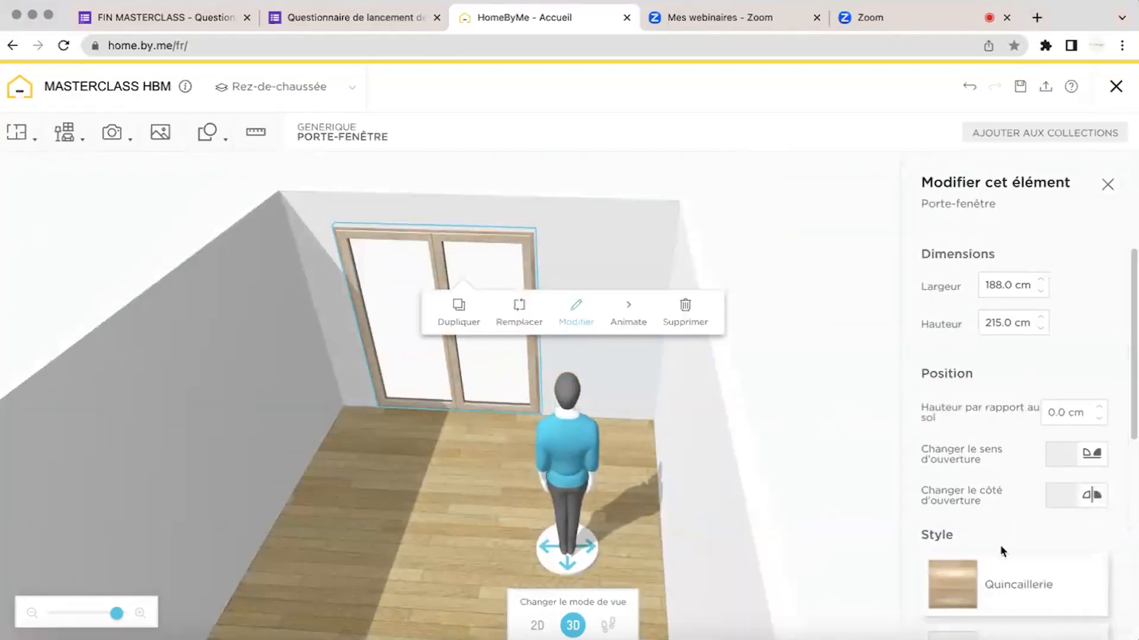
scroll(1000, 545, "down", 5)
scroll(1000, 548, "up", 2)
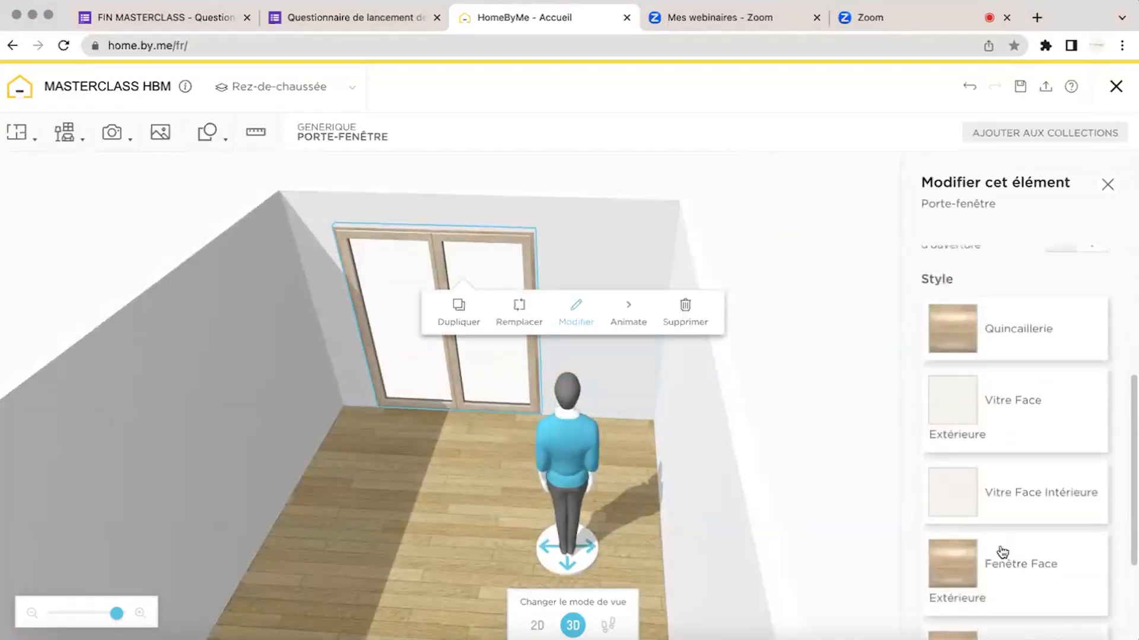
left_click(946, 335)
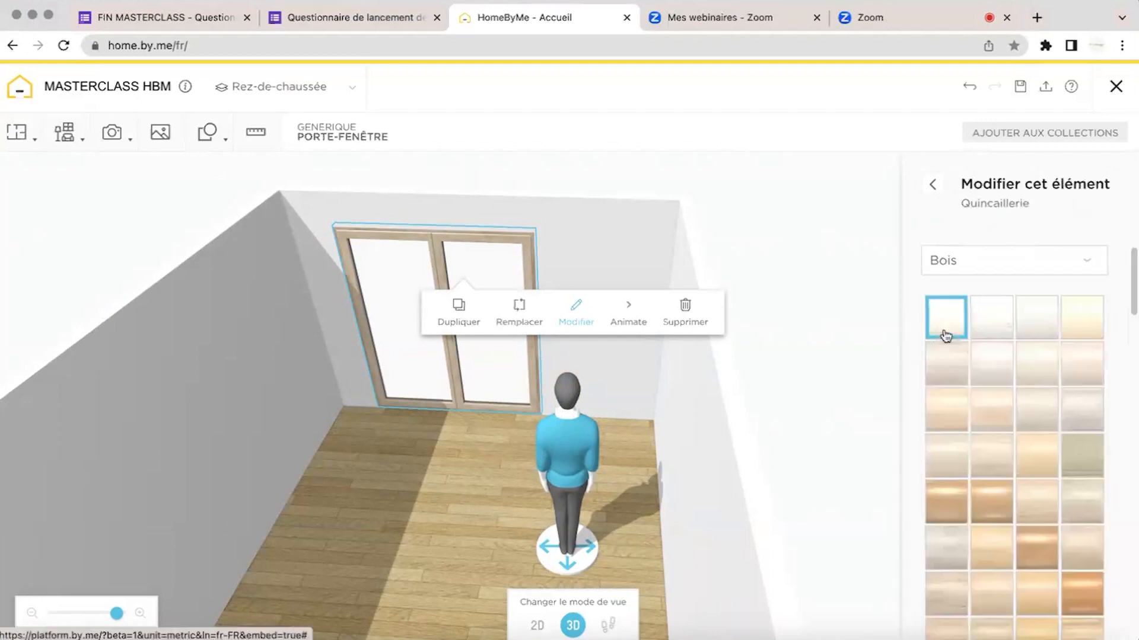
left_click(968, 276)
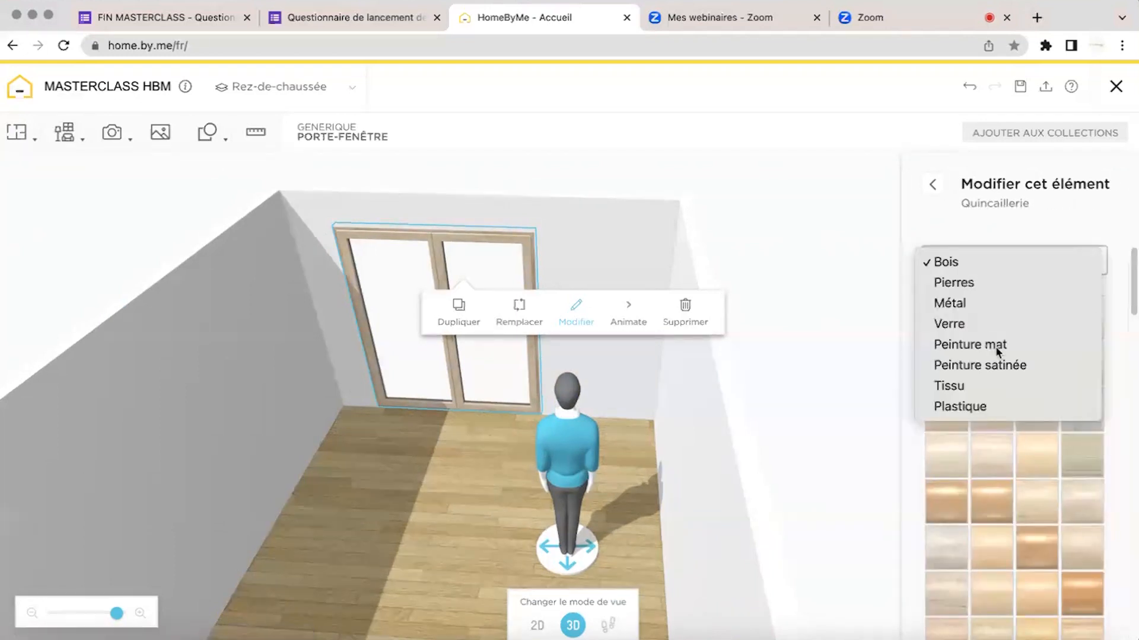
left_click(995, 346)
left_click(1111, 304)
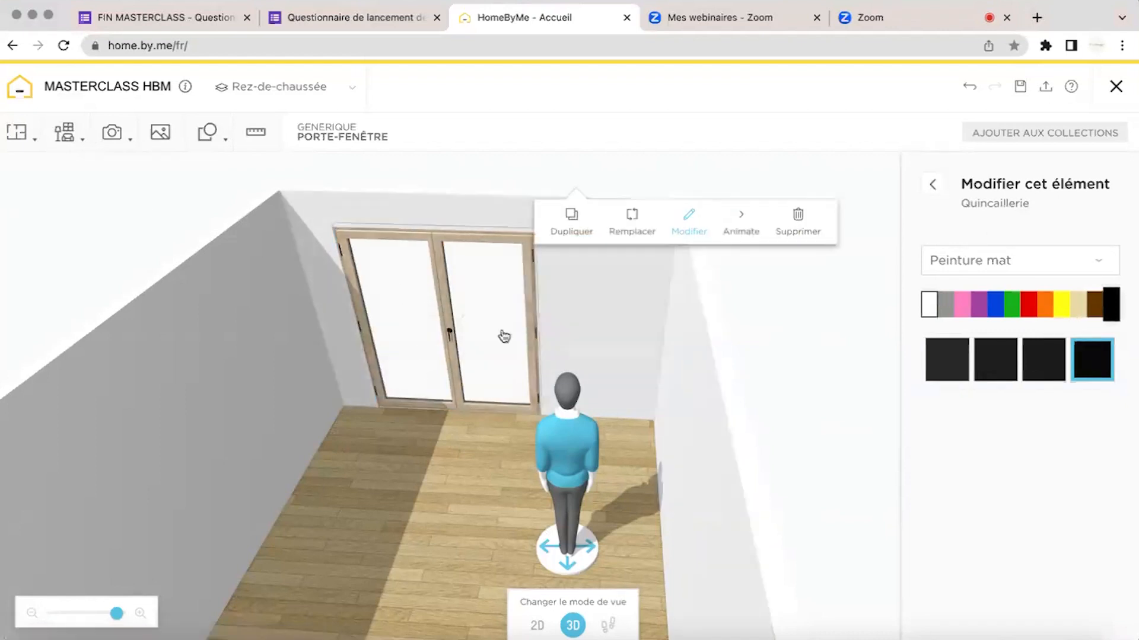
Change the French door's exterior frame face (Fenêtre Face Extérieure) to black Peinture mat.
left_click(935, 186)
scroll(952, 474, "down", 3)
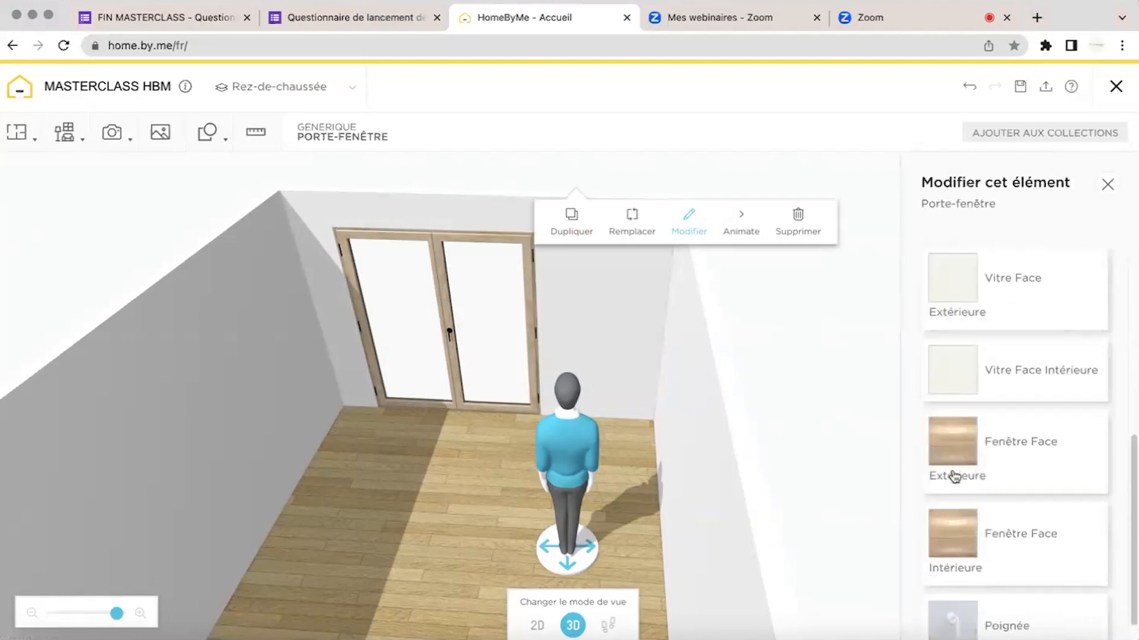
left_click(954, 415)
left_click(1008, 261)
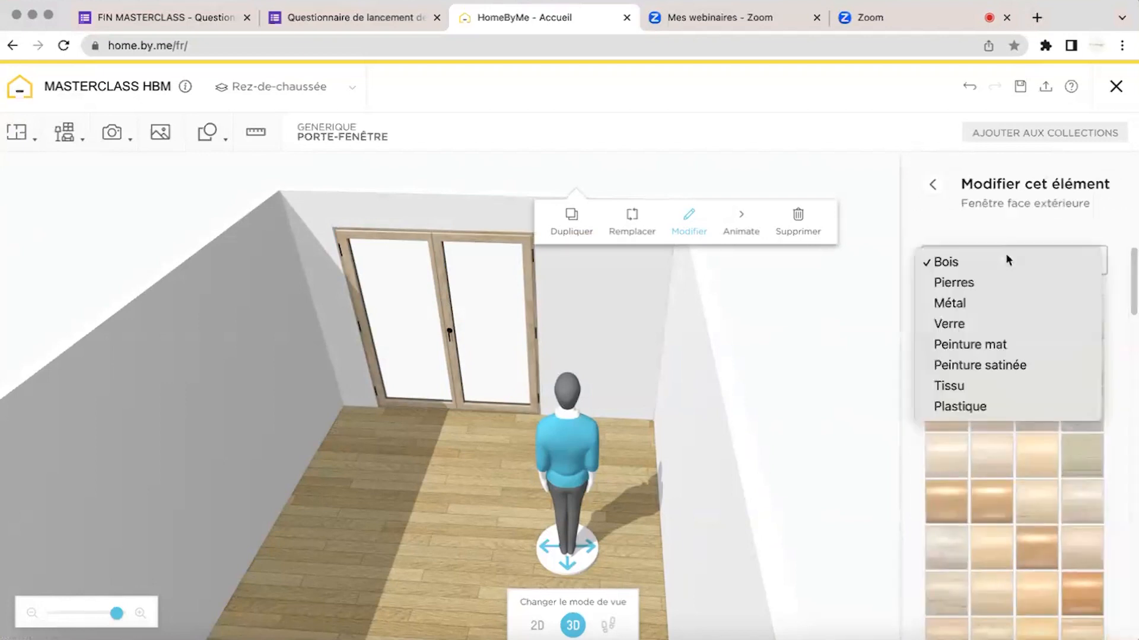
left_click(1010, 346)
left_click(1110, 309)
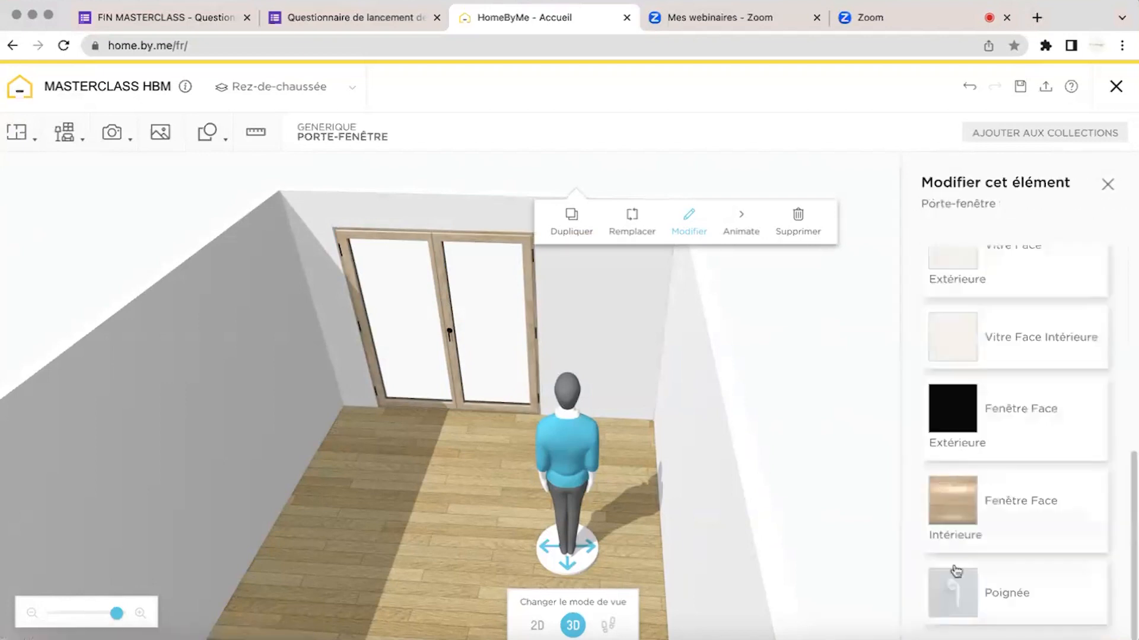
Change the French door's interior frame face (Fenêtre Face Intérieure) to the darkest black Peinture mat.
left_click(952, 518)
left_click(1052, 263)
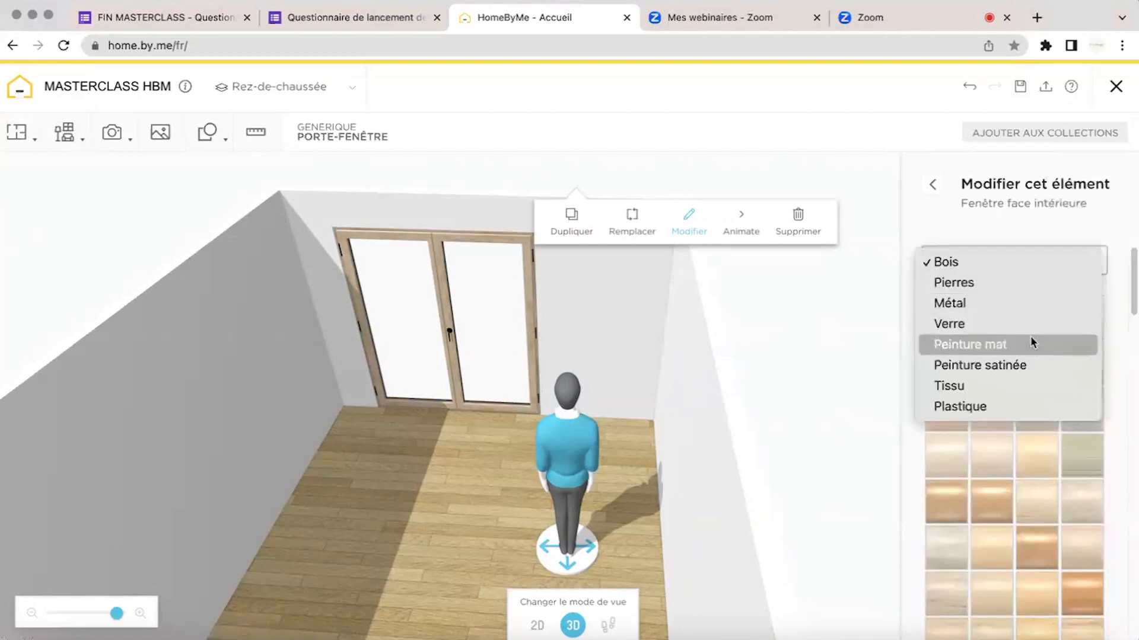
left_click(1008, 345)
left_click(1109, 310)
left_click(1092, 359)
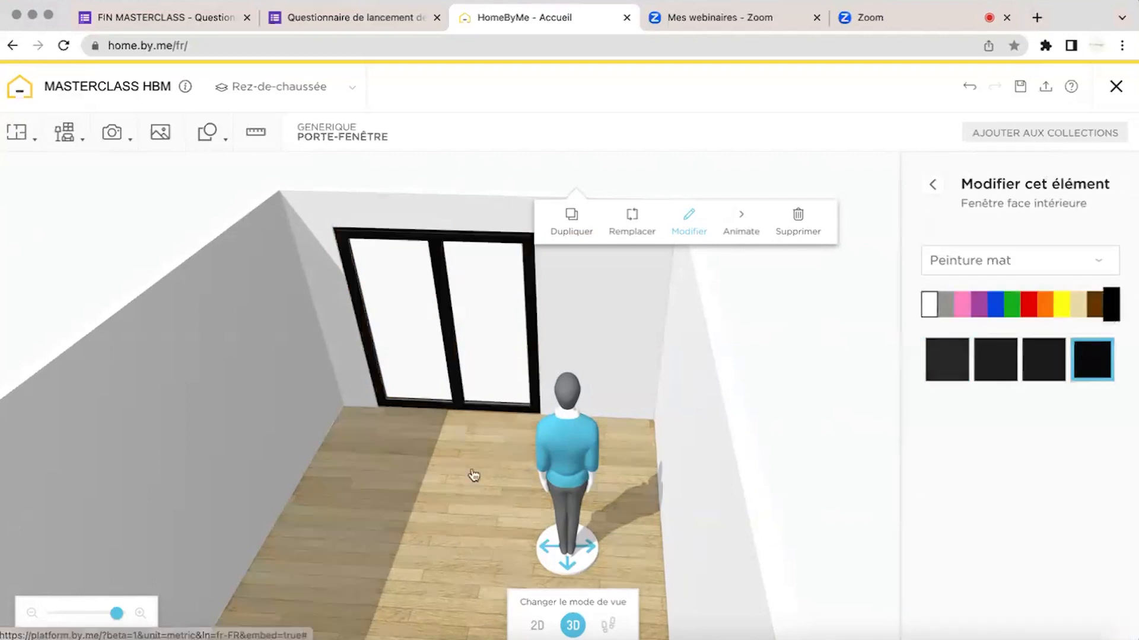
left_click(573, 298)
left_click_drag(571, 298, 547, 261)
Return to the 2D plan and extend pièce 1's upper wall to the right, well past the room's corner.
left_click(536, 625)
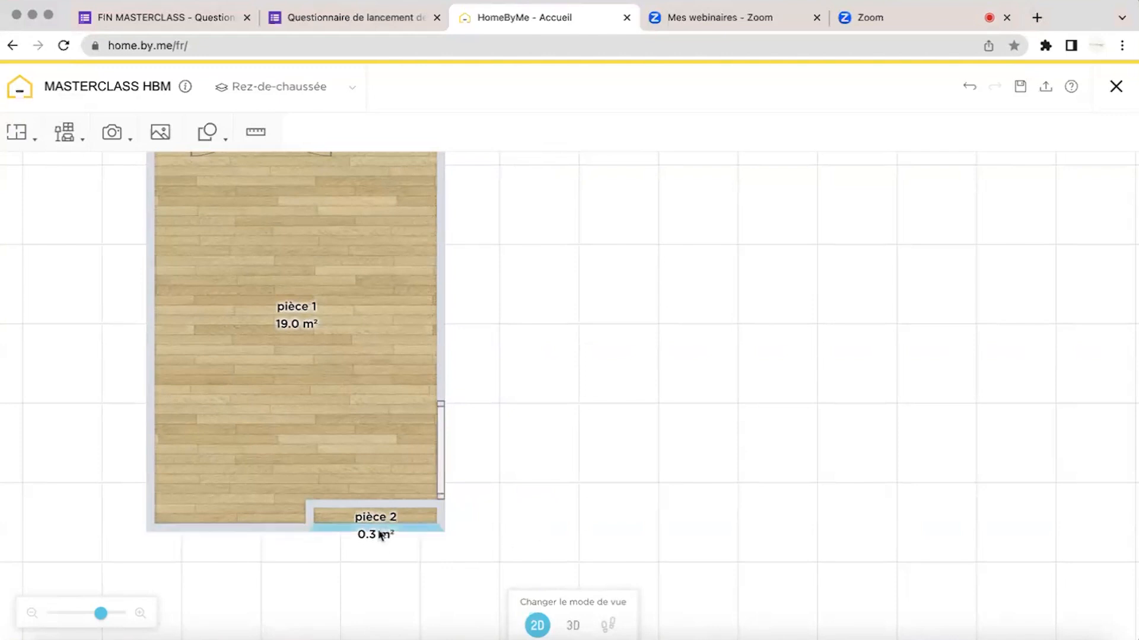
scroll(541, 356, "up", 4)
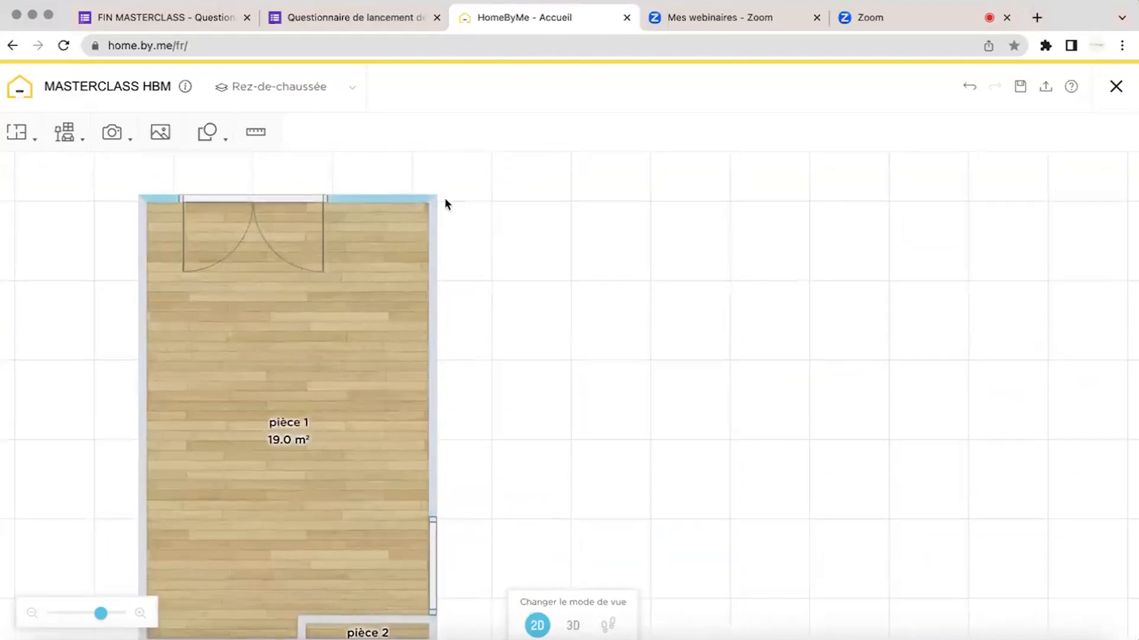
scroll(360, 280, "up", 2)
left_click(358, 278)
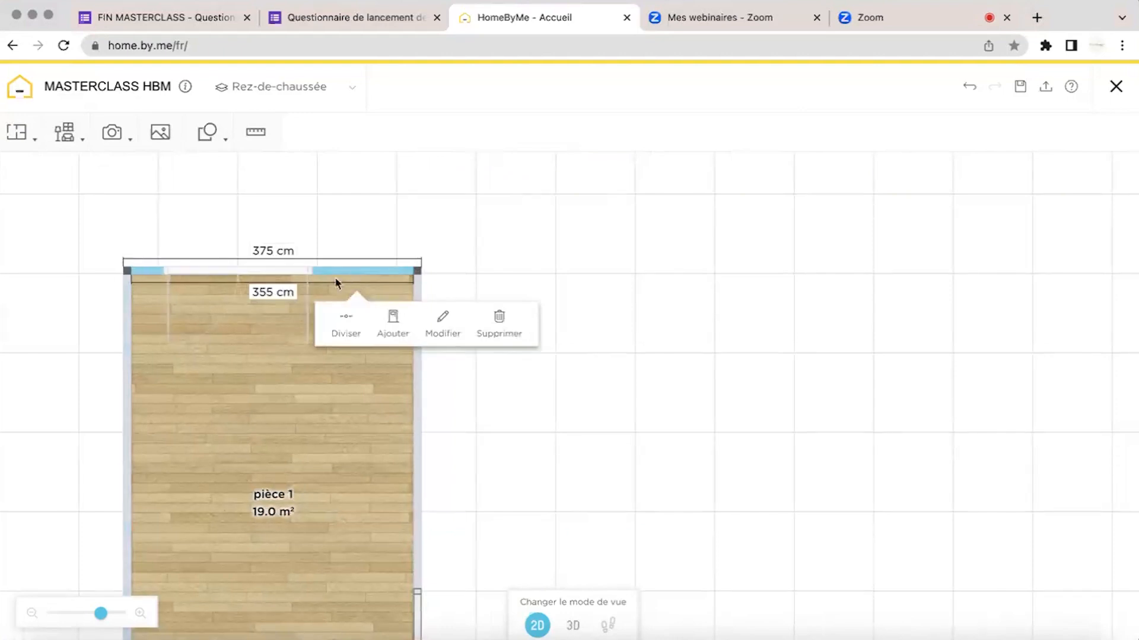
left_click_drag(417, 271, 670, 271)
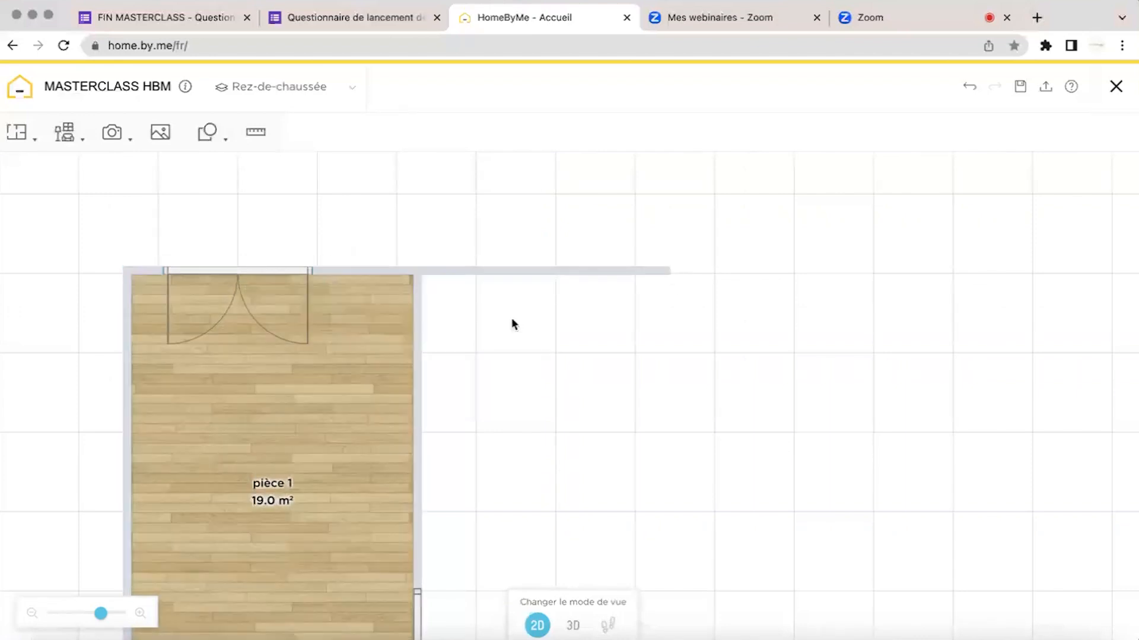
Extend the lower wall under pièce 2 to the right, slightly farther than the upper wall's extension.
scroll(526, 241, "down", 5)
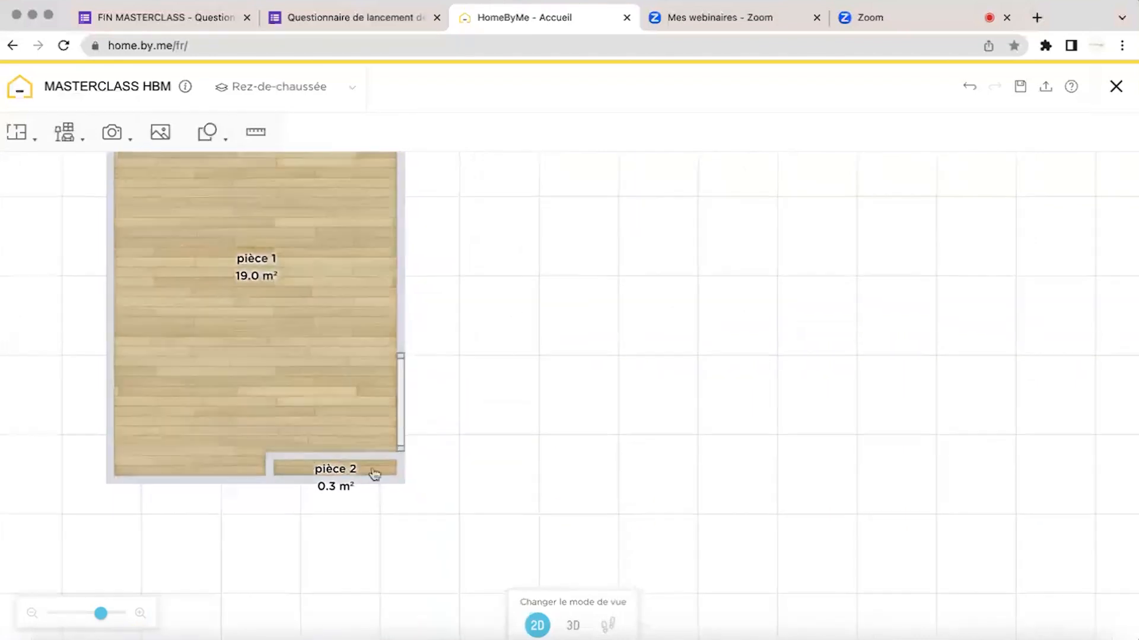
left_click(384, 478)
left_click_drag(399, 478, 706, 478)
scroll(544, 422, "up", 3)
scroll(543, 422, "right", 2)
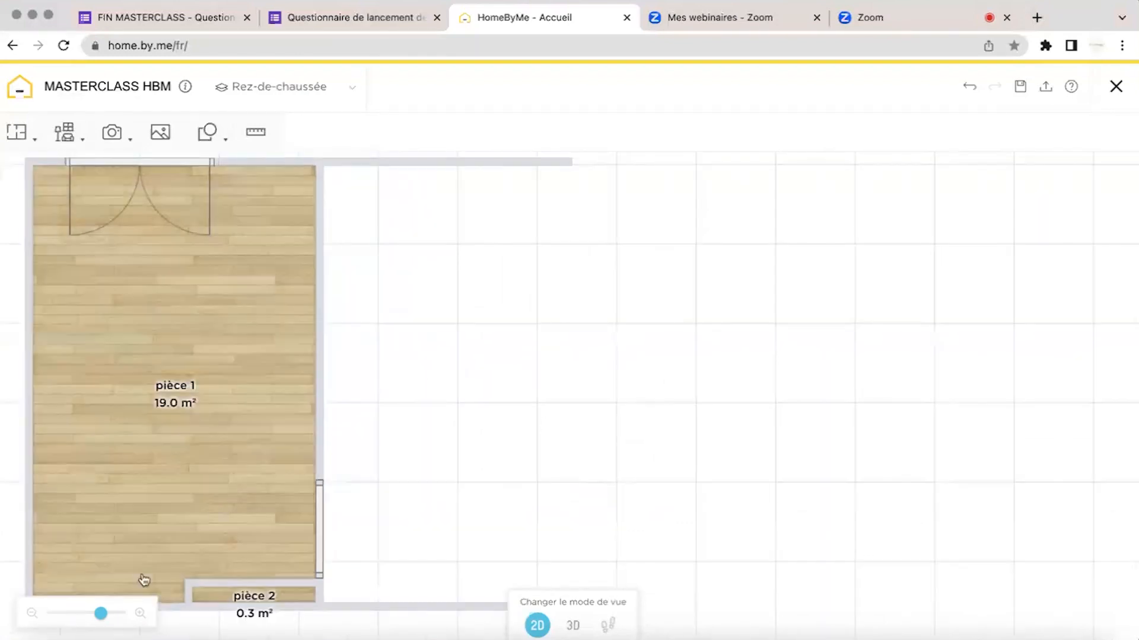
Examine the two extended walls in the plan and in 3D.
left_click_drag(101, 620, 95, 617)
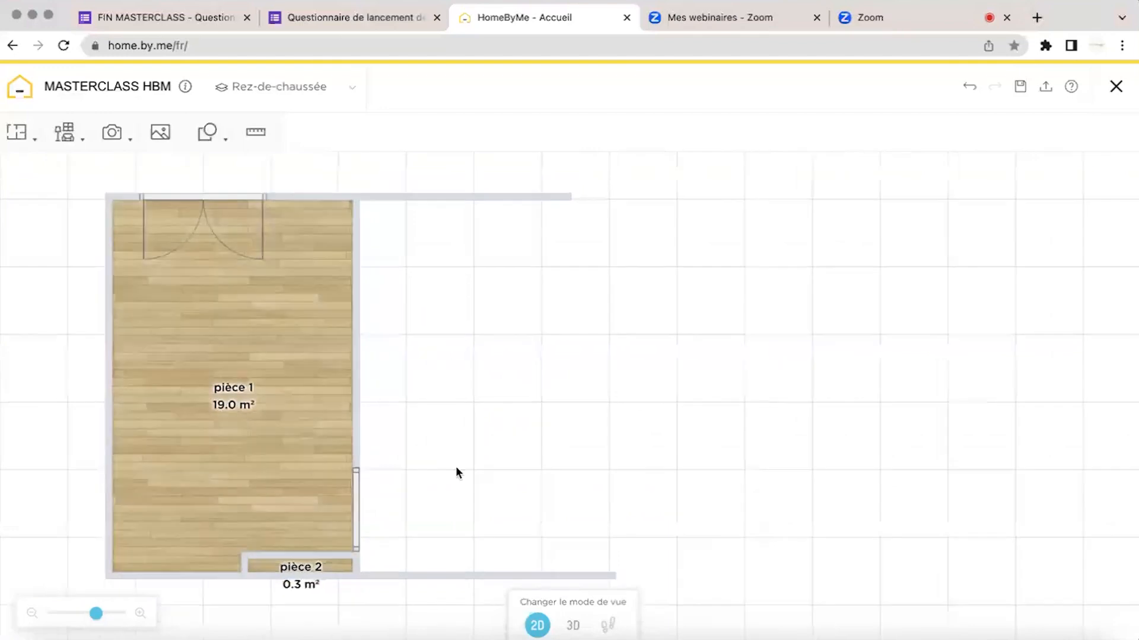
scroll(486, 425, "down", 2)
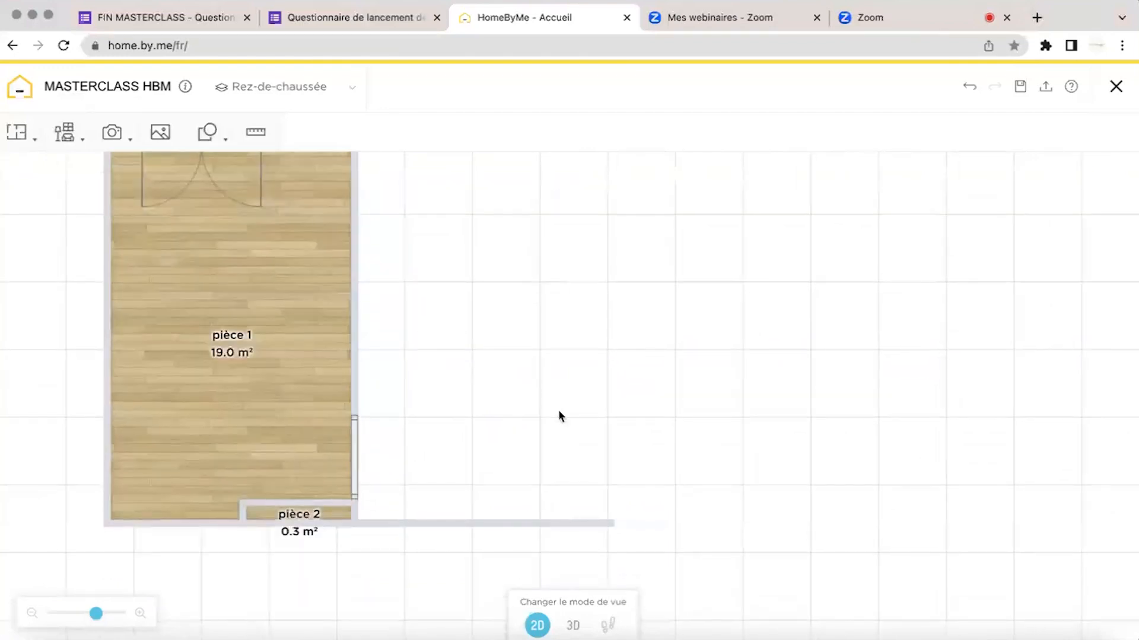
left_click_drag(553, 271, 536, 360)
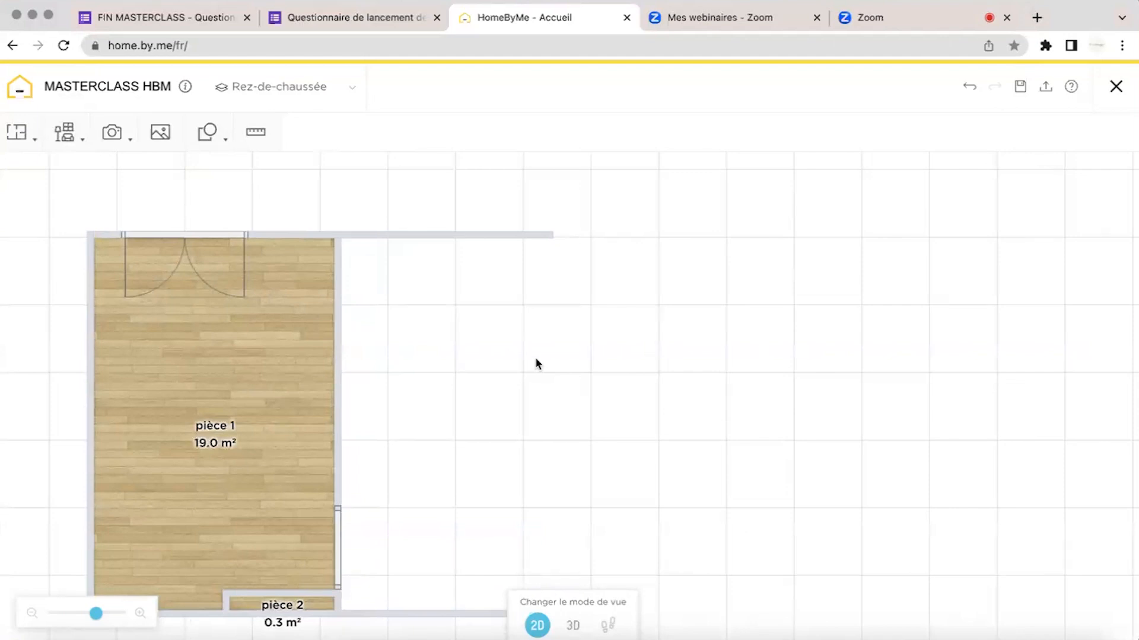
left_click(572, 626)
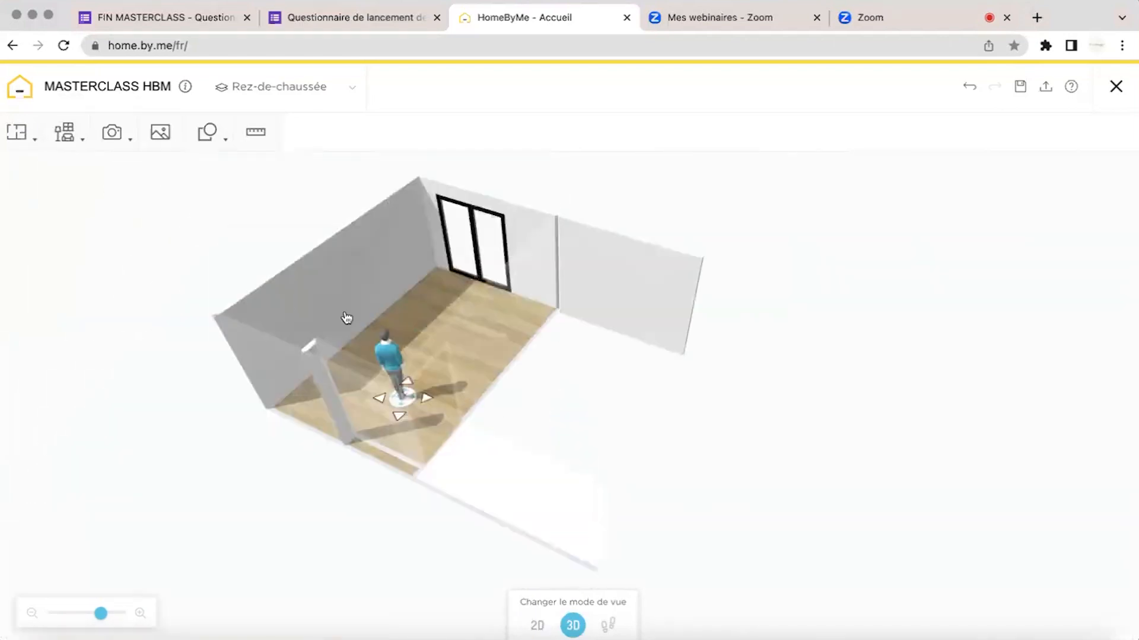
left_click_drag(346, 318, 548, 363)
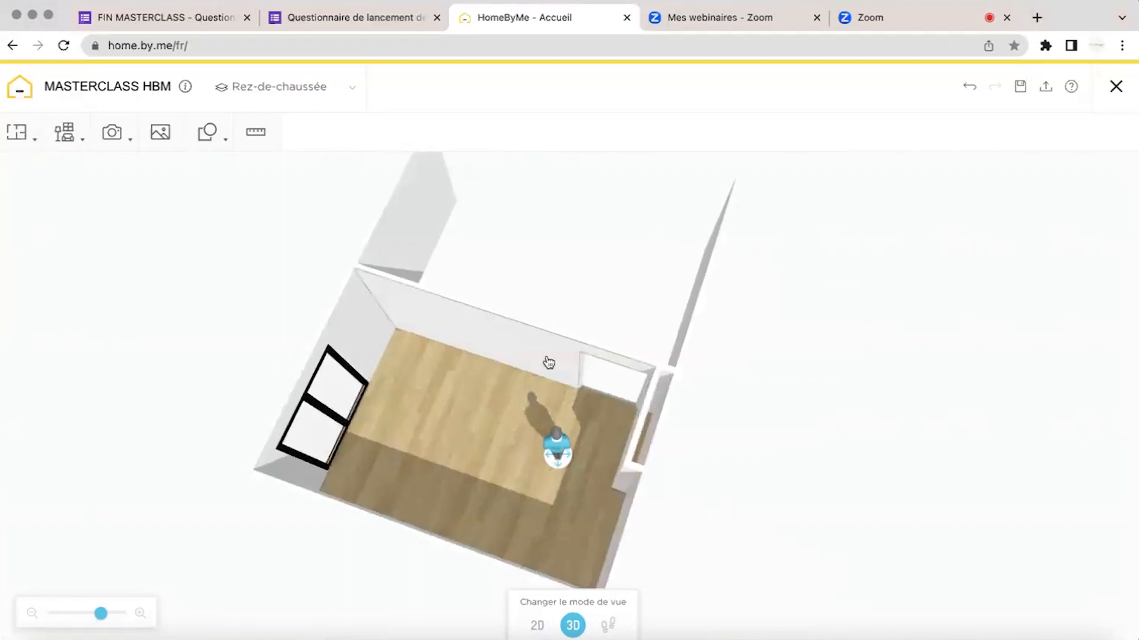
In the 2D plan, draw a 10 cm thick vertical wall from the extended upper wall's end down to the lower wall, enclosing a new room.
left_click(537, 625)
mouse_move(817, 378)
left_mouse_down()
mouse_move(589, 439)
mouse_move(554, 478)
left_mouse_up()
left_click(18, 132)
left_click(62, 178)
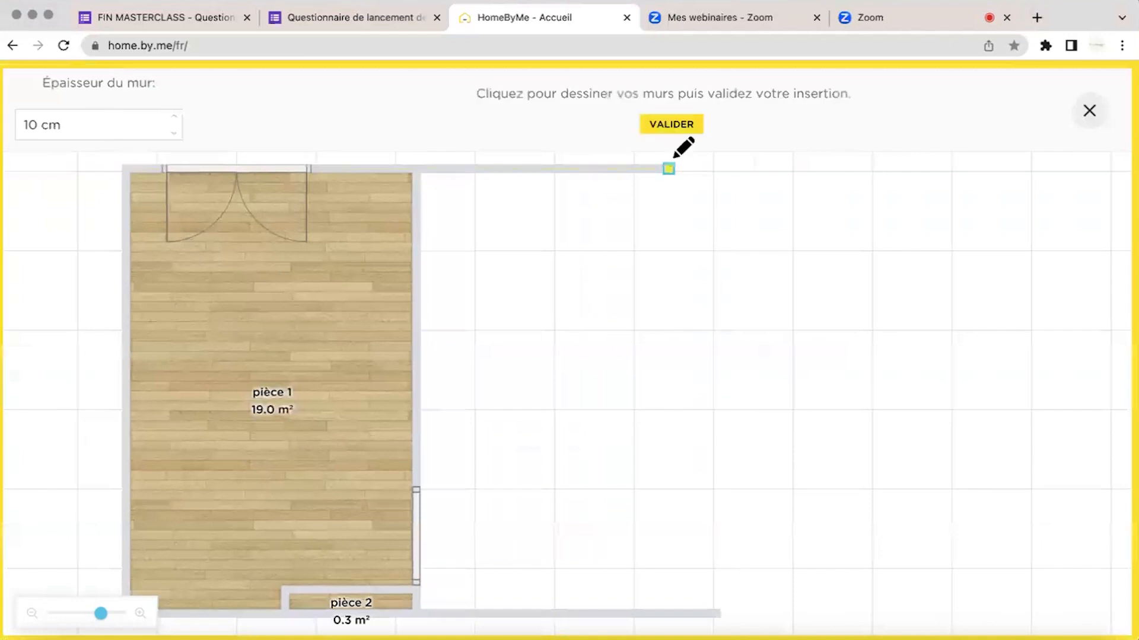
left_click(669, 168)
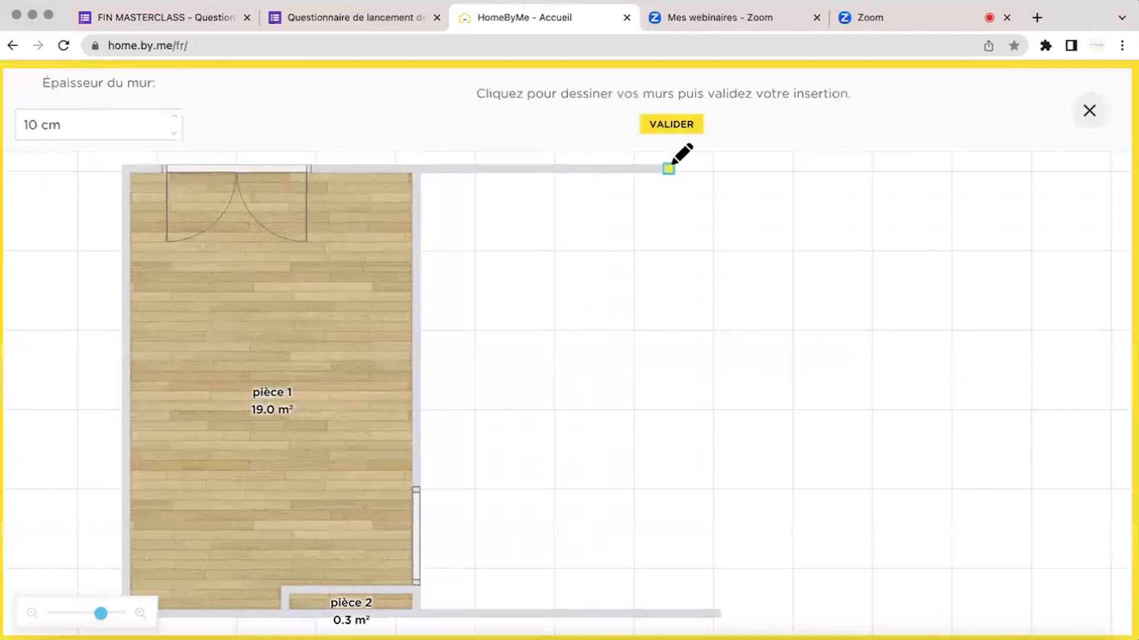
left_click(676, 607)
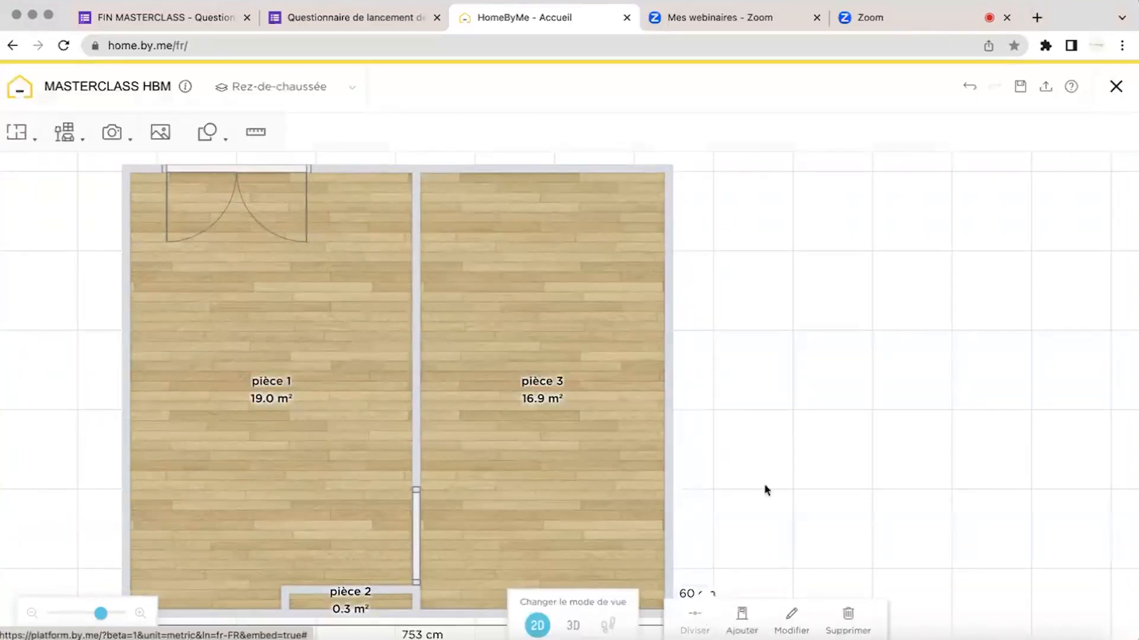
Delete the short leftover wall segment sticking out past the new room's lower corner.
scroll(765, 486, "down", 5)
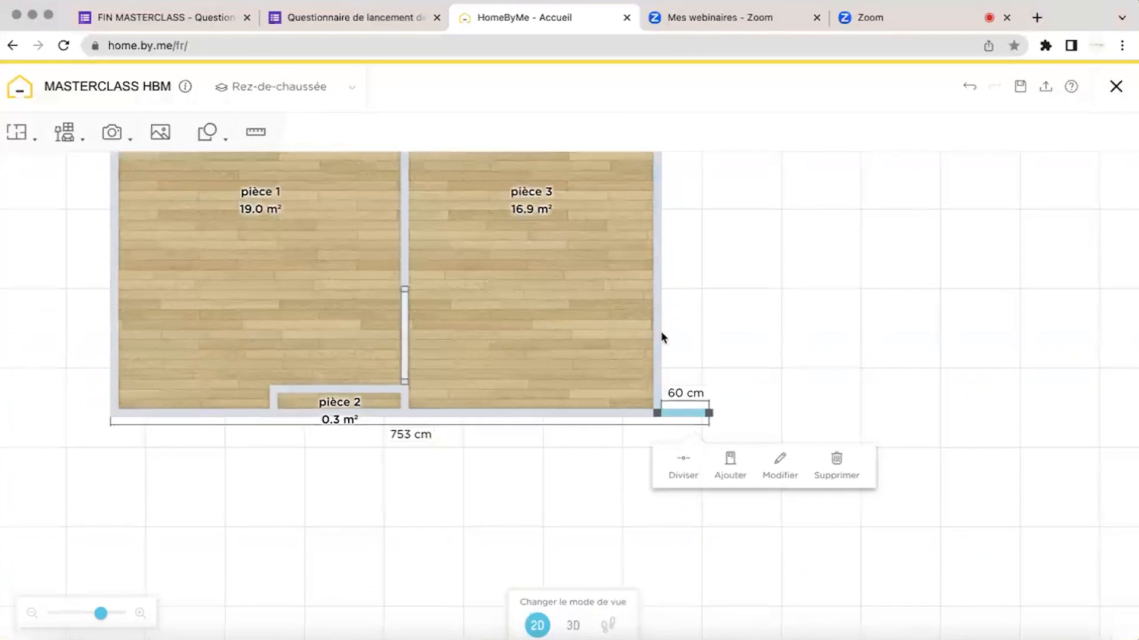
left_click_drag(720, 336, 634, 428)
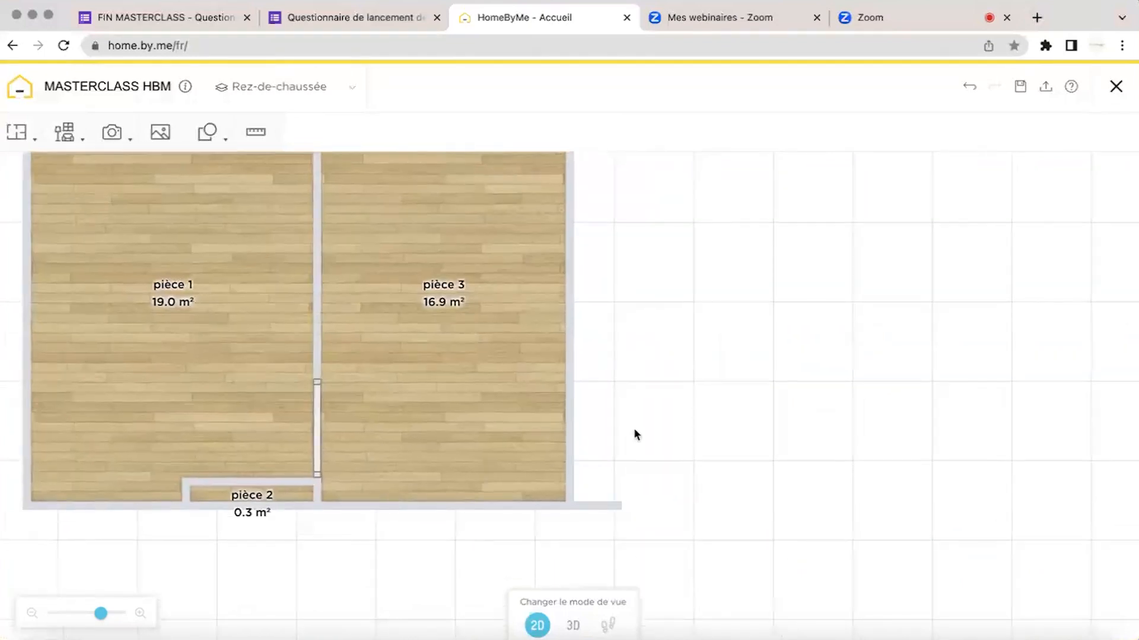
left_click(602, 504)
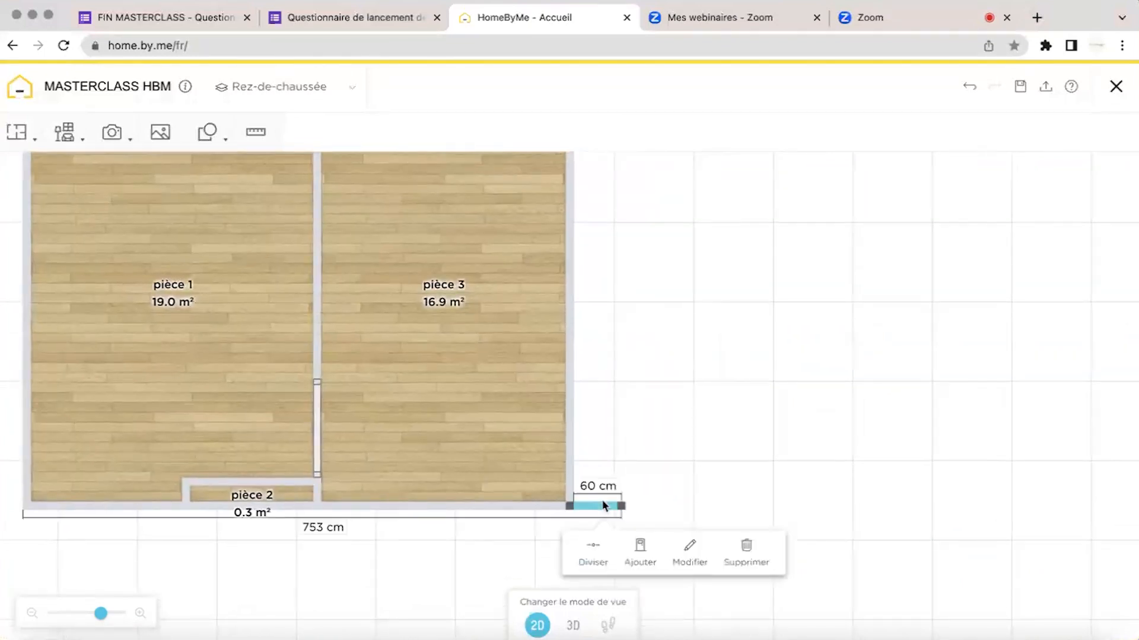
left_click(753, 562)
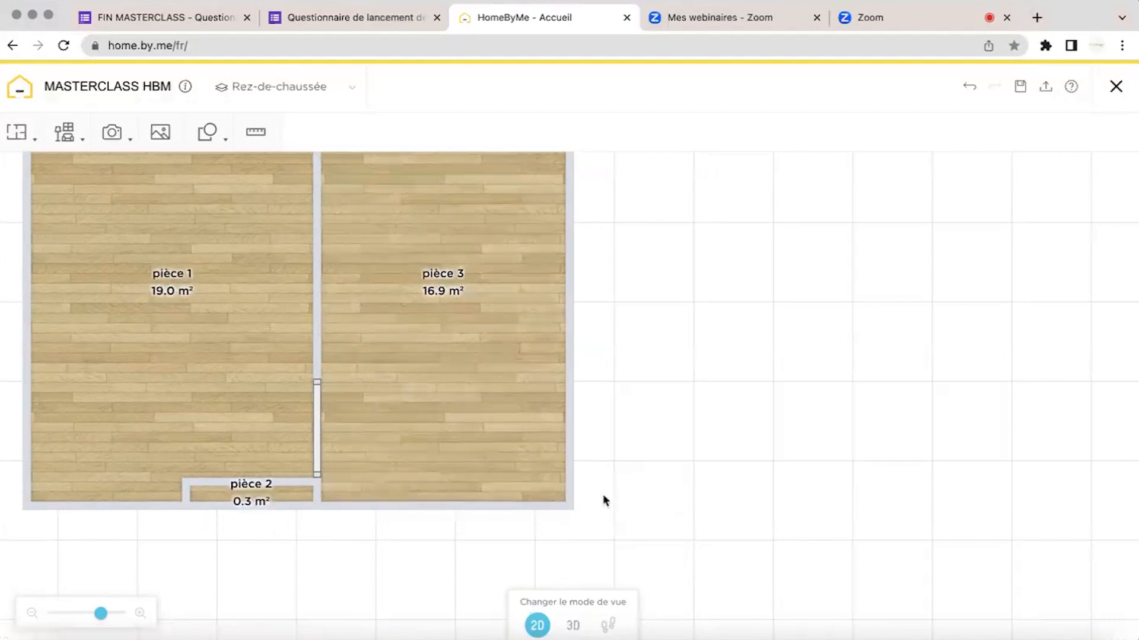
Examine the two adjoining rooms and the opening between them in 3D from several angles.
left_click_drag(133, 312, 347, 392)
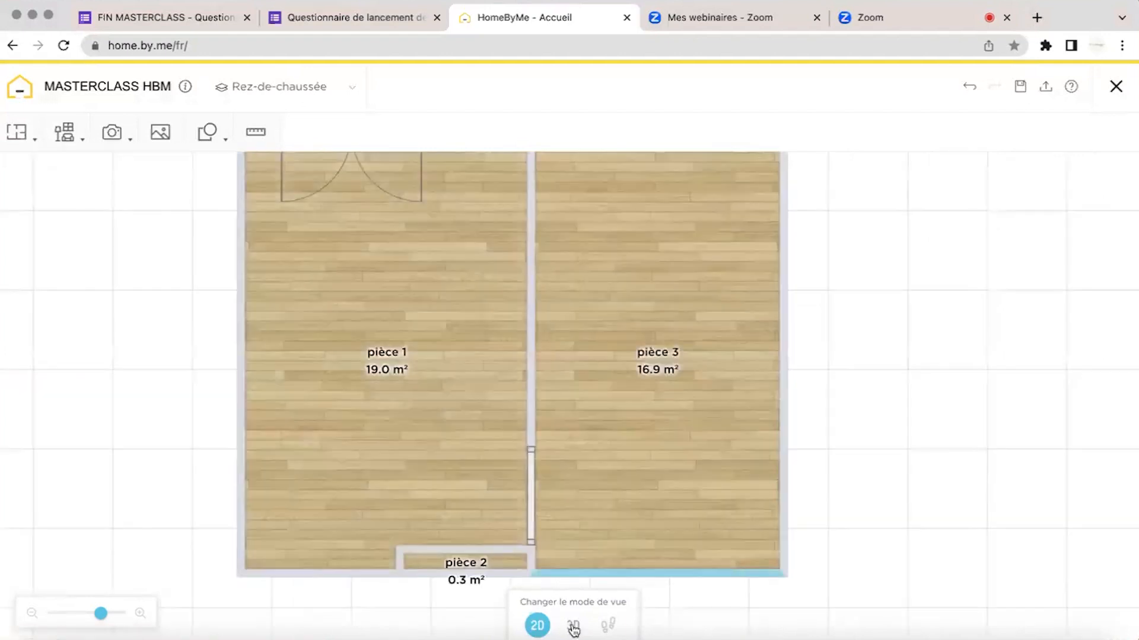
left_click(573, 627)
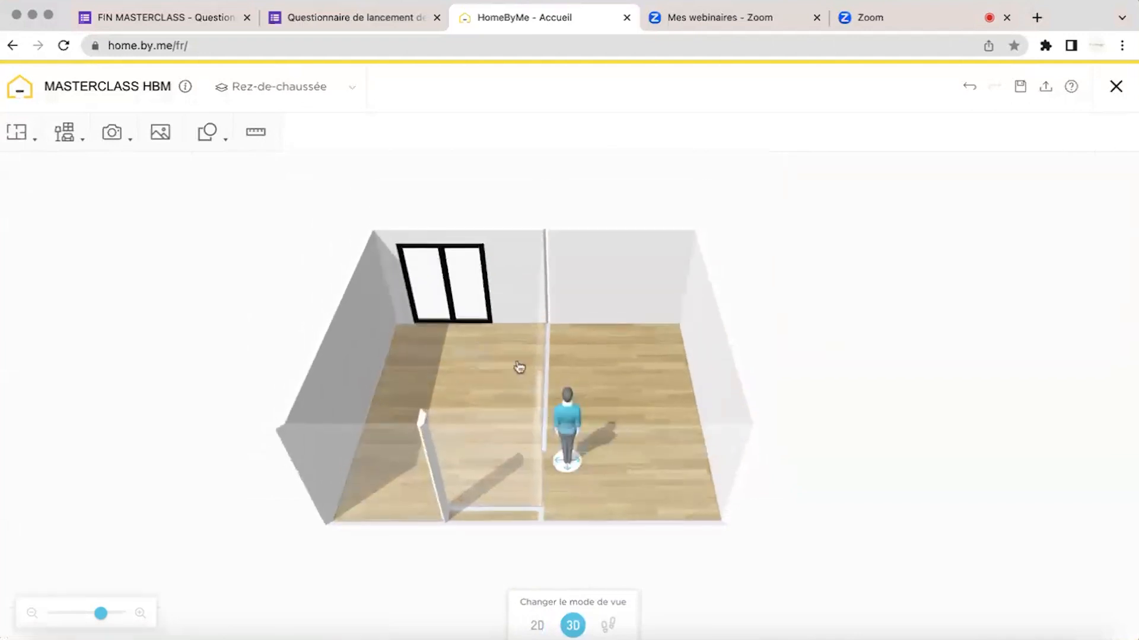
left_click_drag(493, 369, 544, 379)
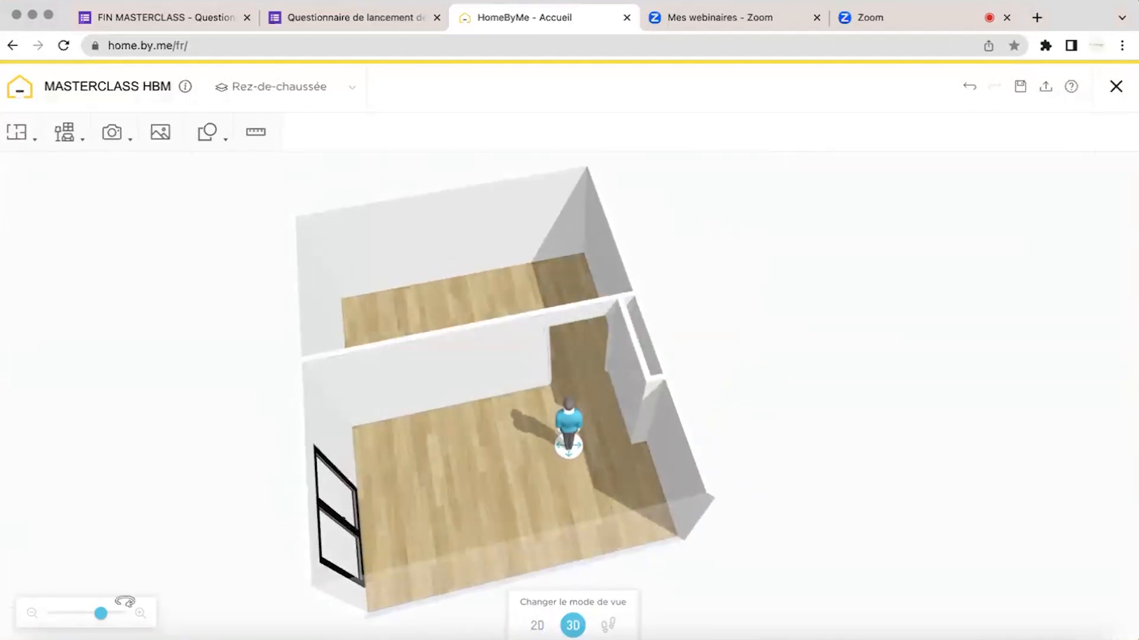
left_click_drag(101, 614, 117, 613)
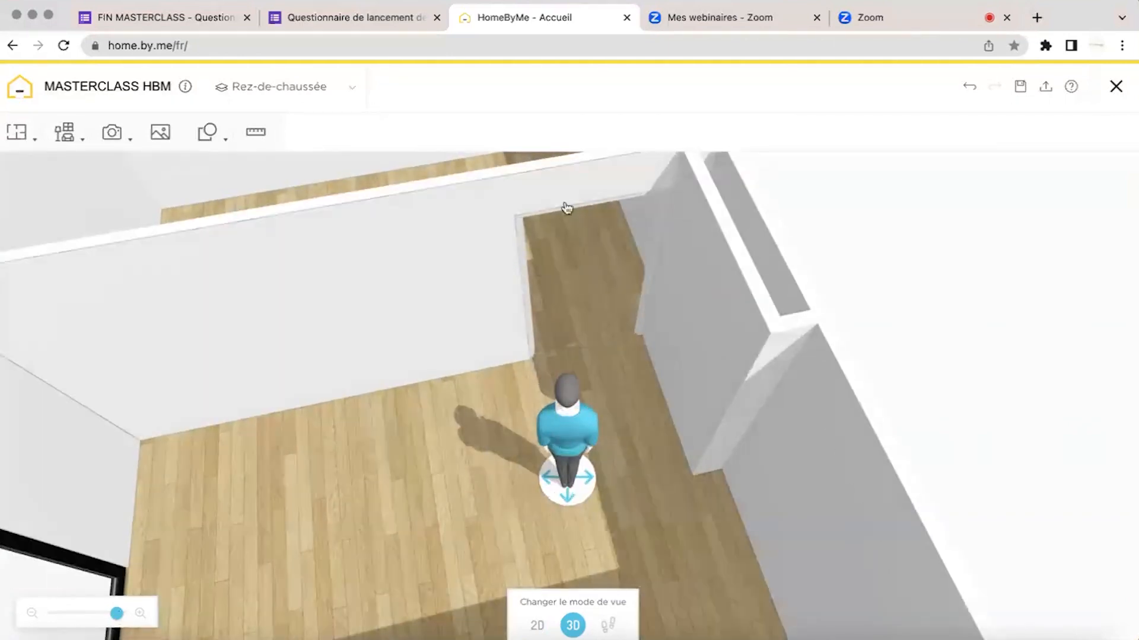
left_click_drag(562, 233, 751, 222)
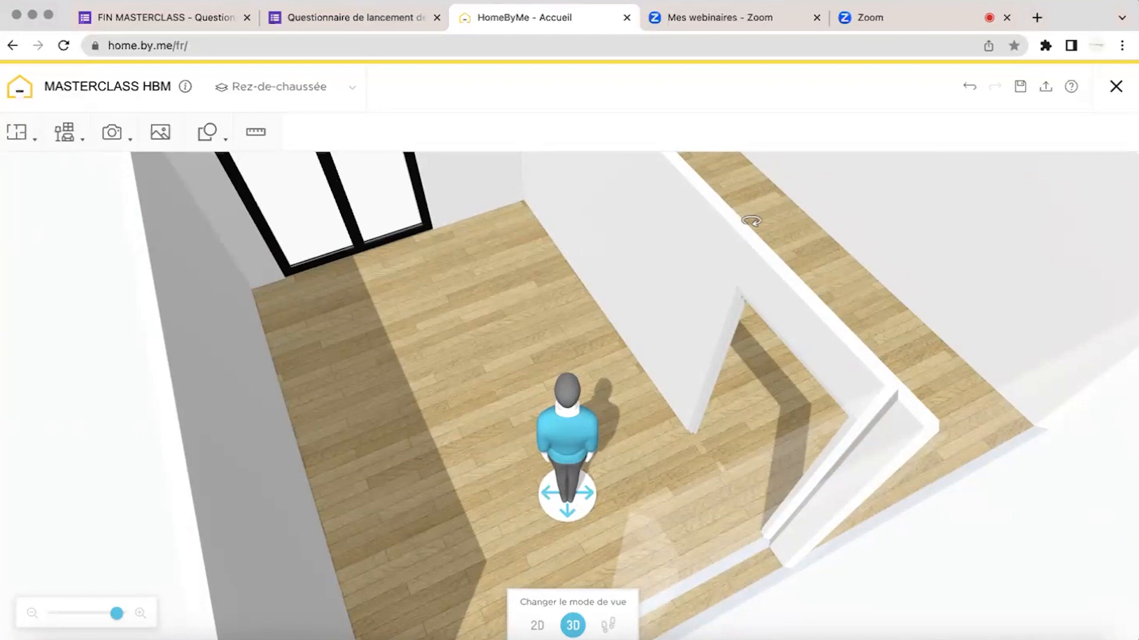
left_click_drag(579, 239, 543, 319)
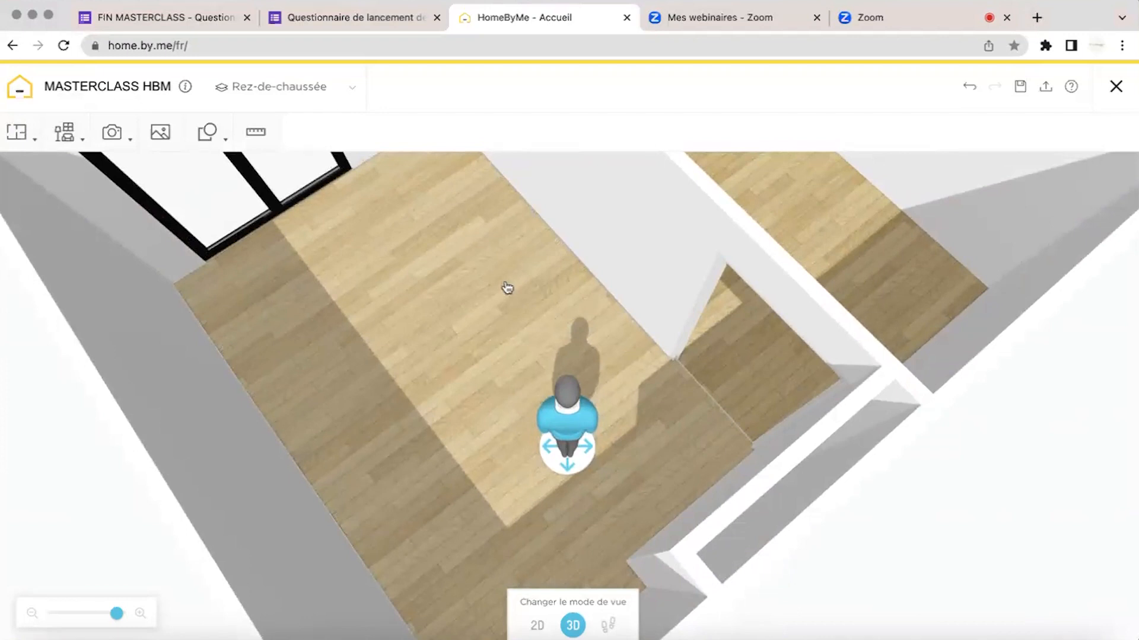
left_click_drag(507, 288, 526, 275)
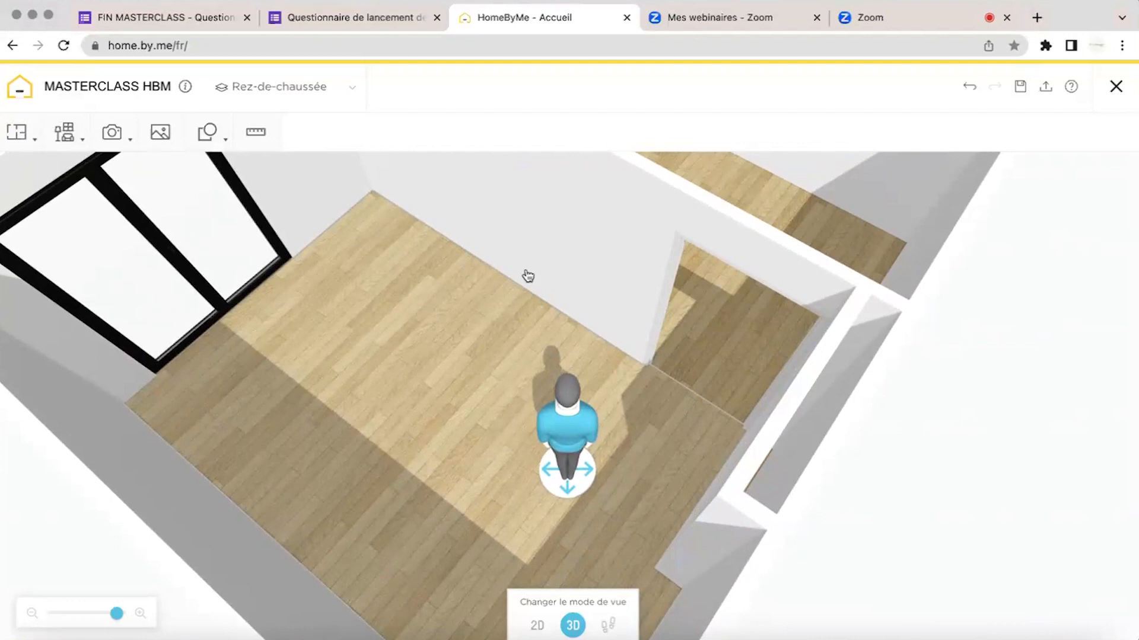
Add a baseboard (Plinthe) around pièce 1 through the room's technical details.
left_click(406, 346)
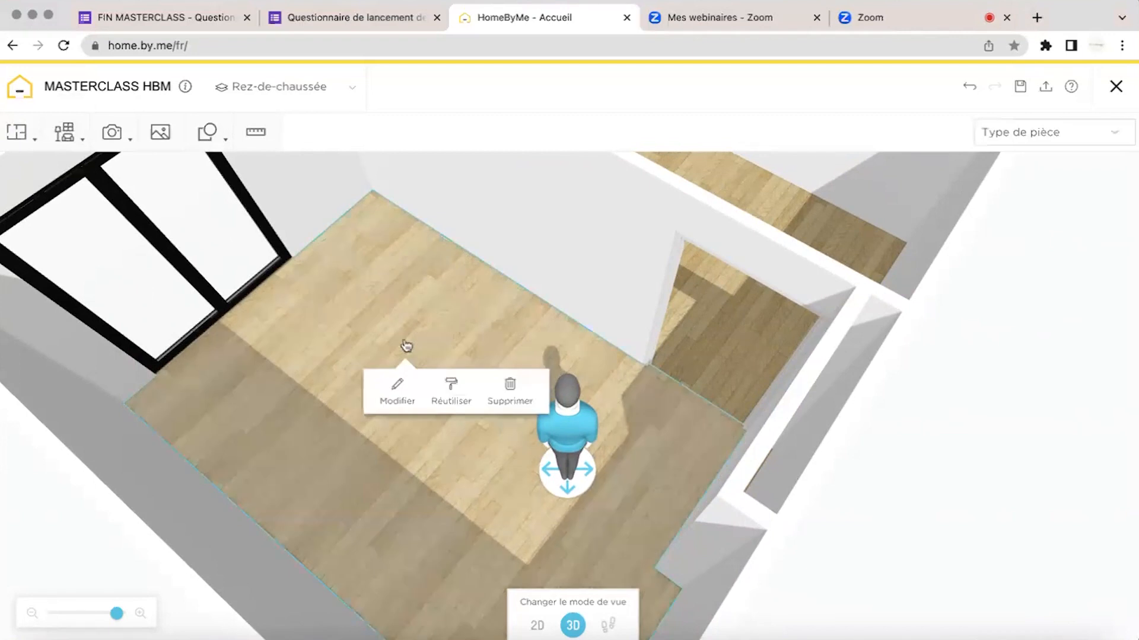
left_click(396, 393)
scroll(1034, 491, "down", 2)
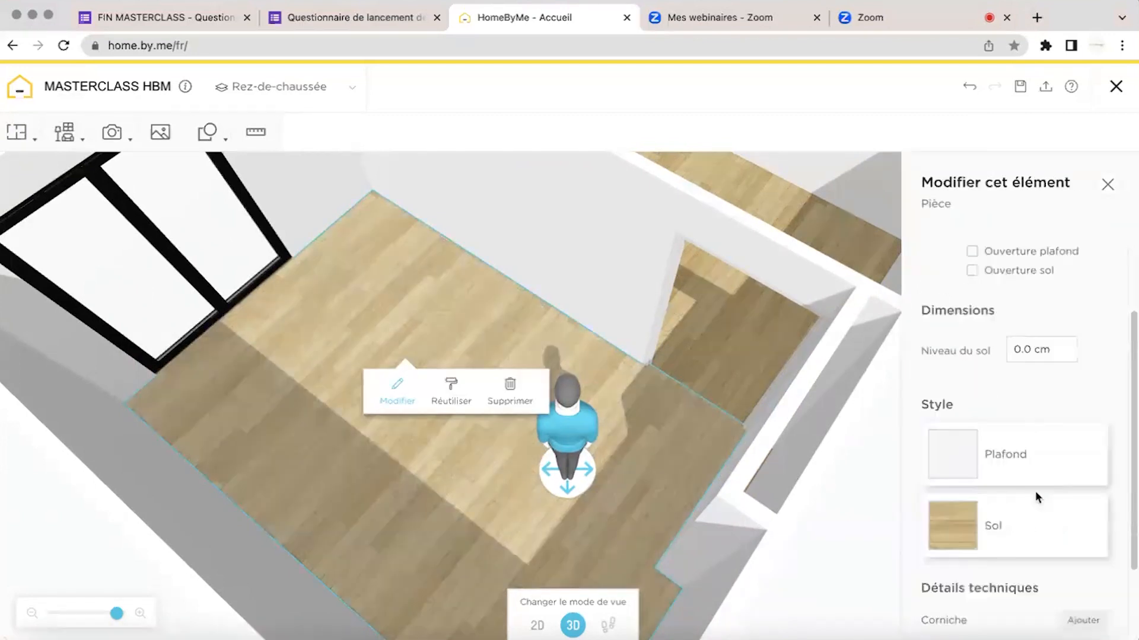
scroll(1034, 491, "down", 3)
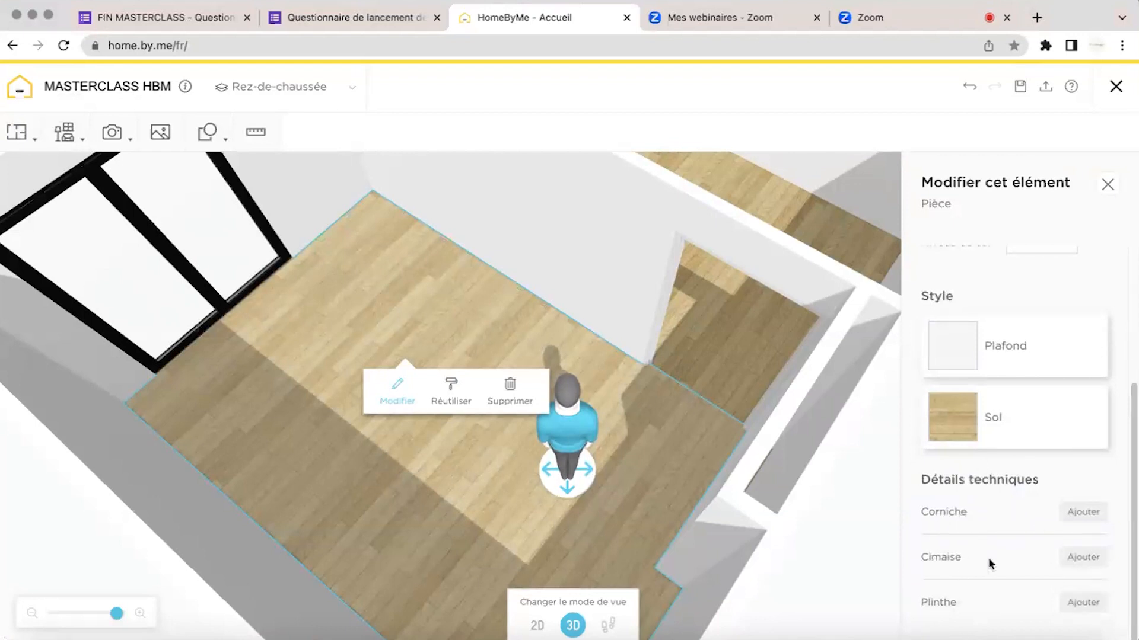
left_click(1083, 603)
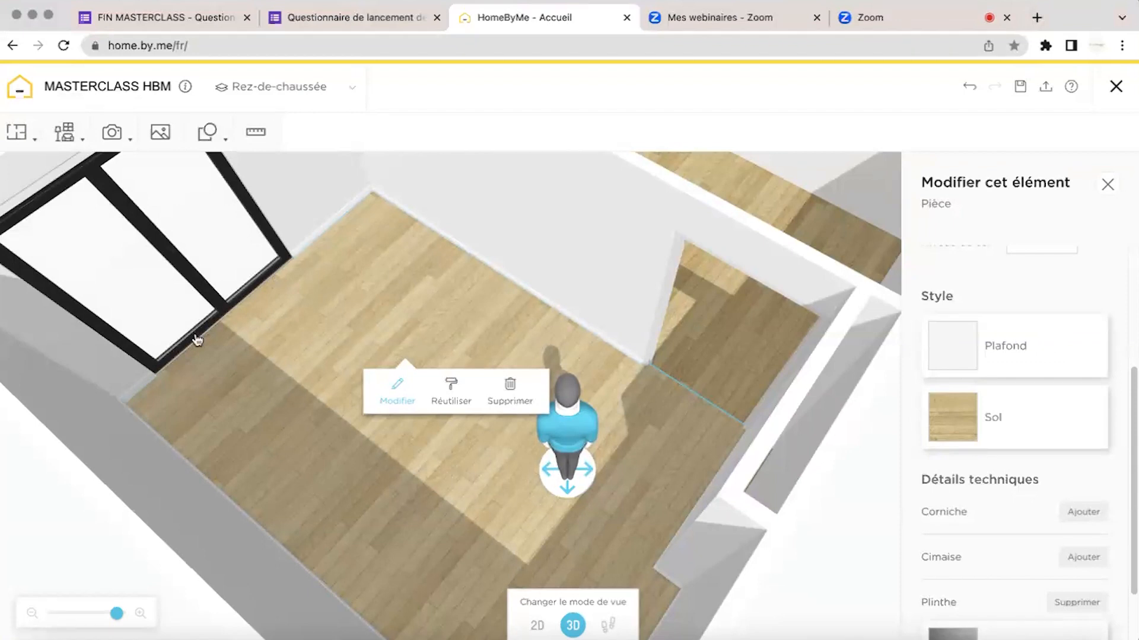
Try the last baseboard type in the catalogue for pièce 1 and restore the original type.
scroll(958, 521, "down", 3)
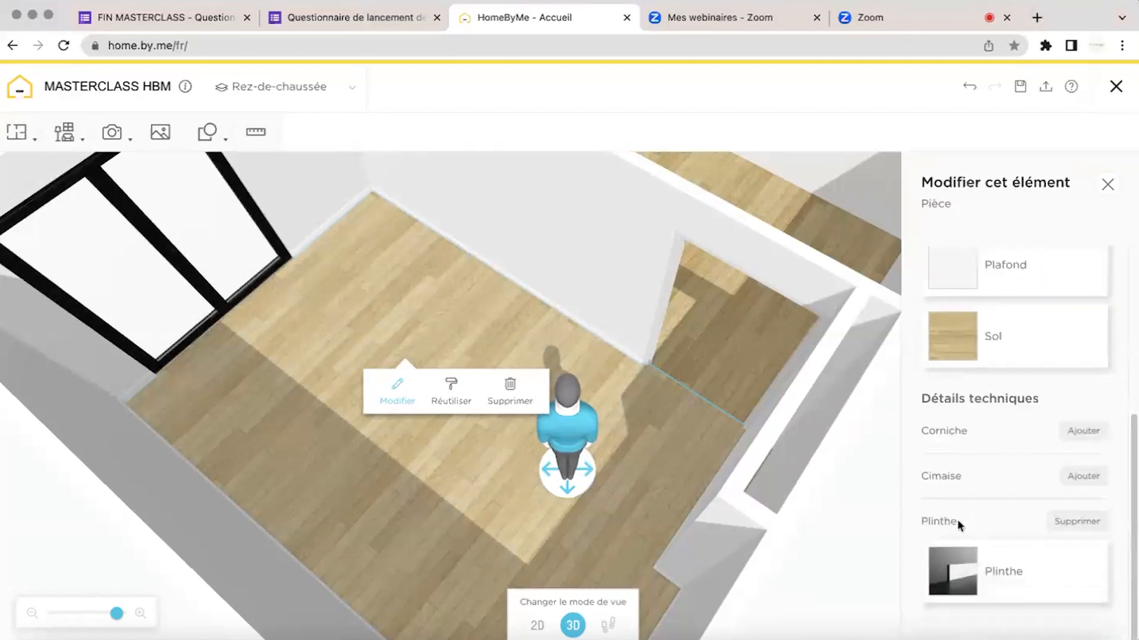
left_click(958, 583)
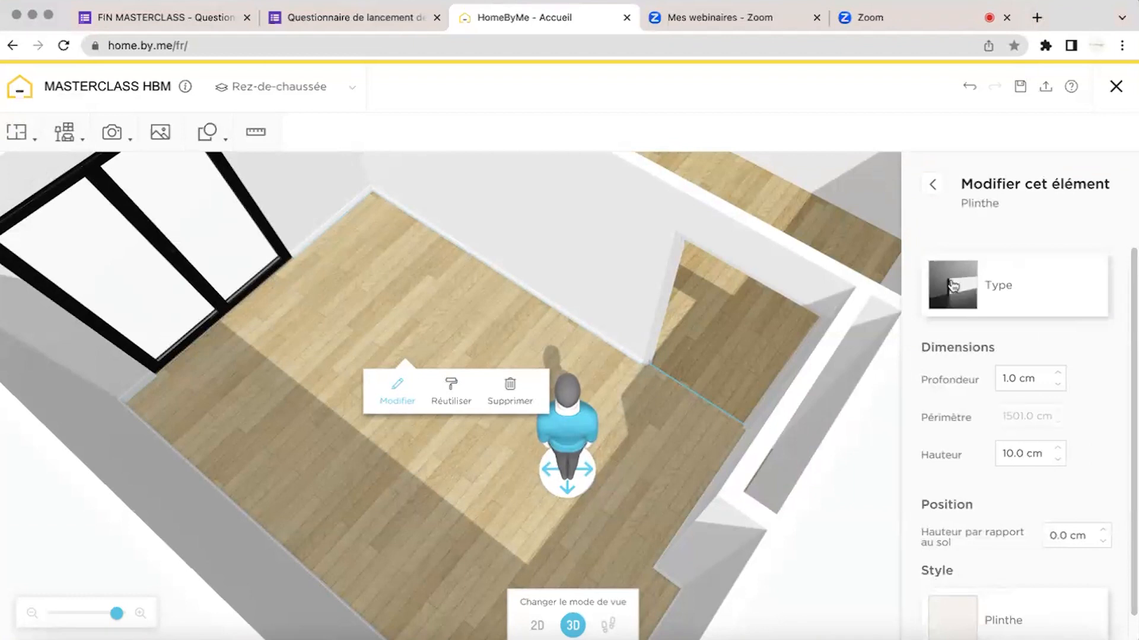
left_click(952, 286)
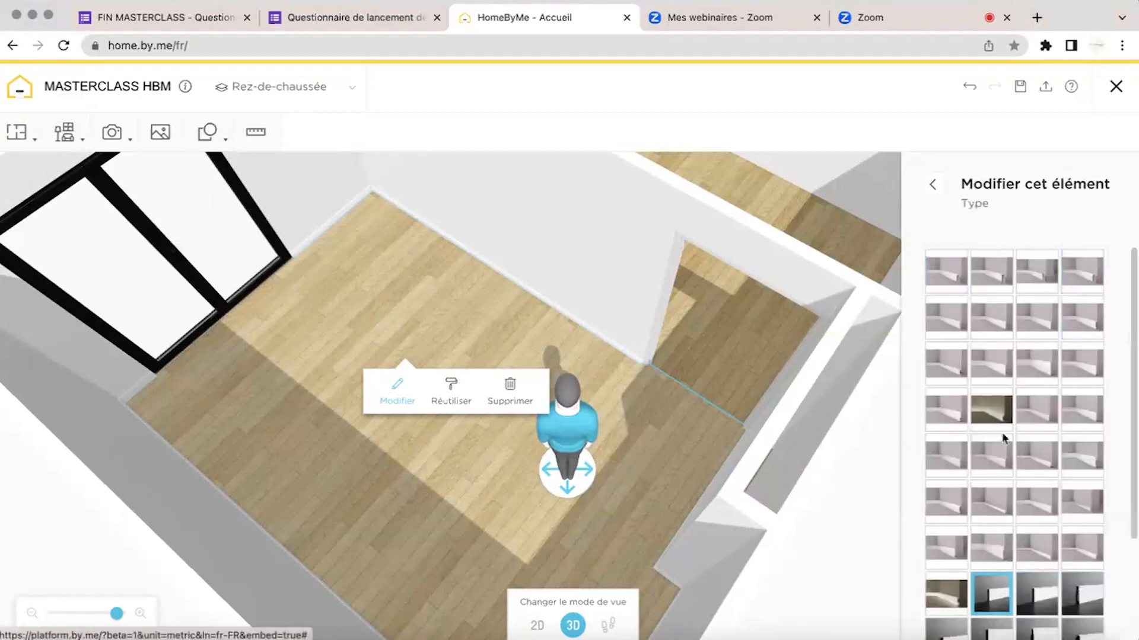
scroll(1004, 437, "down", 3)
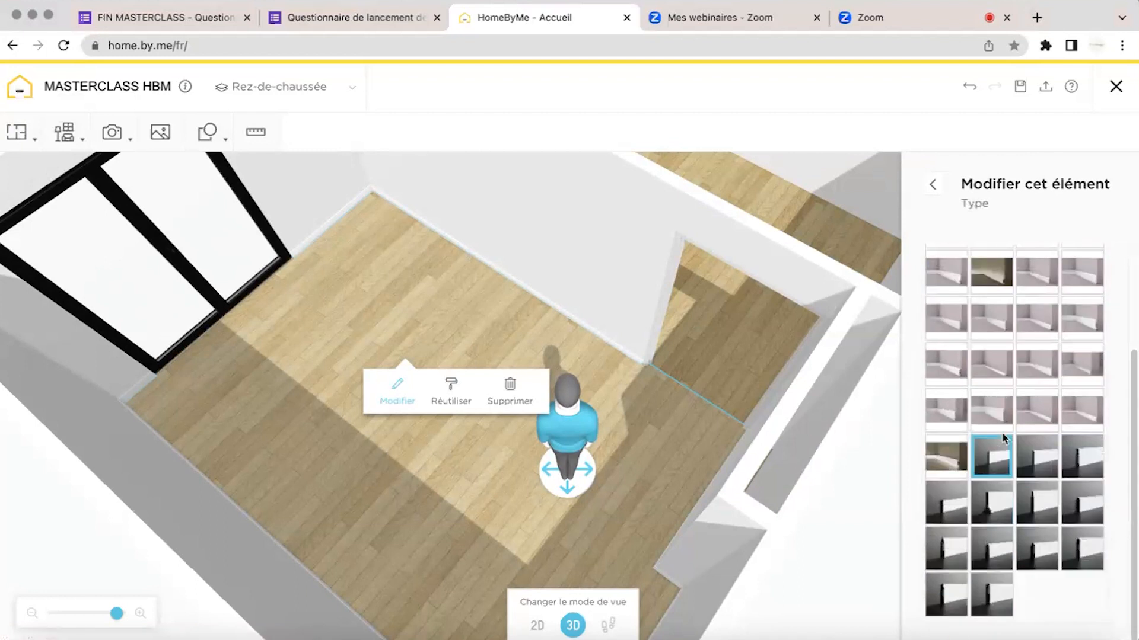
left_click(1000, 596)
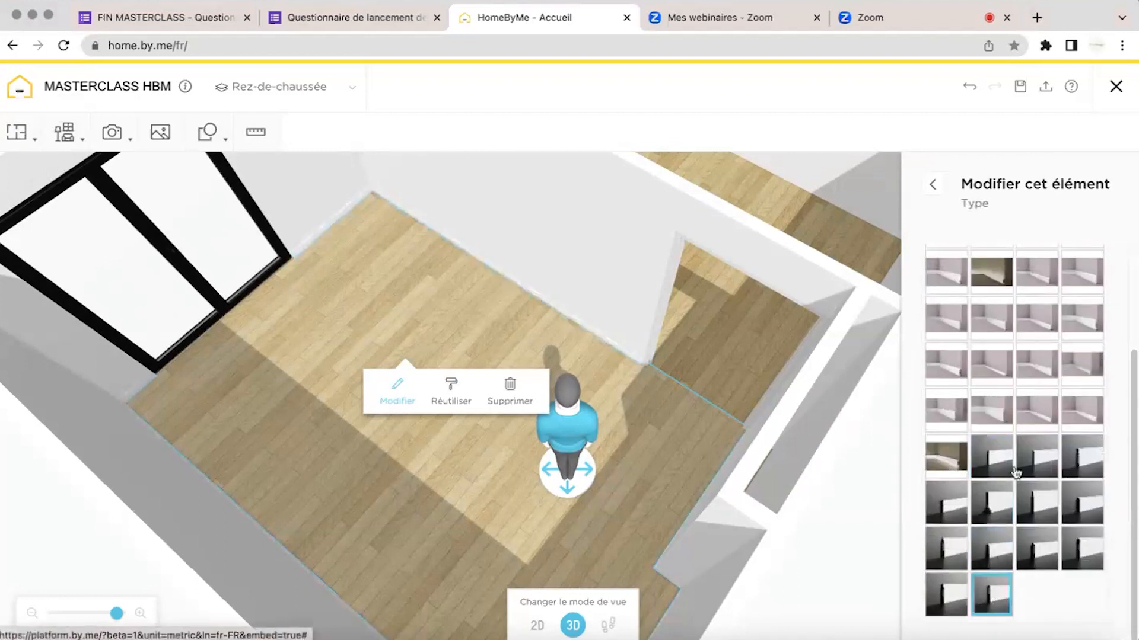
left_click(1015, 471)
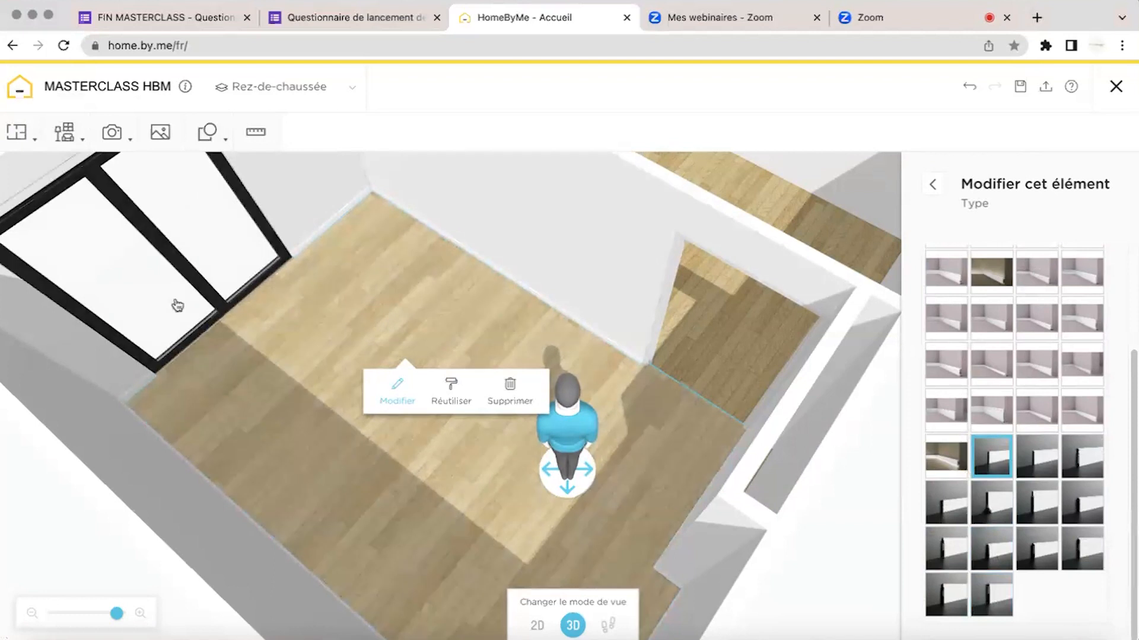
left_click(946, 198)
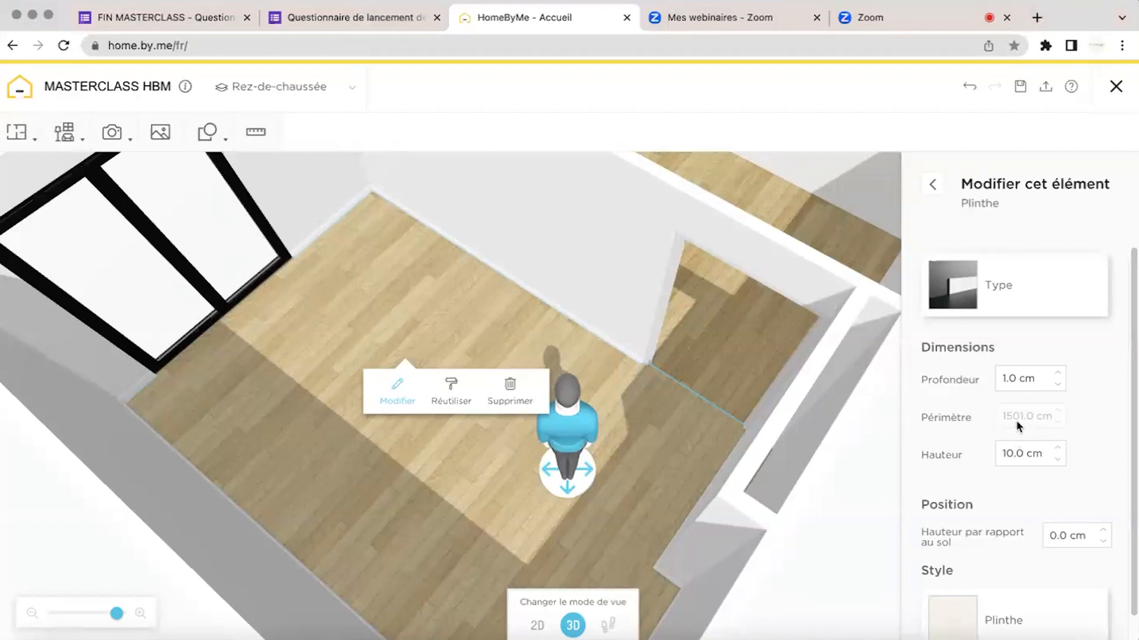
Browse the finishes available for pièce 1's baseboard, including Peinture mat, Peinture satinée and Mosaïque, and finish editing the room.
scroll(1042, 527, "down", 1)
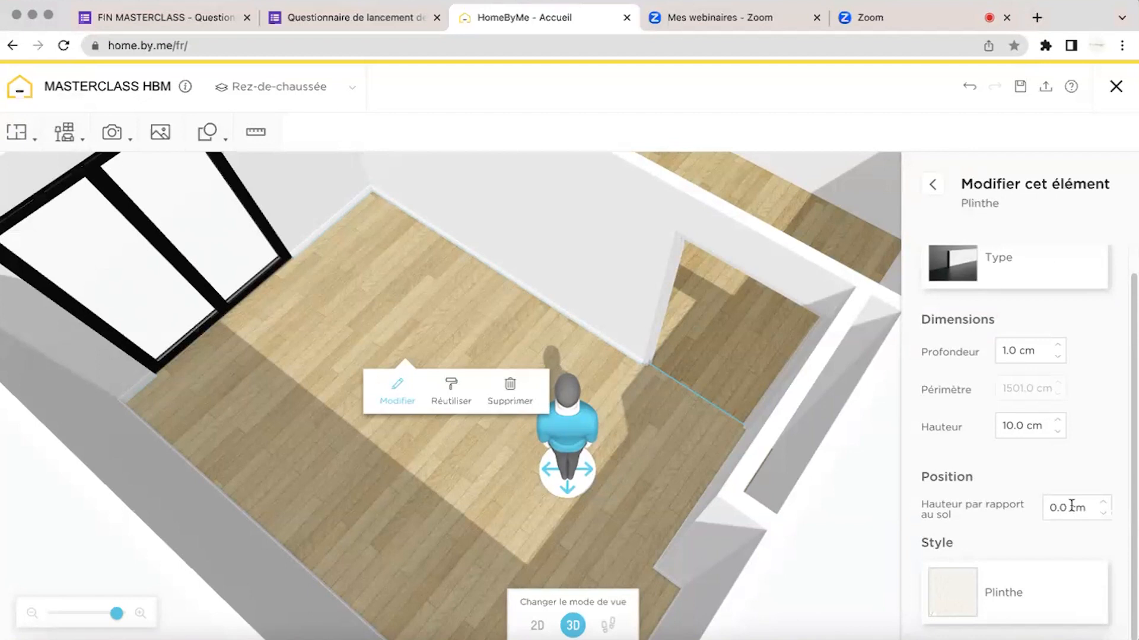
left_click(949, 588)
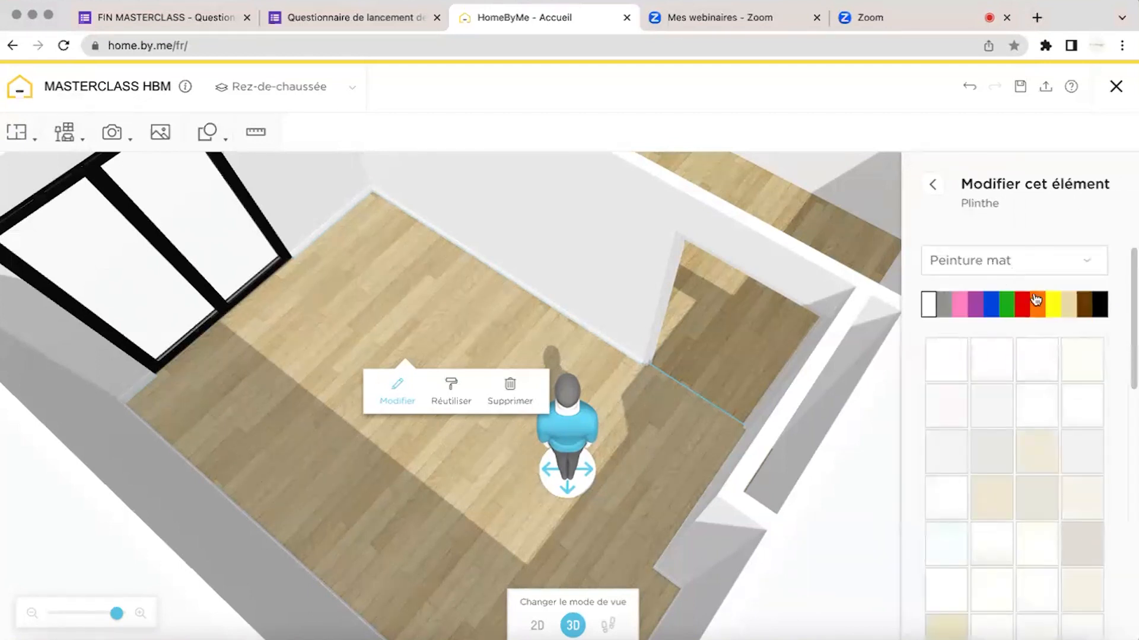
left_click(1030, 272)
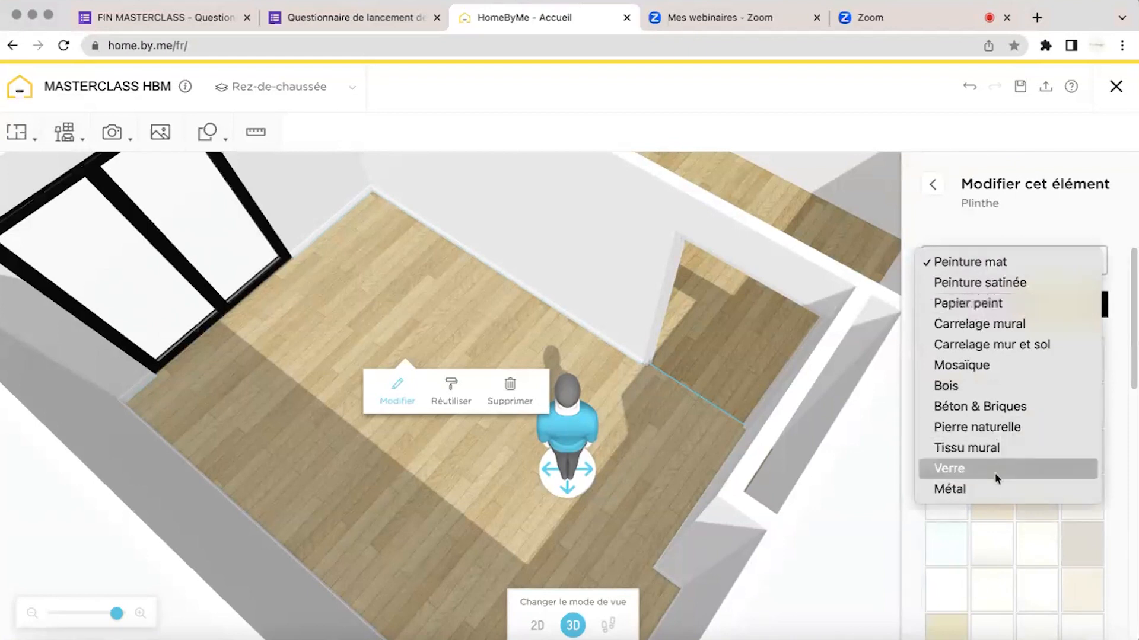
left_click(1008, 283)
left_click(1009, 271)
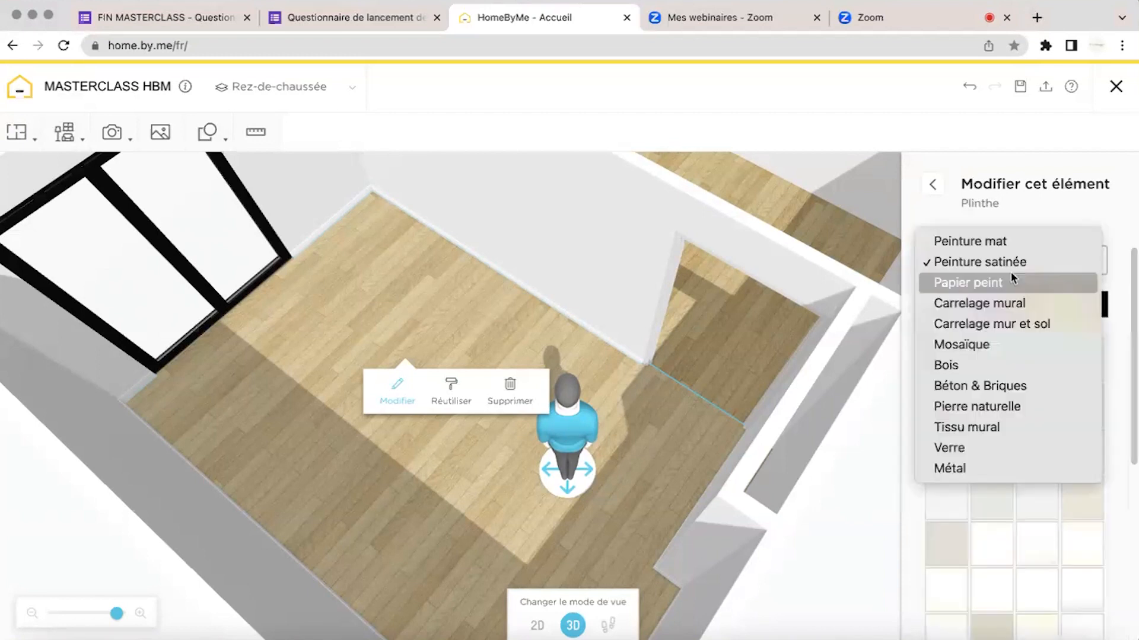
left_click(1000, 343)
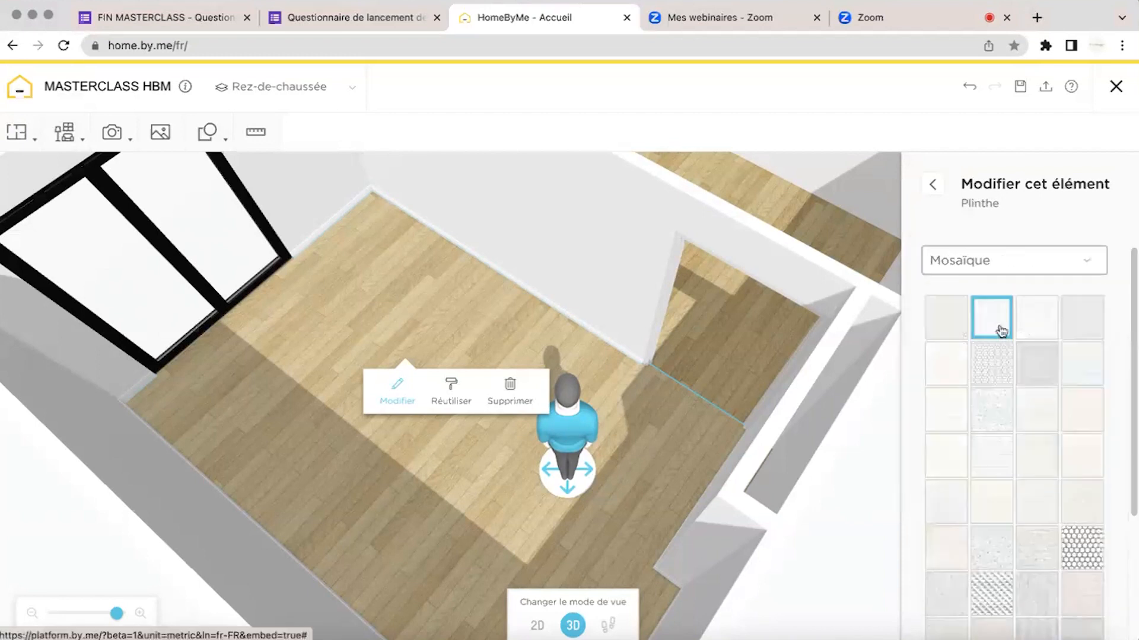
left_click(1008, 259)
left_click(623, 437)
left_click_drag(623, 437, 687, 430)
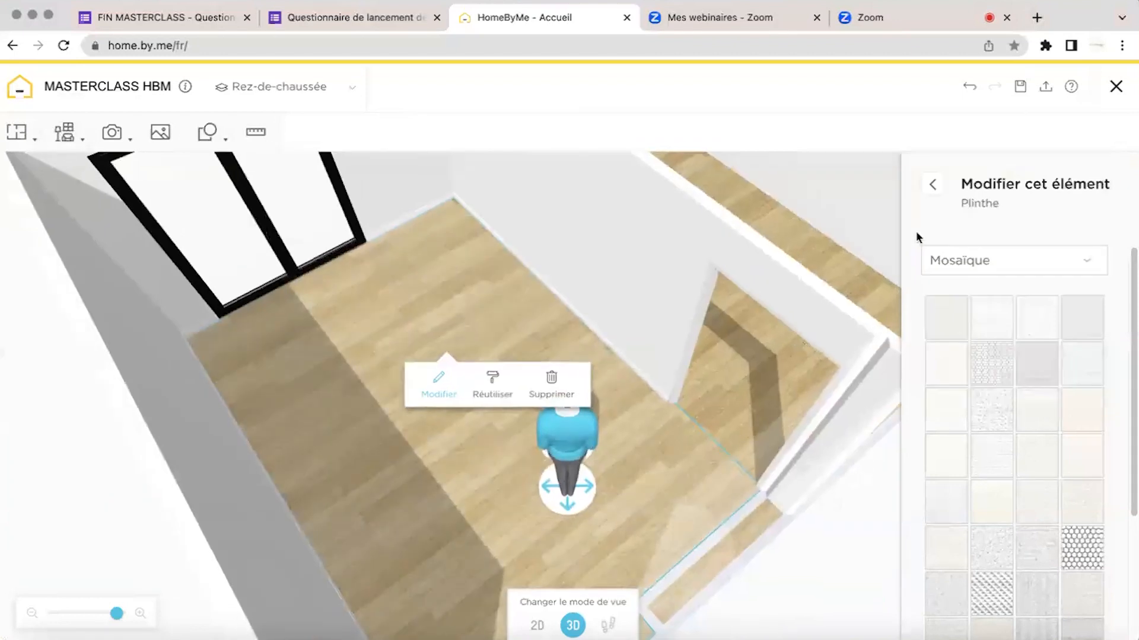
left_click(931, 195)
left_click(931, 196)
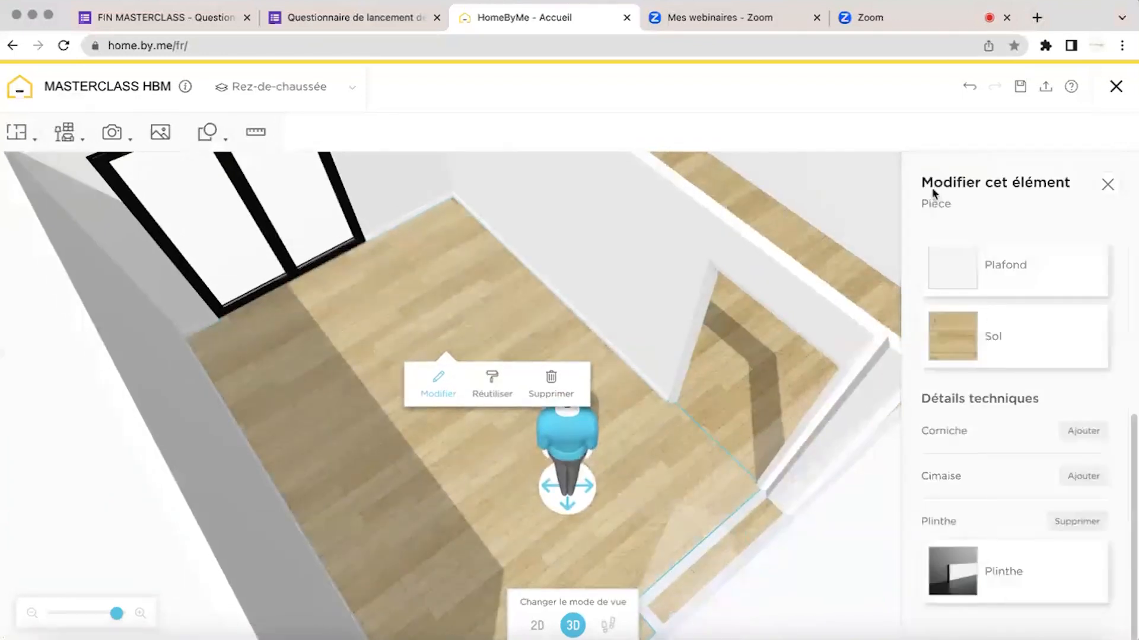
left_click(1107, 185)
Consult the hand-drawn floor plan sketch IMG_1120.HEIC for the adjoining rooms' layout and return to the 3D model.
left_click_drag(873, 209, 856, 196)
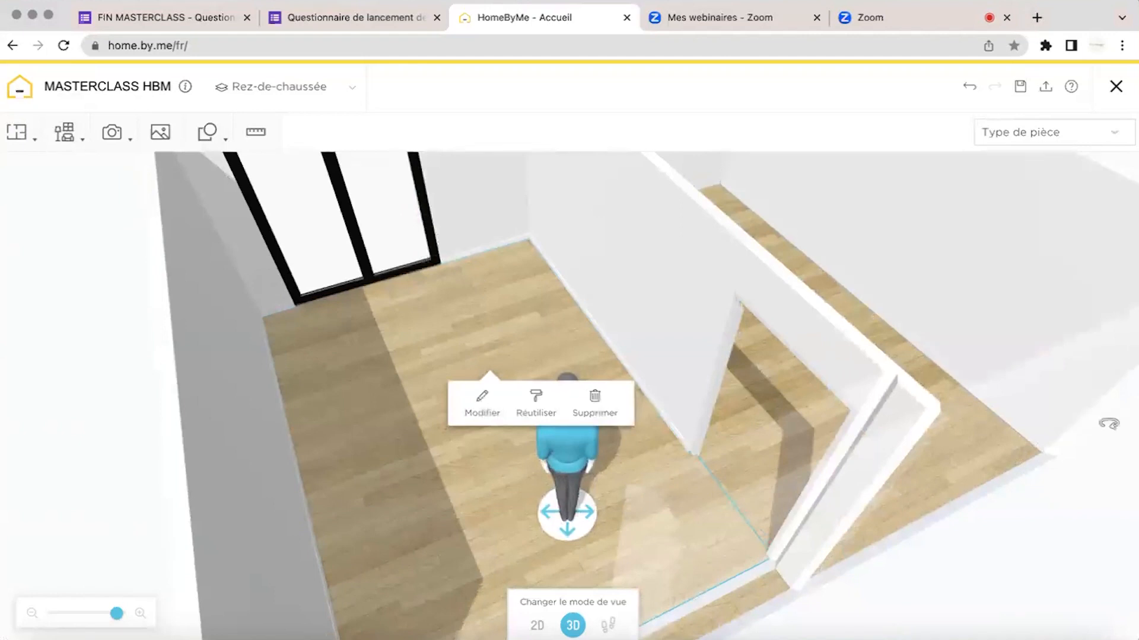
left_click(912, 638)
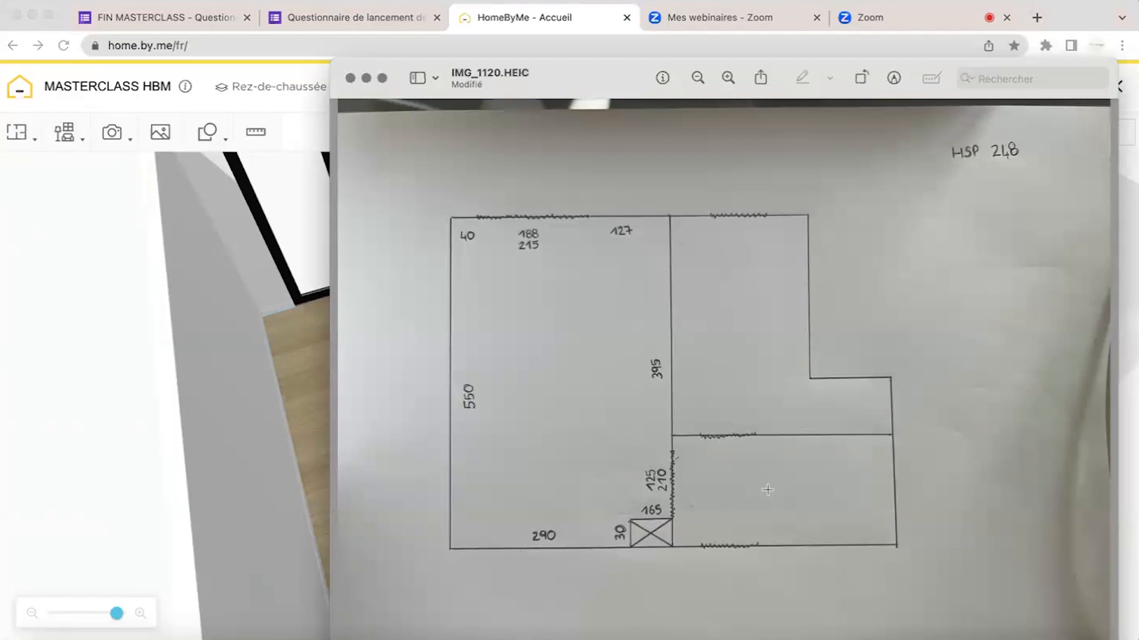
left_click(313, 349)
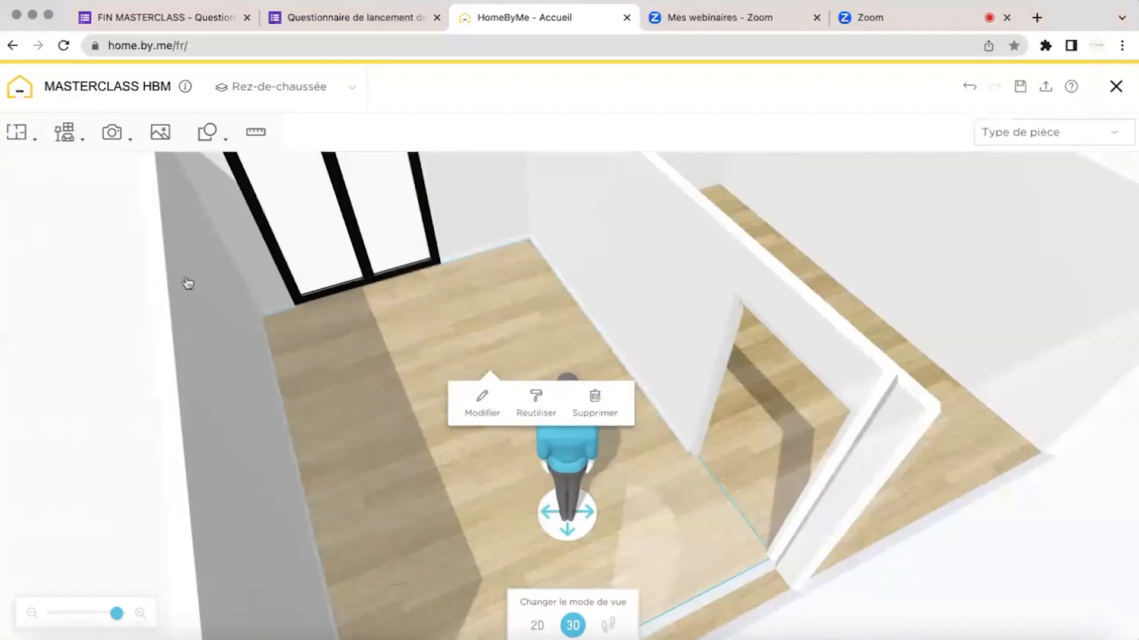
Search the product catalogue for "radiateur" and filter the results to the GENERIQUE brand.
left_click(64, 131)
left_click(108, 201)
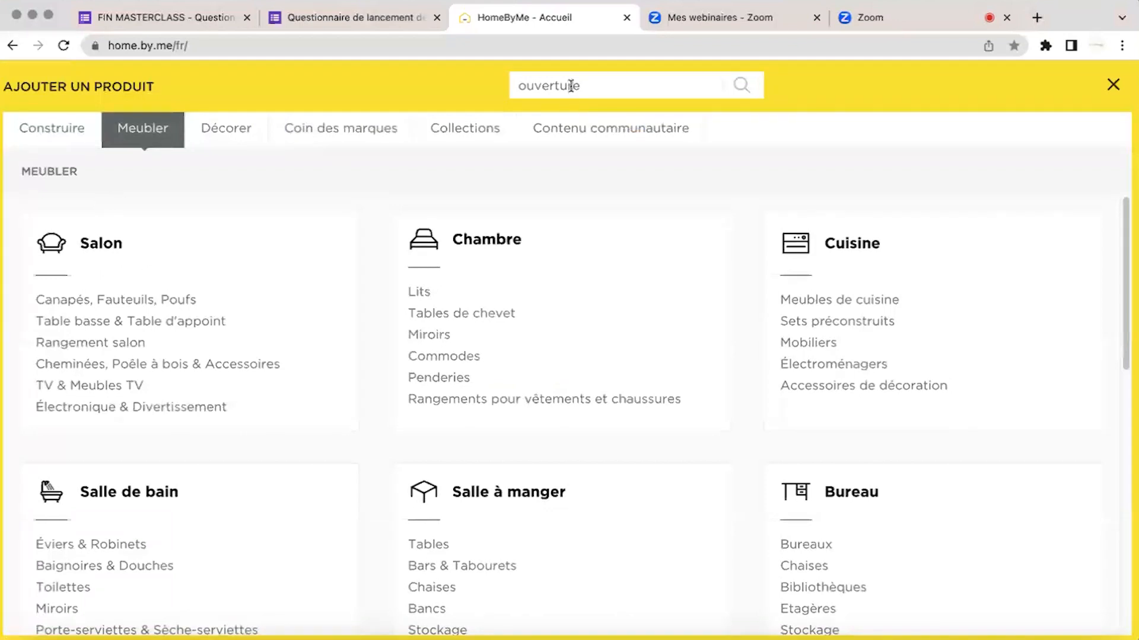
type("rad")
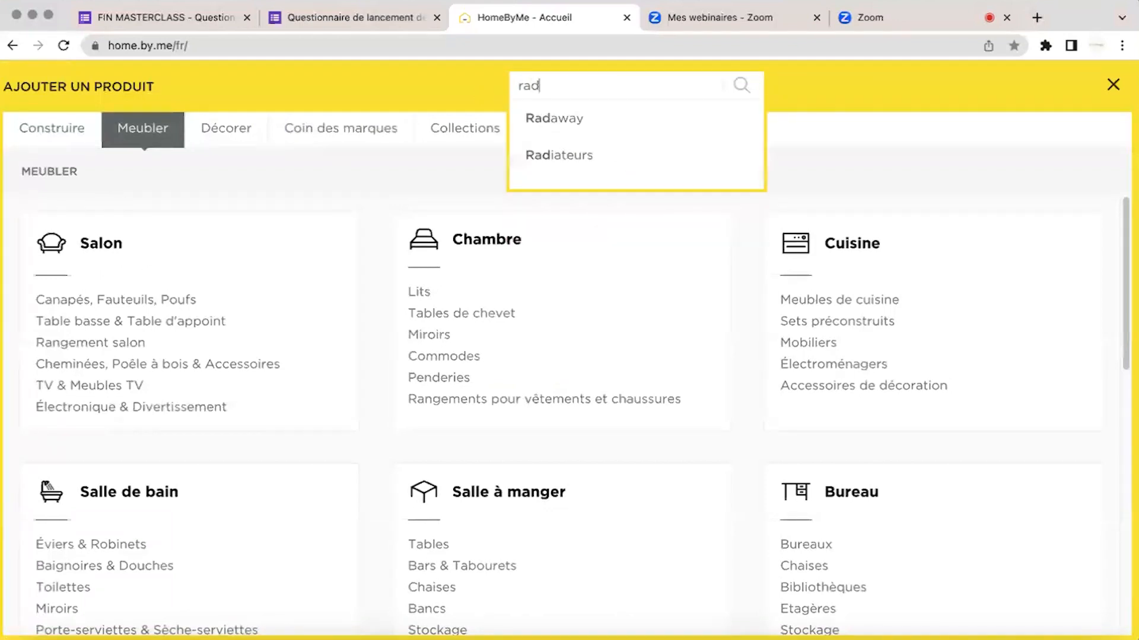
type("iateur")
key("Return")
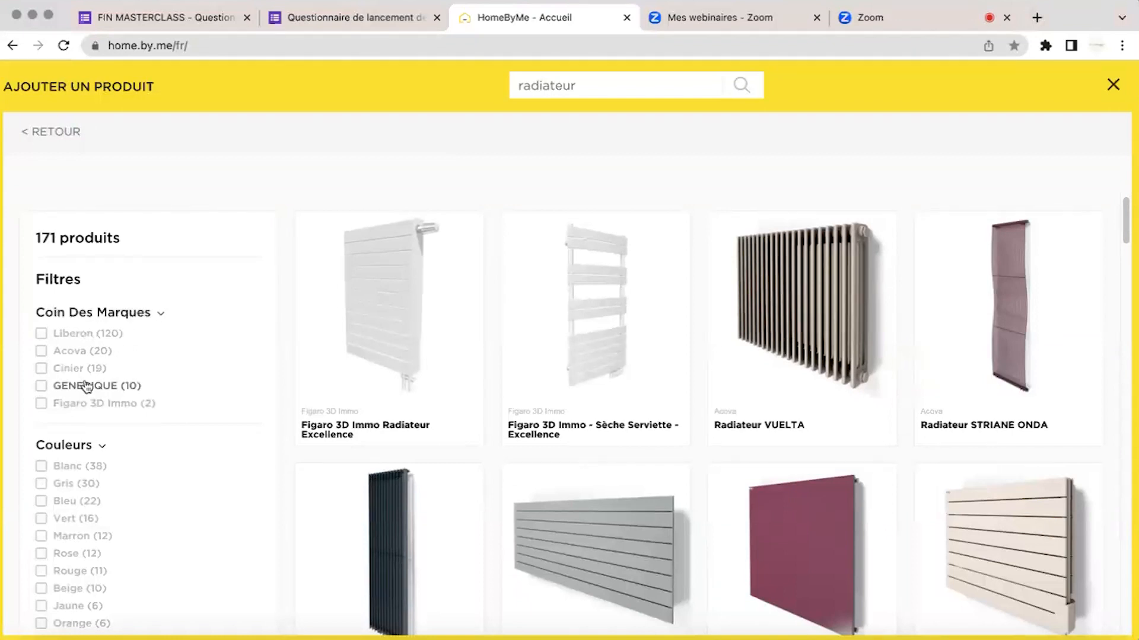
left_click(41, 386)
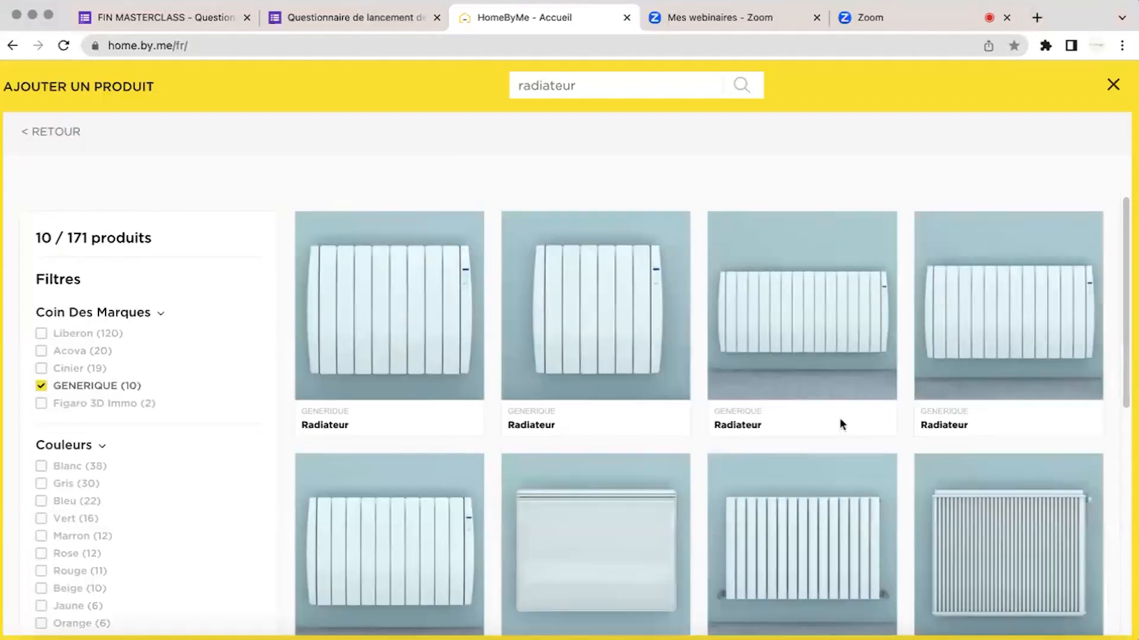
Try placing the GENERIQUE Radiateur rayonnant on pièce 1's end wall, between the black-framed opening and the corner.
scroll(839, 424, "down", 6)
scroll(841, 424, "up", 4)
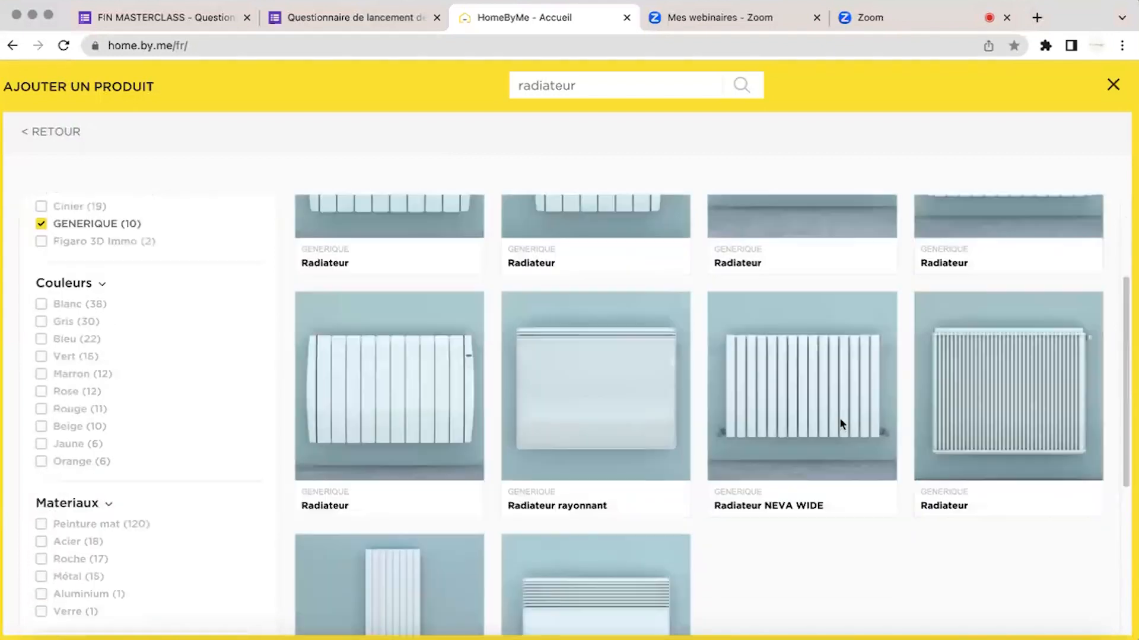
left_click(625, 488)
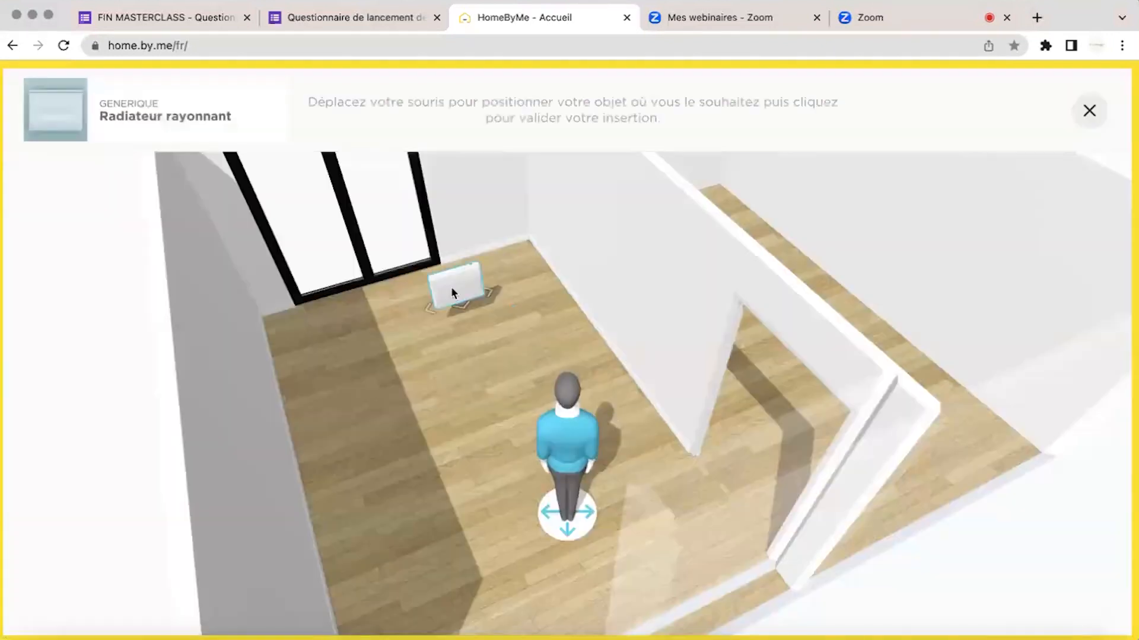
left_click(479, 240)
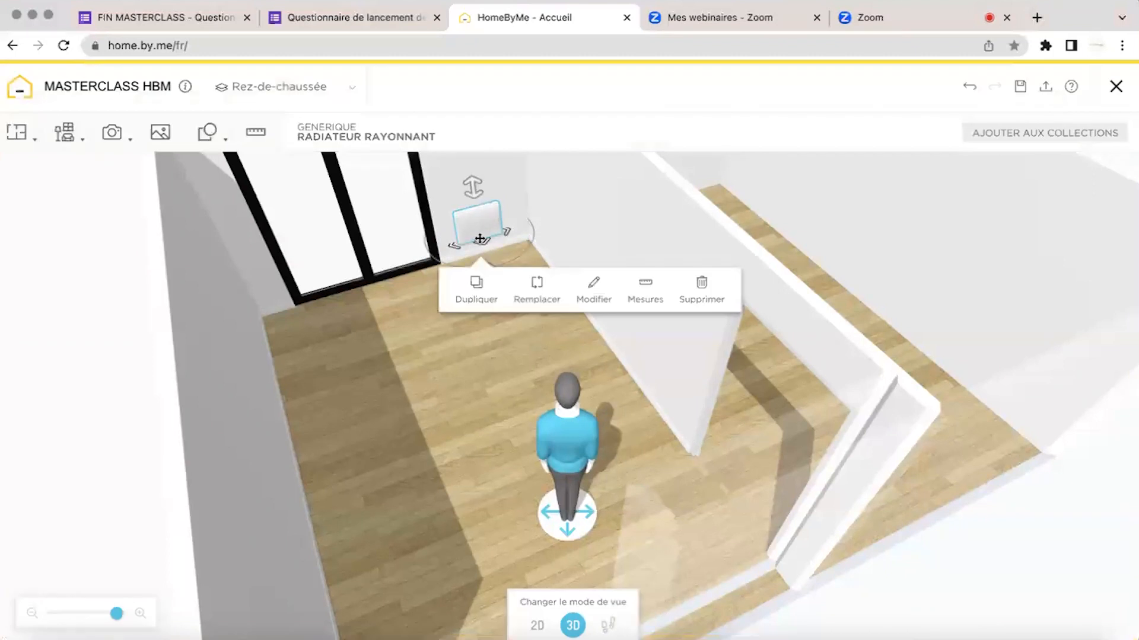
left_click(603, 301)
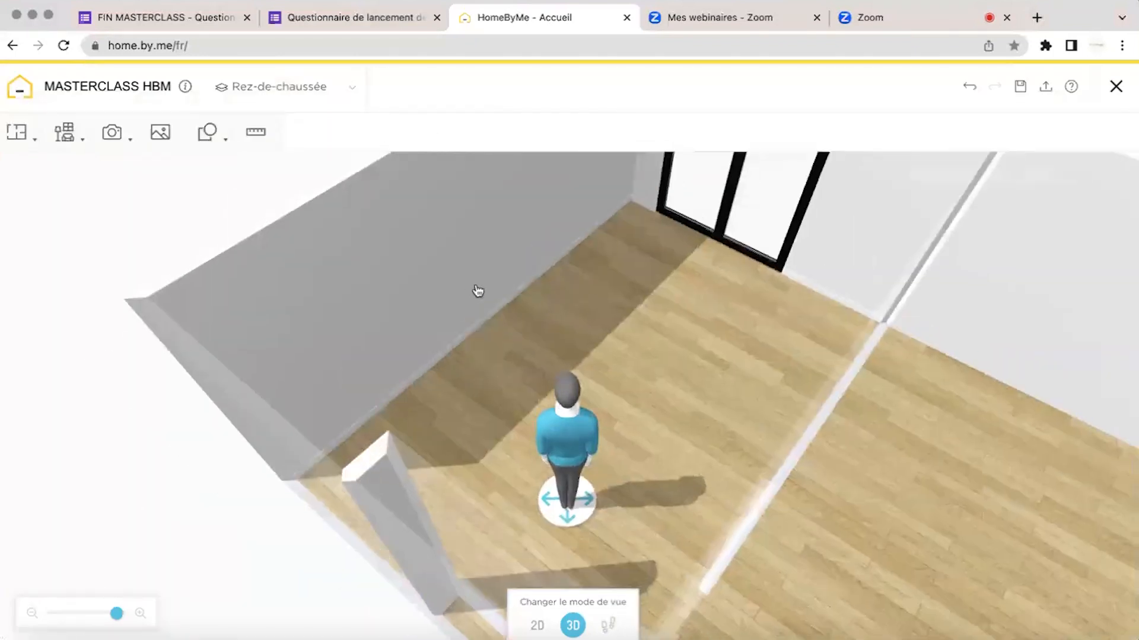
Open pièce 1's floor (Sol) style for editing and browse the available Parquet finishes.
left_click_drag(475, 291, 526, 301)
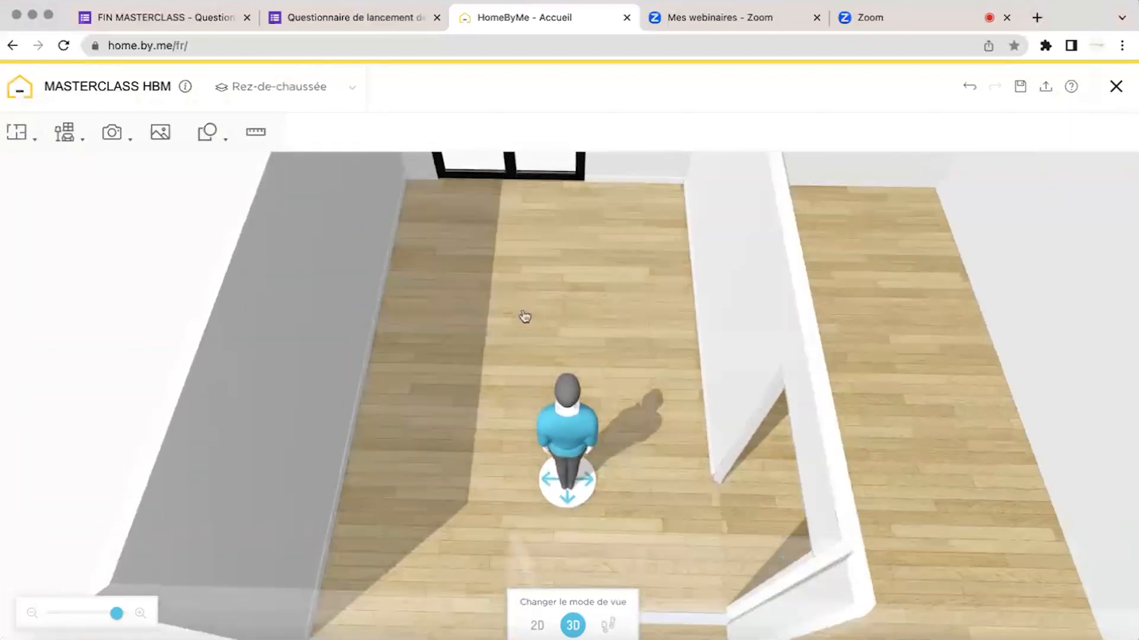
left_click(524, 316)
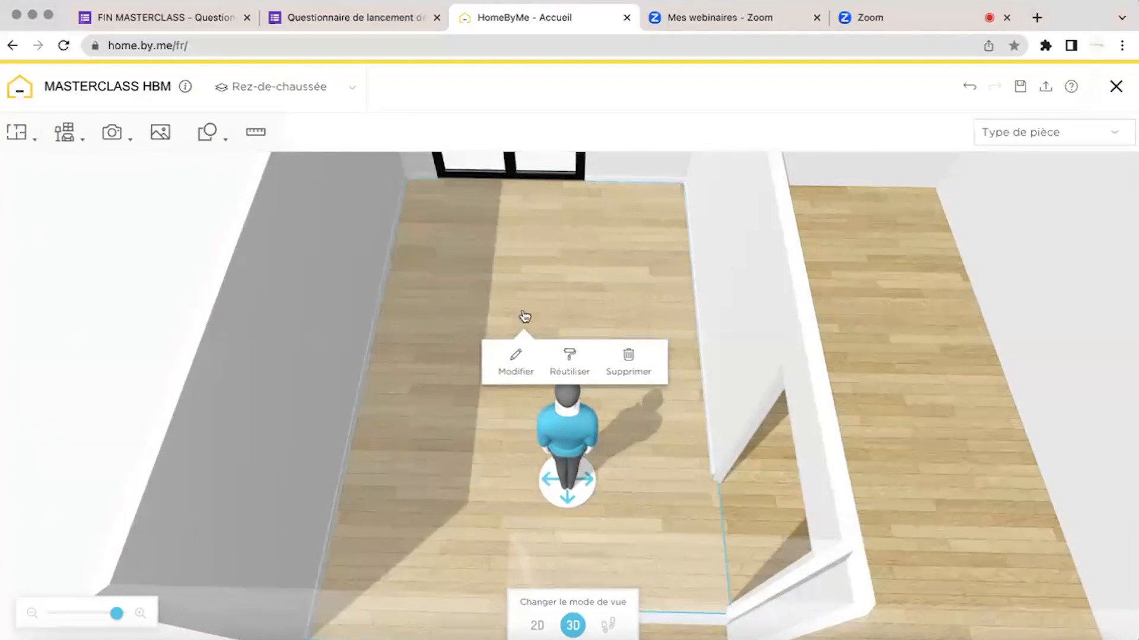
left_click(522, 368)
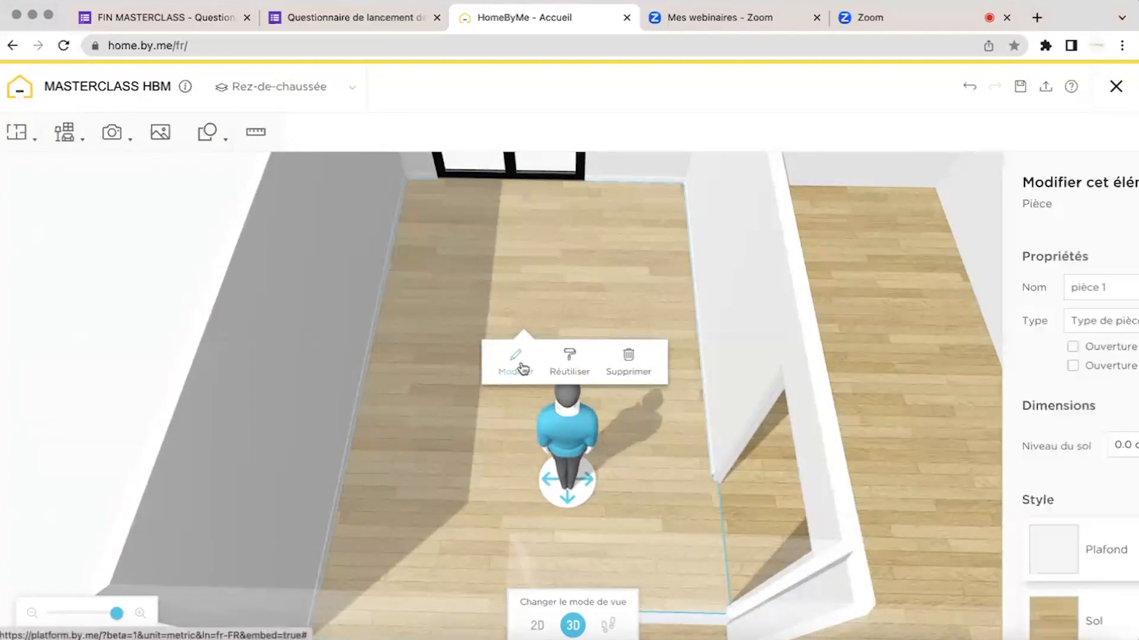
scroll(1055, 310, "down", 2)
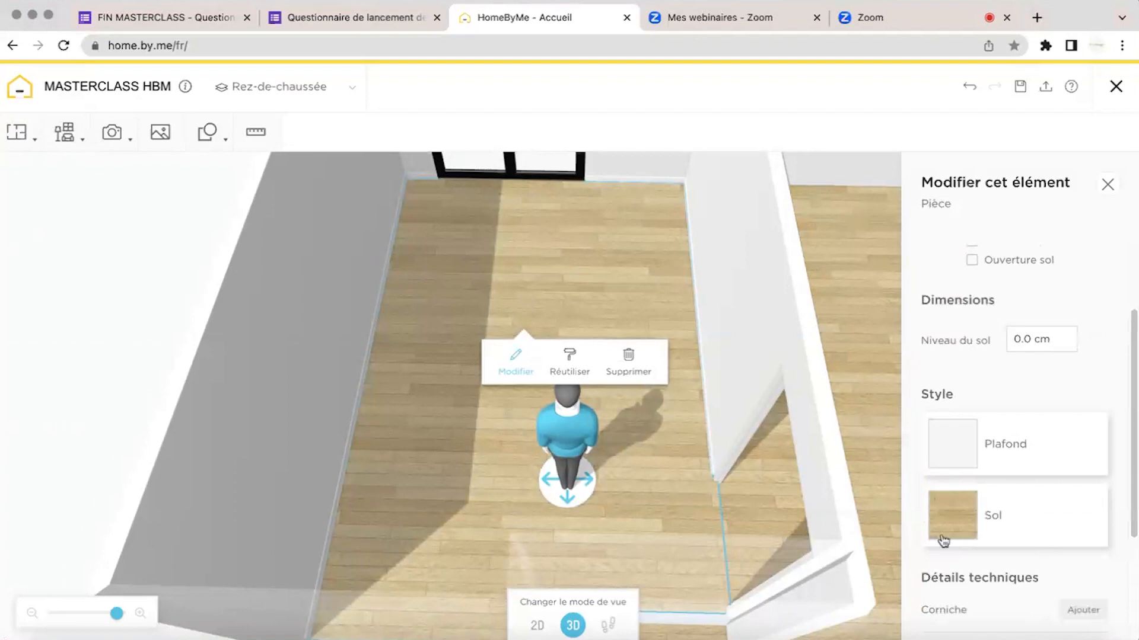
left_click(961, 513)
scroll(958, 513, "down", 2)
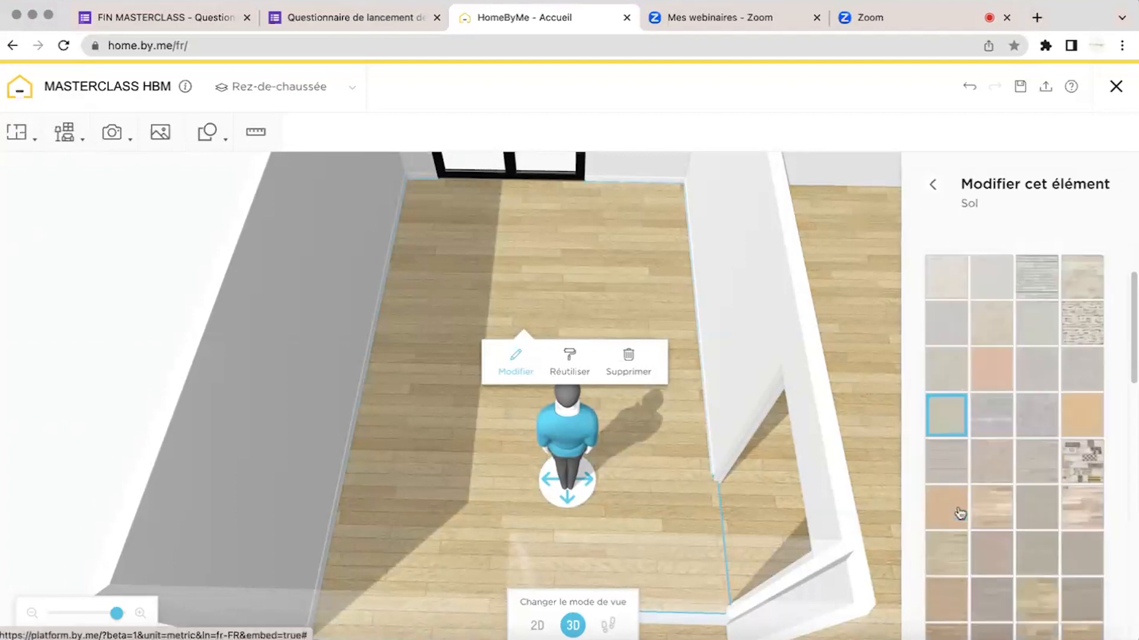
scroll(956, 515, "up", 2)
Browse the Moquette finishes for pièce 1's floor and leave its editing by selecting the adjoining room.
left_click(1012, 279)
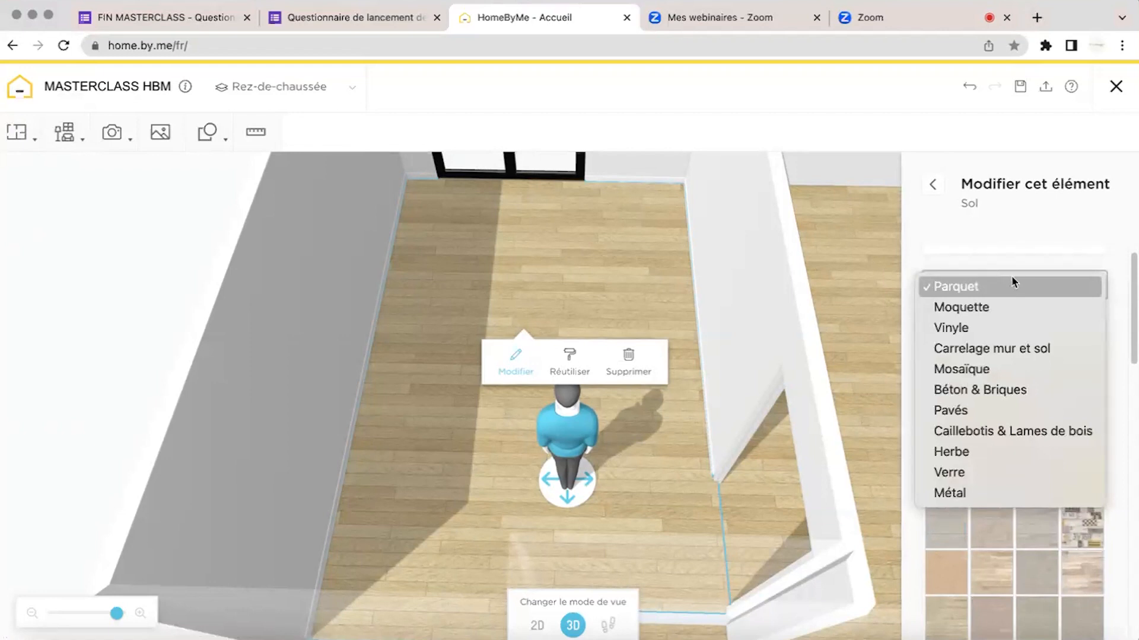
left_click(1002, 307)
scroll(984, 550, "down", 10)
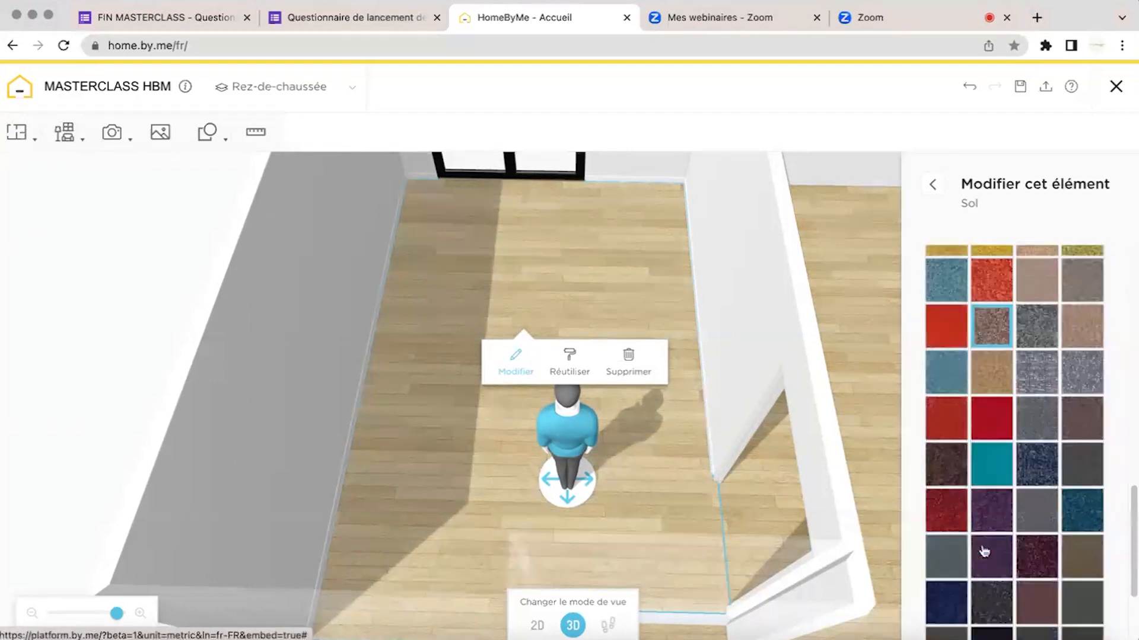
left_click(851, 261)
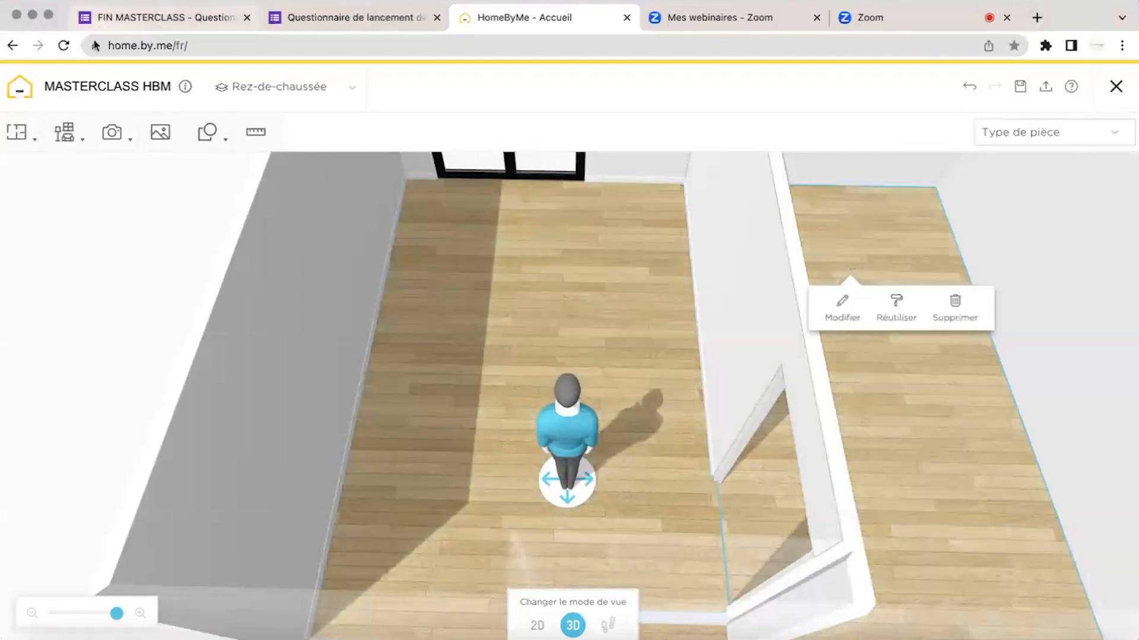
Search the product catalogue for "parquet" floor coverings.
left_click(65, 133)
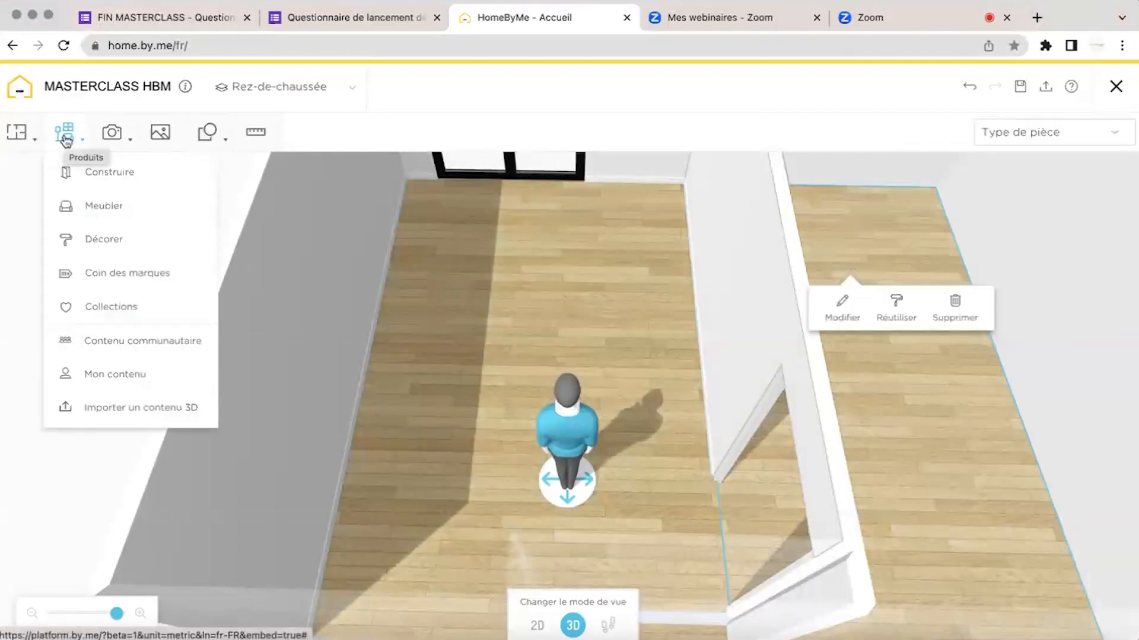
left_click(94, 208)
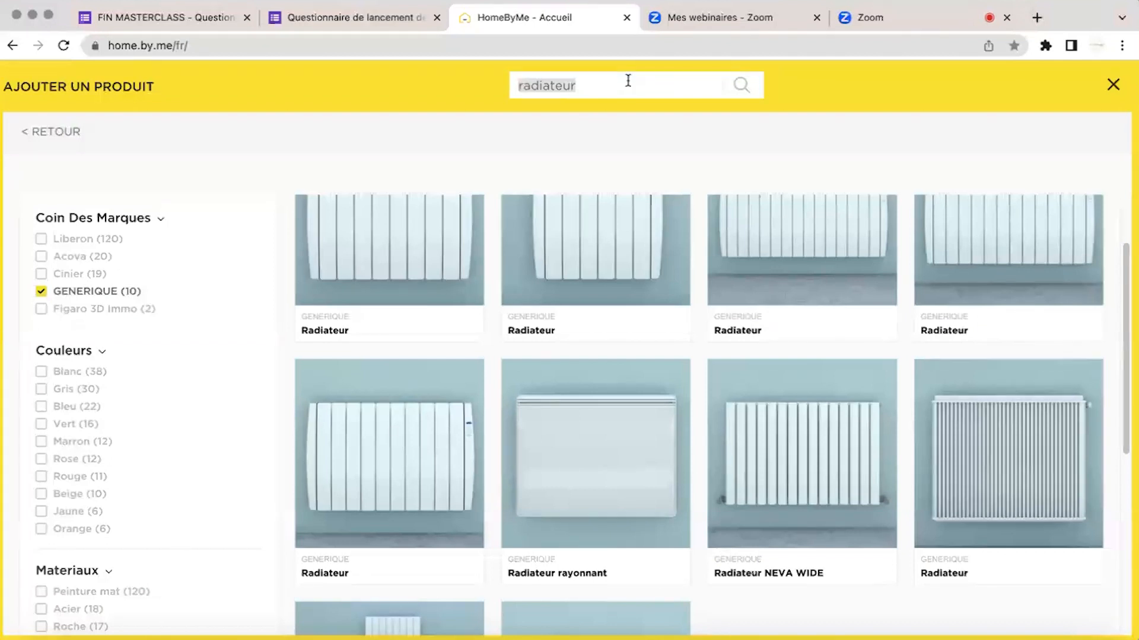
type("parquet")
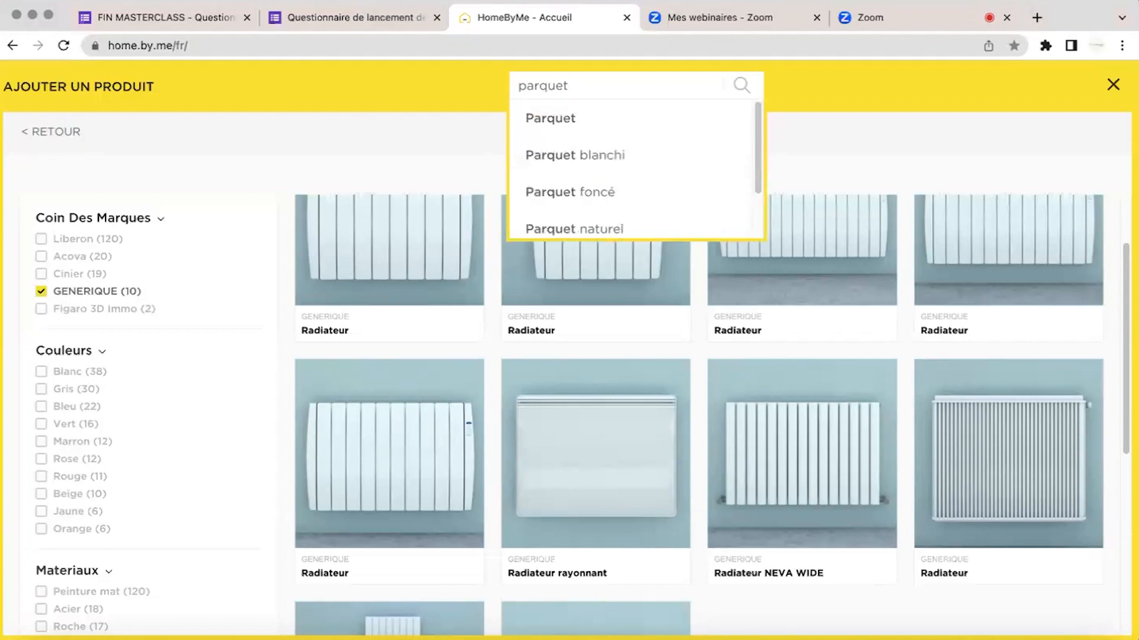
key("Return")
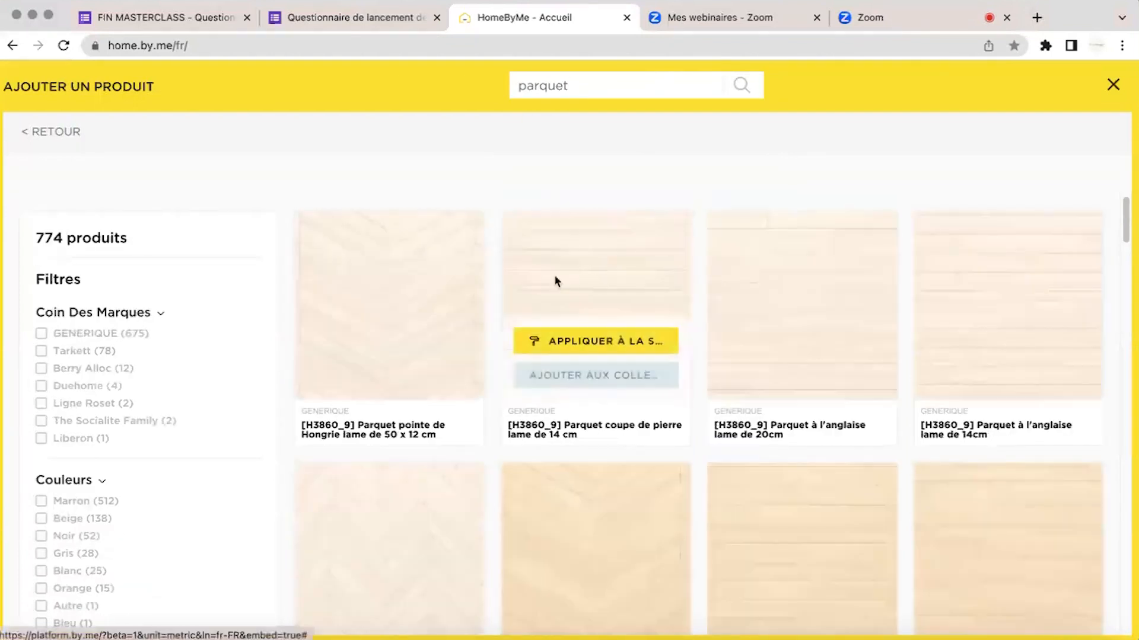
Compare the parquet laying patterns and plank sizes, including pointe de Hongrie, coupe de pierre, à l'anglaise and bâton rompu.
scroll(637, 455, "down", 15)
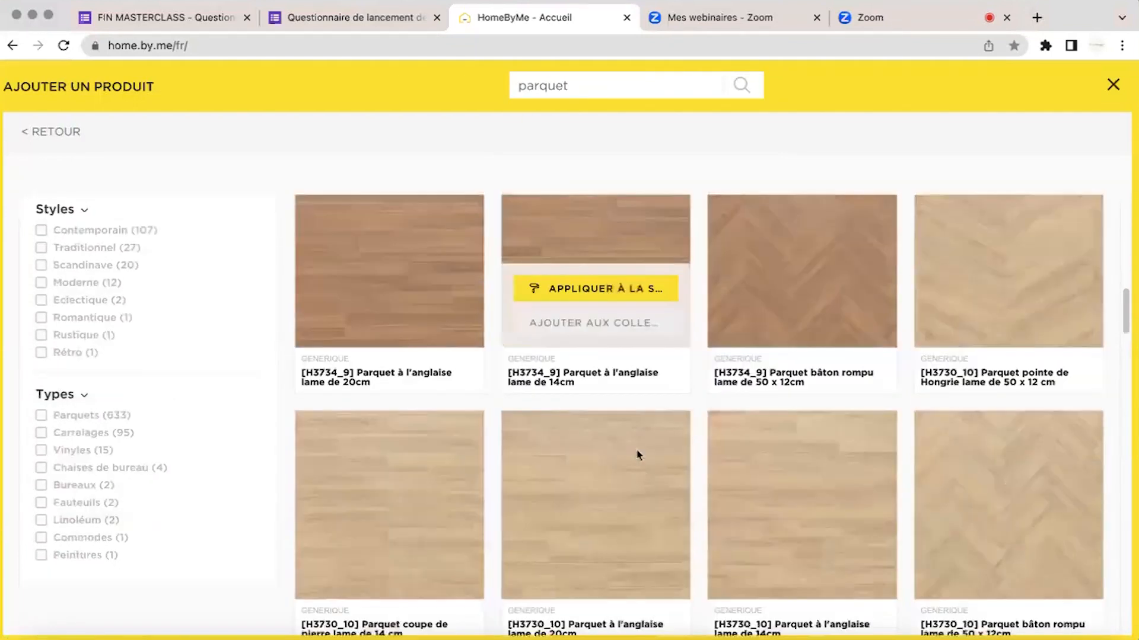
scroll(638, 455, "up", 15)
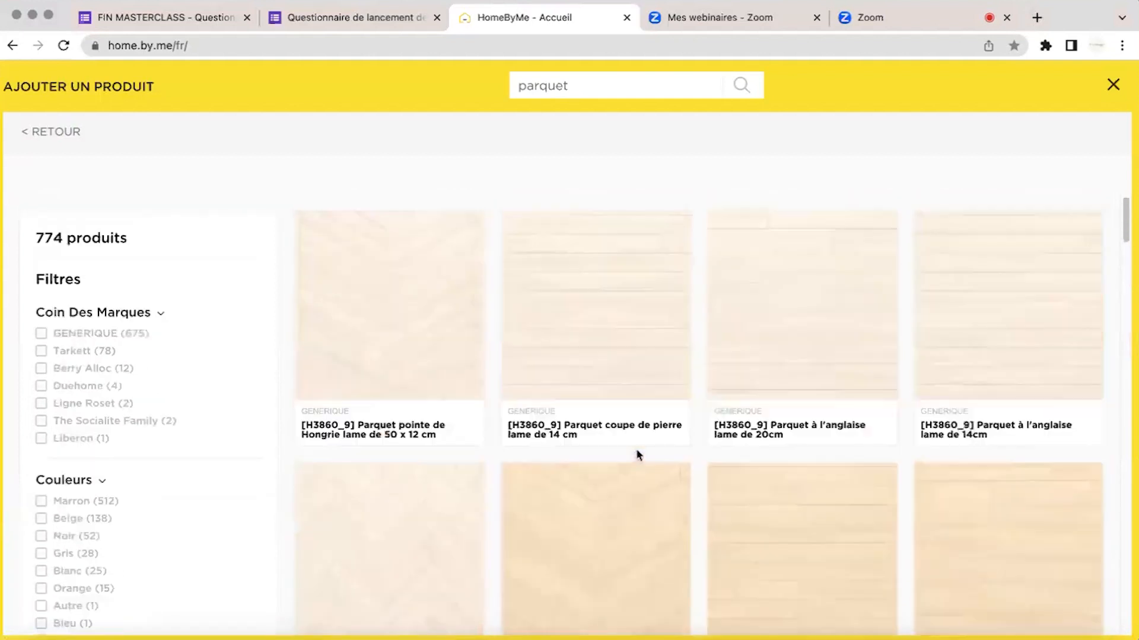
mouse_move(390, 309)
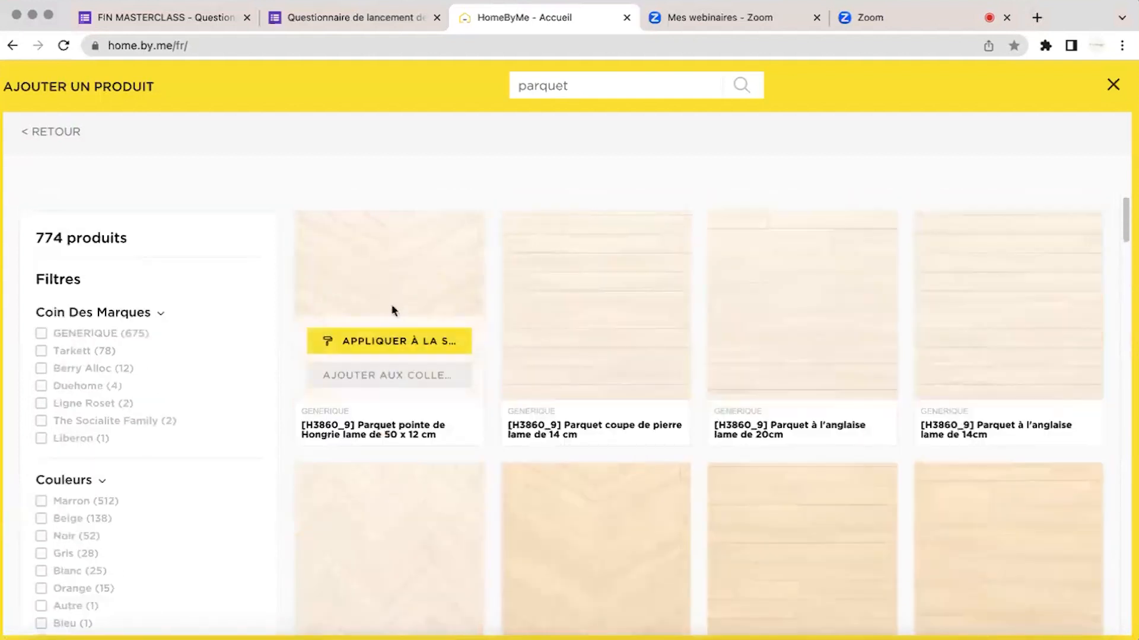
mouse_move(571, 297)
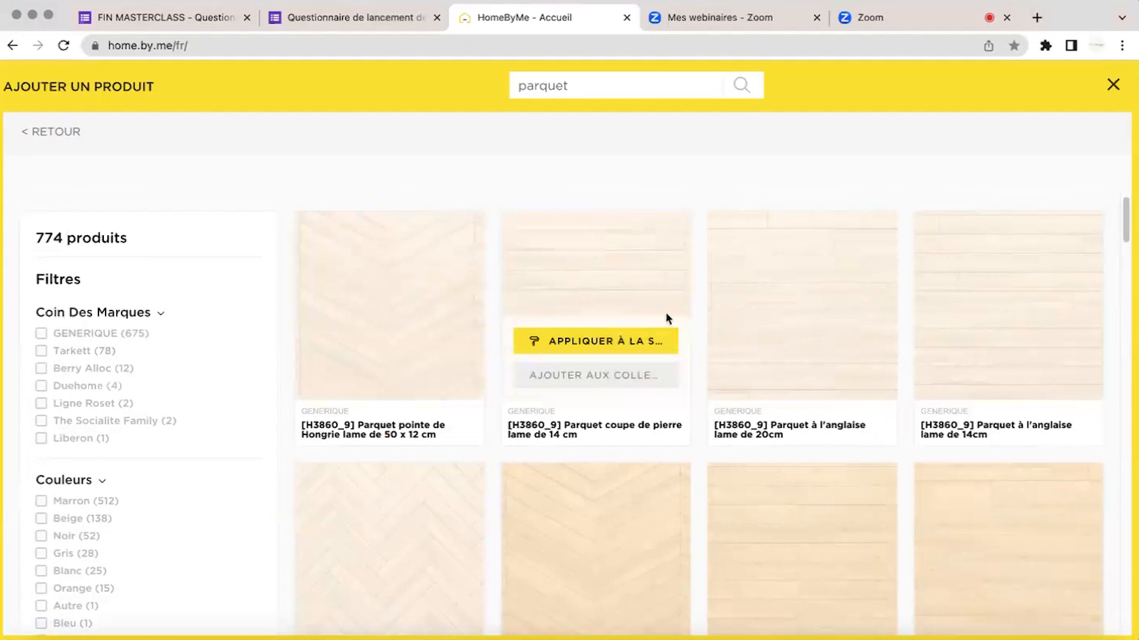
scroll(665, 308, "down", 2)
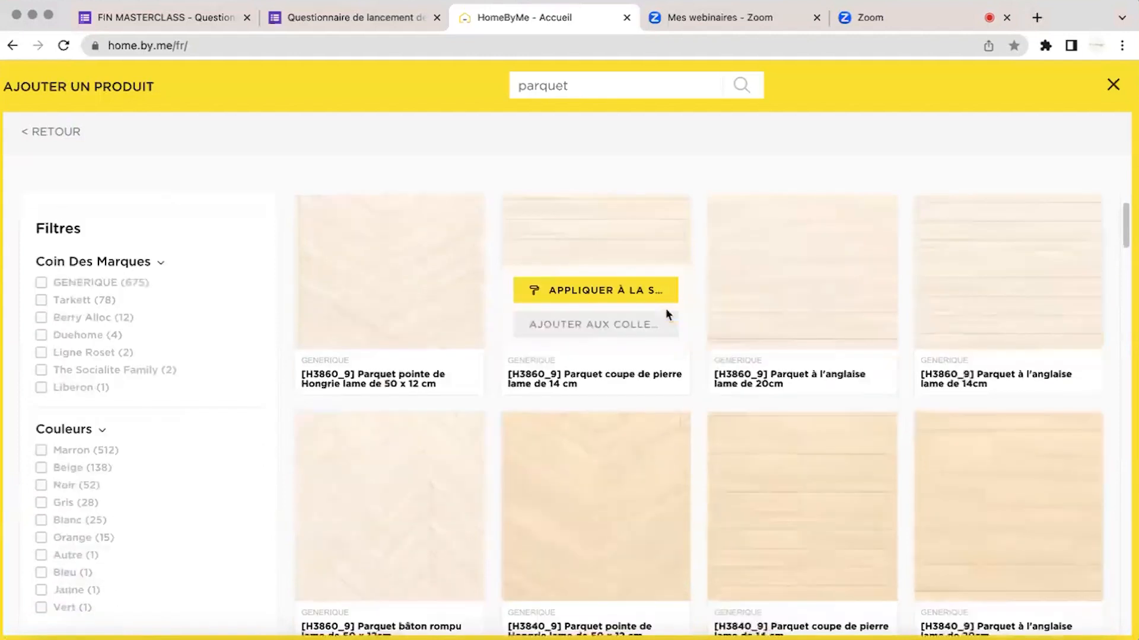
scroll(666, 311, "down", 1)
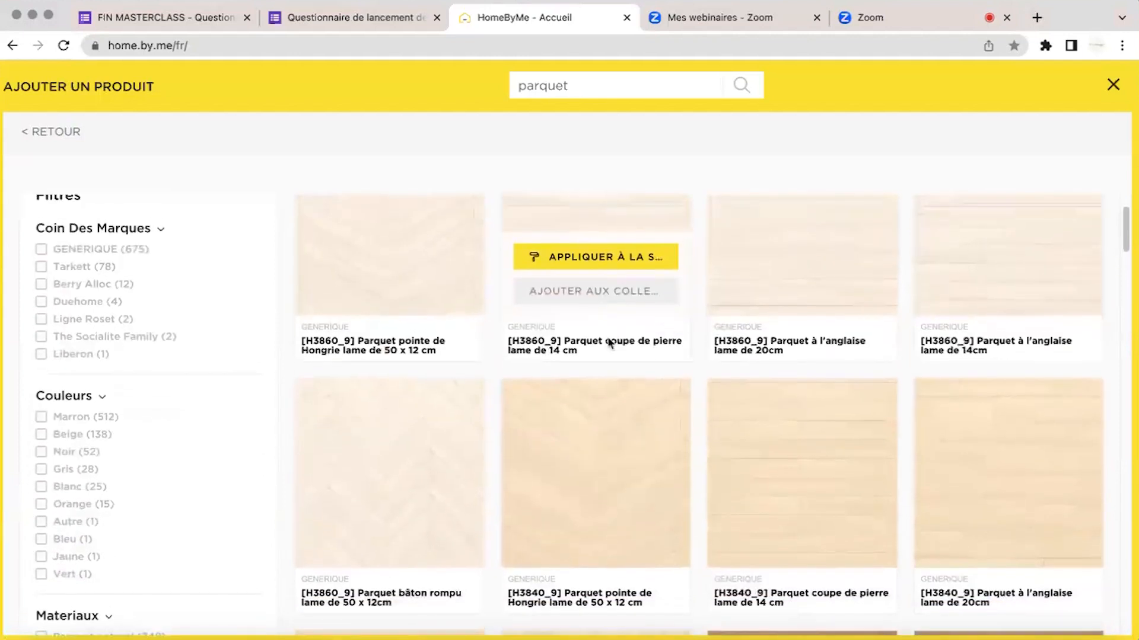
mouse_move(774, 354)
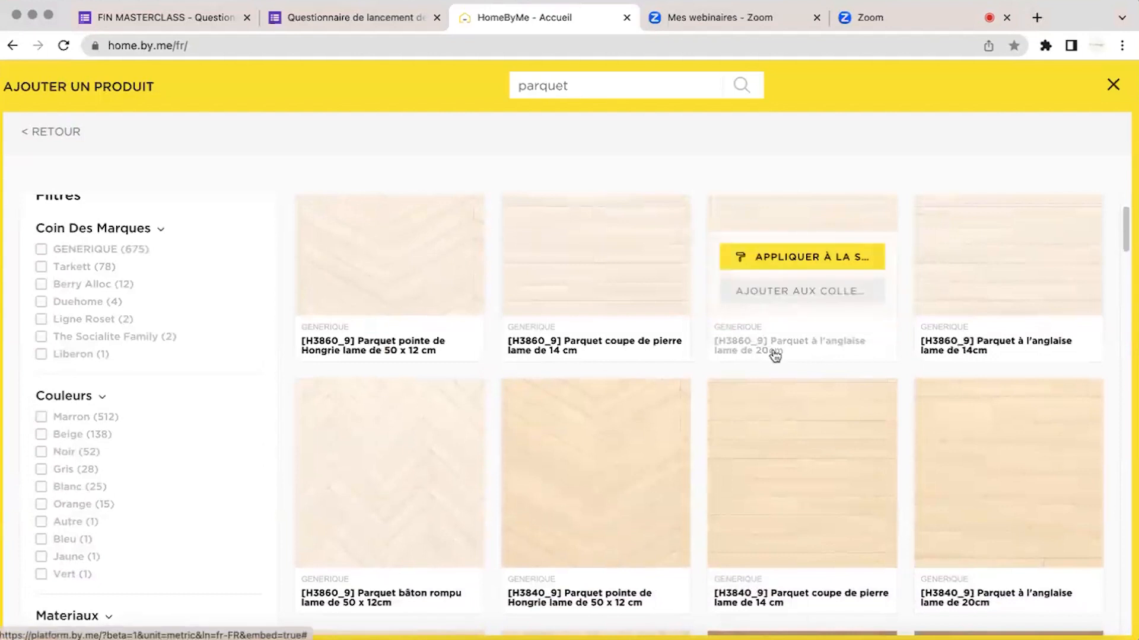
mouse_move(766, 393)
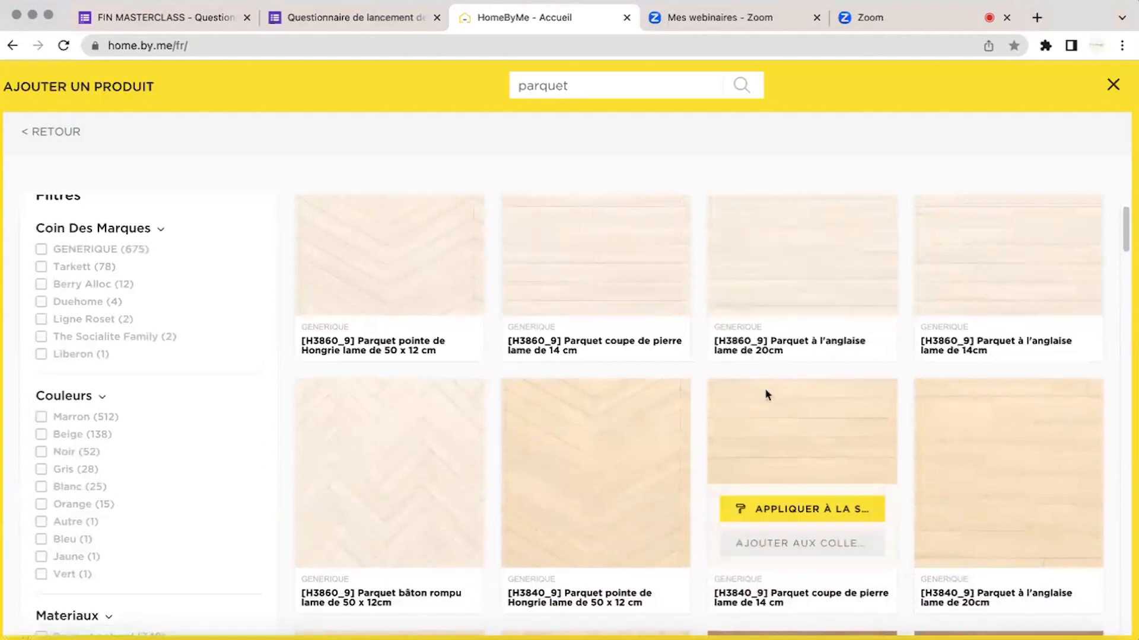
scroll(766, 394, "down", 2)
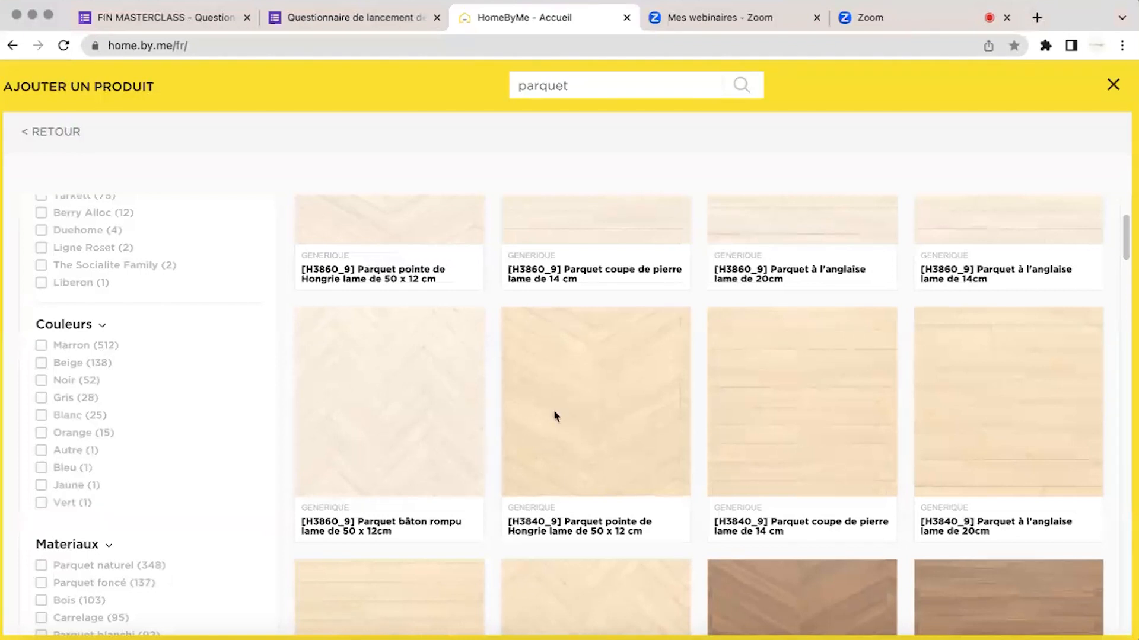
Filter the parquet results by the colour Beige and look through the matching floors.
left_click(80, 367)
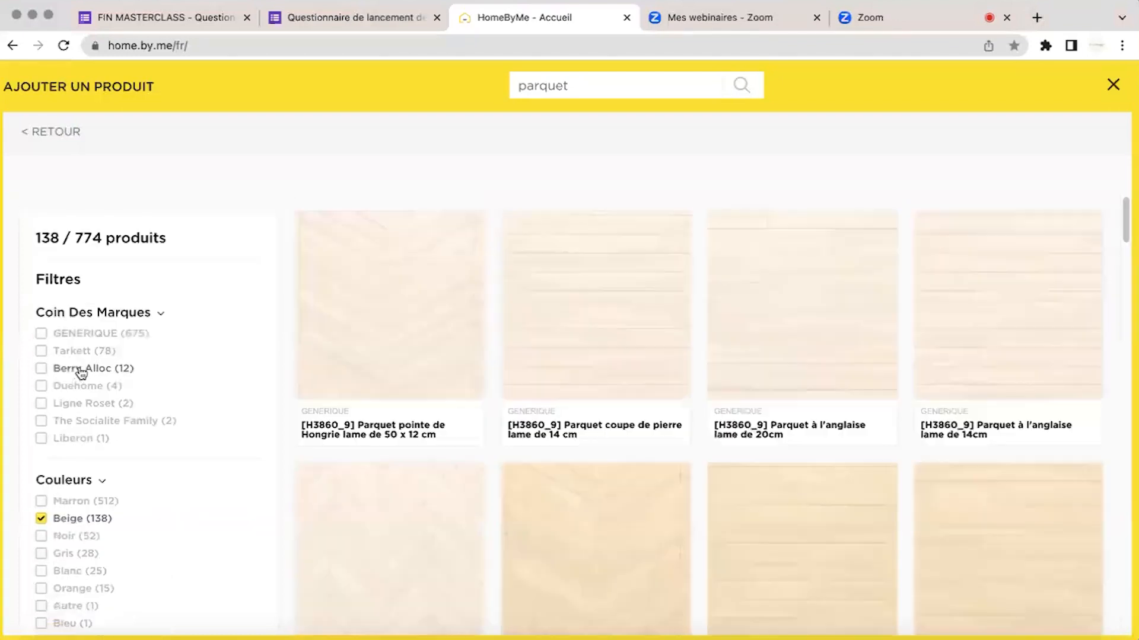
scroll(476, 418, "down", 20)
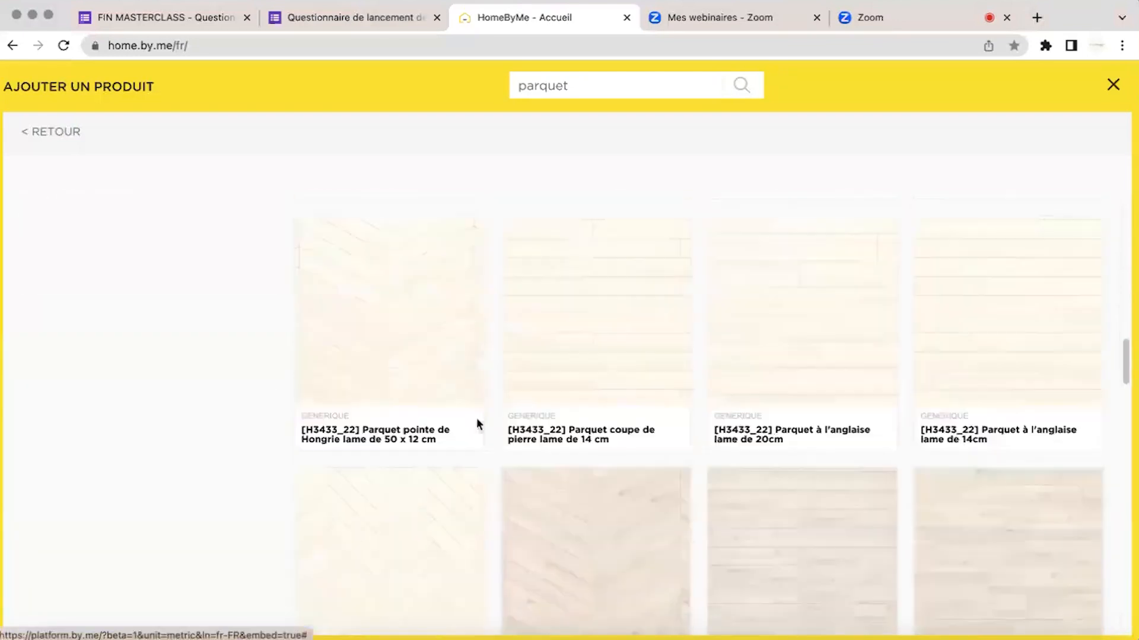
scroll(476, 418, "down", 8)
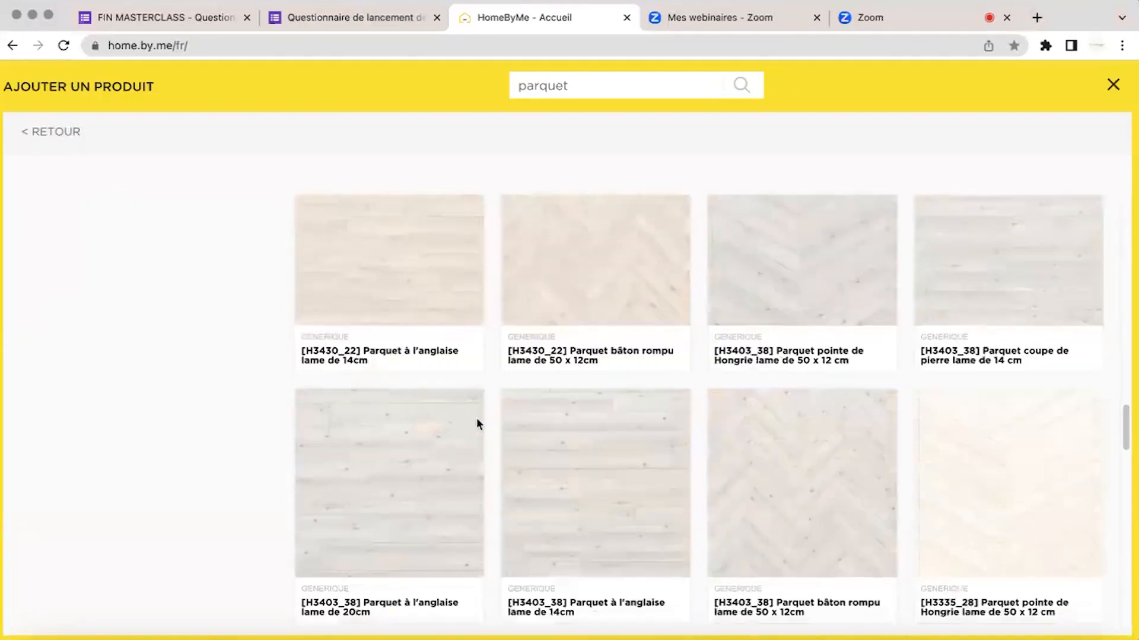
Search the catalogue for "carrelage" and look through the tile models.
double_click(520, 90)
type("ca")
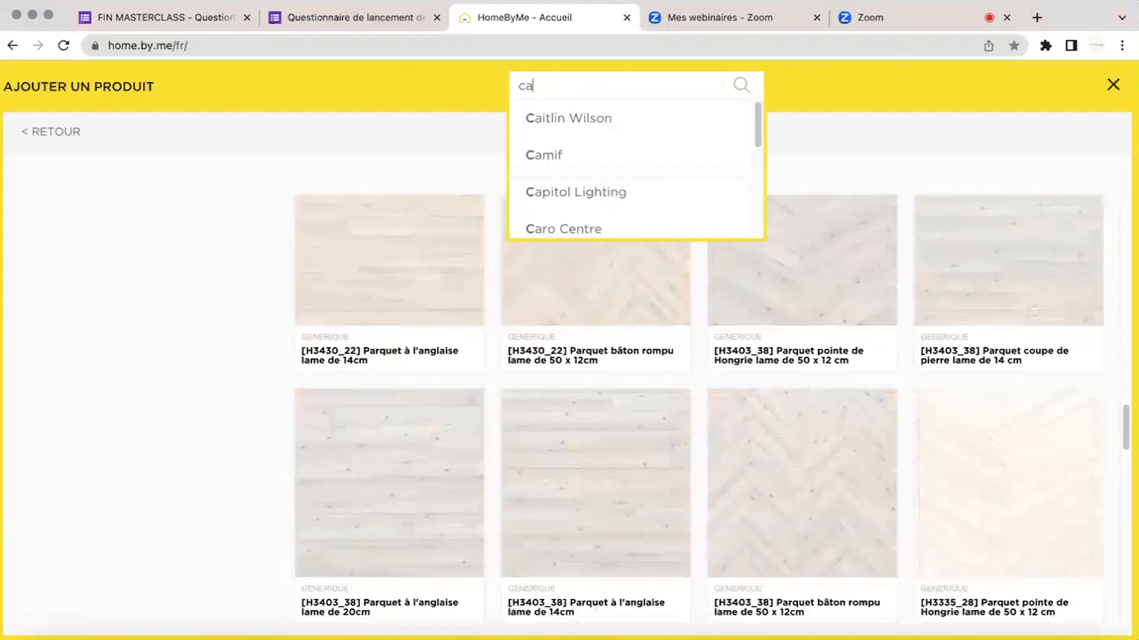
type("rrelage")
key("Return")
mouse_move(684, 372)
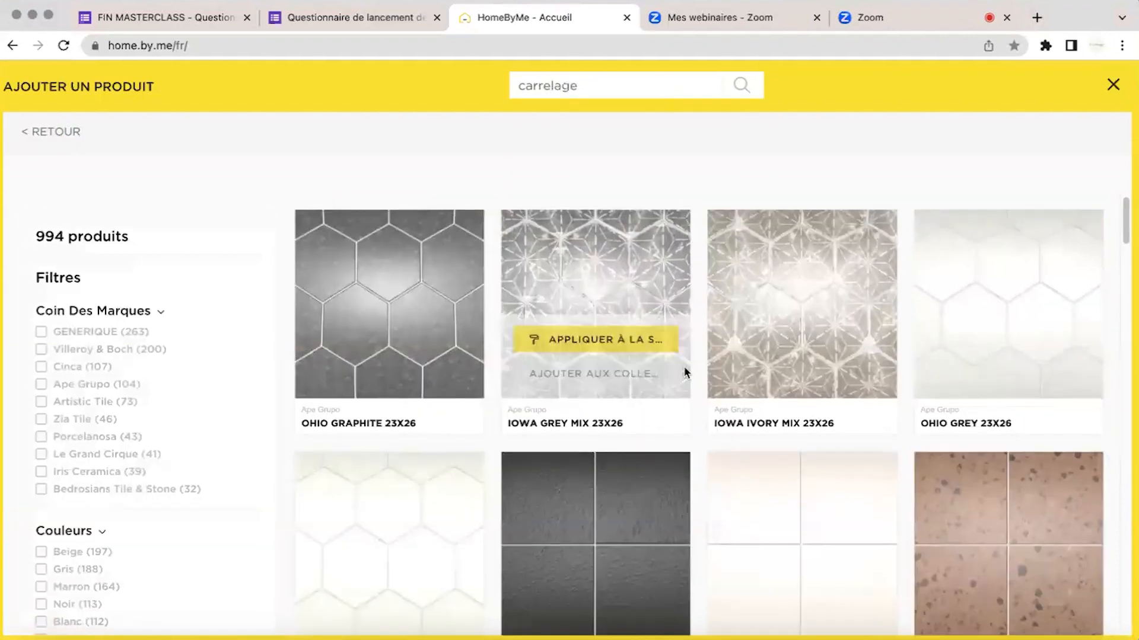
scroll(685, 372, "down", 5)
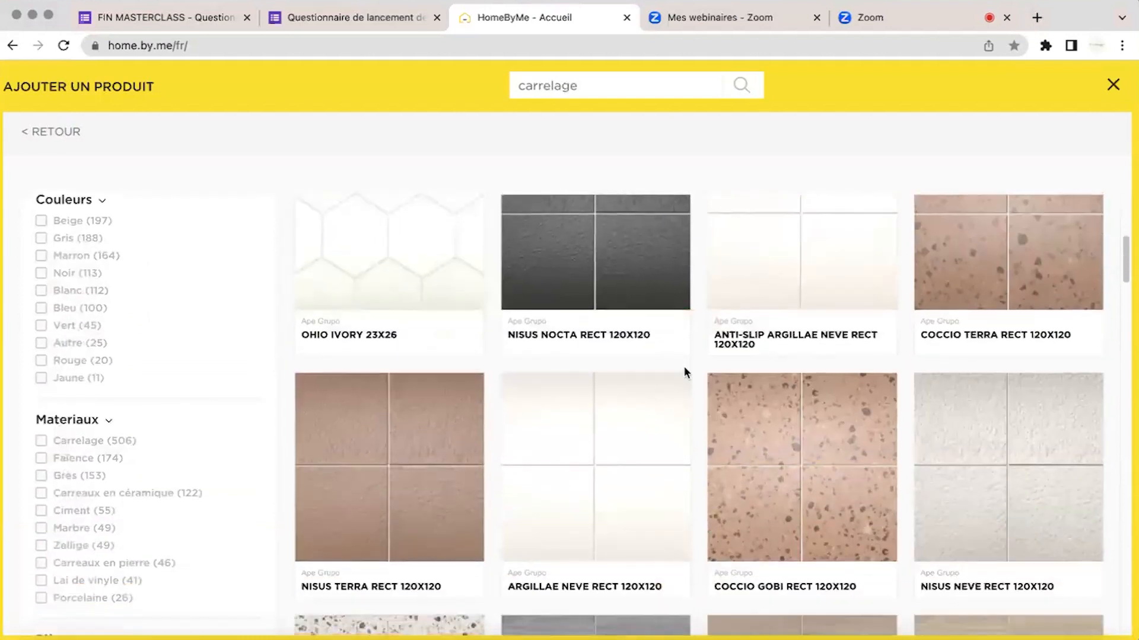
Filter the carrelage results by the colour Beige and look through the matching tiles.
mouse_move(441, 343)
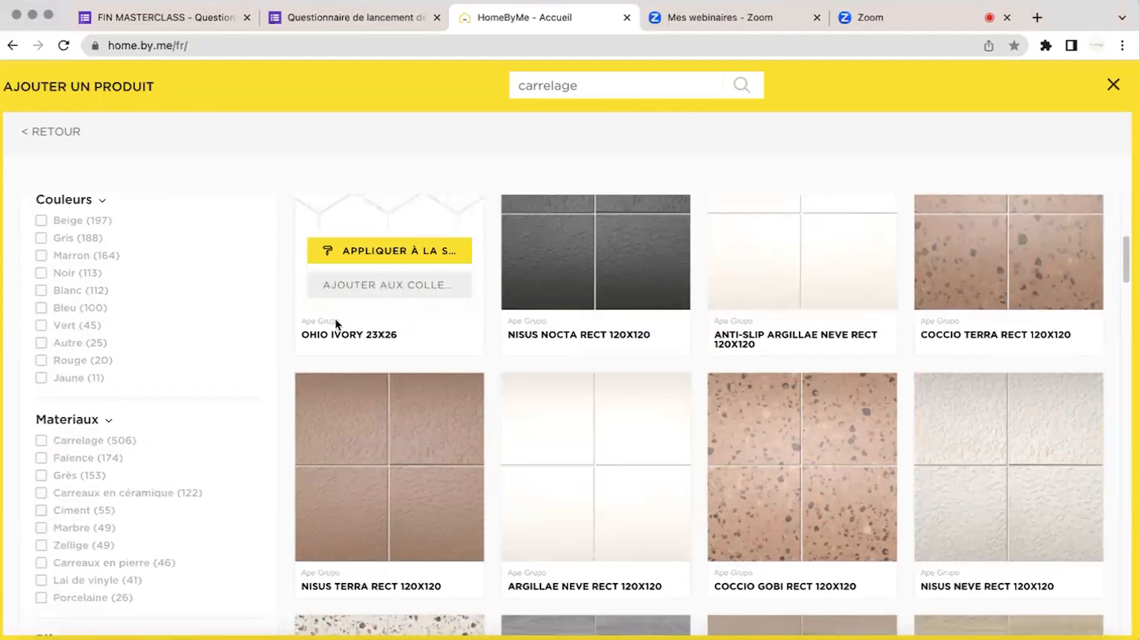
scroll(335, 318, "up", 2)
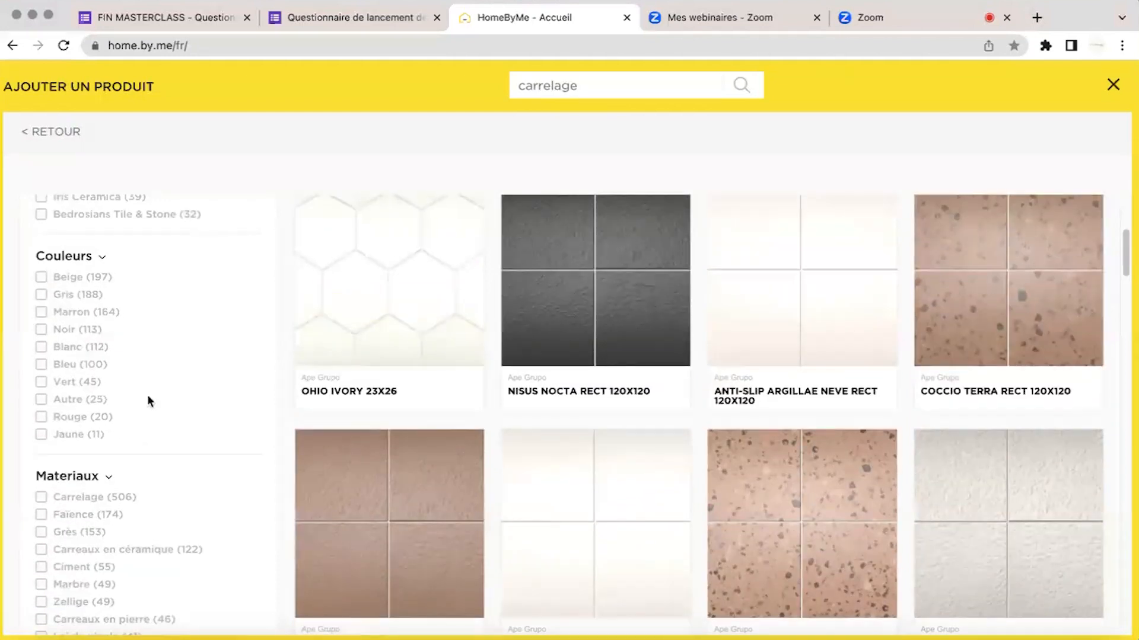
left_click(82, 278)
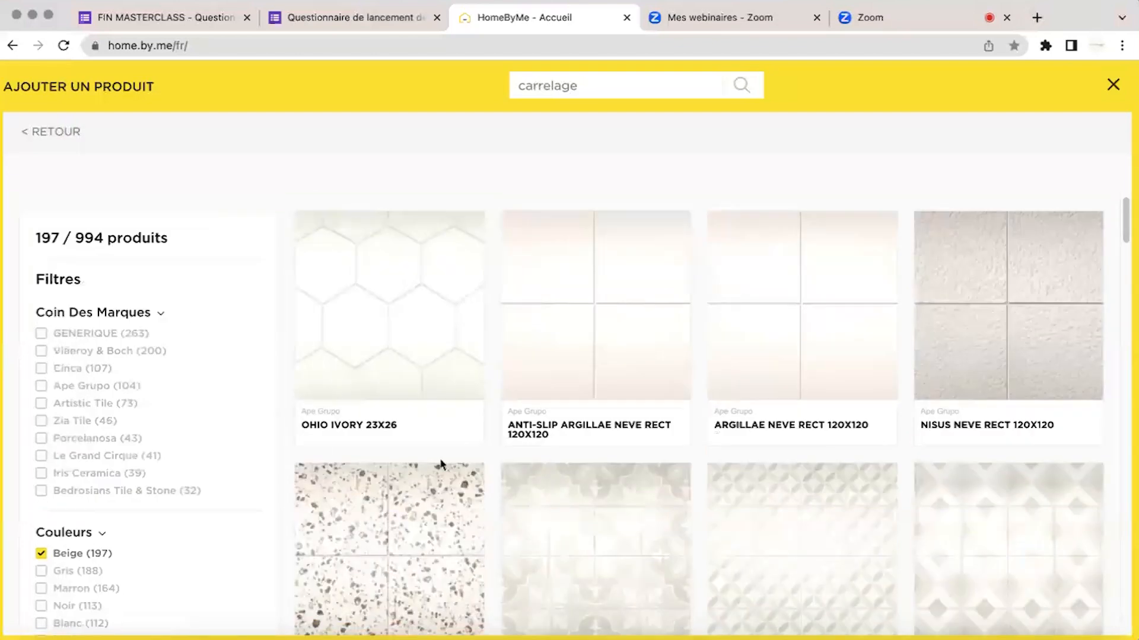
scroll(535, 492, "down", 8)
scroll(535, 493, "down", 20)
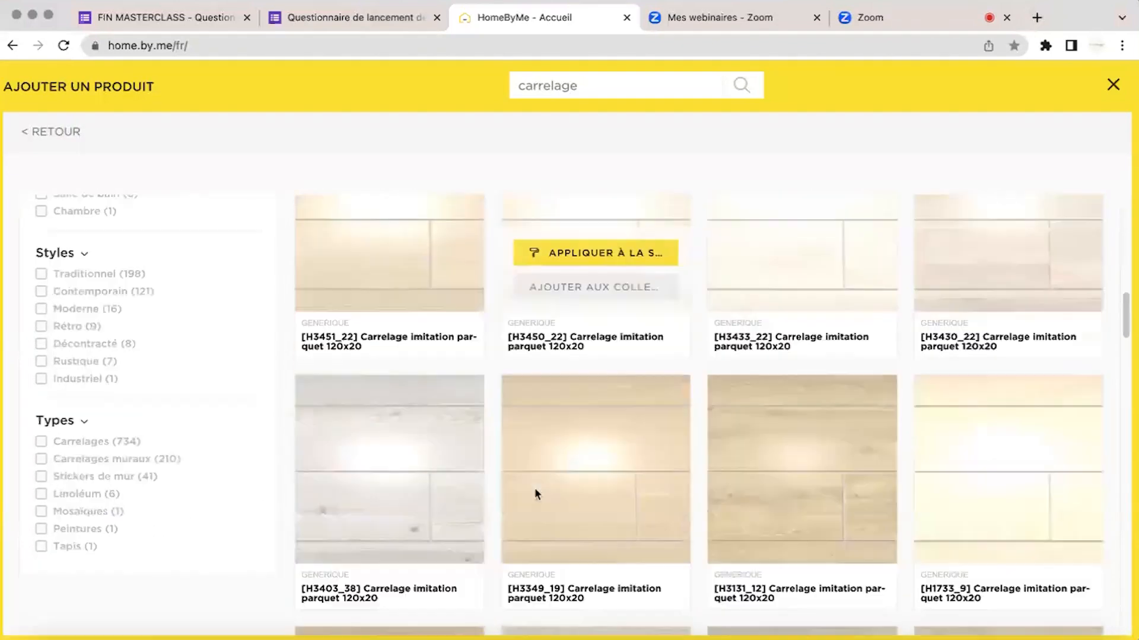
scroll(536, 490, "down", 20)
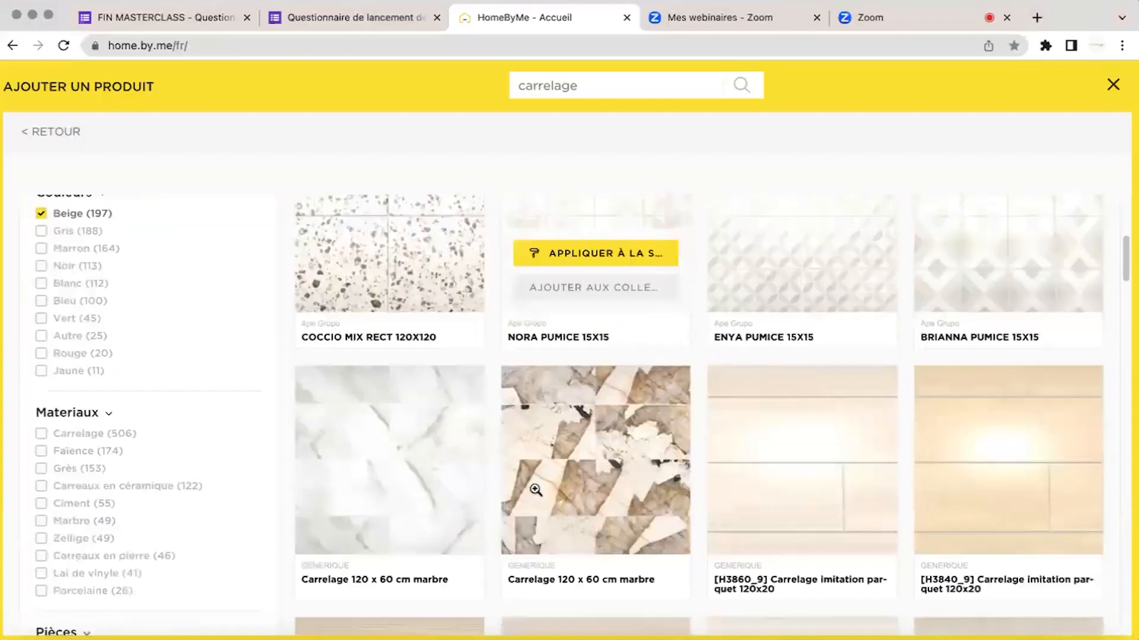
scroll(535, 490, "down", 15)
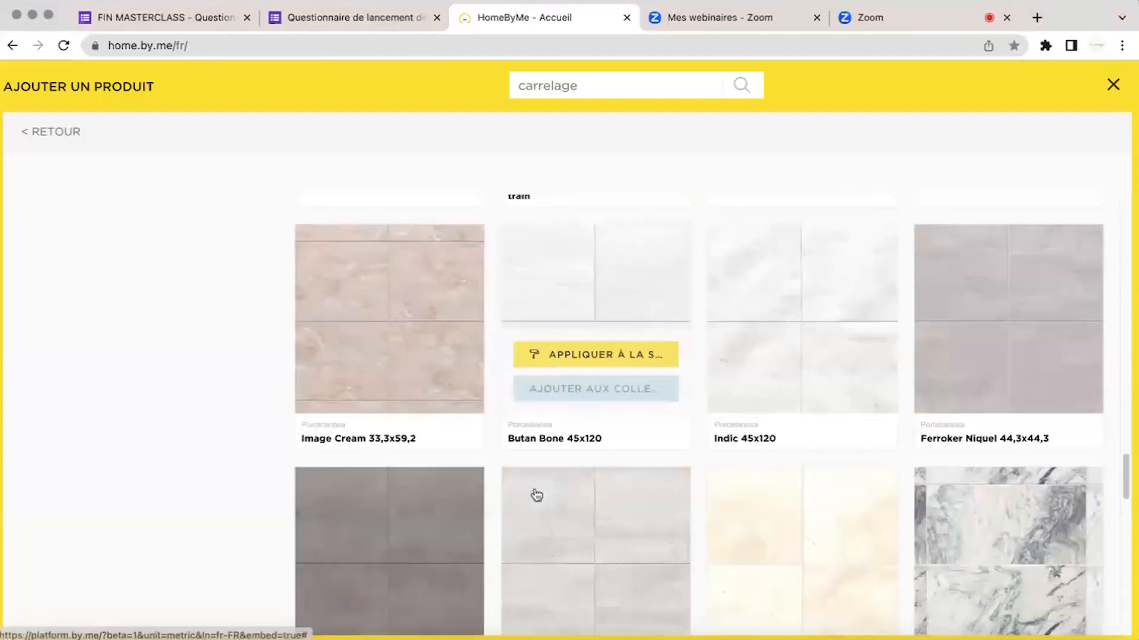
scroll(542, 481, "down", 3)
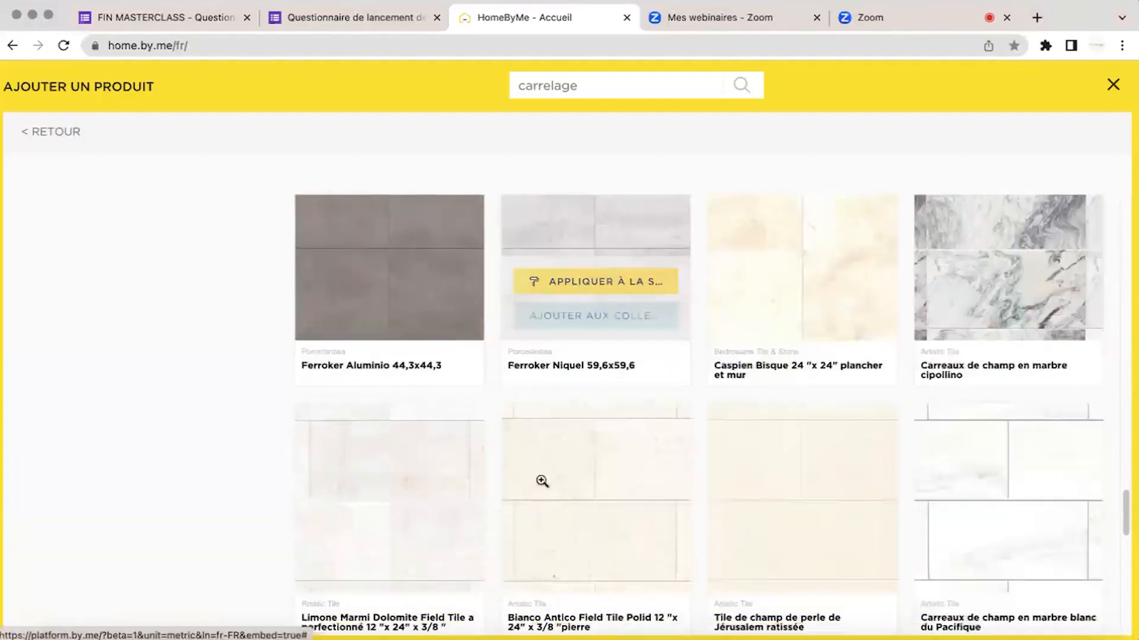
scroll(541, 482, "up", 10)
scroll(1094, 245, "up", 3)
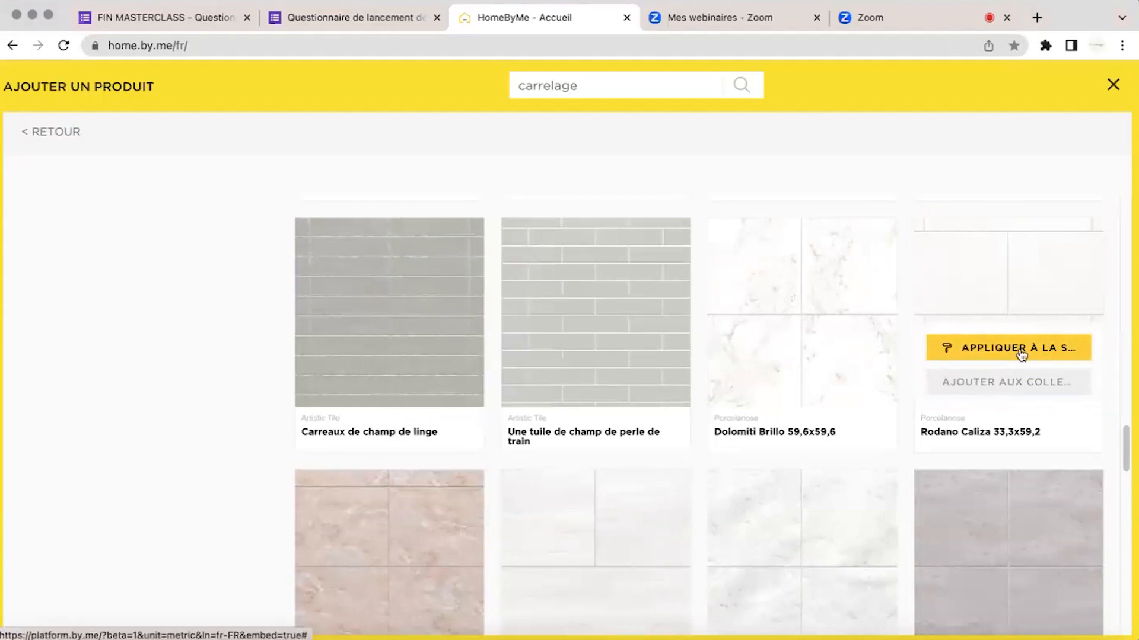
Apply the Porcelanosa tile Rodano Caliza 33,3x59,2 to the floor of the room with the black French window.
left_click(1018, 354)
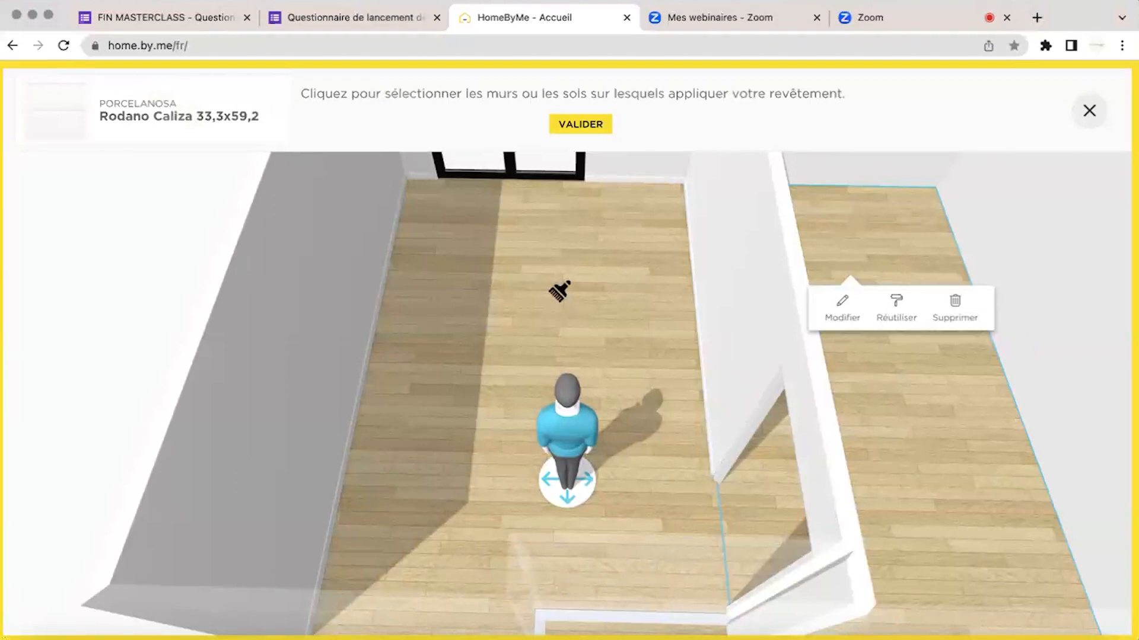
left_click(545, 277)
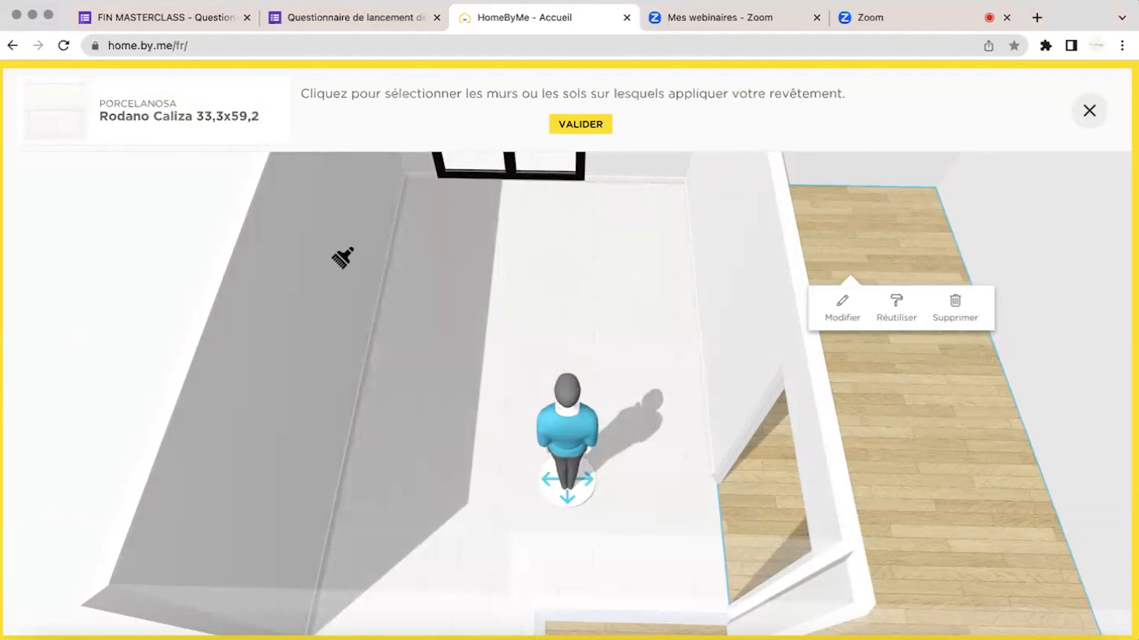
left_click(343, 257)
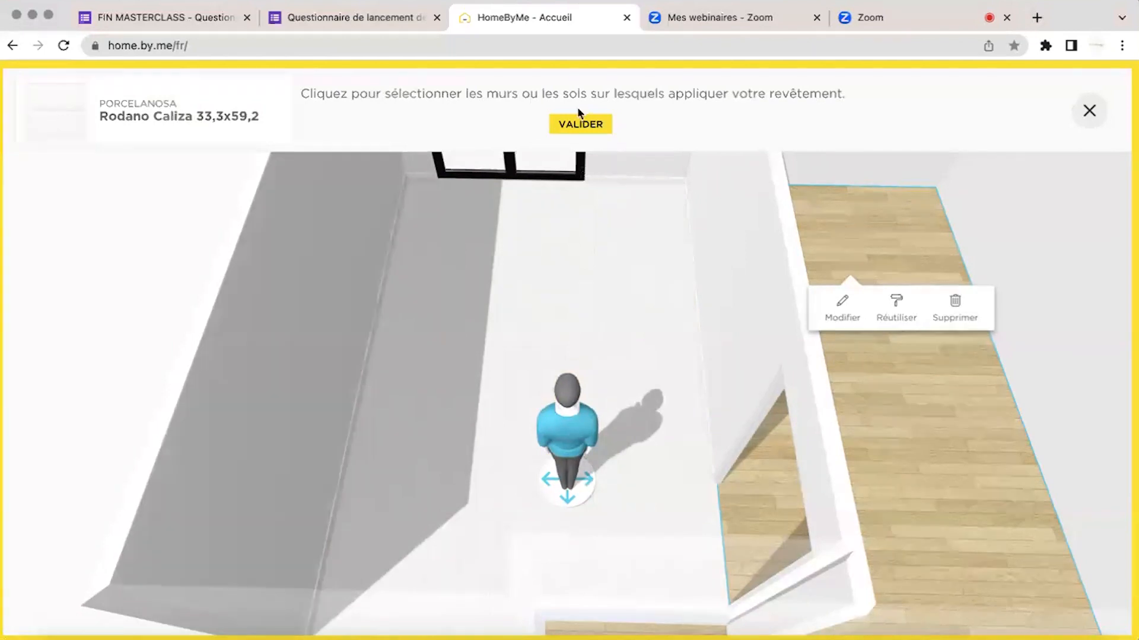
left_click(578, 124)
left_click_drag(466, 284, 553, 287)
left_click(554, 287)
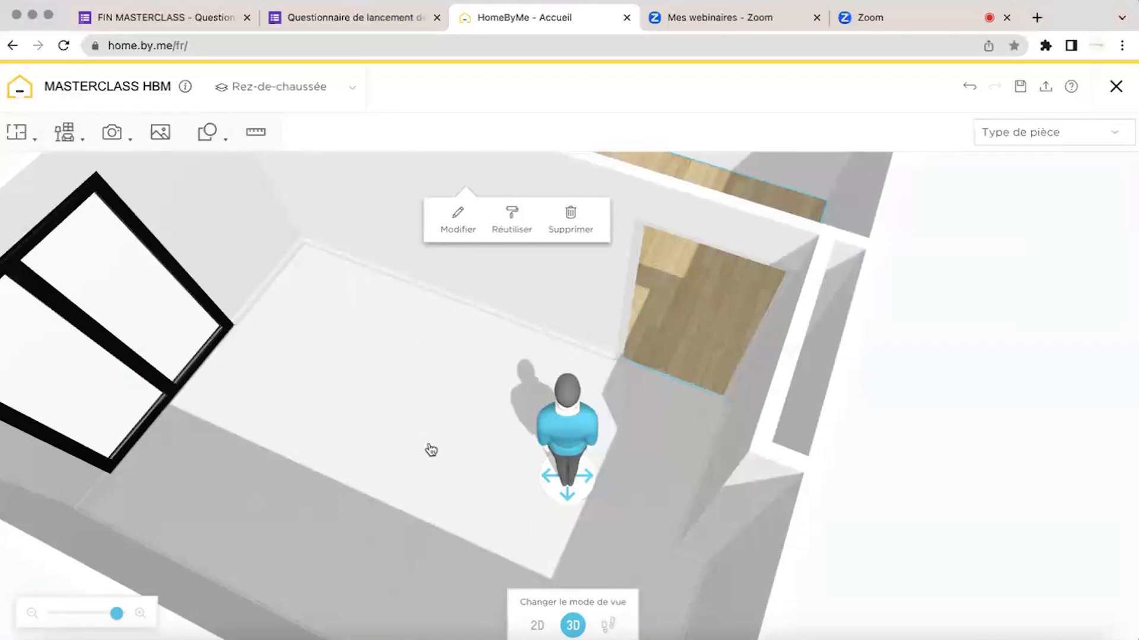
Search the catalogue for "parquet" and apply the [H3403_38] Parquet coupe de pierre lame de 14 cm to the same room's floor.
left_click(80, 140)
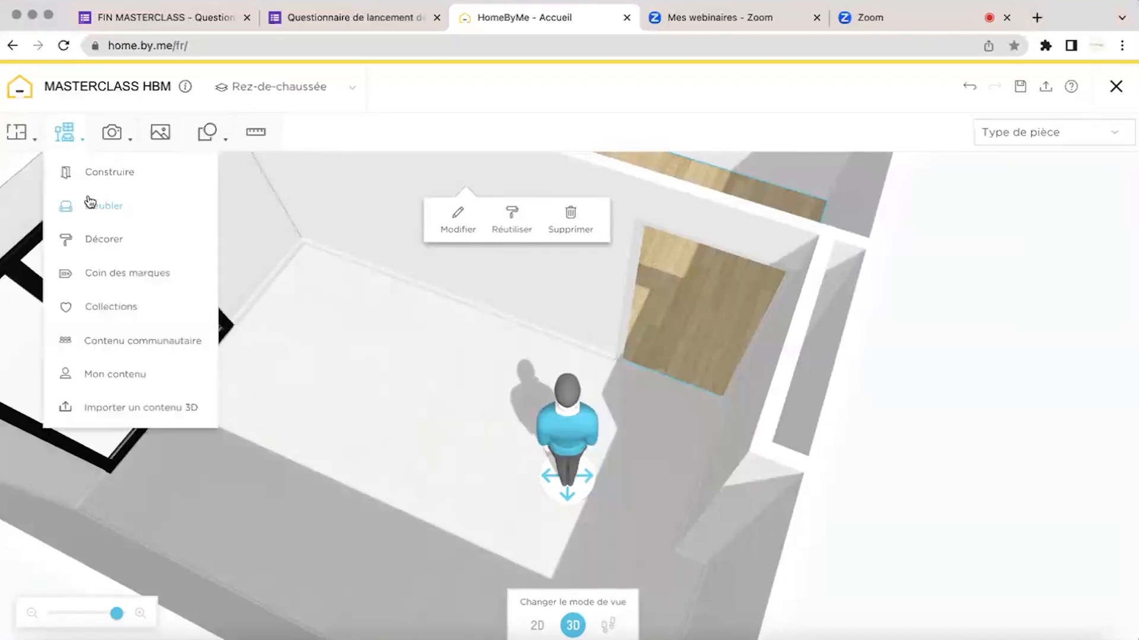
left_click(89, 203)
scroll(721, 403, "down", 10)
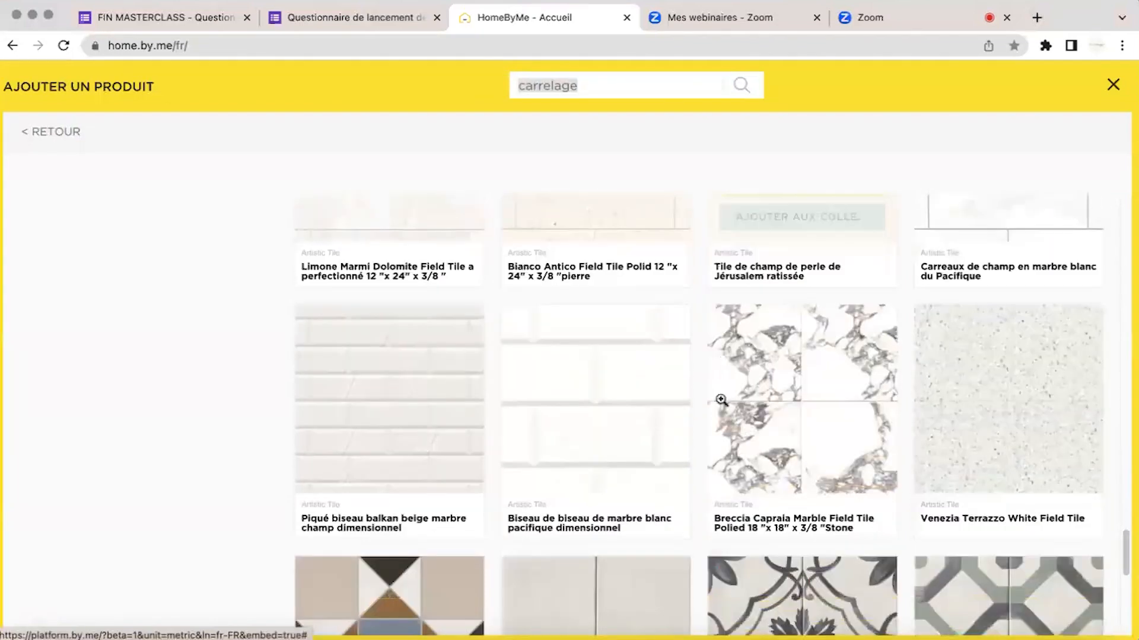
type("parq")
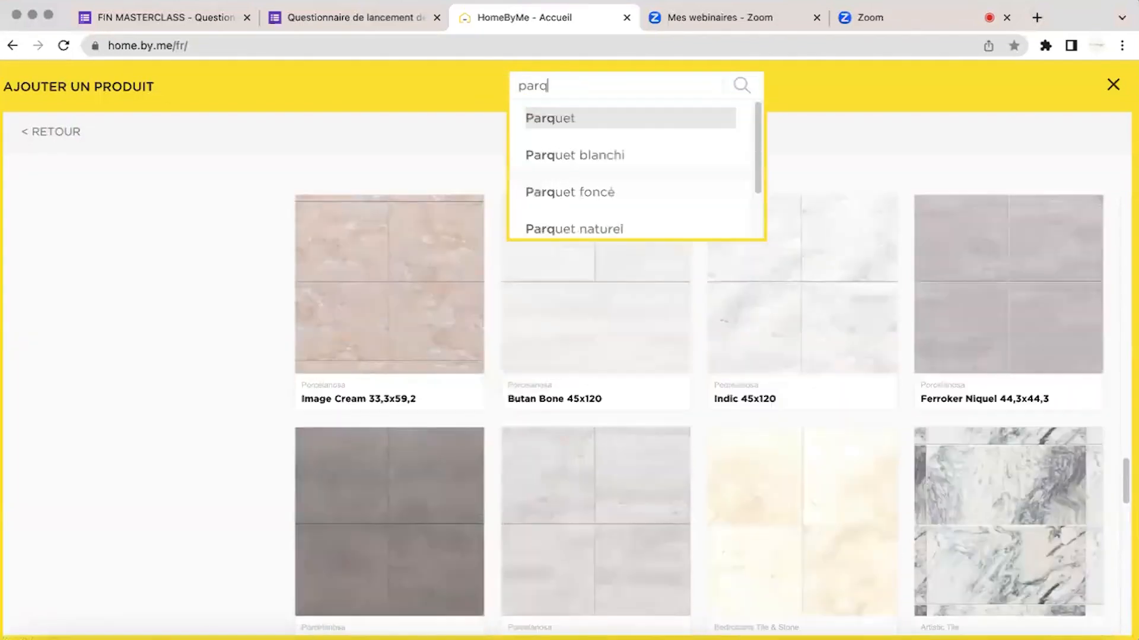
type("uet")
key("Return")
scroll(793, 408, "down", 6)
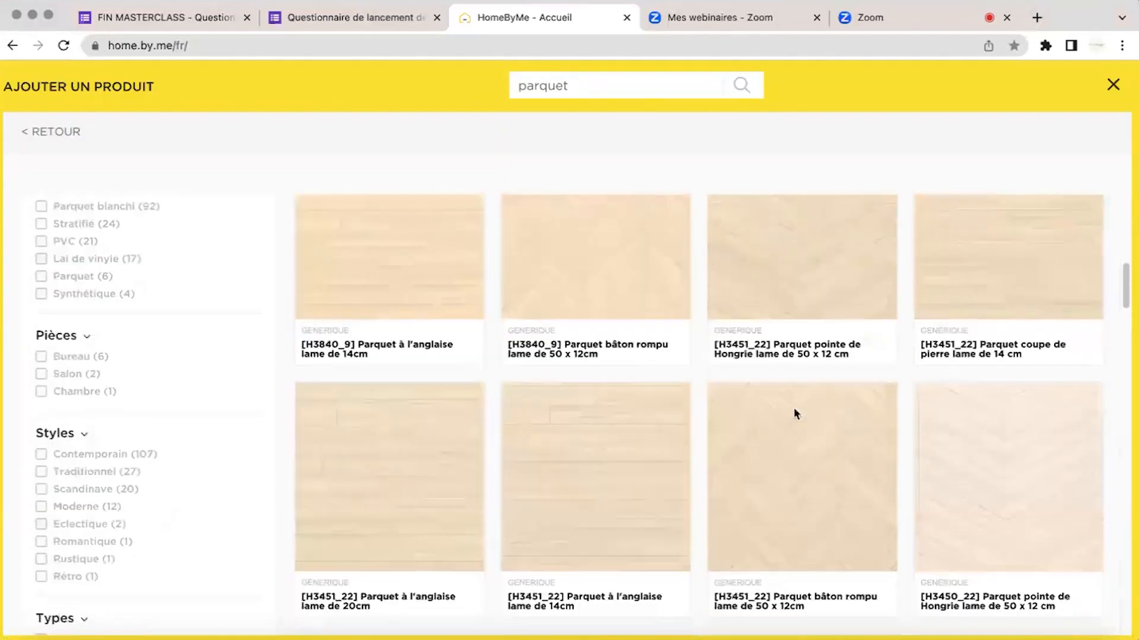
scroll(794, 409, "down", 10)
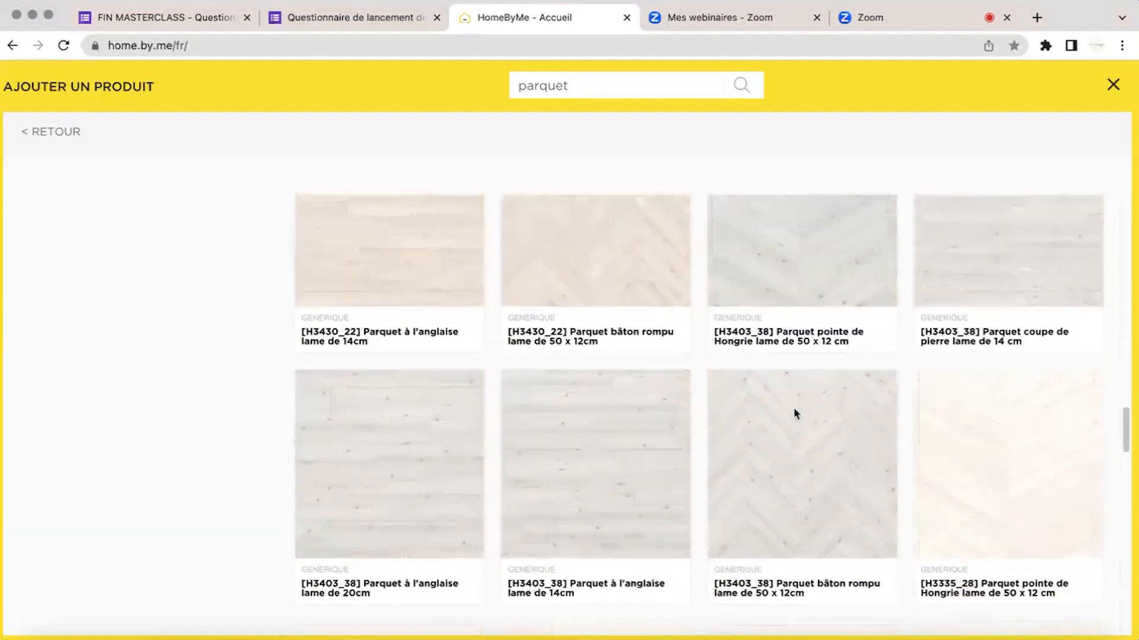
left_click(1010, 395)
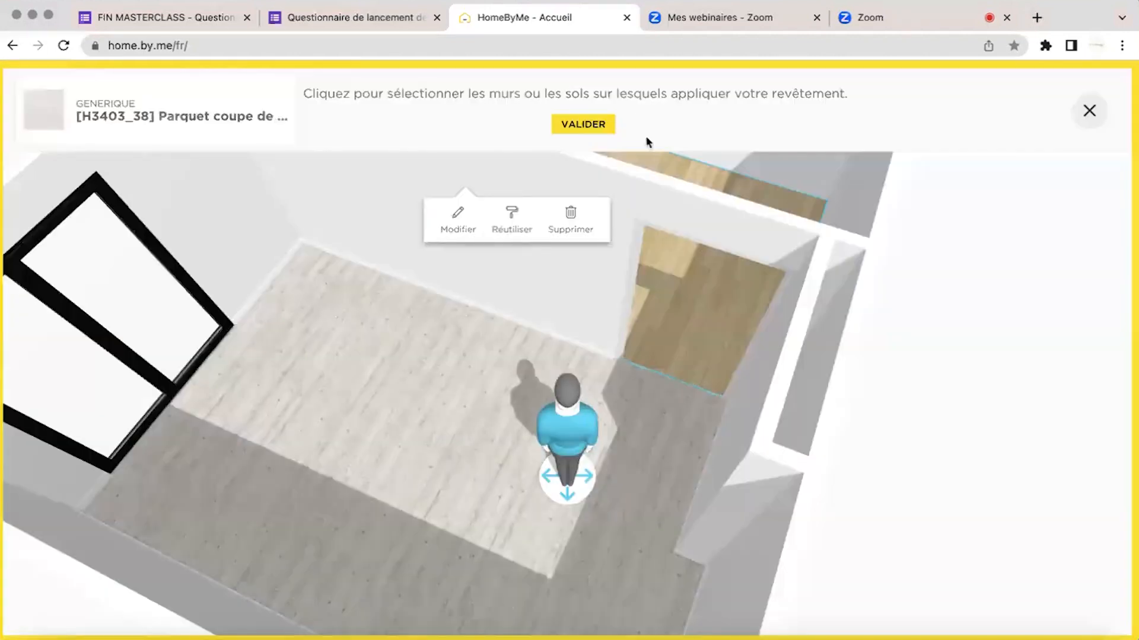
left_click(584, 126)
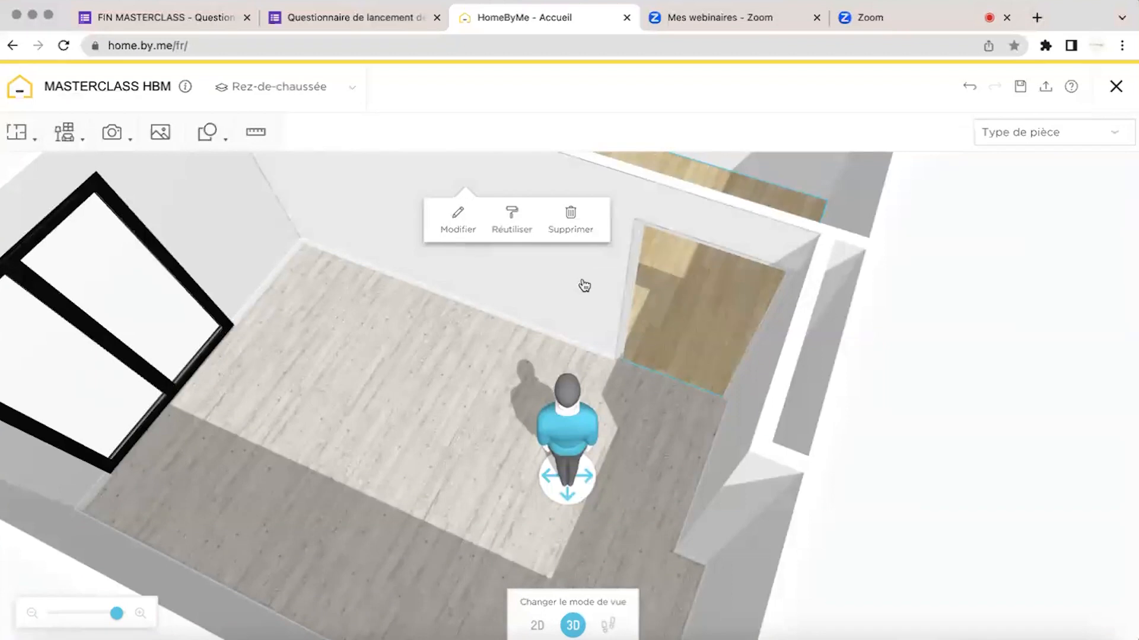
Open the parquet floor's material settings and rotate the planks to 90°.
left_click_drag(581, 285, 618, 288)
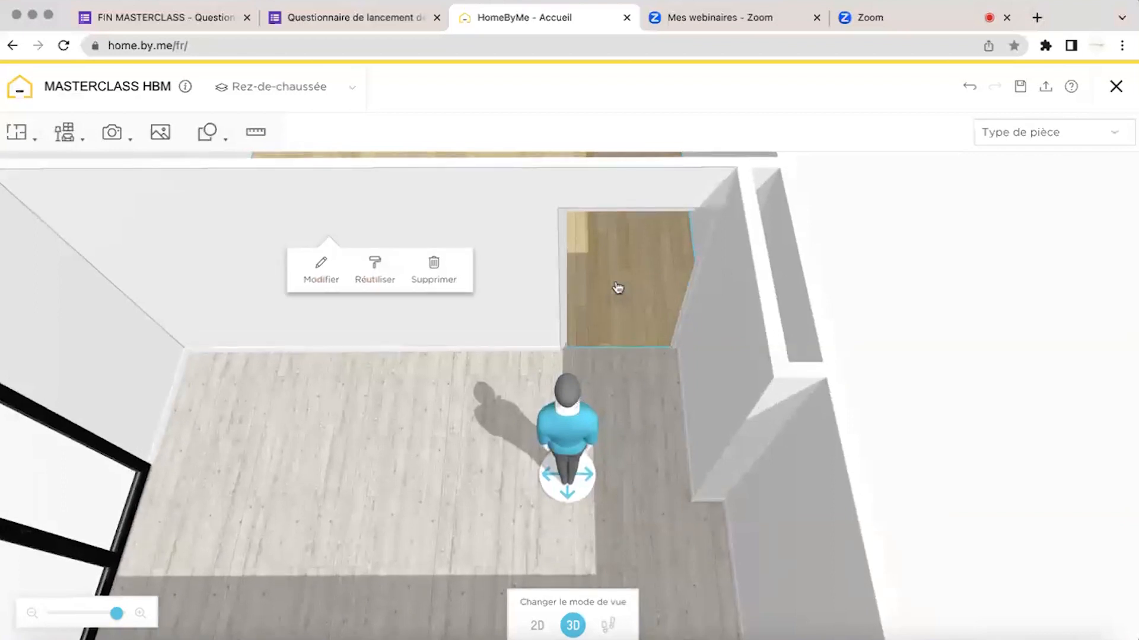
left_click_drag(518, 396, 407, 413)
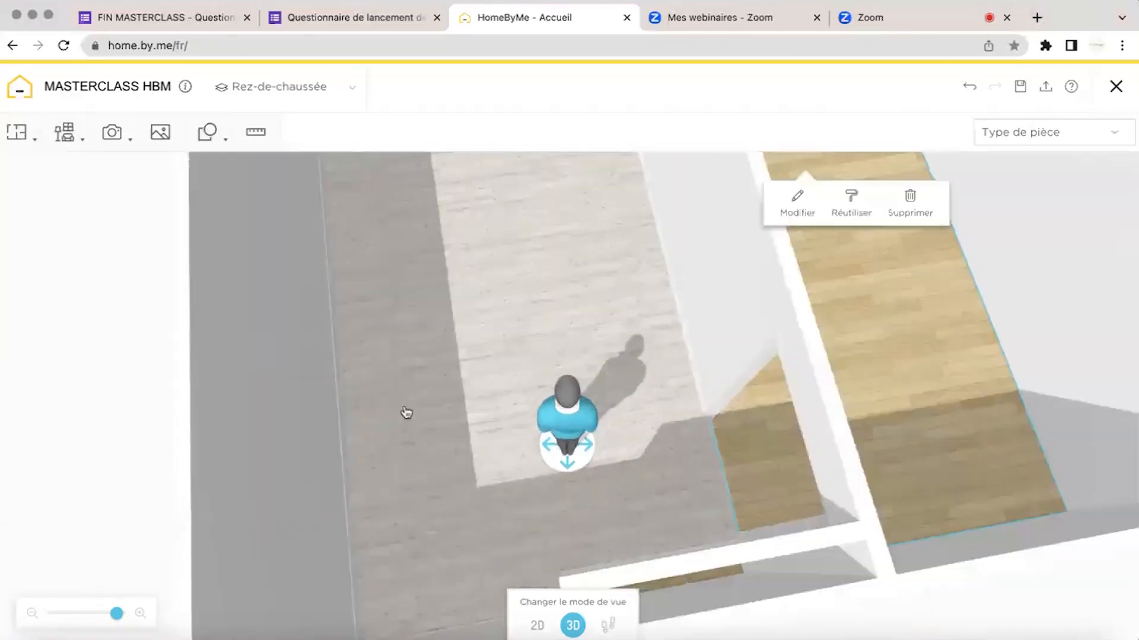
mouse_move(568, 420)
left_click_drag(568, 419, 533, 356)
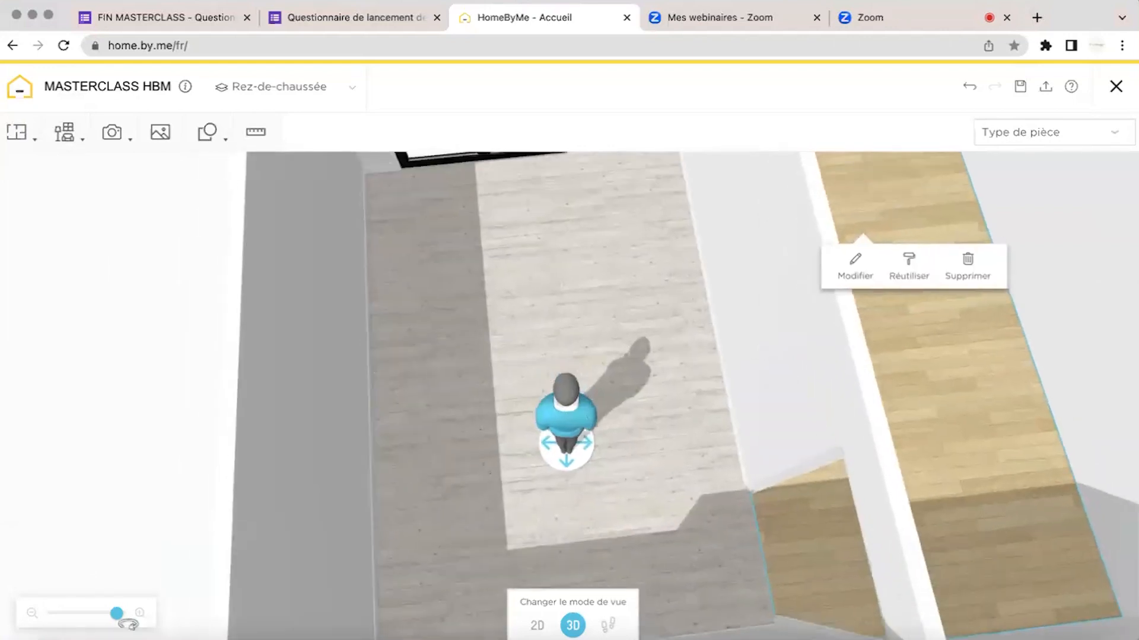
left_click_drag(118, 615, 125, 614)
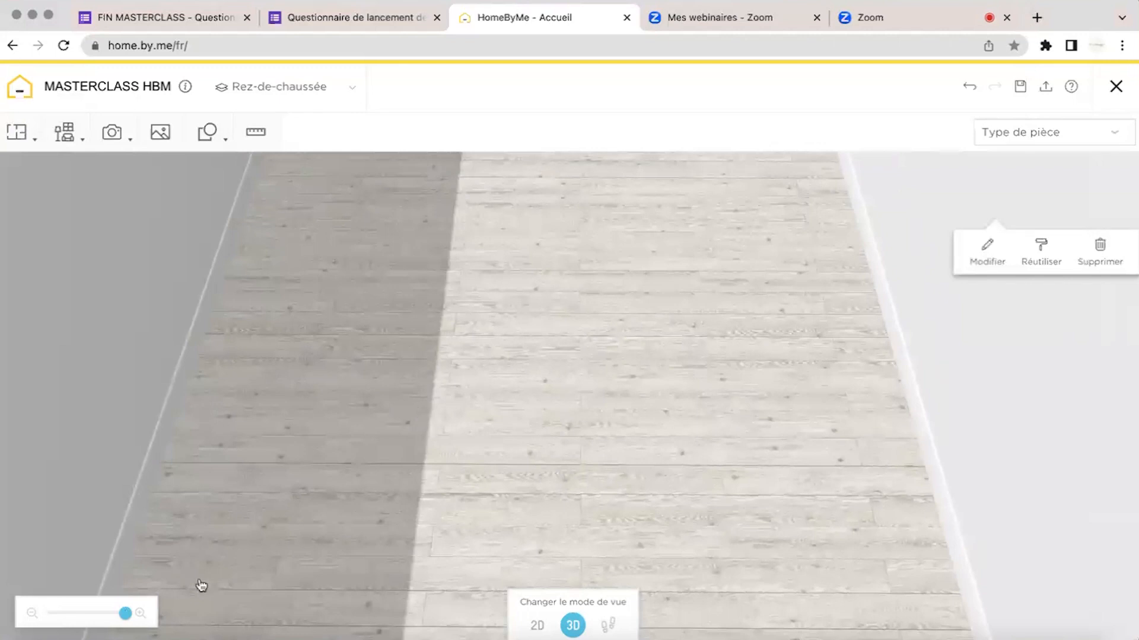
left_click_drag(126, 613, 115, 613)
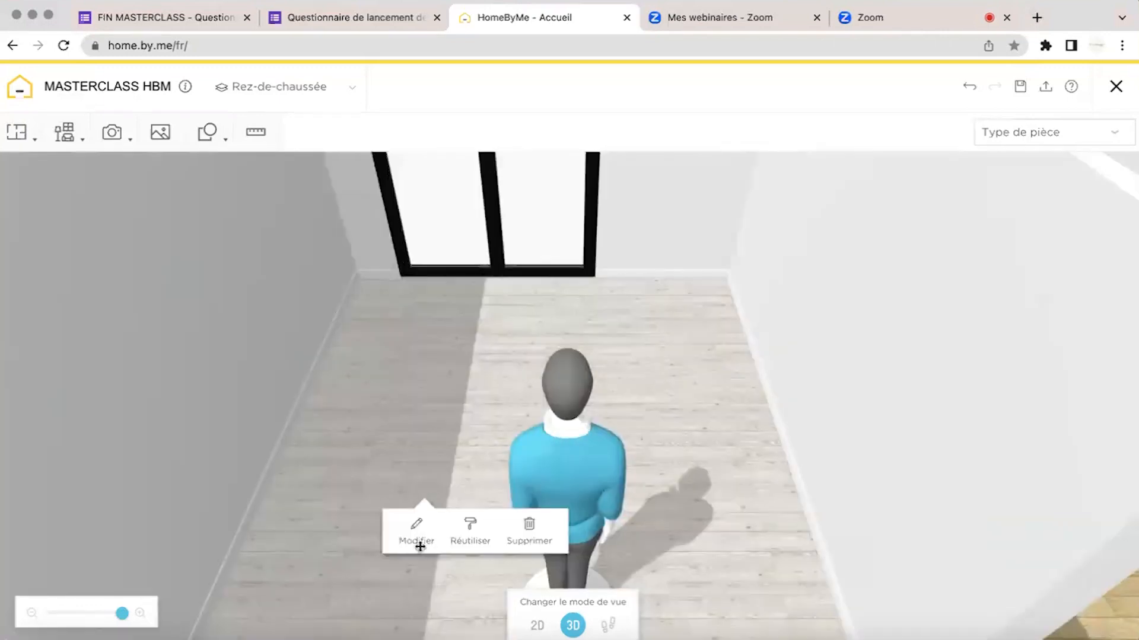
left_click(419, 537)
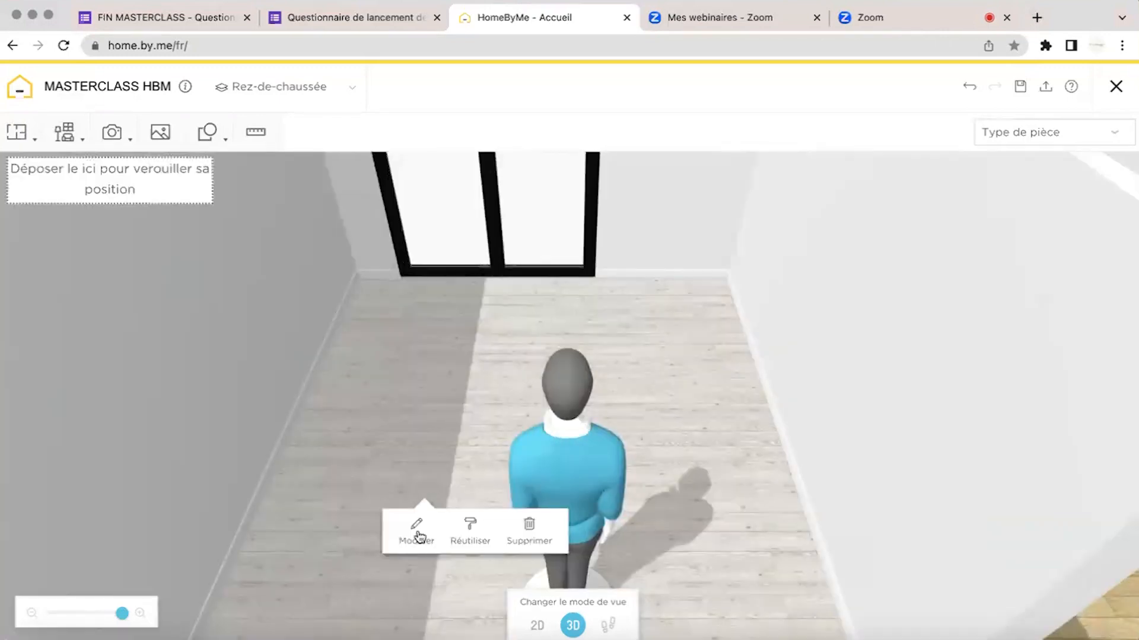
left_click(951, 617)
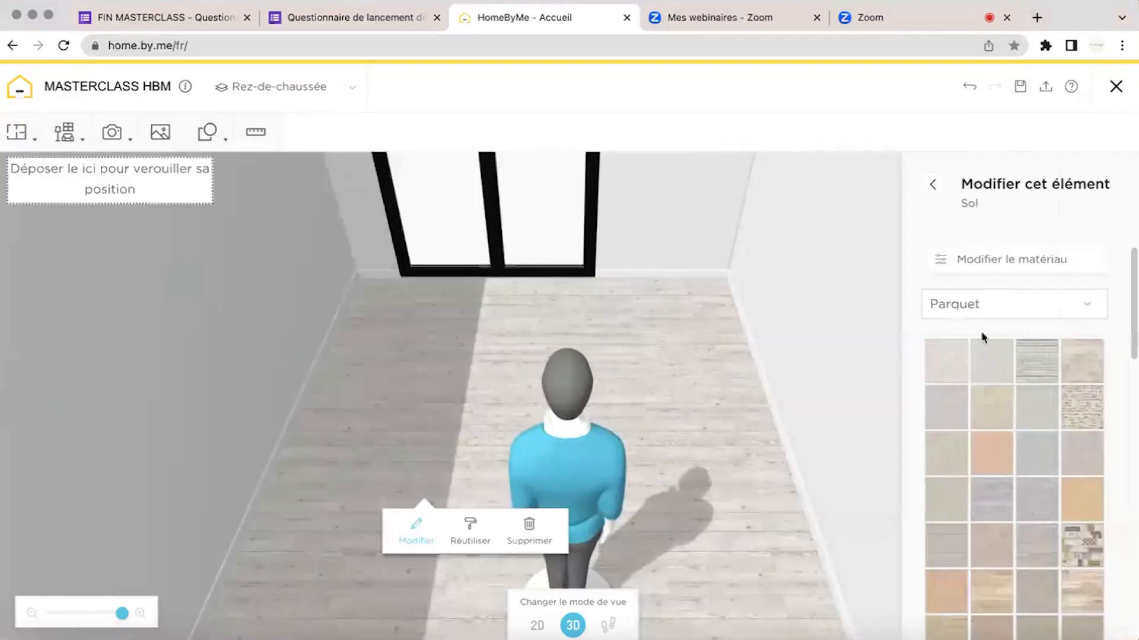
left_click(994, 261)
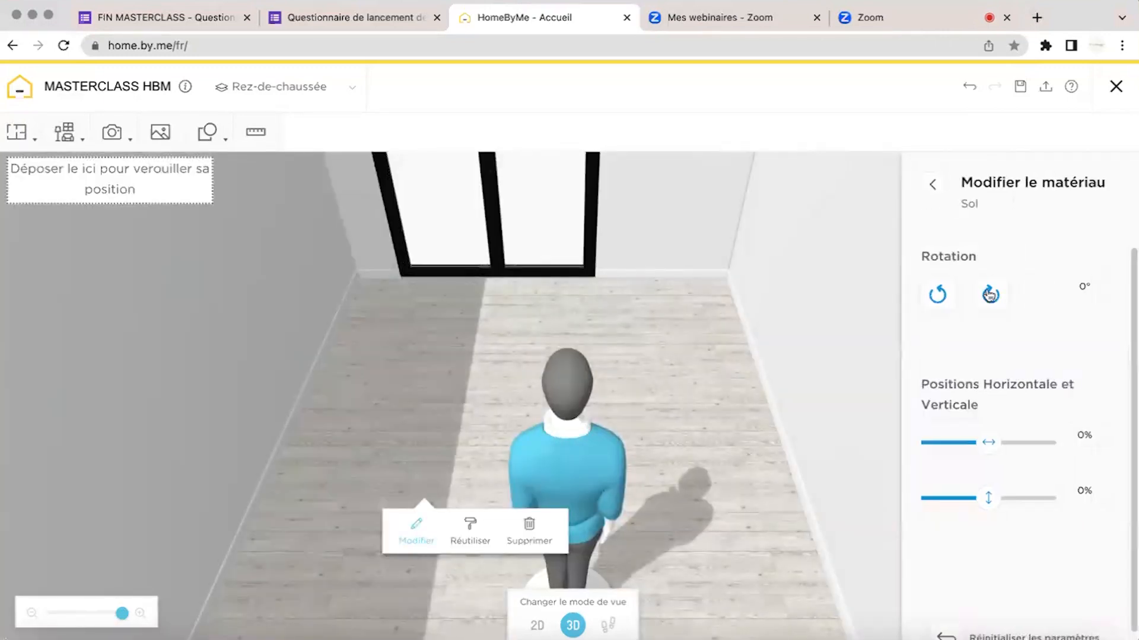
left_click(989, 295)
left_click(935, 296)
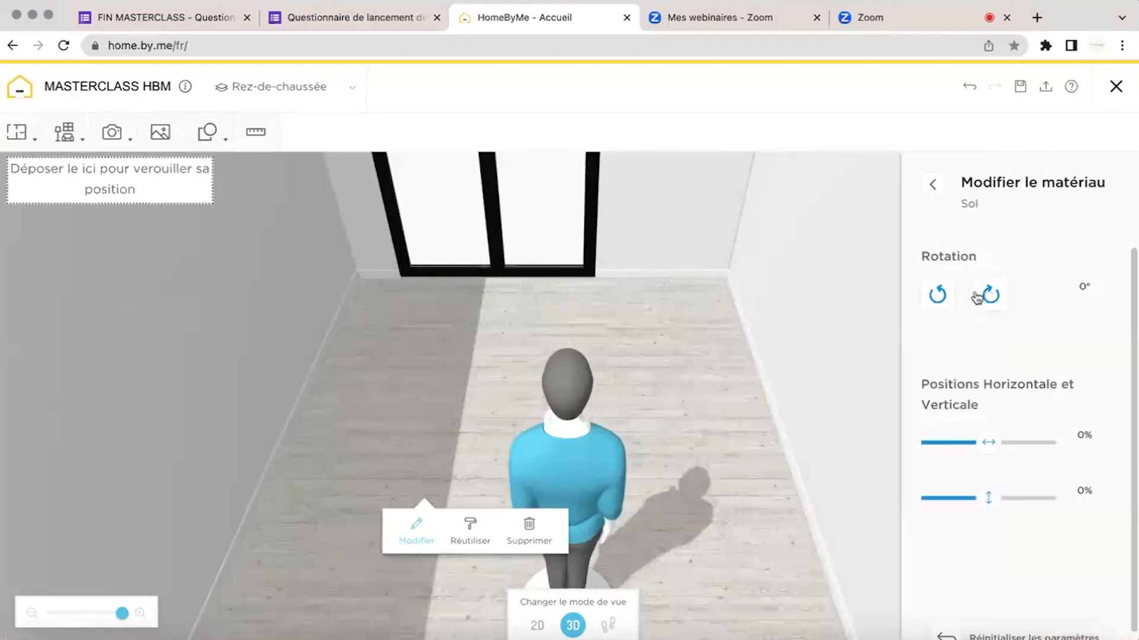
left_click(991, 296)
left_click(937, 296)
left_click(990, 297)
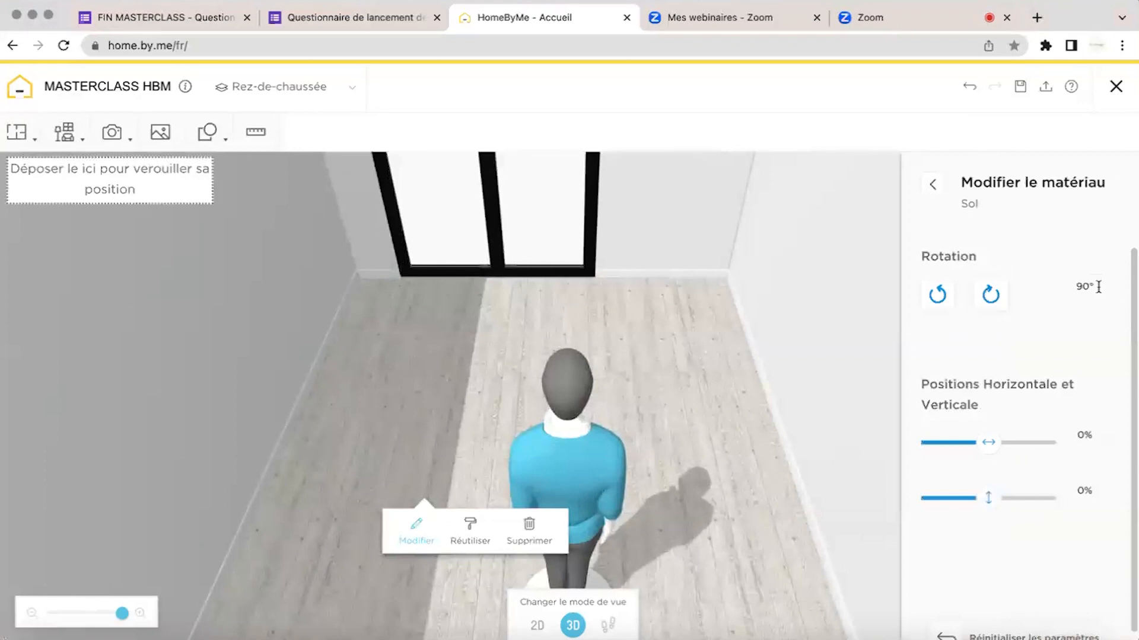
Set the parquet's rotation to 45° to try a diagonal laying direction.
left_click(1064, 291)
type("45")
key("Return")
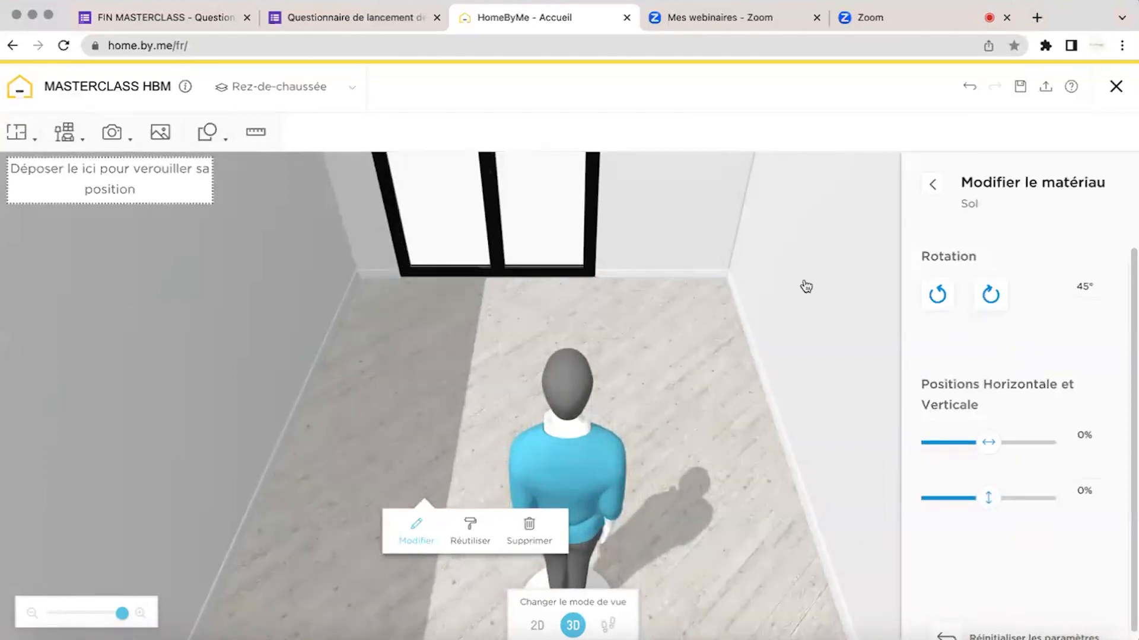
mouse_move(668, 360)
left_mouse_down()
mouse_move(669, 408)
mouse_move(671, 379)
left_mouse_up()
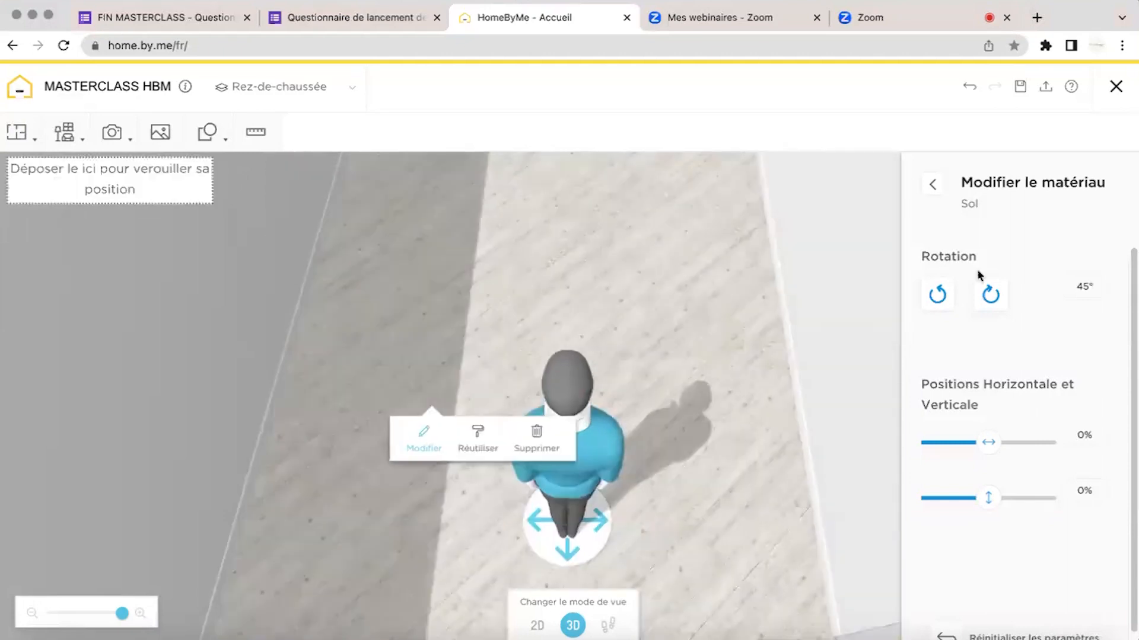
Set the parquet's rotation to 90° and shift its pattern to 5% horizontally and -37% vertically.
left_click(1086, 289)
type("90")
key("Return")
mouse_move(990, 454)
left_mouse_down()
mouse_move(1049, 448)
mouse_move(973, 448)
mouse_move(1049, 449)
mouse_move(982, 451)
mouse_move(993, 451)
left_mouse_up()
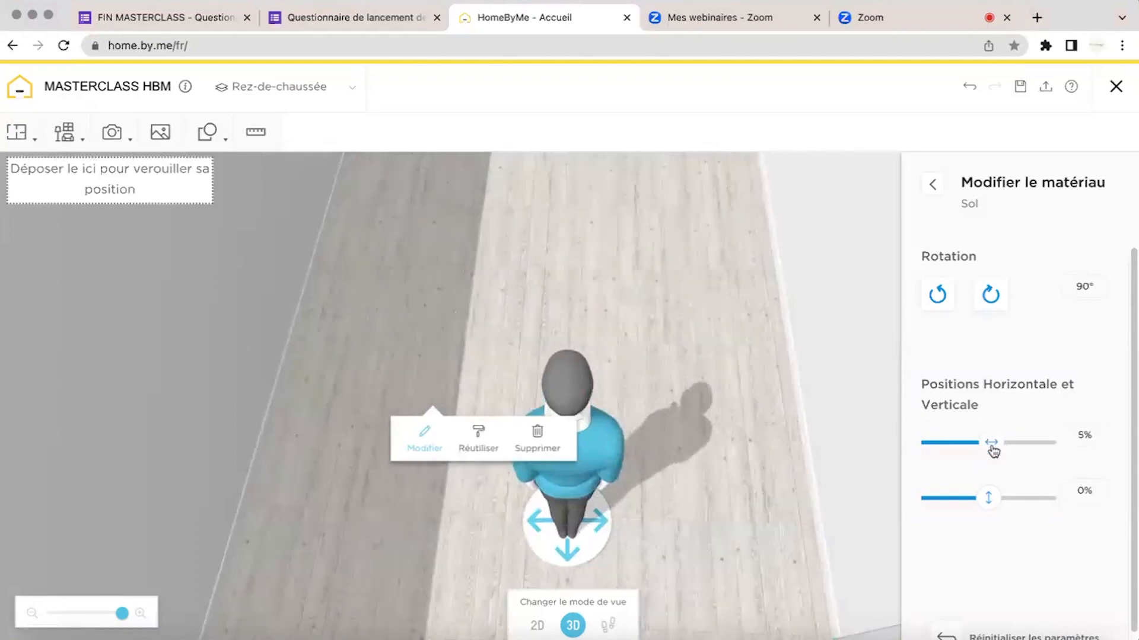
mouse_move(988, 504)
left_mouse_down()
mouse_move(968, 501)
mouse_move(1006, 506)
mouse_move(968, 504)
left_mouse_up()
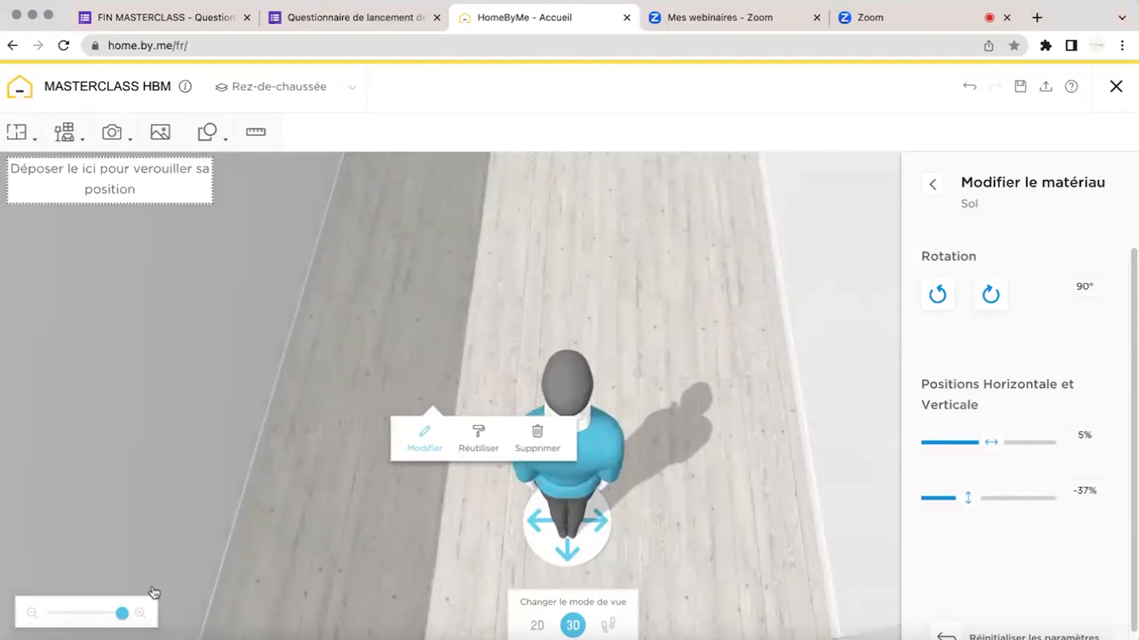
left_click_drag(123, 616, 117, 614)
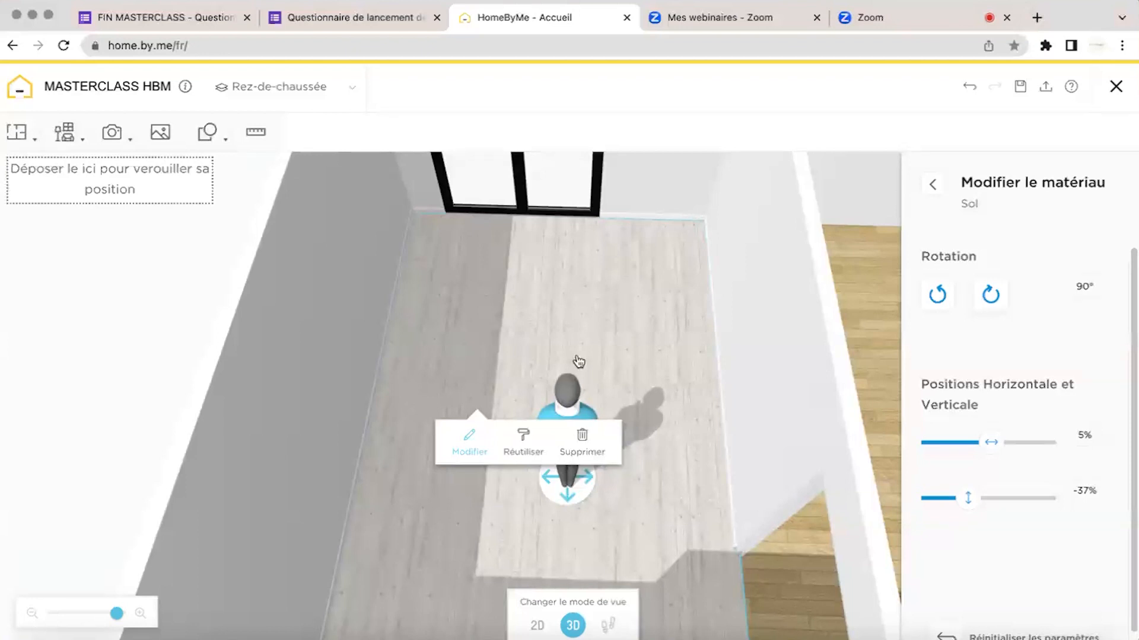
left_click_drag(745, 239, 759, 252)
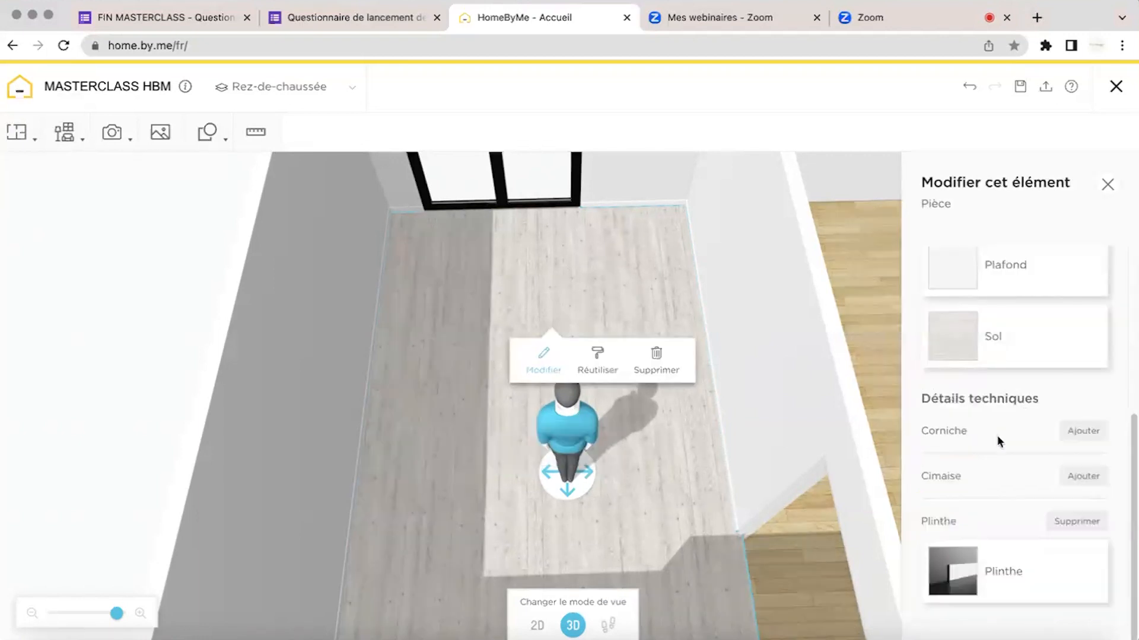
Reuse the [H3403_38] Parquet coupe de pierre floor finish on the adjoining room beyond the interior opening.
left_click(161, 264)
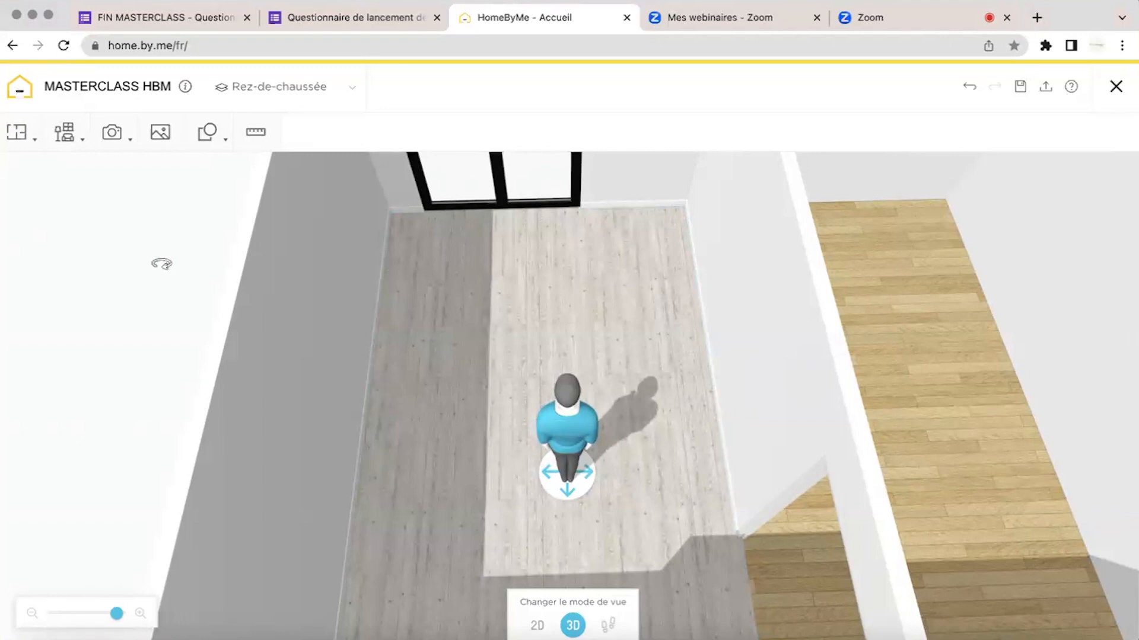
left_click_drag(161, 264, 590, 310)
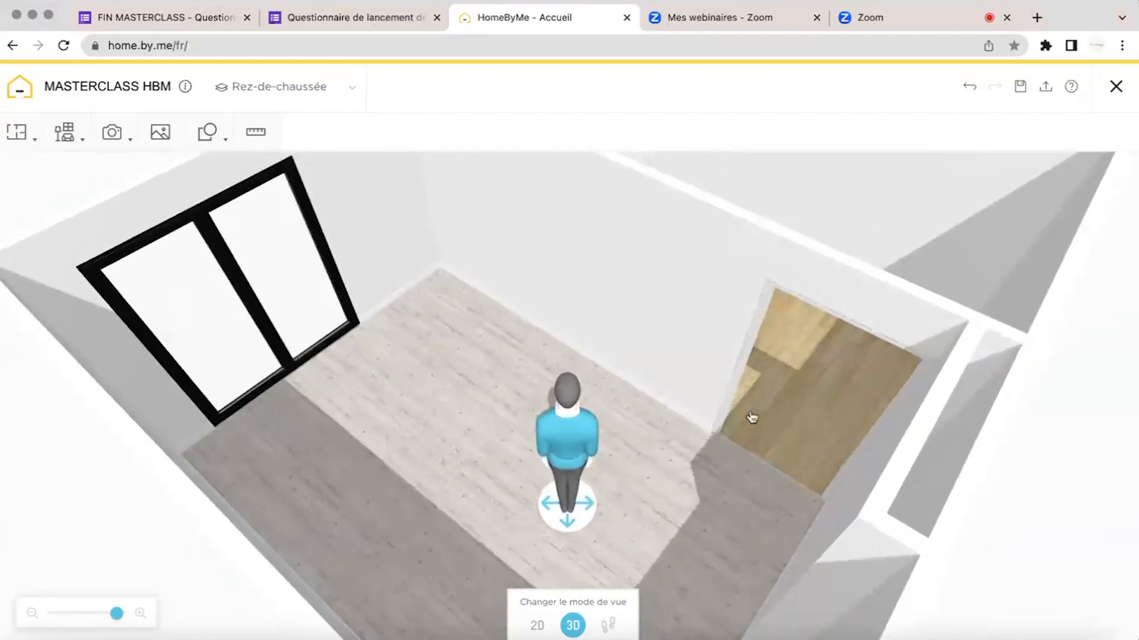
left_click(64, 132)
left_click(657, 515)
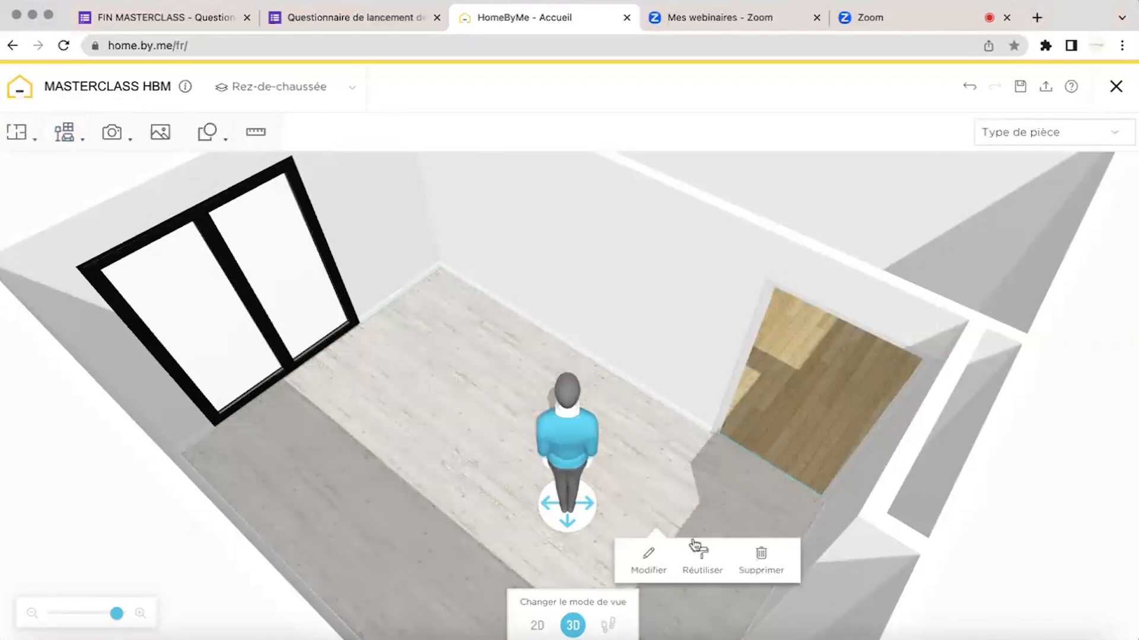
left_click(712, 572)
left_click(823, 382)
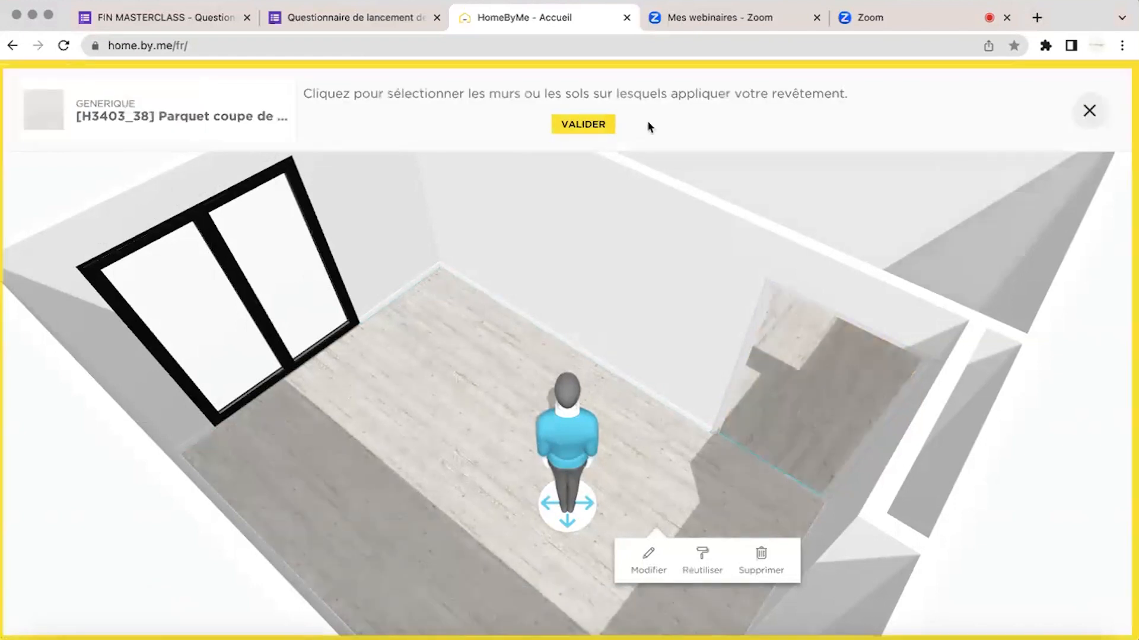
left_click(592, 123)
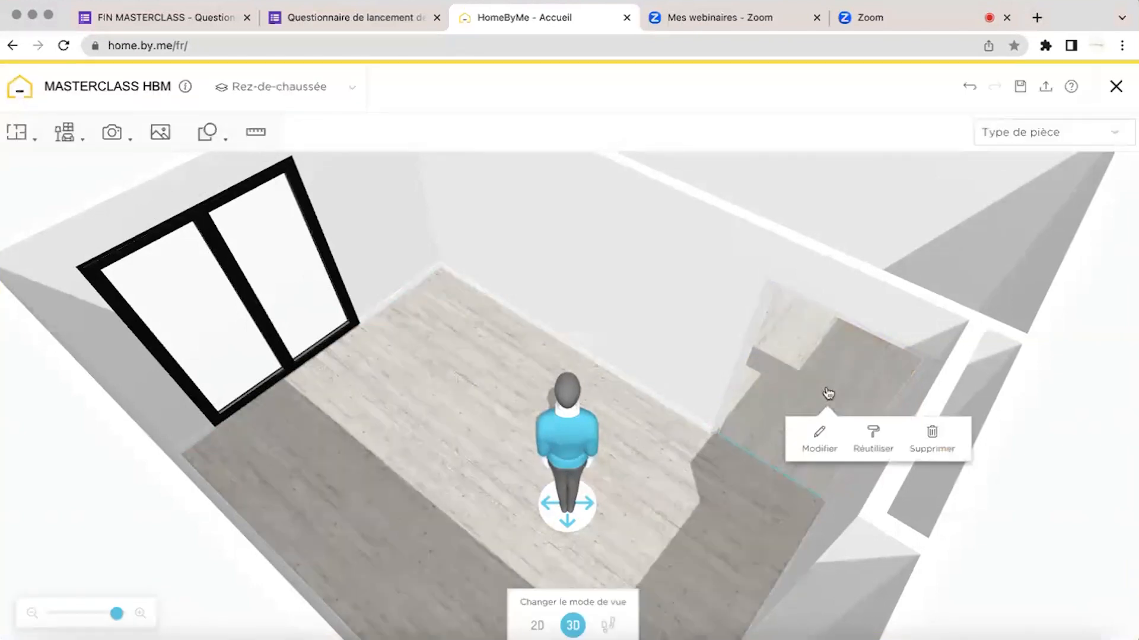
Rotate the adjoining room's parquet to -90° in its floor material settings and inspect how the planks align between the rooms.
left_click(819, 432)
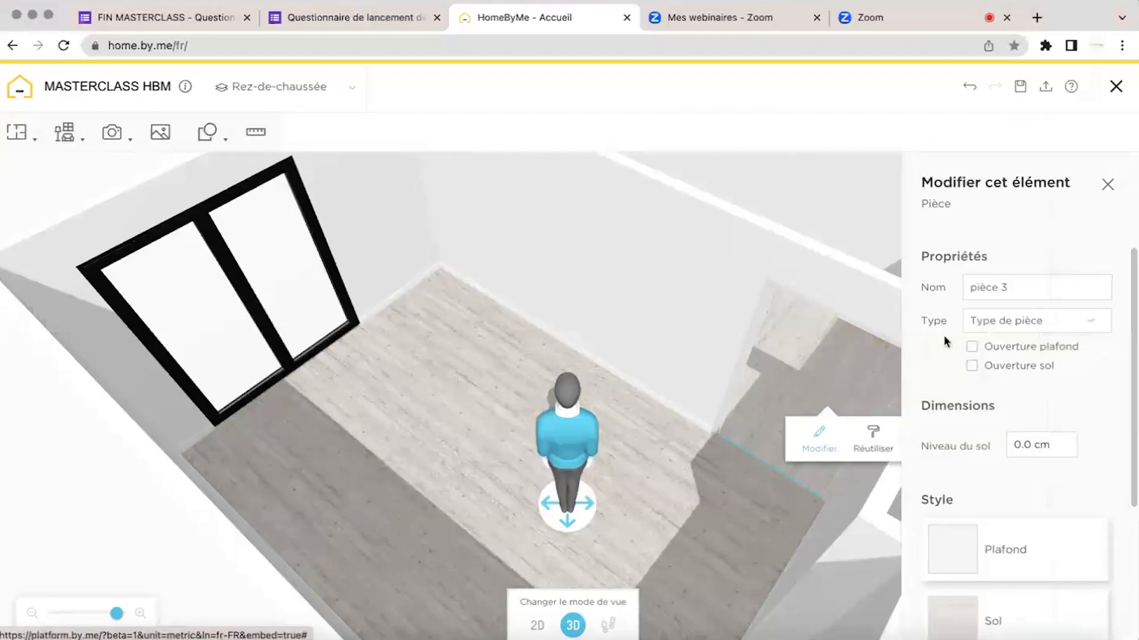
left_click(956, 609)
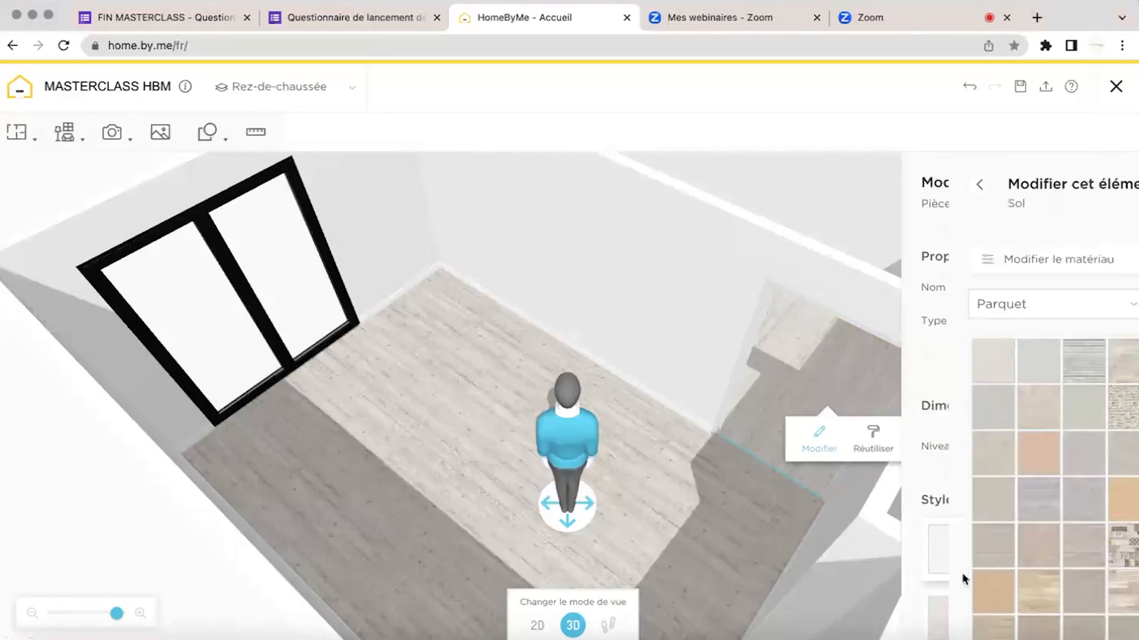
left_click(1054, 261)
left_click(990, 294)
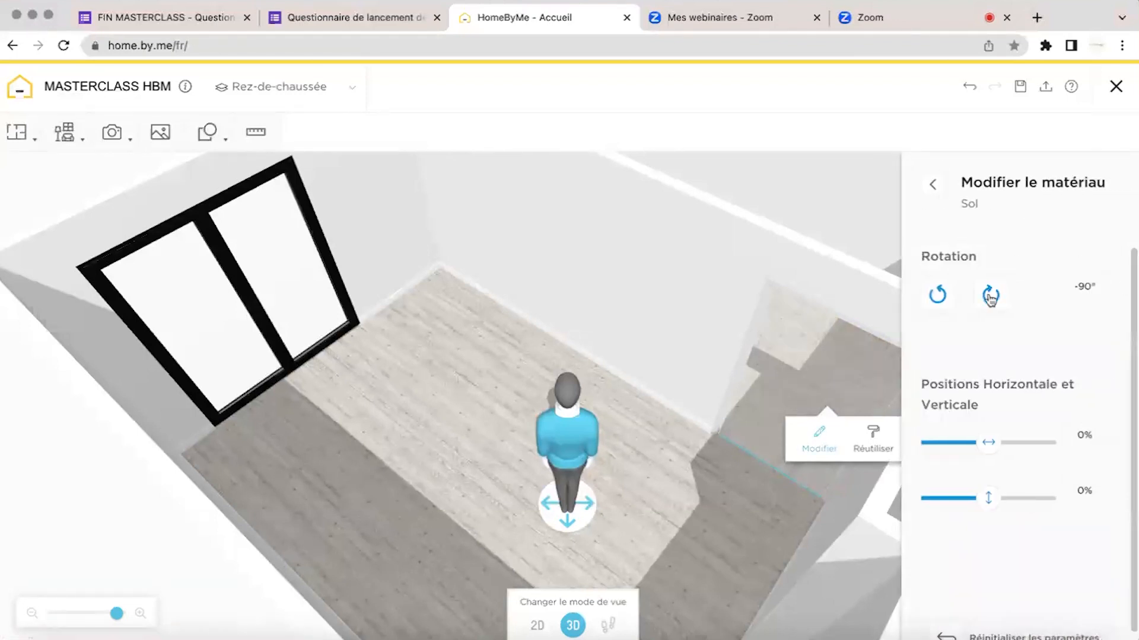
left_click(107, 501)
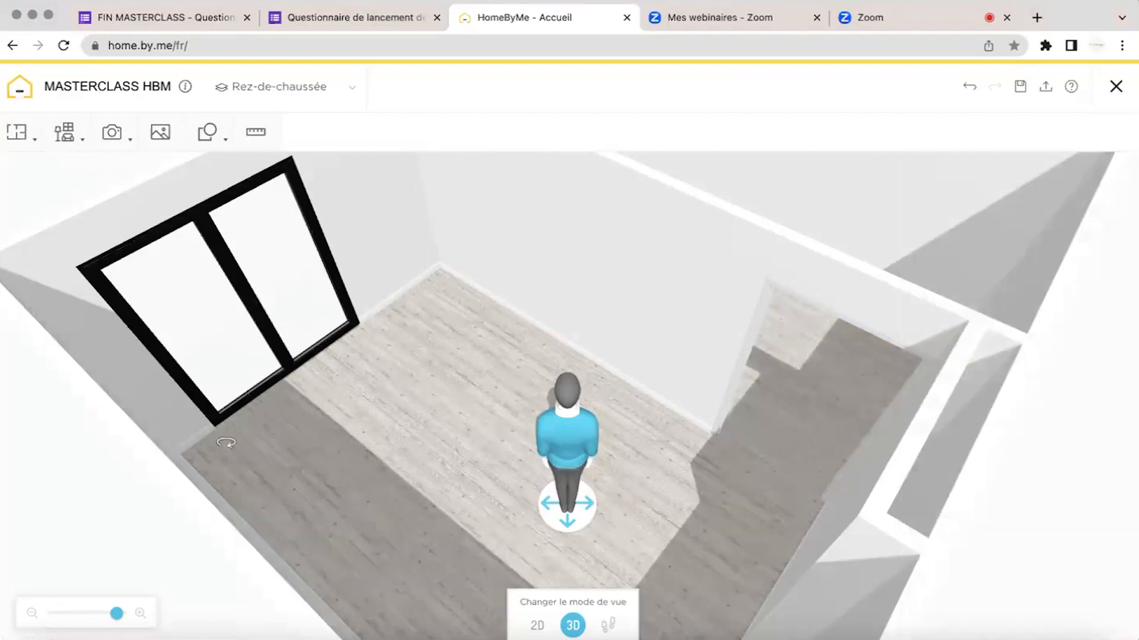
left_click_drag(332, 413, 392, 428)
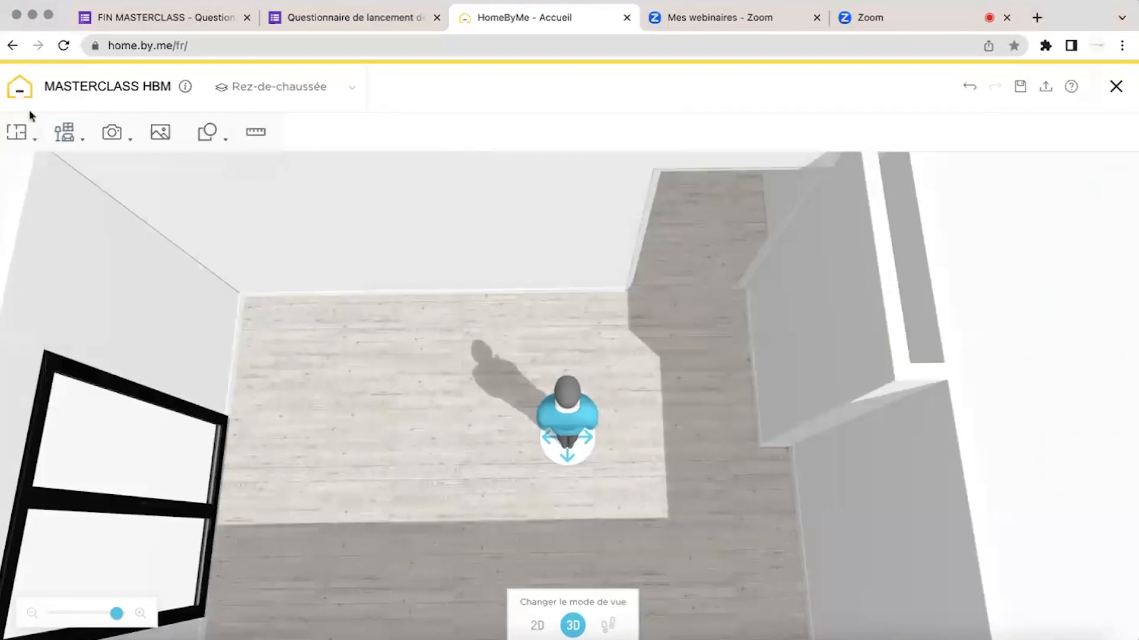
Open the product catalogue at the living-room Canapés category and look through the sofa models.
mouse_move(65, 144)
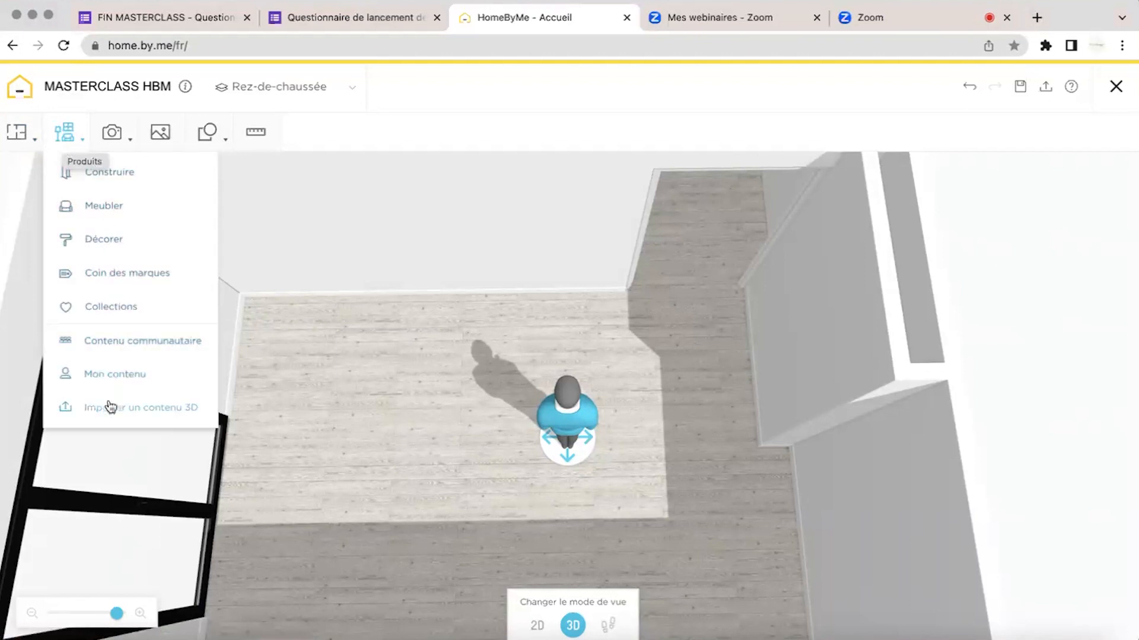
left_click(109, 172)
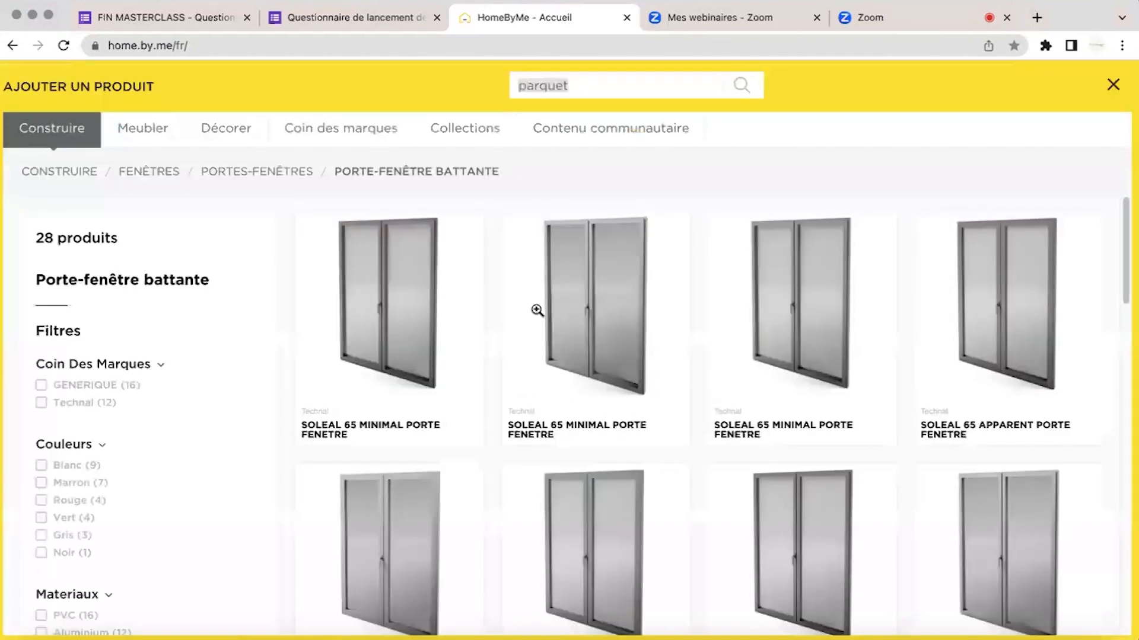
left_click(50, 174)
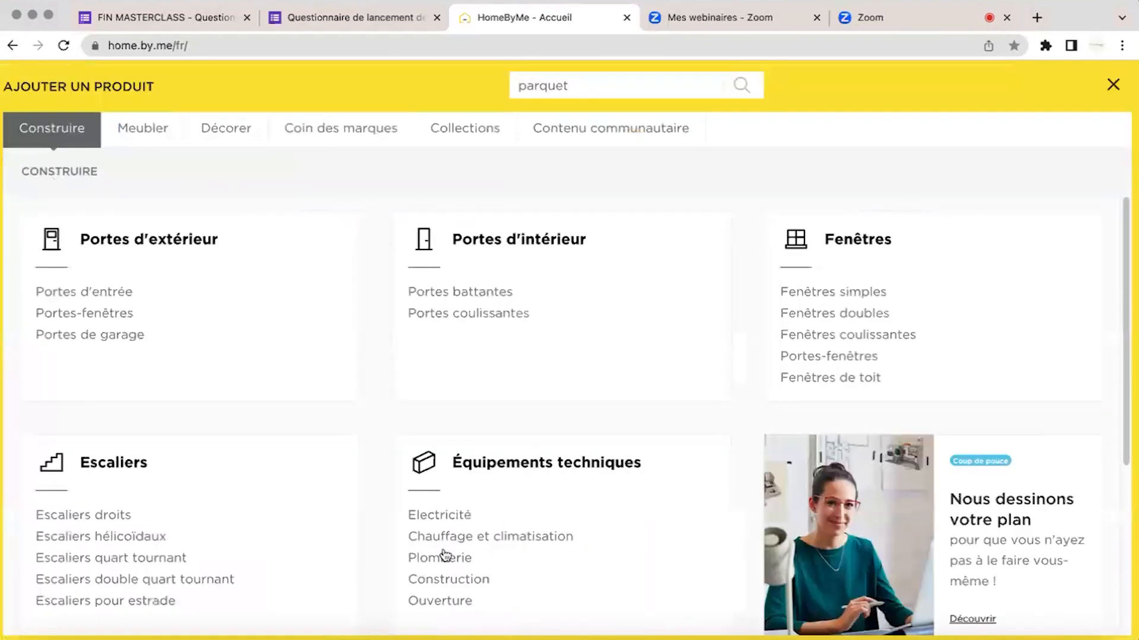
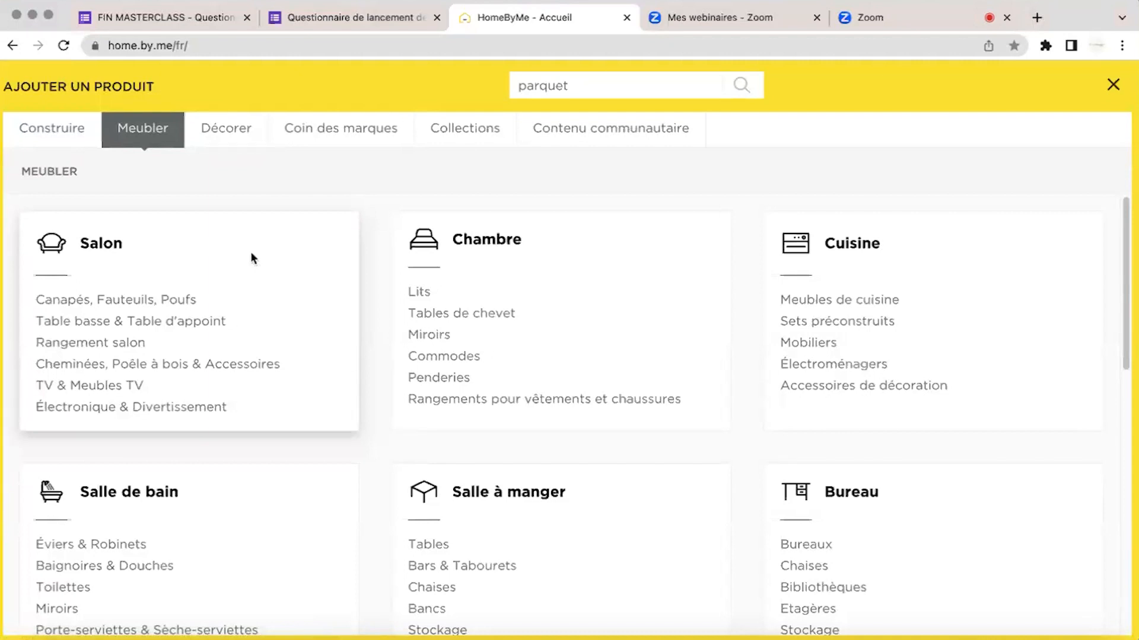
left_click(170, 303)
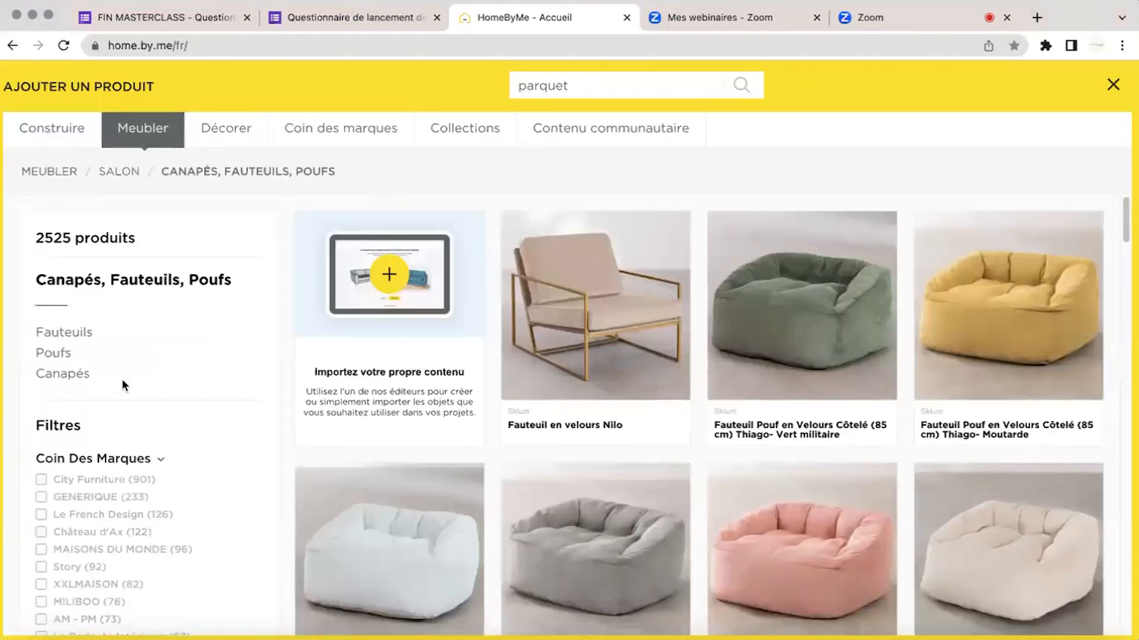
left_click(74, 380)
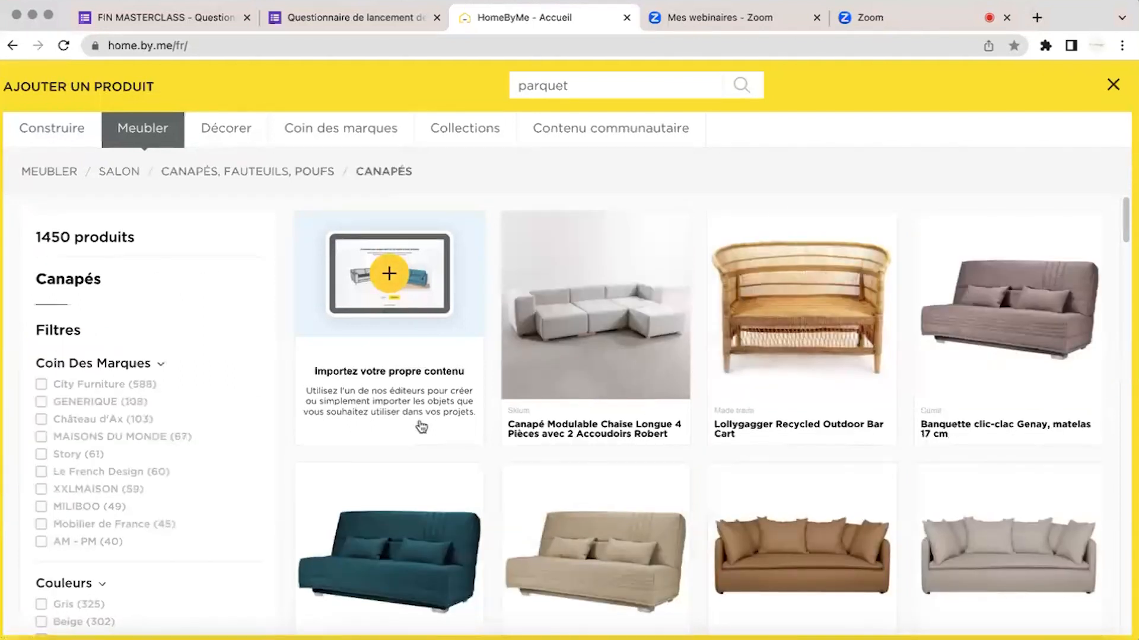
scroll(420, 427, "down", 3)
scroll(421, 426, "down", 9)
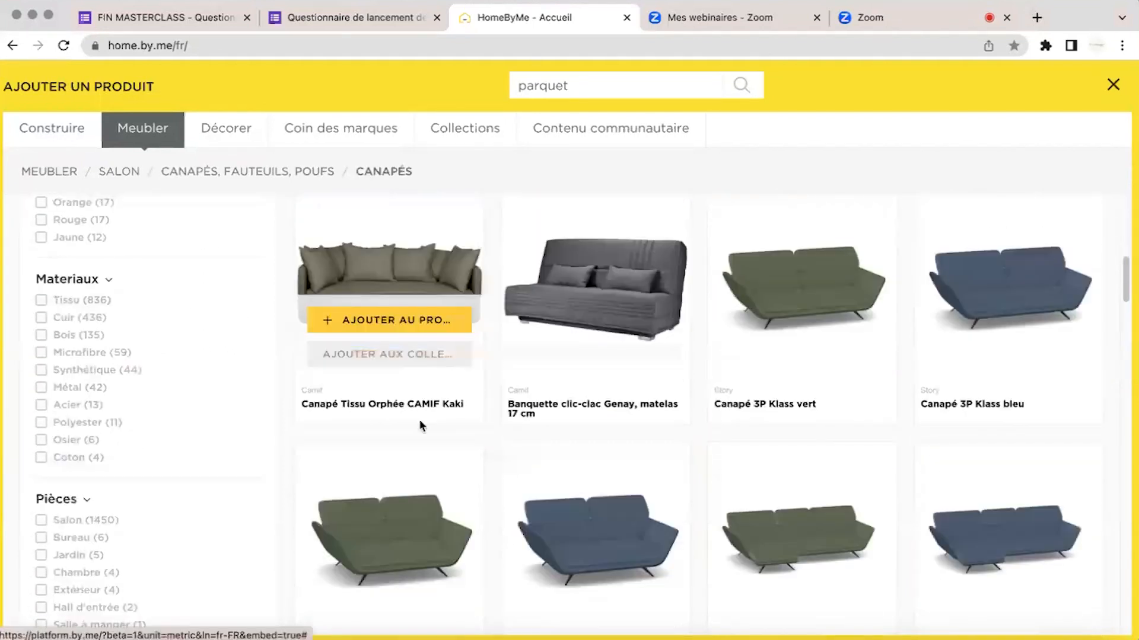
scroll(420, 427, "down", 10)
scroll(420, 424, "up", 11)
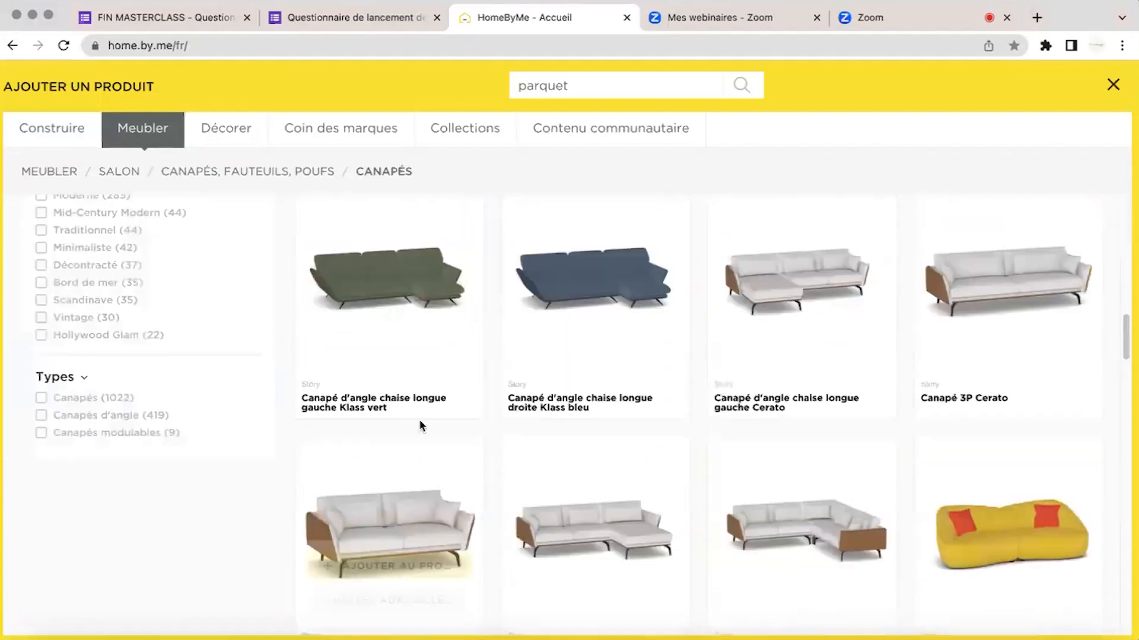
scroll(420, 421, "up", 10)
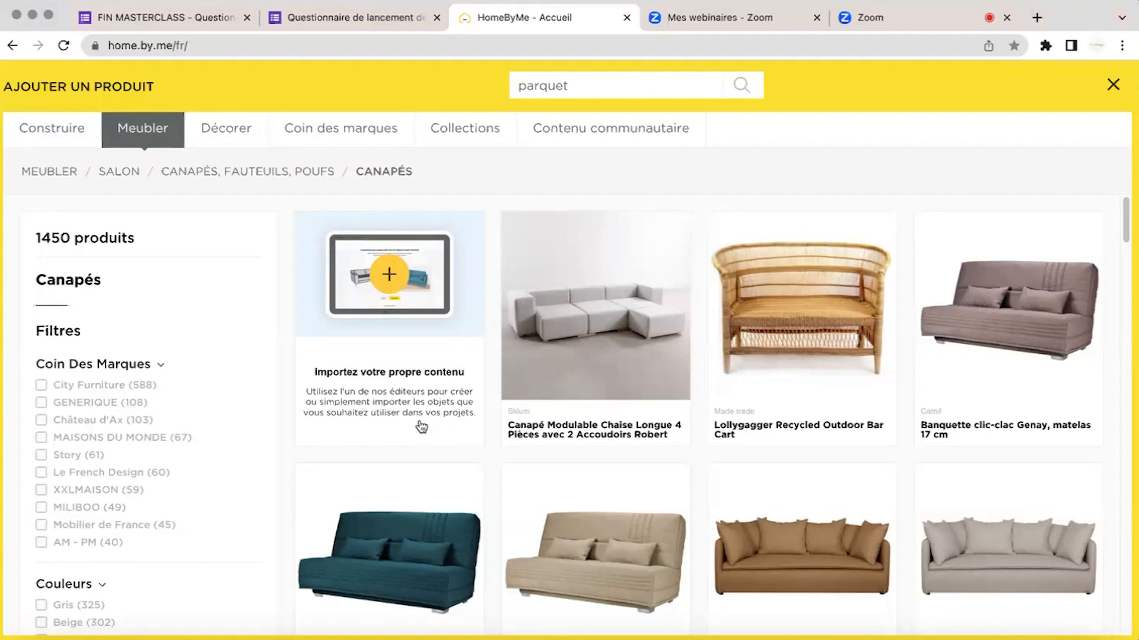
Filter the sofas by the MAISONS DU MONDE brand and look through its models.
scroll(97, 513, "down", 1)
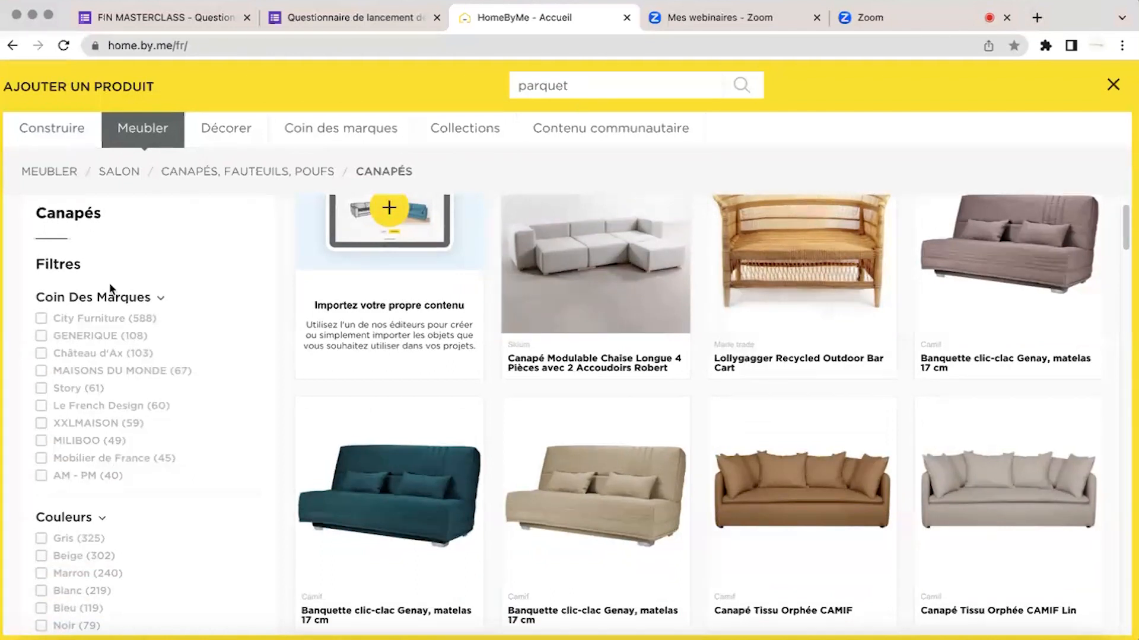
left_click(118, 374)
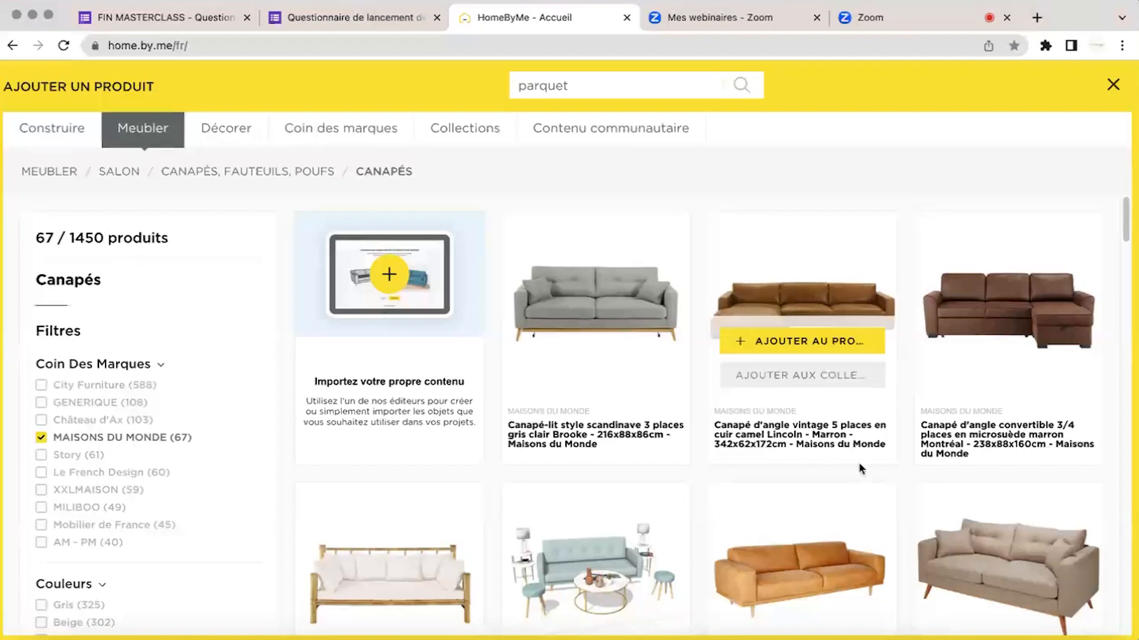
scroll(859, 462, "down", 5)
scroll(859, 465, "down", 3)
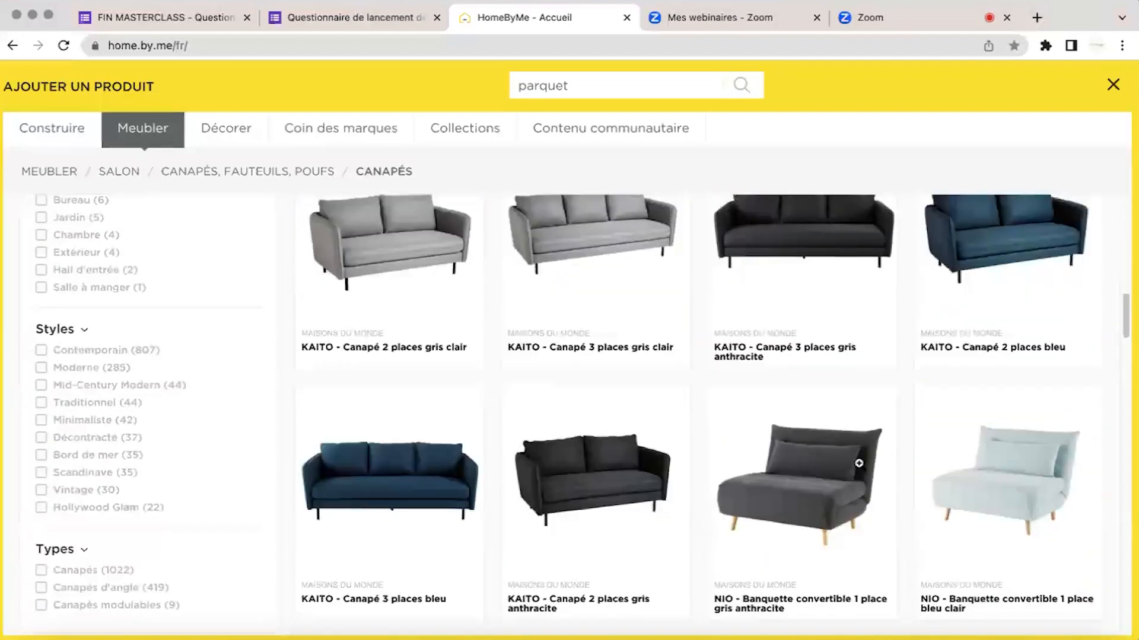
scroll(475, 462, "up", 10)
Try AM - PM as the only brand filter for the sofas, and clear it after viewing its models.
left_click(89, 456)
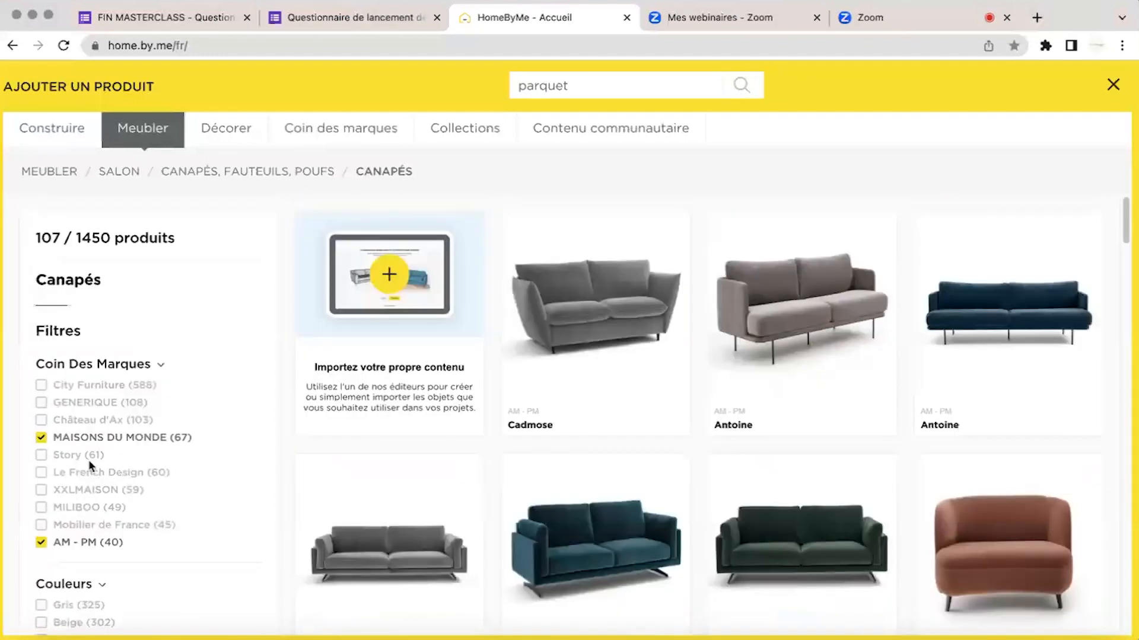
left_click(41, 439)
scroll(682, 446, "down", 8)
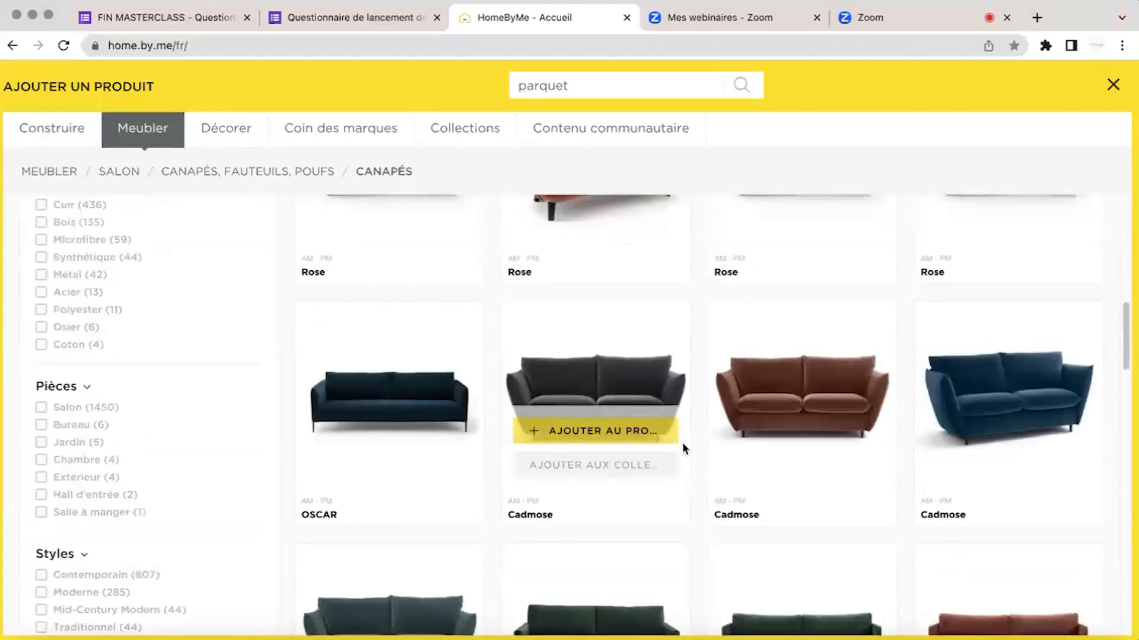
scroll(682, 449, "up", 8)
left_click(41, 544)
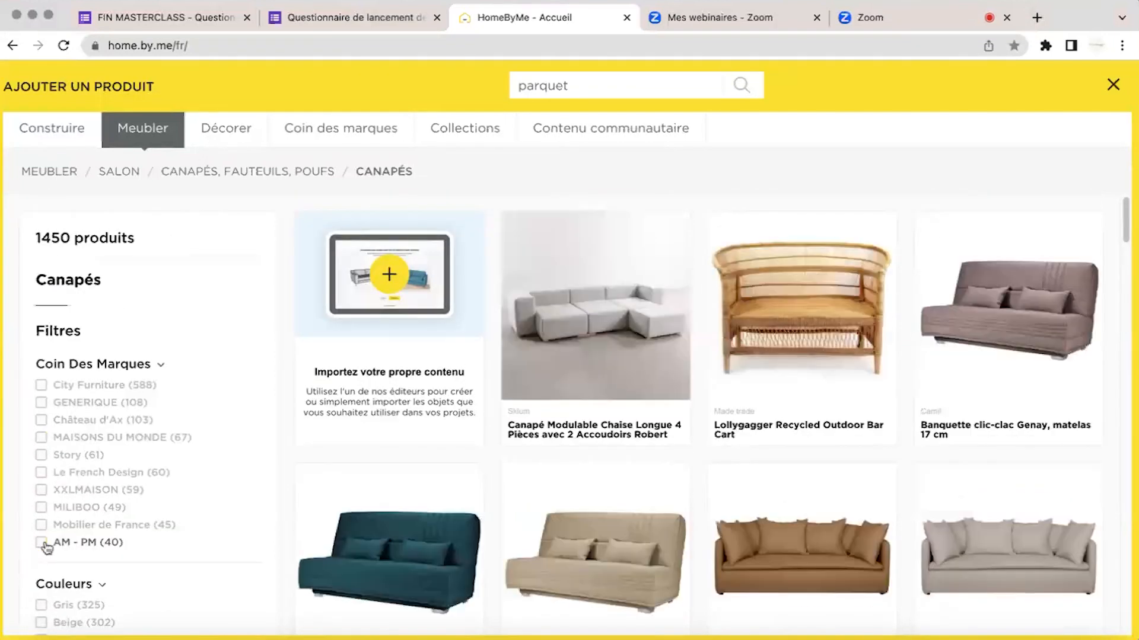
Filter the sofas by the colour Beige across all brands.
scroll(91, 513, "down", 5)
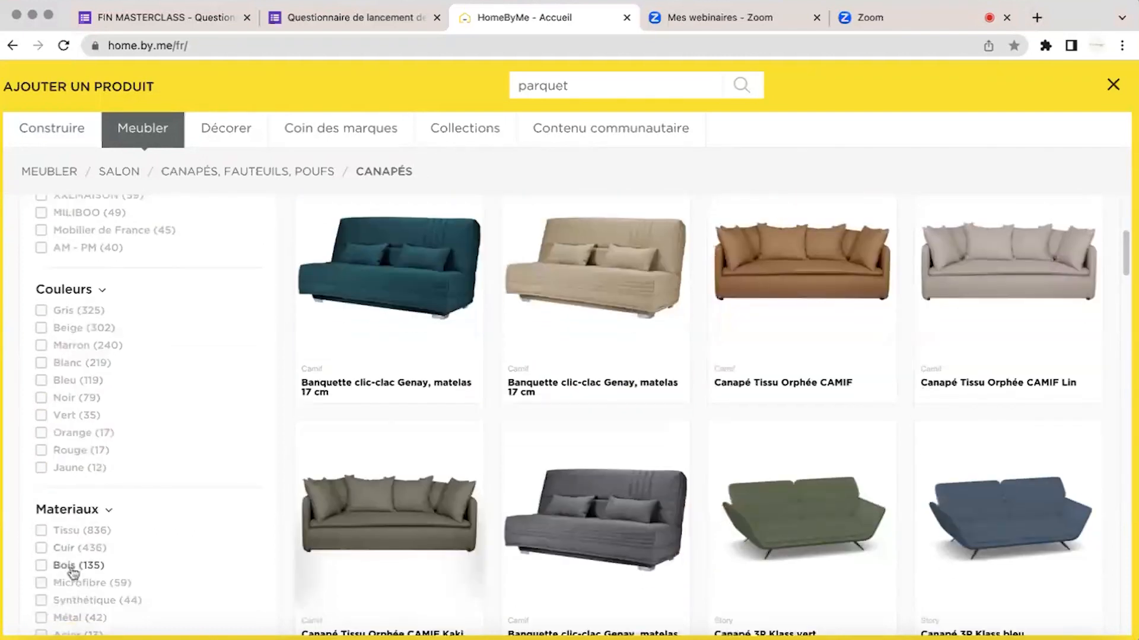
left_click(66, 327)
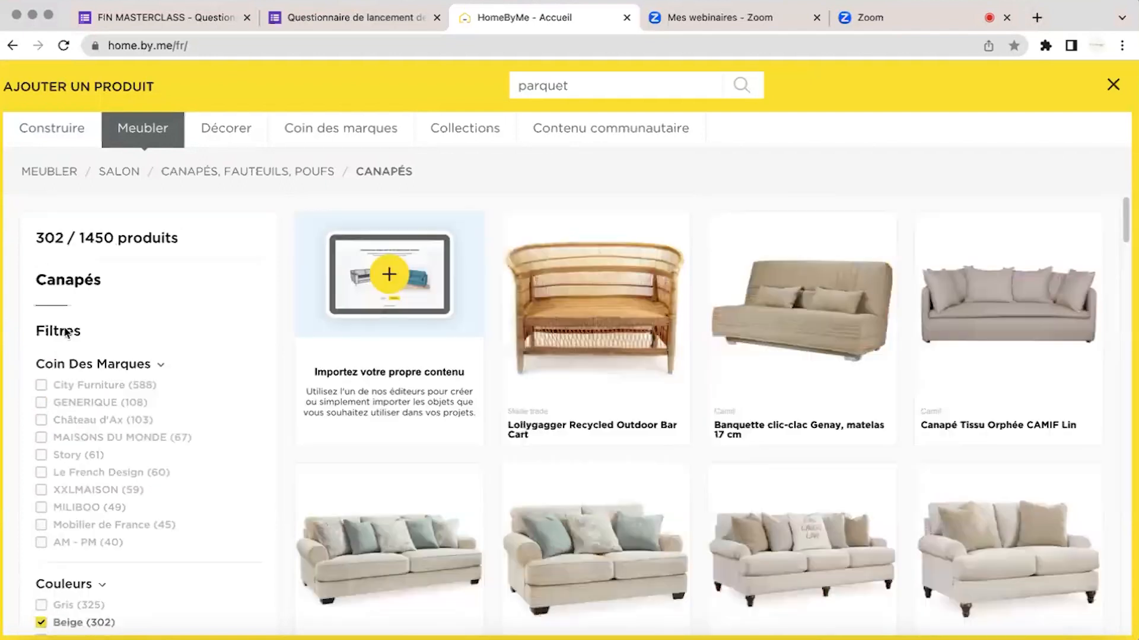
Browse the beige sofas in the Canapés category, including a further batch of results.
scroll(558, 504, "down", 20)
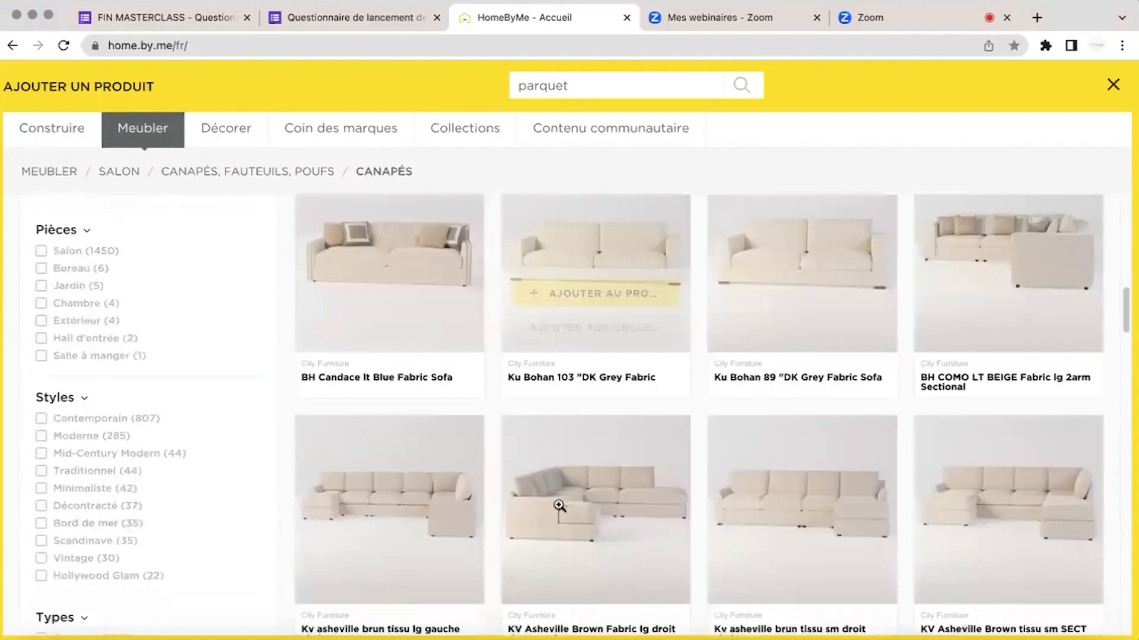
scroll(558, 507, "down", 3)
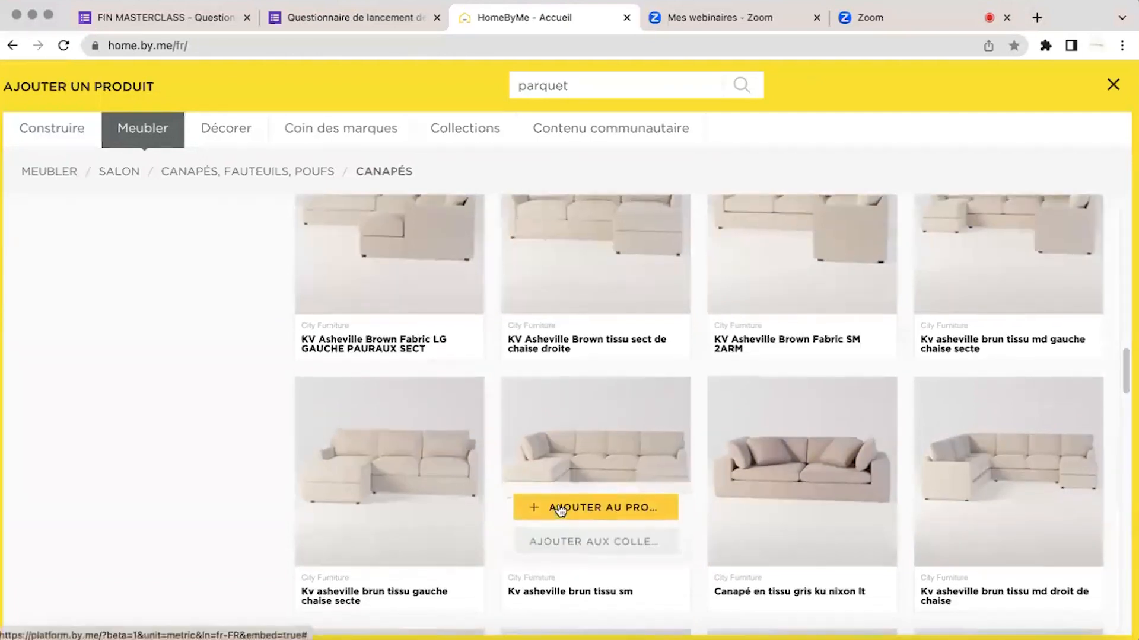
scroll(559, 507, "down", 15)
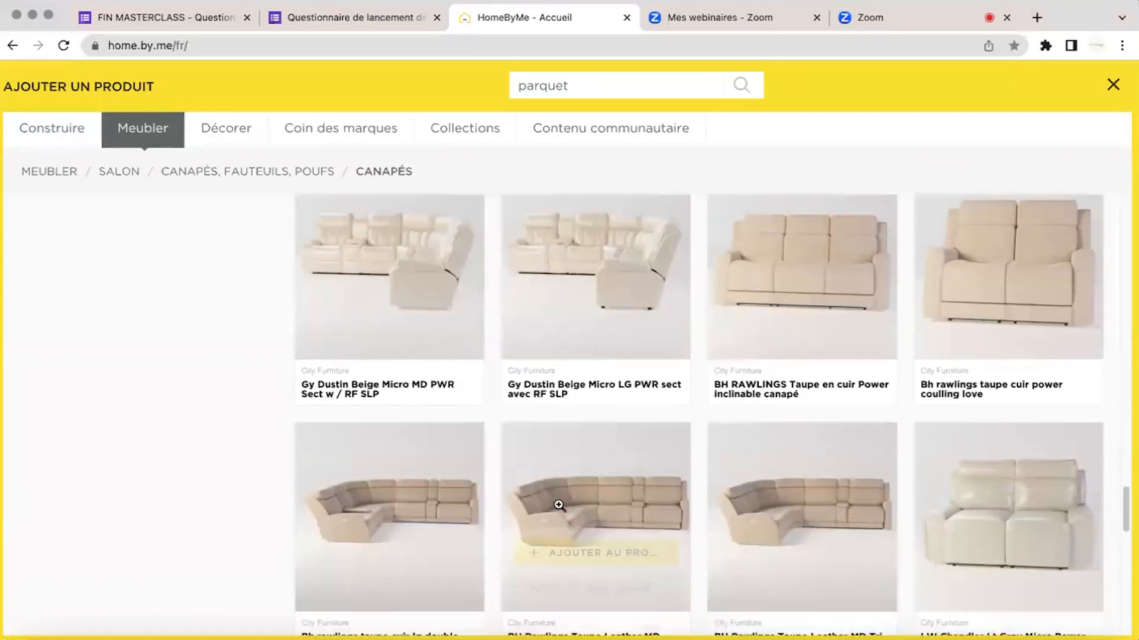
scroll(558, 505, "down", 15)
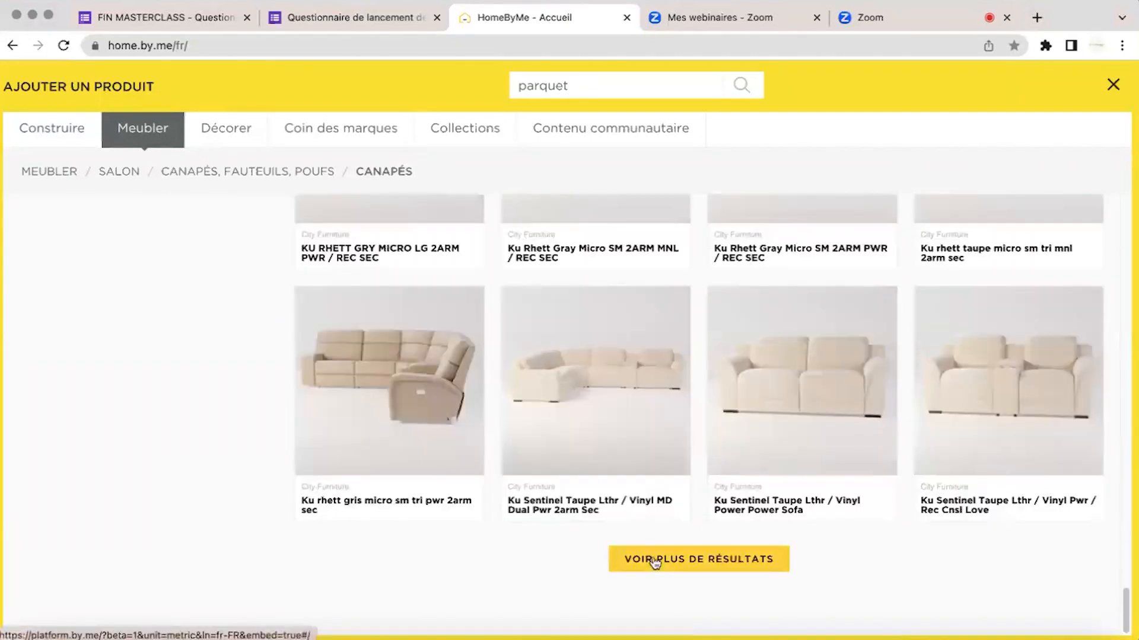
left_click(654, 559)
scroll(648, 536, "down", 20)
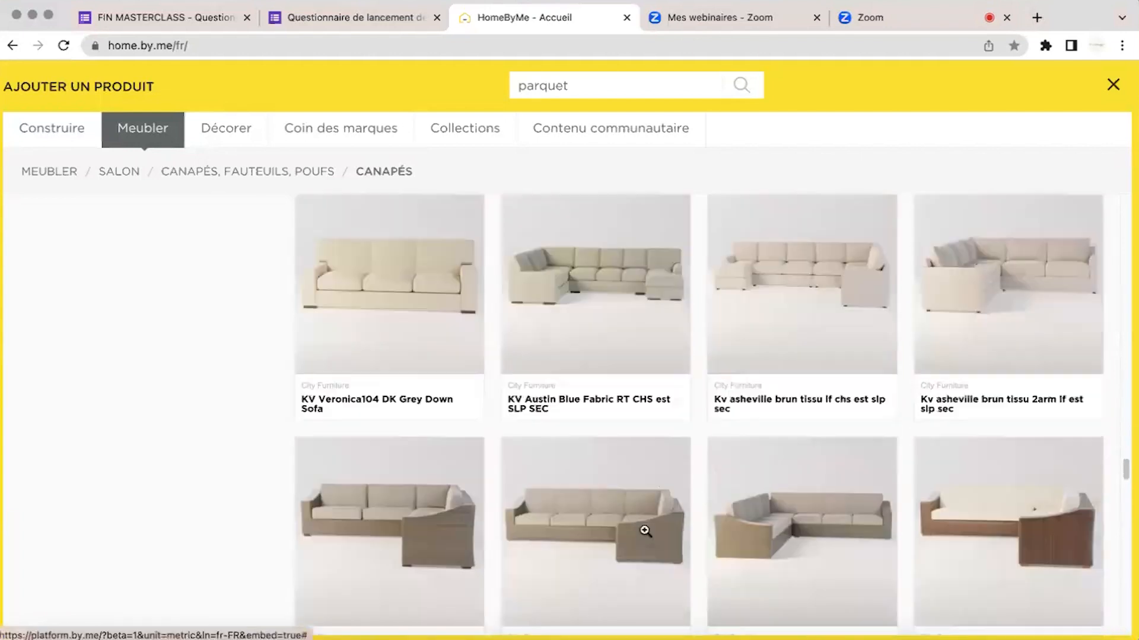
scroll(644, 529, "down", 2)
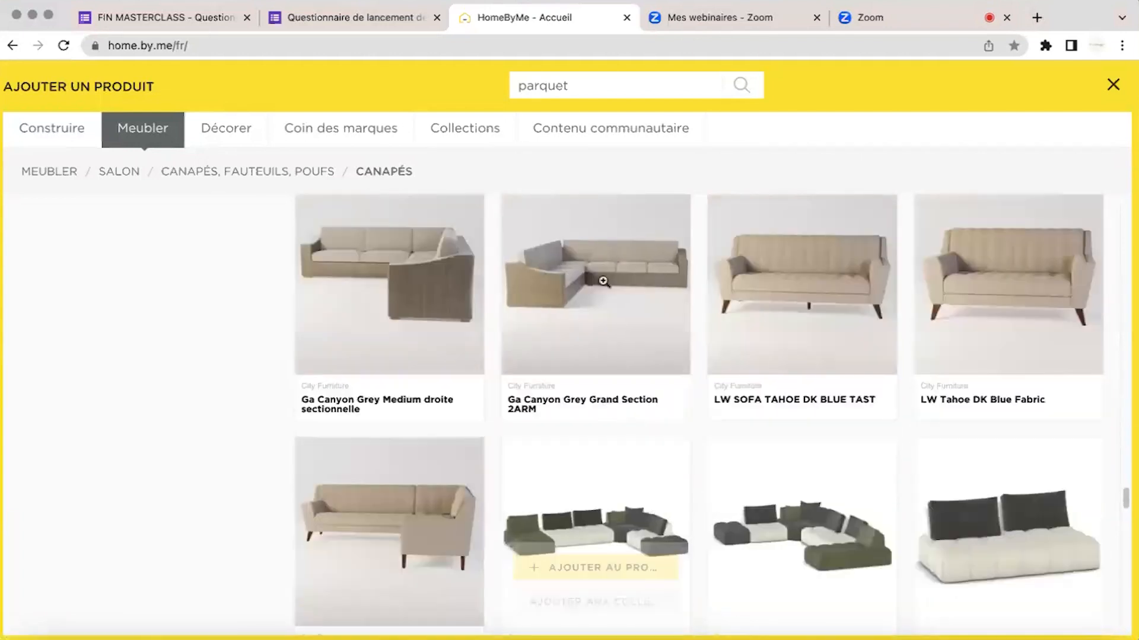
Search the product catalogue for the brand WestWing Now.
double_click(574, 82)
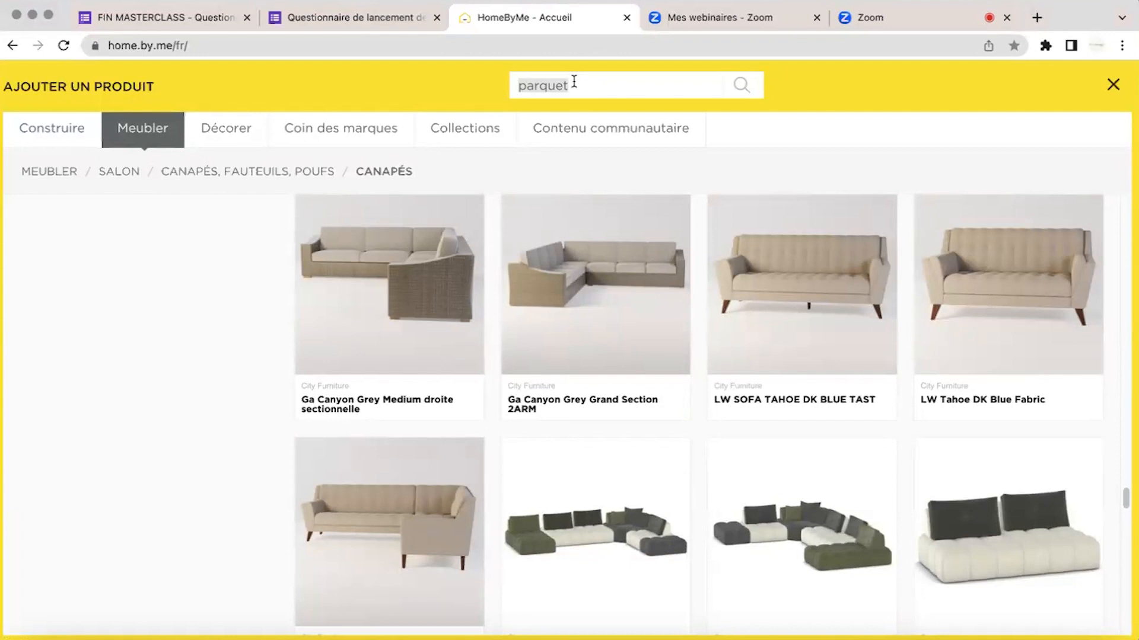
type("we")
left_click(606, 151)
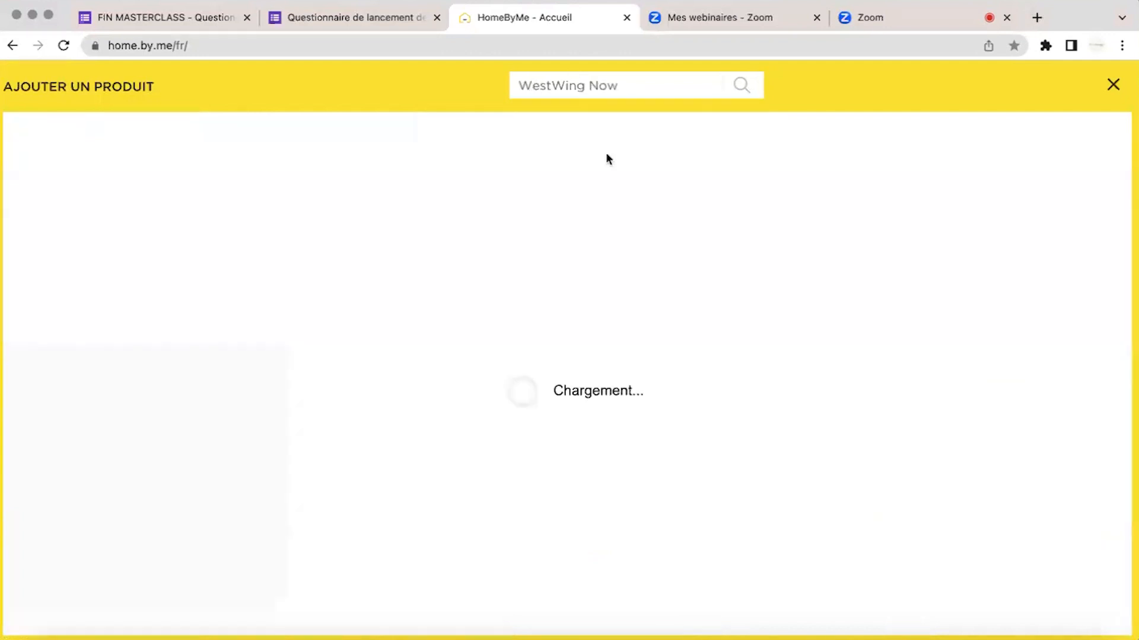
Find the Méridienne Modulable Lennon sofa among the WestWing Now products and place it in pièce 1 against the partition wall, beside the glazed door.
scroll(478, 468, "down", 3)
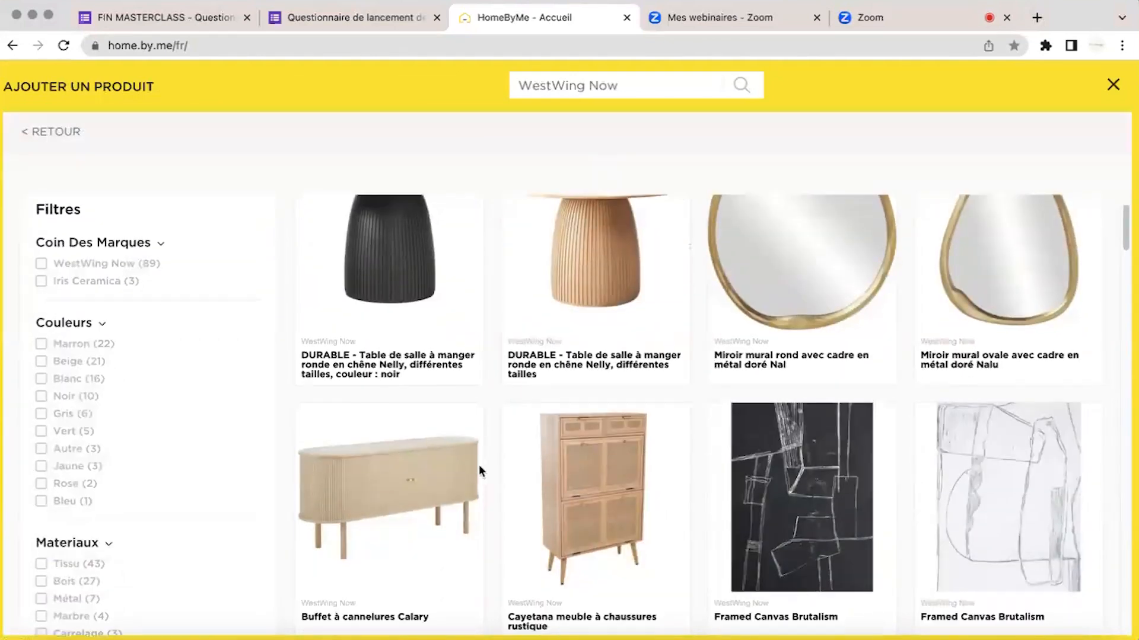
scroll(479, 465, "down", 5)
scroll(92, 535, "down", 5)
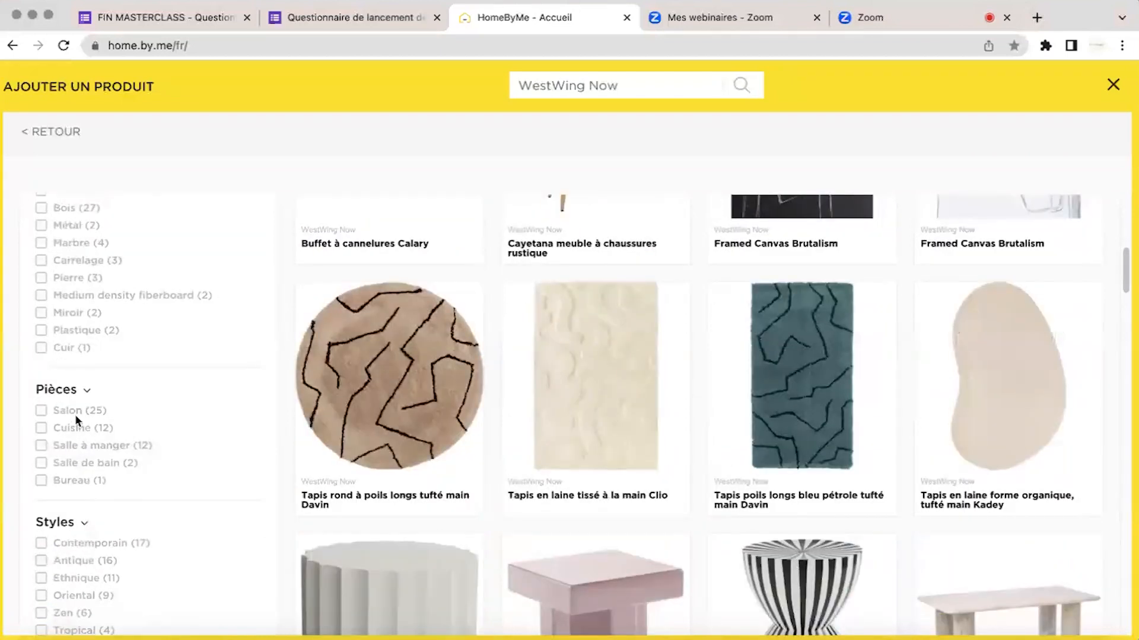
scroll(765, 302, "up", 10)
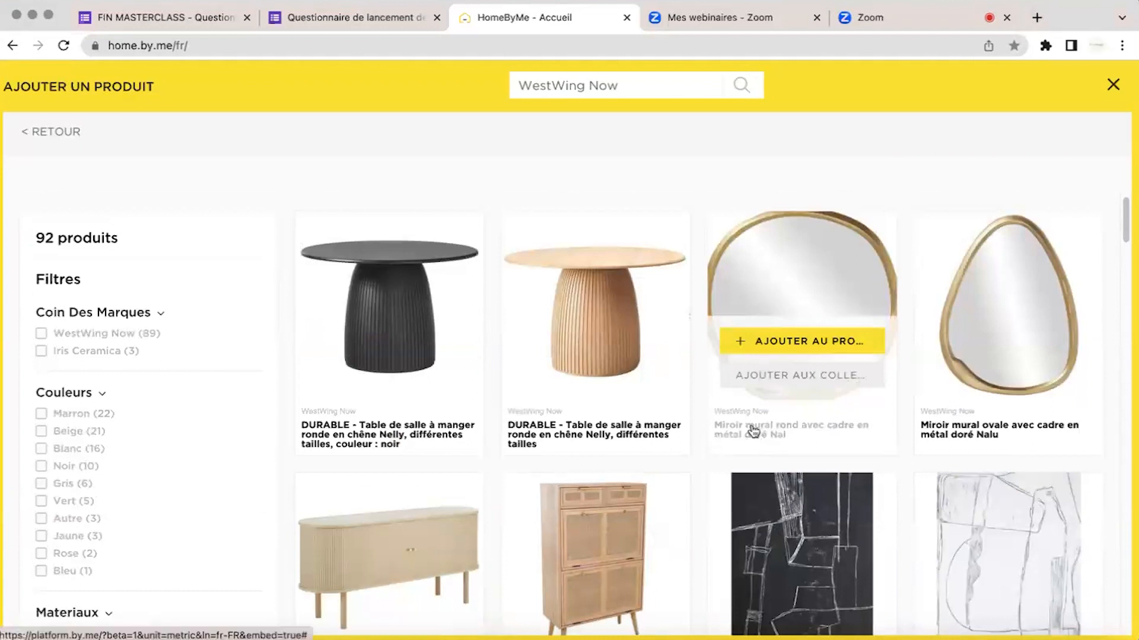
scroll(753, 431, "down", 12)
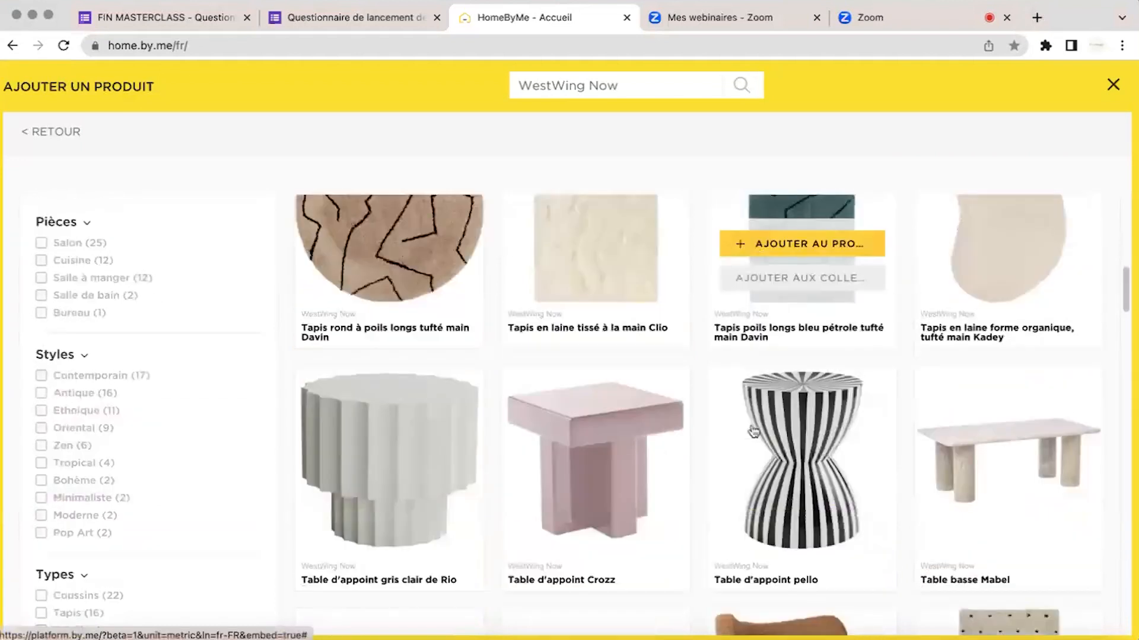
scroll(753, 431, "down", 15)
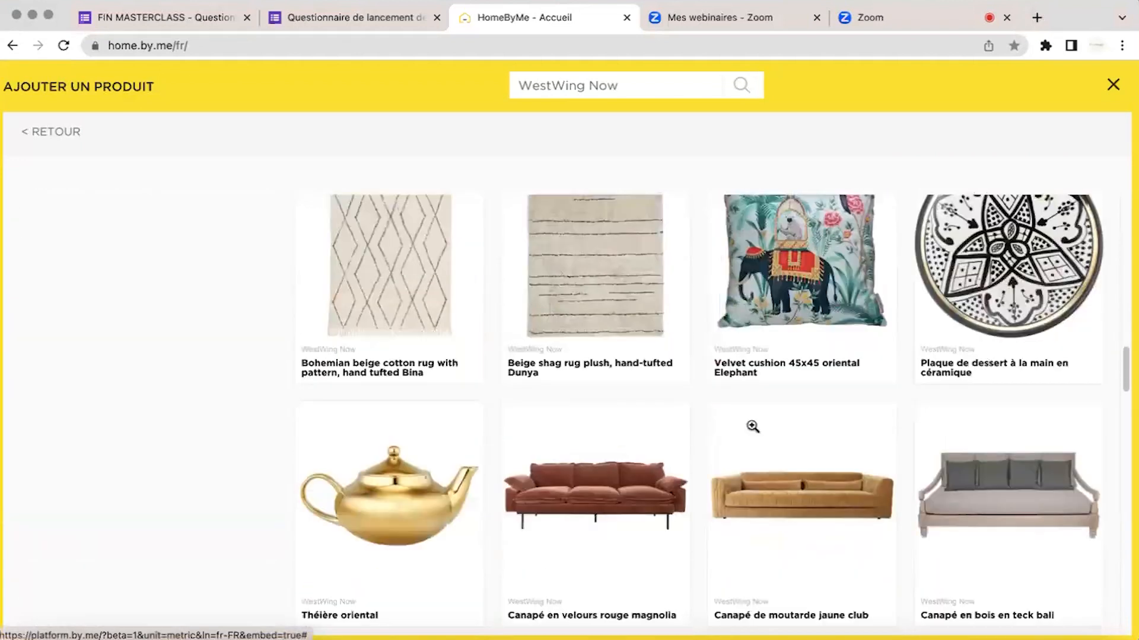
scroll(752, 431, "down", 20)
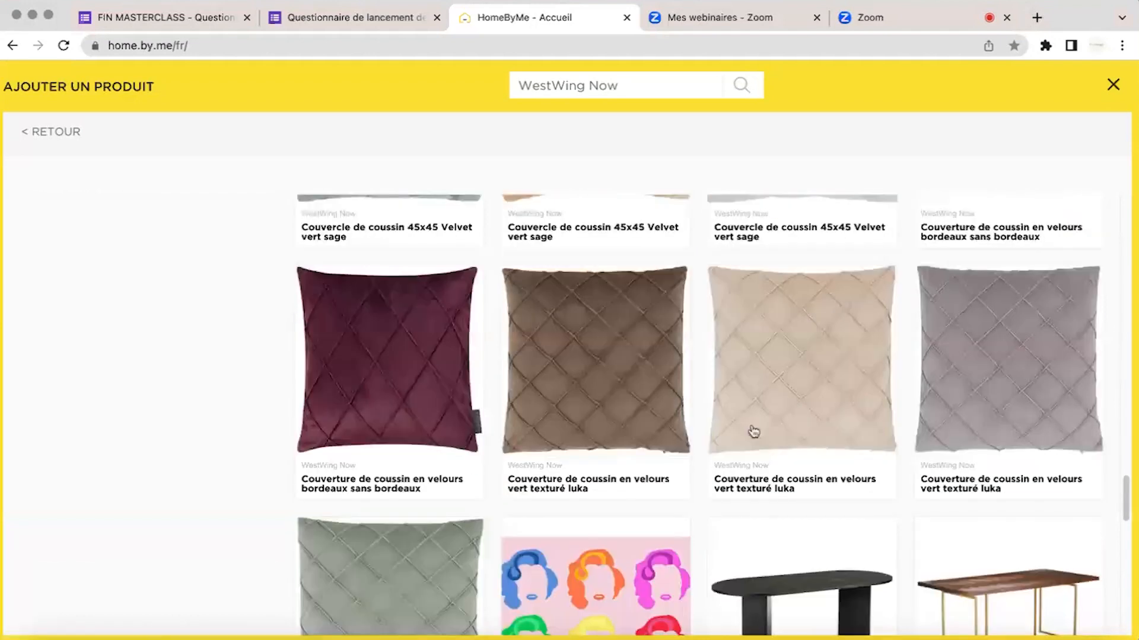
scroll(751, 425, "down", 20)
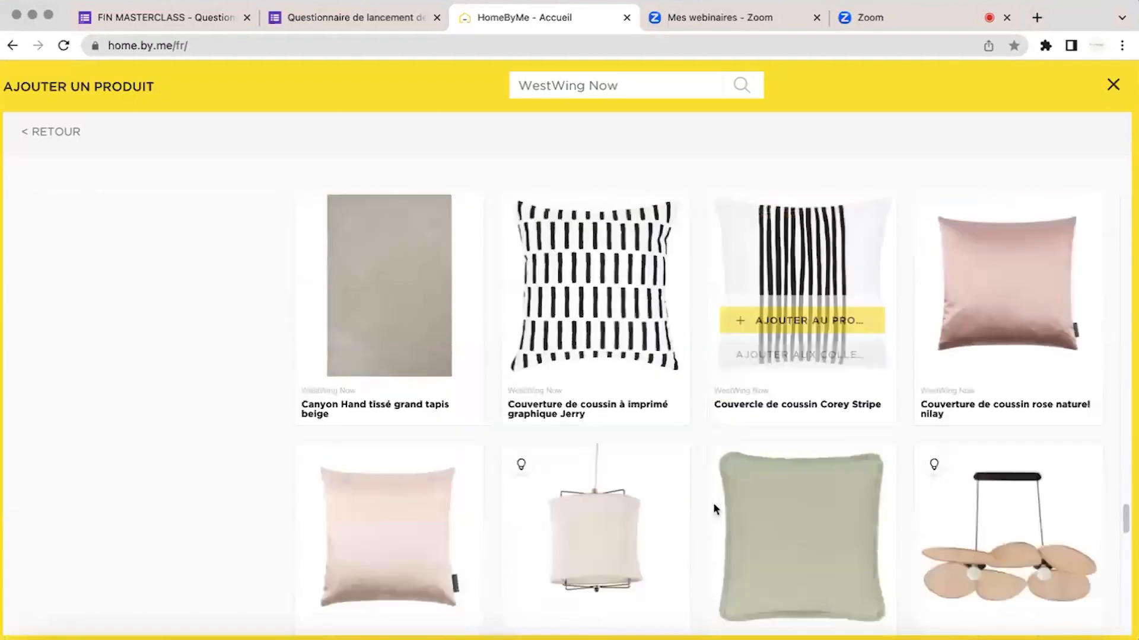
scroll(714, 504, "down", 4)
scroll(714, 504, "up", 2)
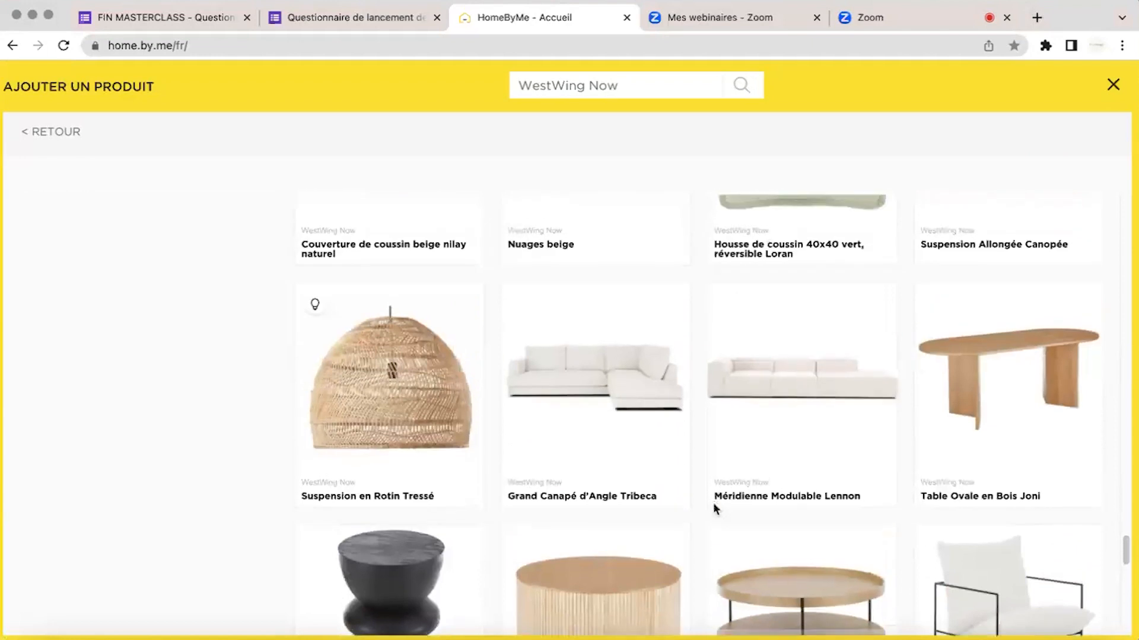
left_click(789, 415)
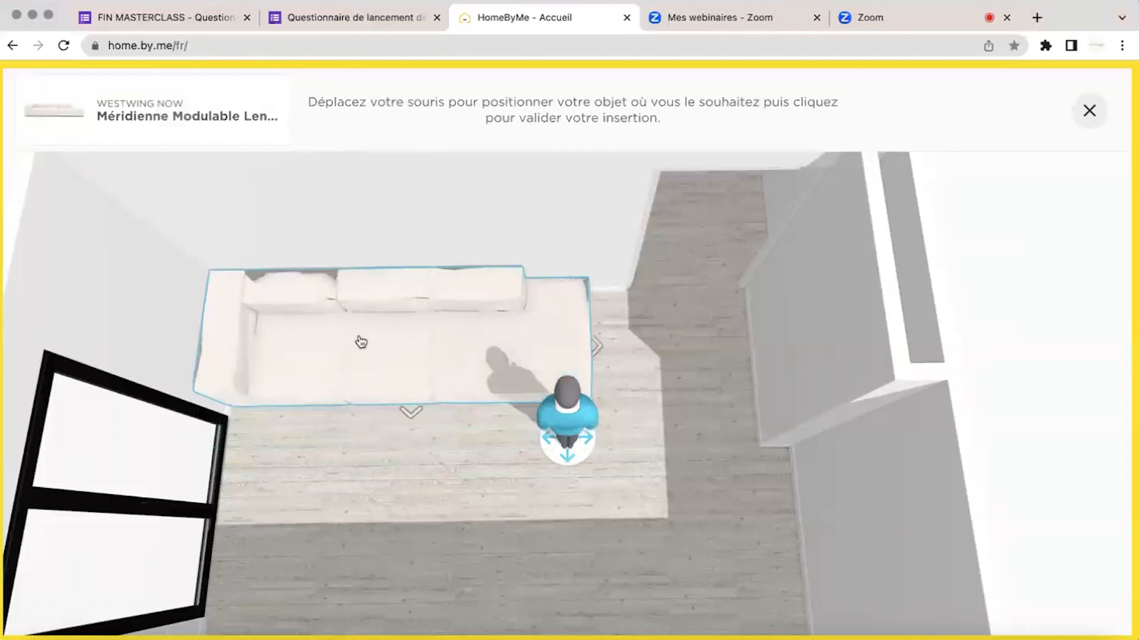
left_click(361, 341)
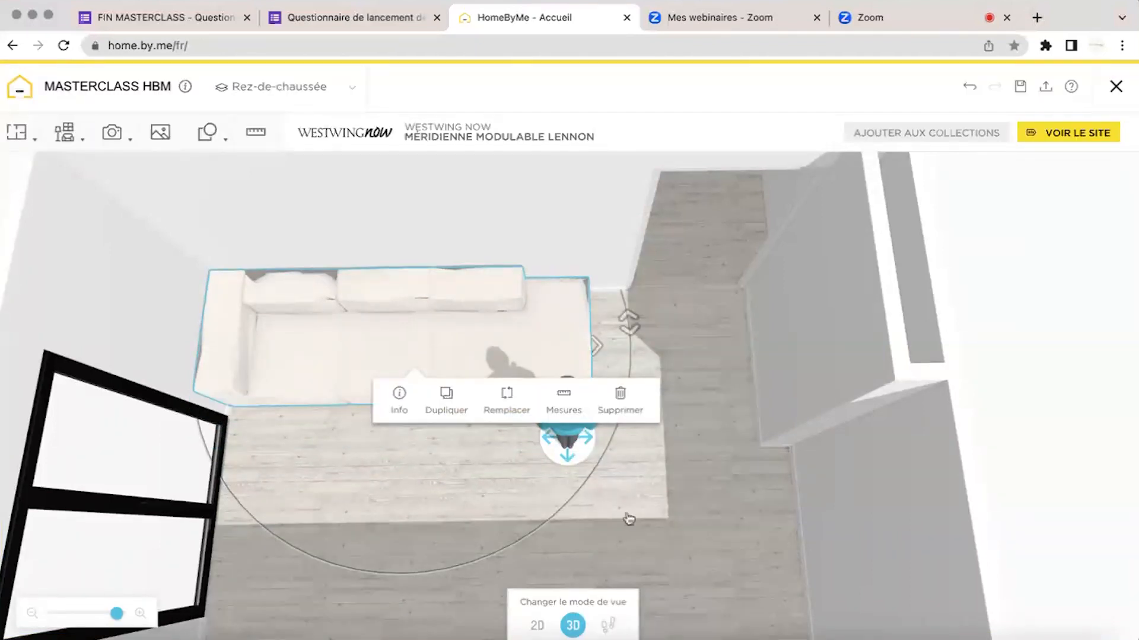
In the 2D plan, try moving the sofa and rotating it 180°, and return it with its backrest against the partition wall.
left_click(536, 625)
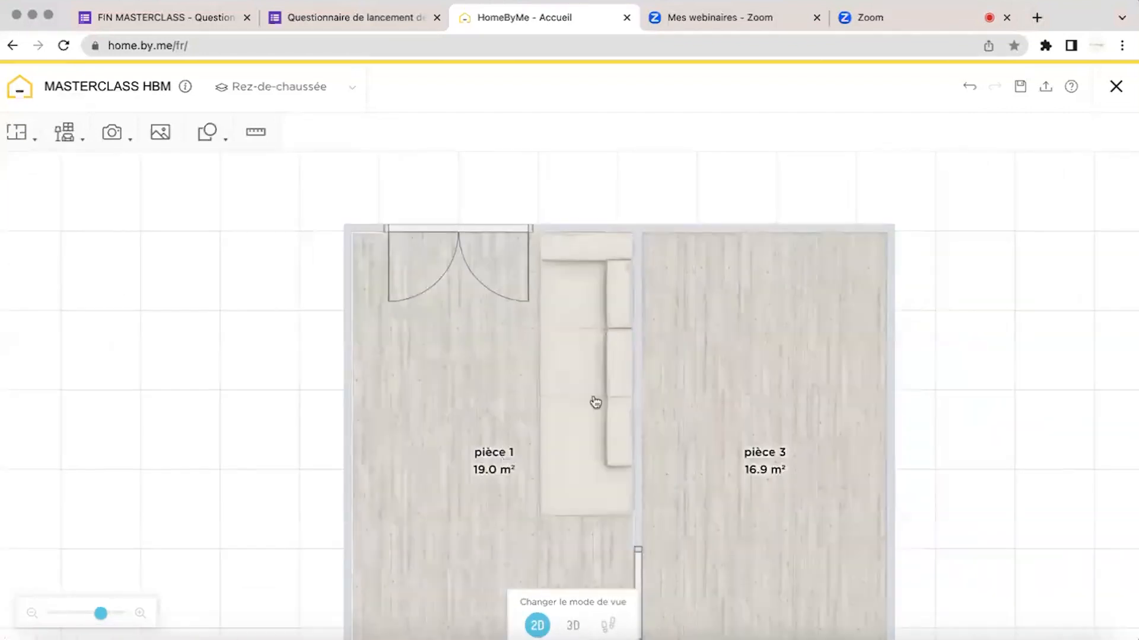
left_click(602, 398)
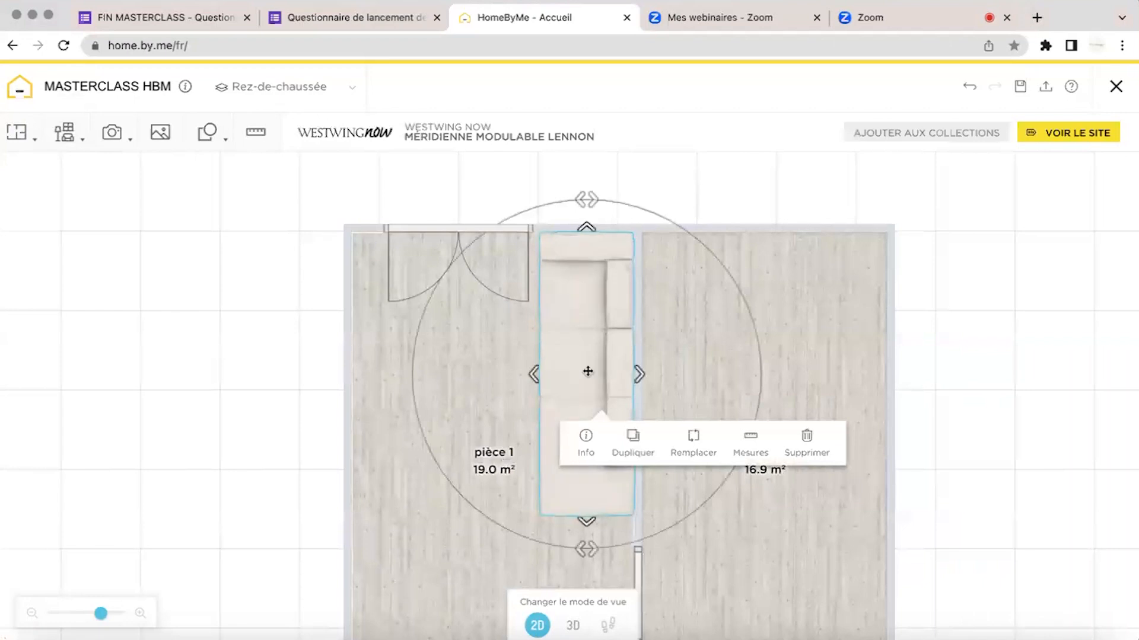
left_click_drag(587, 371, 493, 364)
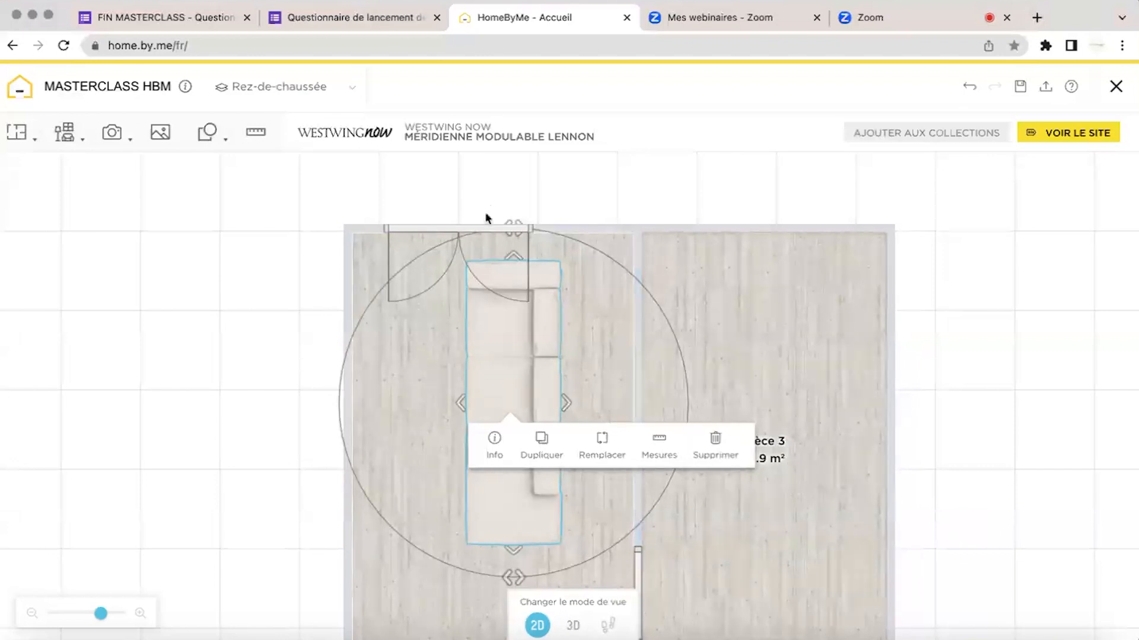
left_click_drag(608, 254, 508, 409)
left_click_drag(511, 364, 581, 357)
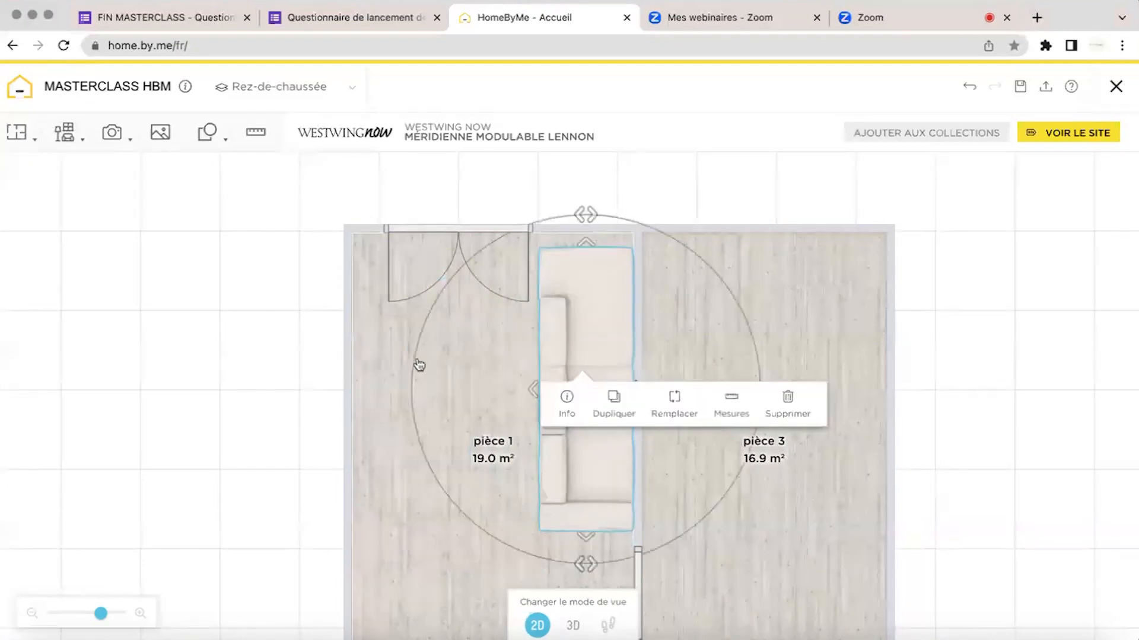
left_click_drag(419, 369, 659, 386)
left_click_drag(574, 375, 568, 374)
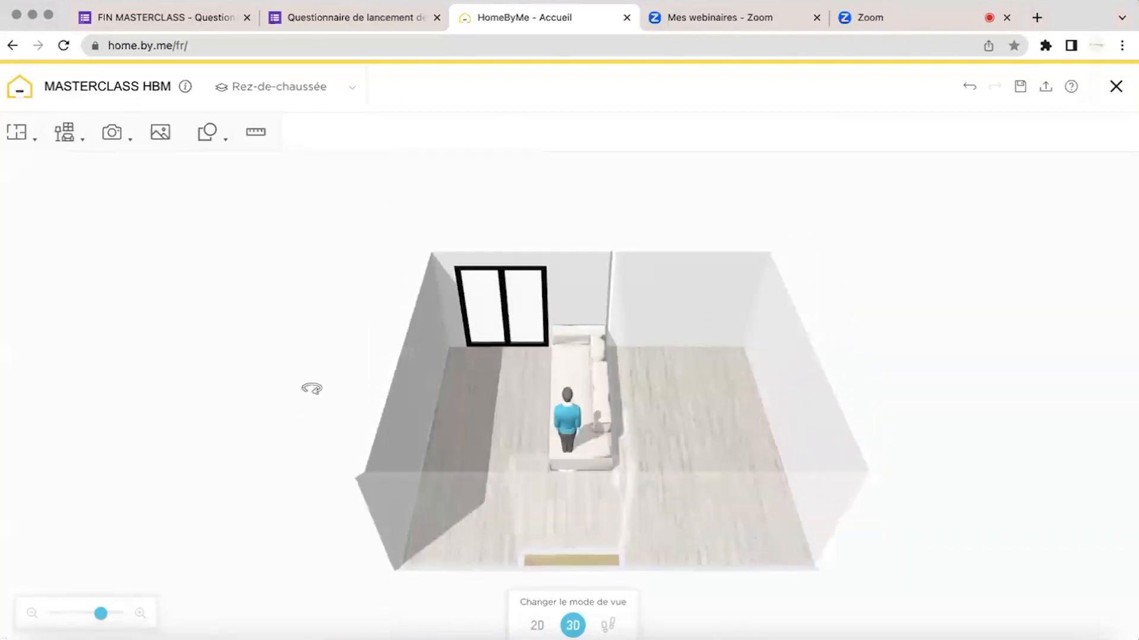
Open the Table basse & Table d'appoint category under Salon in the furniture catalogue.
left_click_drag(288, 389, 270, 570)
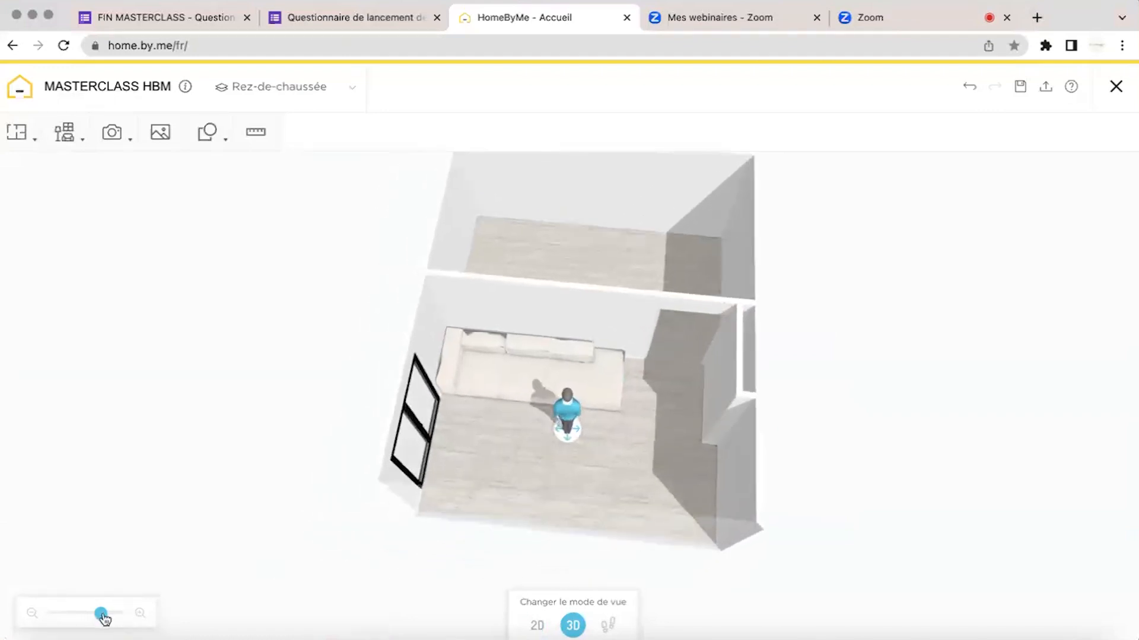
left_click_drag(102, 614, 115, 614)
left_click_drag(997, 340, 773, 323)
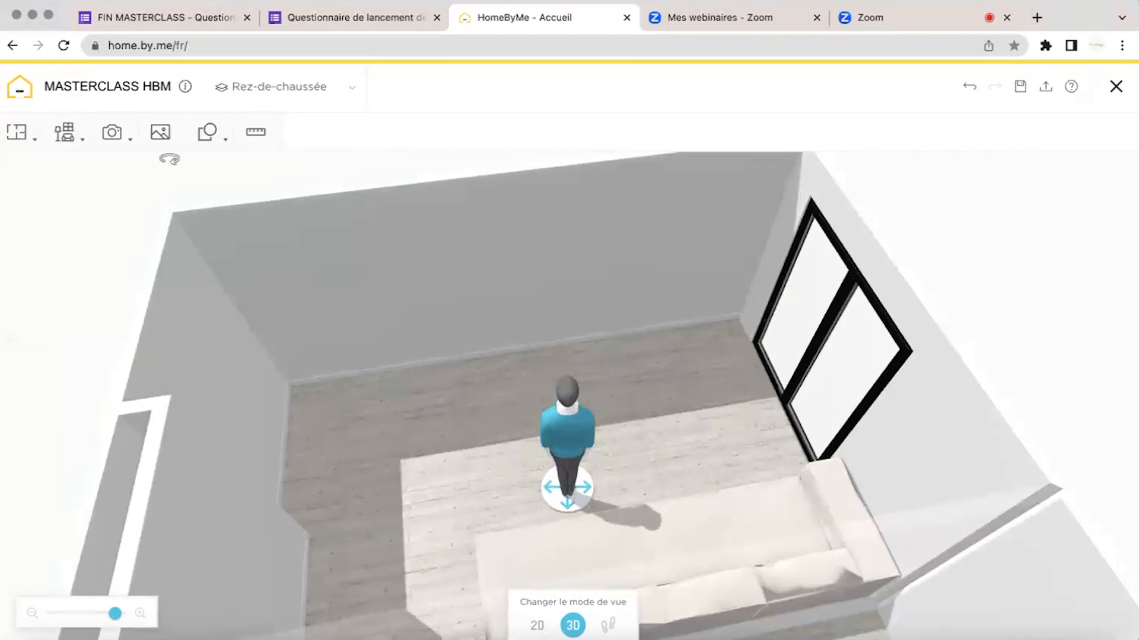
left_click(65, 131)
left_click(102, 218)
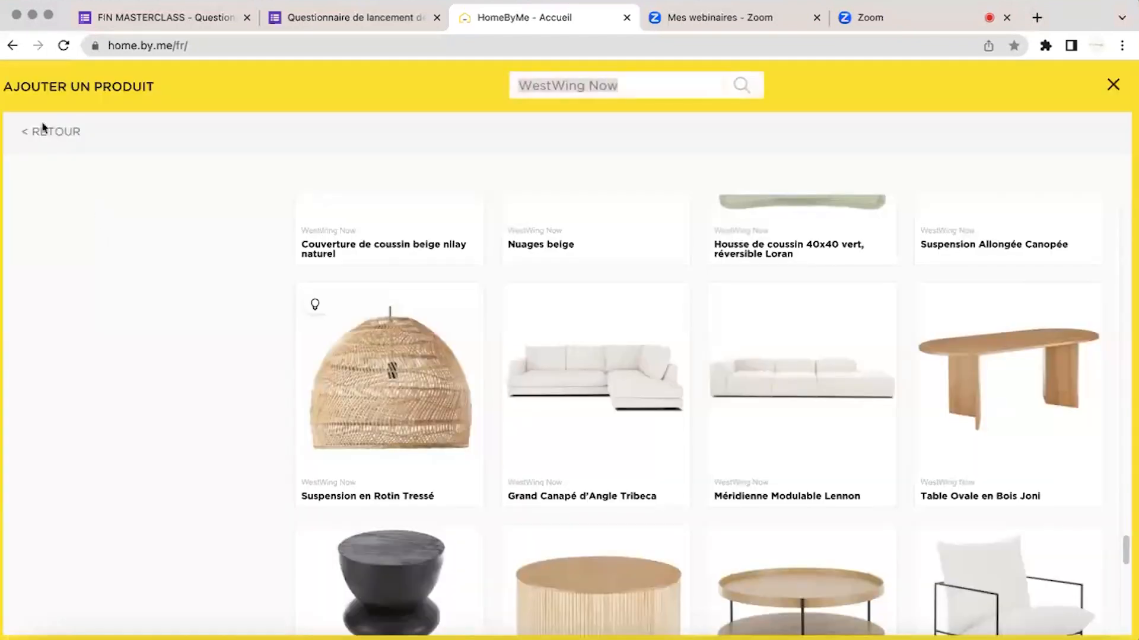
left_click(42, 137)
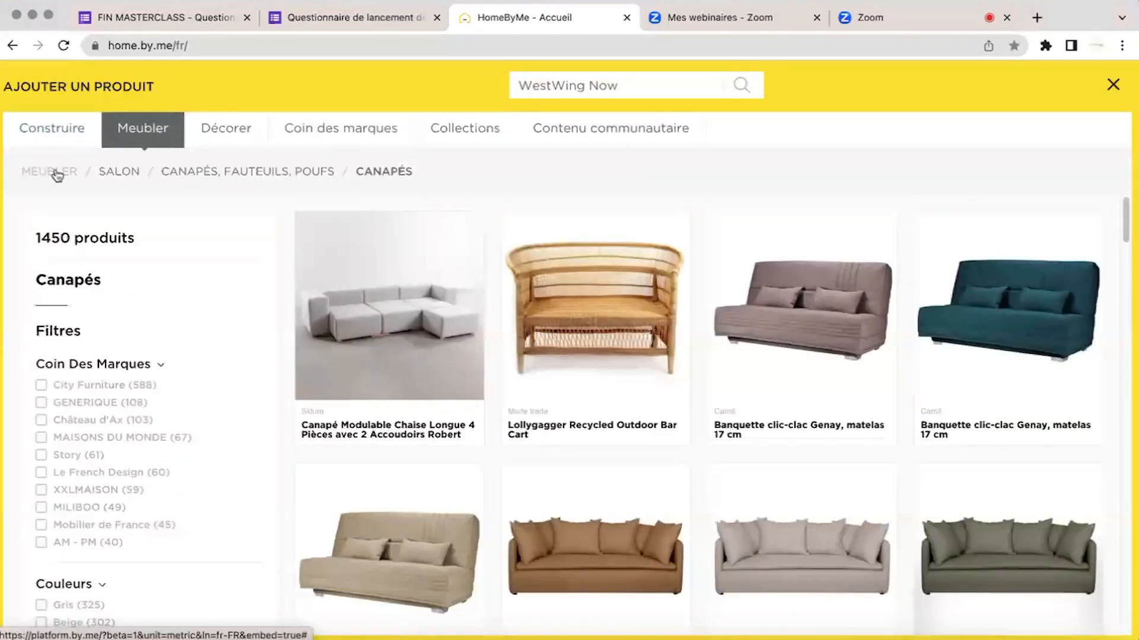
left_click(57, 175)
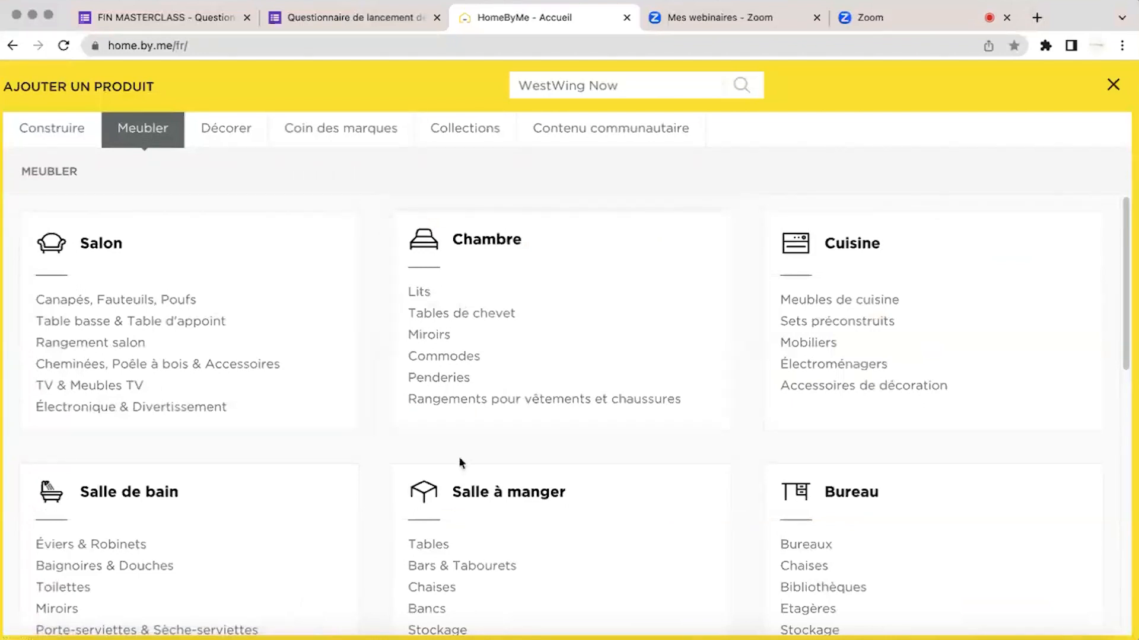
left_click(65, 323)
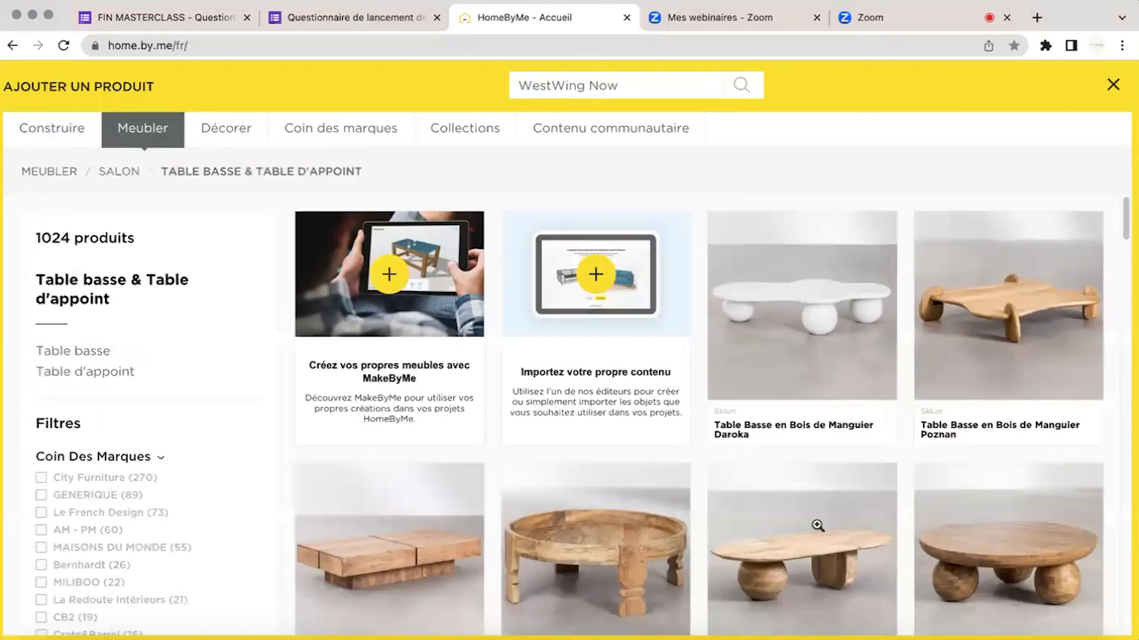
Find the black Sklum Table Basse en Bois de Manguier Cotia and place it in front of the sofa, near the glazed door.
scroll(816, 528, "down", 10)
scroll(818, 531, "up", 5)
scroll(819, 531, "up", 5)
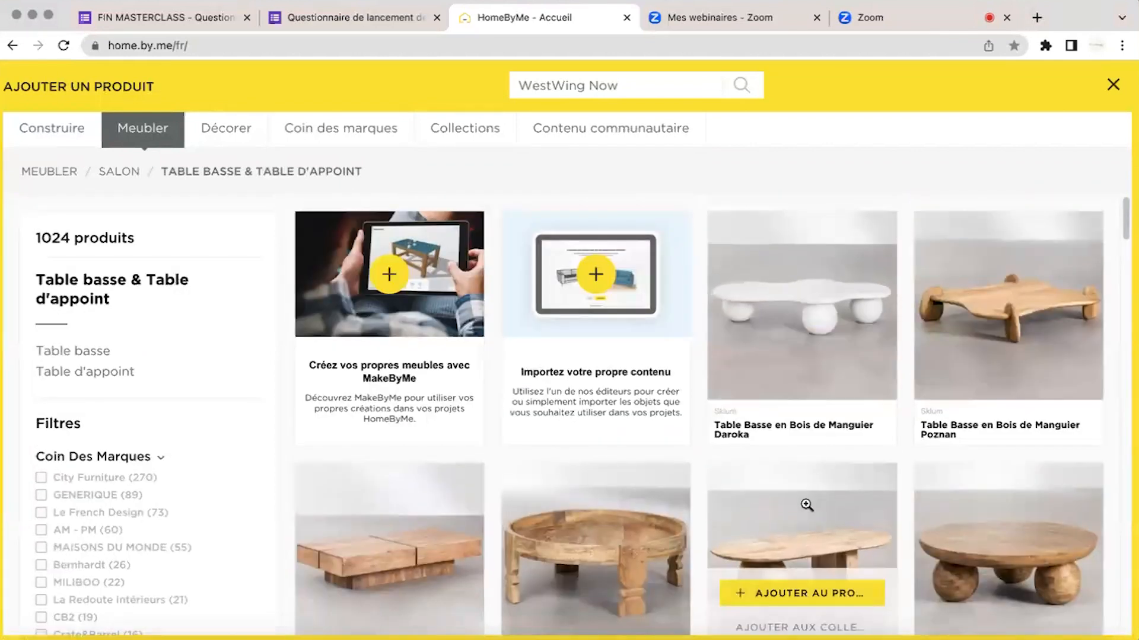
scroll(806, 505, "down", 1)
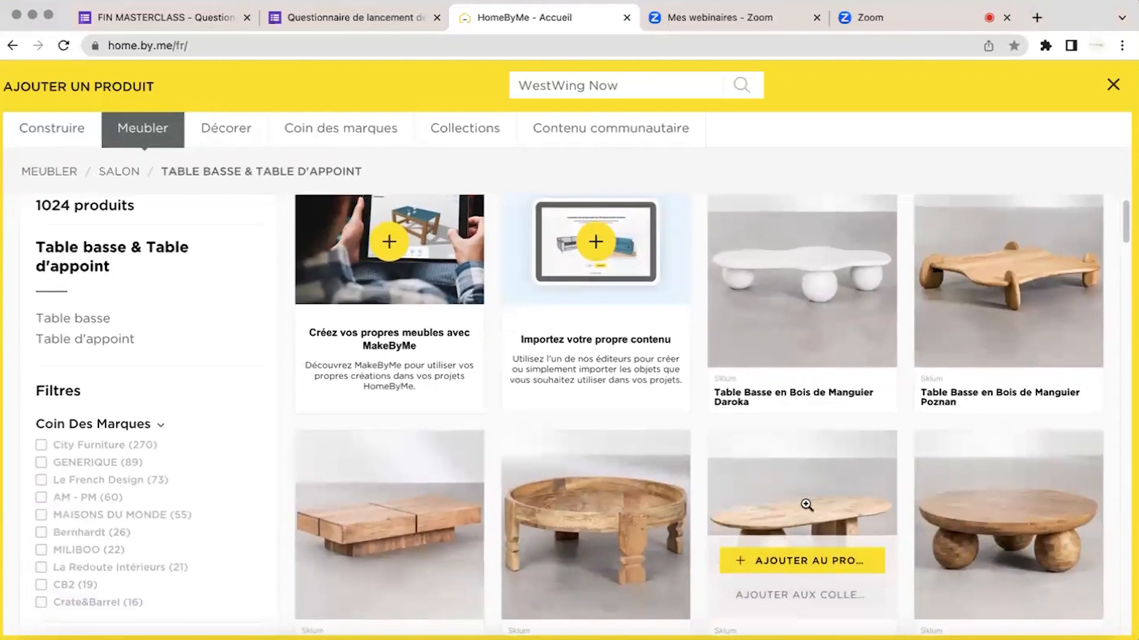
scroll(807, 505, "down", 1)
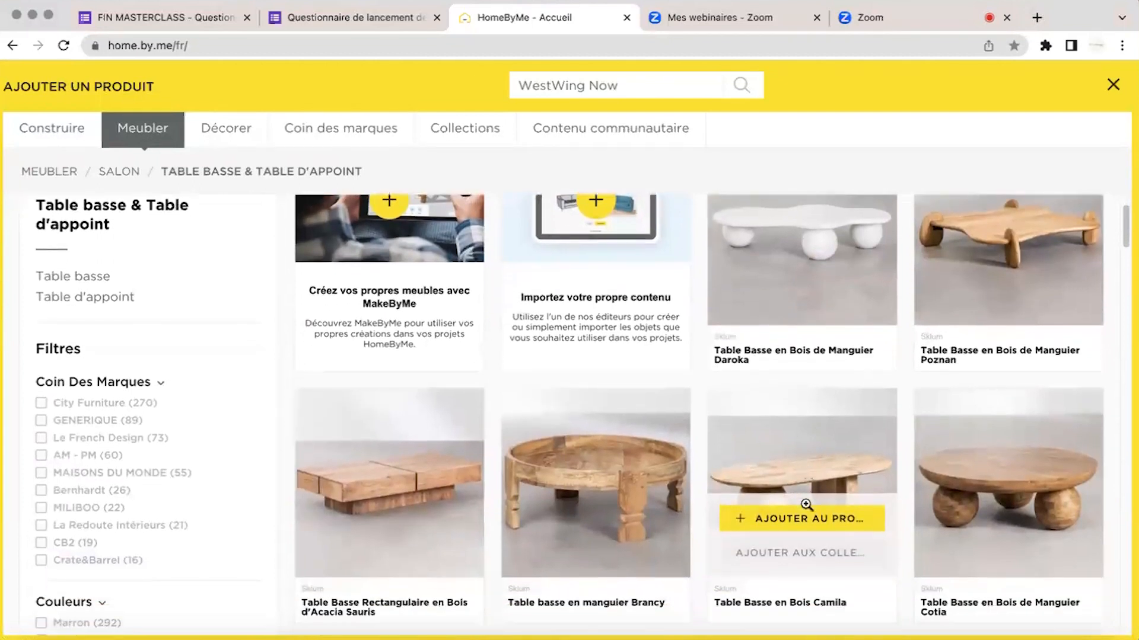
scroll(806, 505, "down", 5)
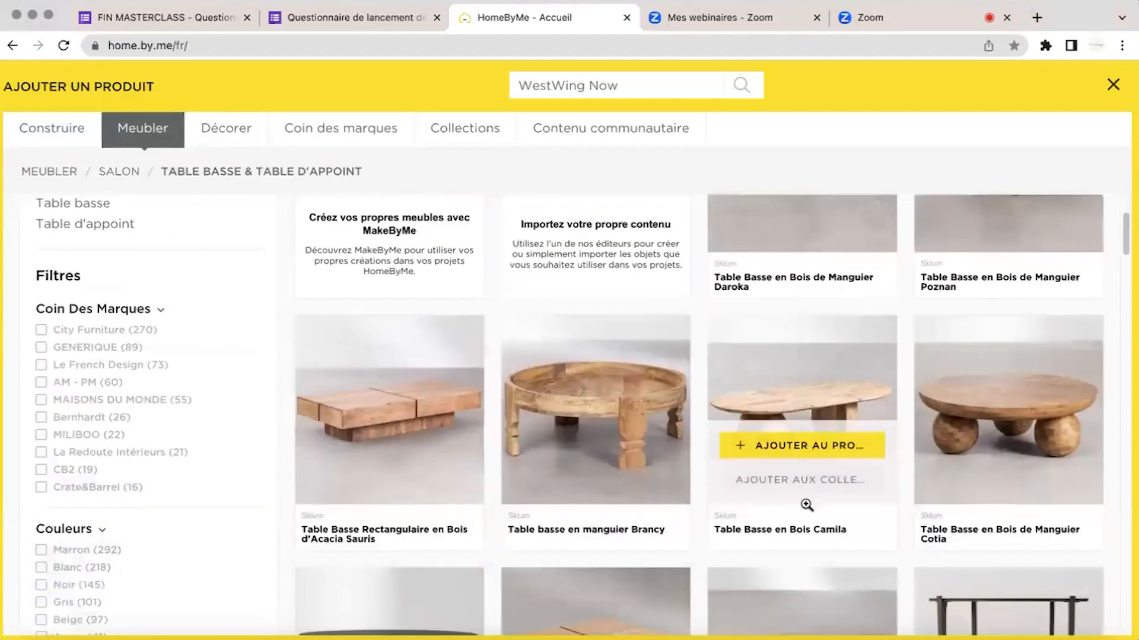
scroll(807, 505, "up", 2)
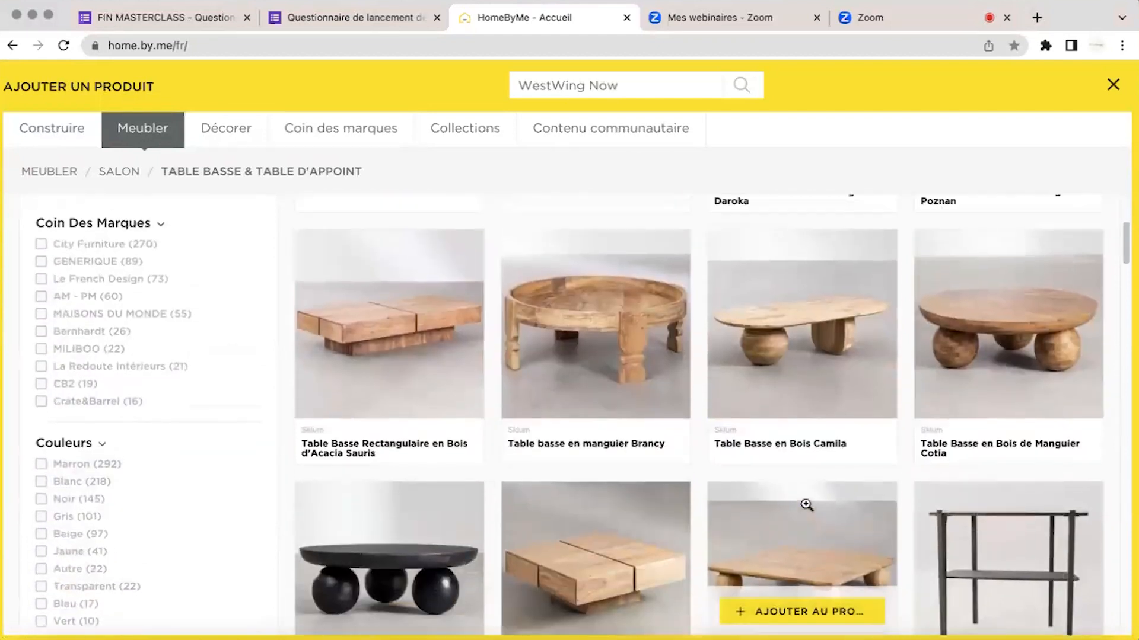
scroll(806, 502, "up", 4)
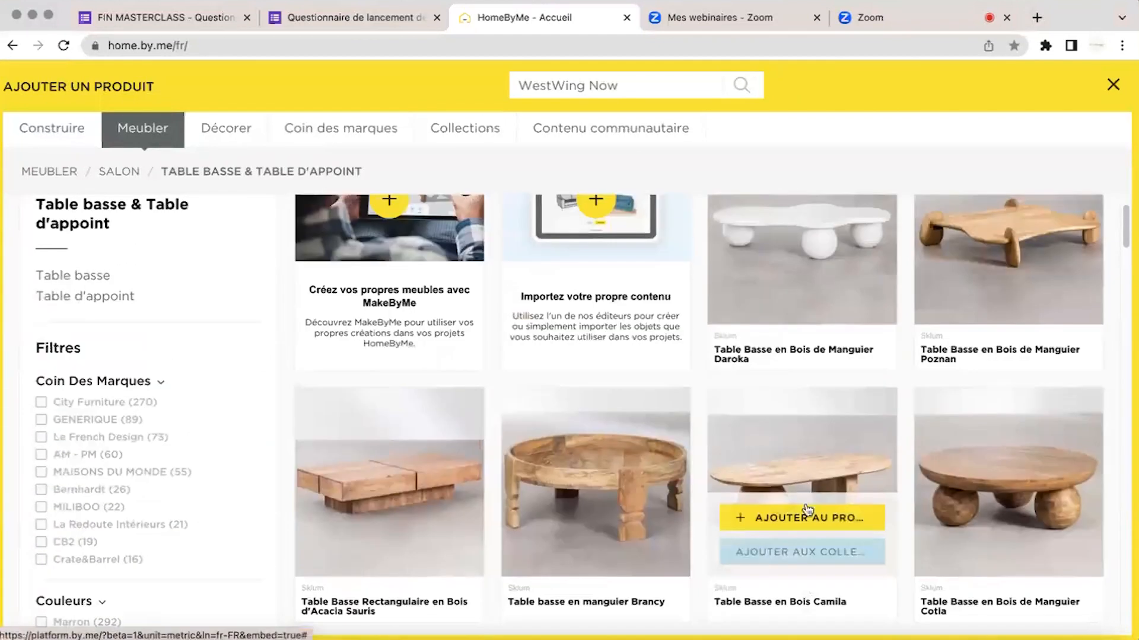
scroll(807, 509, "down", 4)
scroll(808, 510, "down", 5)
left_click(1008, 203)
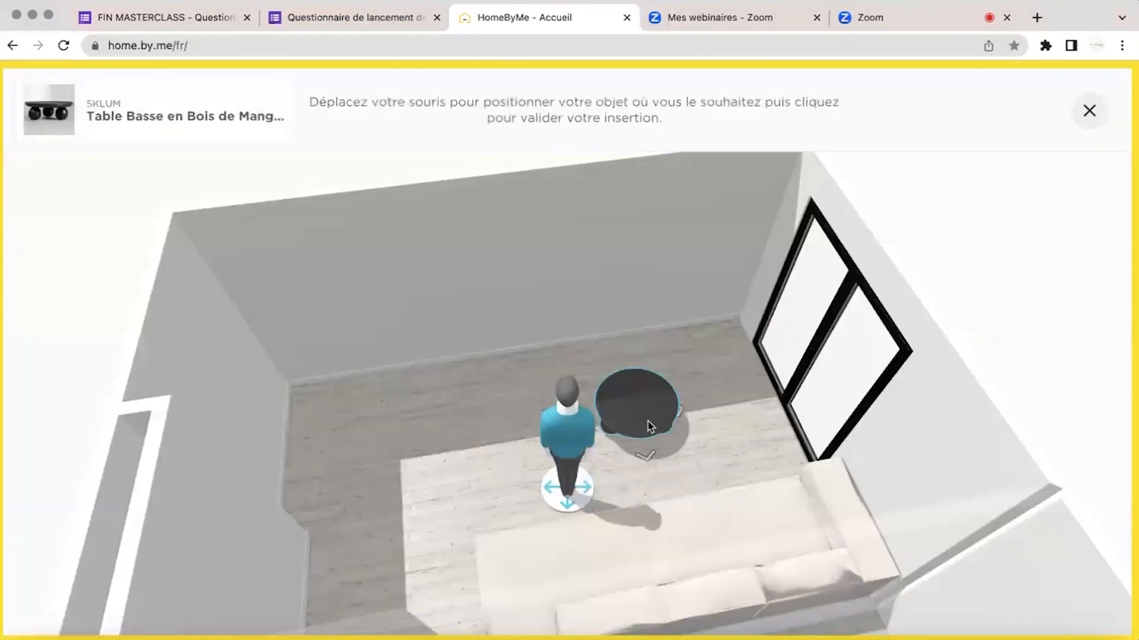
left_click(649, 434)
left_click(446, 287)
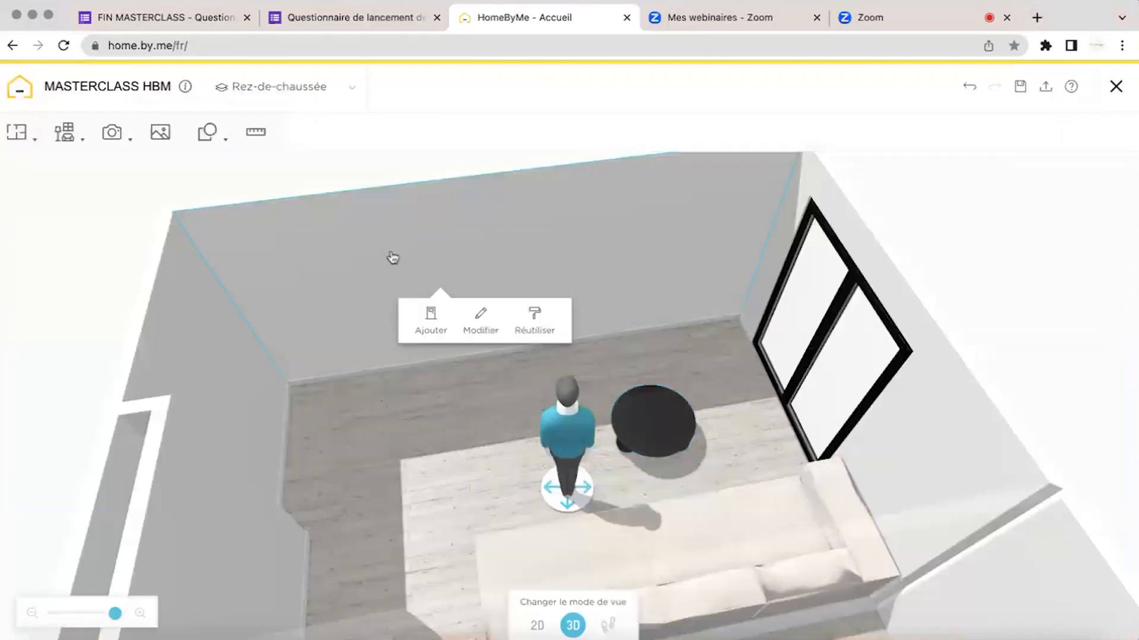
Rotate the round black coffee table in place in front of the sofa.
left_click_drag(393, 257, 496, 249)
left_click(65, 133)
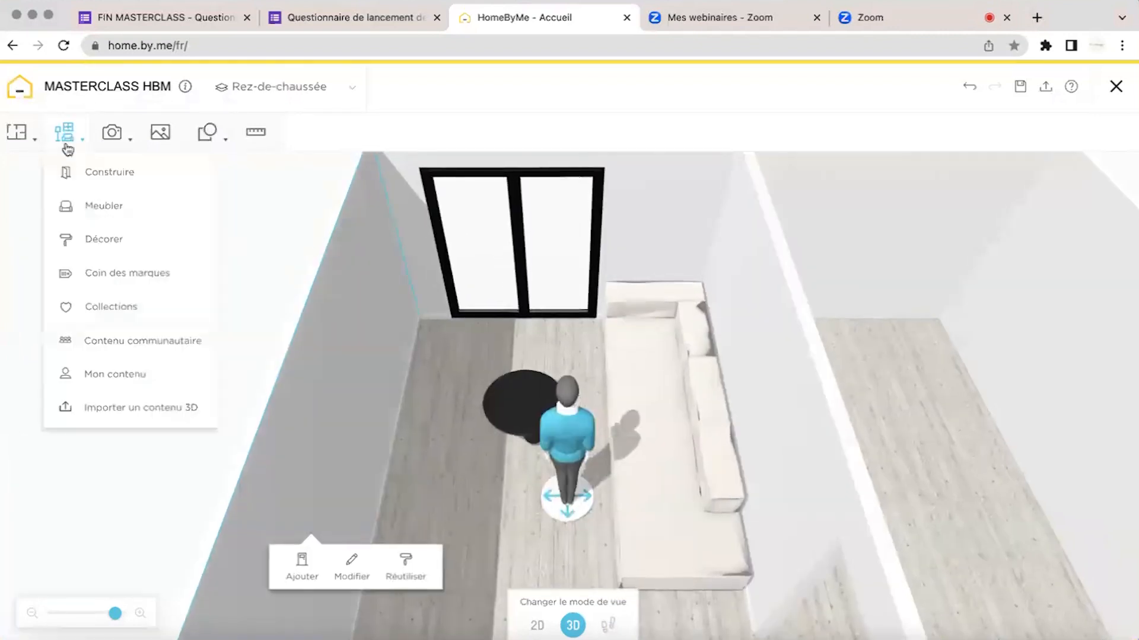
left_click_drag(415, 446, 472, 465)
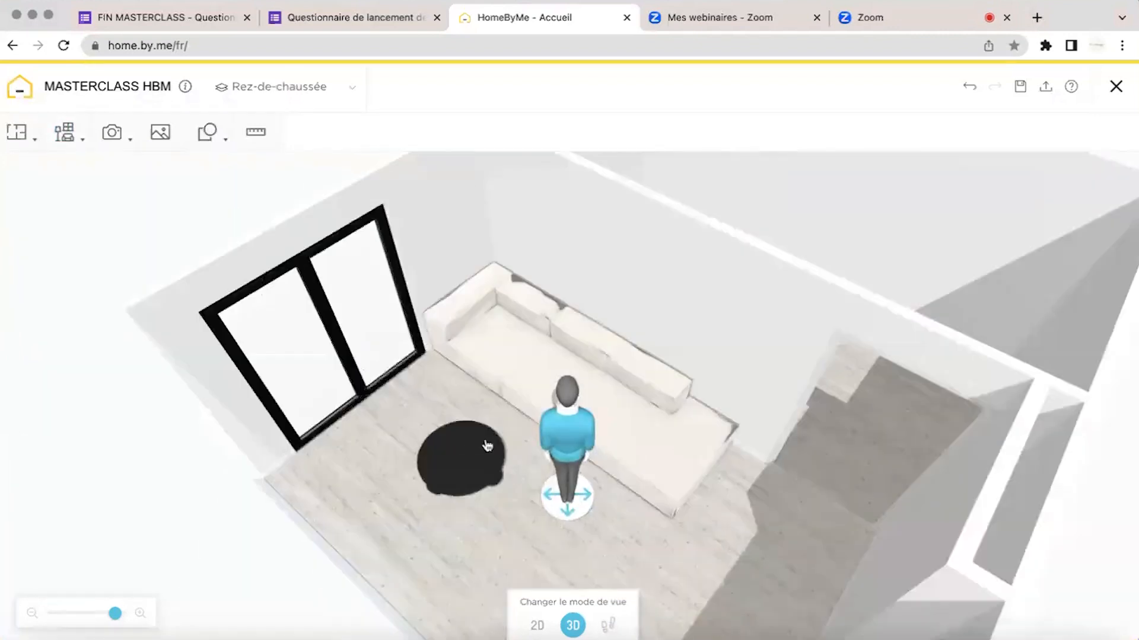
left_click(474, 467)
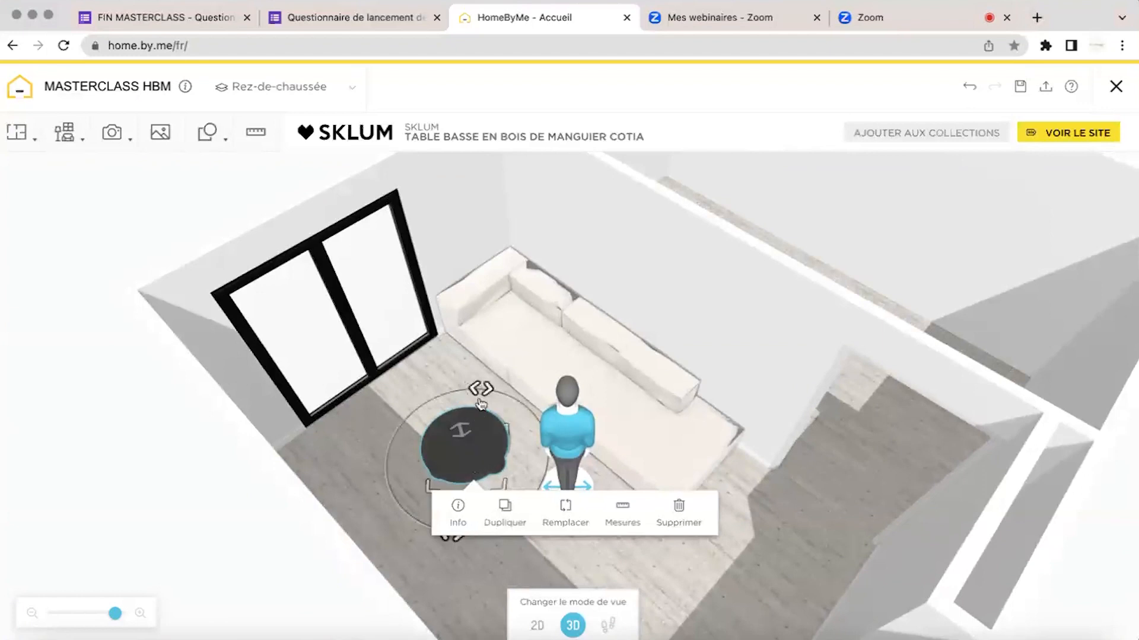
left_click_drag(477, 392, 418, 428)
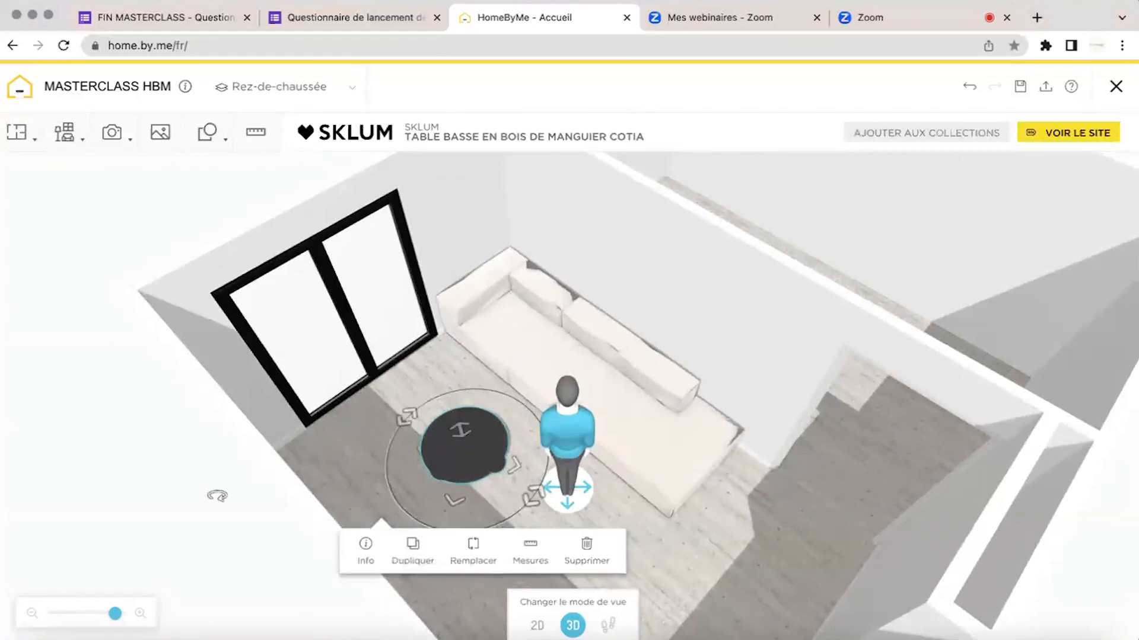
left_click_drag(217, 496, 178, 465)
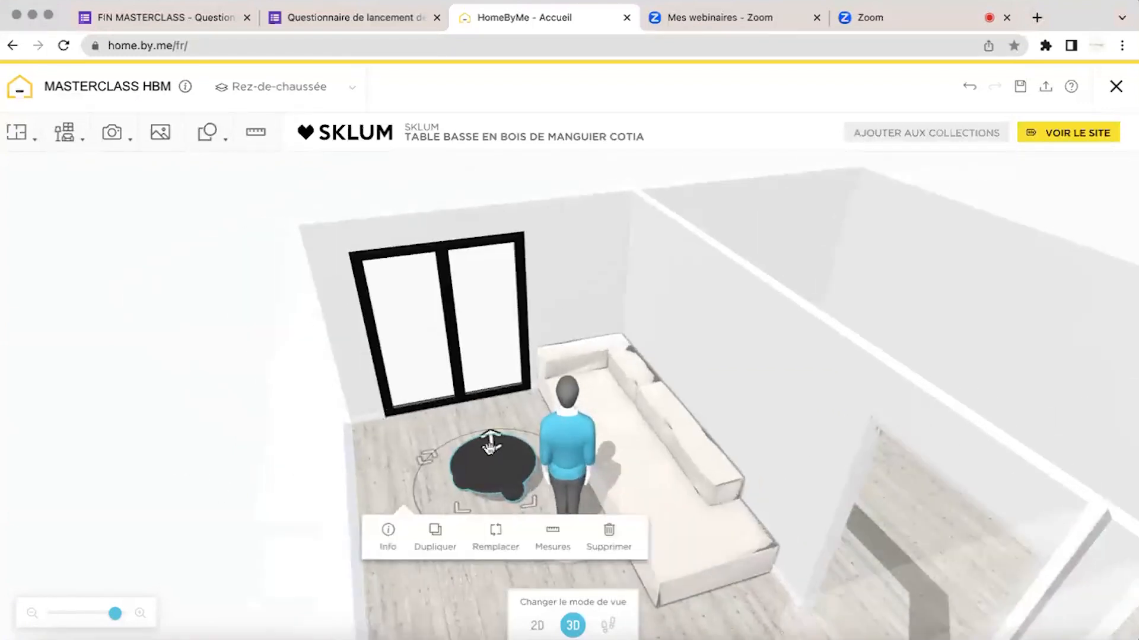
mouse_move(491, 448)
left_mouse_down()
mouse_move(477, 350)
mouse_move(482, 474)
mouse_move(481, 450)
left_mouse_up()
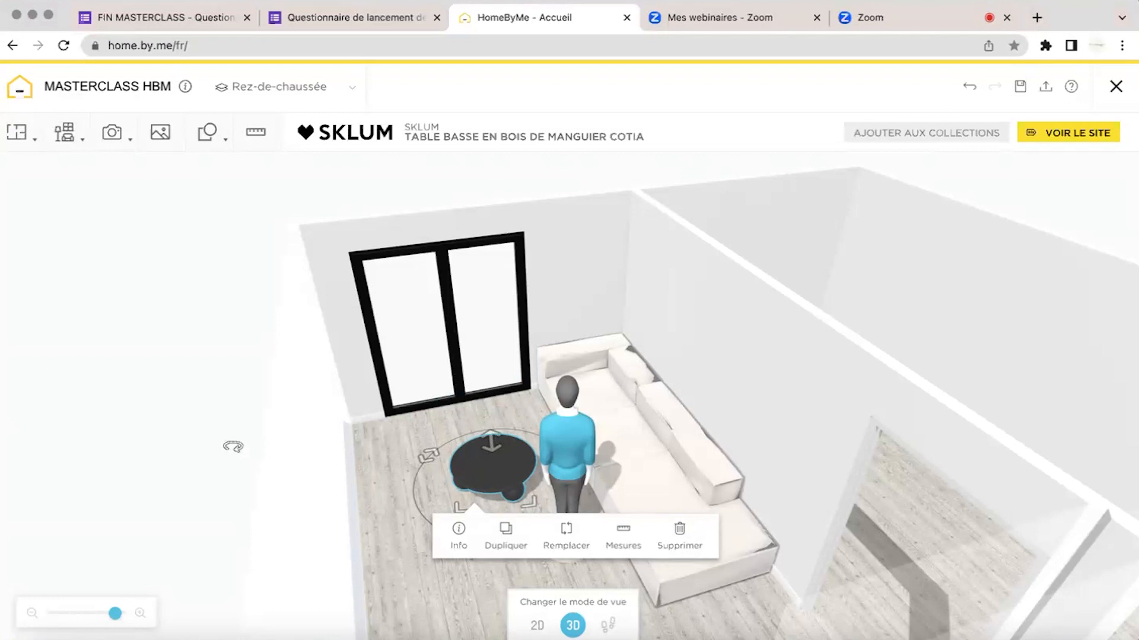
left_click(233, 449)
left_click_drag(214, 395, 436, 494)
left_click(466, 479)
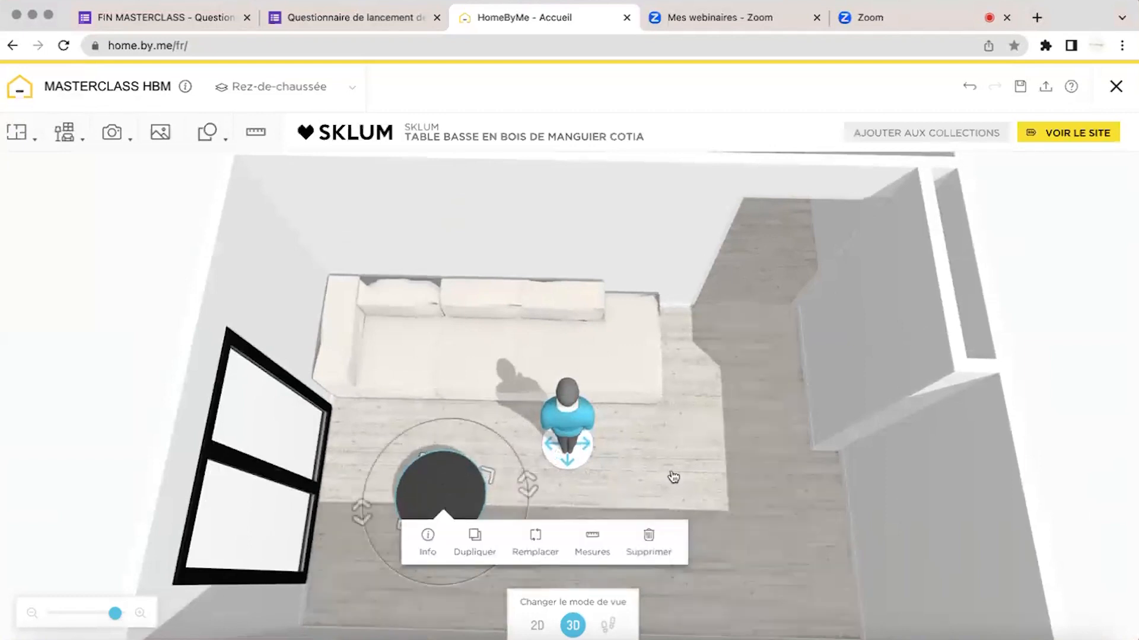
left_click(671, 462)
Search the product catalogue for the brand Sklum.
left_click_drag(652, 419, 731, 409)
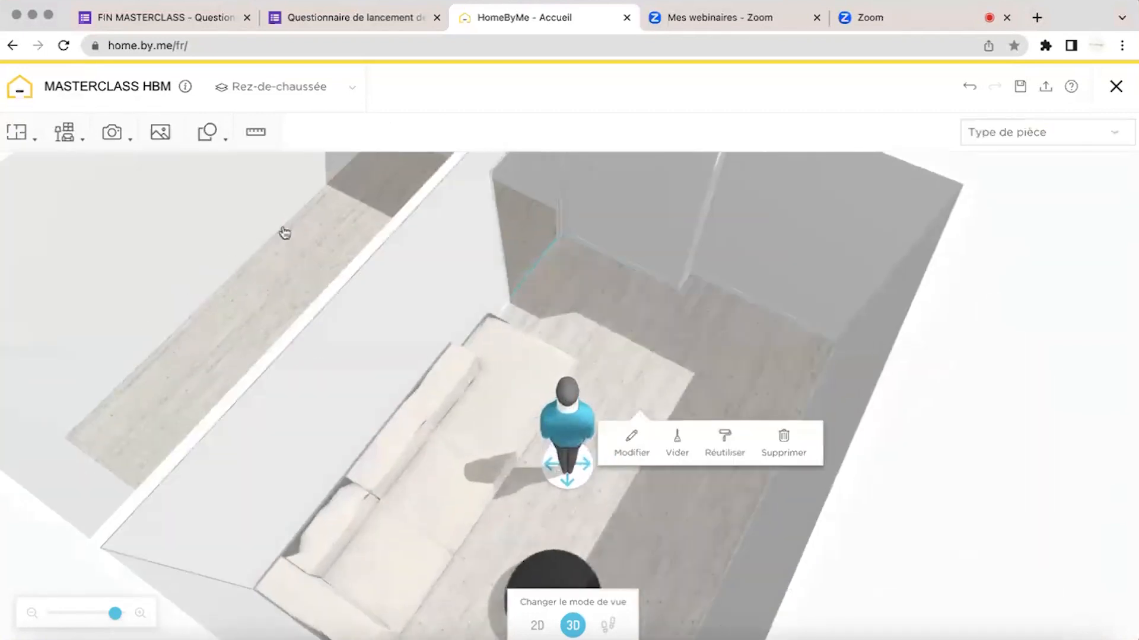
left_click(66, 131)
left_click(93, 206)
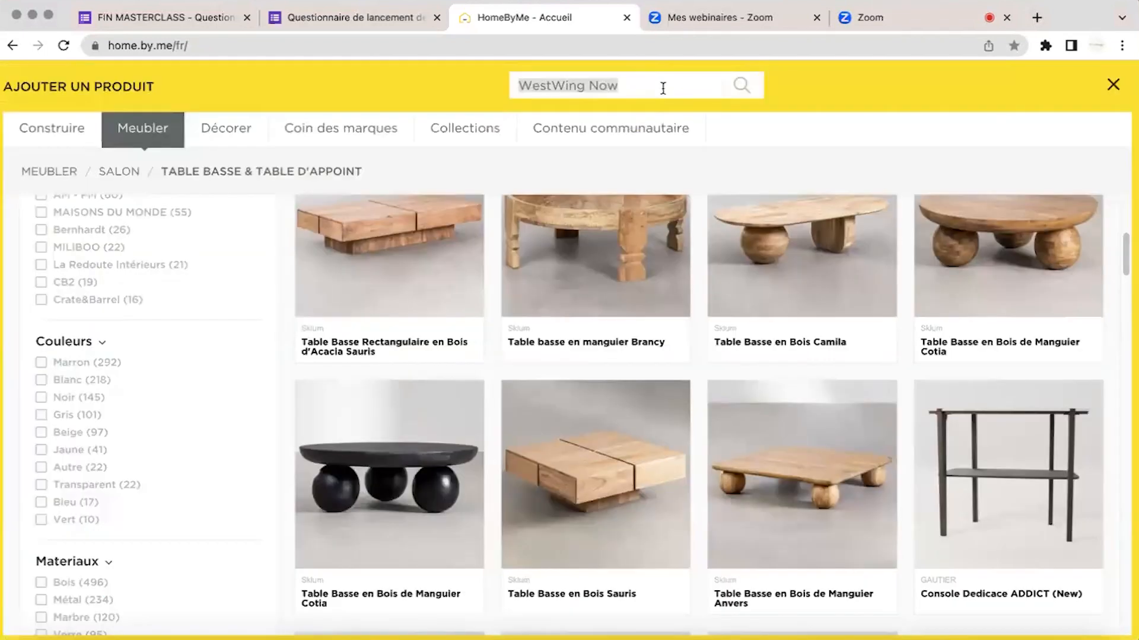
type("s")
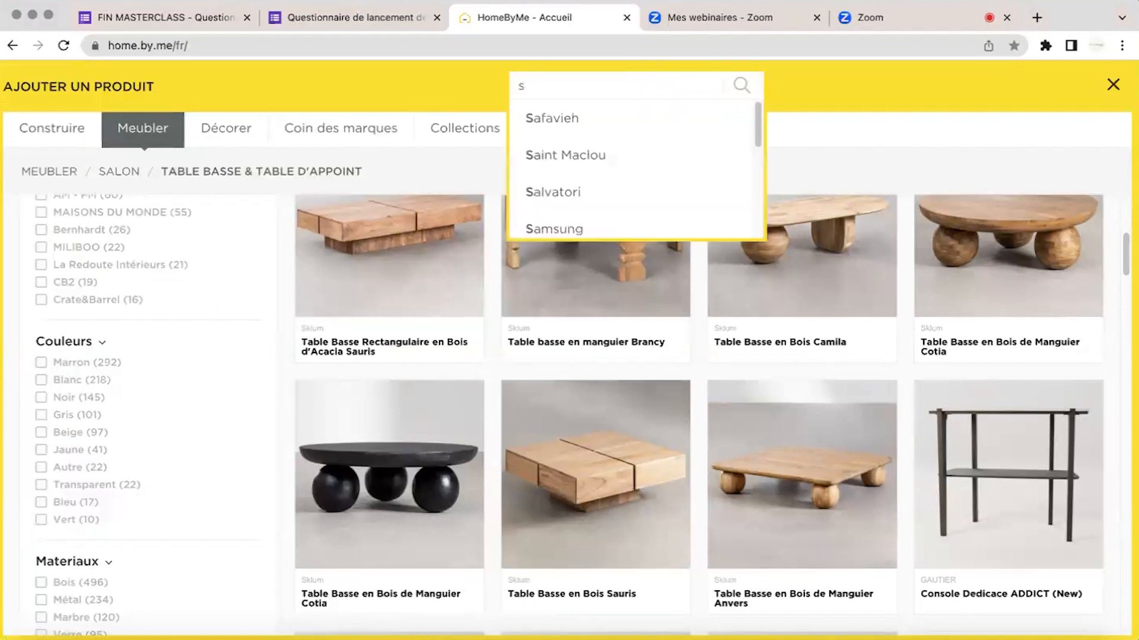
type("klum")
key("Return")
Go through the Sklum products to the end of the list and load more results.
scroll(638, 290, "down", 2)
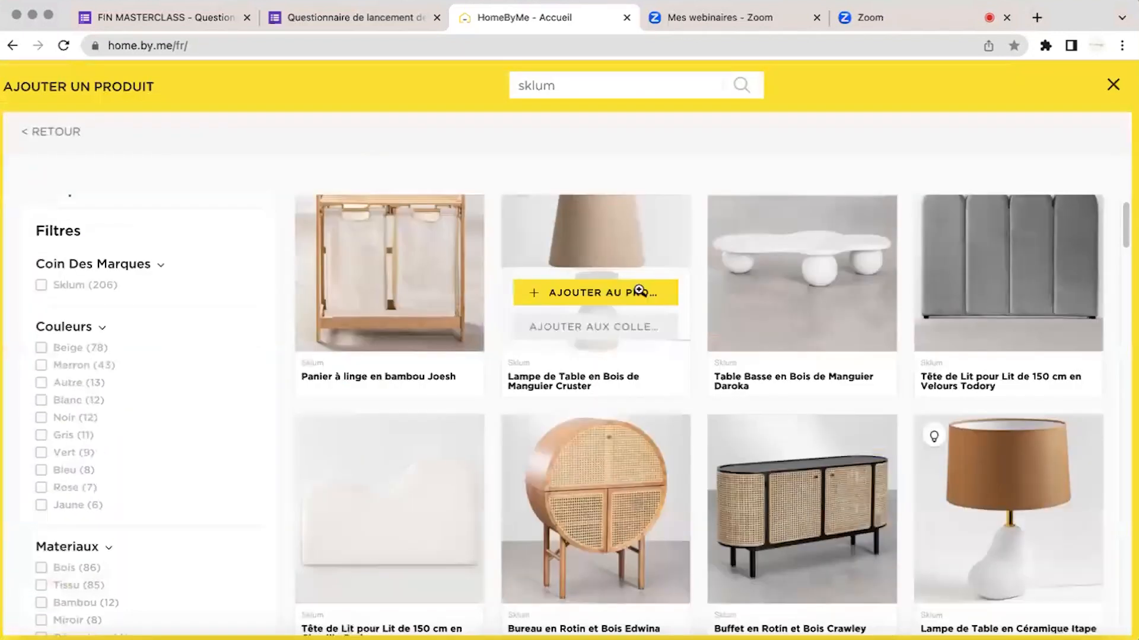
scroll(640, 294, "up", 1)
scroll(646, 500, "down", 4)
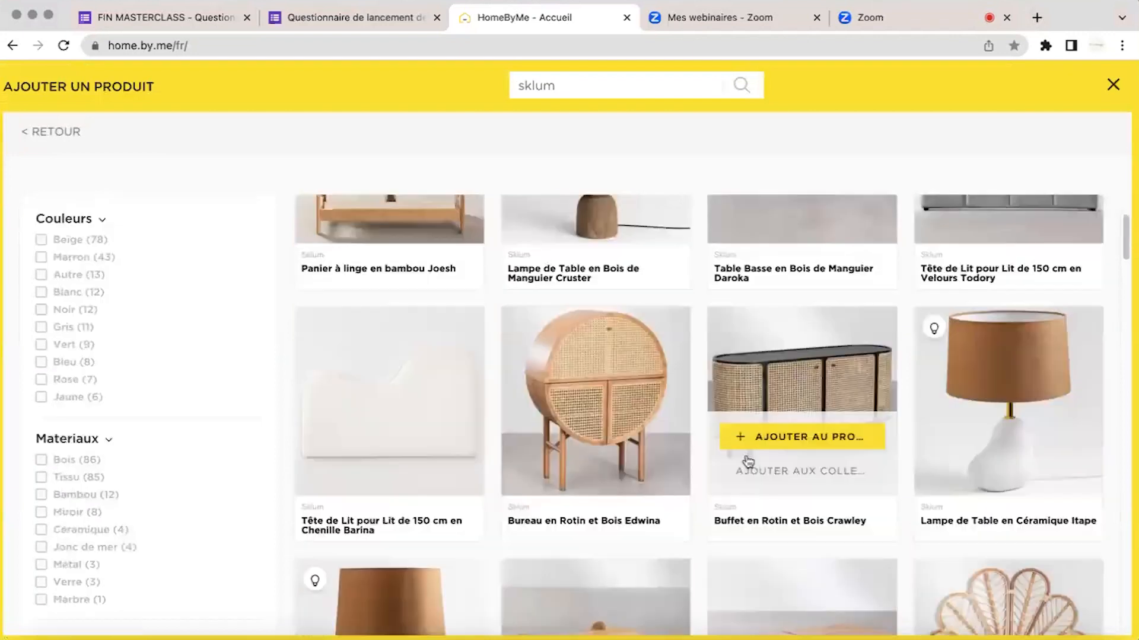
scroll(745, 461, "down", 10)
scroll(746, 456, "down", 15)
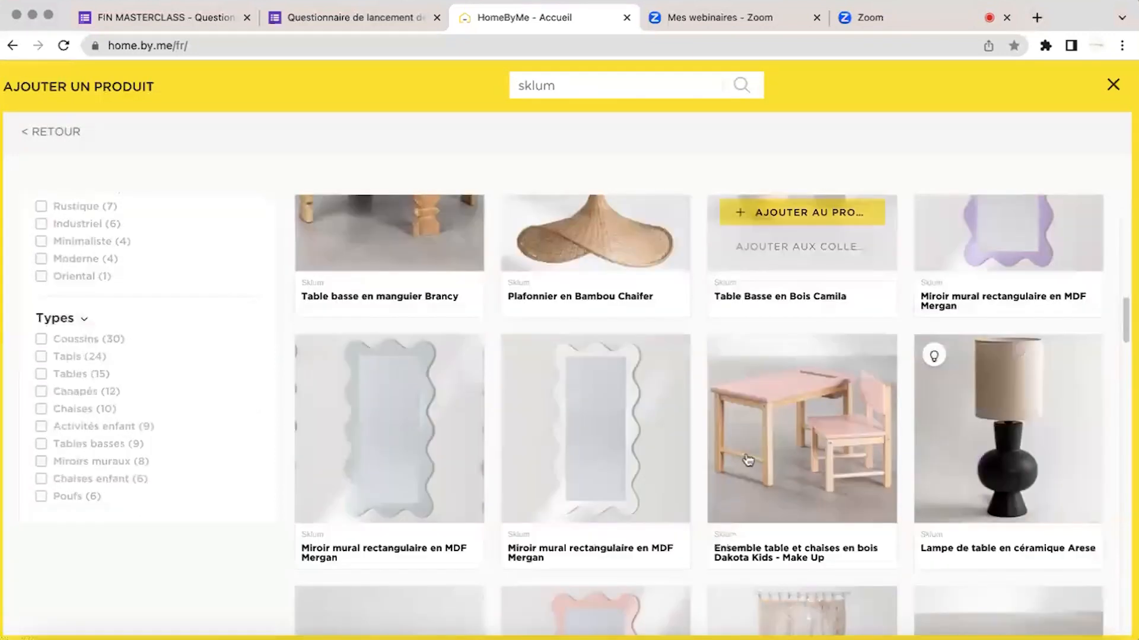
scroll(746, 453, "down", 15)
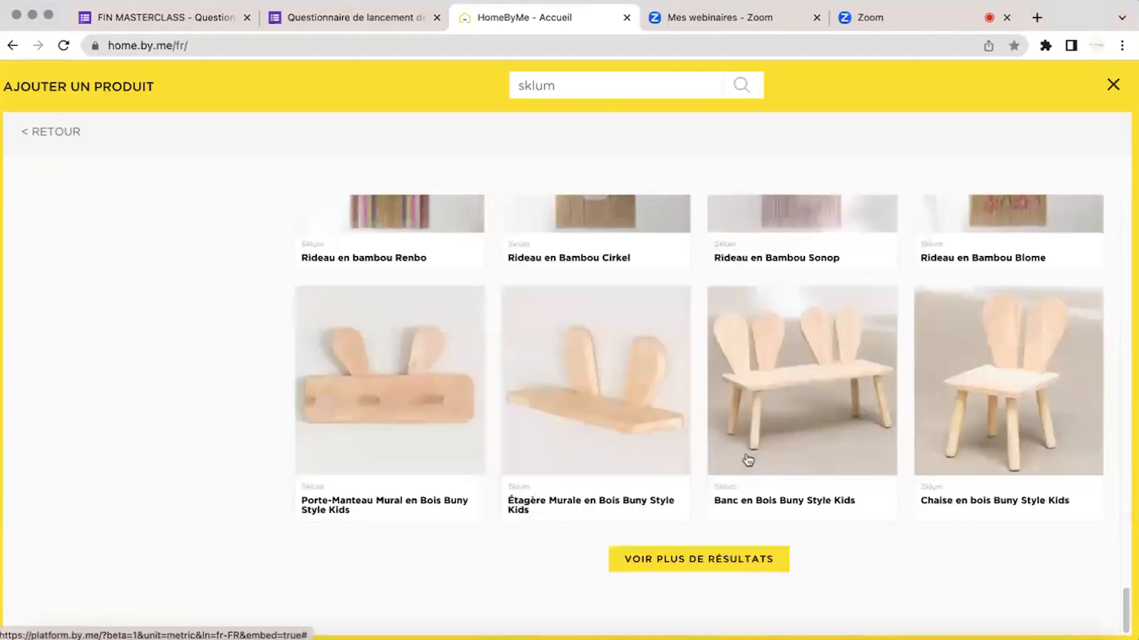
left_click(704, 563)
left_click(765, 549)
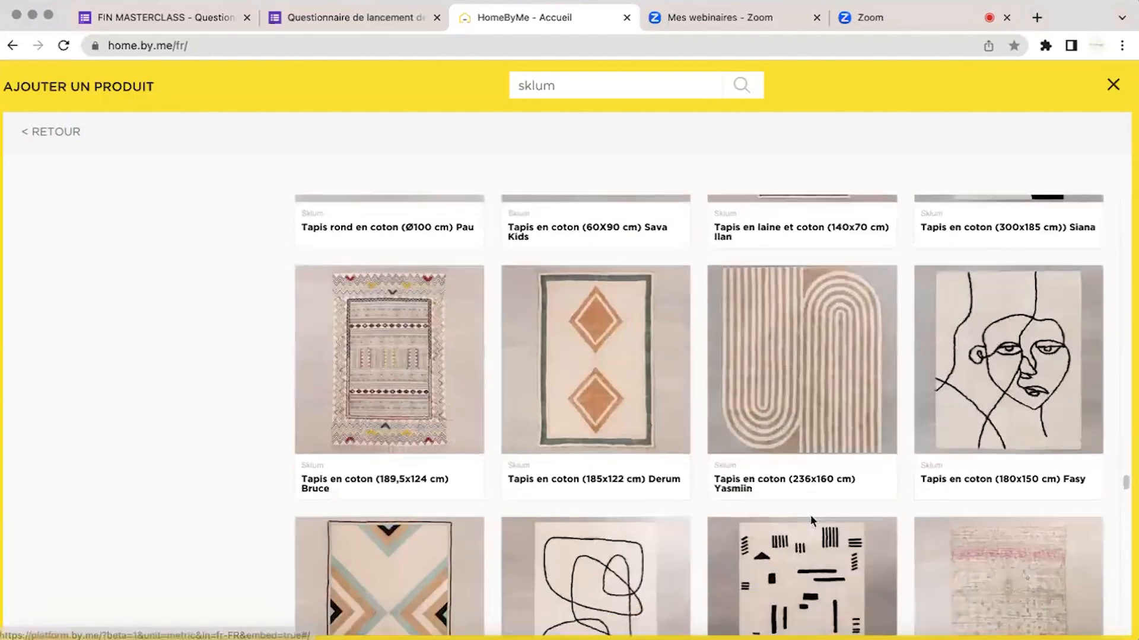
Find the Sklum Table à manger en bois rond (Ø120 cm) Anais and place it in the room's far corner, beyond the sofa.
scroll(810, 515, "down", 15)
scroll(810, 516, "down", 20)
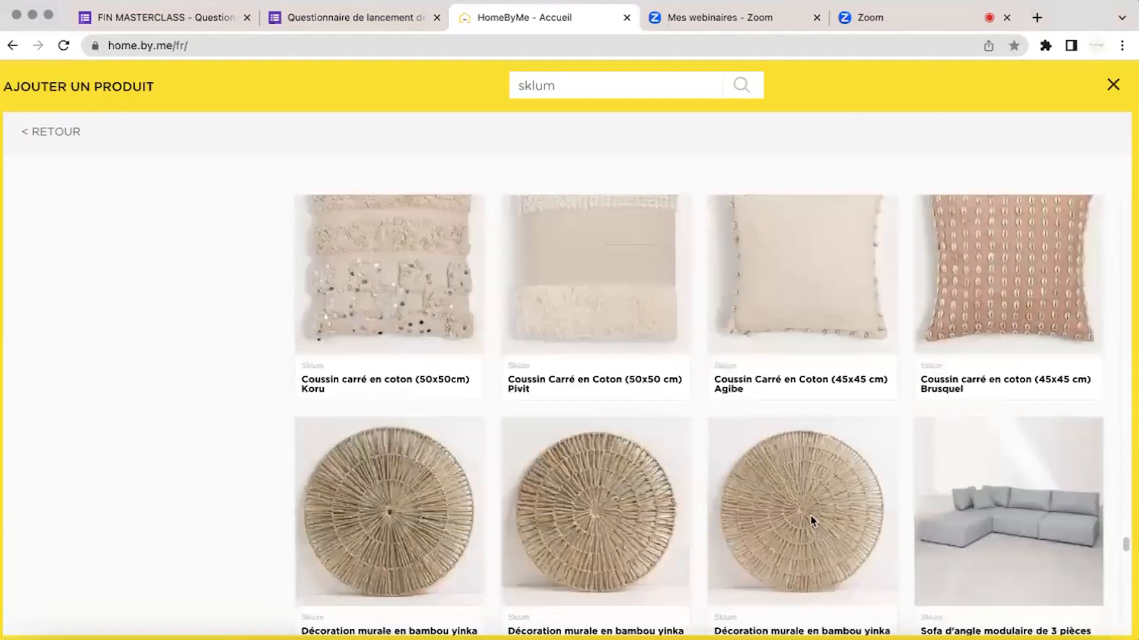
scroll(812, 522, "down", 10)
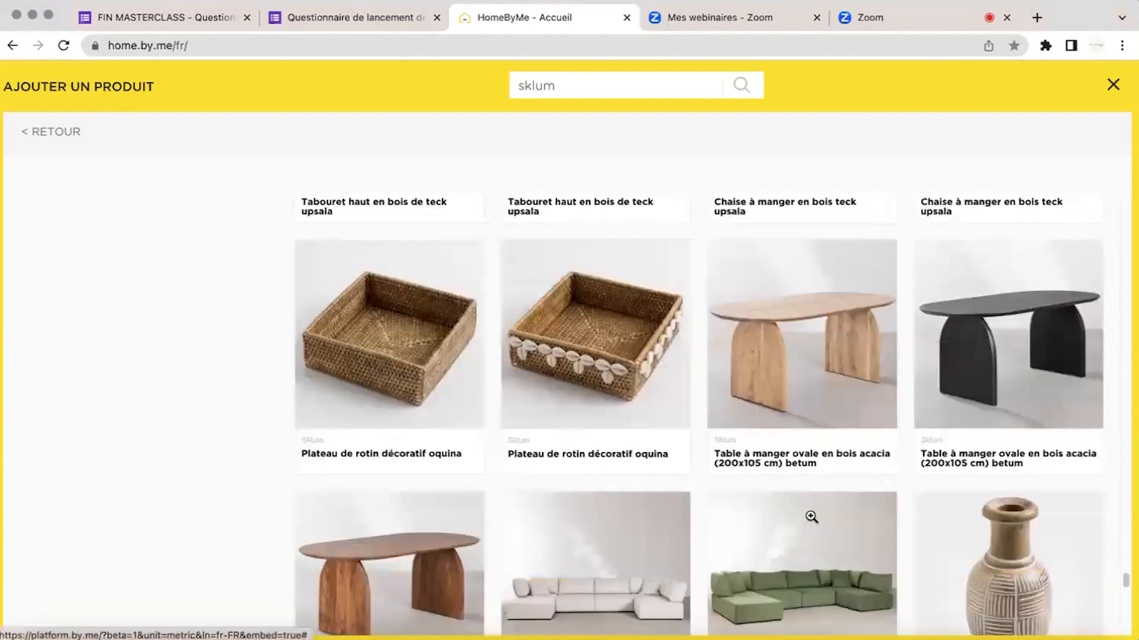
scroll(811, 516, "down", 15)
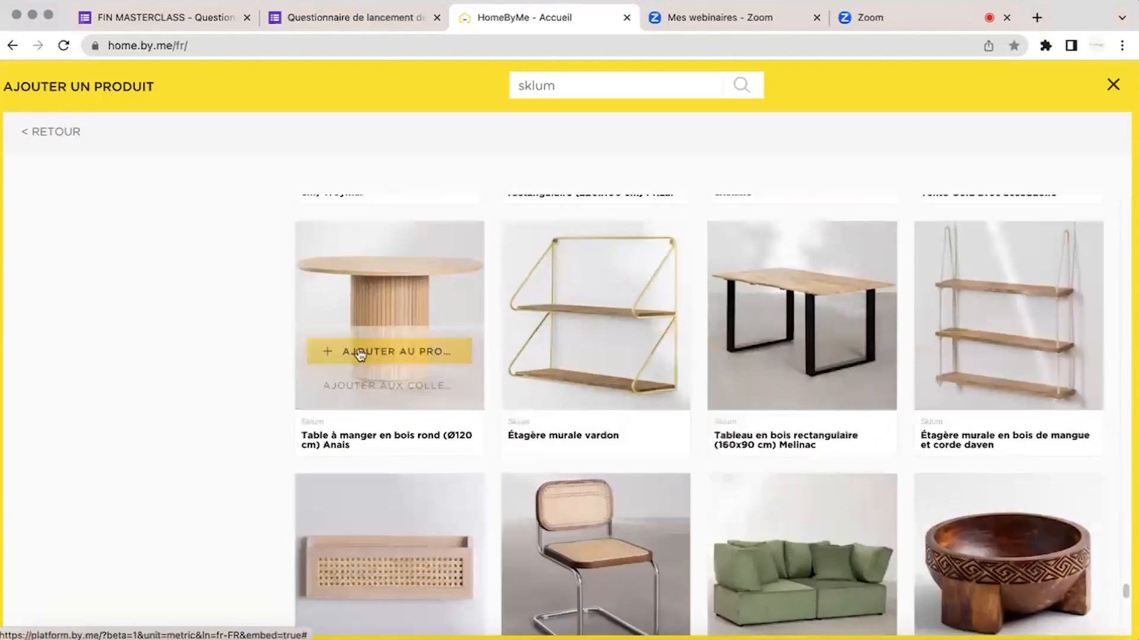
left_click(380, 351)
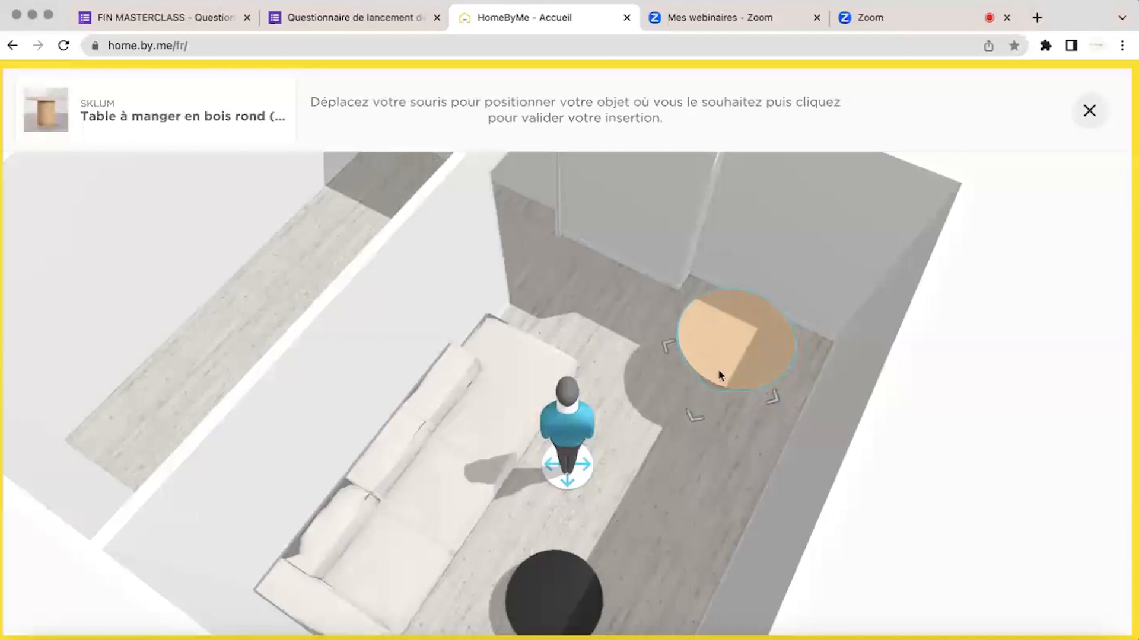
left_click(720, 376)
Place the Sklum Chaise à manger en bois en teck Visby beside the round dining table and turn it to face the table.
left_click_drag(974, 264, 1103, 226)
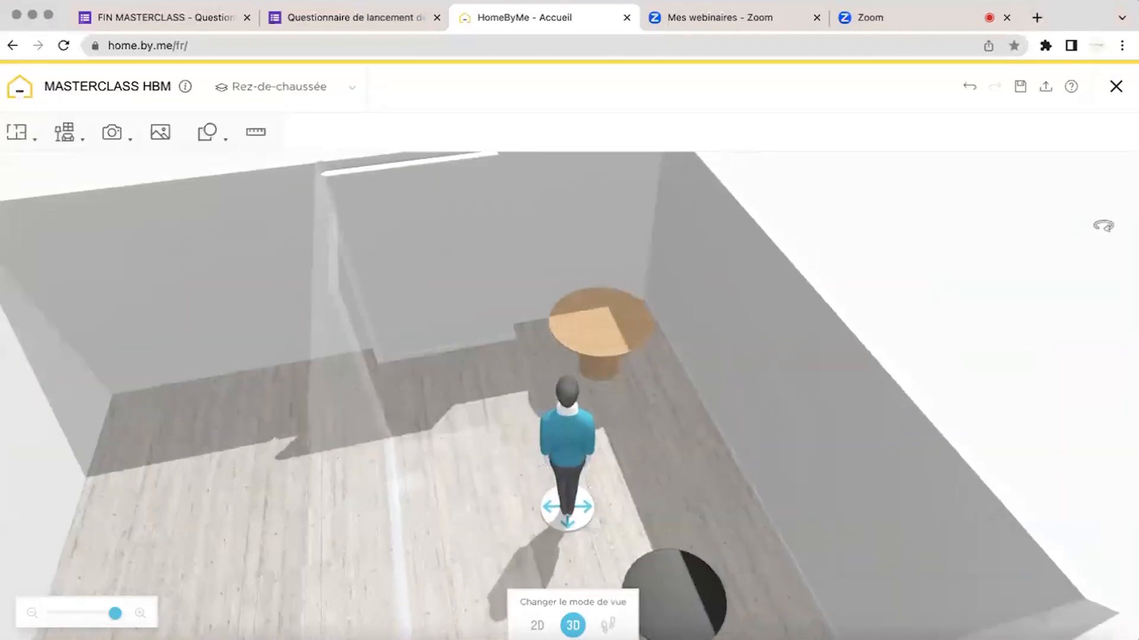
left_click(64, 132)
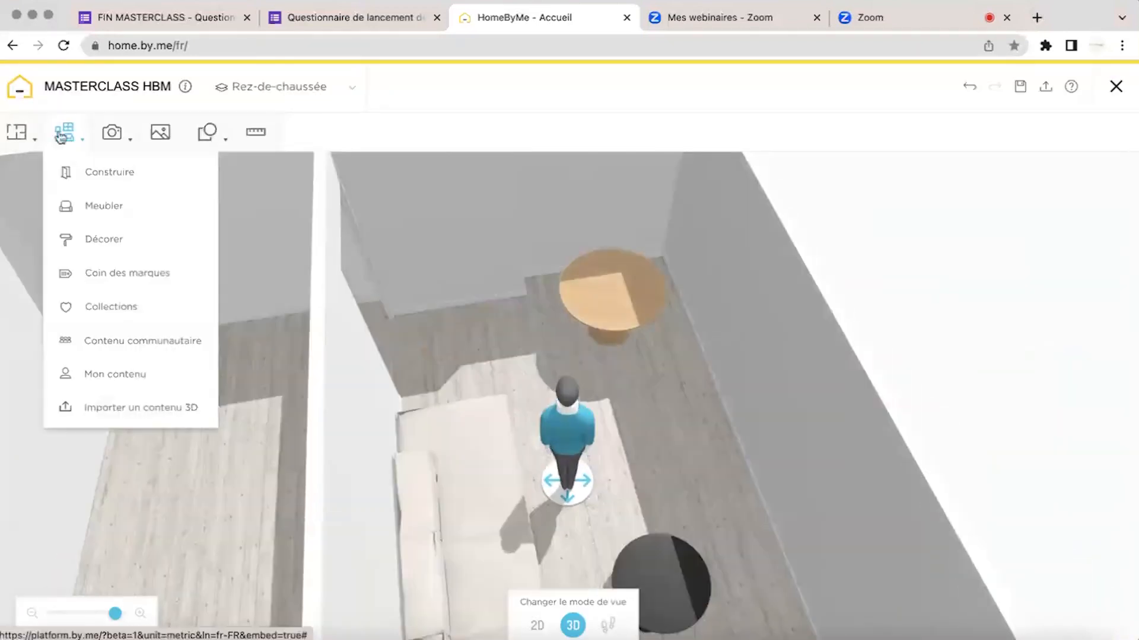
left_click(94, 208)
scroll(464, 354, "up", 10)
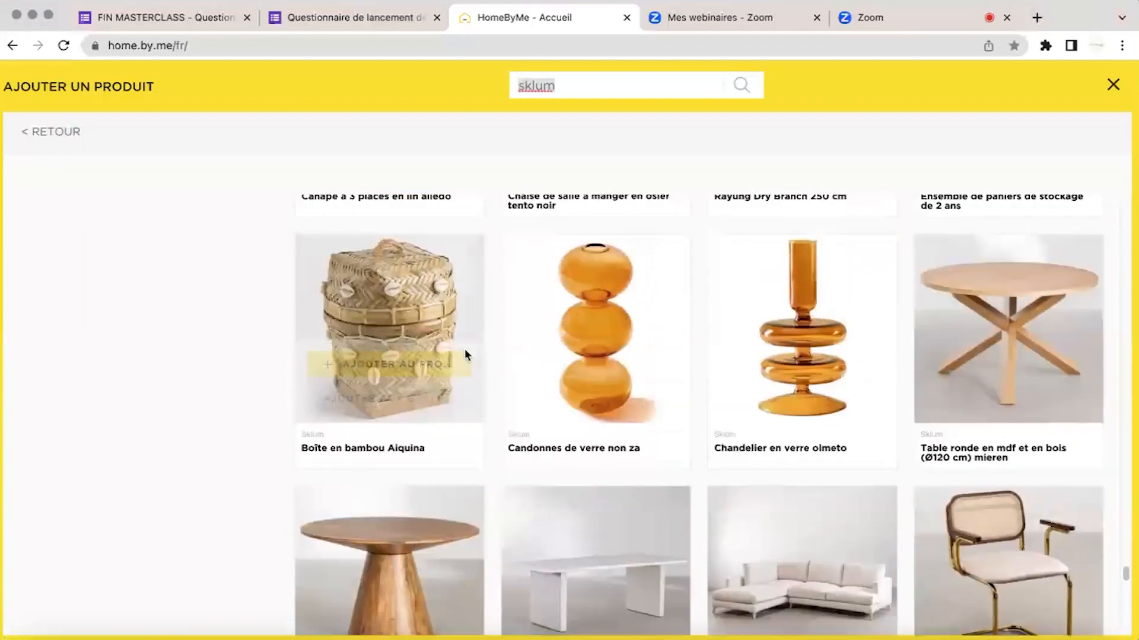
scroll(464, 355, "up", 10)
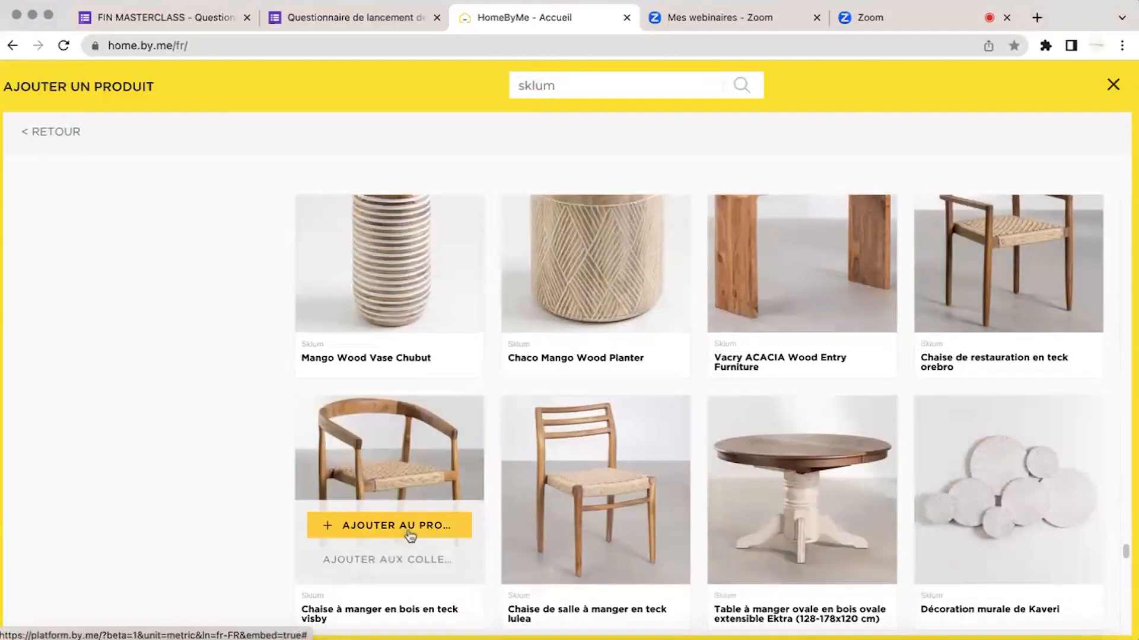
left_click(410, 534)
left_click(534, 335)
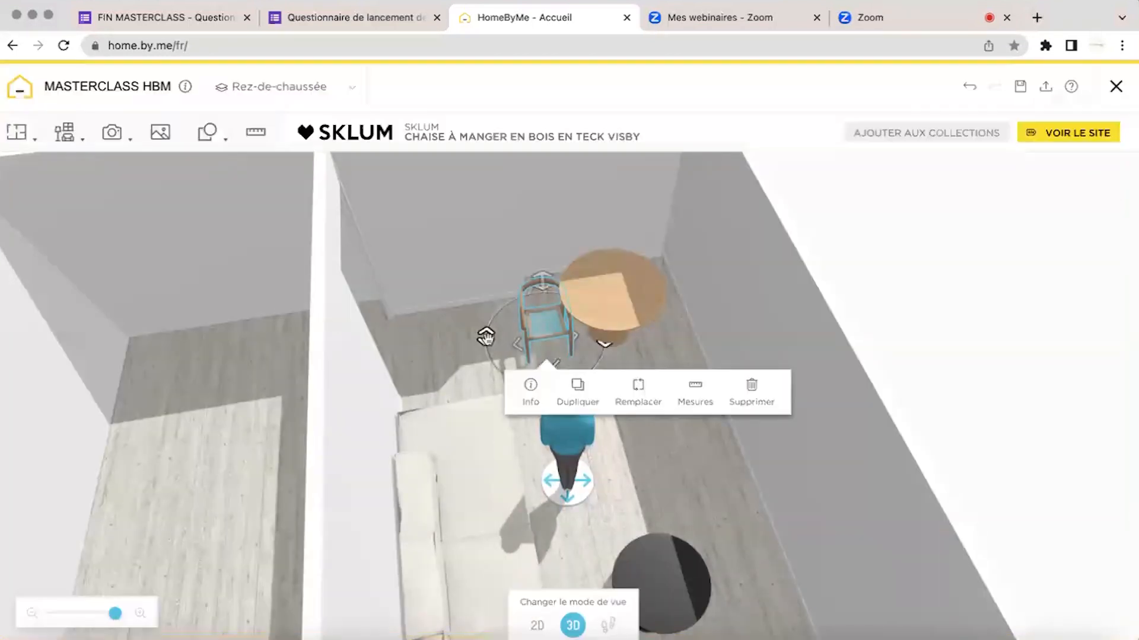
left_click(530, 409)
mouse_move(453, 340)
left_mouse_down()
mouse_move(557, 340)
mouse_move(557, 356)
mouse_move(543, 363)
mouse_move(427, 323)
mouse_move(440, 328)
left_mouse_up()
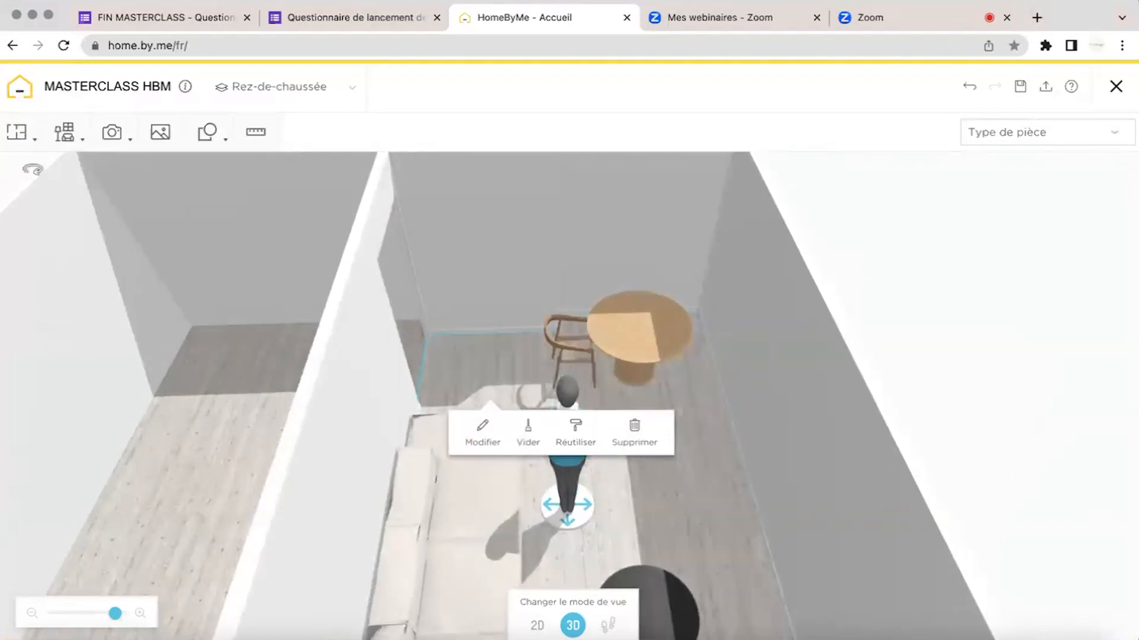
left_click(62, 132)
left_click(95, 209)
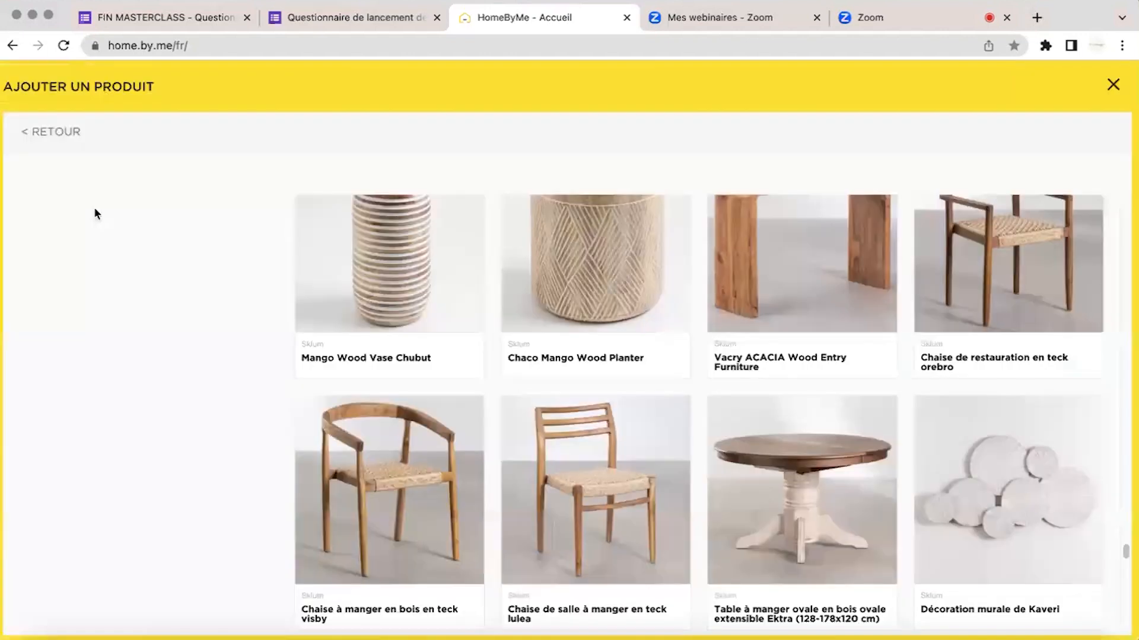
left_click(1113, 85)
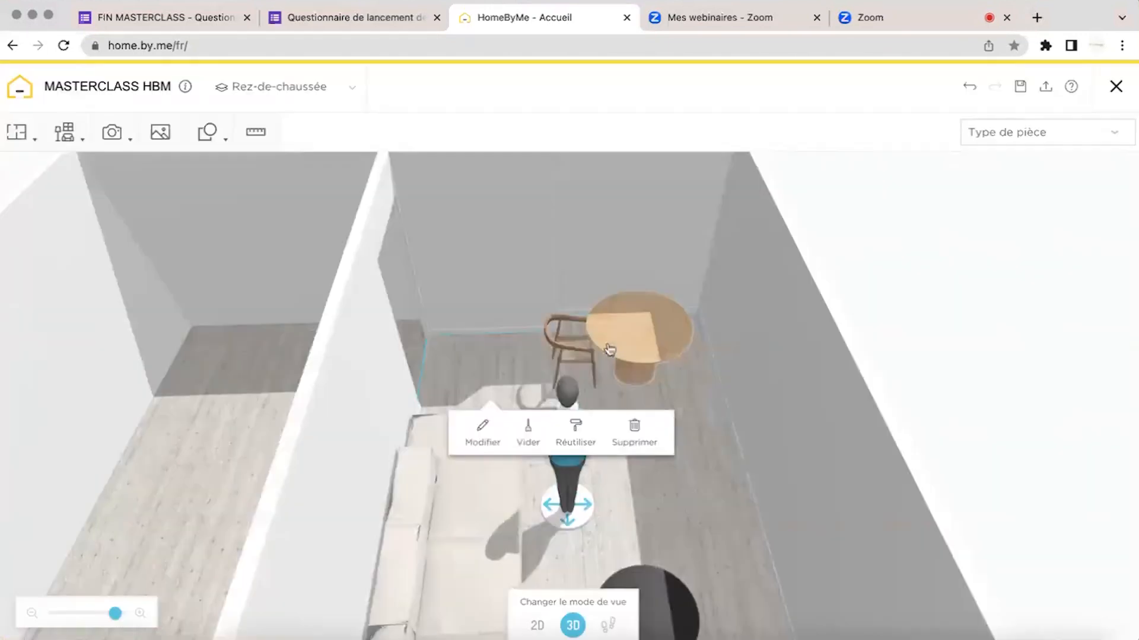
Duplicate the Visby dining chair, turn the copy and place it at the adjacent side of the round table, facing it.
left_click(577, 361)
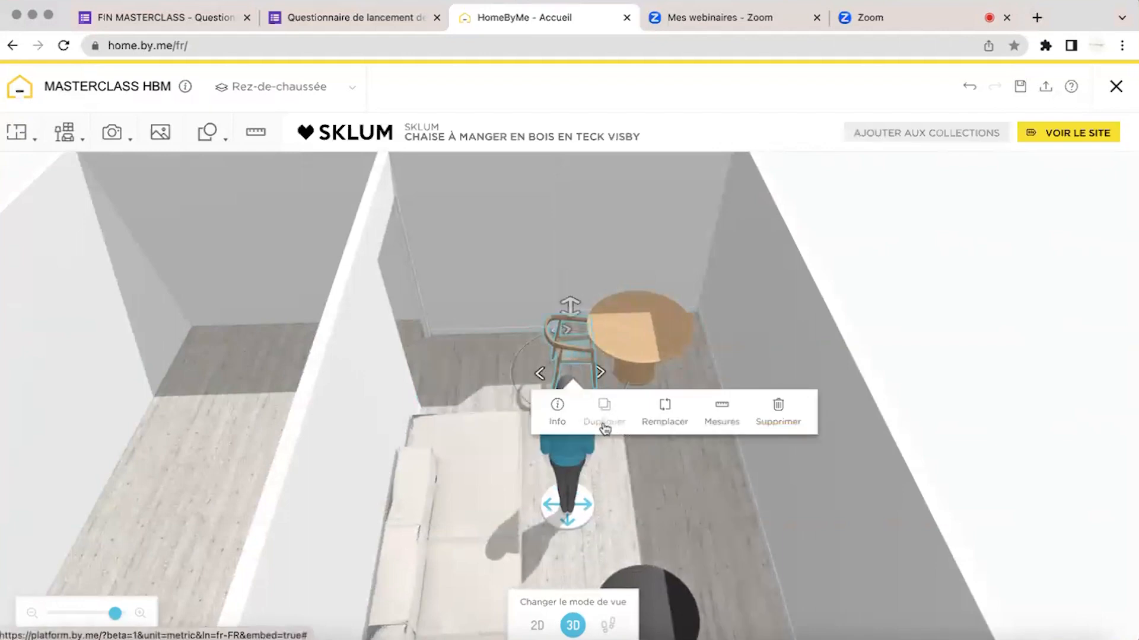
left_click(604, 424)
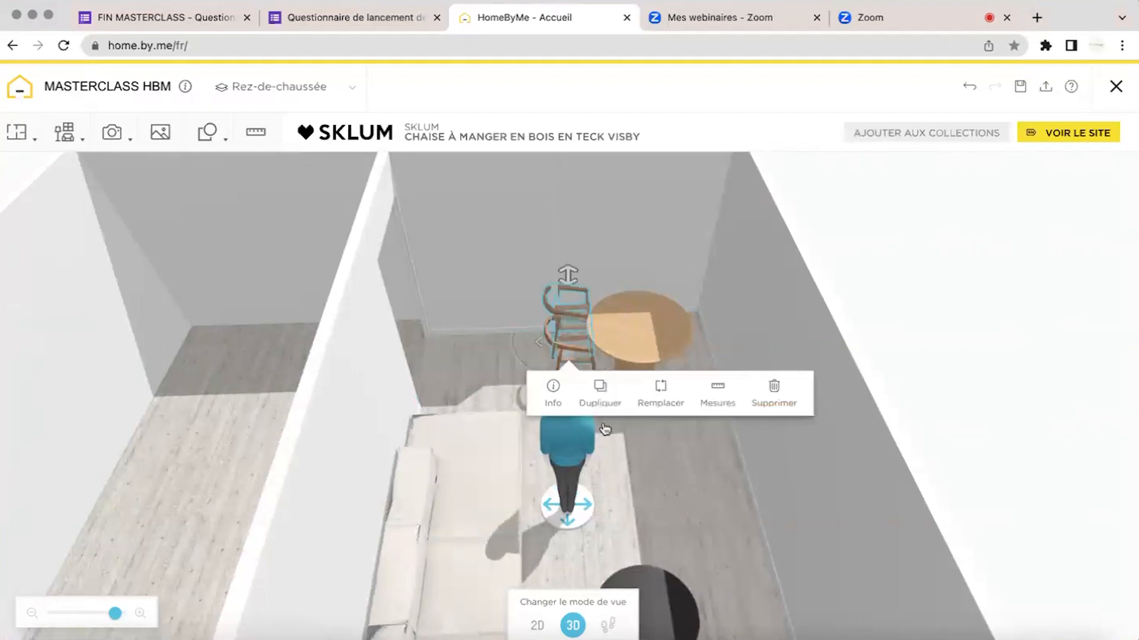
left_click_drag(513, 353, 537, 300)
left_click(565, 319)
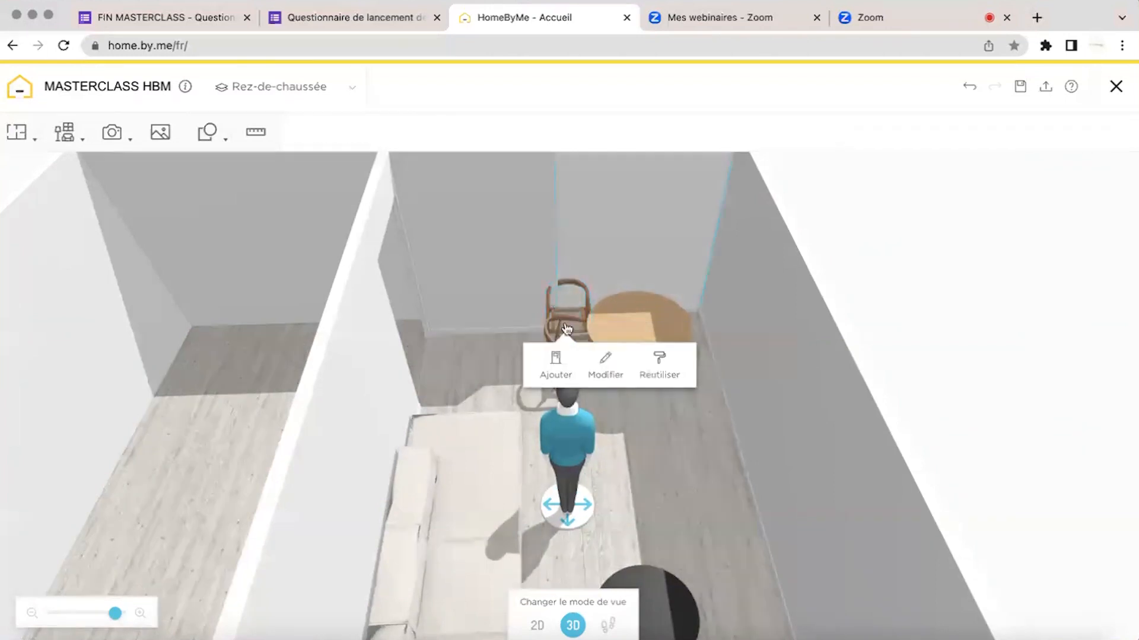
left_click(551, 311)
left_click_drag(547, 294, 628, 386)
left_click_drag(687, 467, 698, 462)
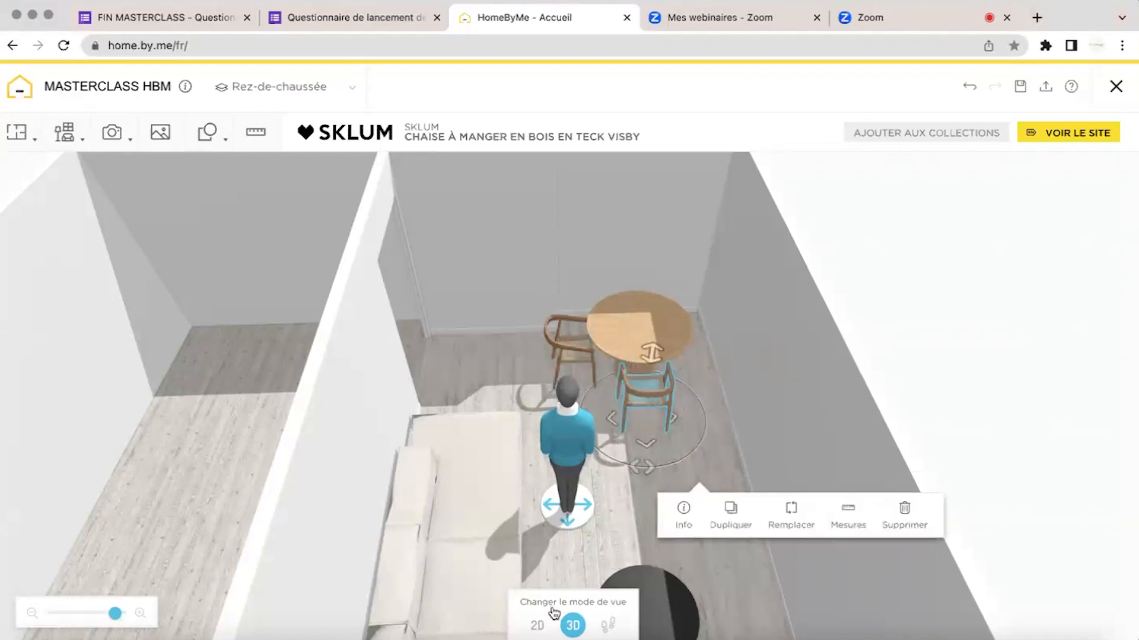
Move the round dining table closer to the room's corner in the 2D plan.
left_click(538, 626)
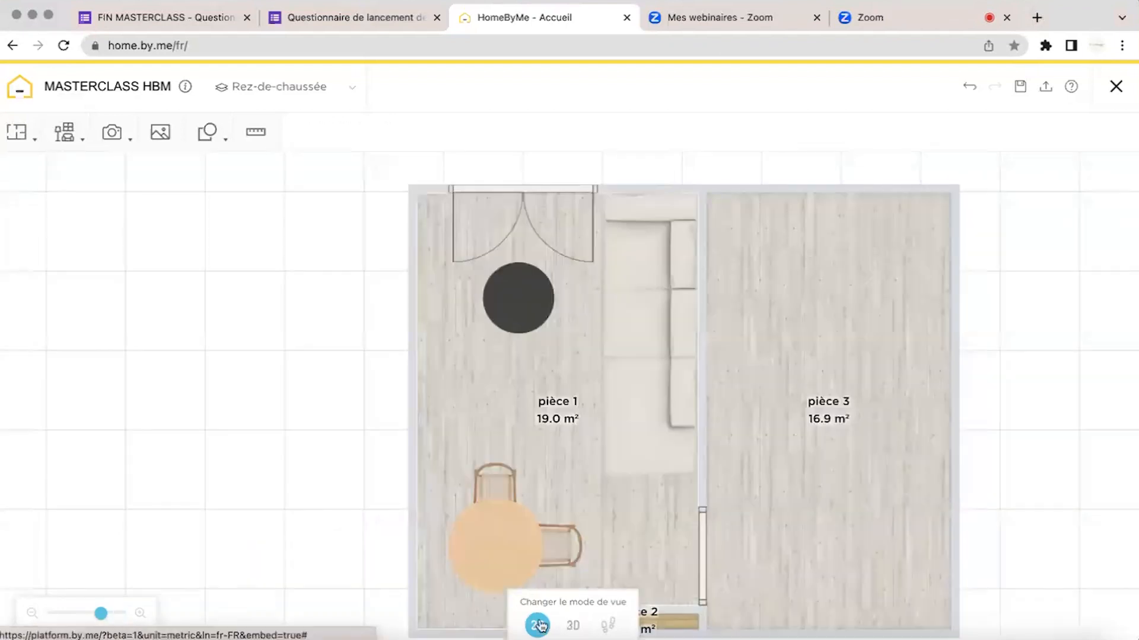
left_click_drag(301, 508, 330, 356)
left_click_drag(102, 617, 115, 618)
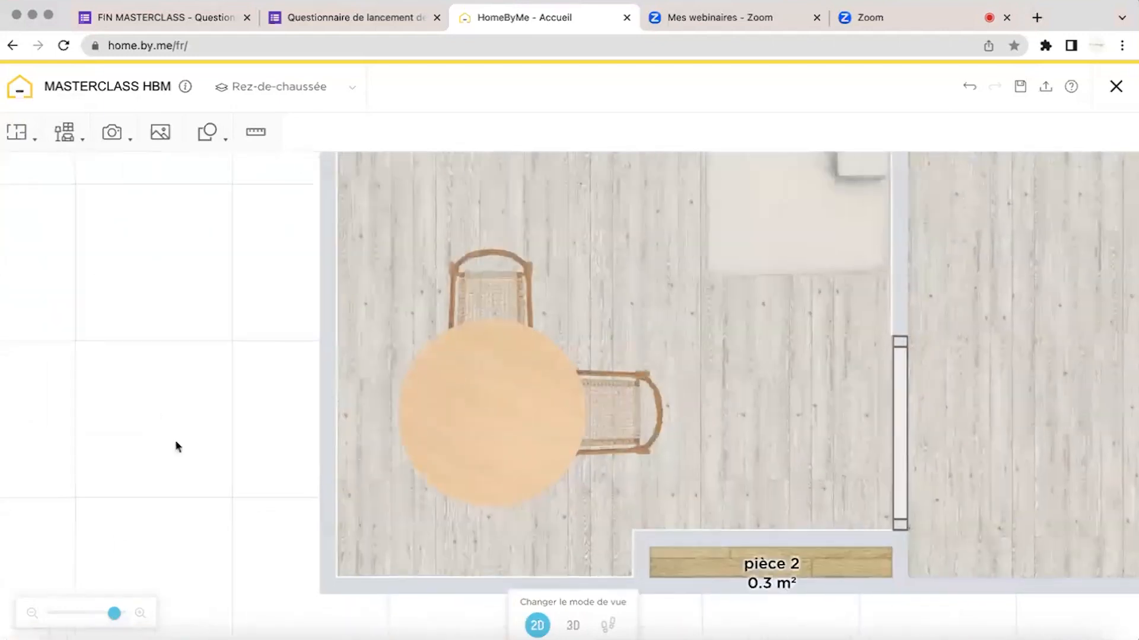
left_click_drag(566, 367, 551, 405)
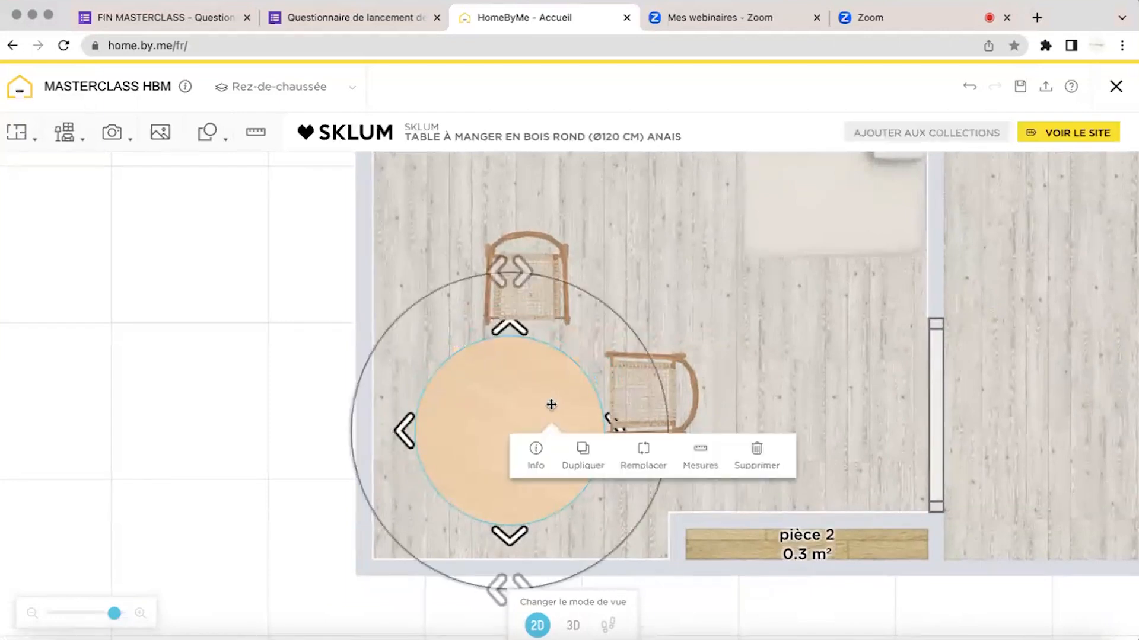
left_click(264, 384)
Reposition both dining chairs so each sits centred against its side of the round table.
left_click(660, 400)
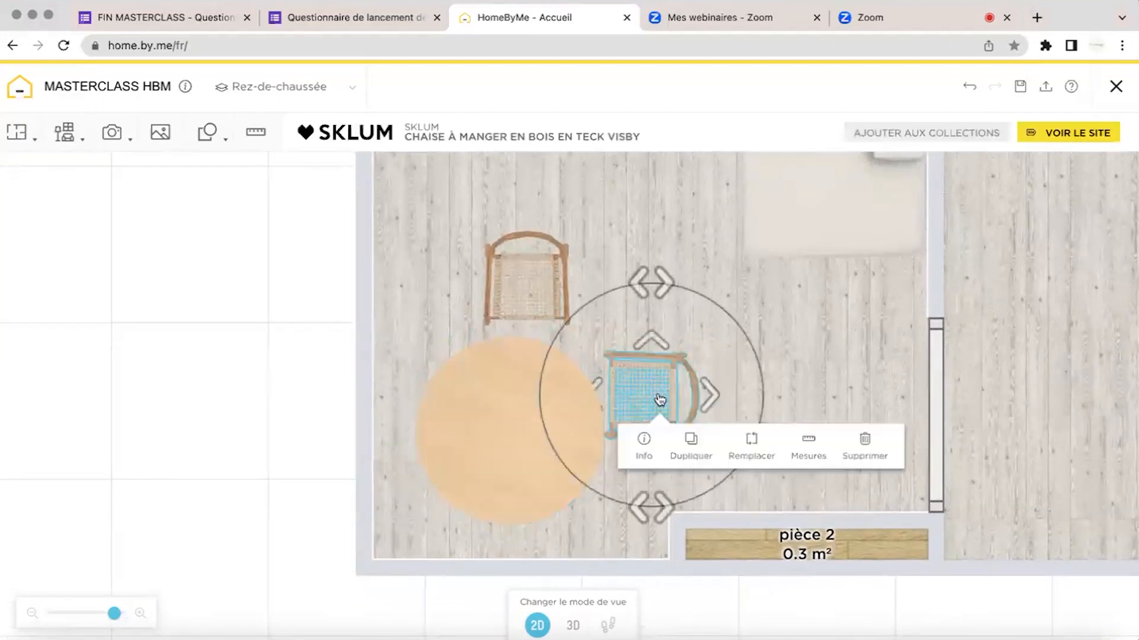
left_click_drag(665, 395, 630, 439)
left_click(532, 285)
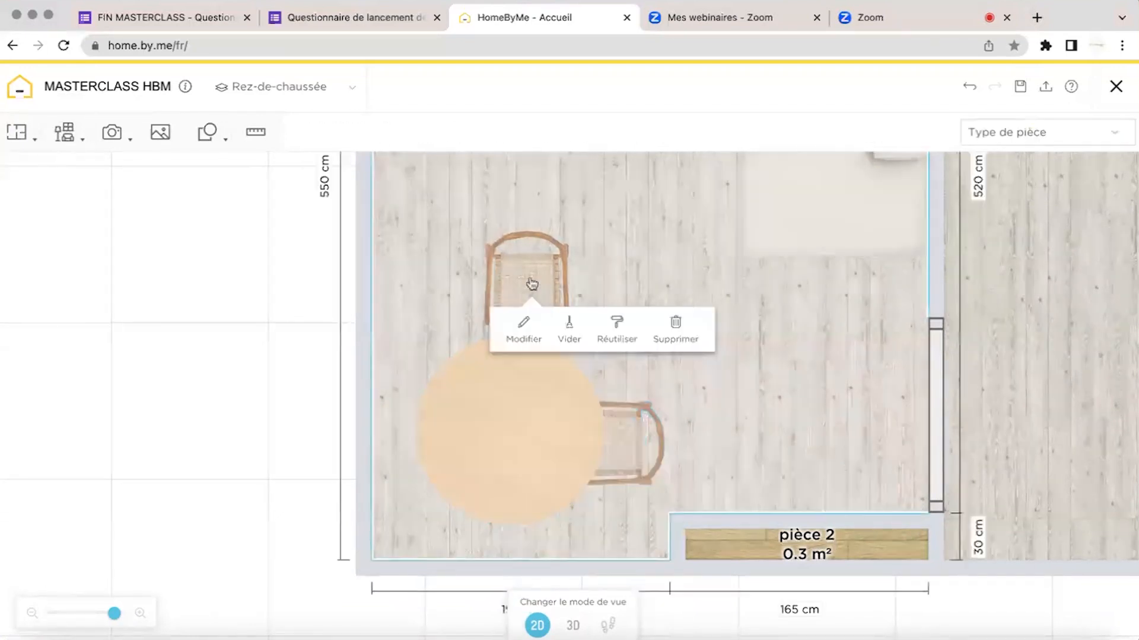
left_click(542, 268)
left_click_drag(541, 267, 514, 350)
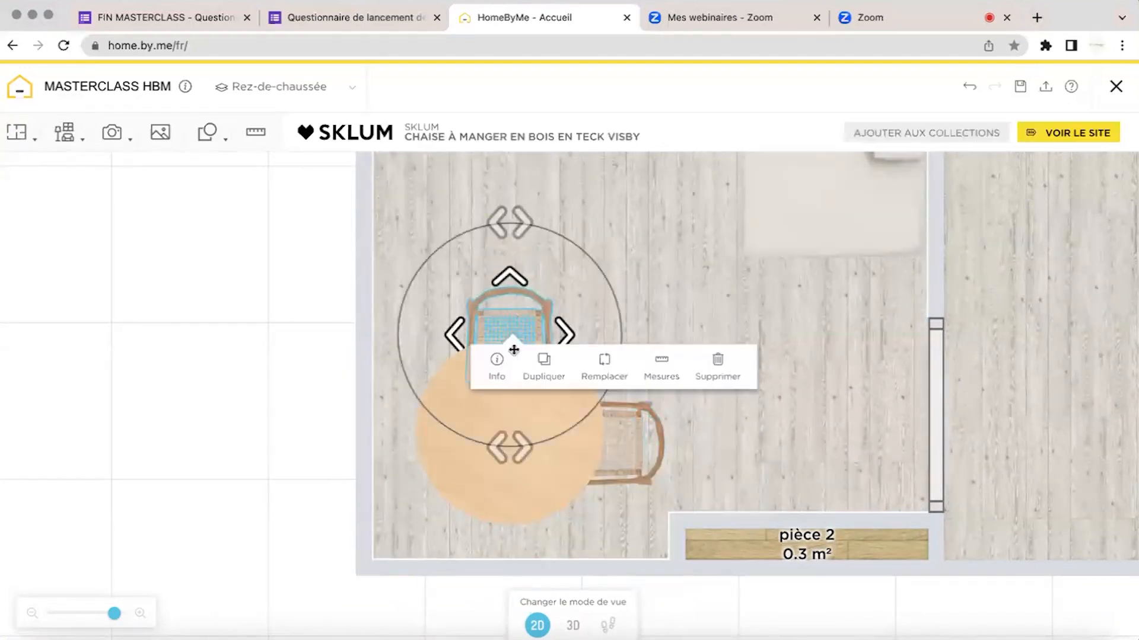
Duplicate the chair, rotate the copy and place it between the wall and the table, opposite the chair on the other side.
left_click(541, 369)
left_click_drag(517, 257, 518, 414)
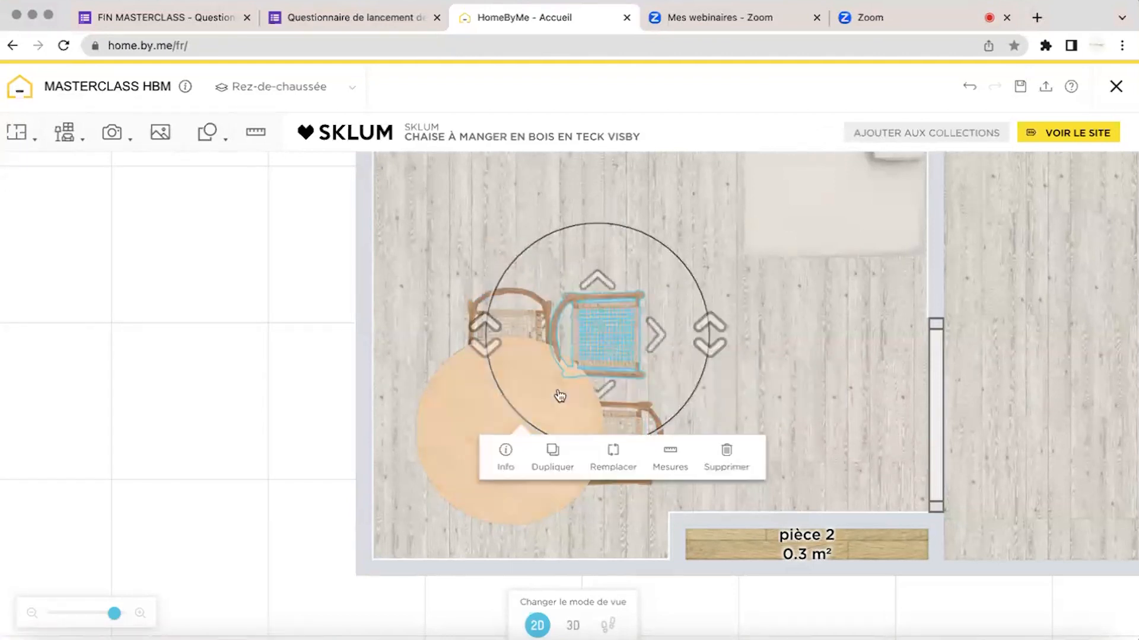
left_click_drag(607, 351, 431, 459)
left_click(539, 379)
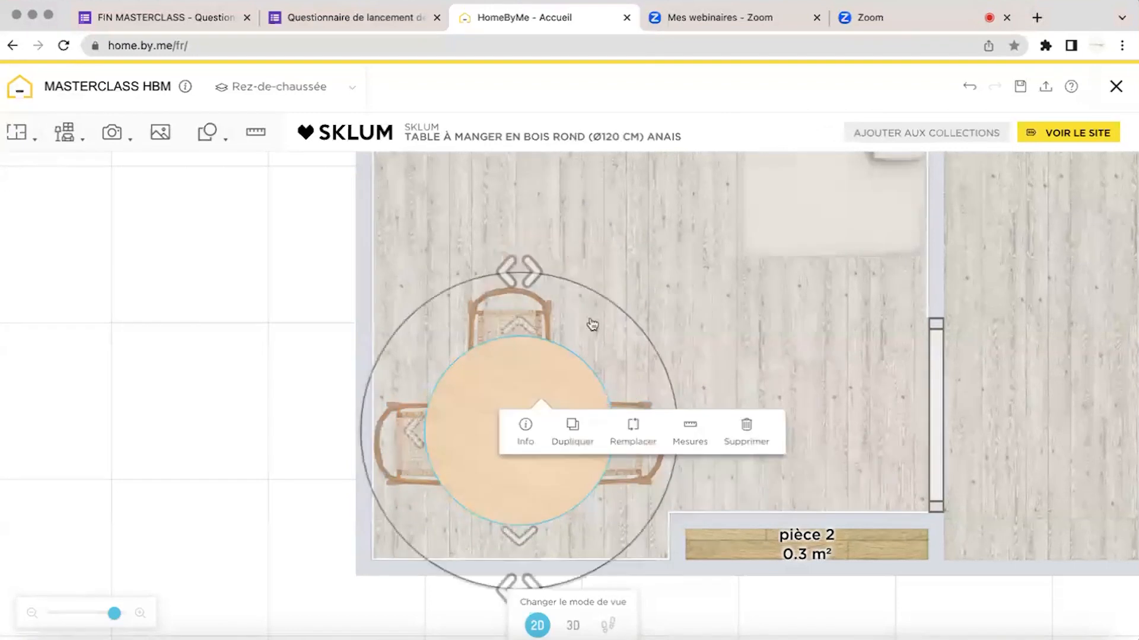
left_click(508, 314)
left_click(283, 308)
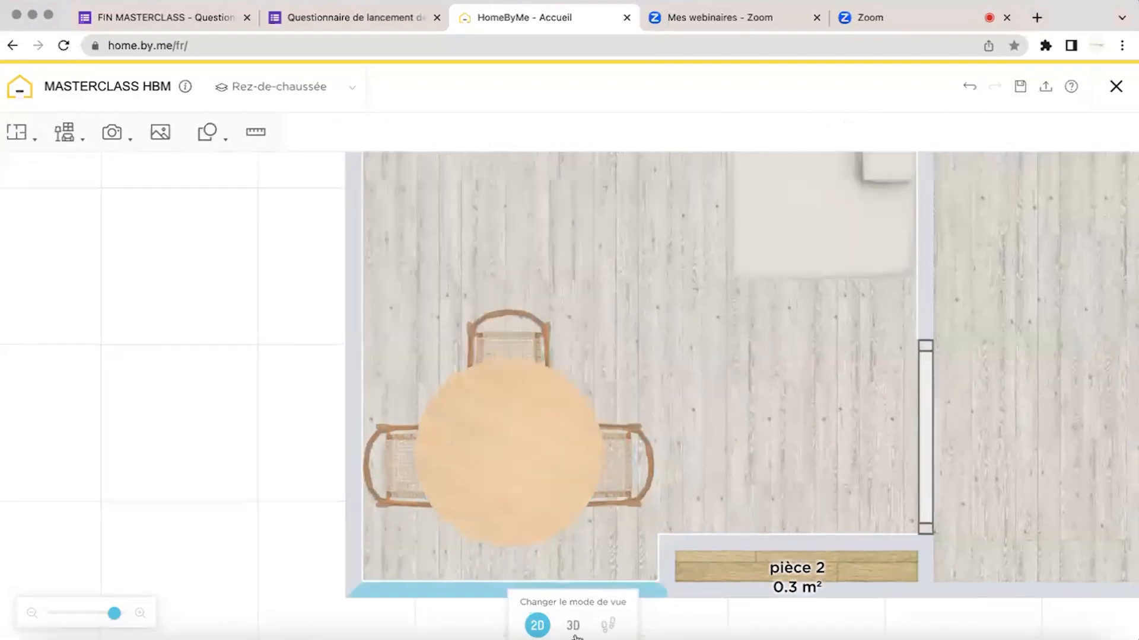
Inspect the dining table and its three chairs in the 3D view.
left_click(572, 626)
left_click_drag(846, 289, 196, 585)
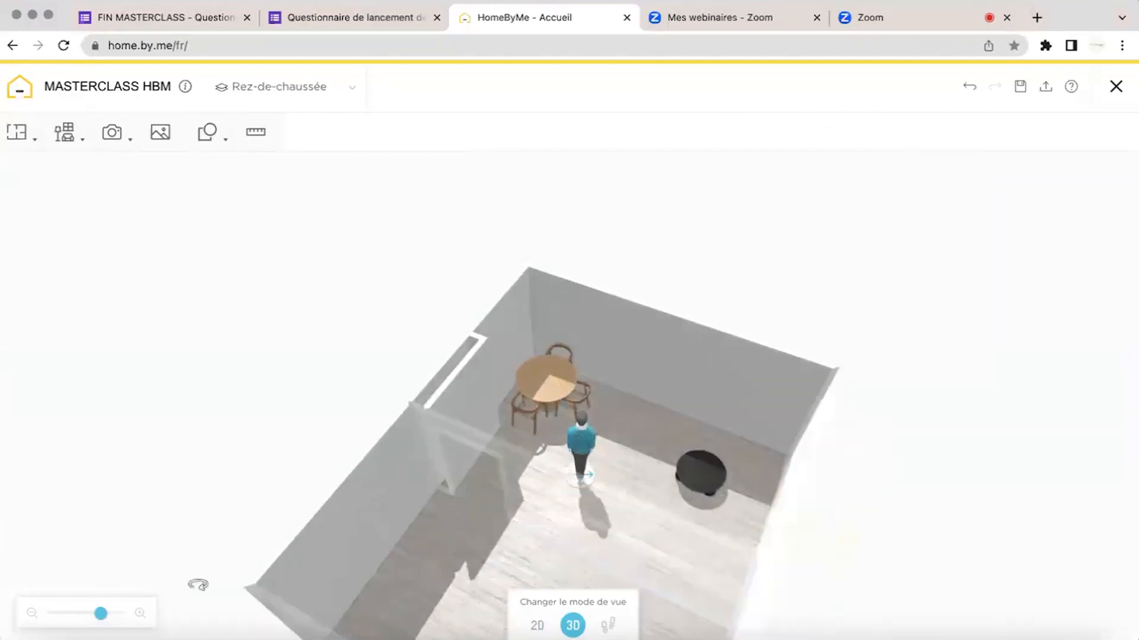
left_click_drag(102, 613, 125, 613)
left_click_drag(493, 457, 123, 616)
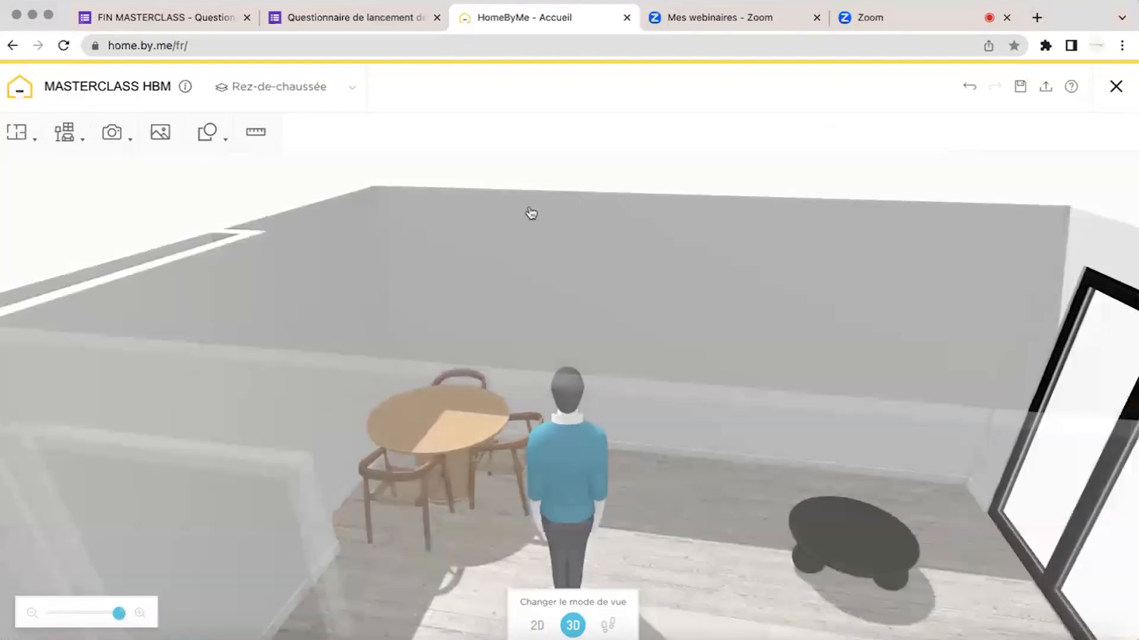
left_click_drag(531, 214, 638, 318)
Browse the TV & Meubles TV category of the living-room furniture for a TV unit.
mouse_move(65, 133)
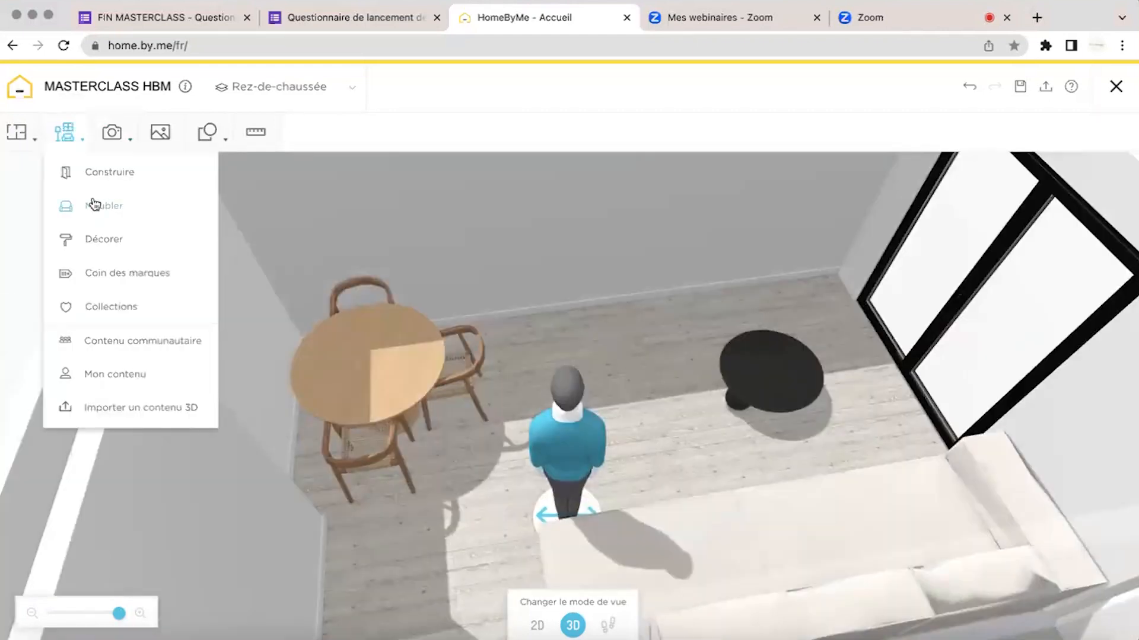
left_click(93, 201)
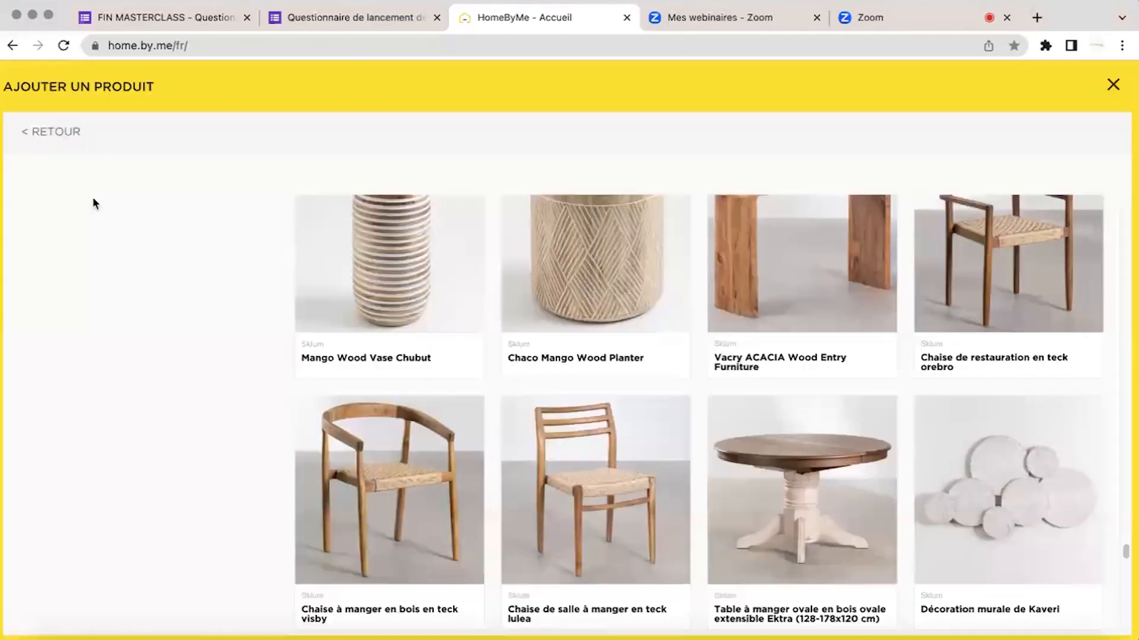
left_click(74, 142)
left_click(66, 171)
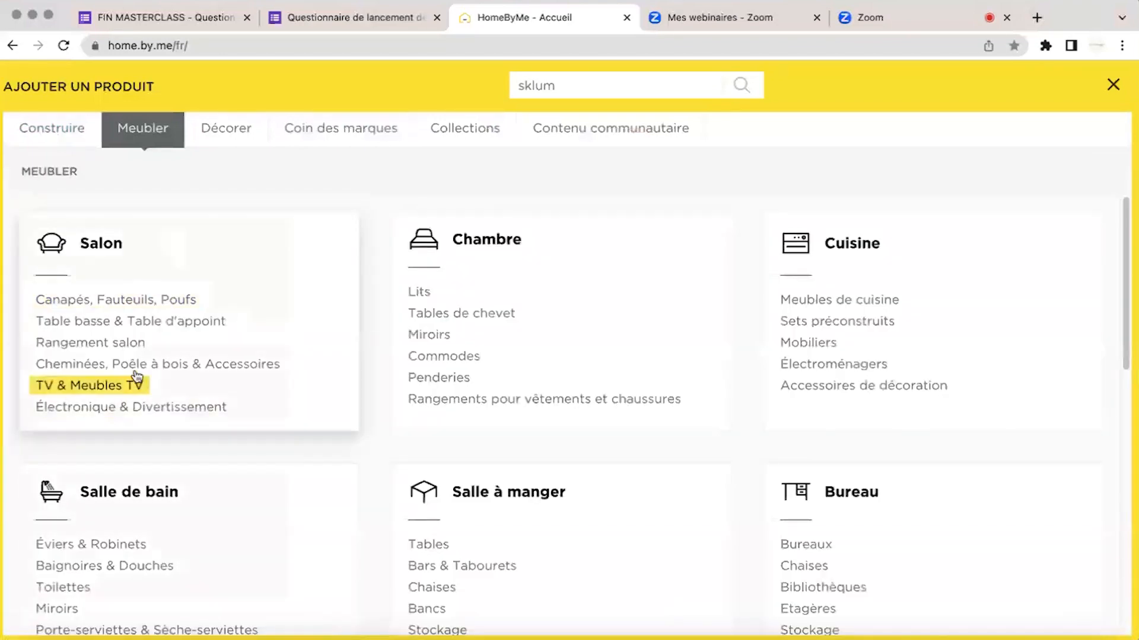
left_click(96, 387)
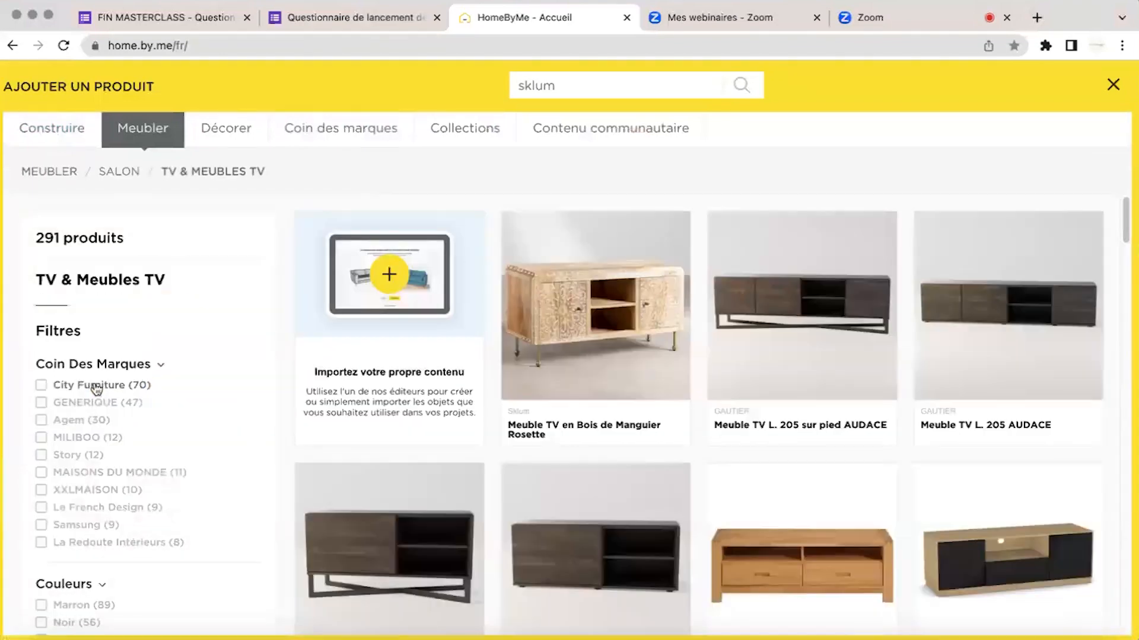
scroll(620, 448, "down", 8)
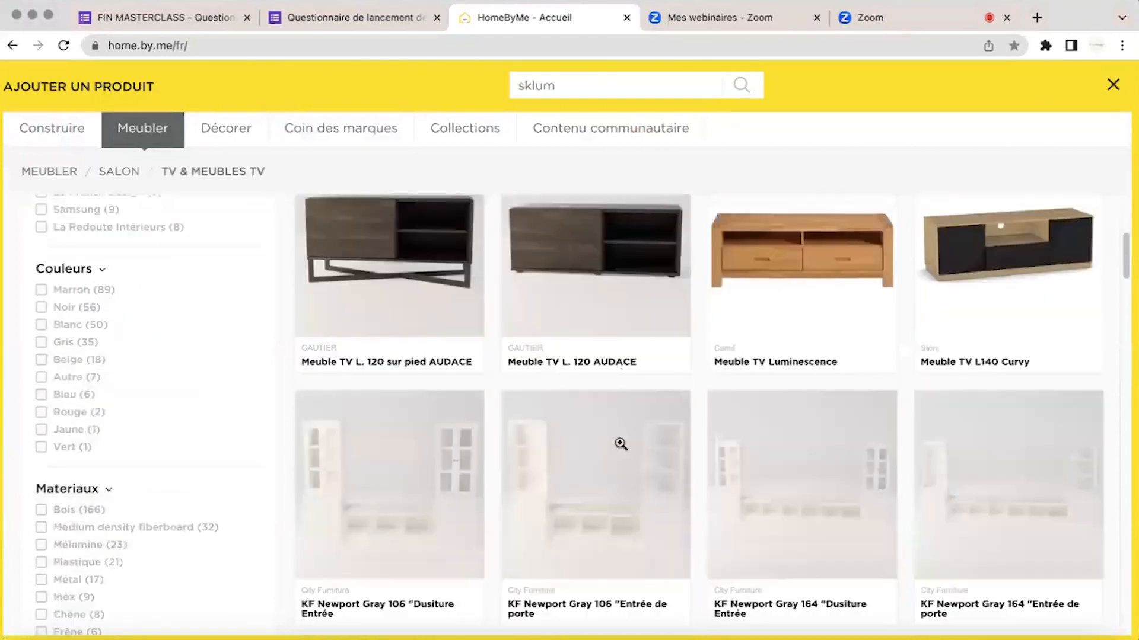
scroll(634, 406, "down", 10)
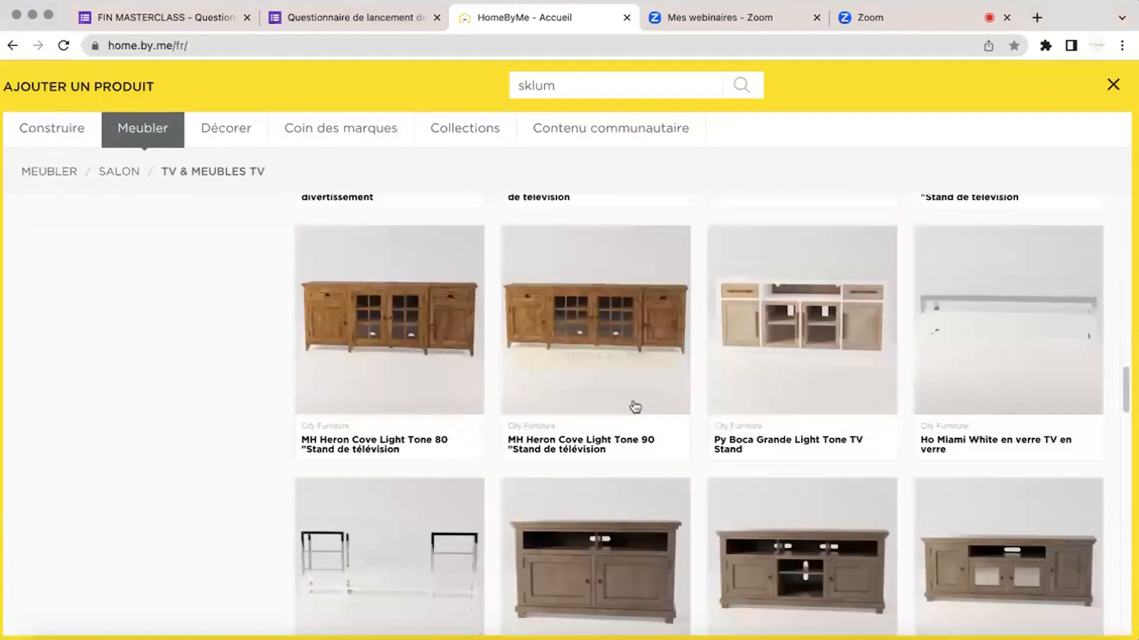
scroll(633, 405, "down", 10)
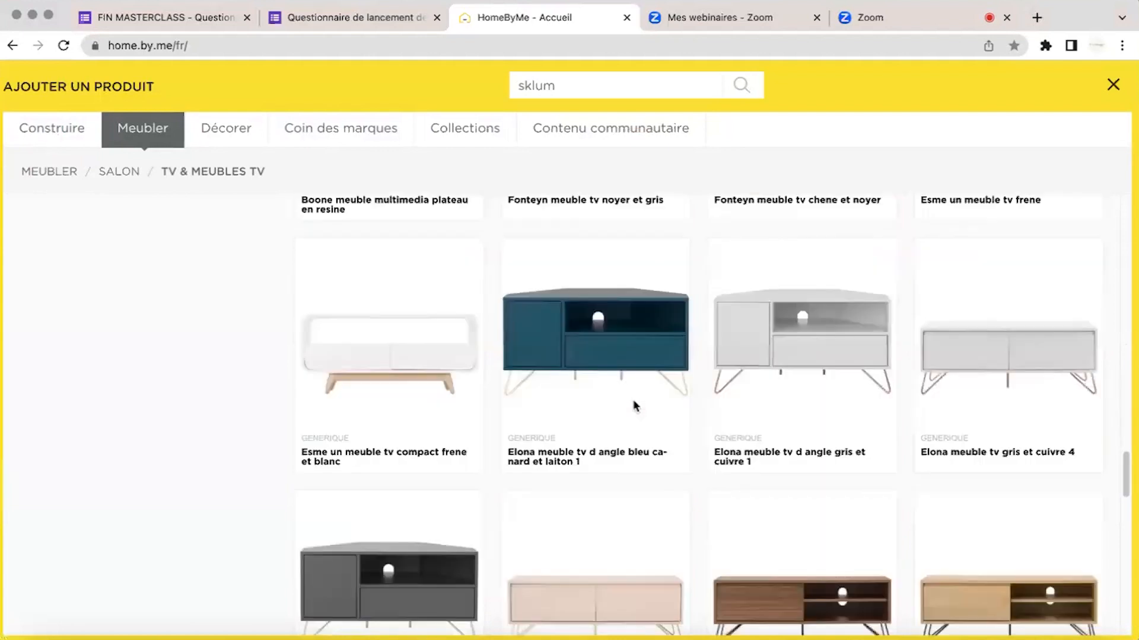
scroll(633, 403, "down", 2)
scroll(632, 404, "up", 2)
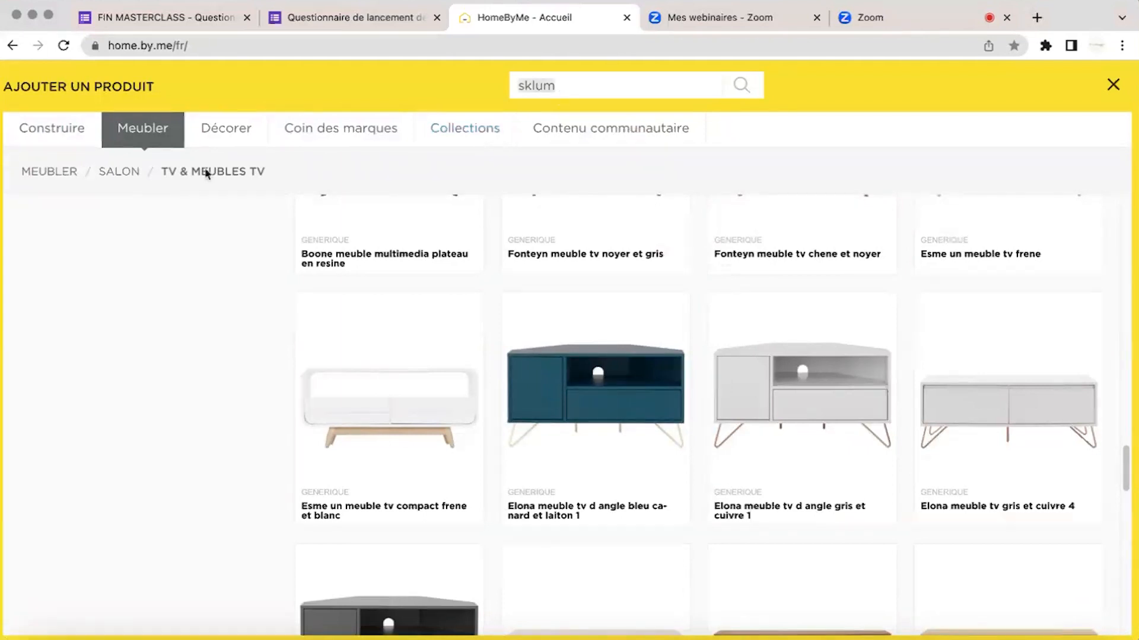
Find the Meuble mural à 2 porte among the kitchen Meubles hauts and place it on the wall behind the coffee table.
left_click(48, 172)
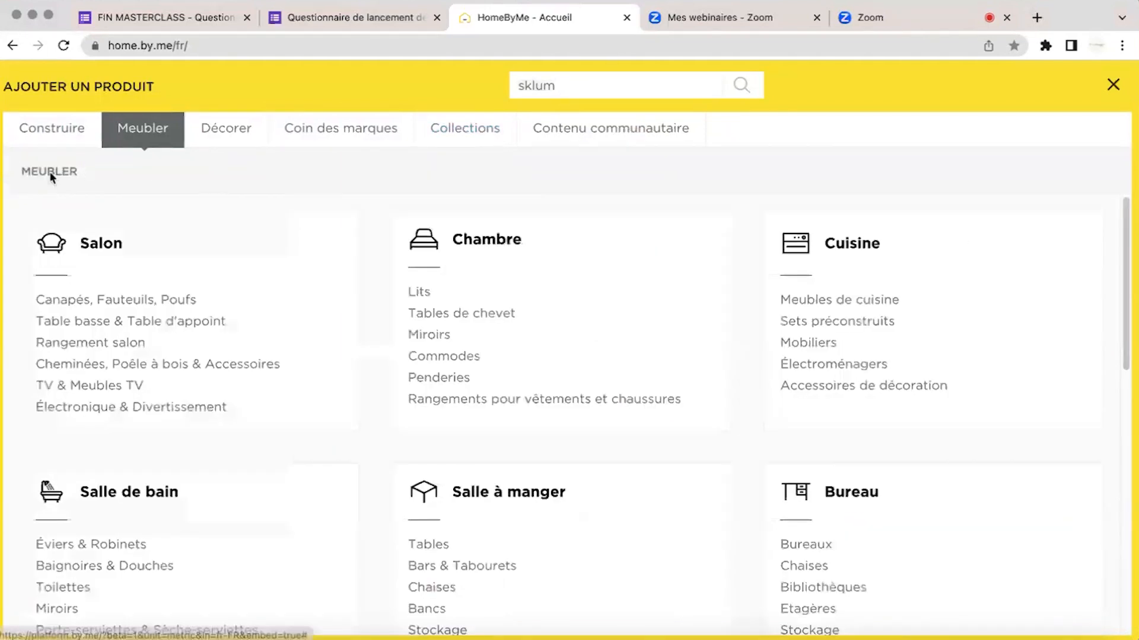
left_click(831, 301)
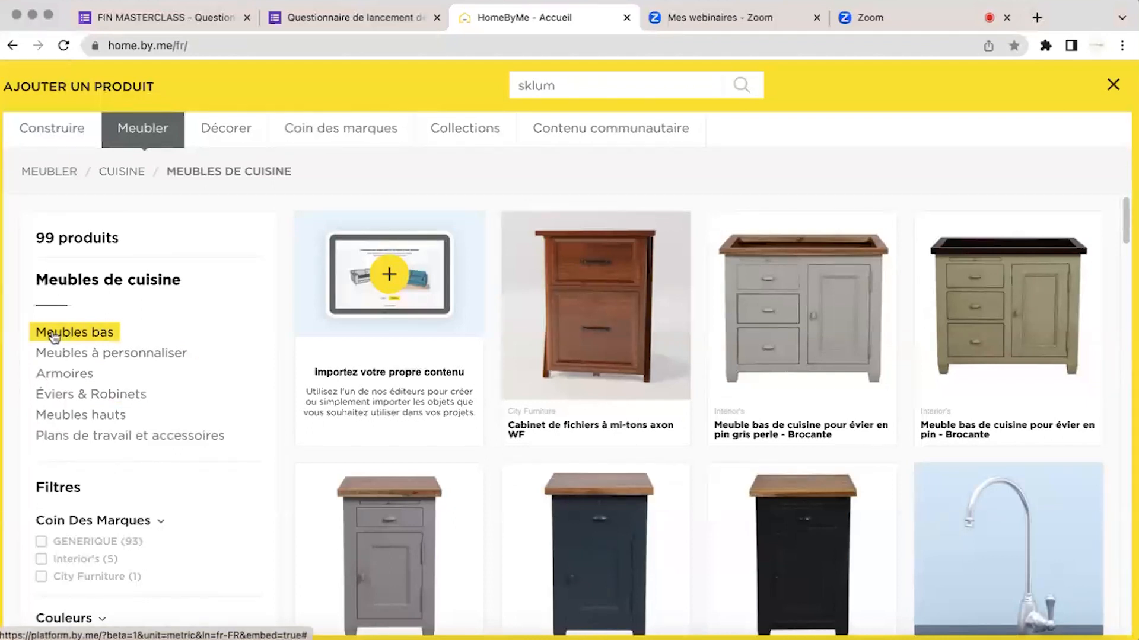
left_click(72, 415)
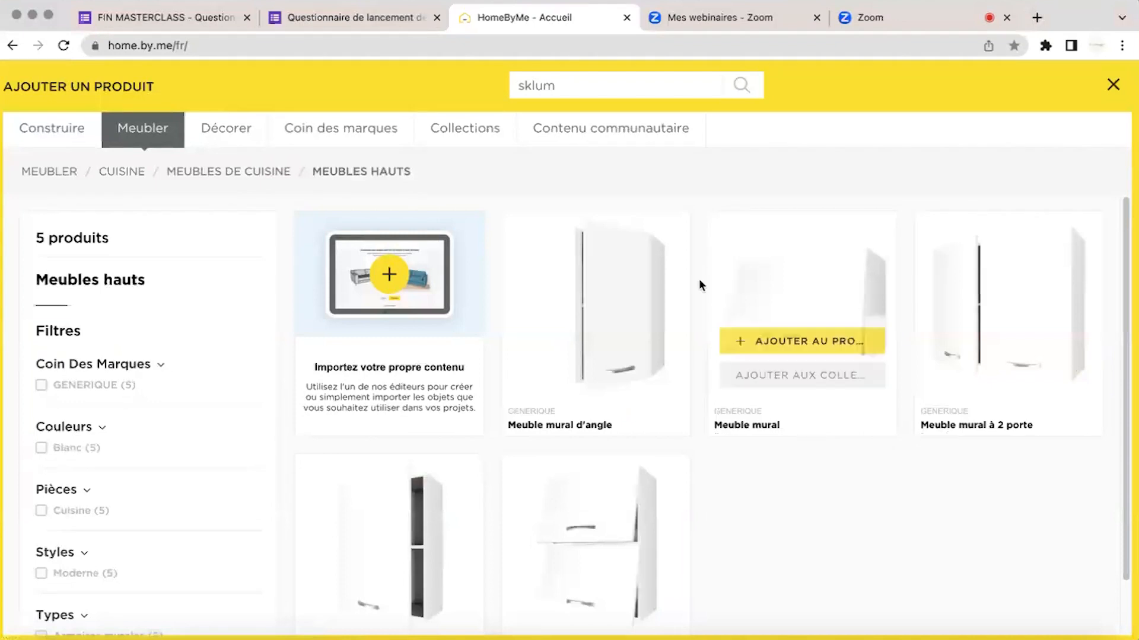
mouse_move(1010, 325)
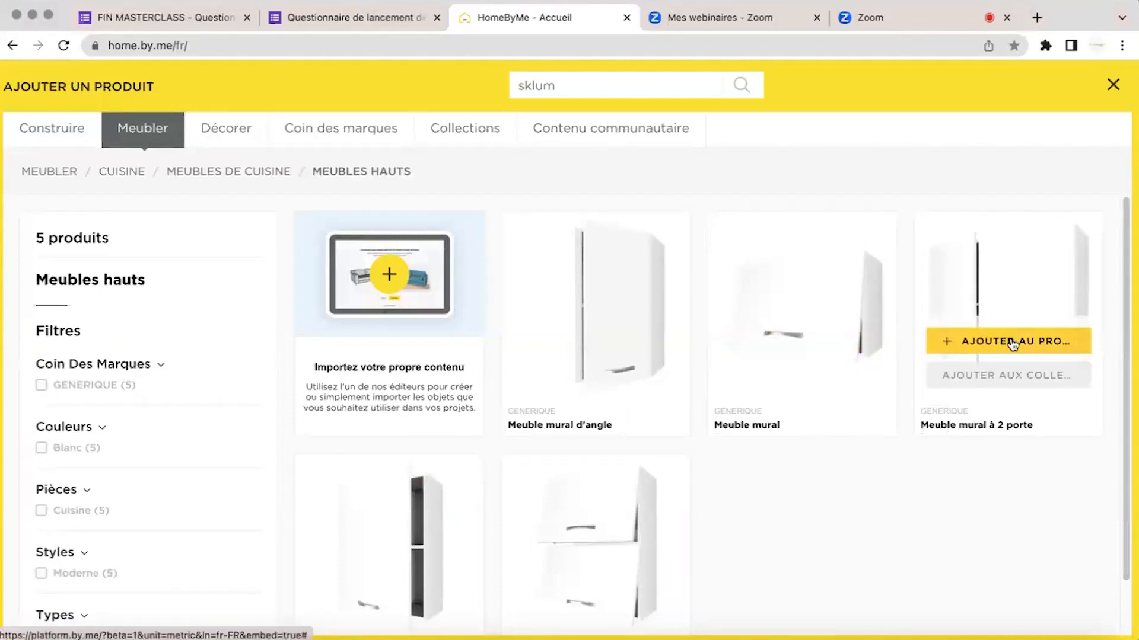
left_click(1013, 343)
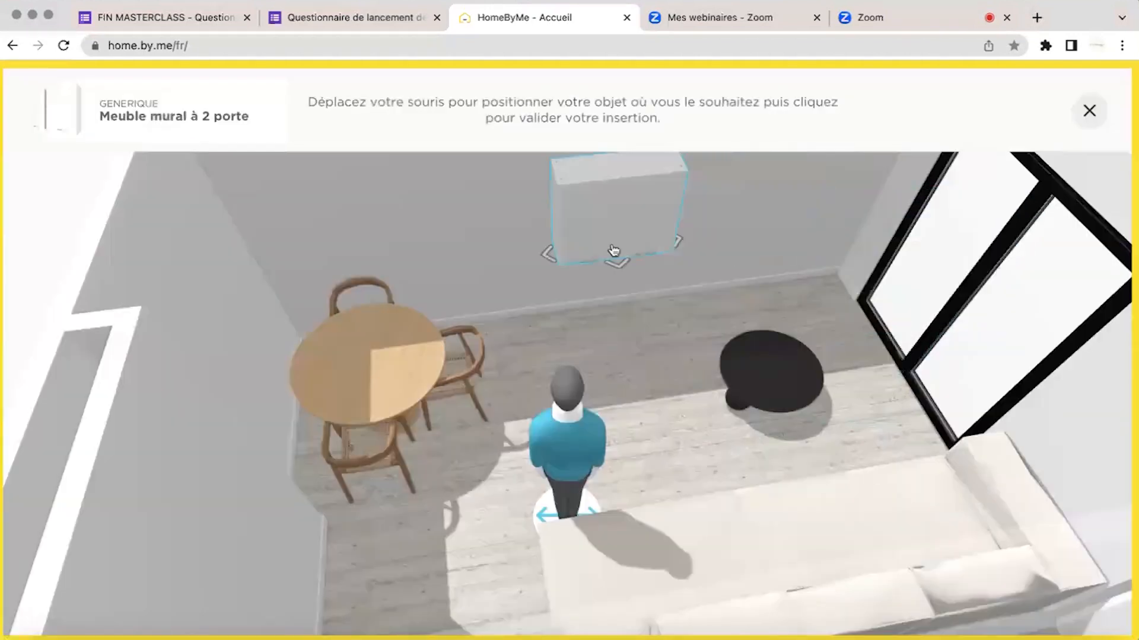
left_click(614, 249)
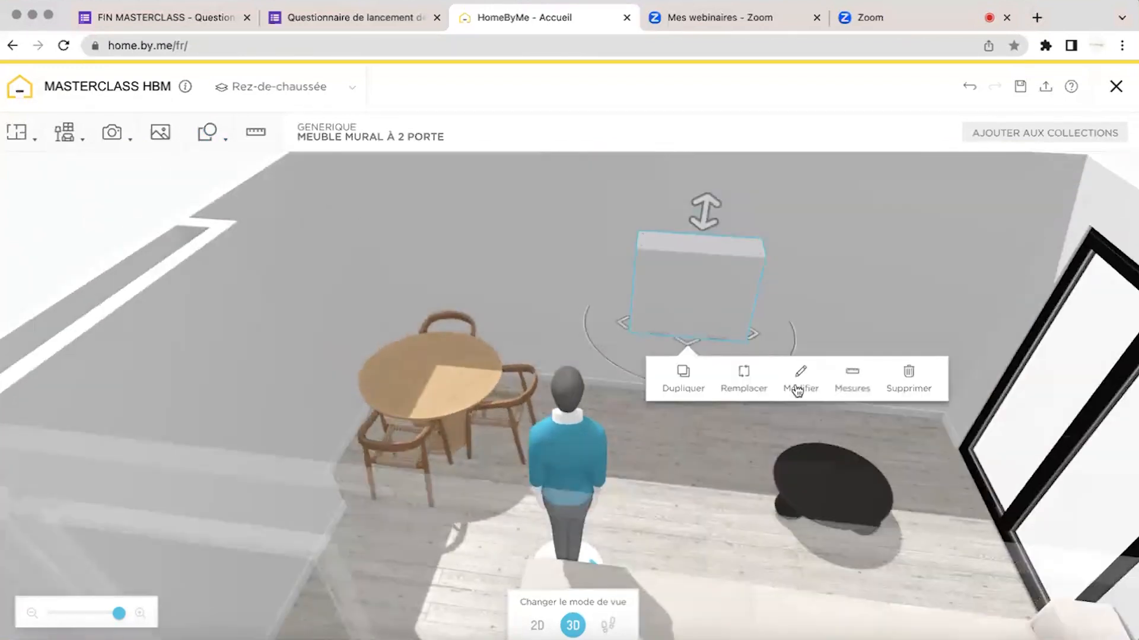
Set the wall cabinet to 200 cm wide, 20 cm high and 30 cm deep, and turn off its Poignée option.
left_click(801, 380)
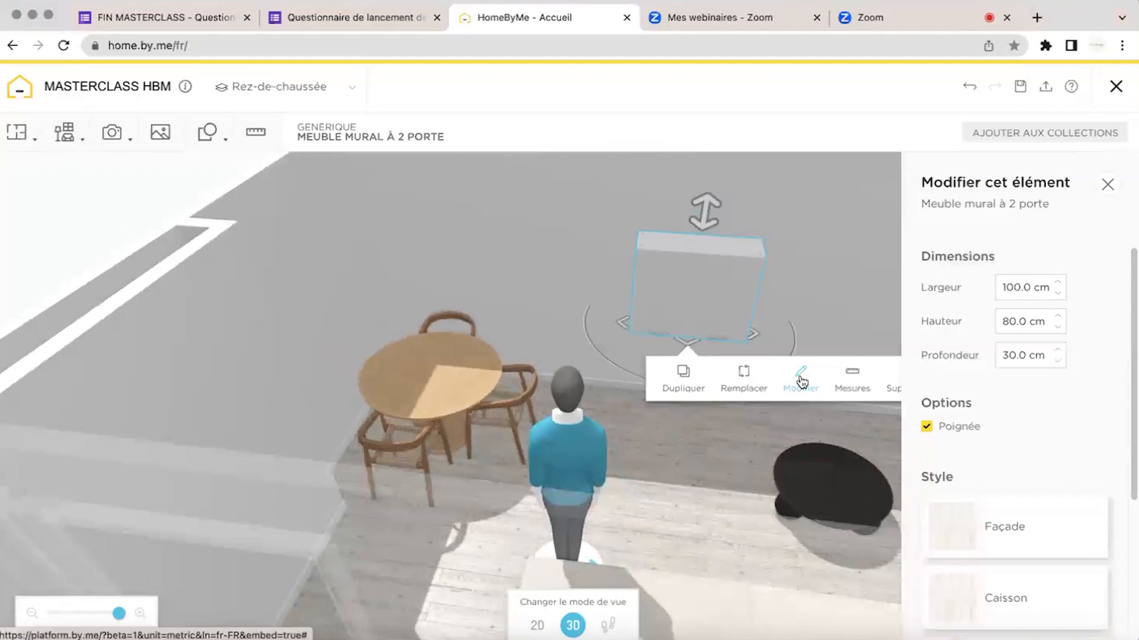
left_click(1024, 286)
type("200")
left_click(1018, 322)
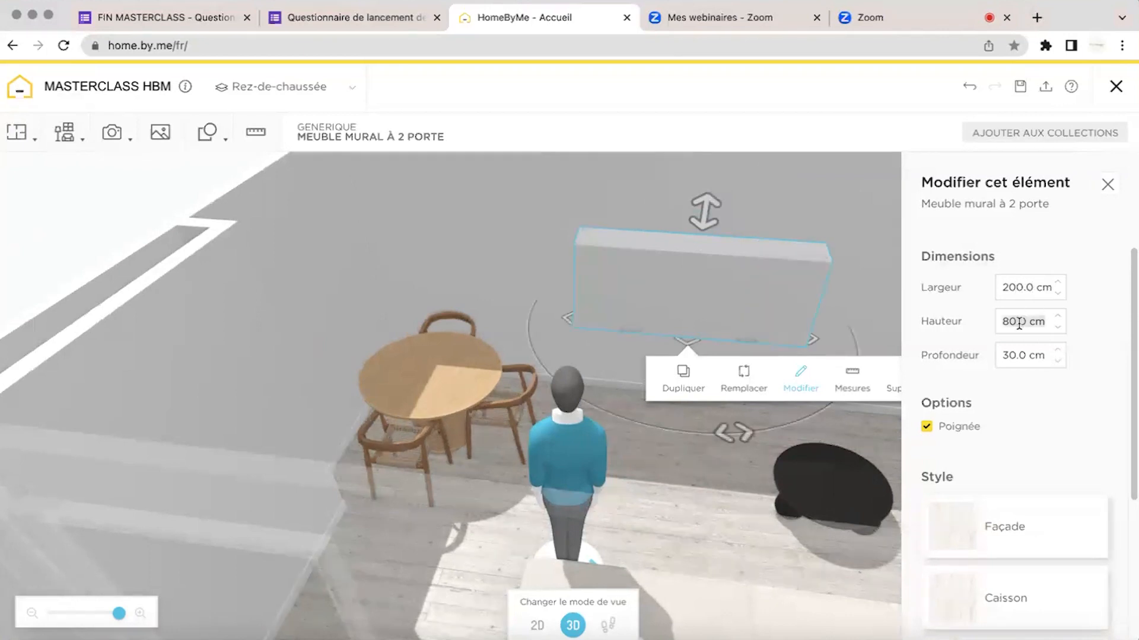
type("20")
key("Return")
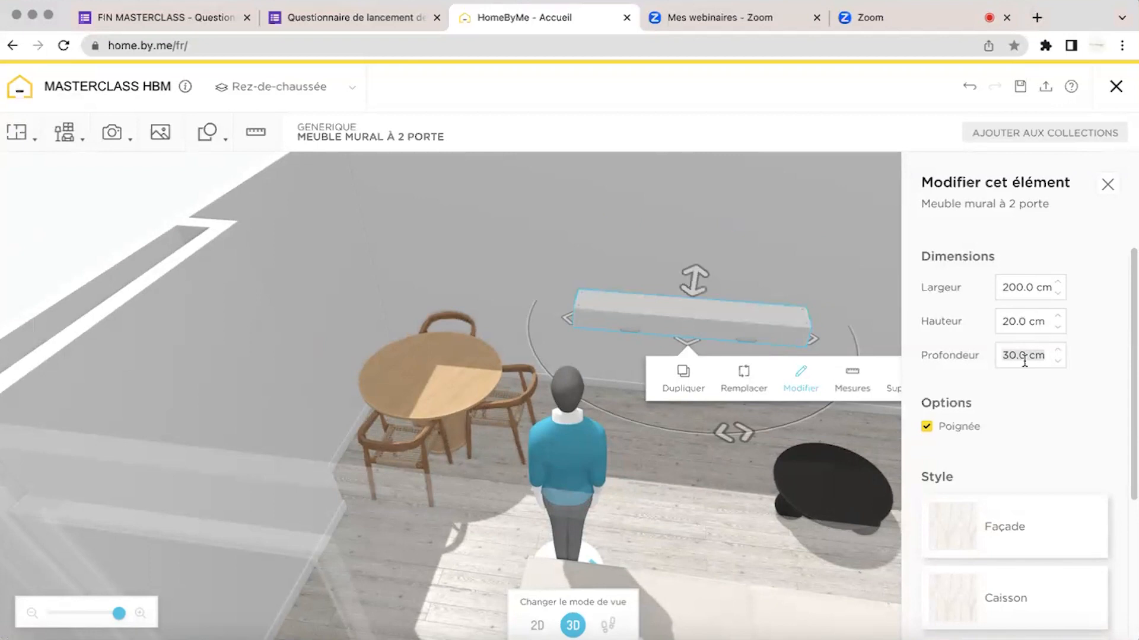
left_click(1024, 361)
type("30")
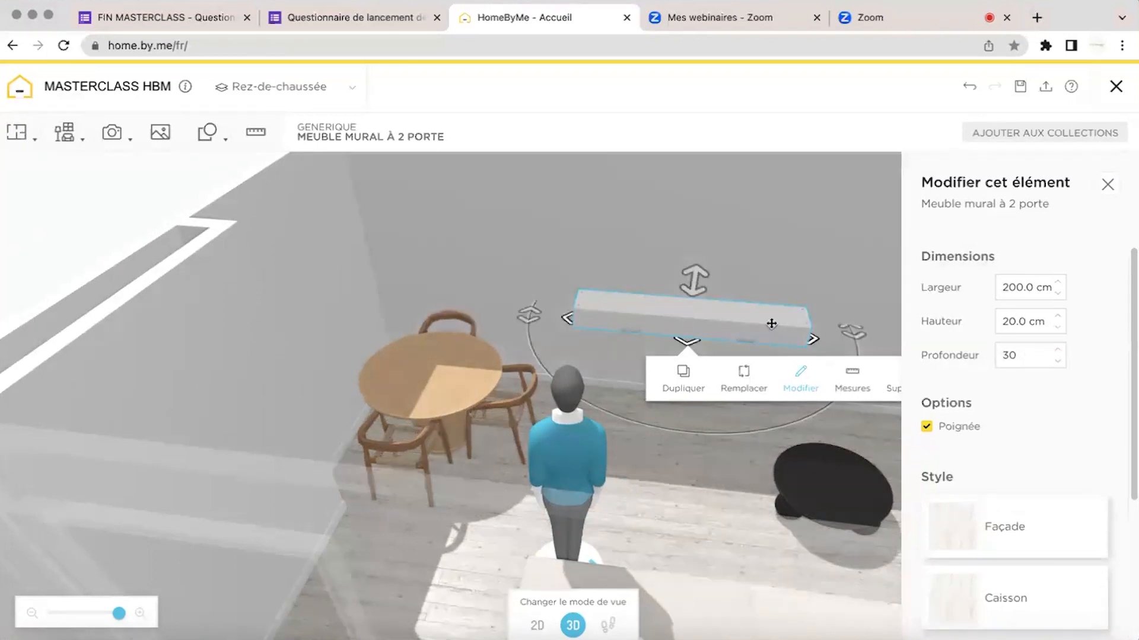
left_click_drag(558, 453, 910, 426)
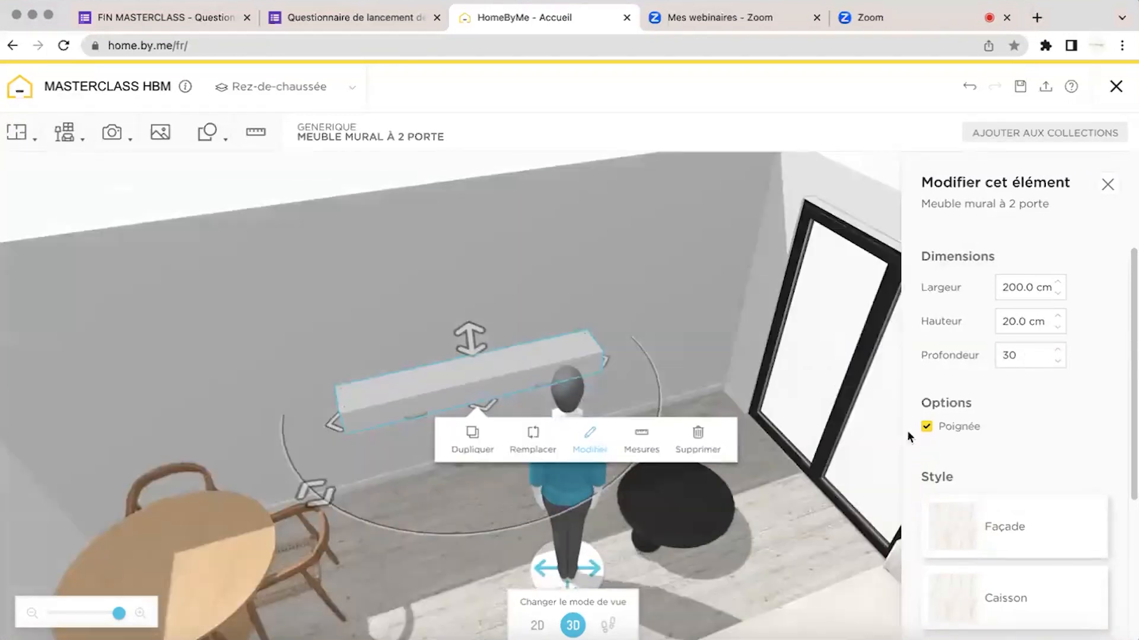
left_click(926, 426)
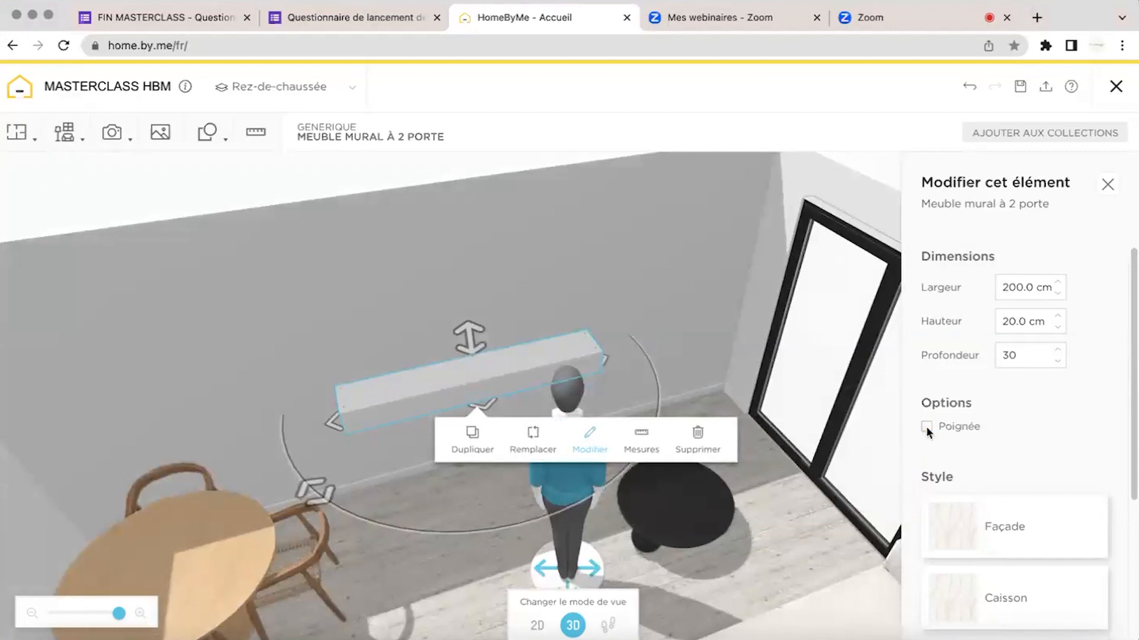
Apply the same light-brown Bois finish to the wall cabinet's Façade and Caisson.
scroll(948, 424, "down", 2)
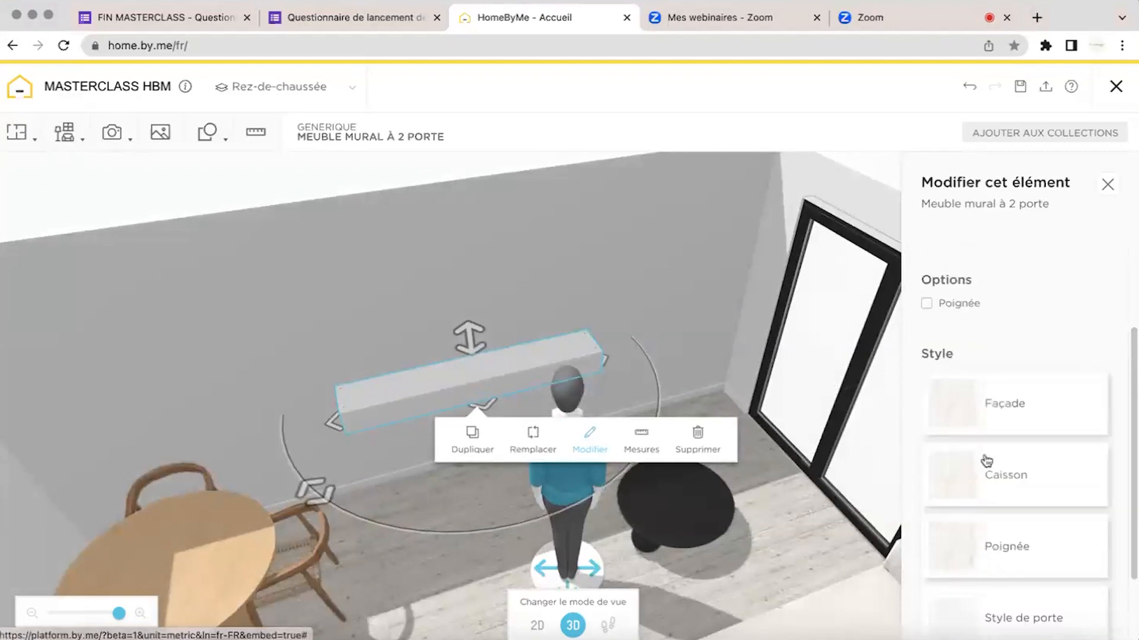
left_click(946, 398)
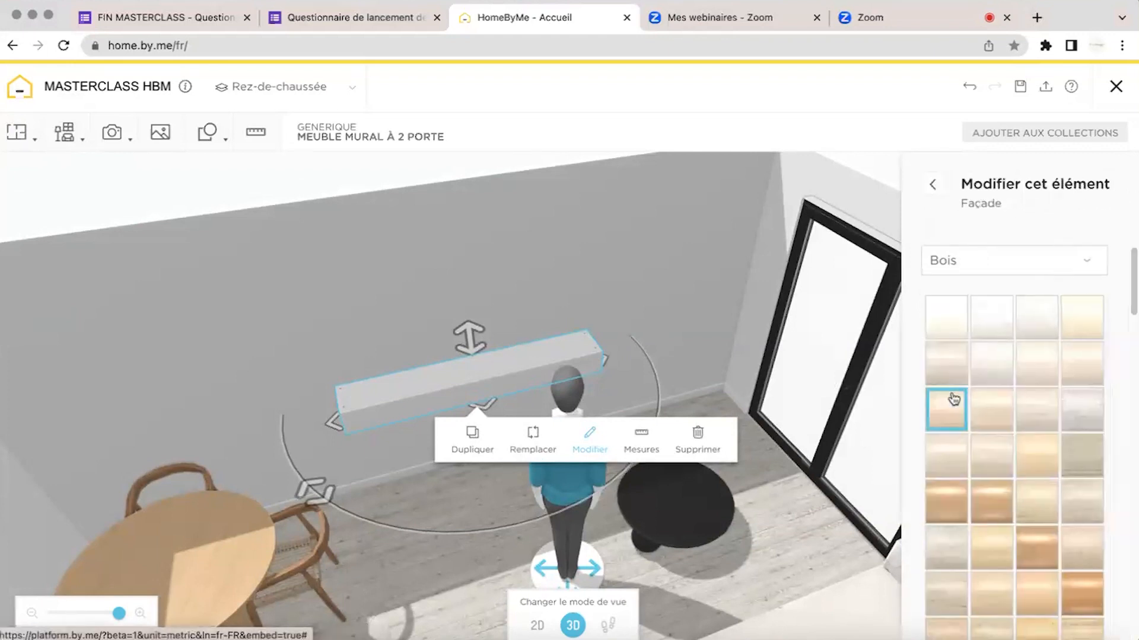
scroll(953, 399, "down", 3)
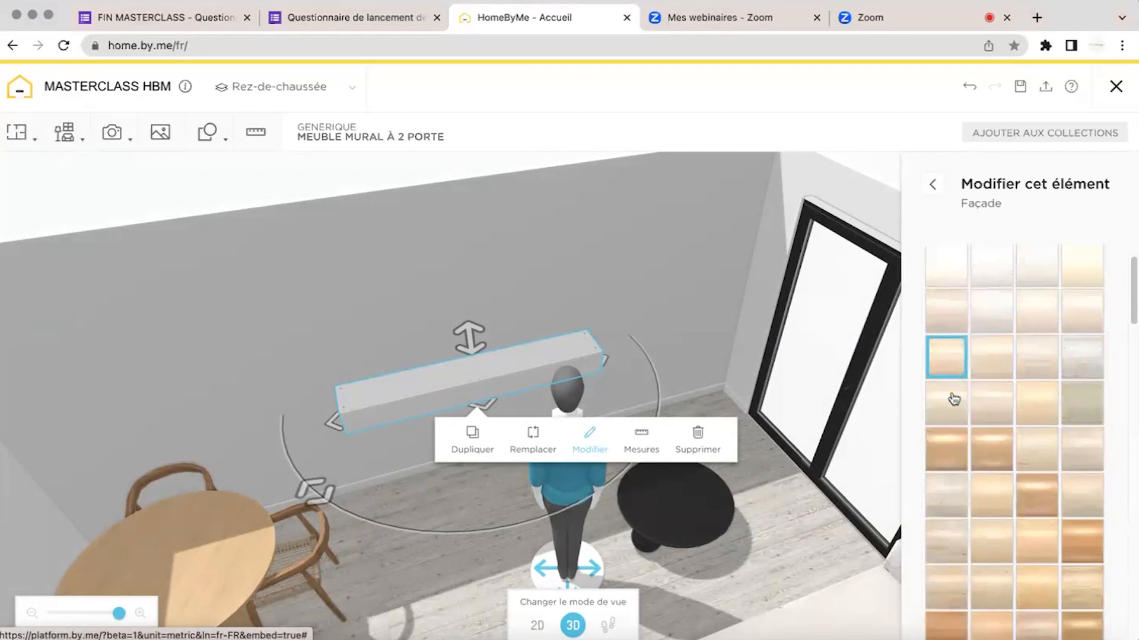
left_click(942, 459)
left_click(933, 185)
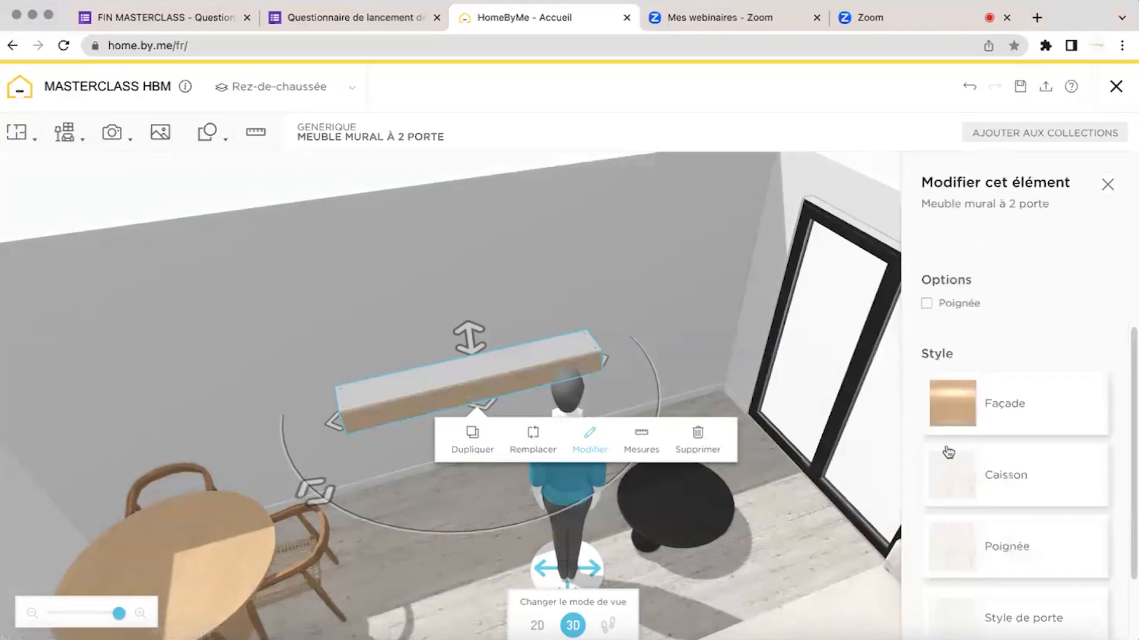
left_click(951, 483)
left_click(950, 492)
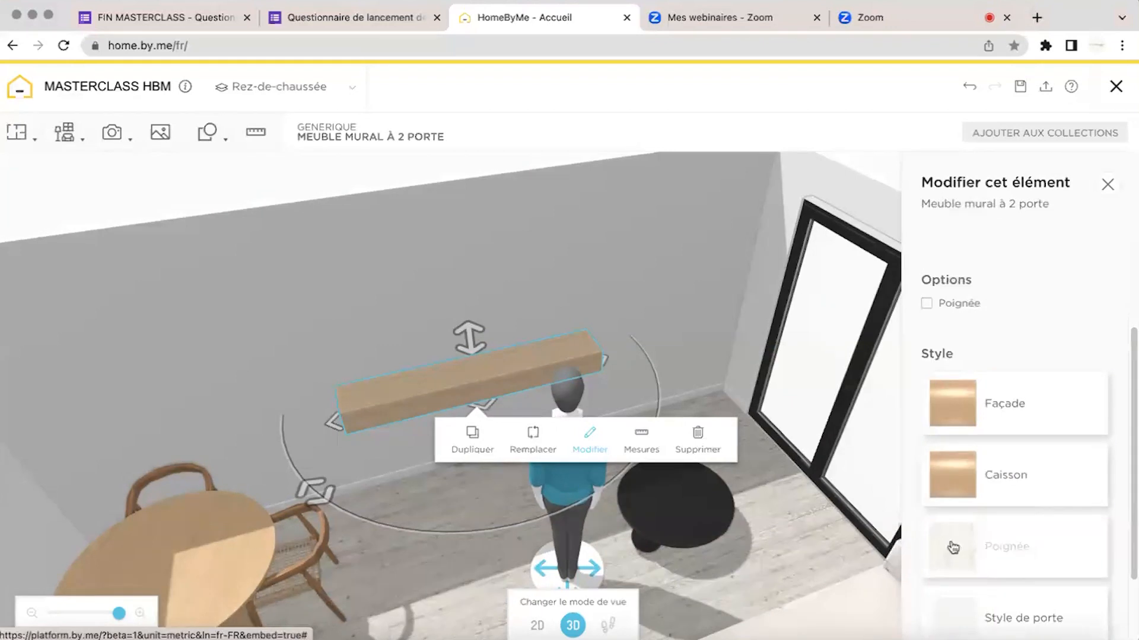
Try several Style de porte designs on the cabinet and keep the one with a single line along its upper edge.
left_click(926, 304)
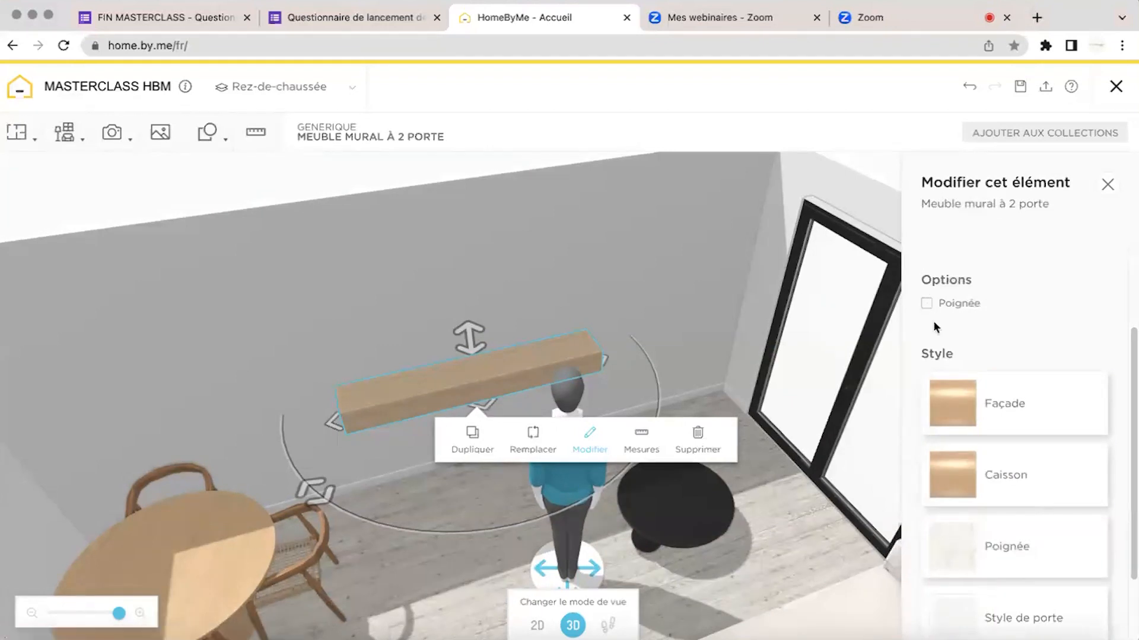
scroll(966, 564, "down", 2)
left_click(952, 526)
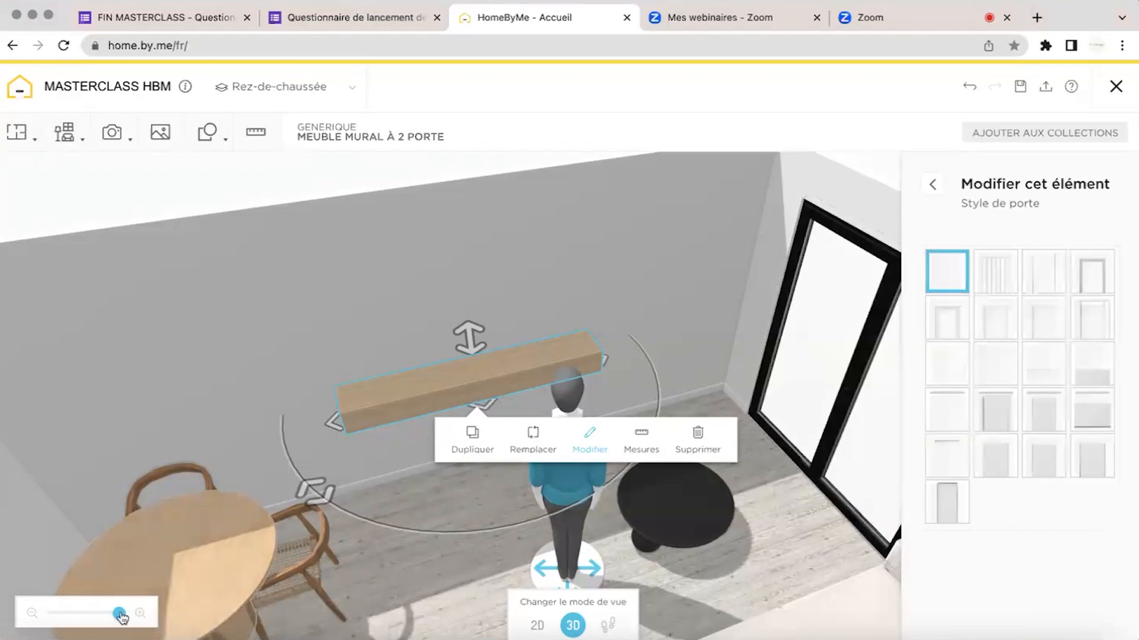
left_click_drag(120, 616, 125, 613)
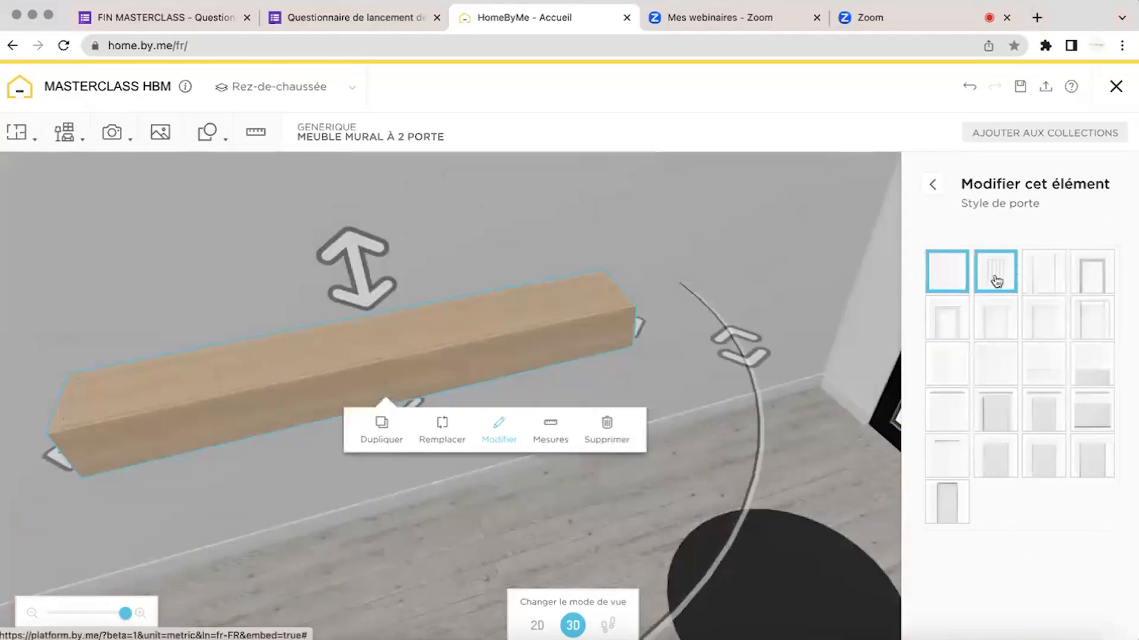
left_click(993, 272)
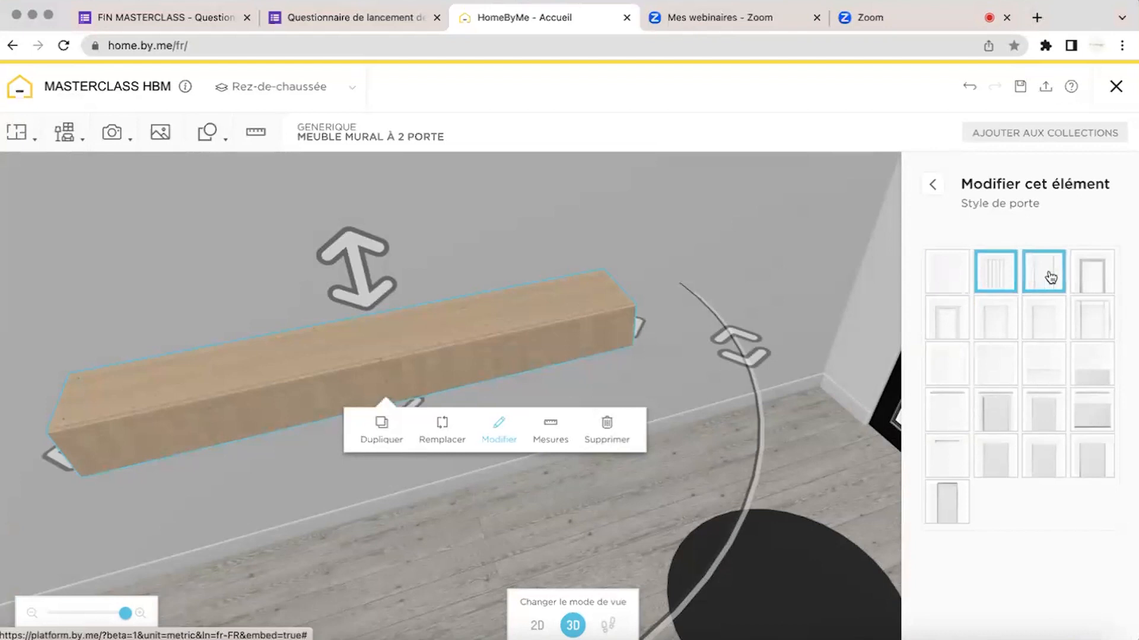
left_click(1050, 277)
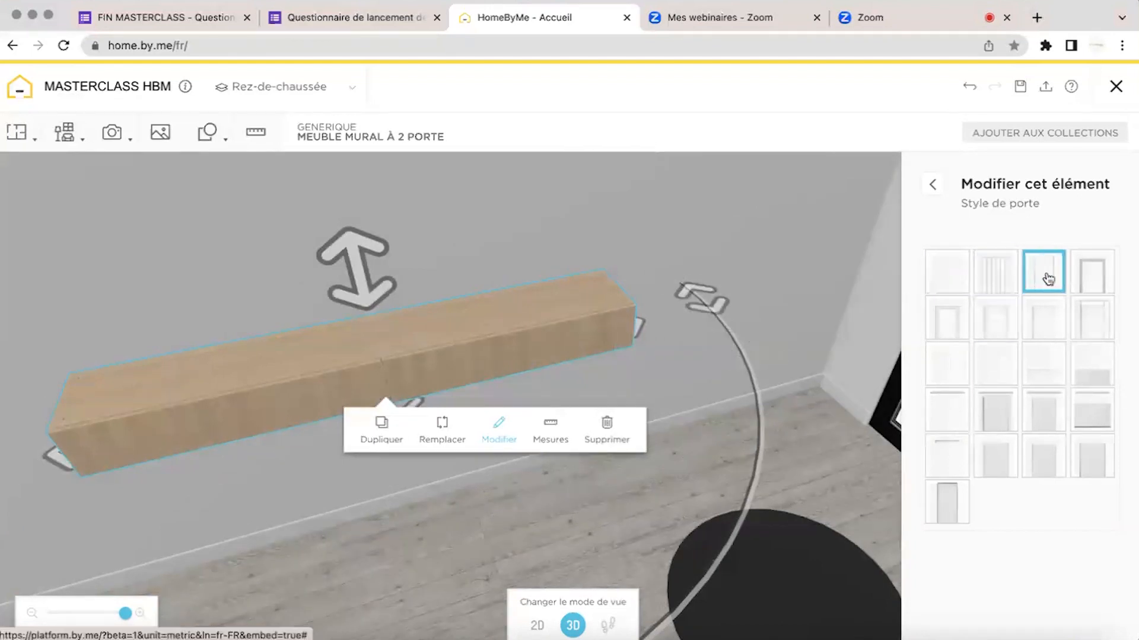
left_click(1083, 323)
left_click(1035, 332)
left_click(949, 326)
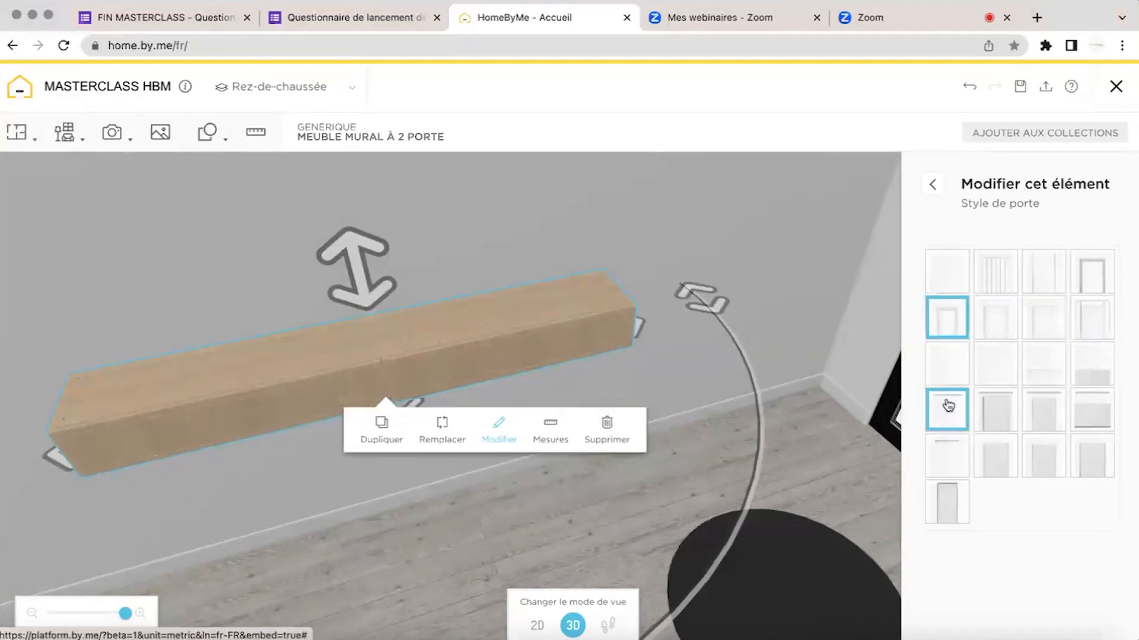
left_click(948, 405)
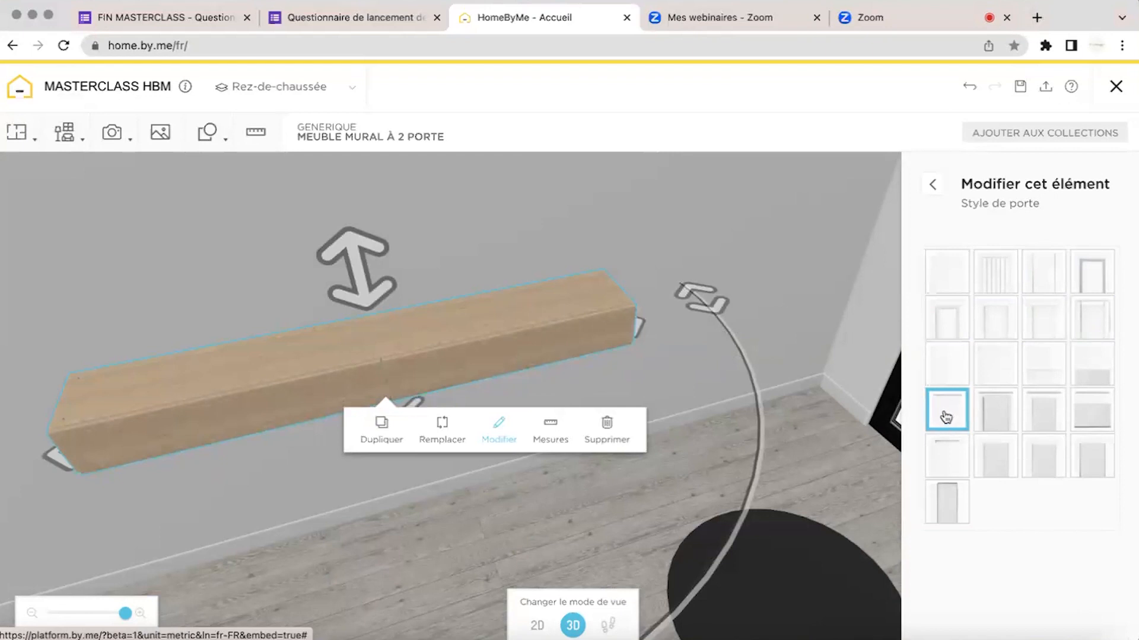
left_click(932, 185)
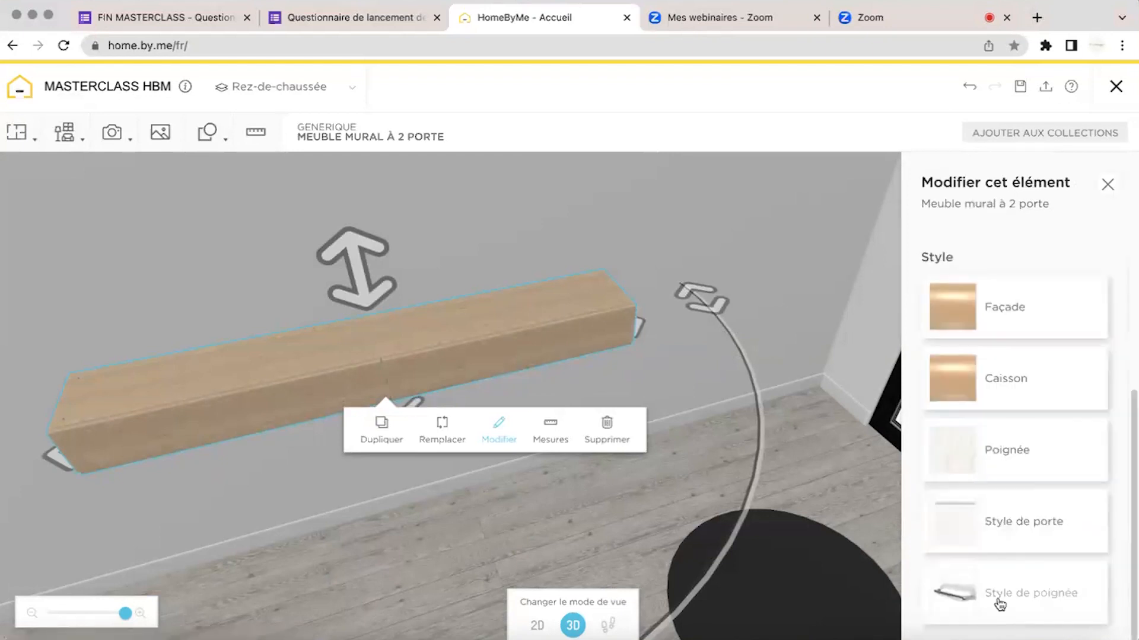
left_click(957, 594)
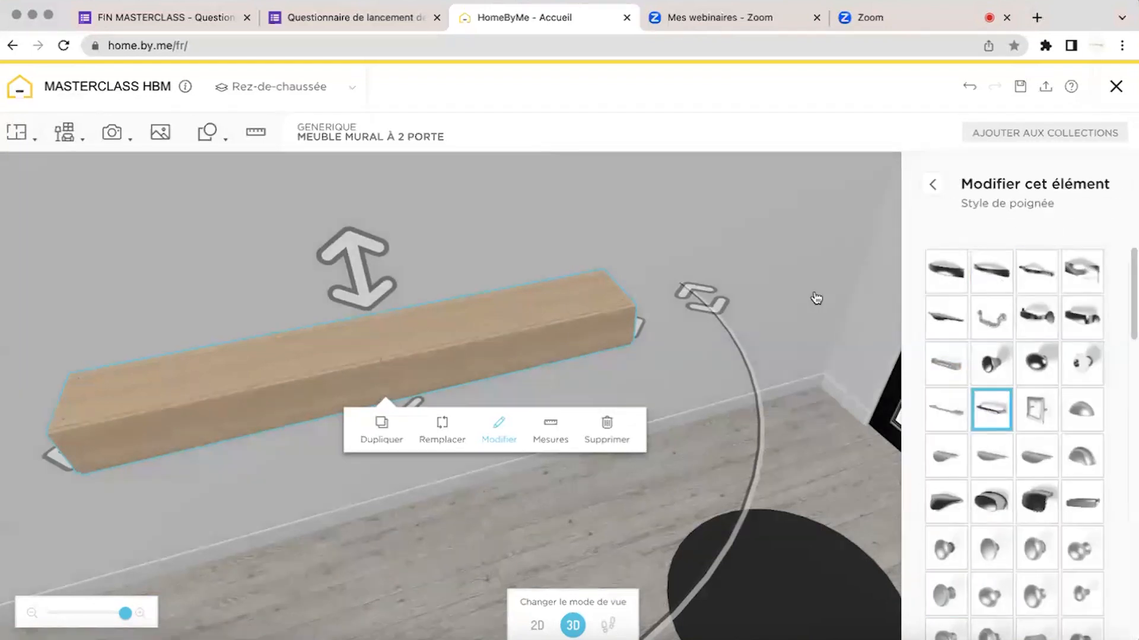
left_click(815, 298)
Slide the wood cabinet along the wall towards the glazed door and lower it closer to the floor.
left_click_drag(648, 219, 631, 213)
left_click(430, 374)
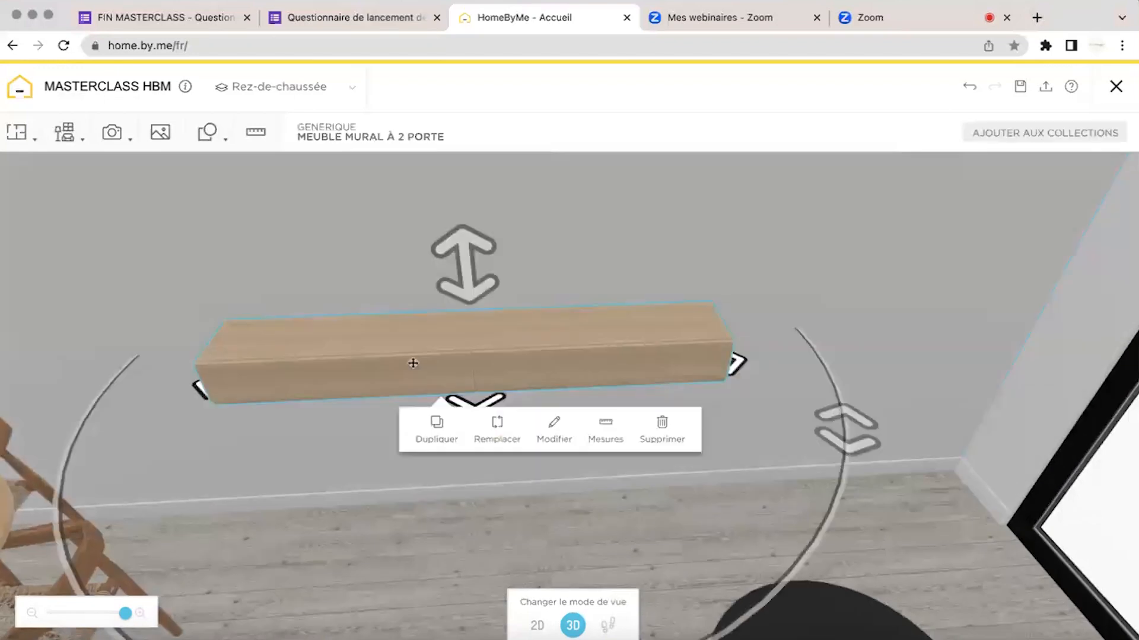
left_click_drag(413, 363, 600, 361)
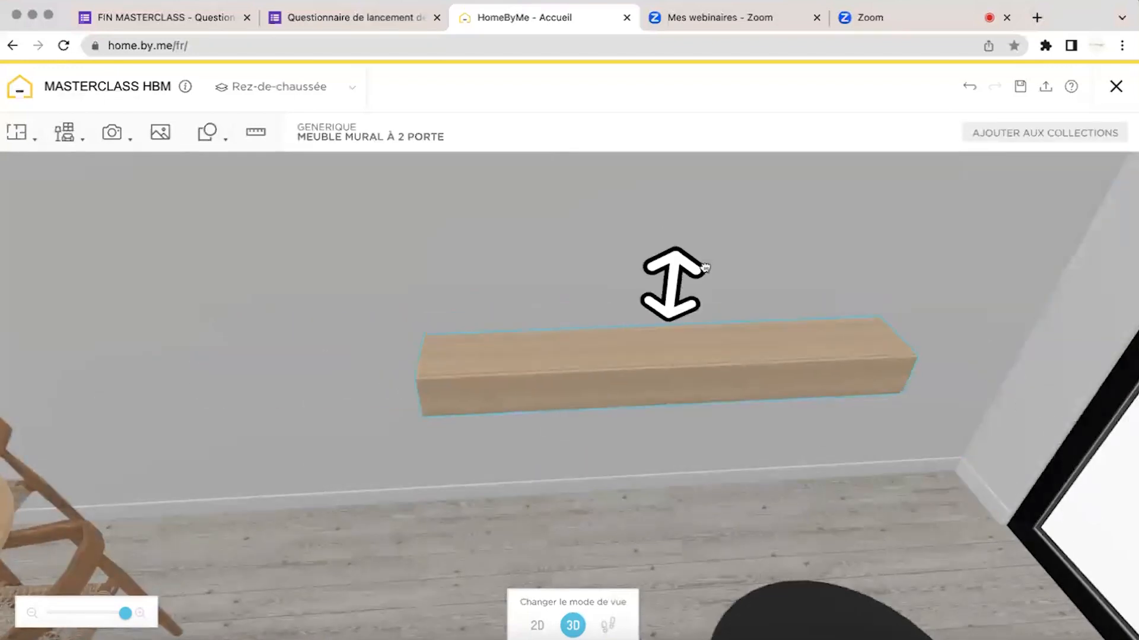
left_click_drag(700, 287, 699, 314)
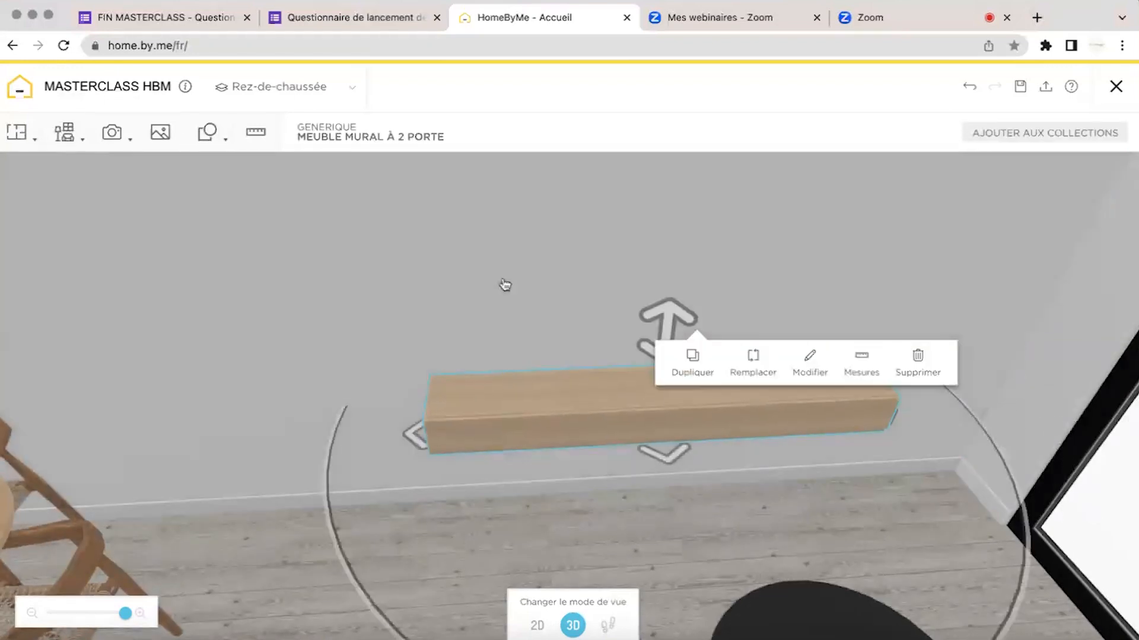
left_click(439, 286)
left_click(491, 442)
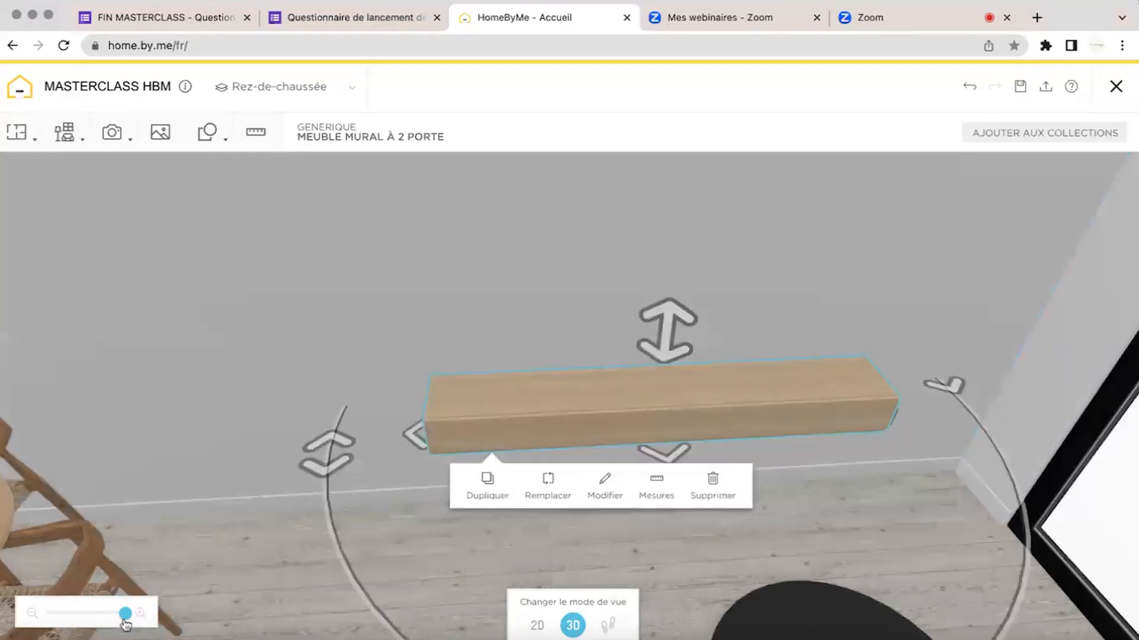
left_click_drag(126, 616, 122, 616)
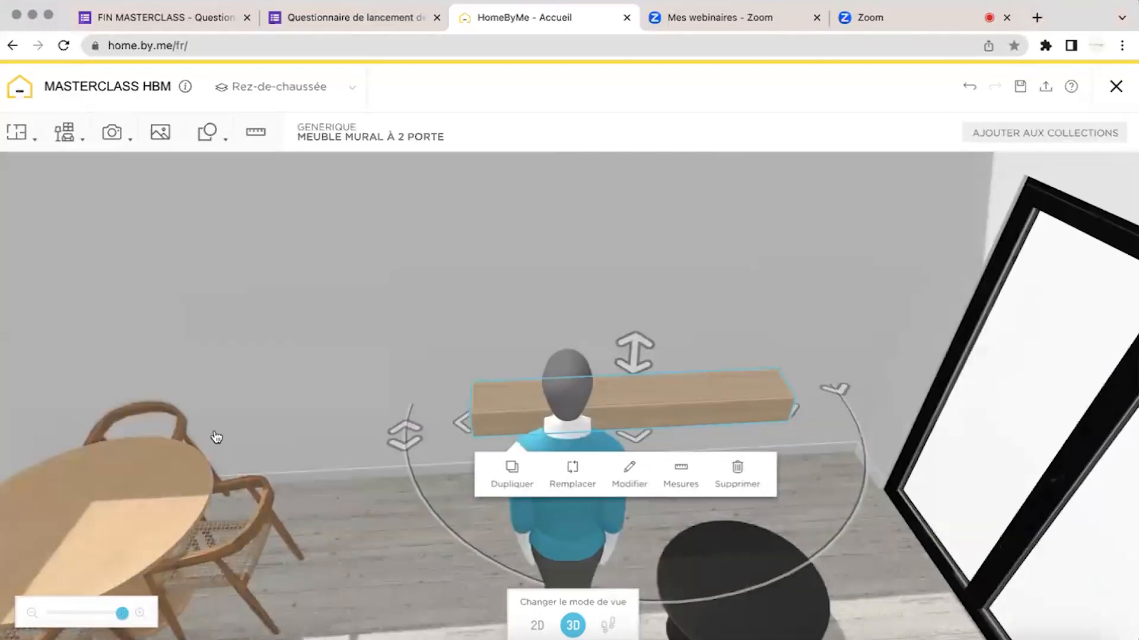
left_click_drag(216, 437, 374, 402)
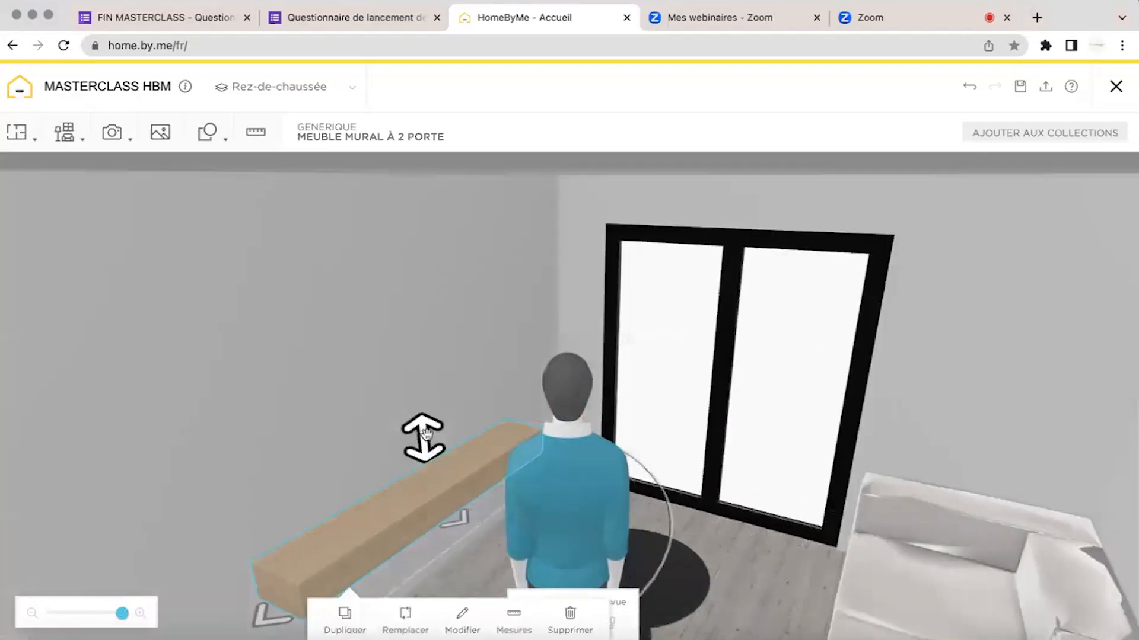
left_click_drag(426, 433, 421, 456)
mouse_move(504, 340)
left_mouse_down()
mouse_move(476, 354)
mouse_move(505, 359)
left_mouse_up()
left_click_drag(576, 488, 722, 483)
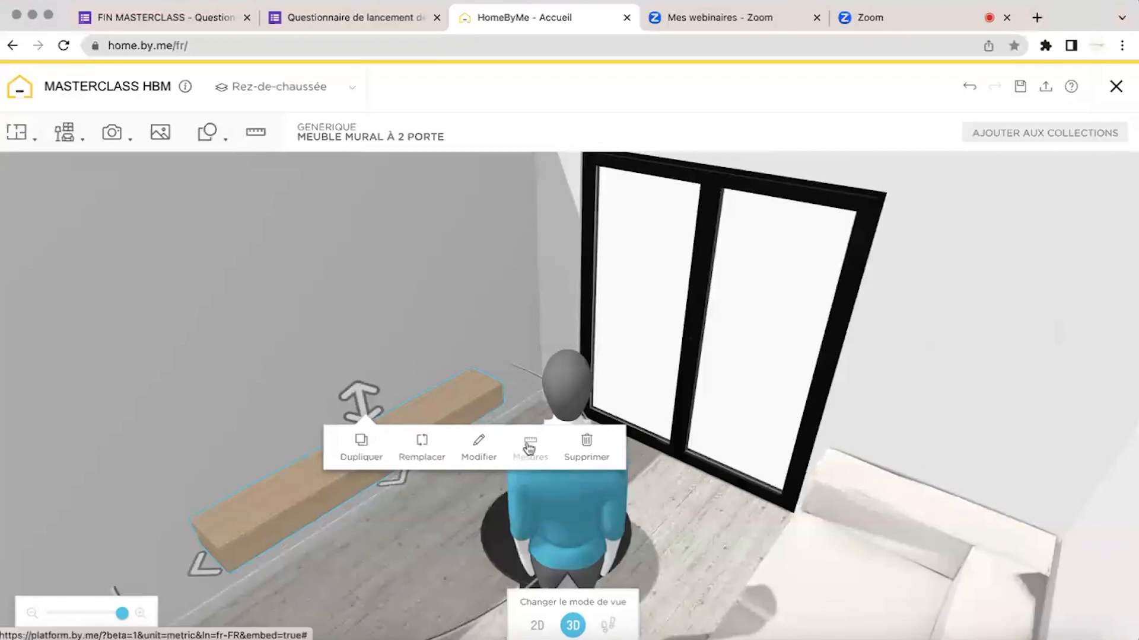
Display the cabinet's measurements and set its height above the floor to 40 cm, reducing it to 30 cm.
left_click(529, 446)
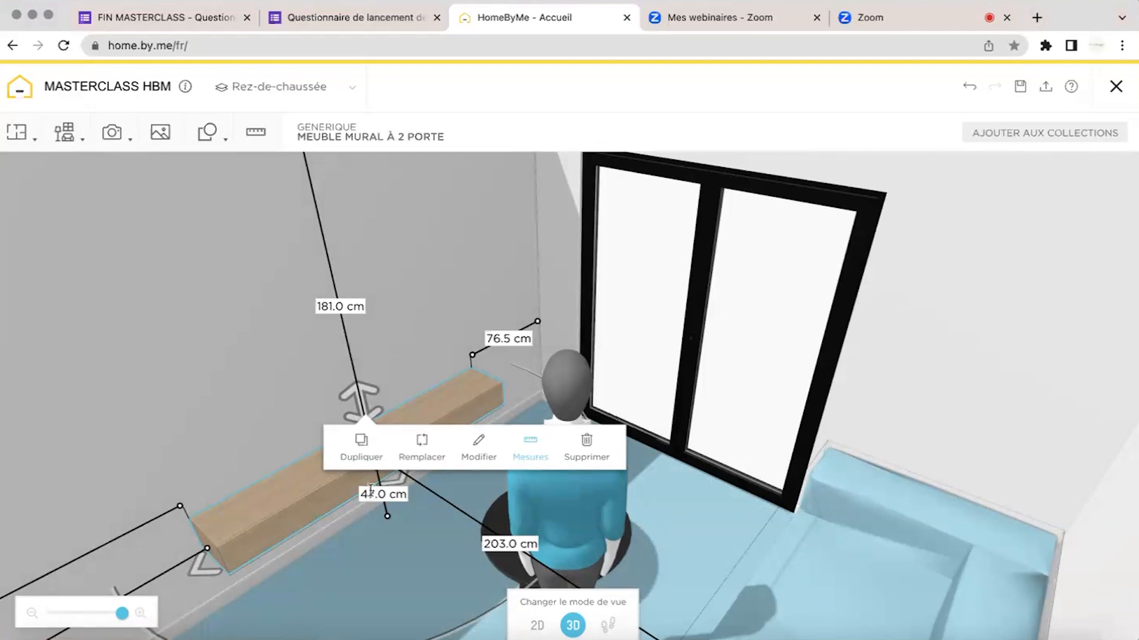
left_click(371, 491)
type("40")
key("Return")
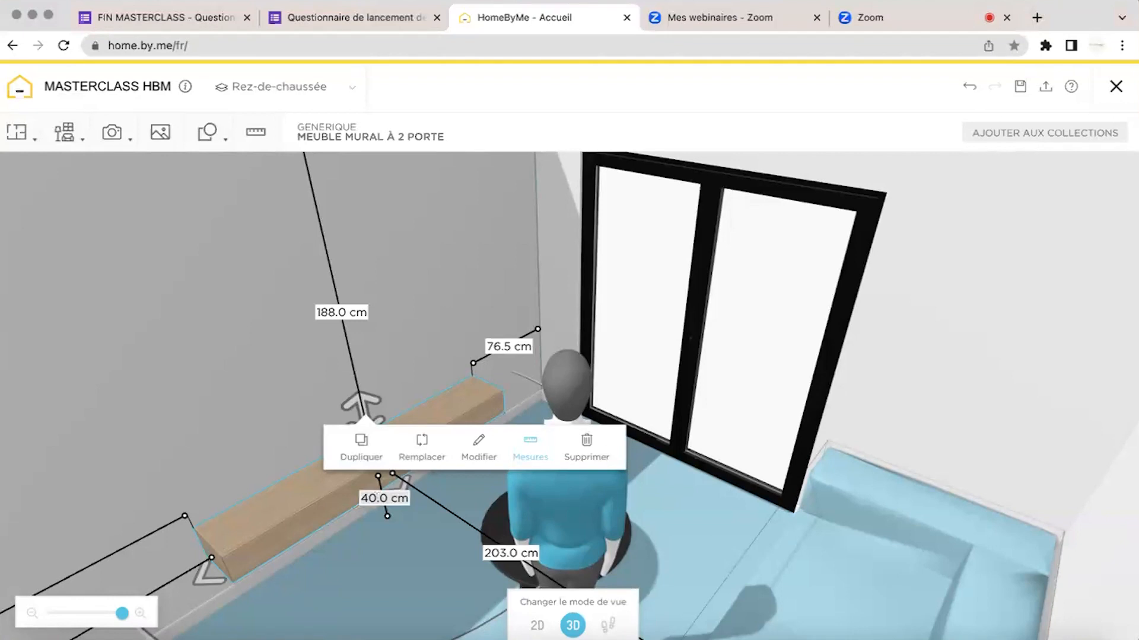
Set the cabinet's distance from the glazed-door wall to 50 cm using its measurements.
left_click_drag(951, 338, 660, 386)
left_click(661, 386)
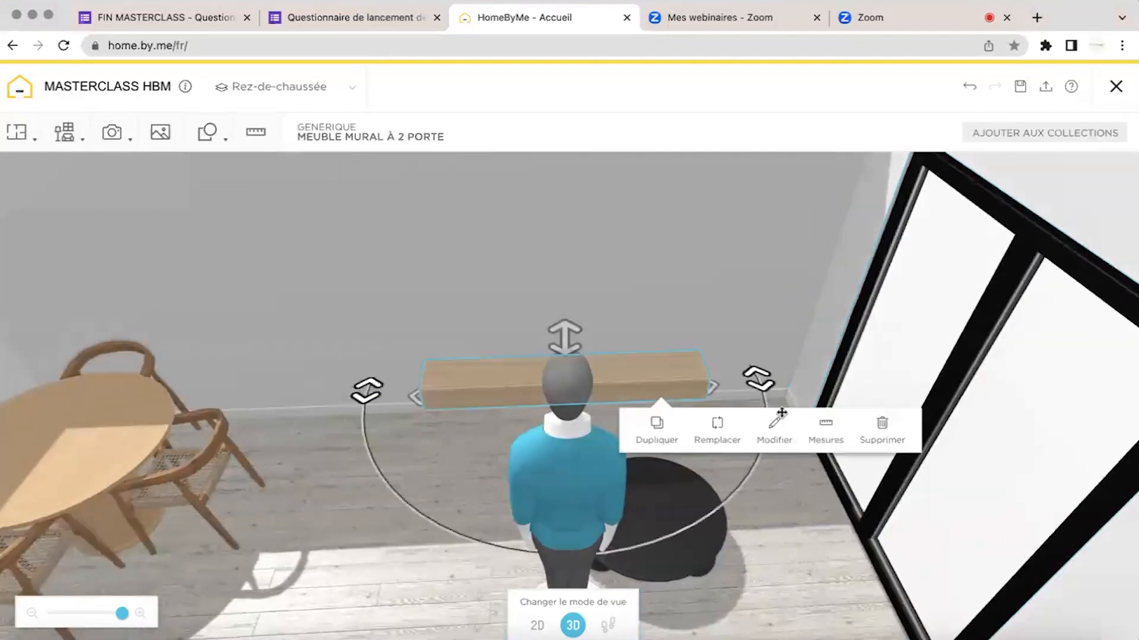
left_click(826, 432)
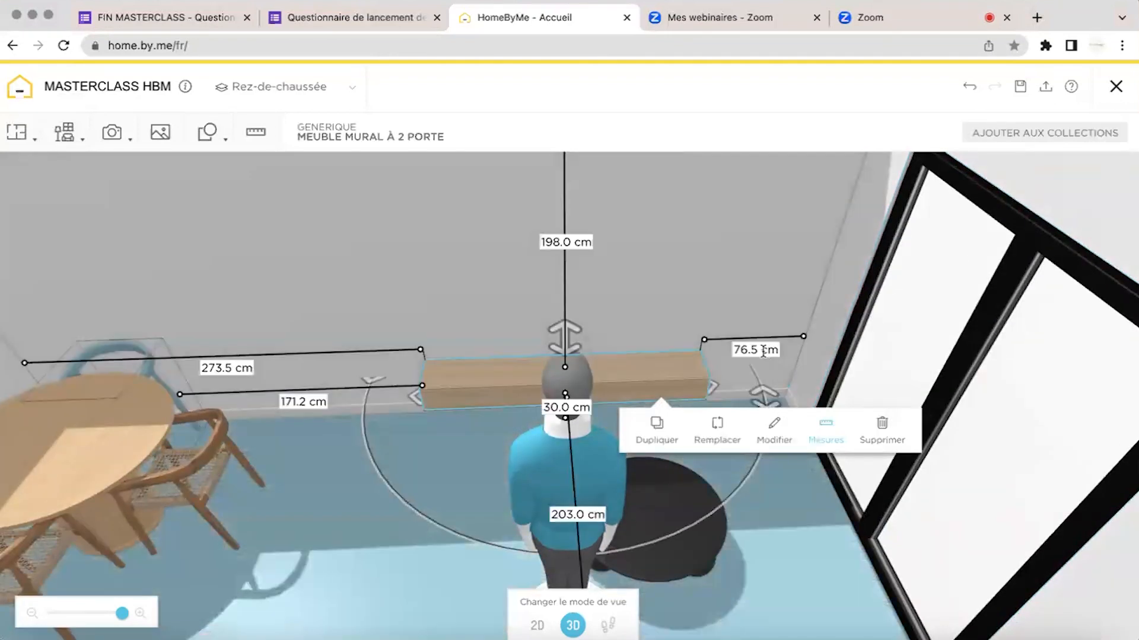
left_click(763, 351)
type("50")
key("Return")
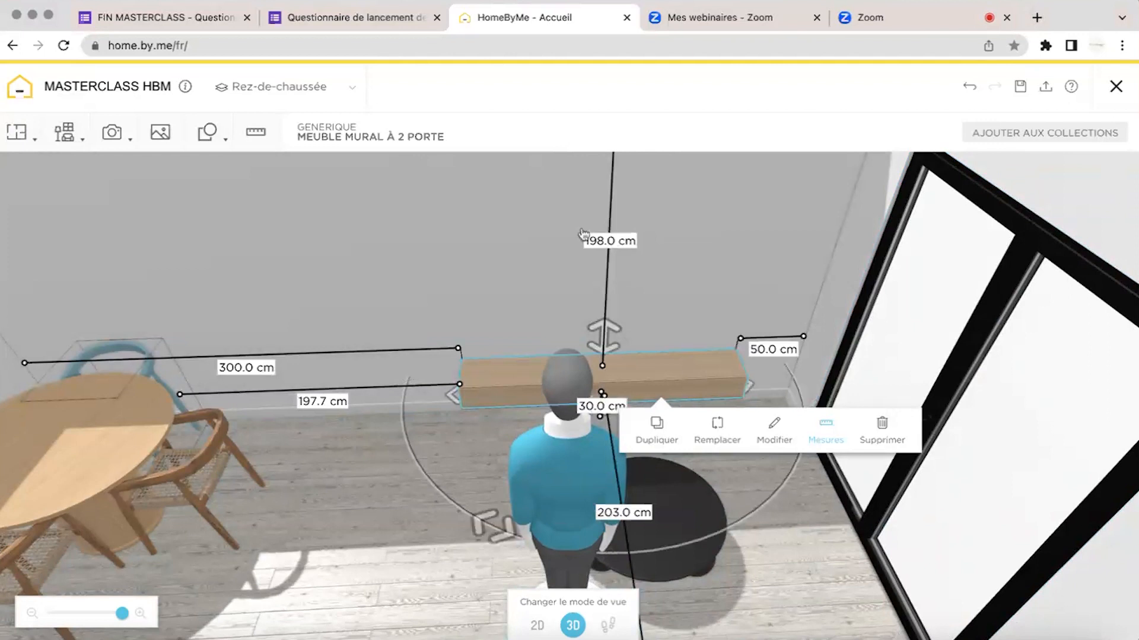
Search the furniture catalogue for "tapis" and place the Sklum Tapis en coton (300x200 cm) Ayna under the coffee table.
left_click_drag(474, 220, 712, 243)
left_click(64, 131)
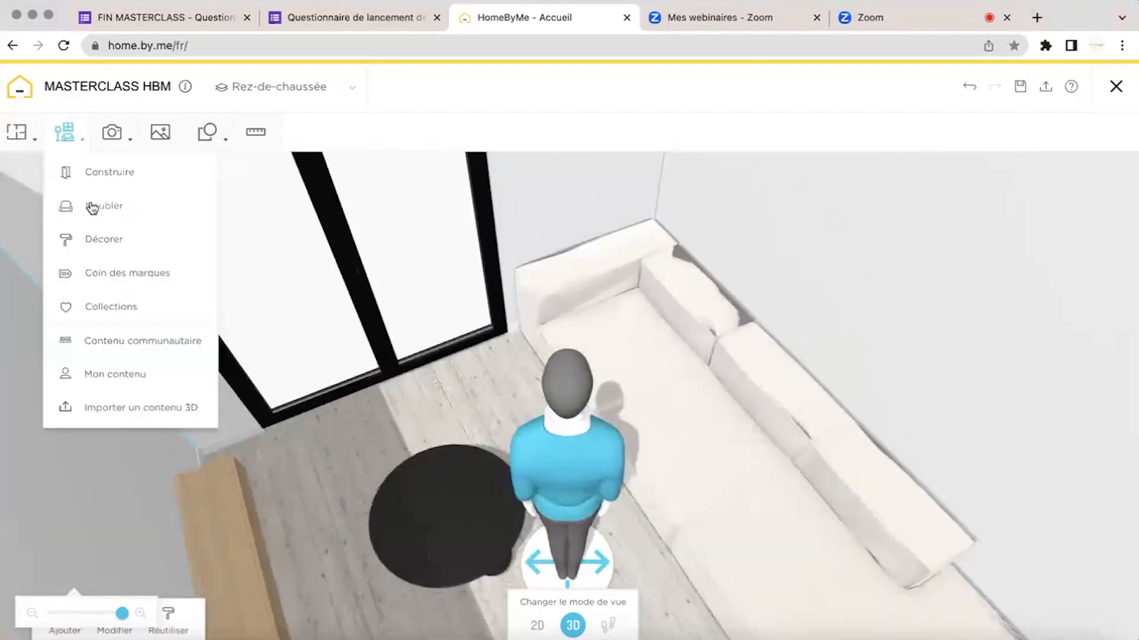
left_click(89, 205)
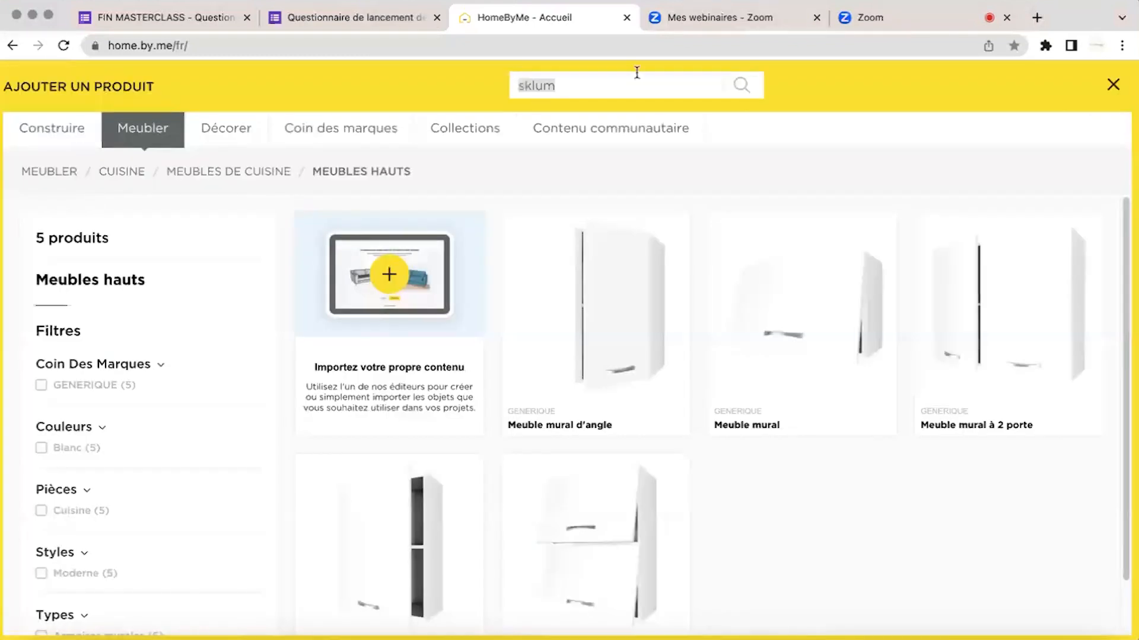
type("tapis")
key("Return")
scroll(450, 485, "down", 15)
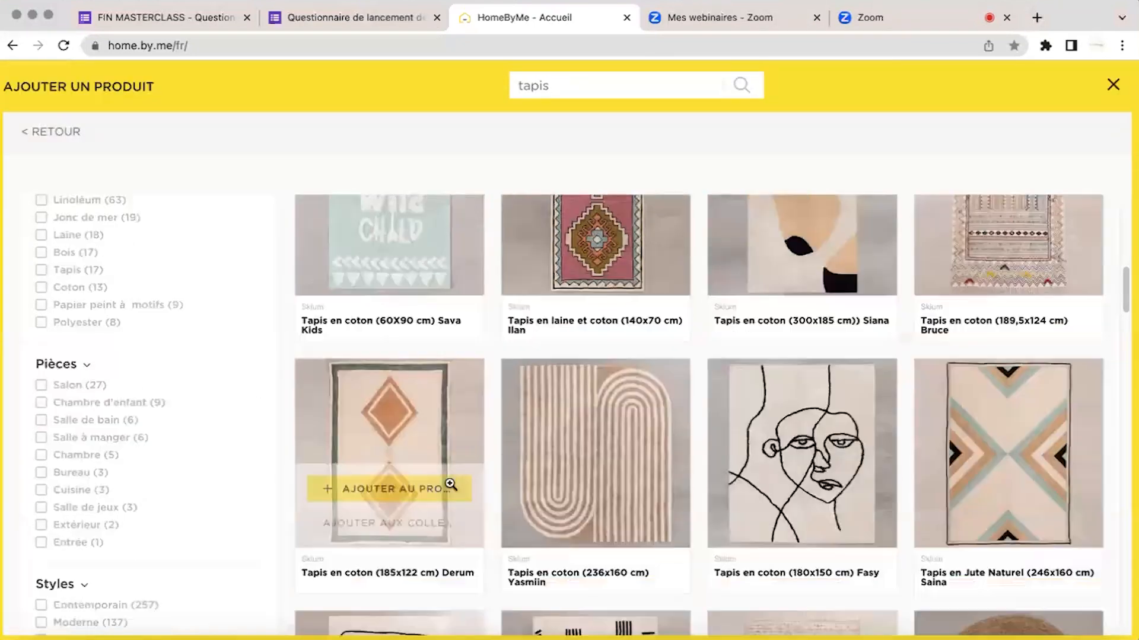
scroll(449, 482, "up", 4)
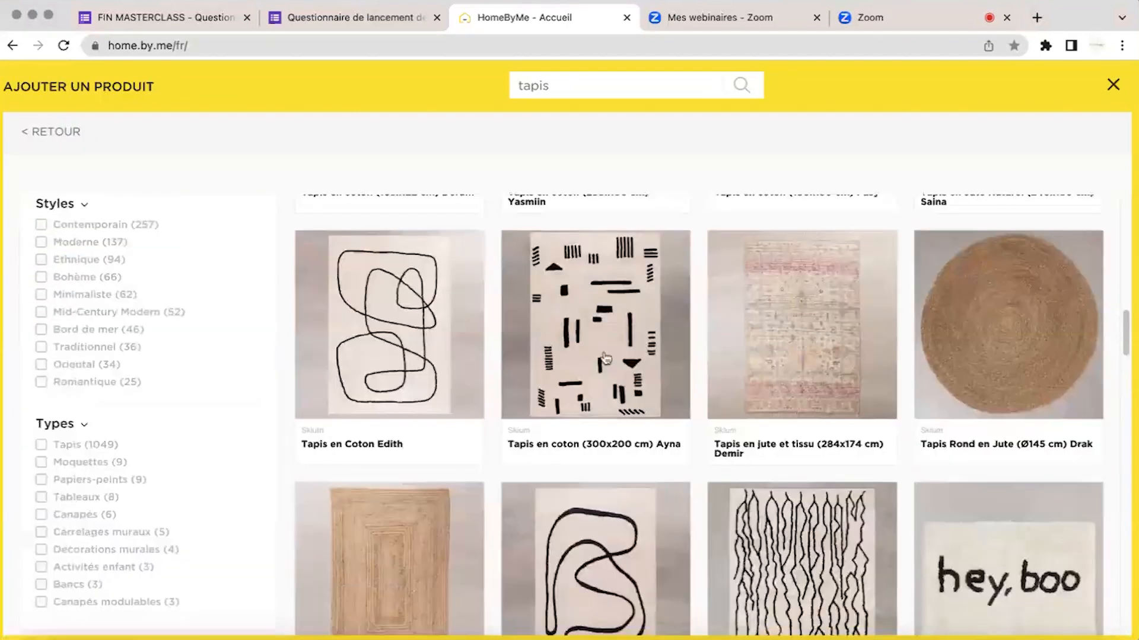
left_click(592, 358)
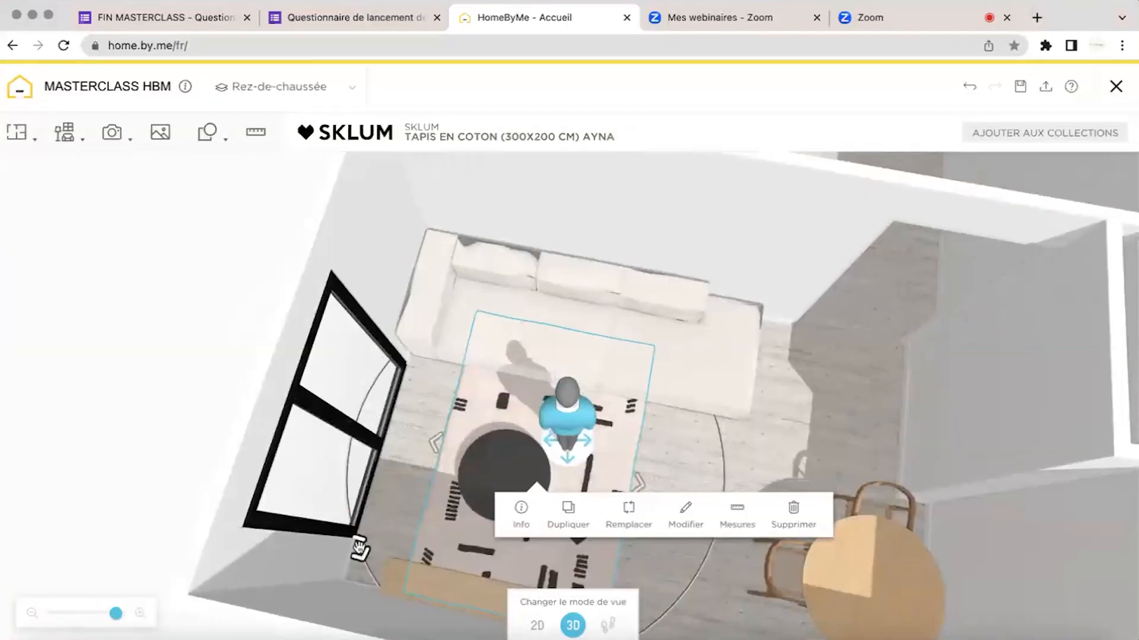
Rotate the Ayna rug so its long side runs parallel to the sofa, and set its Largeur to 350 cm.
left_click_drag(360, 546, 386, 435)
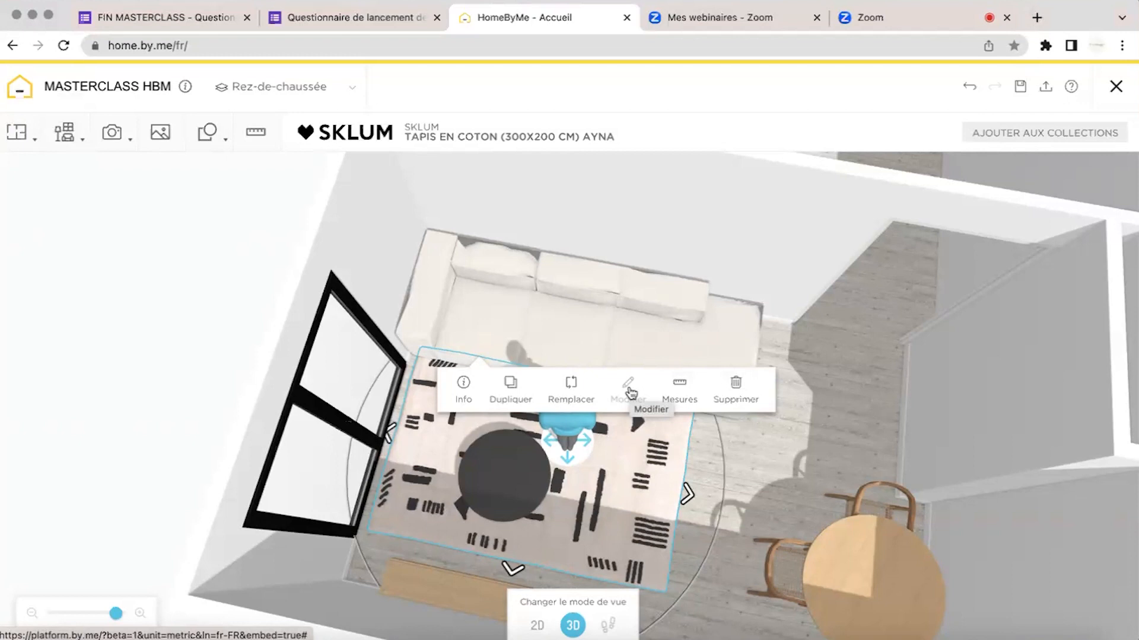
left_click(629, 392)
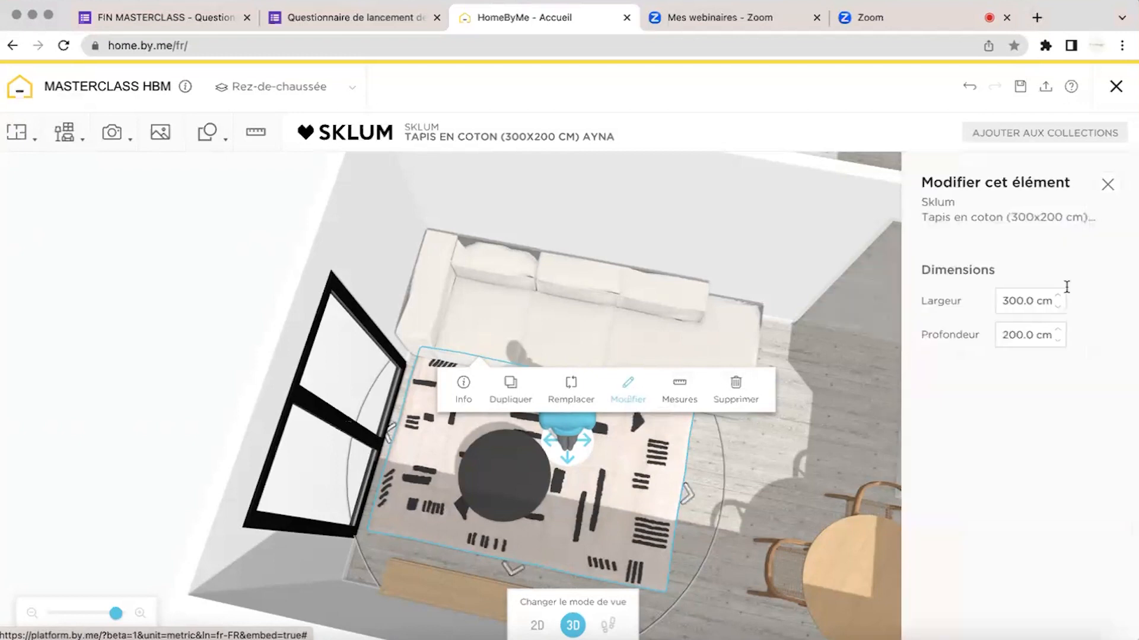
left_click(1018, 304)
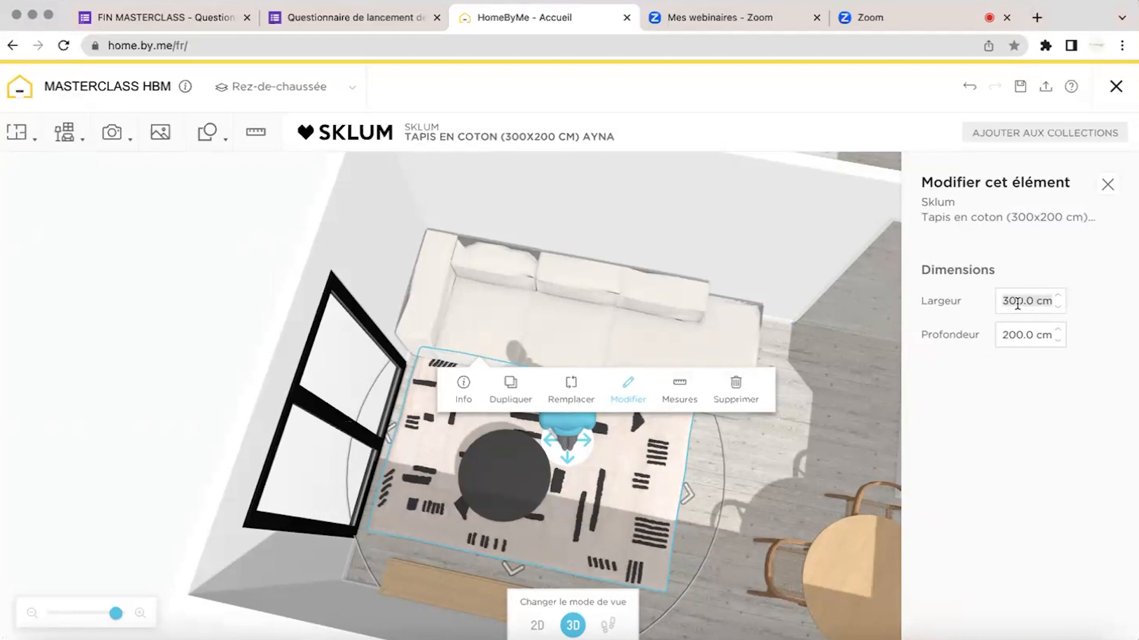
type("350")
key("Return")
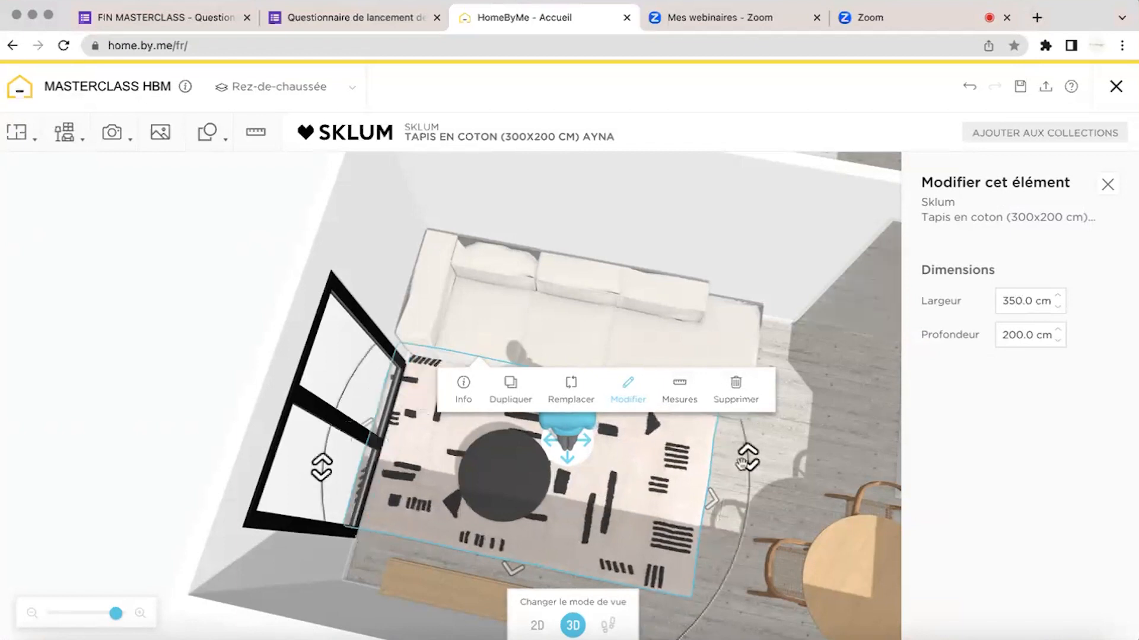
Shift the Ayna rug slightly away from the glazed door and set its Profondeur to 250 cm.
left_click_drag(671, 477, 685, 481)
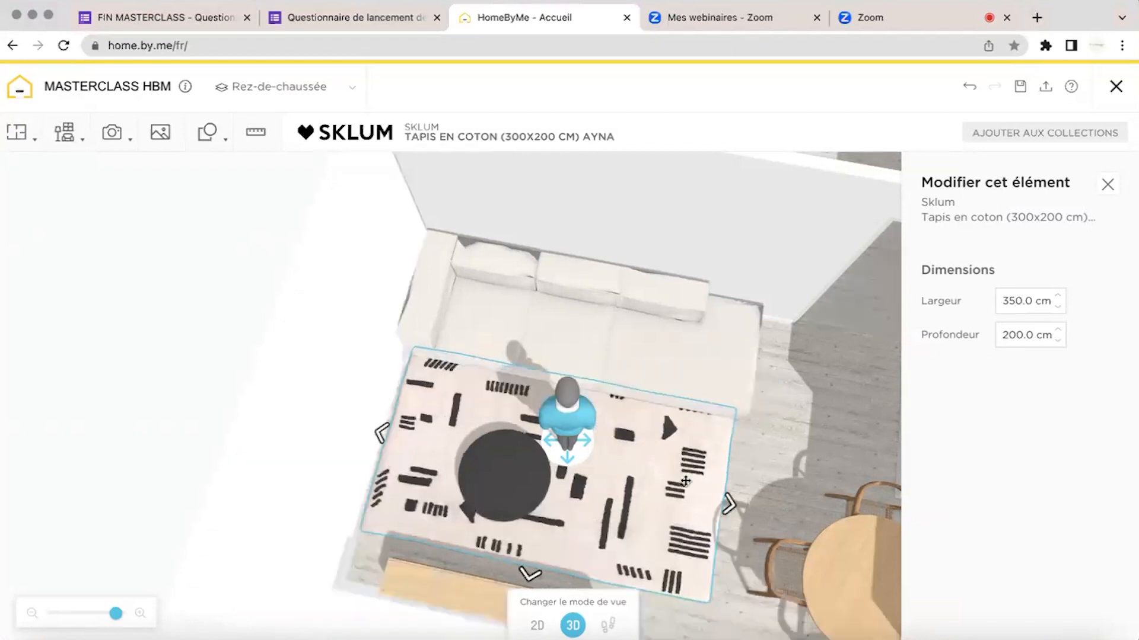
left_click(1002, 334)
type("250")
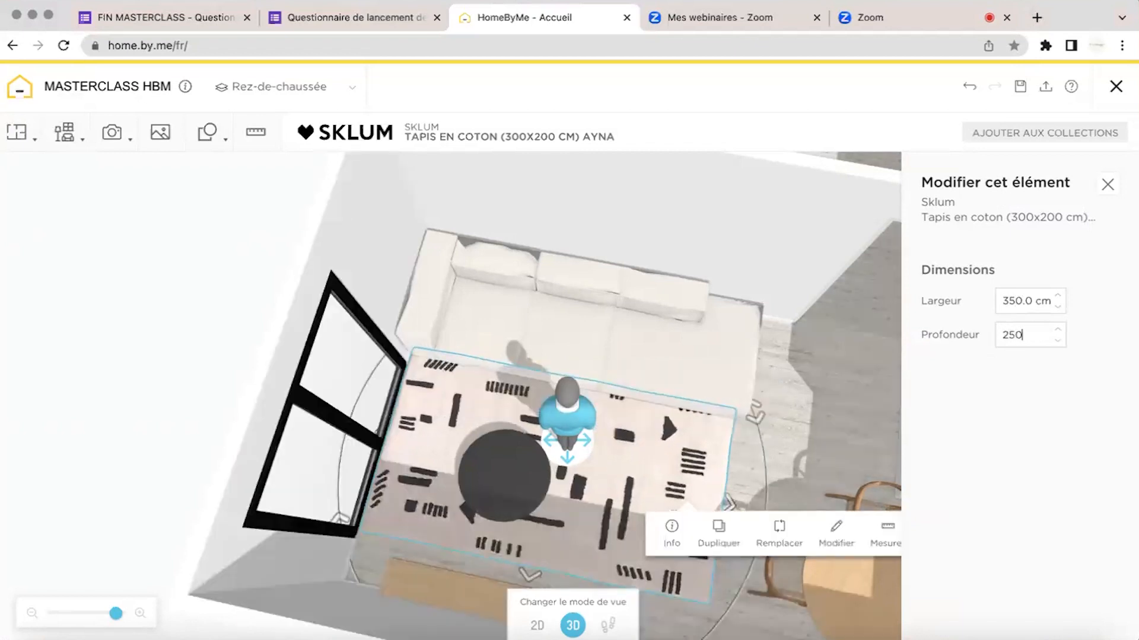
key("Return")
Search the furniture catalogue for "cadre personnalisable" and place the Tableau personnalisable on the wall above the sofa.
left_click_drag(444, 356, 524, 313)
left_click(74, 141)
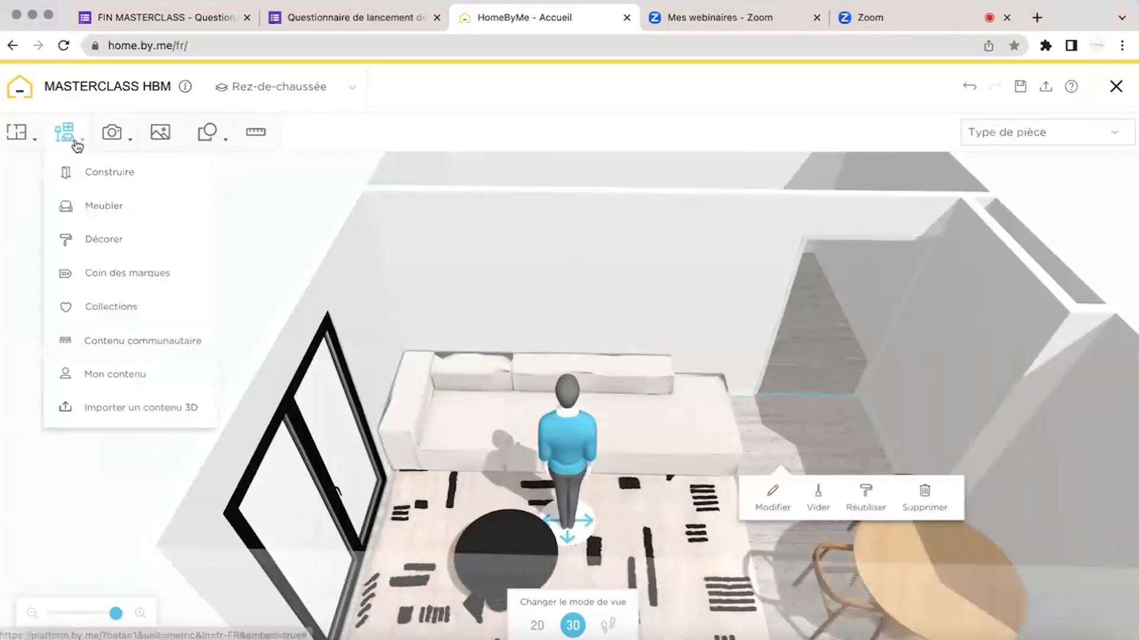
left_click(100, 207)
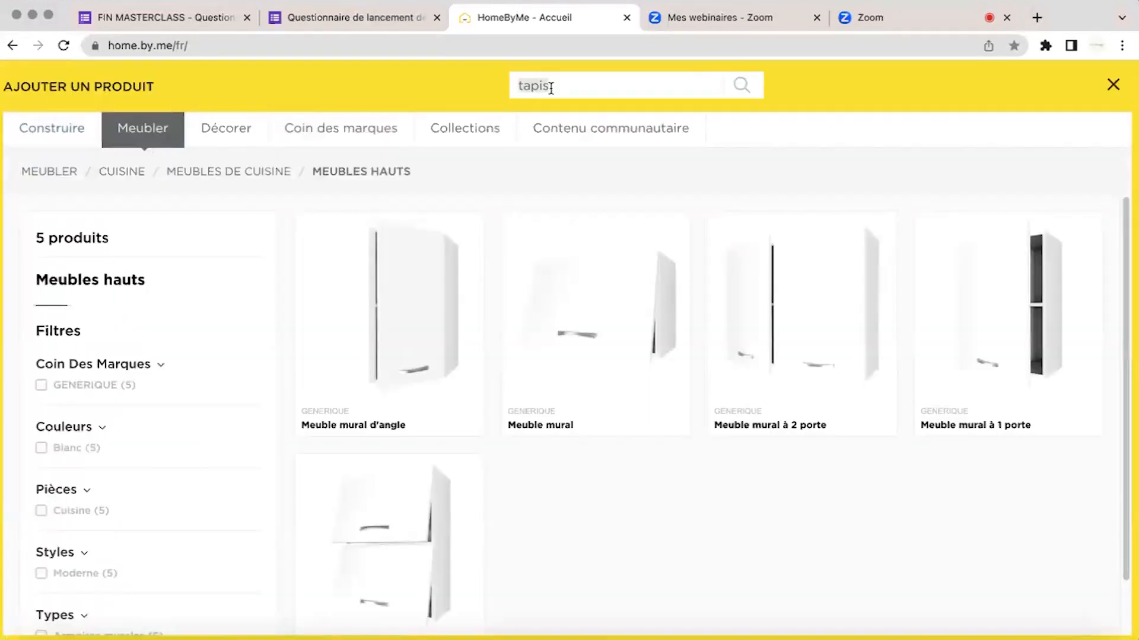
type("cadre personnalisable")
scroll(579, 350, "down", 4)
mouse_move(617, 457)
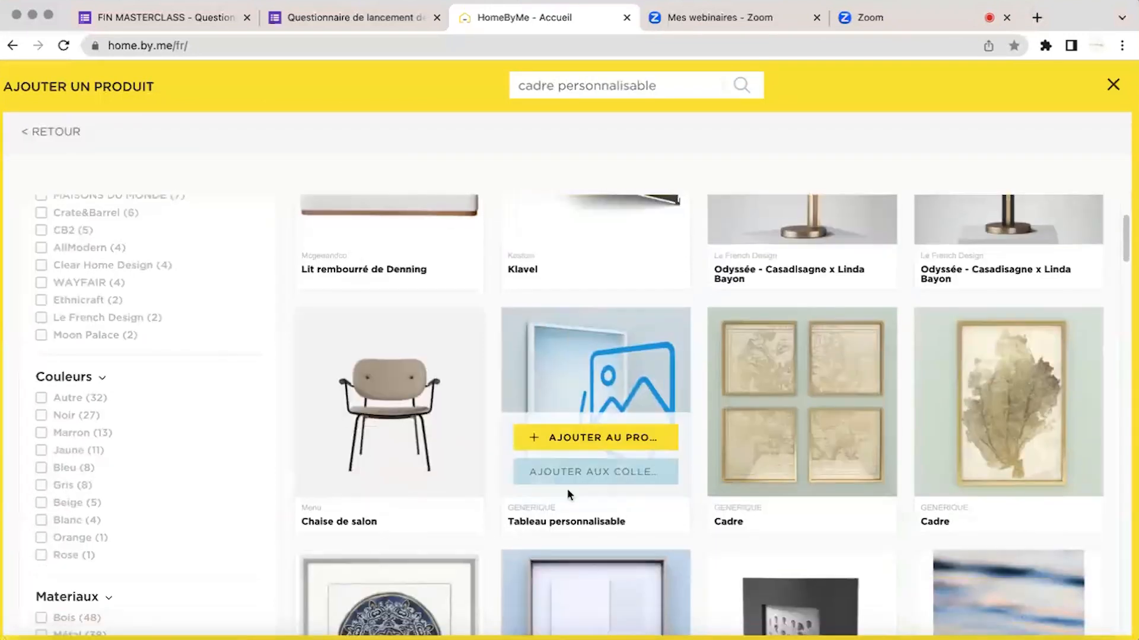
left_click(612, 440)
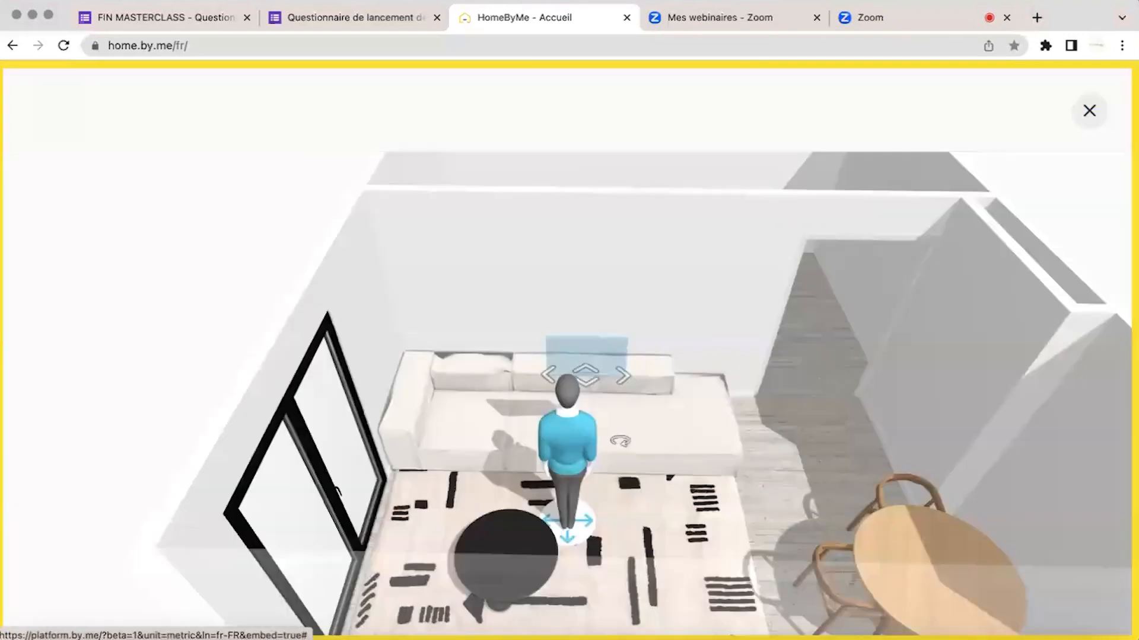
left_click(505, 326)
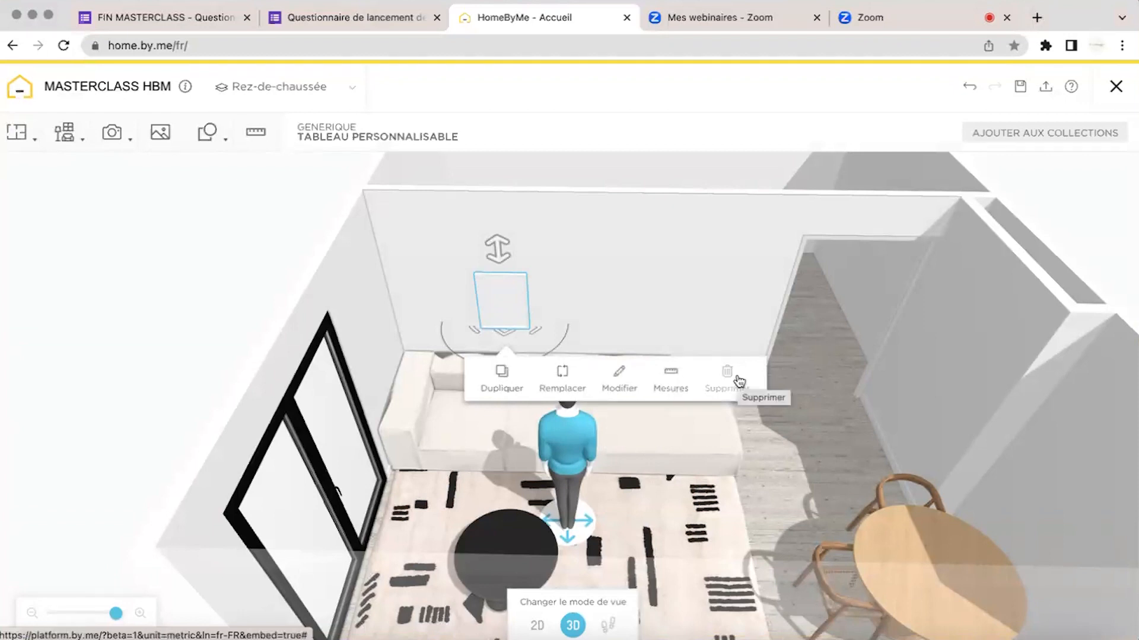
Open the image choices in the Tableau personnalisable's style settings.
left_click(615, 374)
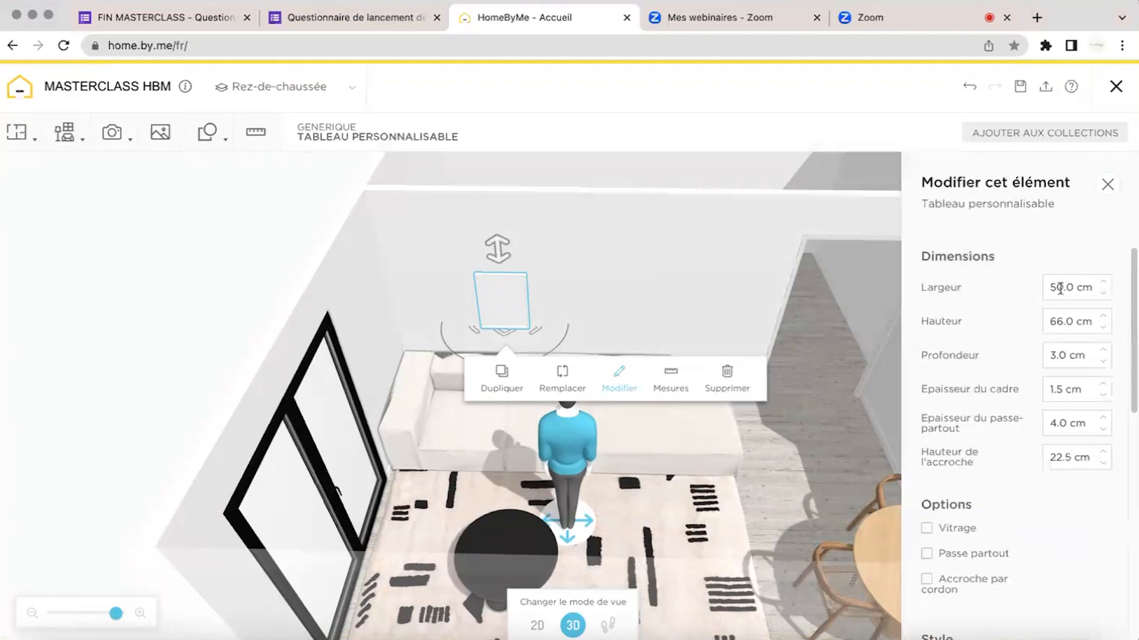
scroll(1068, 434, "down", 3)
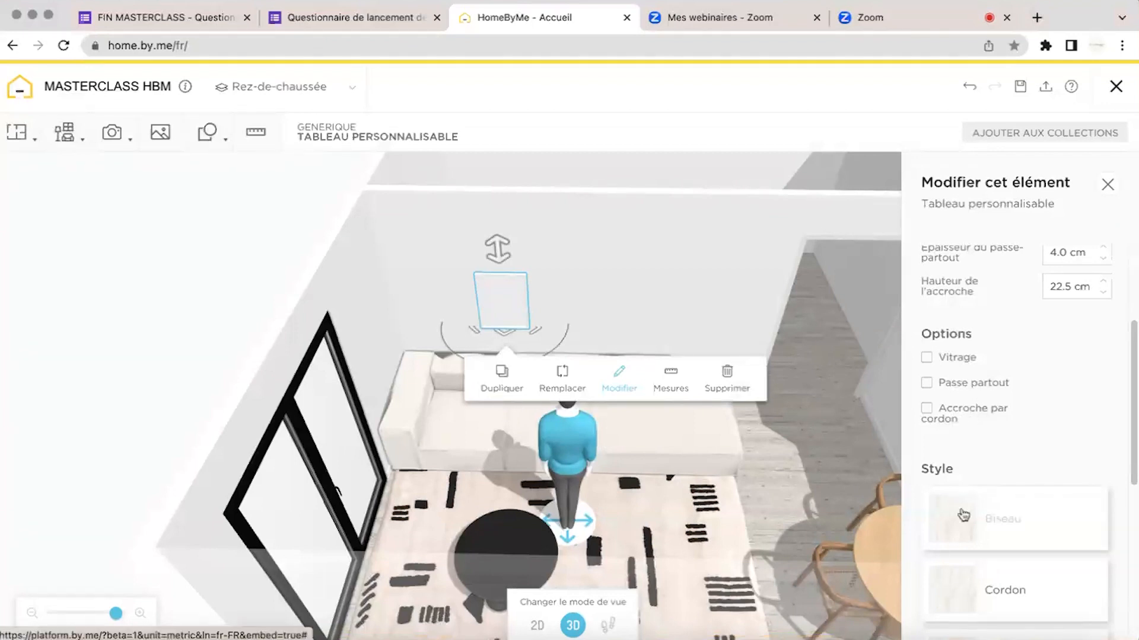
scroll(967, 516, "down", 3)
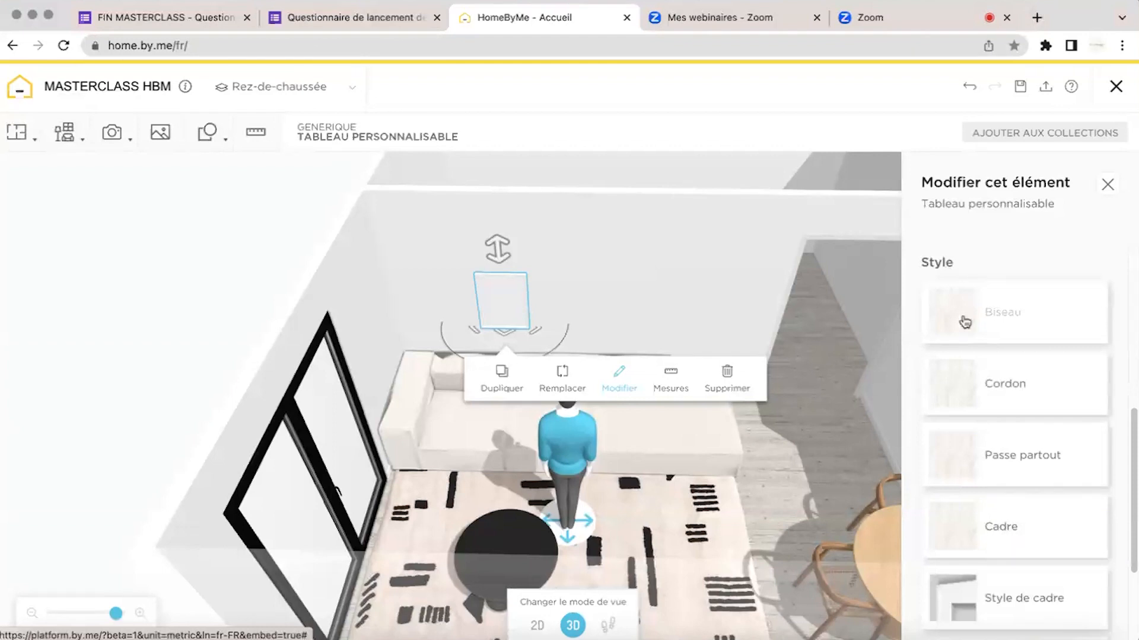
scroll(967, 356, "down", 1)
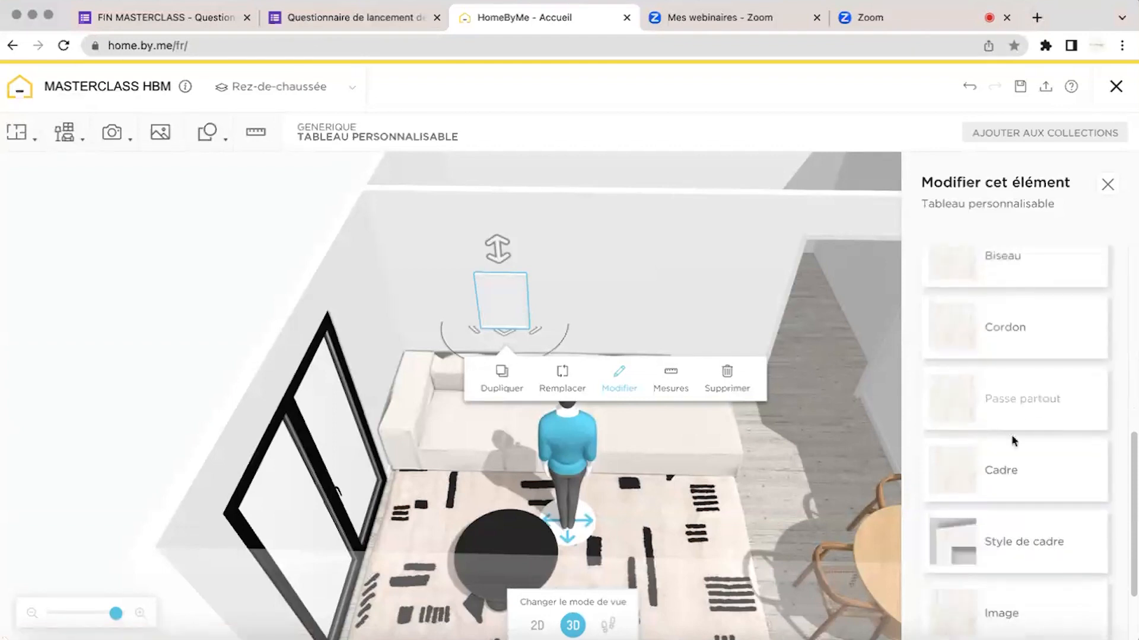
scroll(1010, 450, "down", 2)
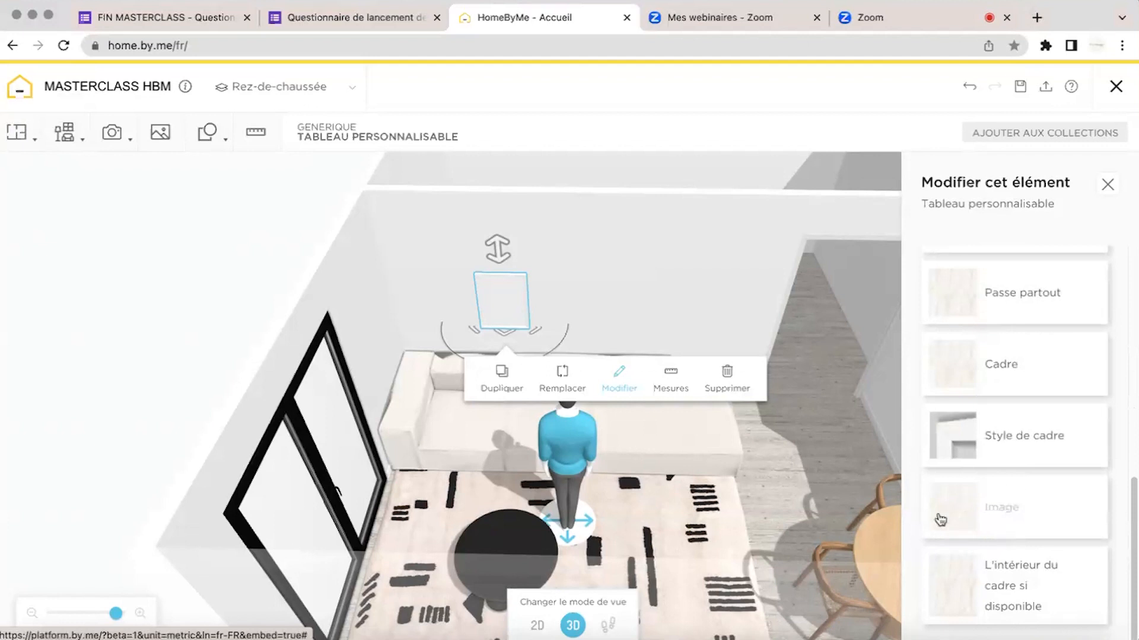
left_click(941, 520)
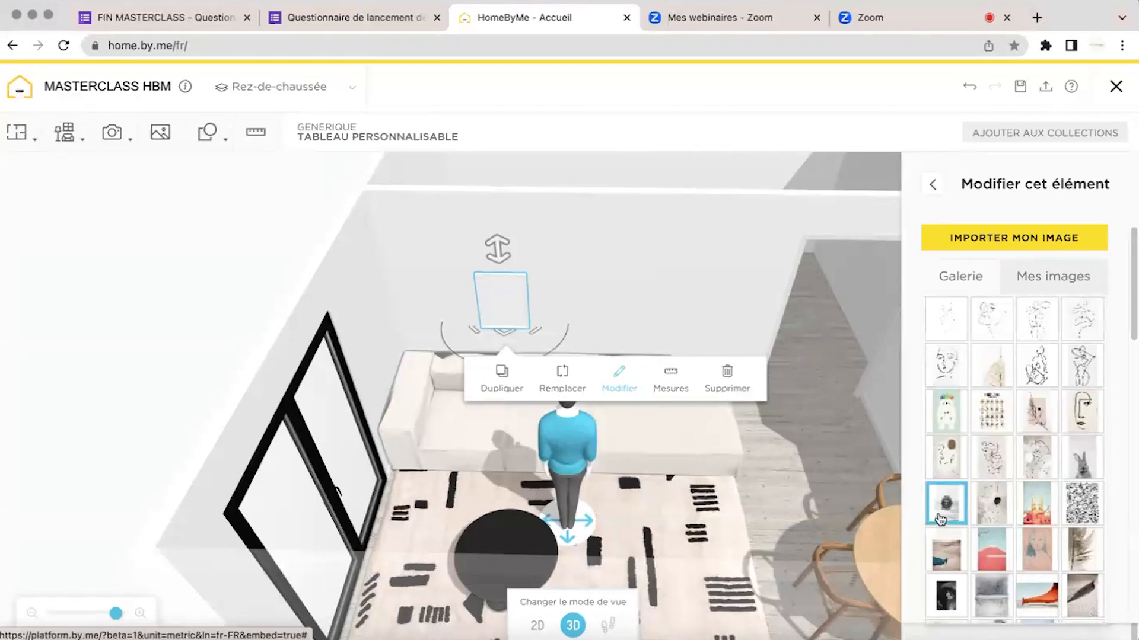
Search Google Images for "image desenio" in a new browser tab and look through the posters.
left_click(1037, 18)
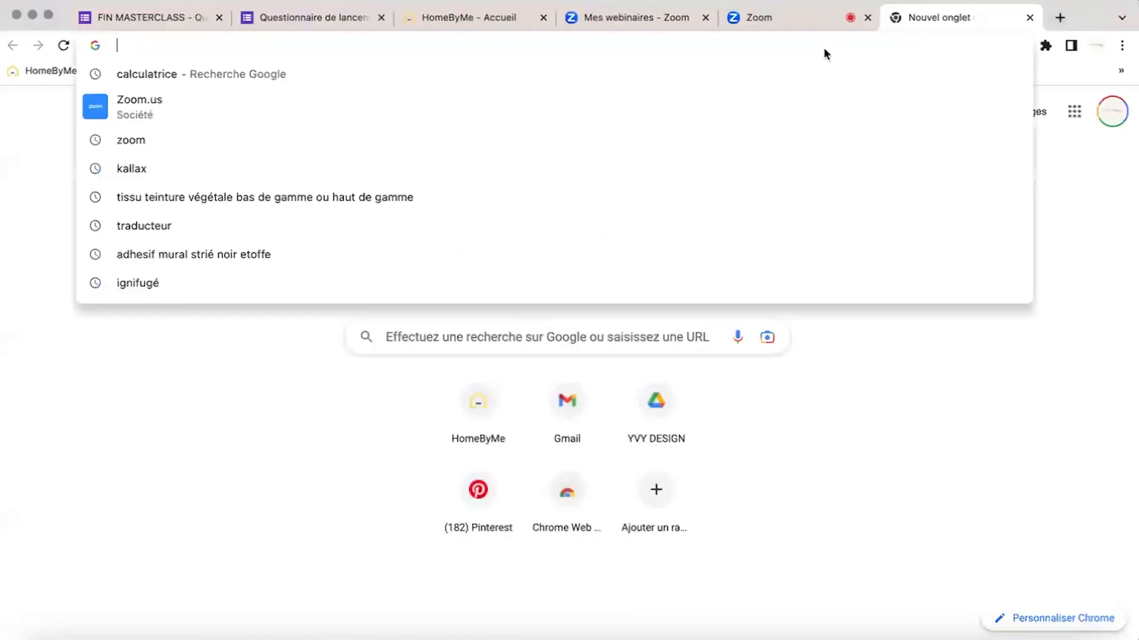
type("image desenio")
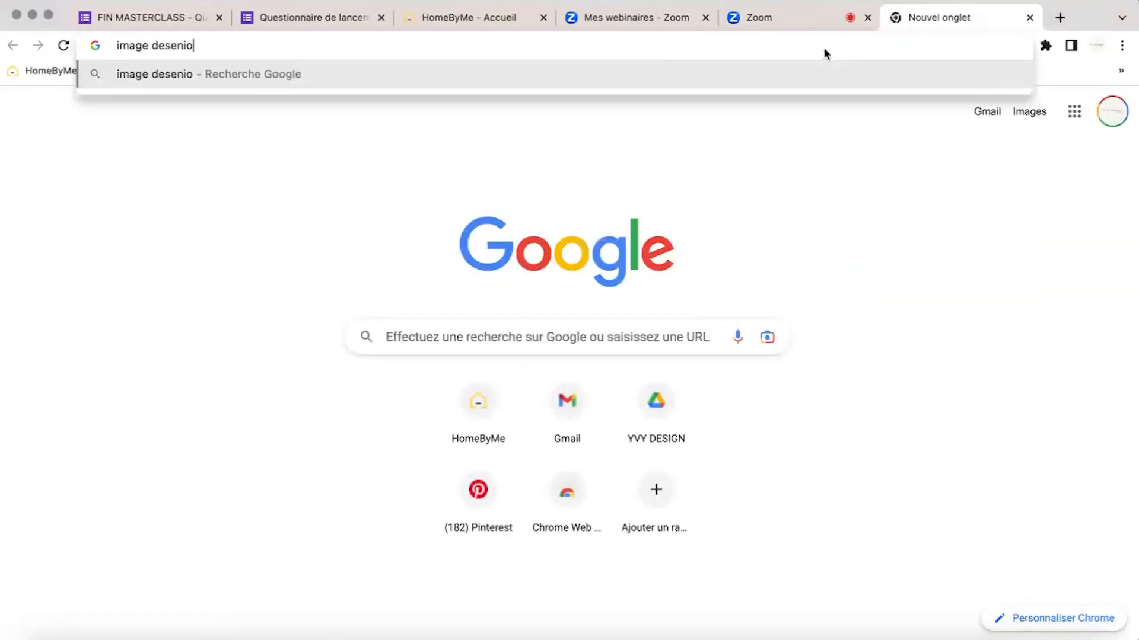
key("Return")
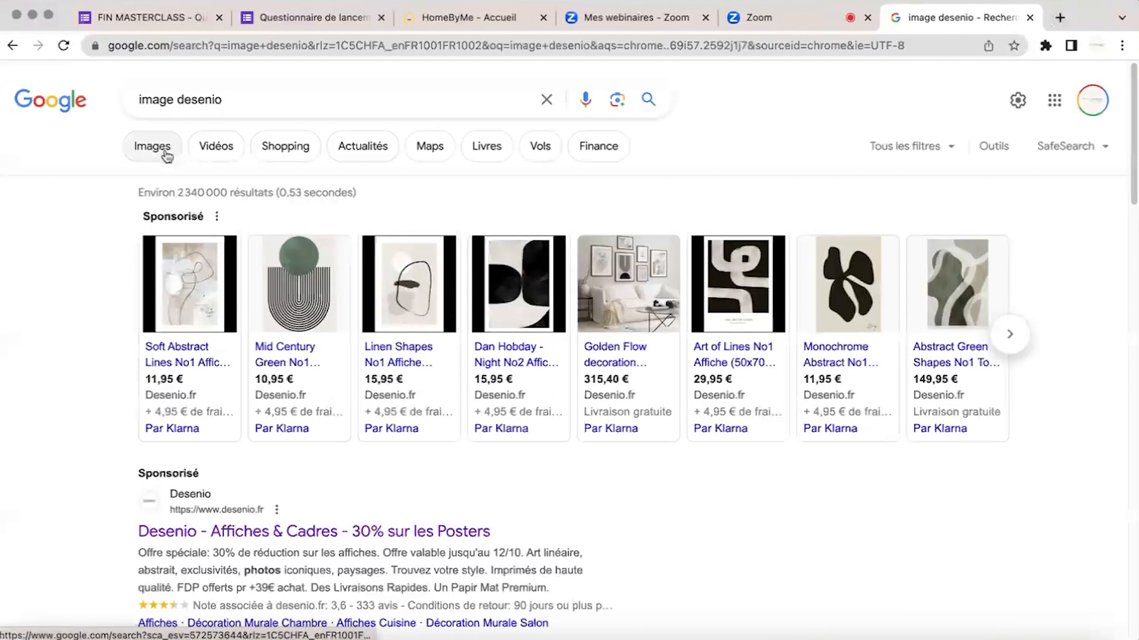
left_click(165, 152)
scroll(382, 325, "down", 5)
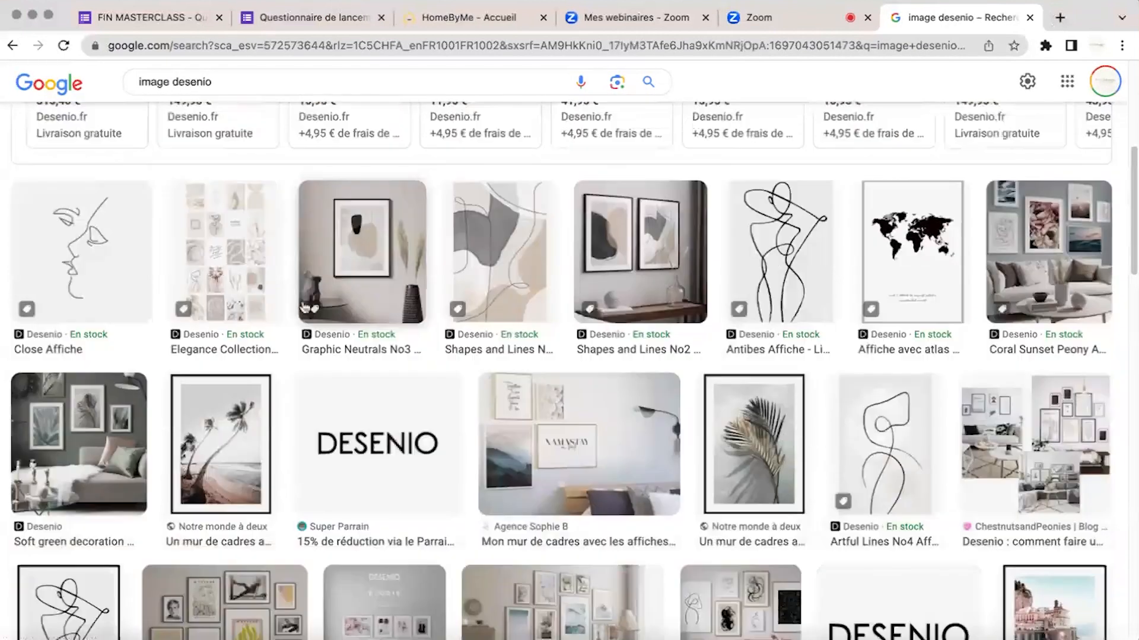
scroll(382, 326, "down", 6)
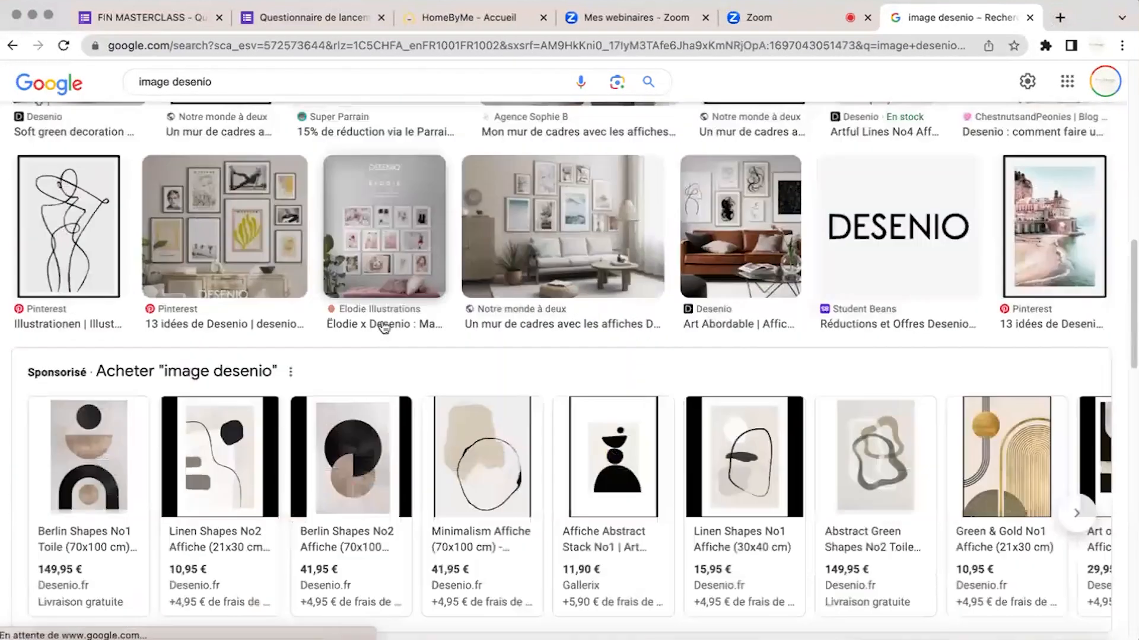
scroll(384, 328, "up", 15)
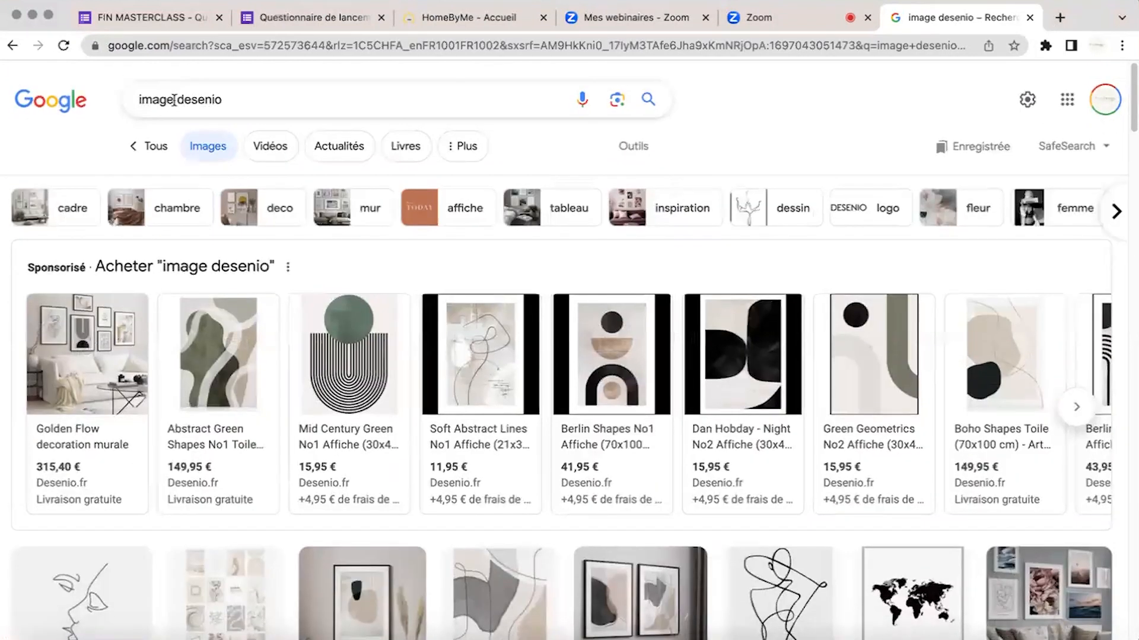
Change the image search to "minimaliste desenio" and look for a suitable poster image.
left_click_drag(177, 100, 108, 100)
type("mi")
type("nimaliste")
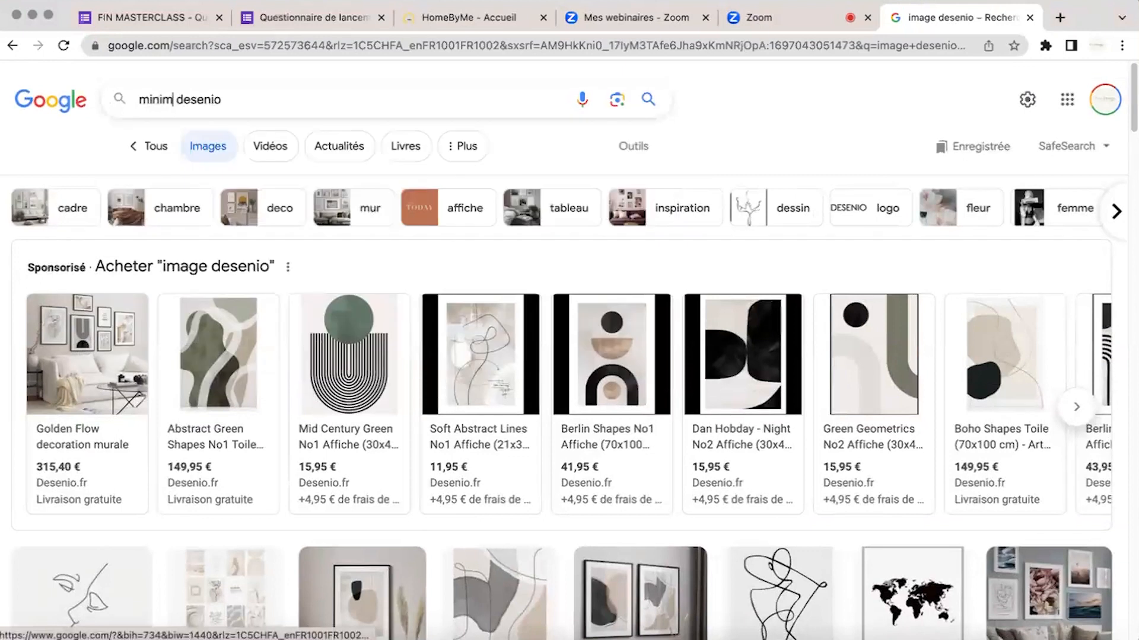
key("Return")
scroll(277, 354, "down", 2)
scroll(277, 355, "down", 10)
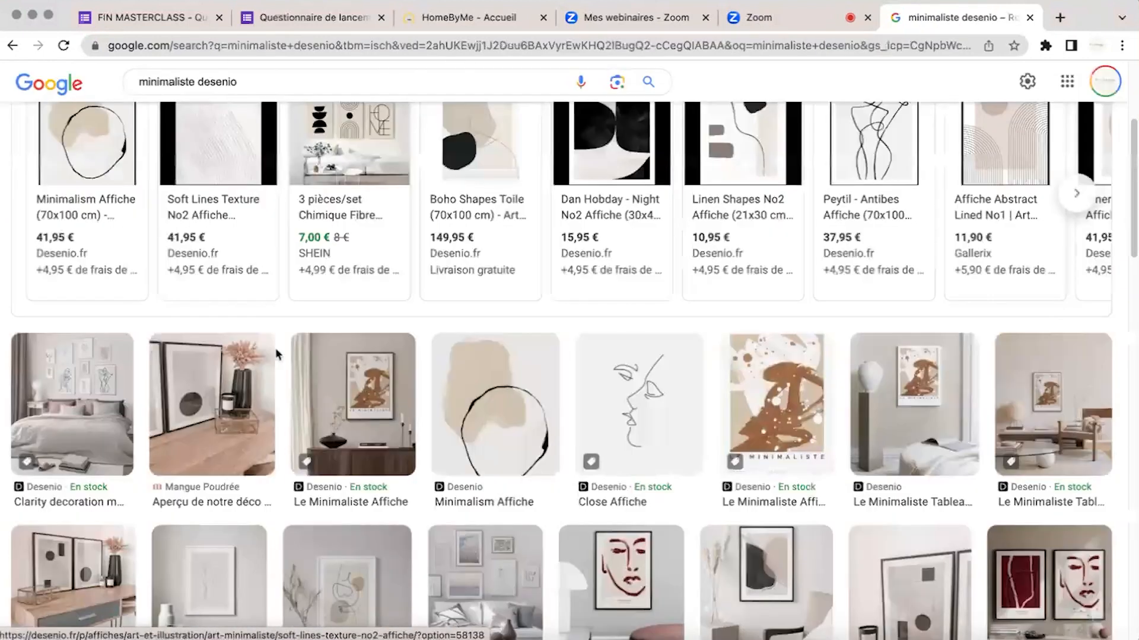
scroll(275, 348, "down", 10)
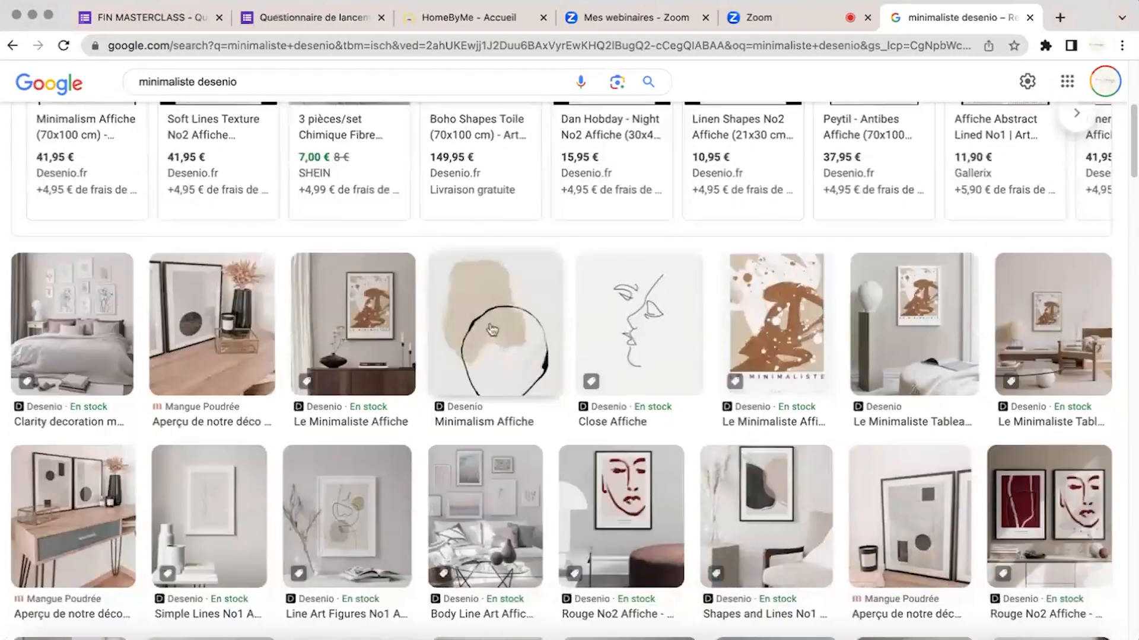
Save the Minimalism Affiche image to the Téléchargements folder as "téléchargement (3)".
right_click(490, 328)
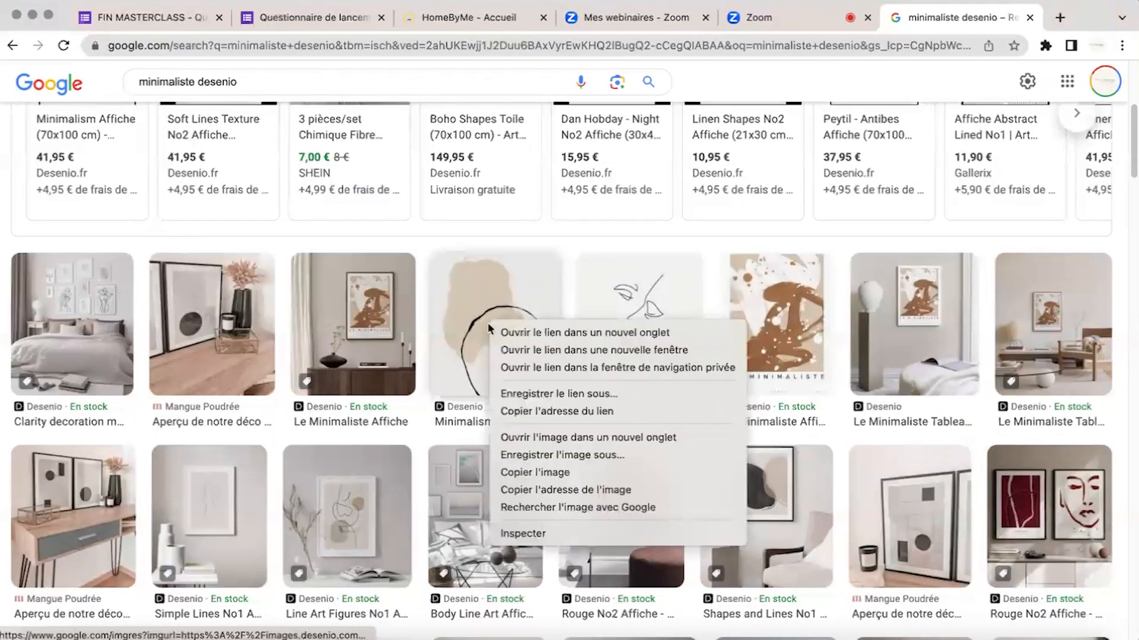
left_click(542, 455)
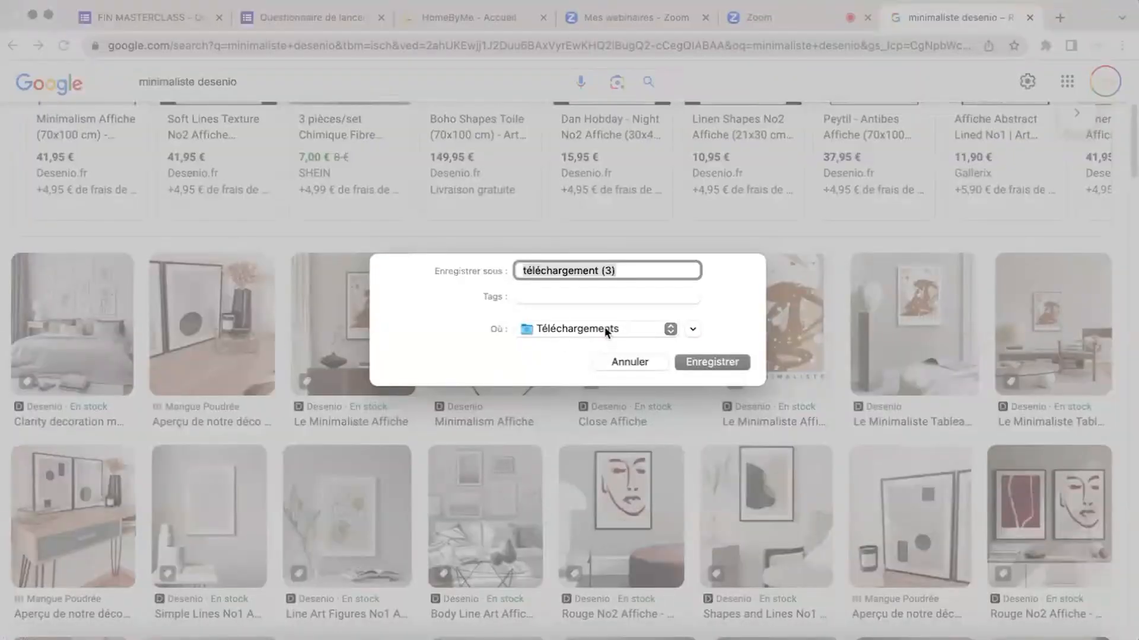
left_click(686, 362)
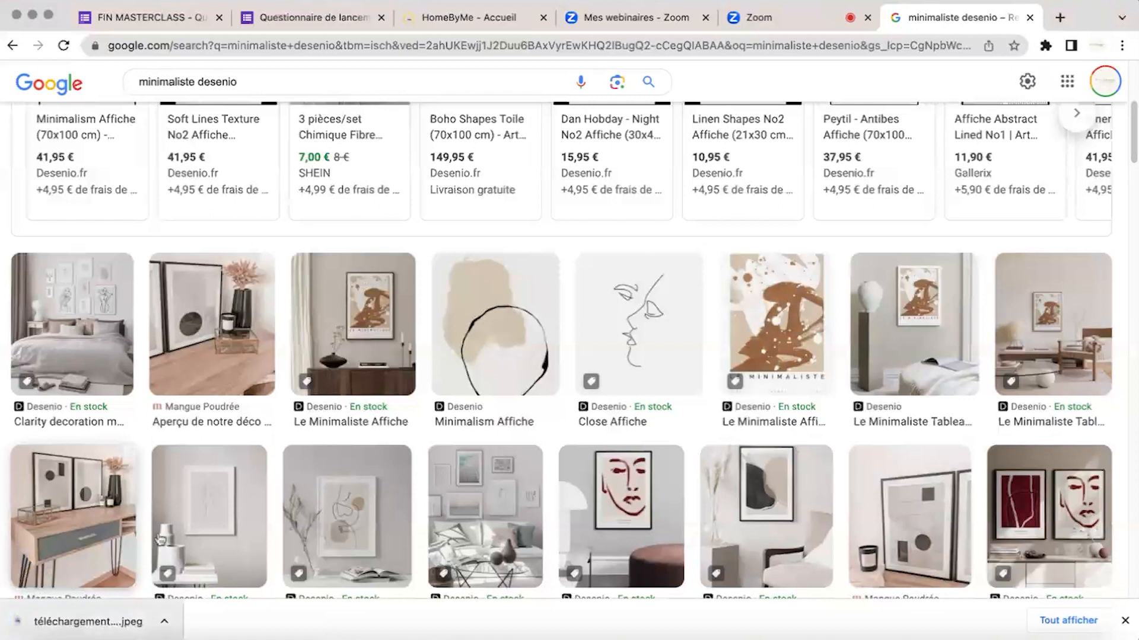
Switch back to HomeByMe, import téléchargement (3).jpeg and apply it as the wall picture's image.
left_click(470, 15)
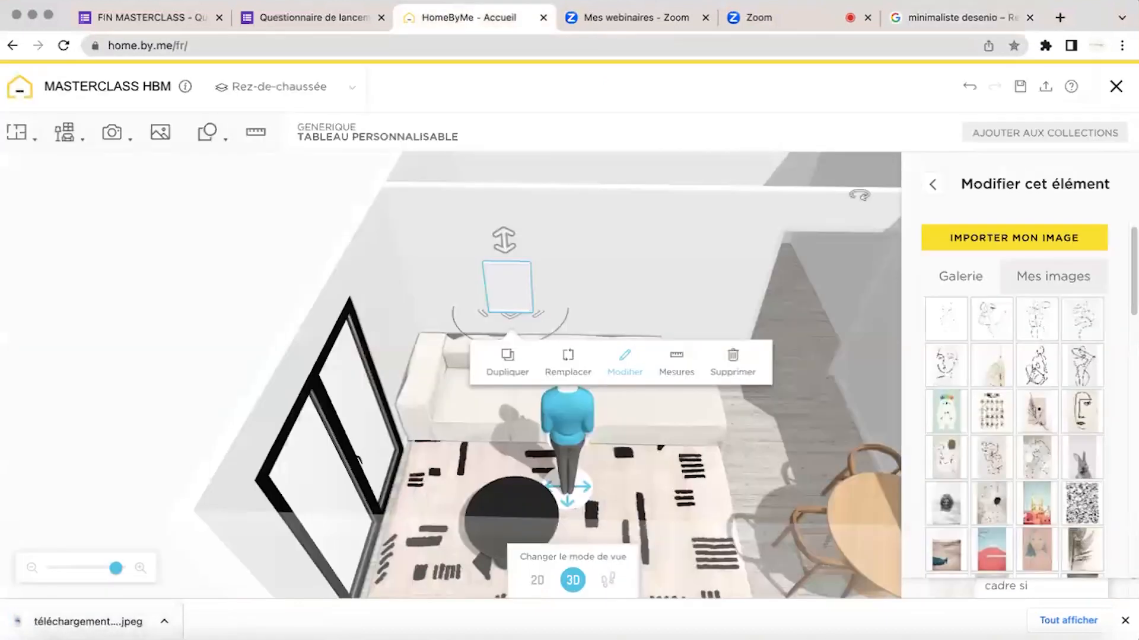
left_click(1022, 243)
left_click(603, 245)
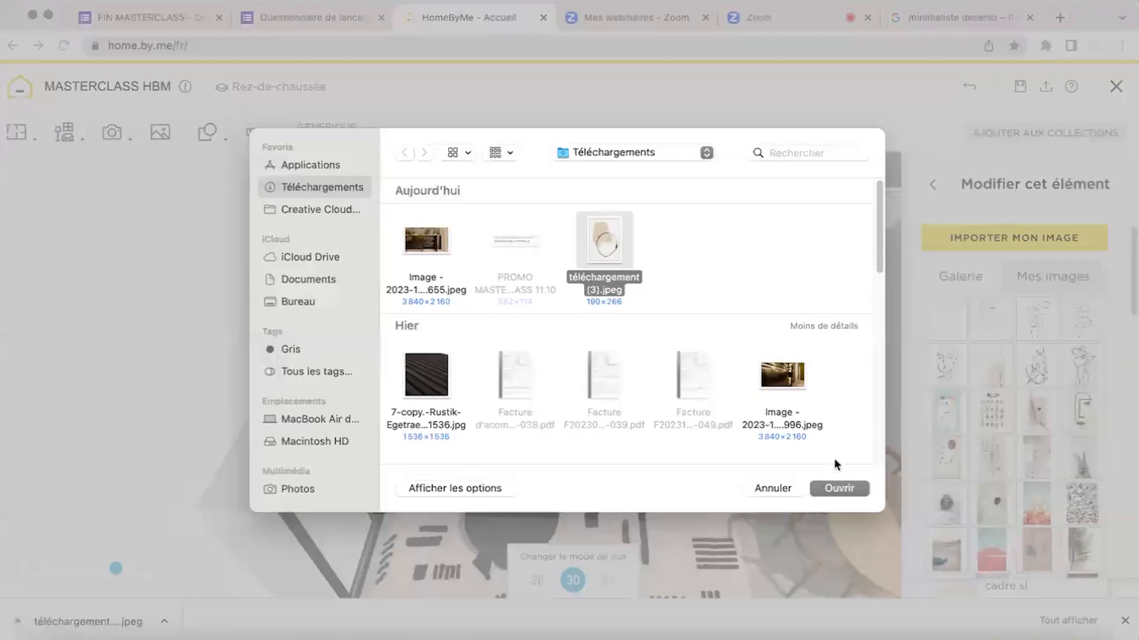
left_click(838, 488)
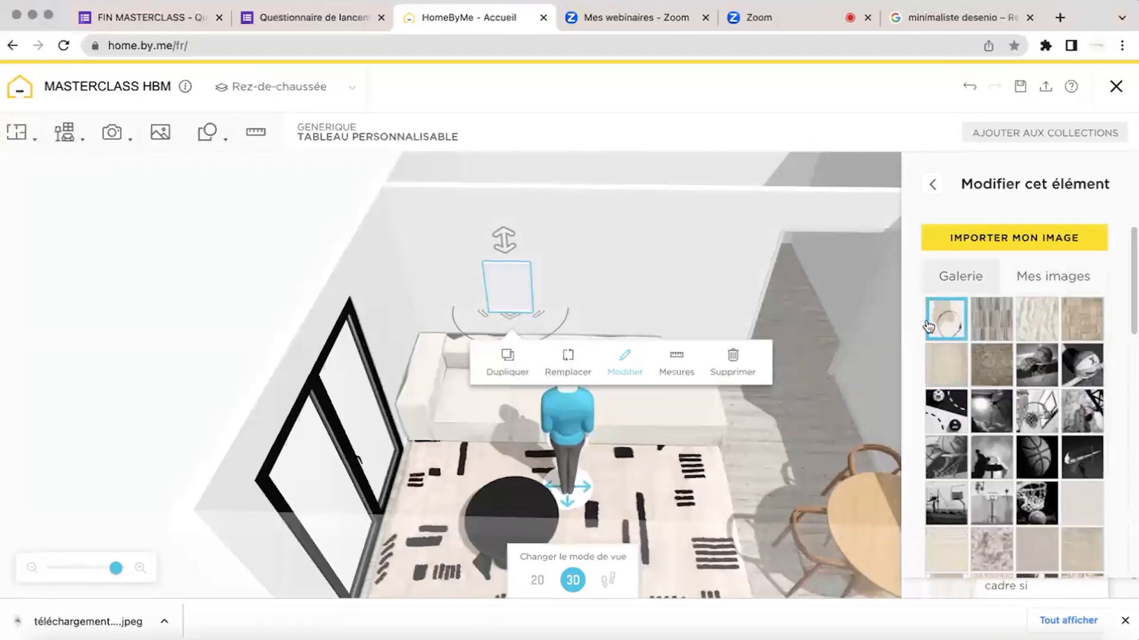
left_click(956, 331)
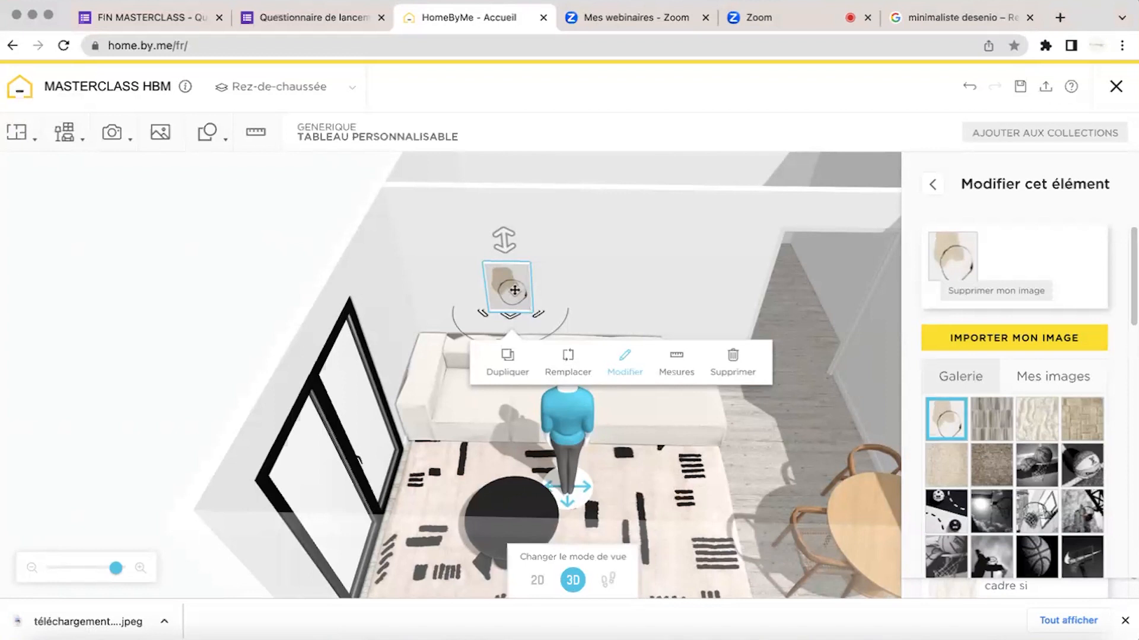
Replace the wall picture's image with the beige relief artwork of circular arcs from the Galerie and return to its settings.
left_click(973, 376)
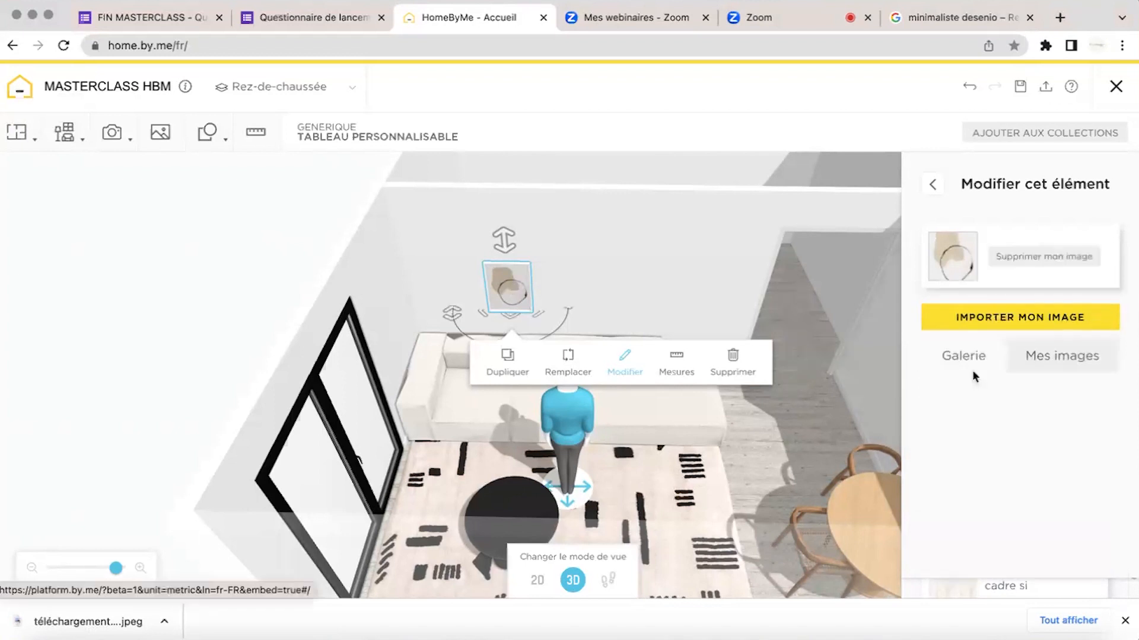
scroll(937, 356, "down", 2)
scroll(988, 511, "down", 10)
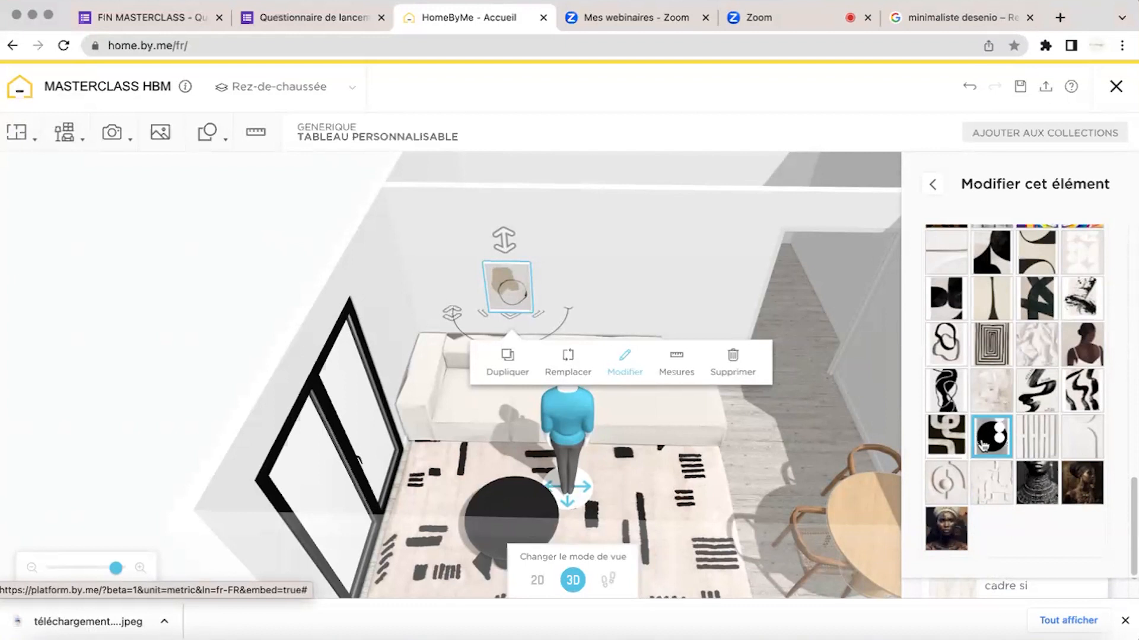
left_click(946, 482)
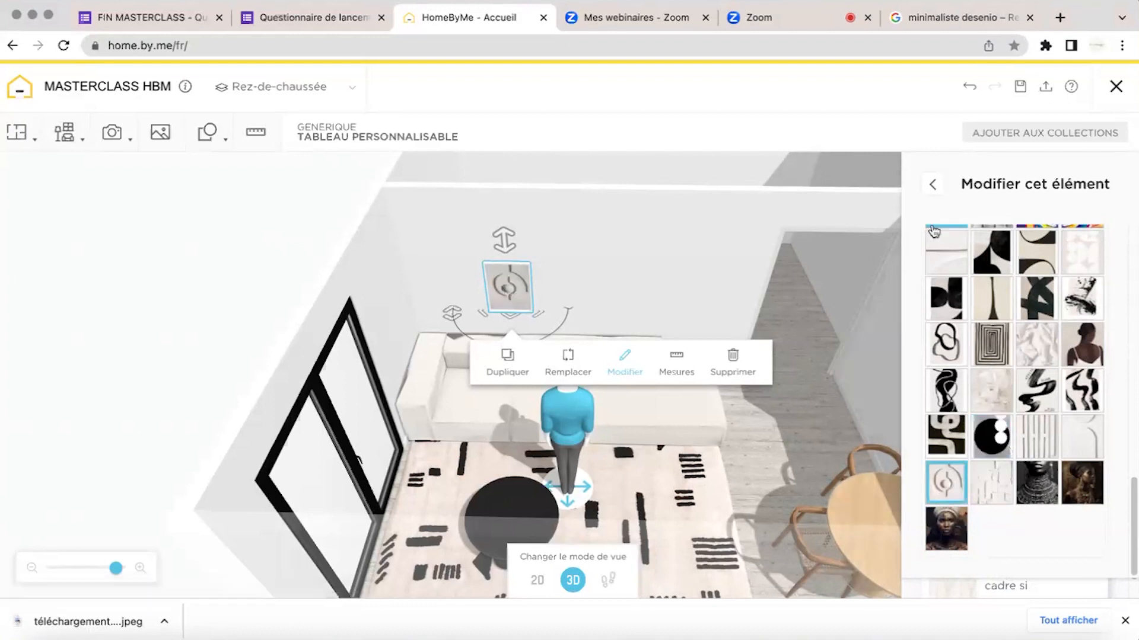
left_click(932, 184)
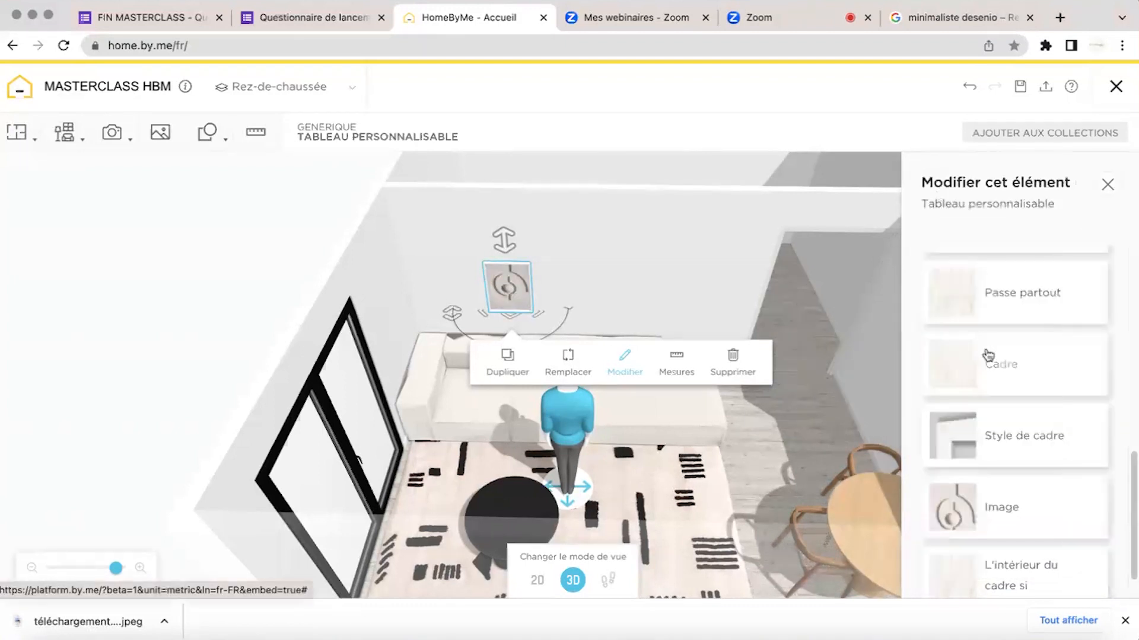
Set the wall picture's width to 120 cm and its height to 150 cm.
left_click(1066, 287)
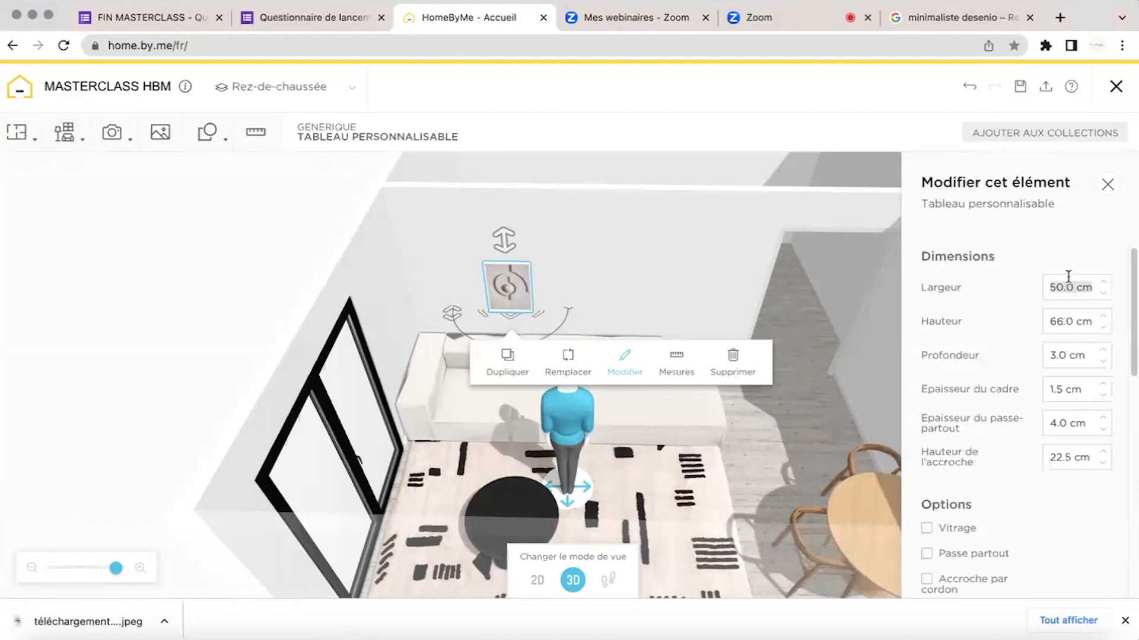
type("120")
left_click(1076, 321)
type("150")
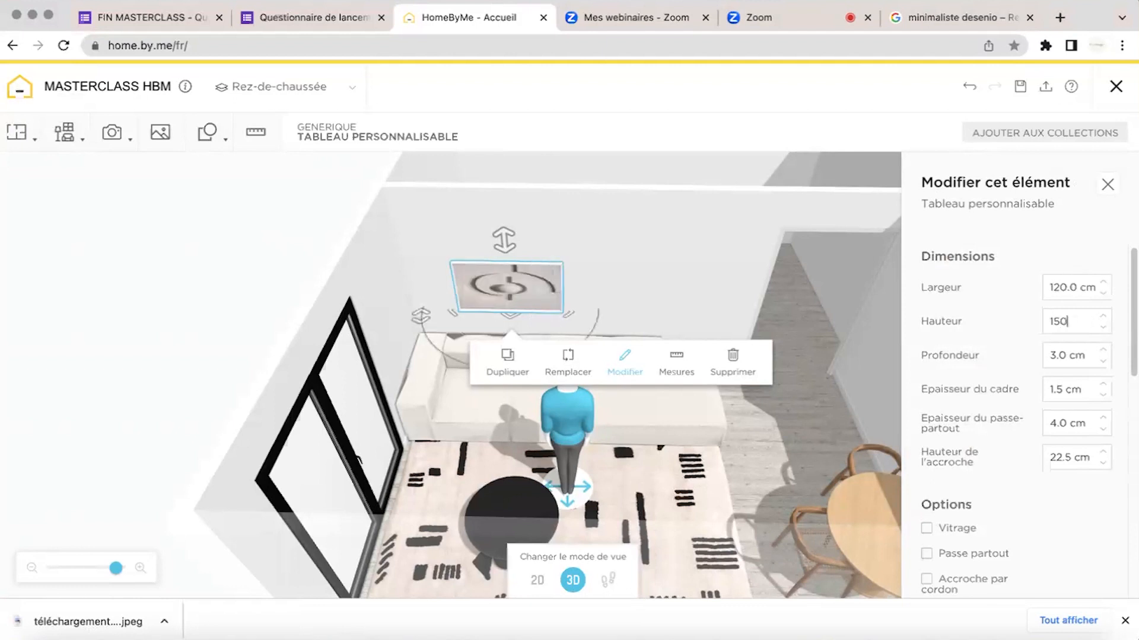
key("Return")
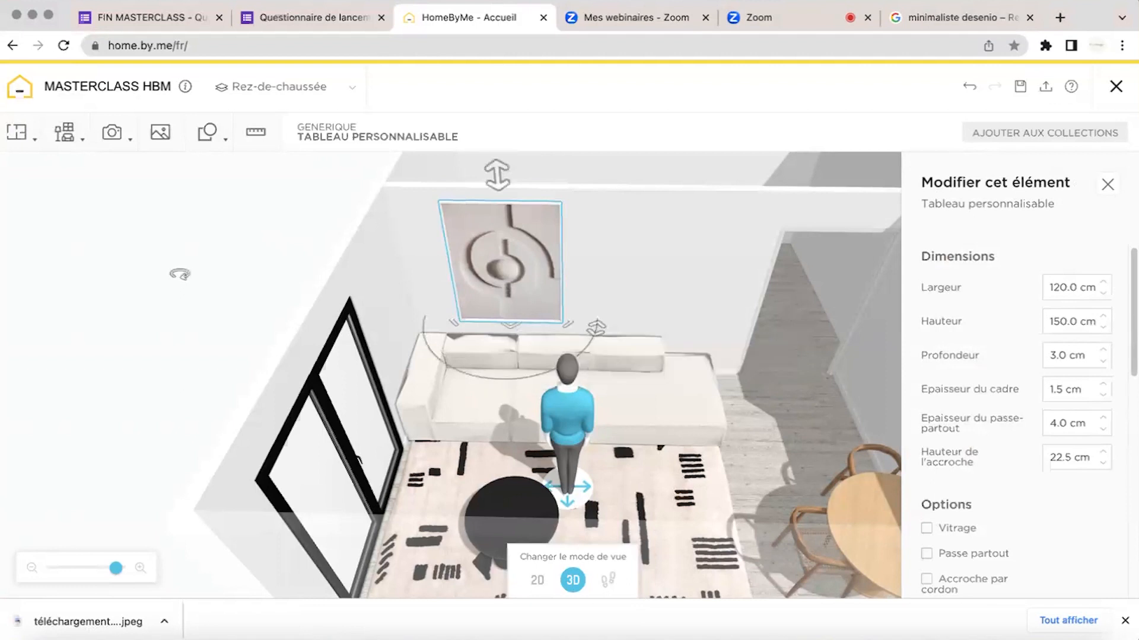
Duplicate the wall picture beside the original and give the copy the beige relief image with the arch from the Galerie.
mouse_move(180, 275)
left_mouse_down()
mouse_move(179, 244)
mouse_move(221, 242)
mouse_move(193, 272)
left_mouse_up()
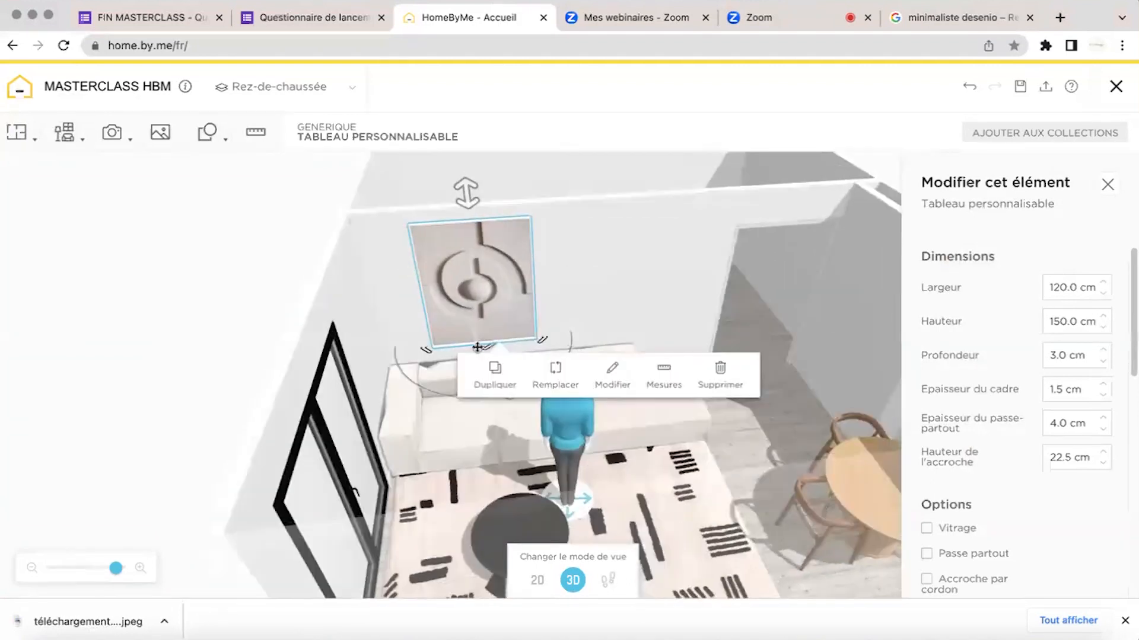
left_click(494, 379)
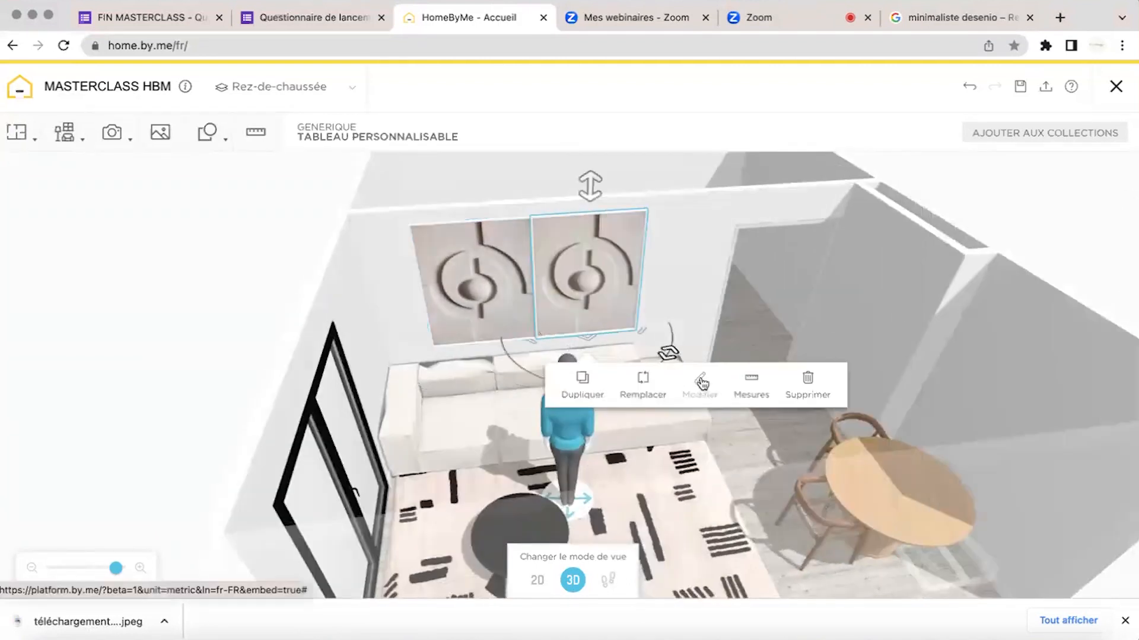
left_click(702, 384)
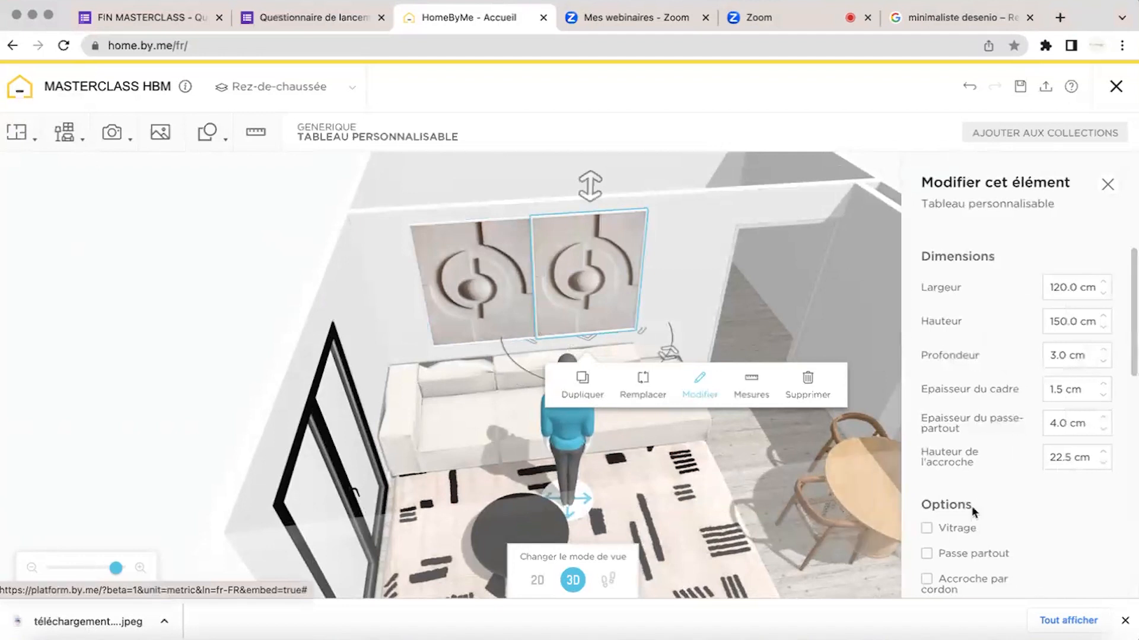
scroll(1045, 500, "down", 10)
left_click(958, 454)
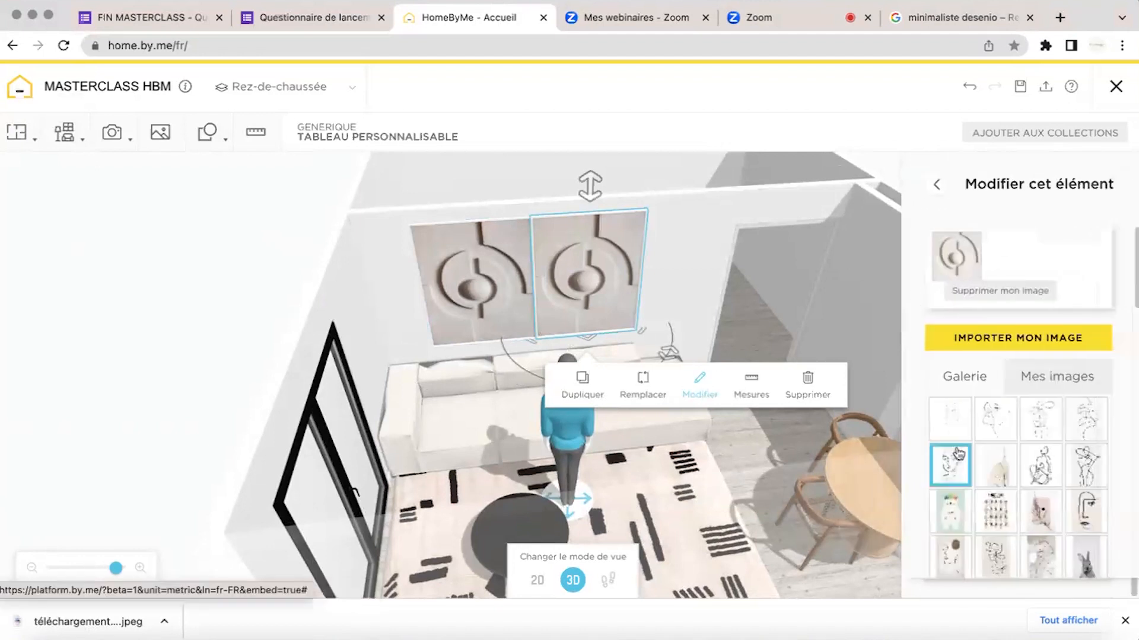
scroll(1009, 461, "down", 10)
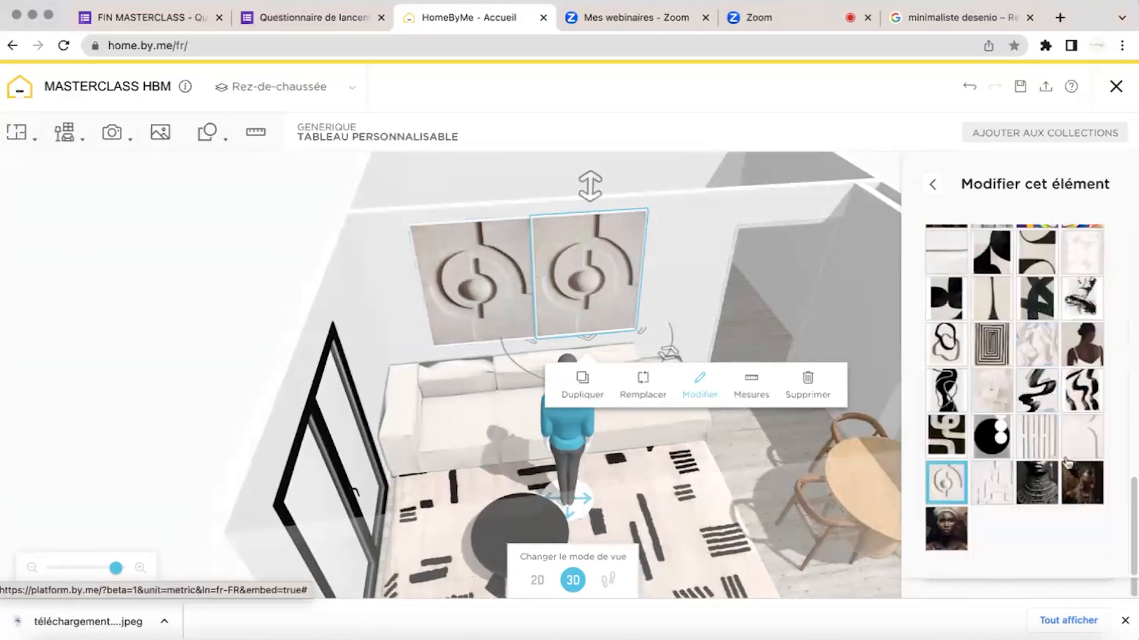
left_click(1081, 435)
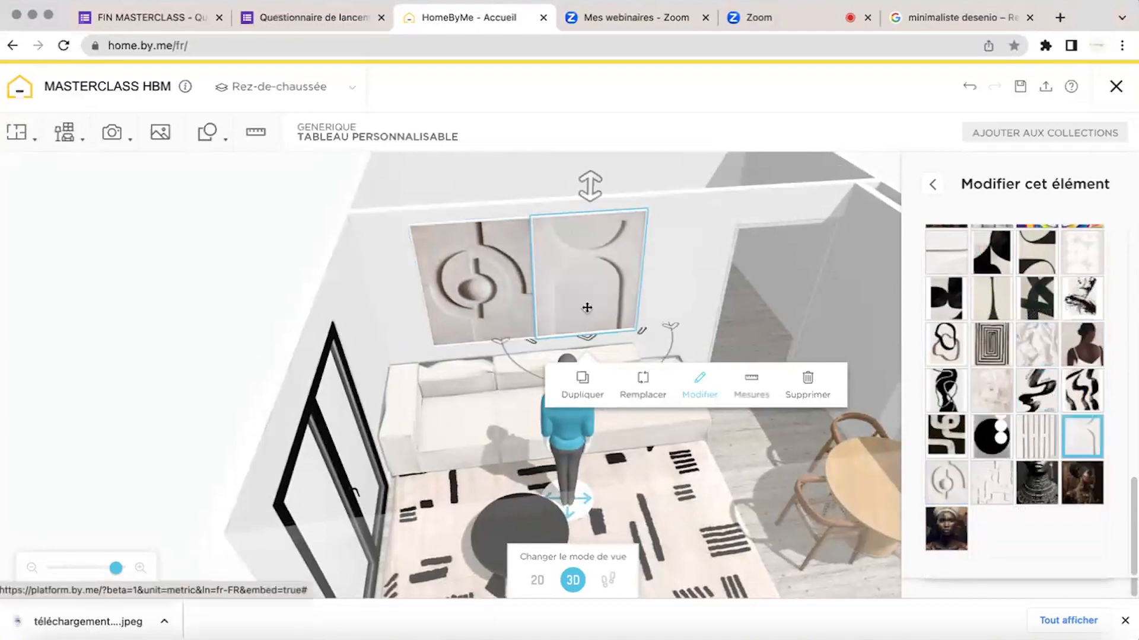
Position the second picture 95 cm from the doorway using its measurements, and adjust the gap between the two pictures to 5 cm.
left_click(750, 385)
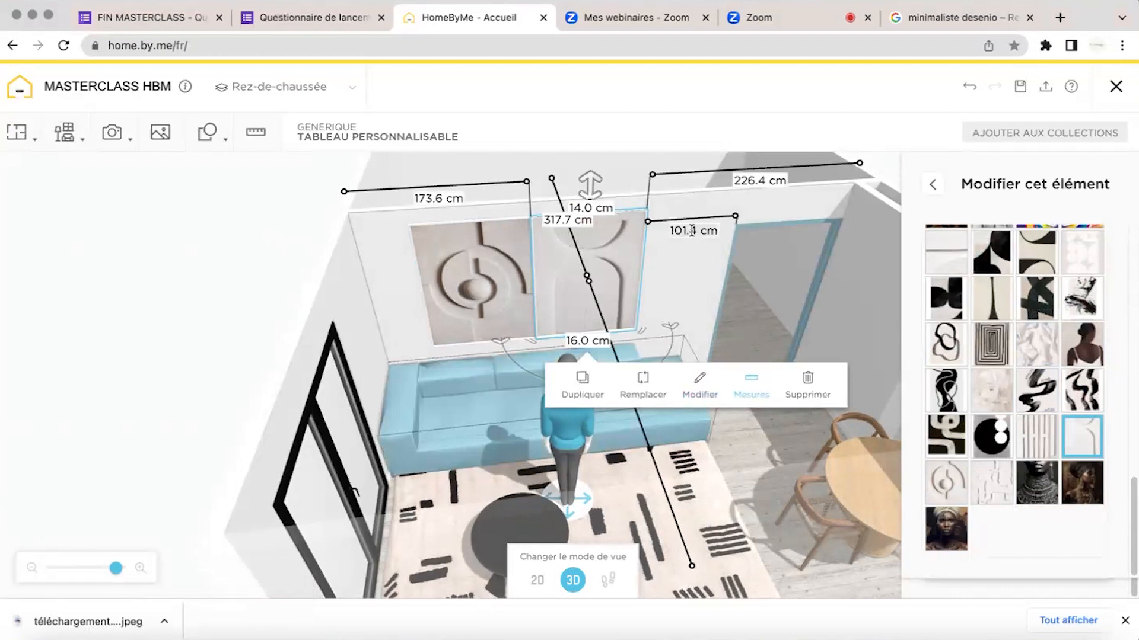
left_click(692, 231)
type("95")
key("Return")
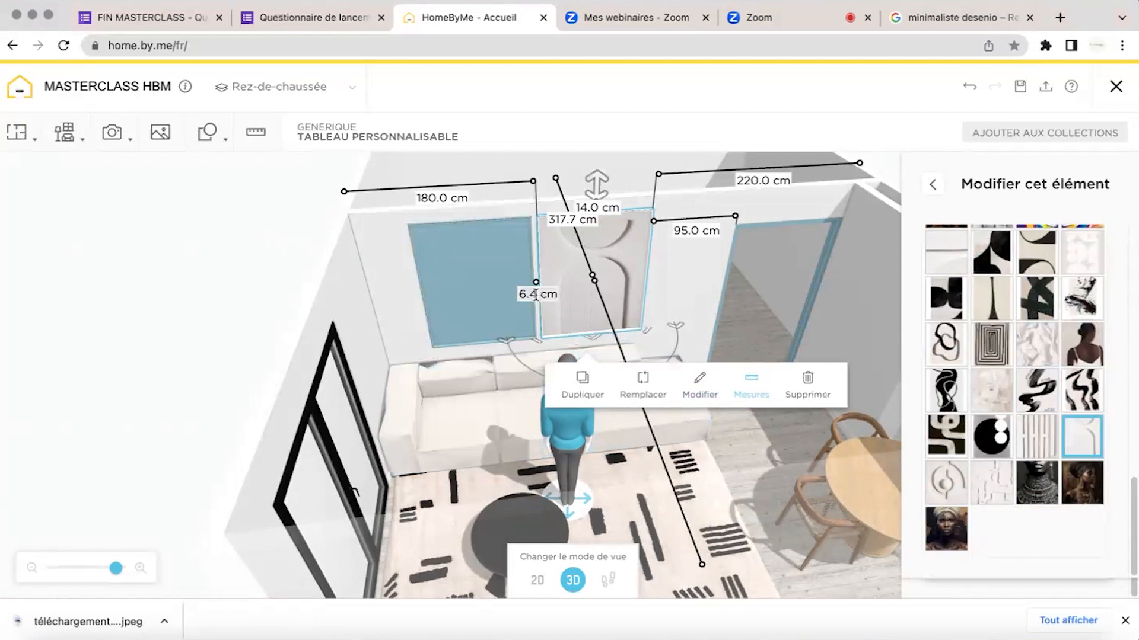
left_click(535, 295)
type("5")
key("Return")
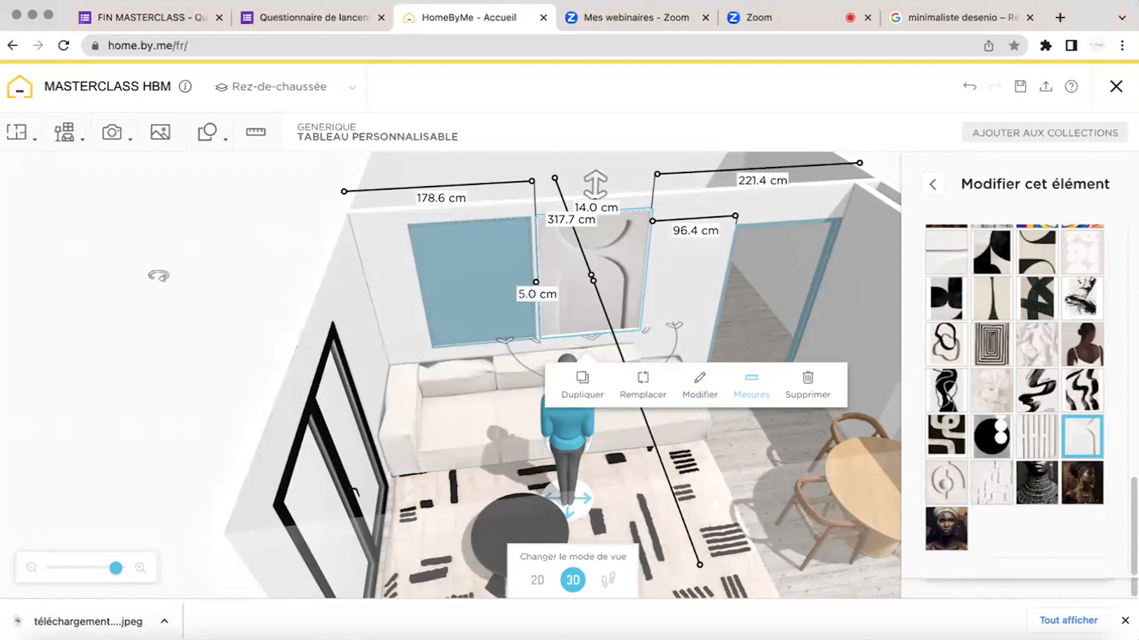
Search the product catalogue for "televiseur", look through the television models and close the catalogue.
left_click_drag(158, 275, 455, 208)
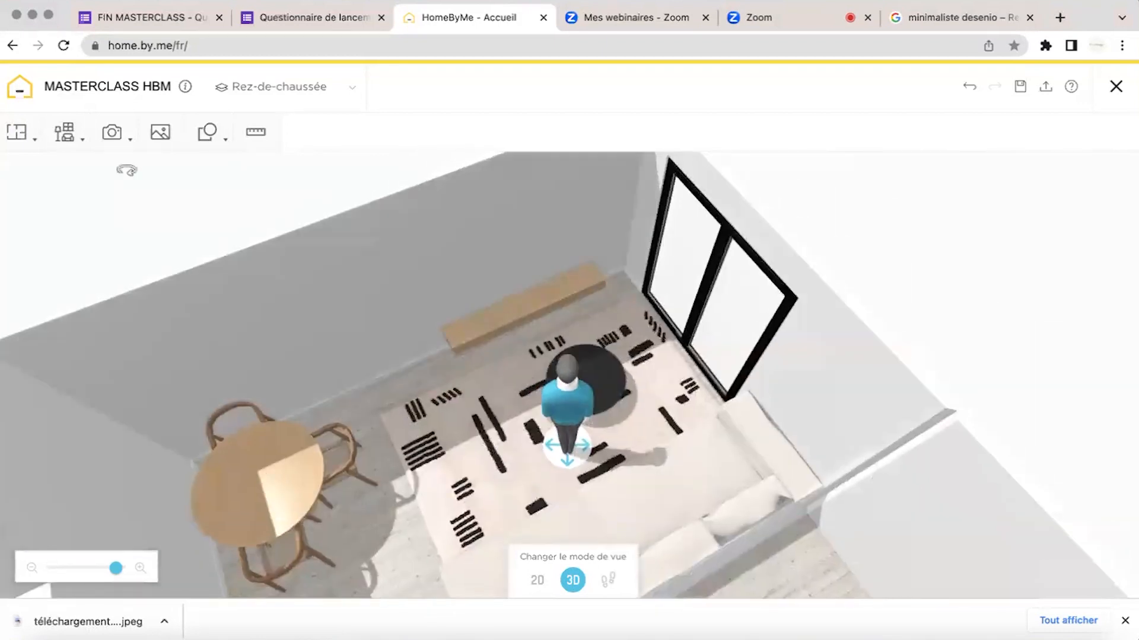
left_click(64, 132)
left_click(86, 219)
type("te")
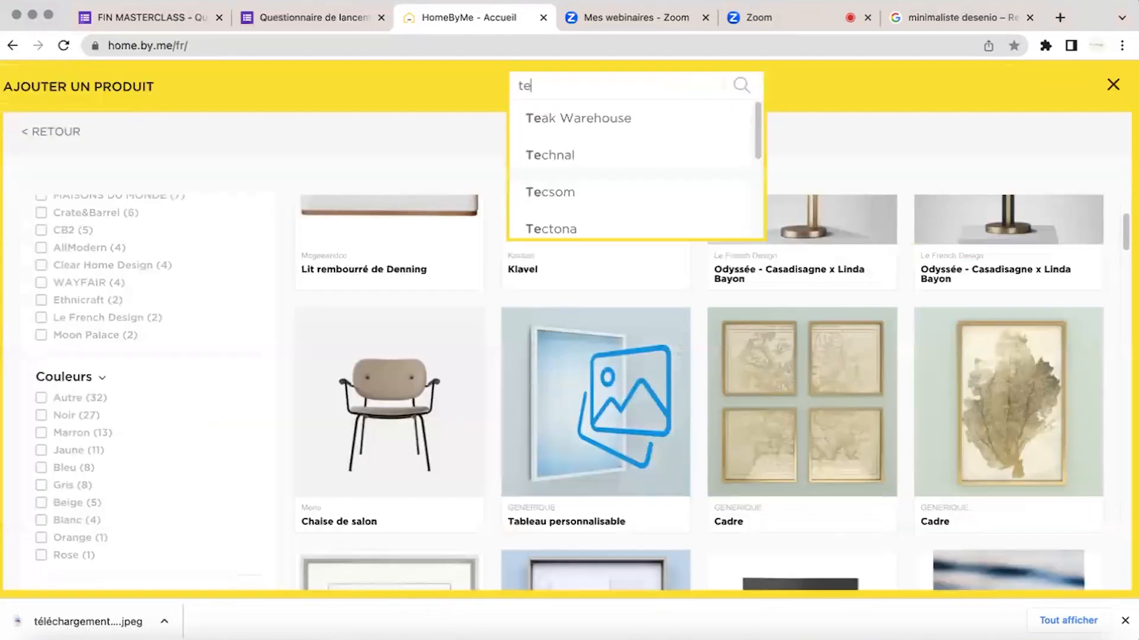
type("leviseur")
key("Return")
scroll(850, 318, "down", 10)
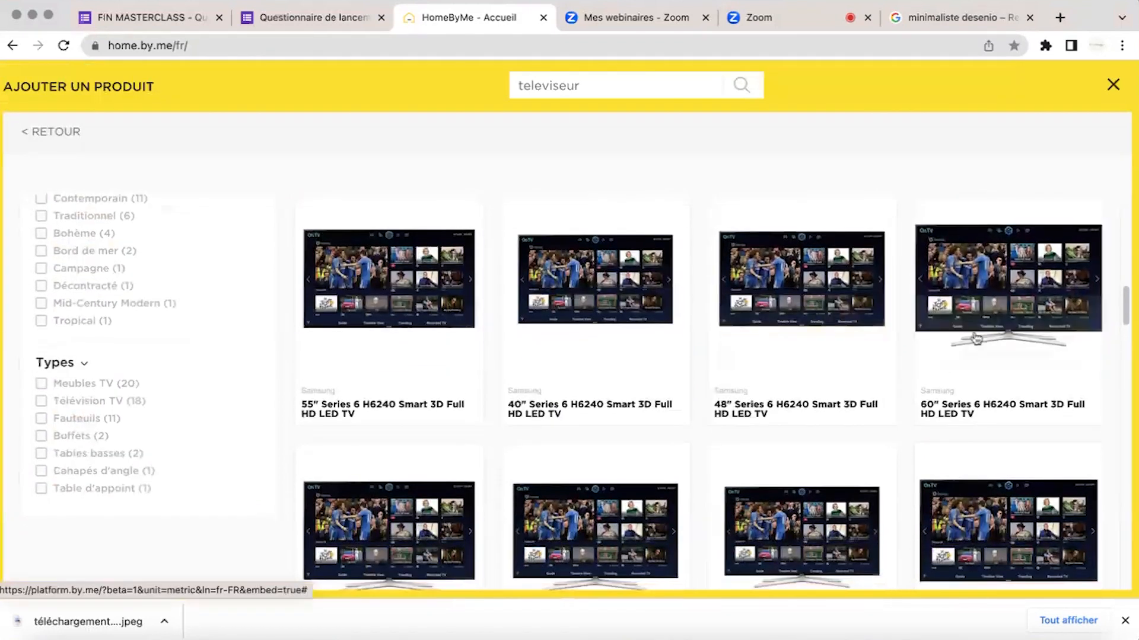
left_click(1113, 85)
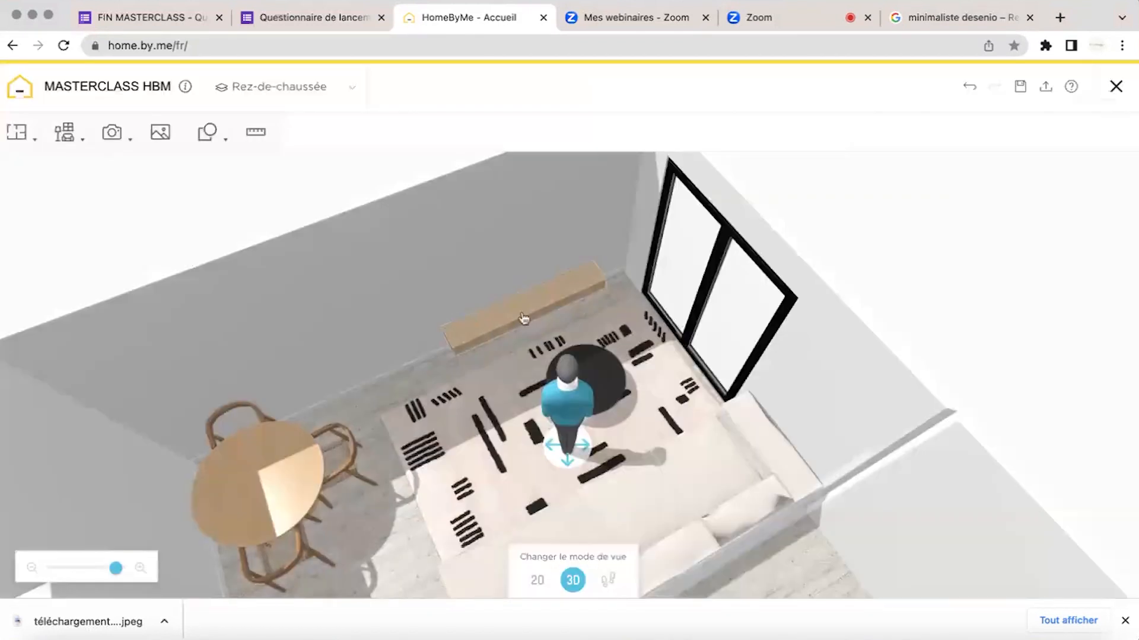
Add the Samsung 60" Series 6 H6240 Smart 3D Full HD LED TV without stand and mount it on the wall above the TV unit.
left_click(64, 132)
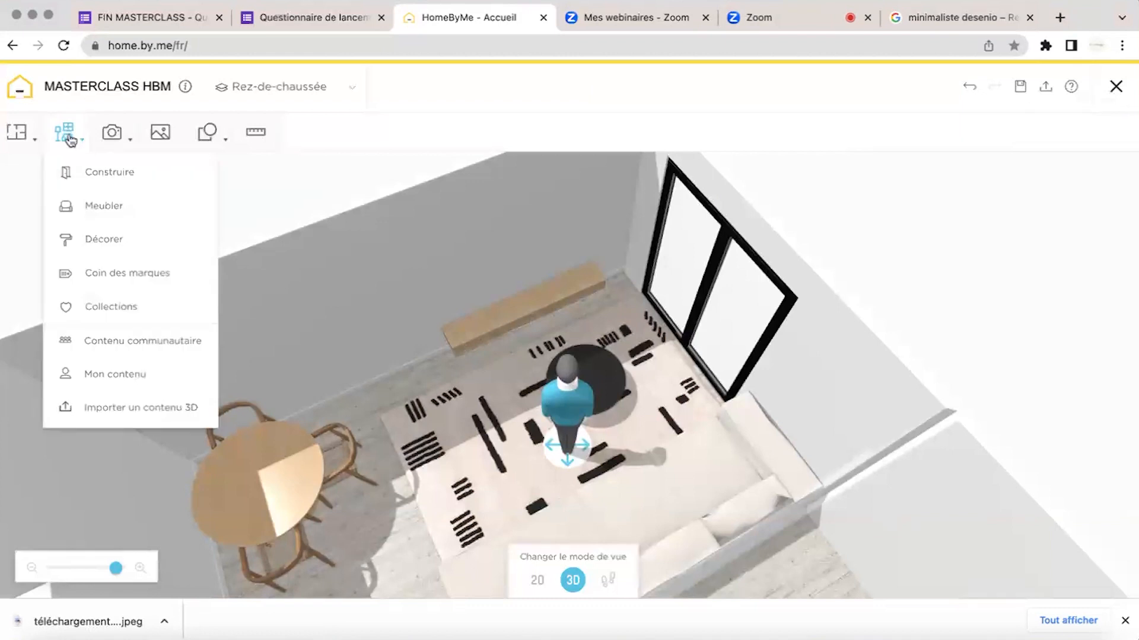
left_click(93, 204)
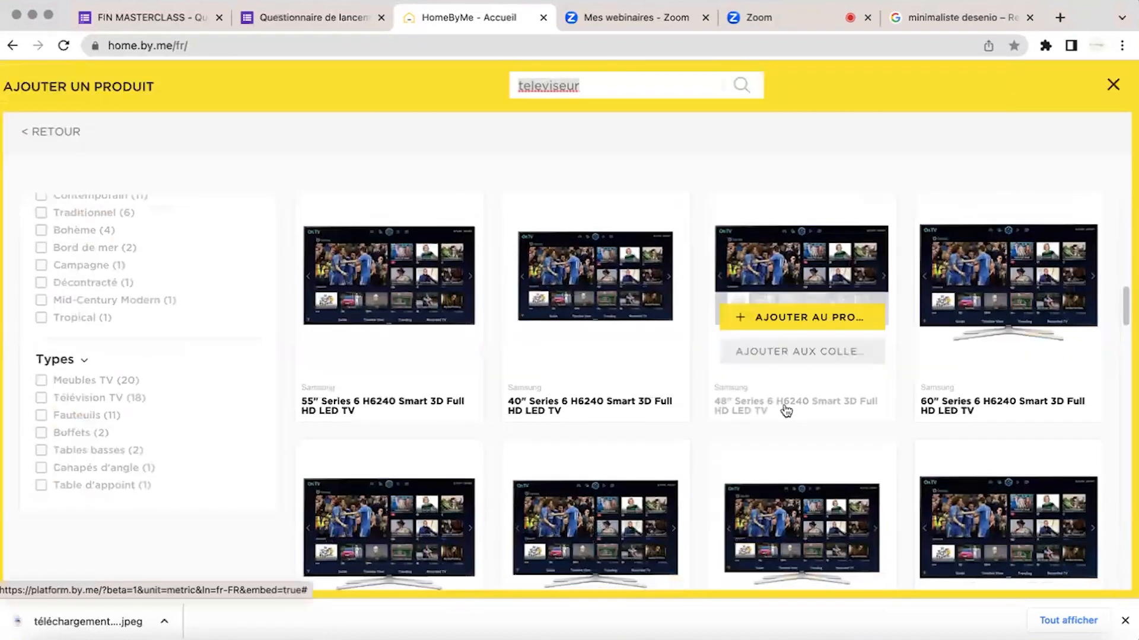
scroll(314, 371, "down", 1)
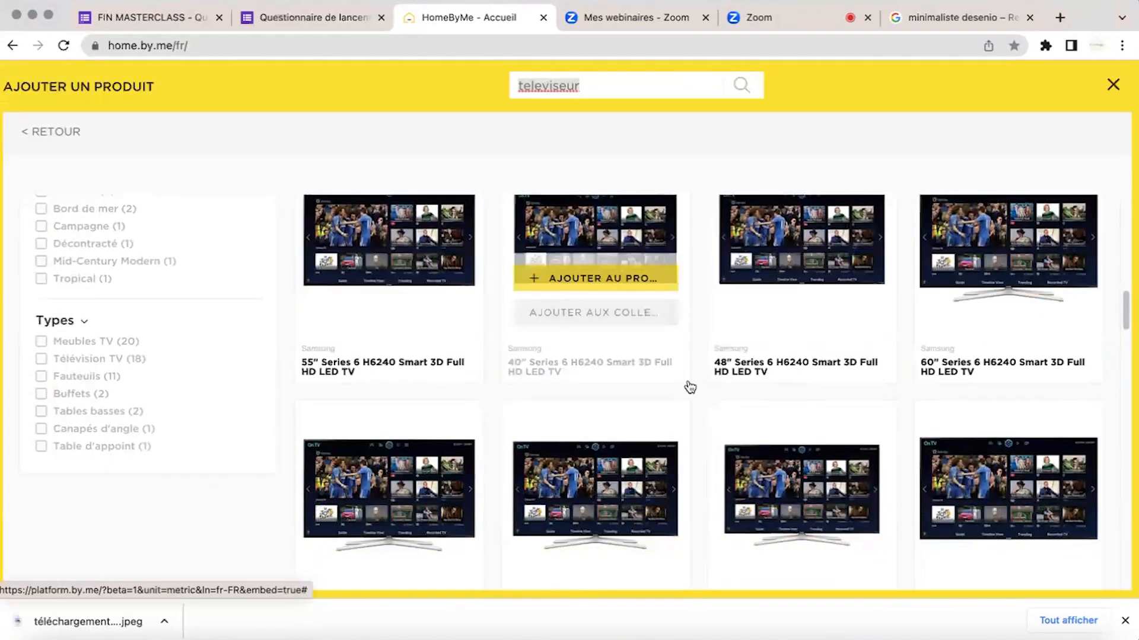
scroll(991, 460, "down", 2)
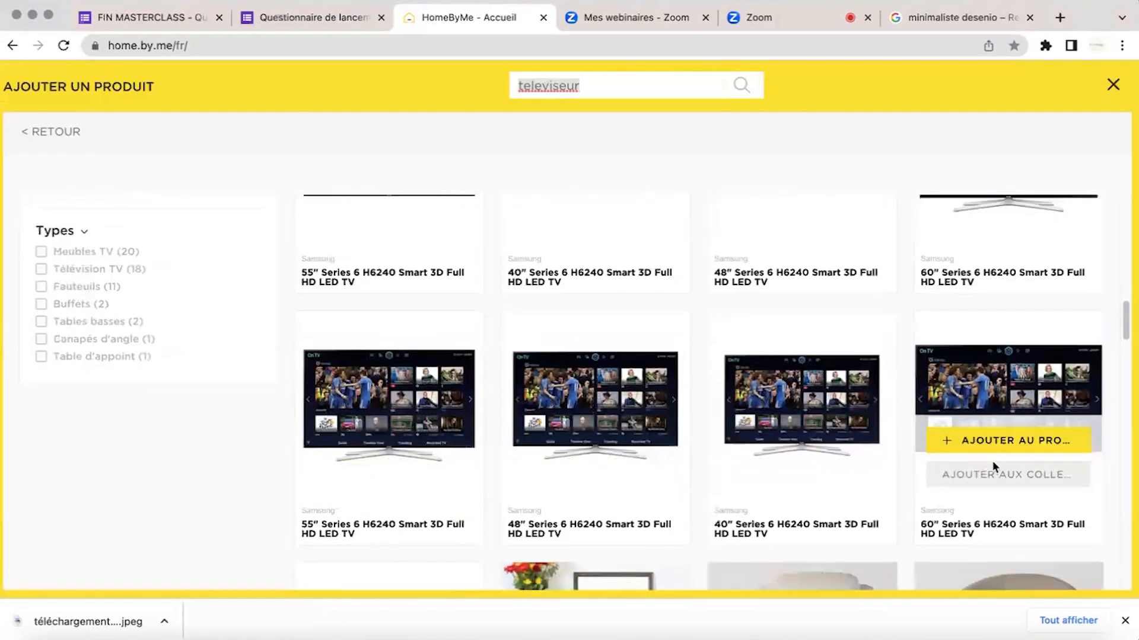
left_click(993, 443)
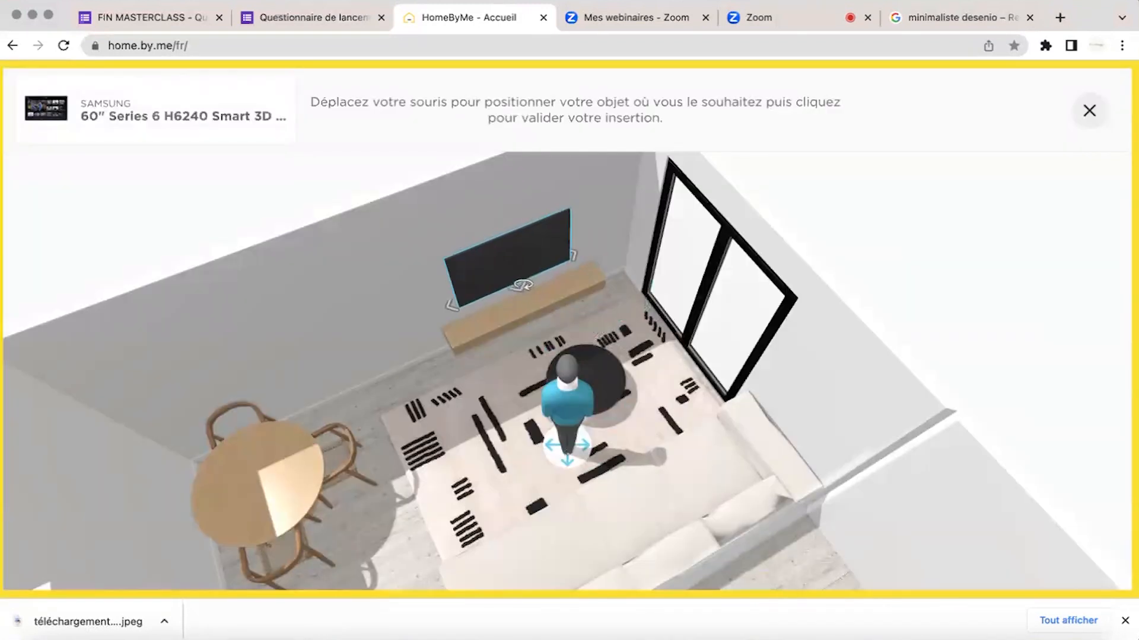
left_click(519, 284)
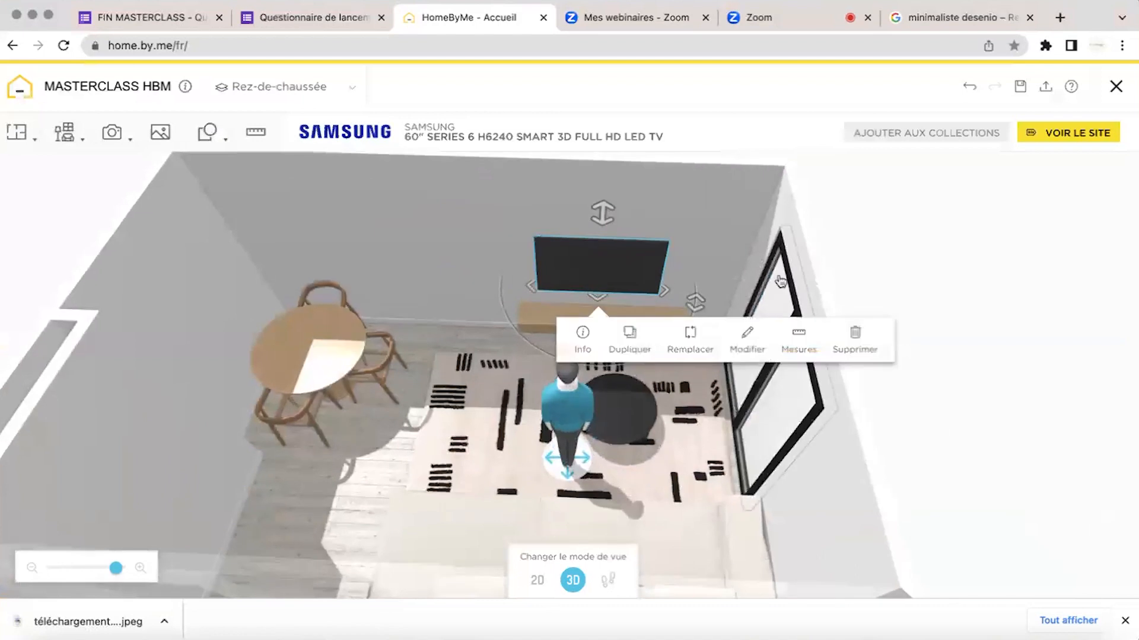
Check the TV's dimensions and centre it along the TV unit in the 2D plan.
left_click(749, 340)
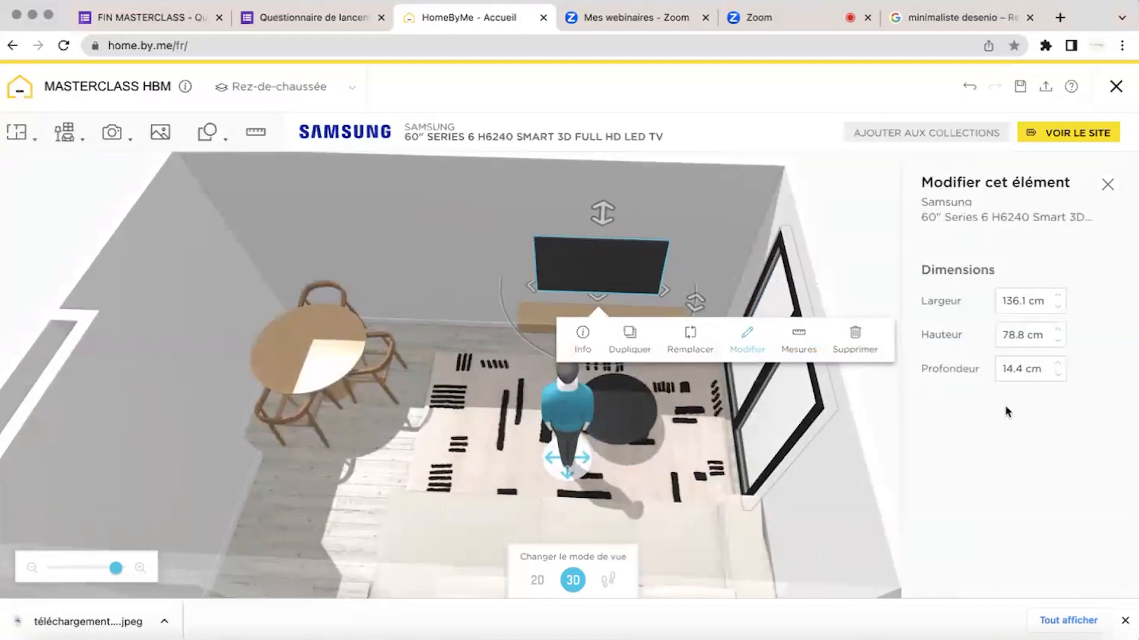
left_click(706, 246)
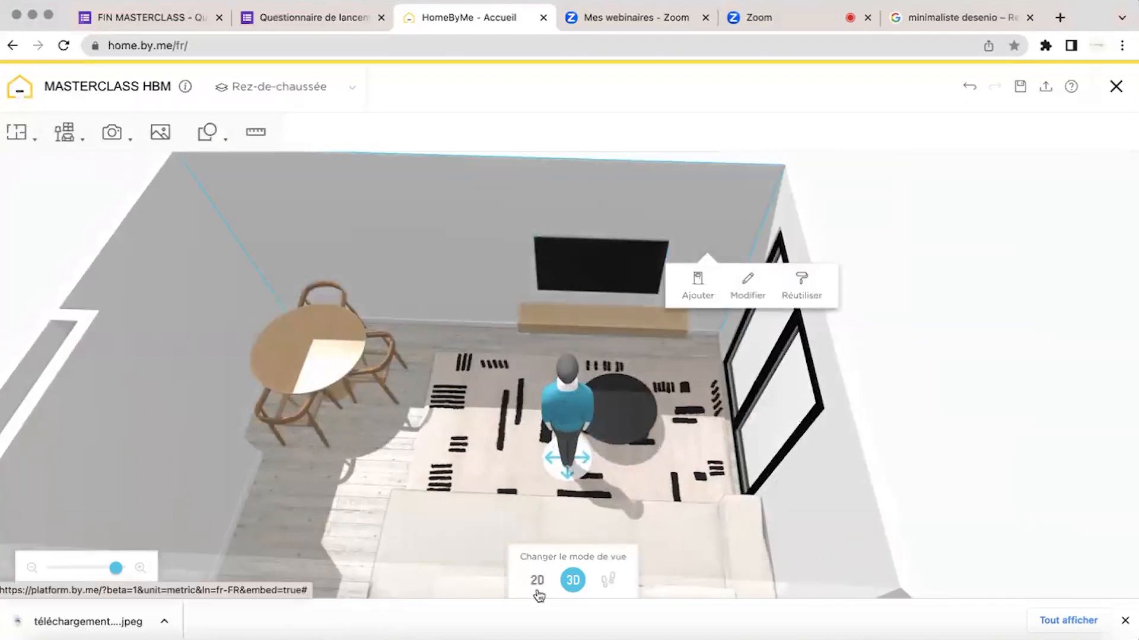
left_click(537, 581)
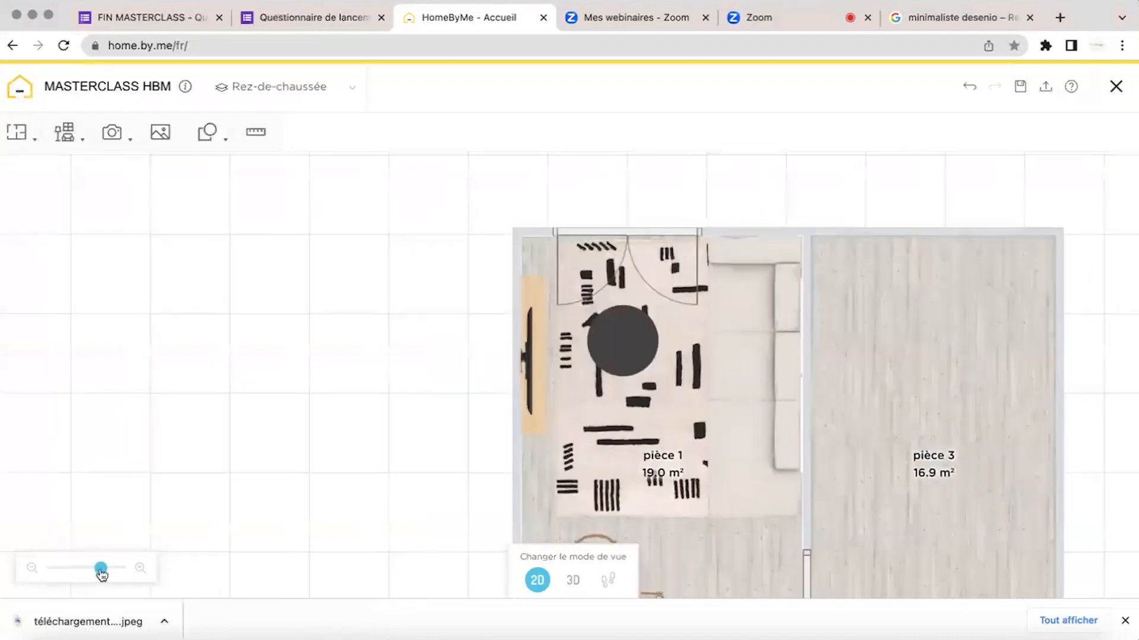
left_click_drag(101, 572, 115, 568)
left_click(488, 415)
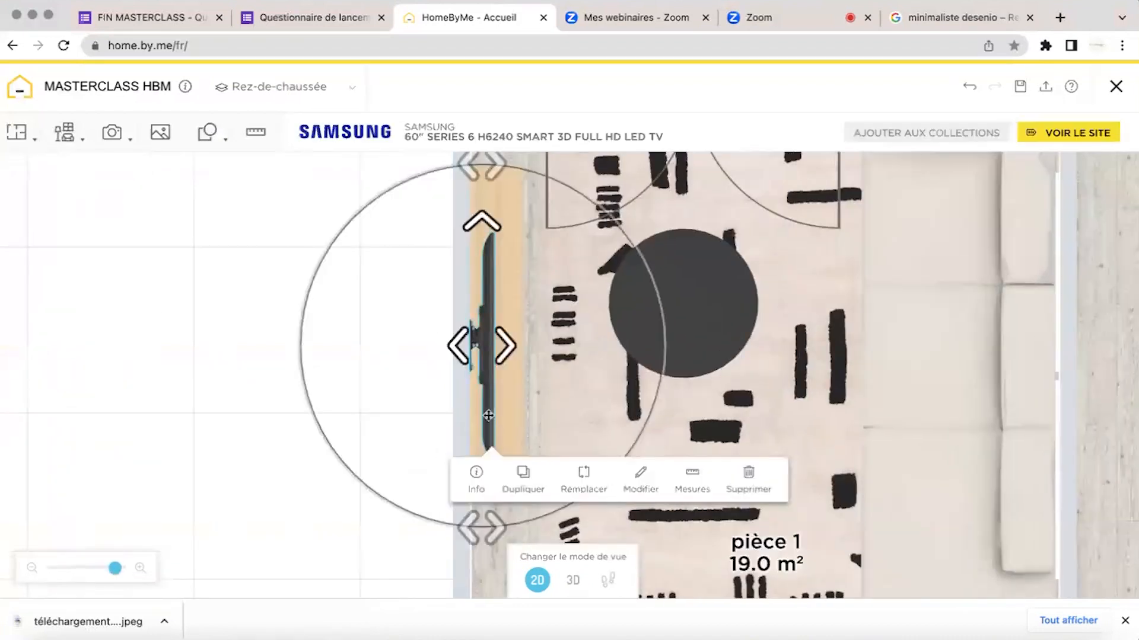
left_click(292, 477)
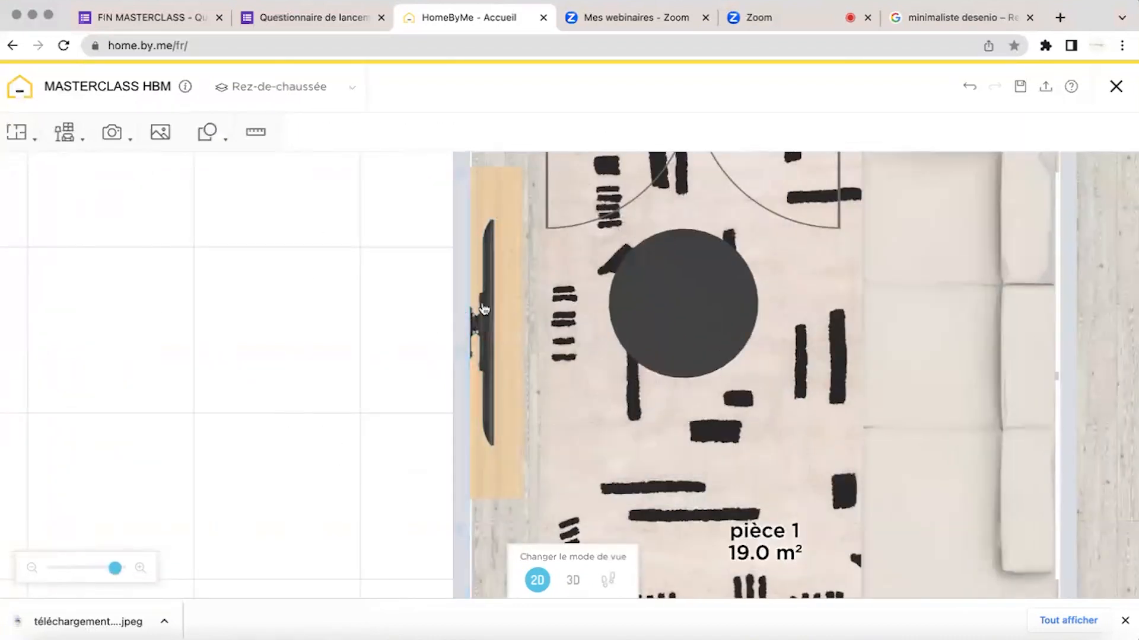
Return to the 3D view and change the interior face of the living room's French window to white Peinture mat.
left_click(572, 581)
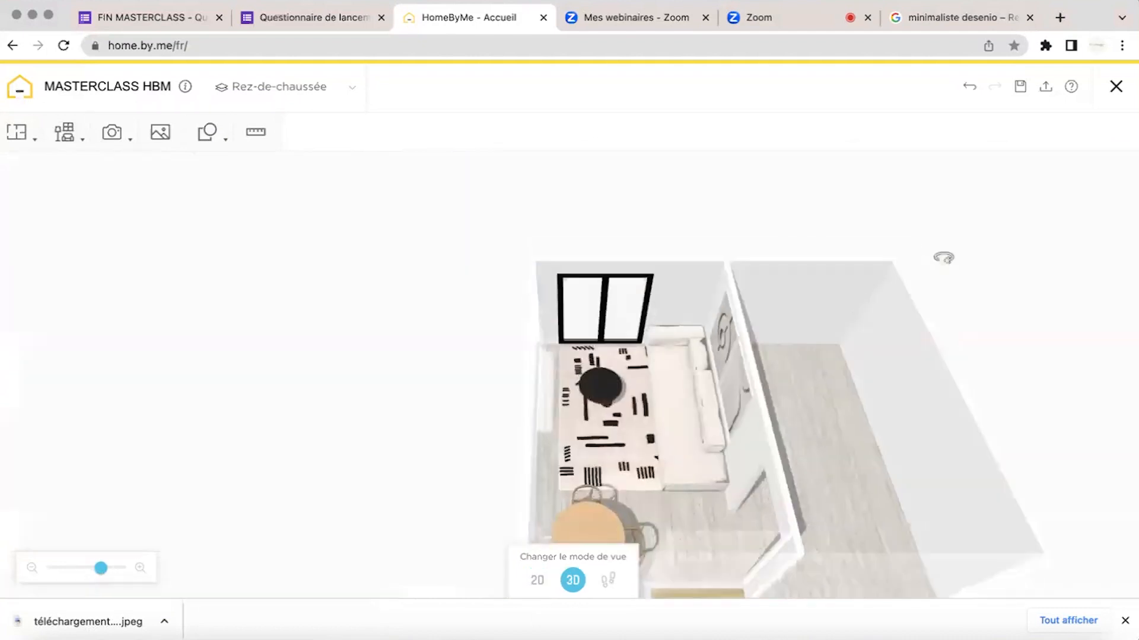
left_click_drag(943, 258, 682, 264)
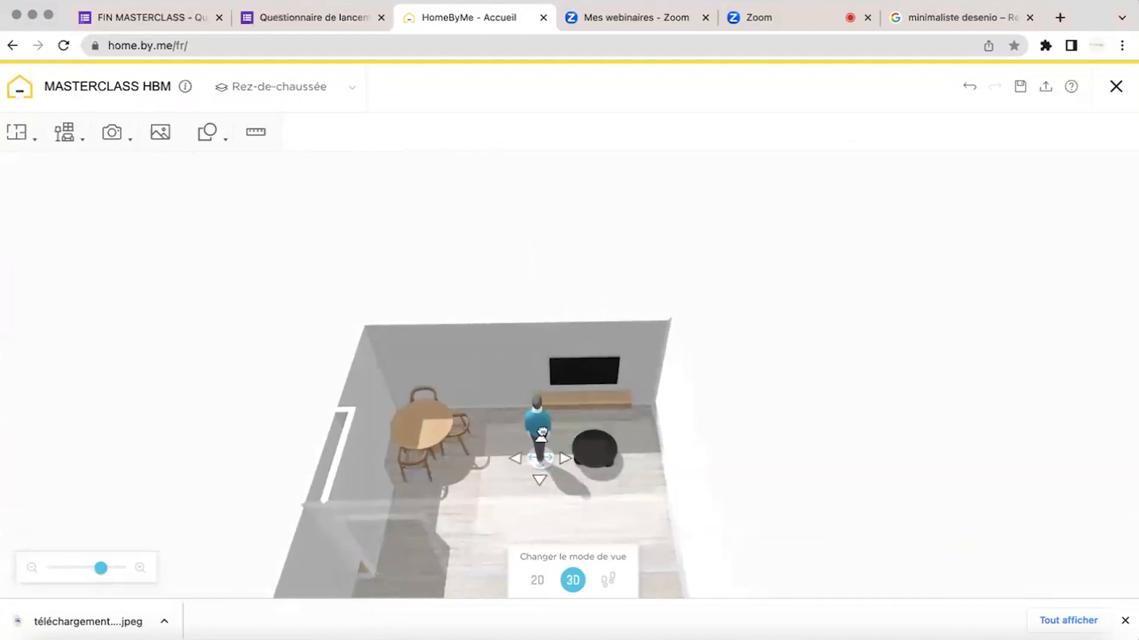
left_click_drag(101, 568, 119, 569)
left_click_drag(415, 367, 725, 201)
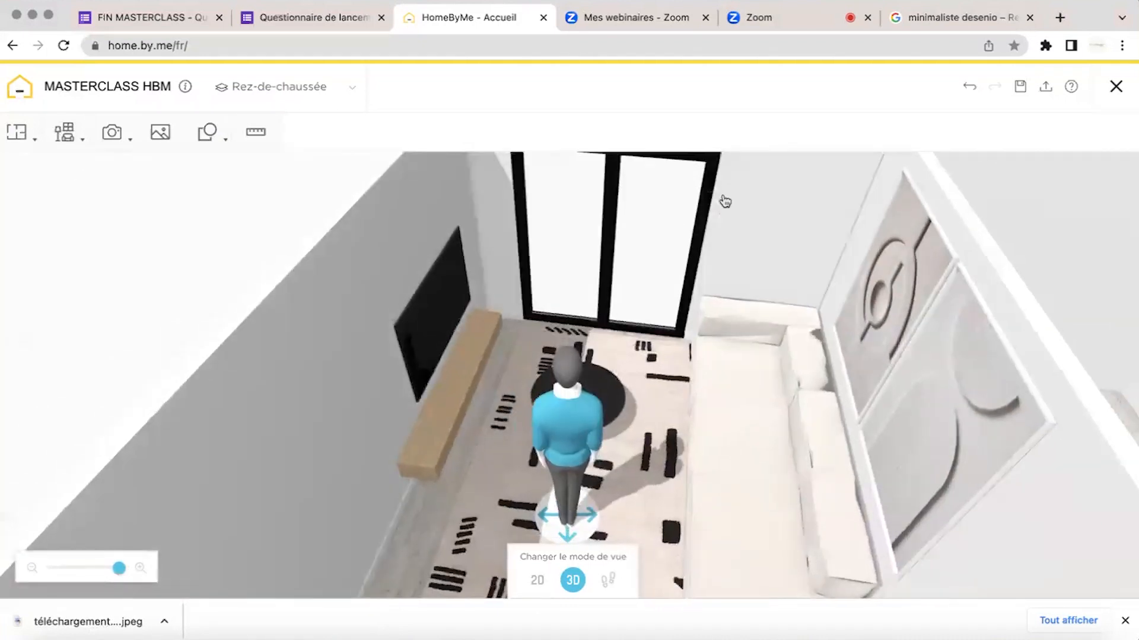
left_click(570, 280)
left_click(670, 327)
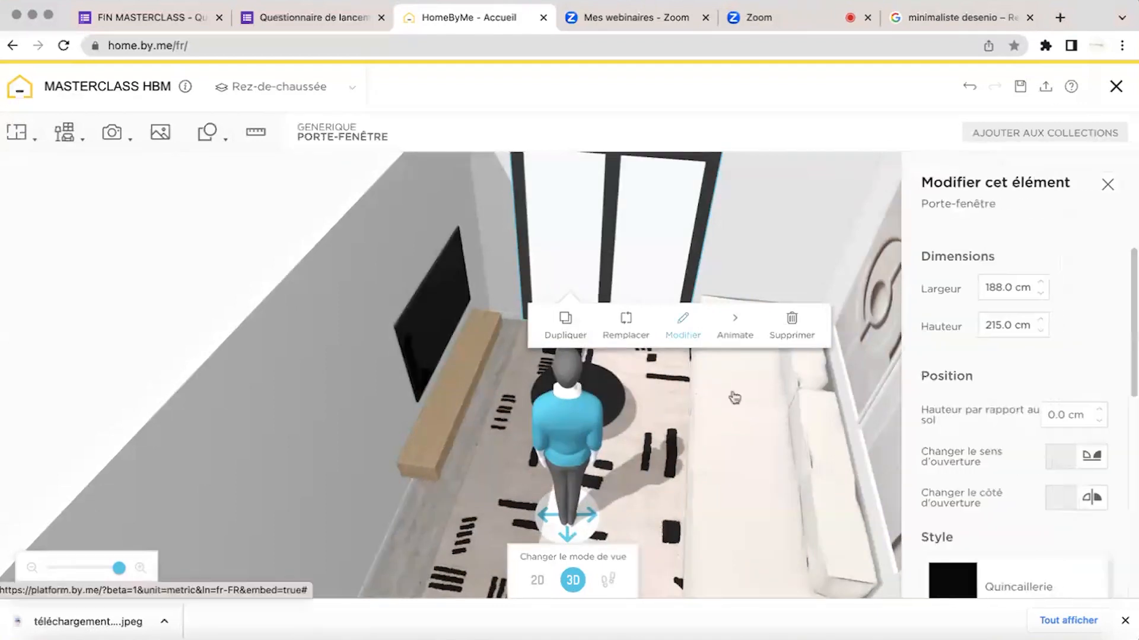
scroll(956, 579, "down", 5)
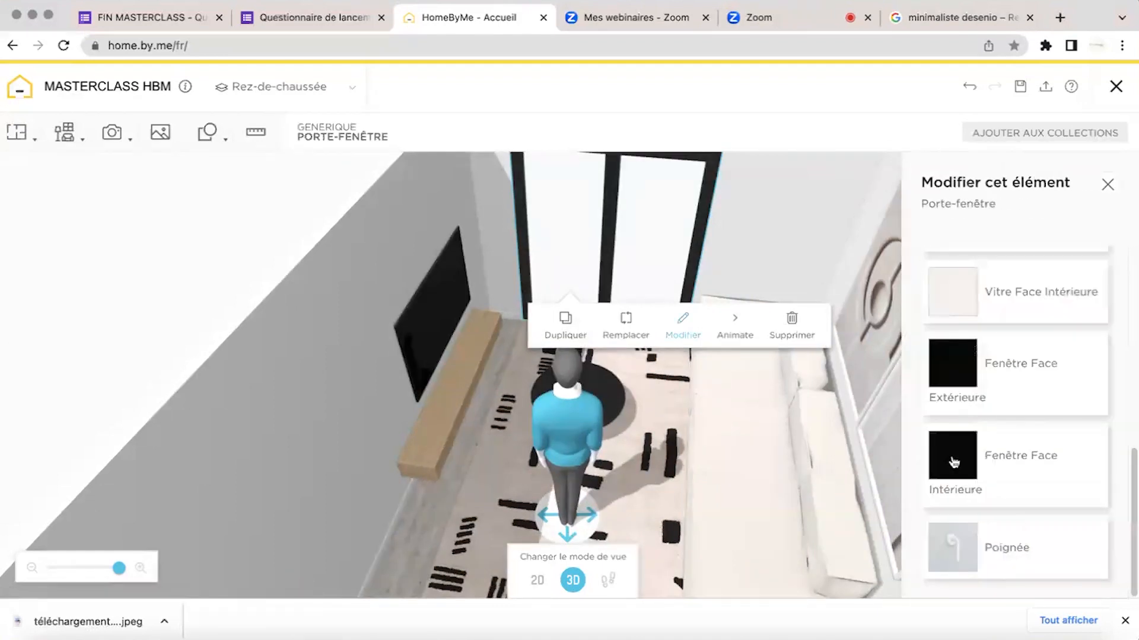
left_click(953, 462)
left_click(1059, 268)
left_click(949, 343)
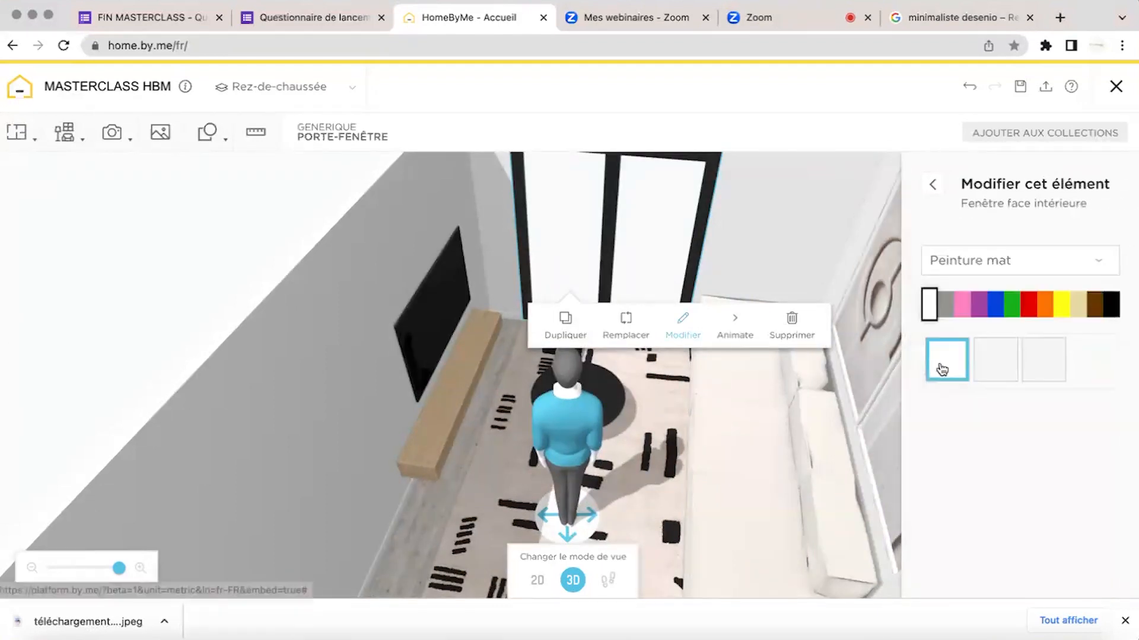
left_click(932, 185)
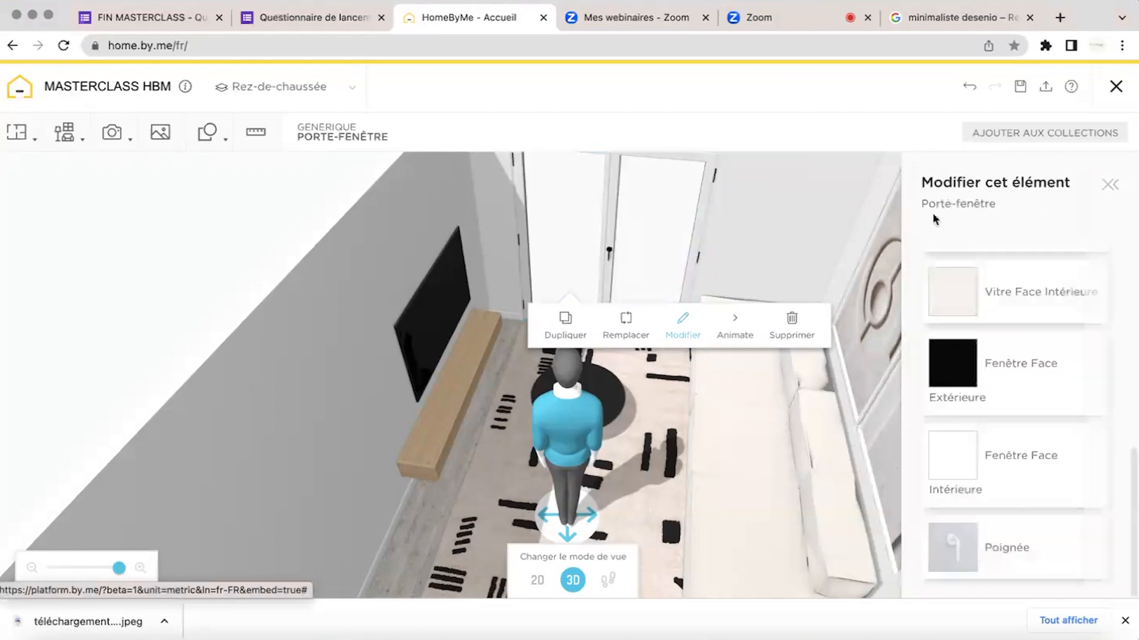
Change the exterior face of the French window to white Peinture mat.
left_click(950, 364)
left_click(972, 261)
left_click(949, 344)
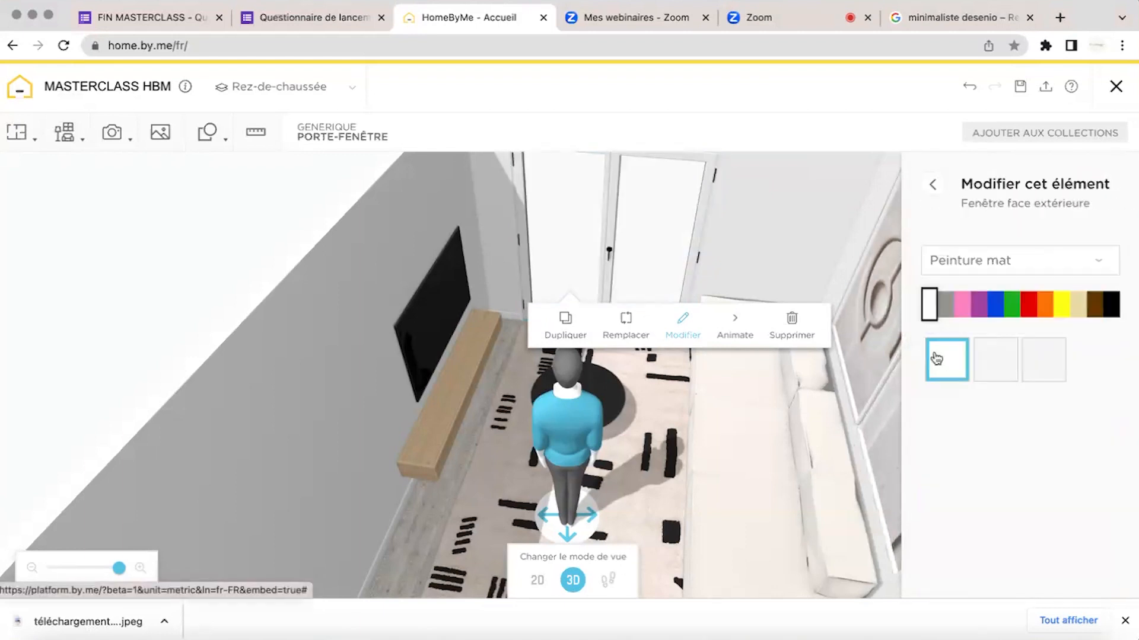
Search the furniture catalogue for "rideaux" and place the Configurateur de rideaux on the wall over the living room's French window.
left_click(216, 215)
left_click_drag(216, 216, 252, 208)
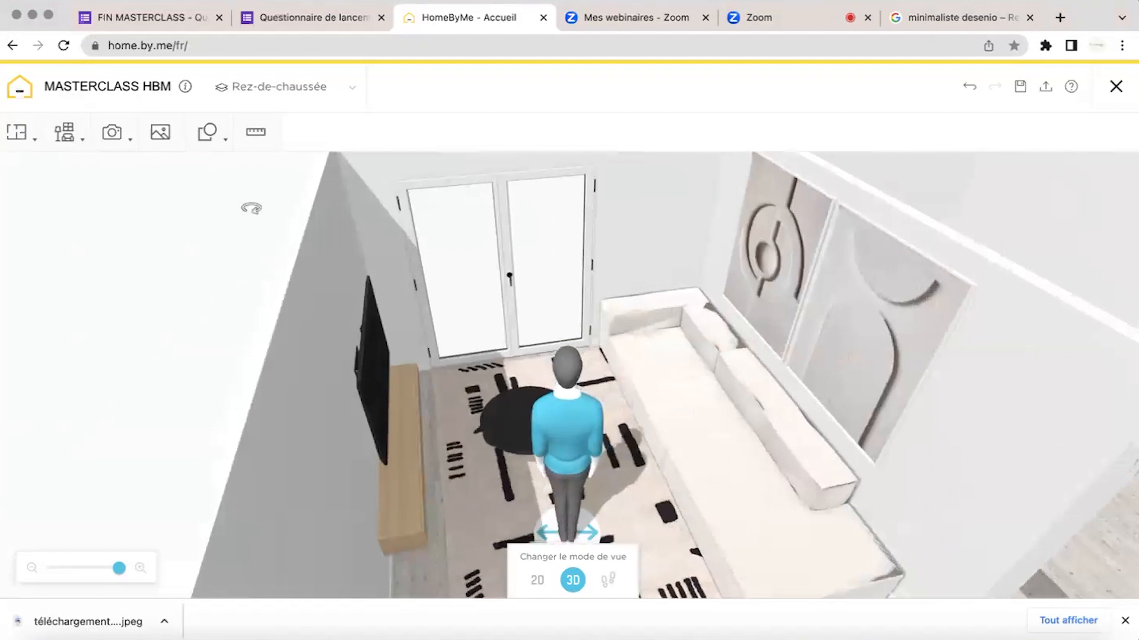
mouse_move(68, 150)
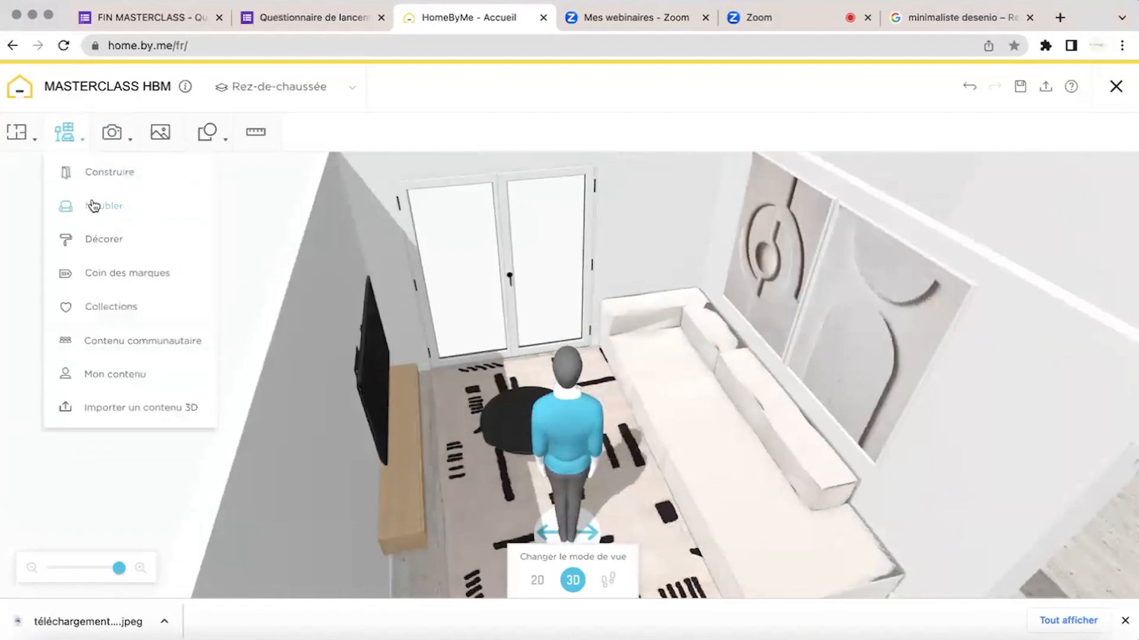
left_click(93, 206)
type("r")
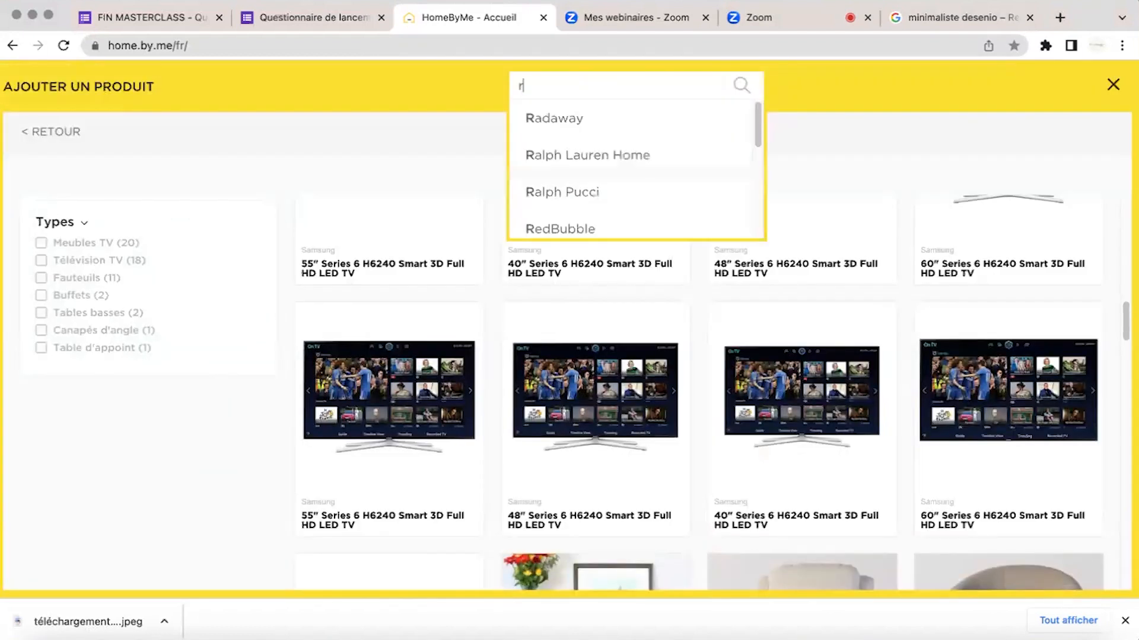
type("ideaux")
key("Return")
scroll(631, 322, "down", 10)
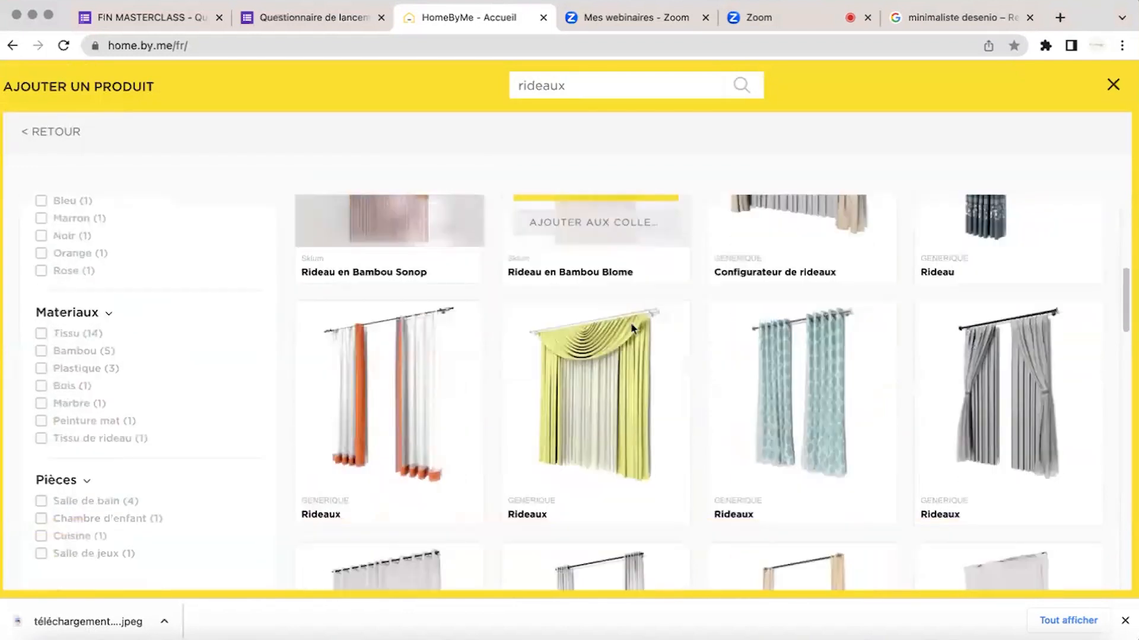
scroll(587, 439, "up", 5)
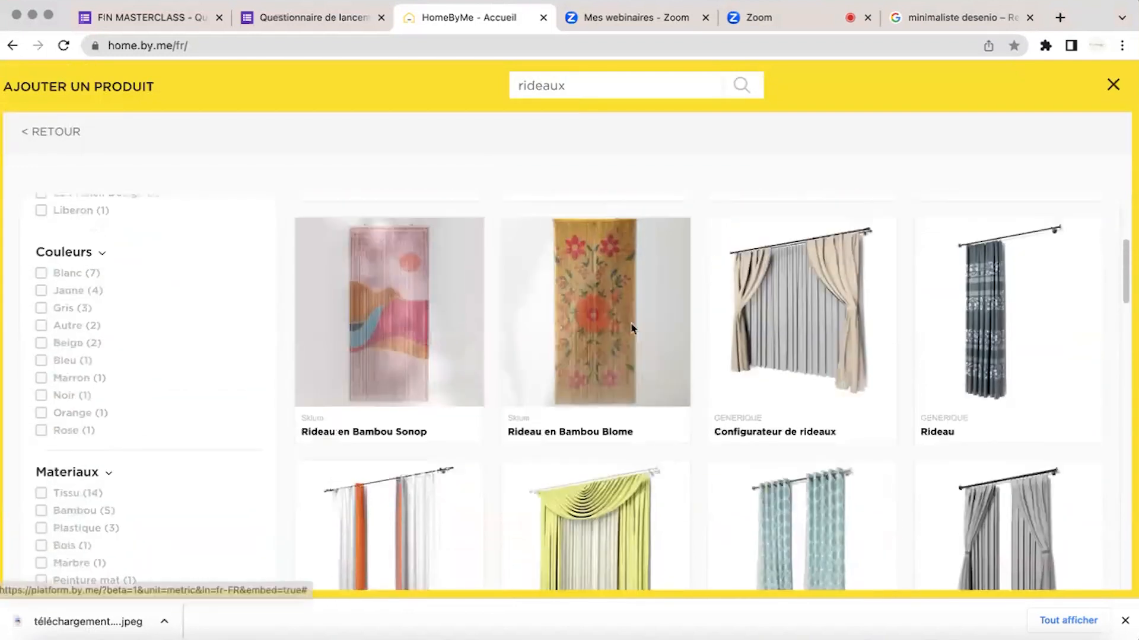
left_click(802, 368)
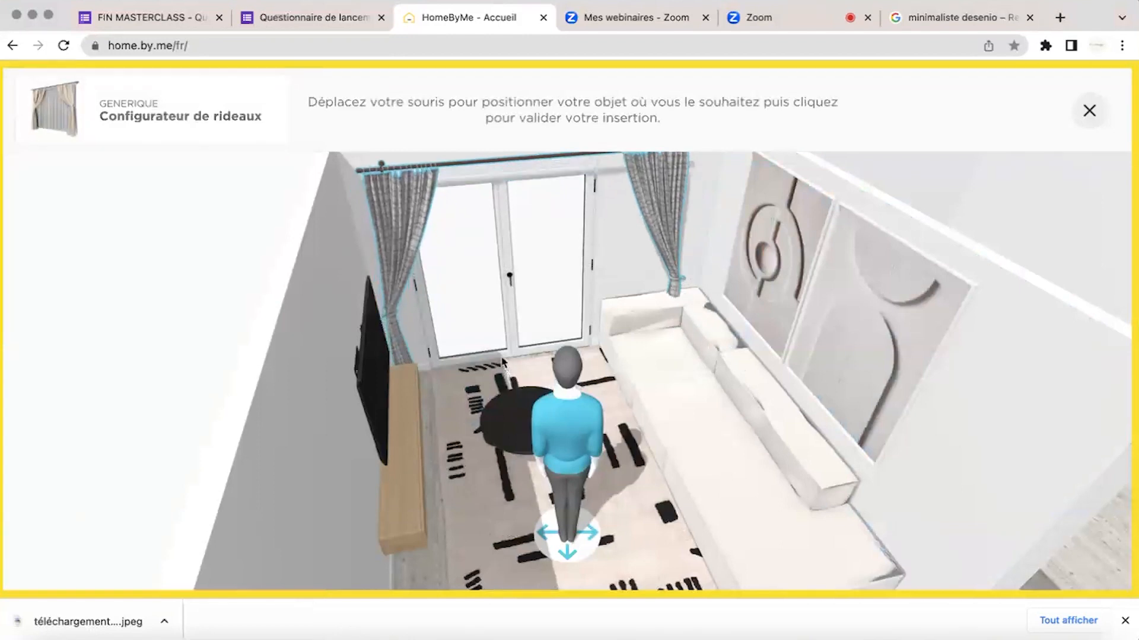
left_click(502, 360)
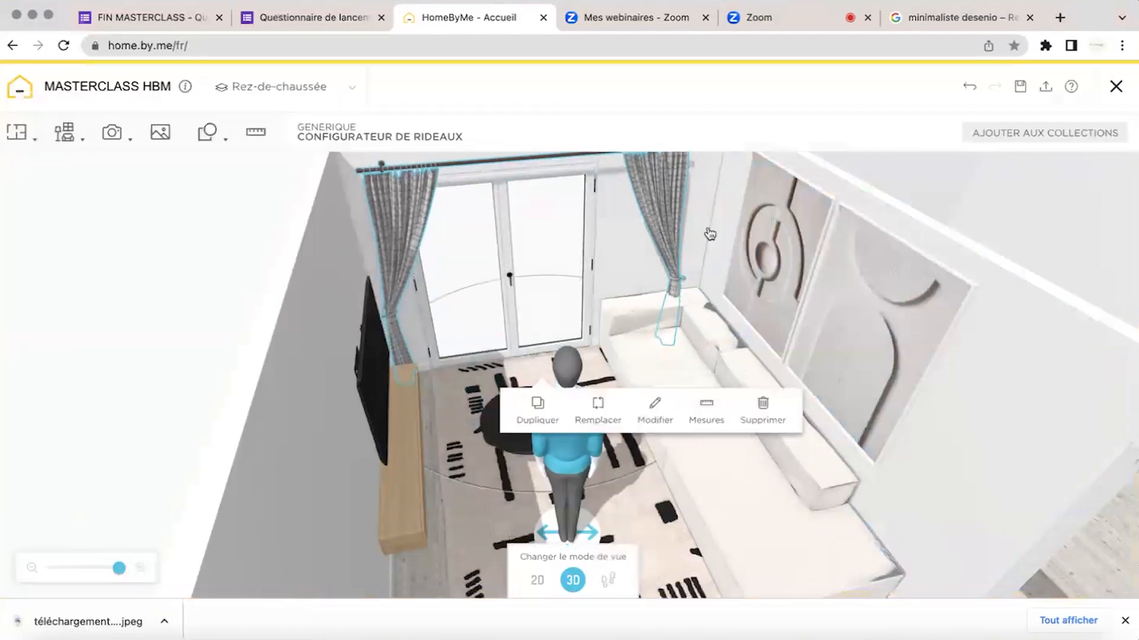
Try a 200 cm curtain width, shift the curtains towards the TV wall and widen them to 250 cm.
mouse_move(709, 202)
left_mouse_down()
mouse_move(689, 221)
mouse_move(695, 212)
left_mouse_up()
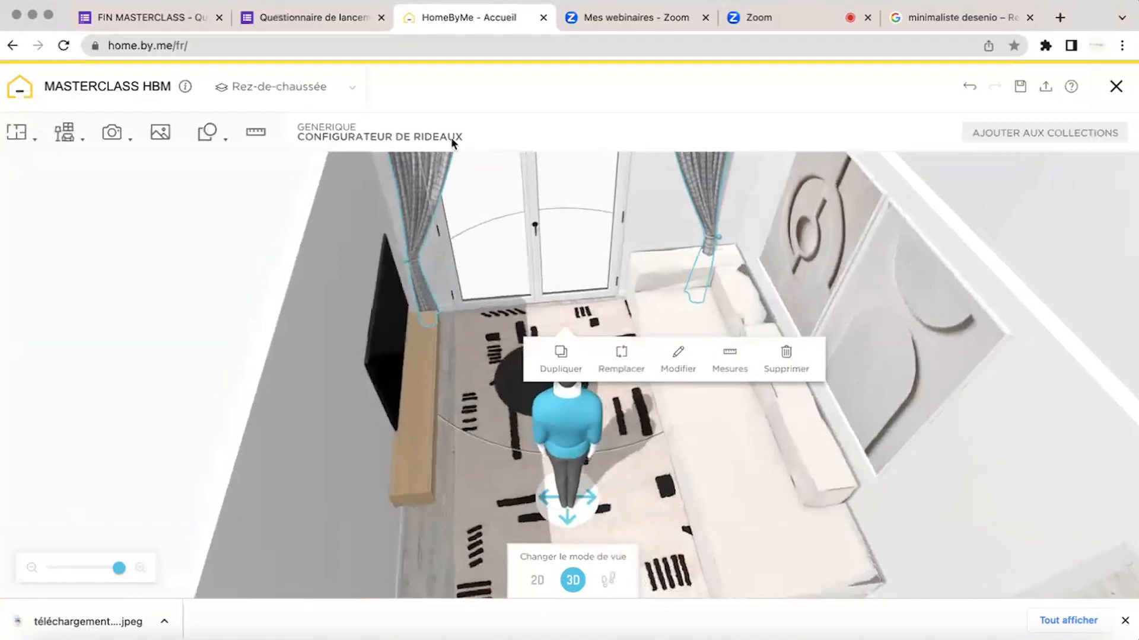
left_click_drag(567, 442, 580, 296)
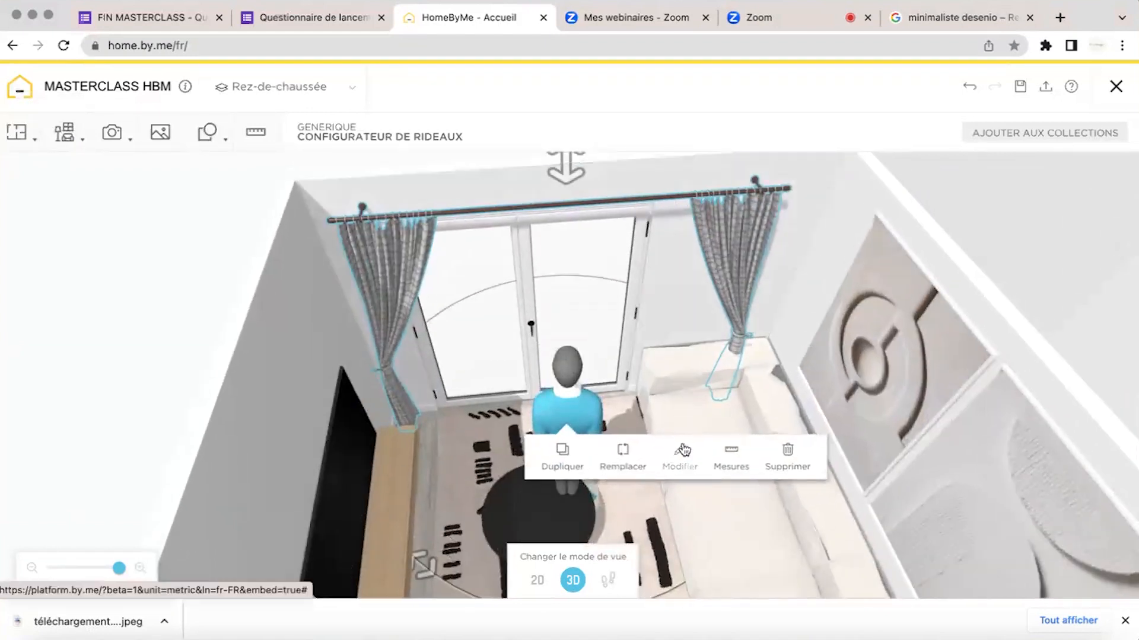
left_click(680, 457)
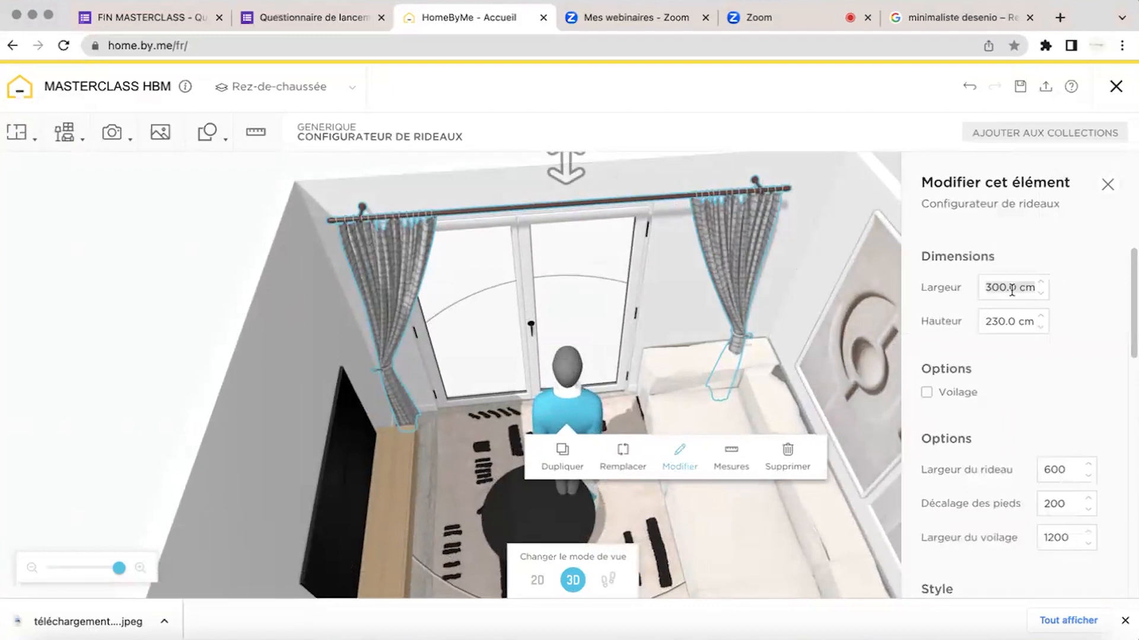
type("200")
key("Return")
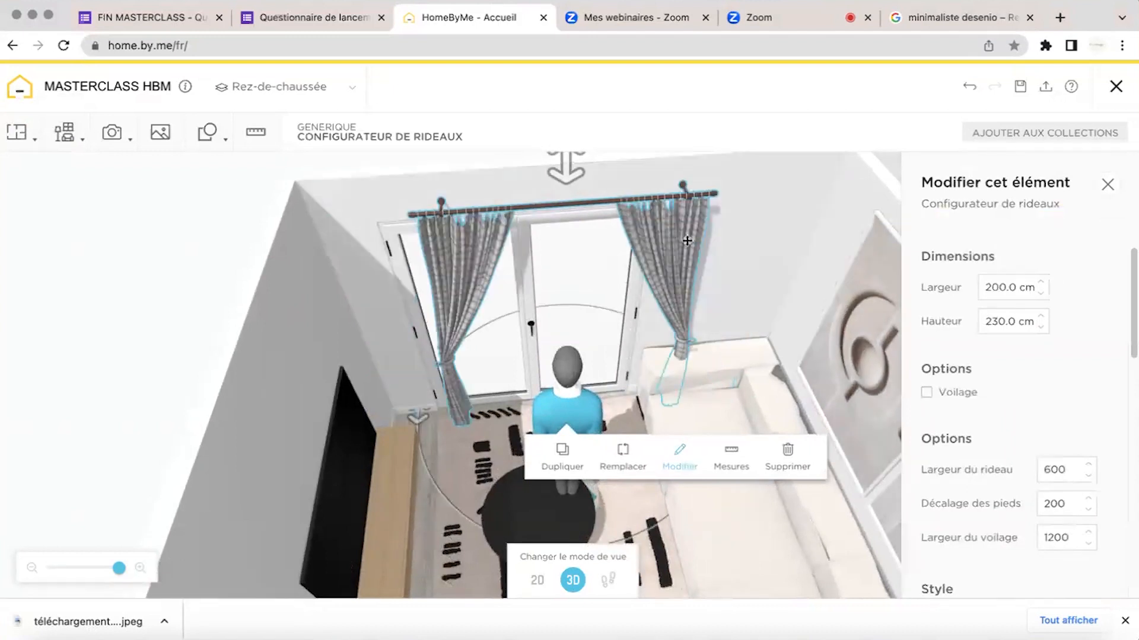
left_click_drag(729, 234, 650, 243)
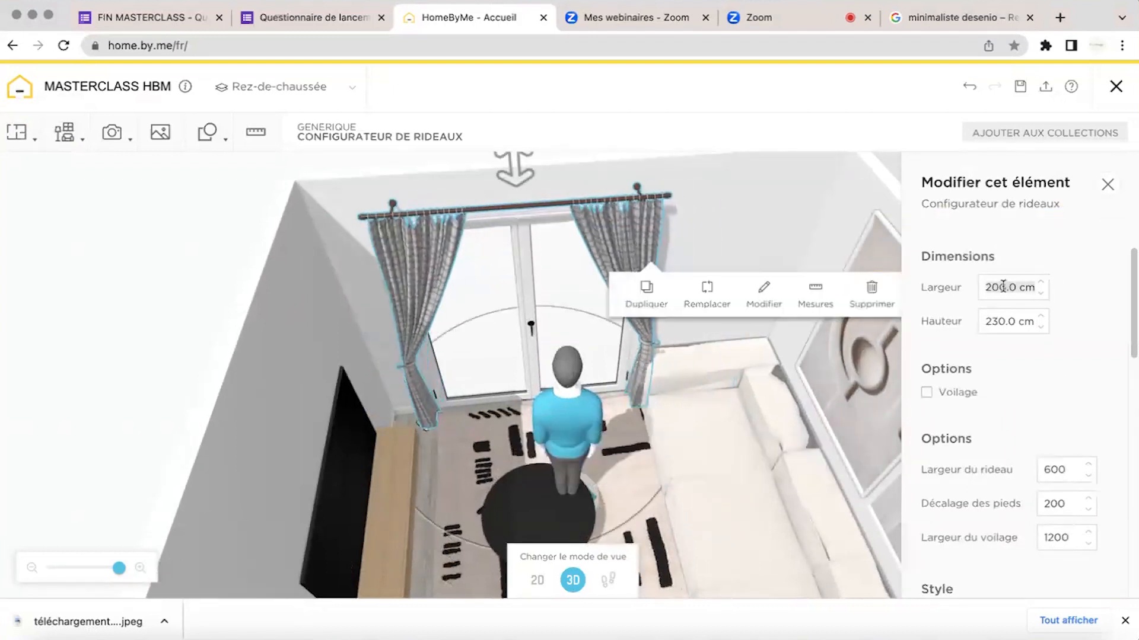
key("Return")
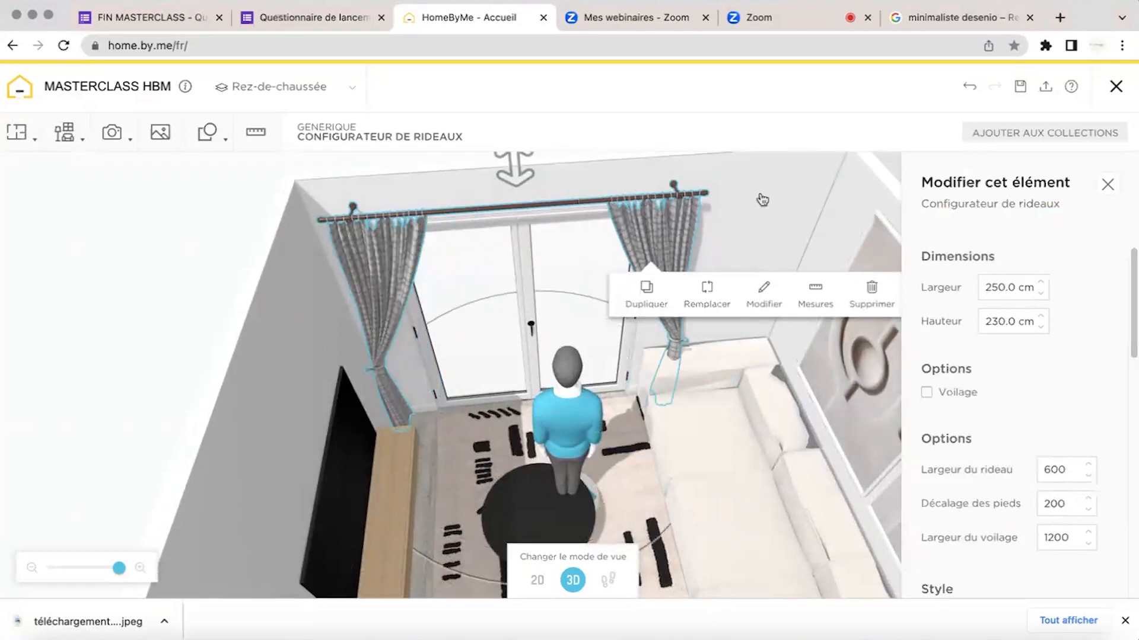
Set the curtains' height to 240 cm and enable the Voilage option.
left_click_drag(762, 199, 755, 170)
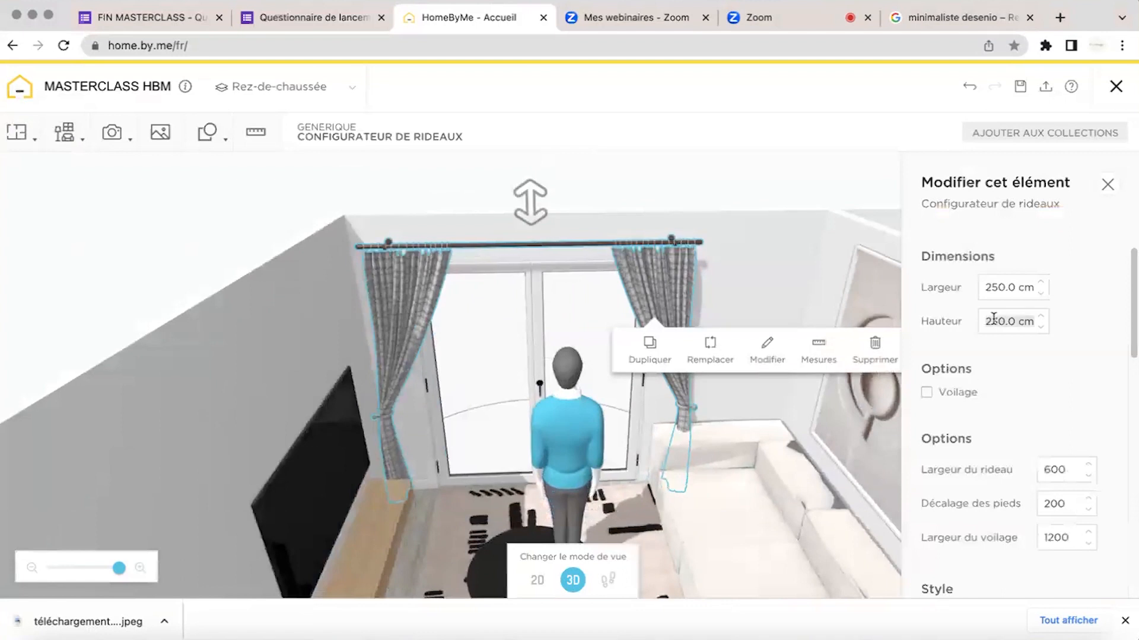
type("240")
key("Return")
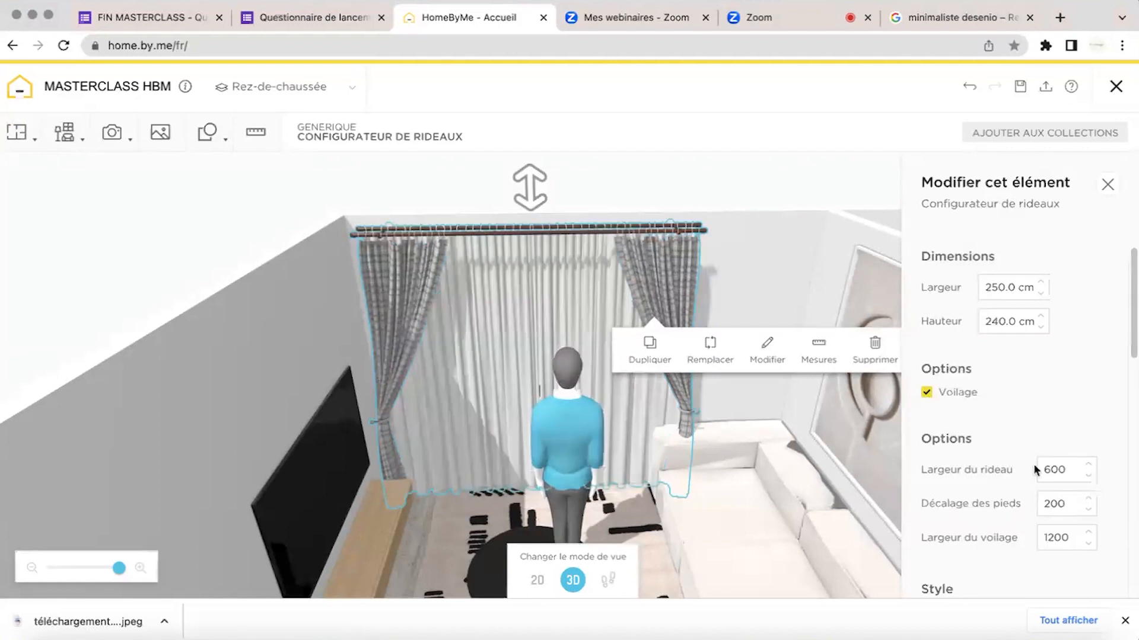
Change the material of the curtain rod (Tringle) to white Peinture mat.
scroll(1053, 441, "down", 3)
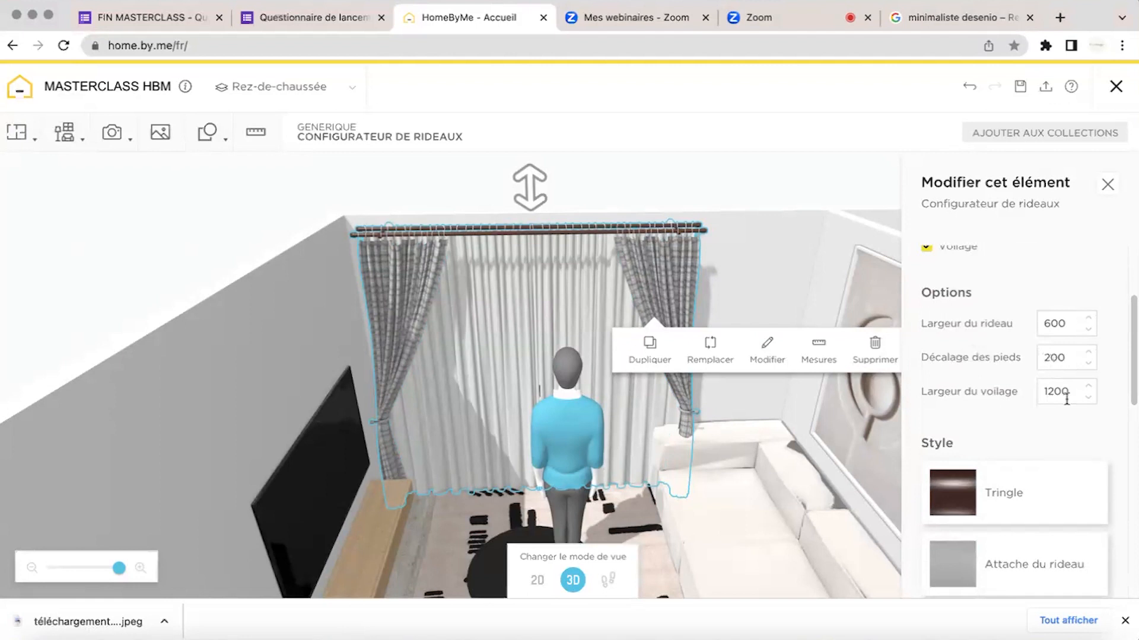
left_click(952, 493)
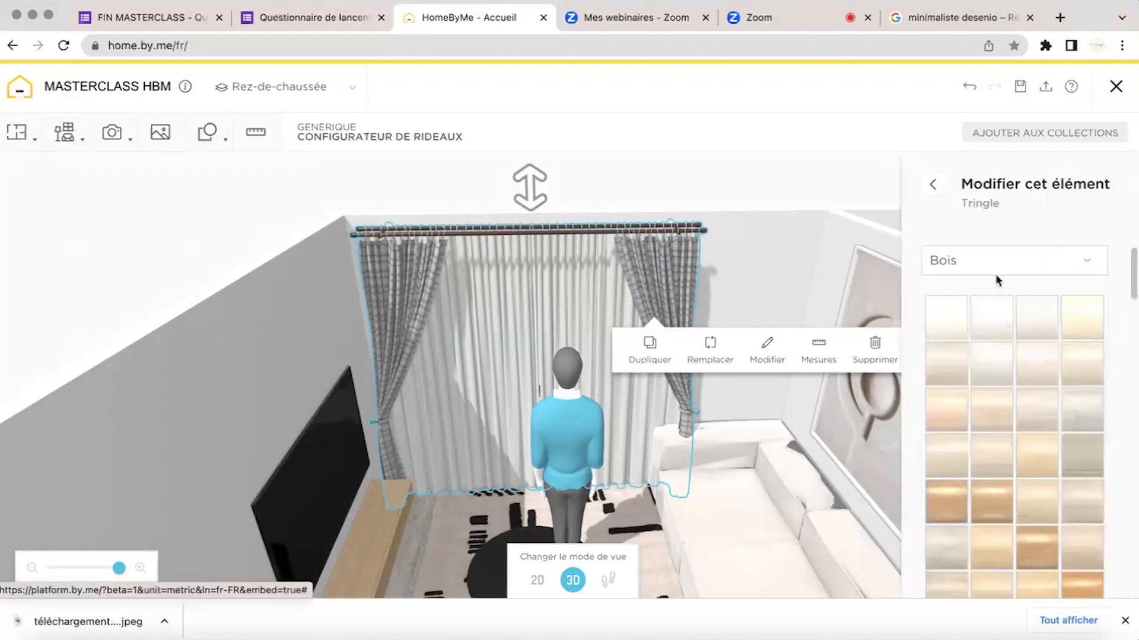
left_click(1002, 261)
left_click(1001, 343)
left_click(947, 365)
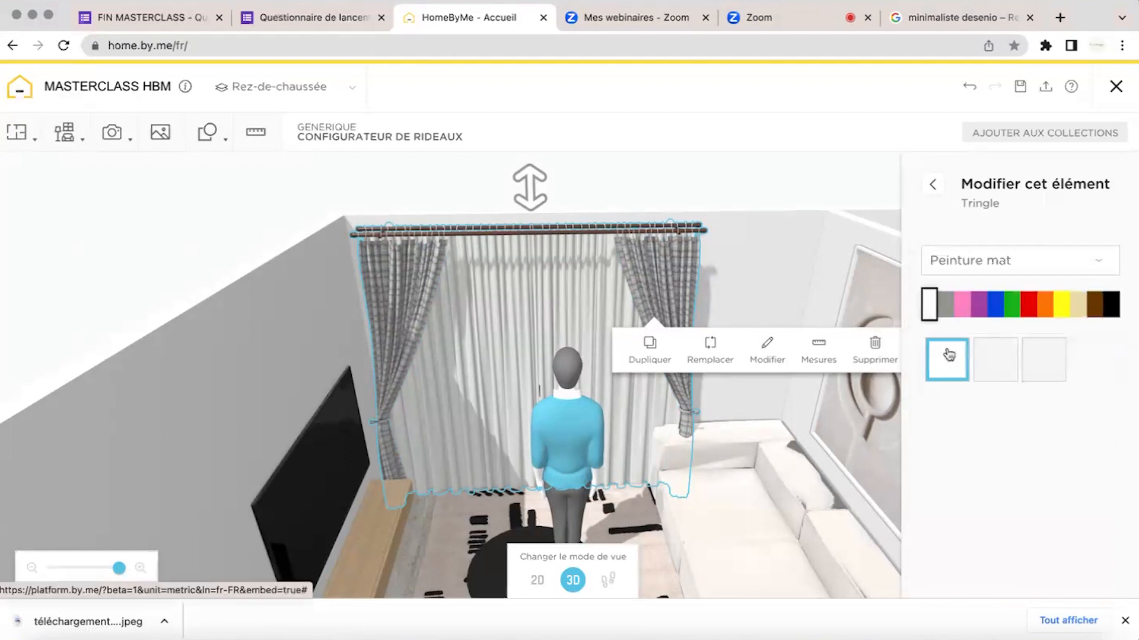
Change the curtain tieback (Attache du rideau) from fabric to white Peinture mat.
scroll(829, 270, "down", 3)
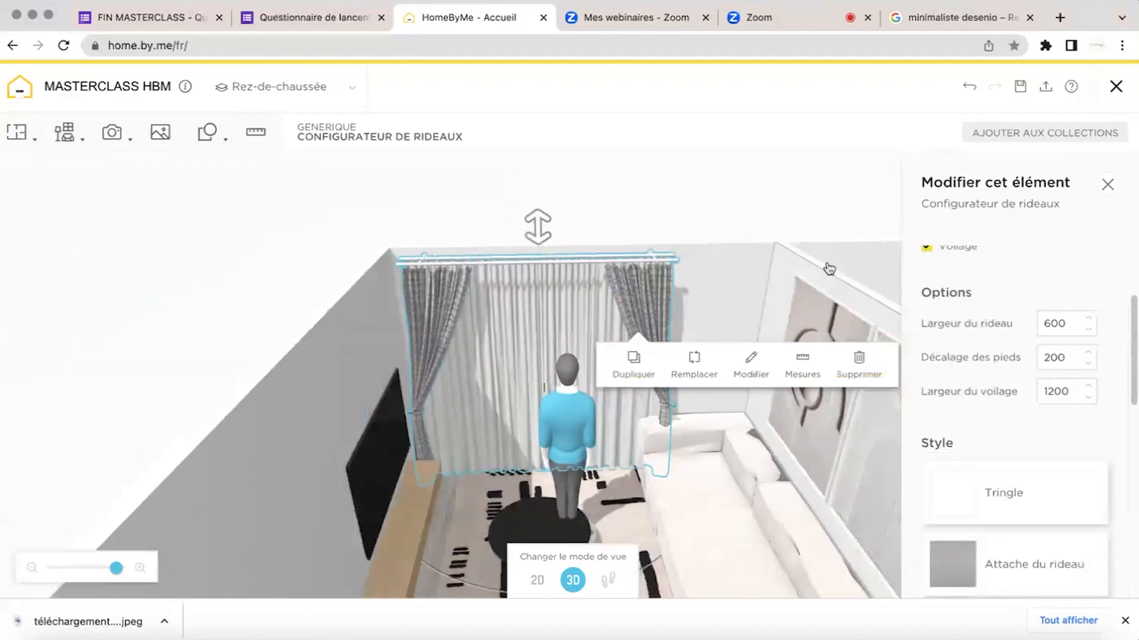
scroll(1055, 427, "down", 3)
left_click(1049, 413)
left_click(977, 259)
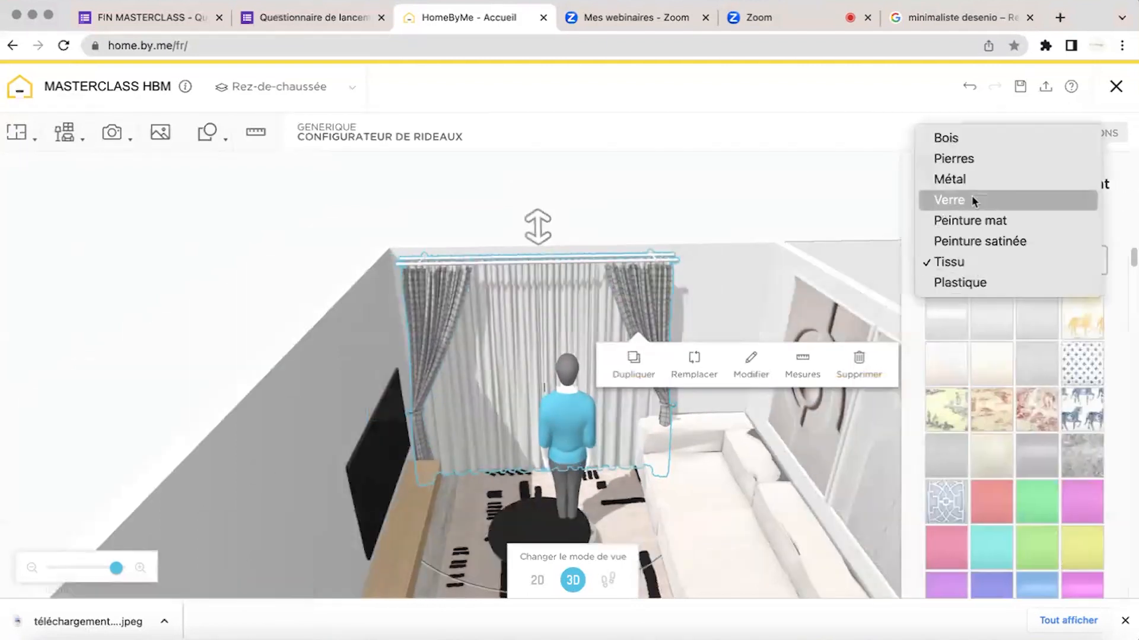
left_click(973, 219)
left_click(947, 359)
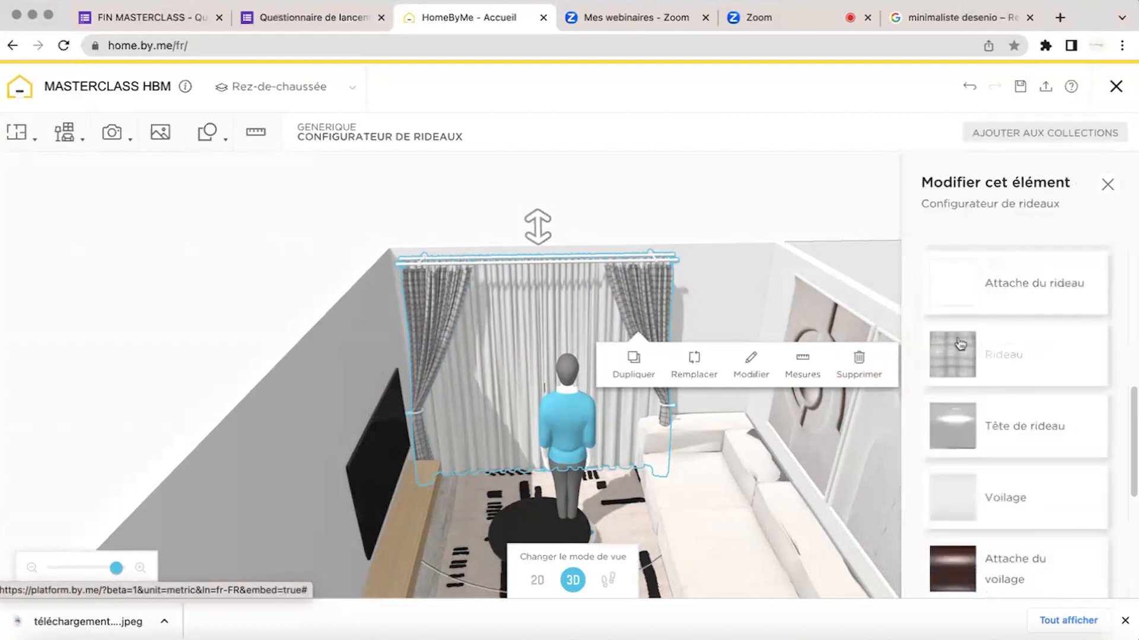
Apply a plain off-white fabric to the curtain panels (Rideau).
left_click(960, 345)
left_click(1005, 408)
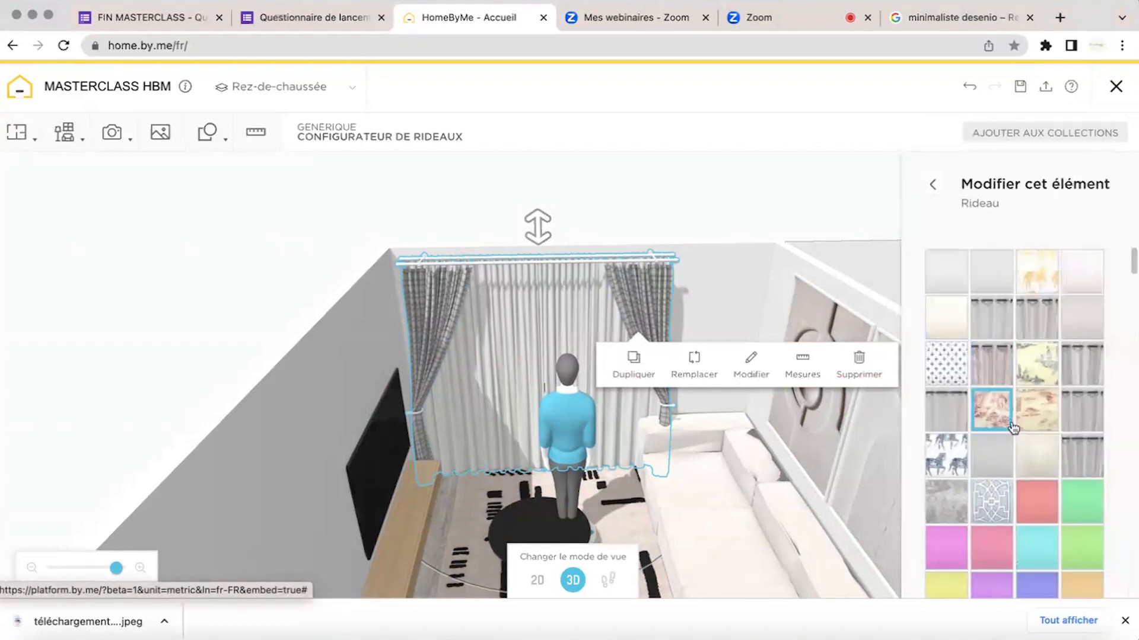
scroll(1013, 427, "down", 10)
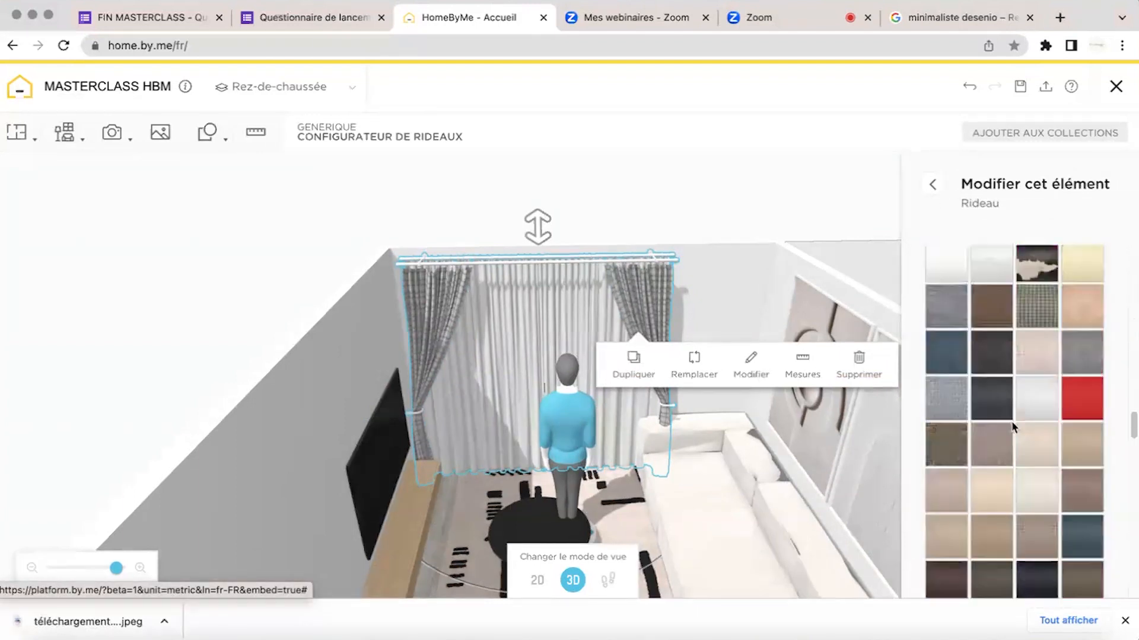
left_click(1041, 466)
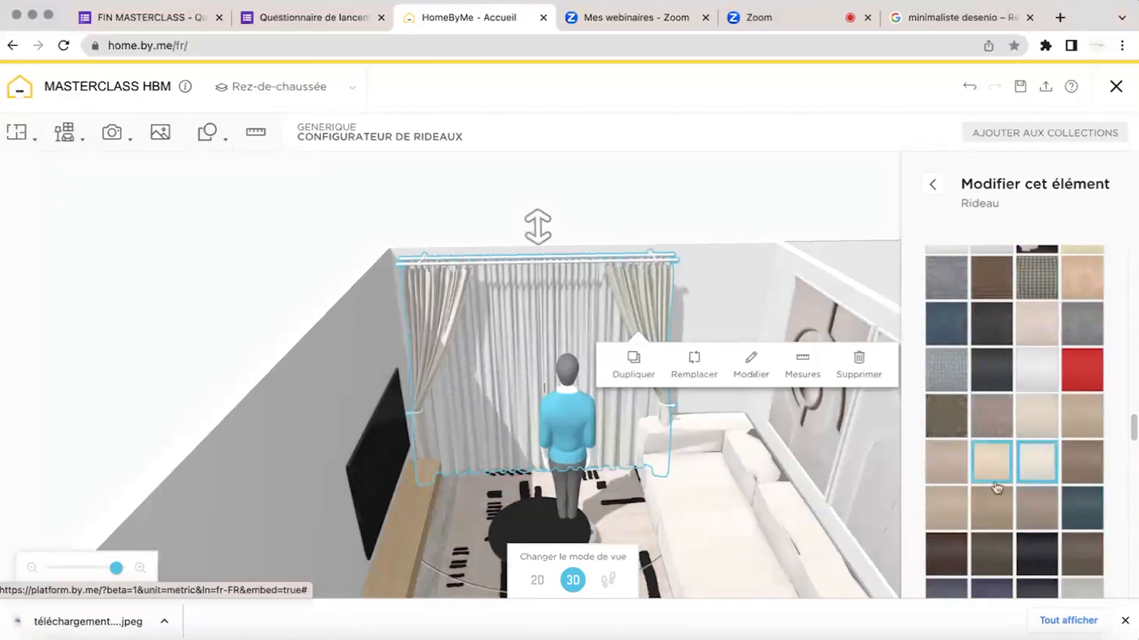
left_click(930, 186)
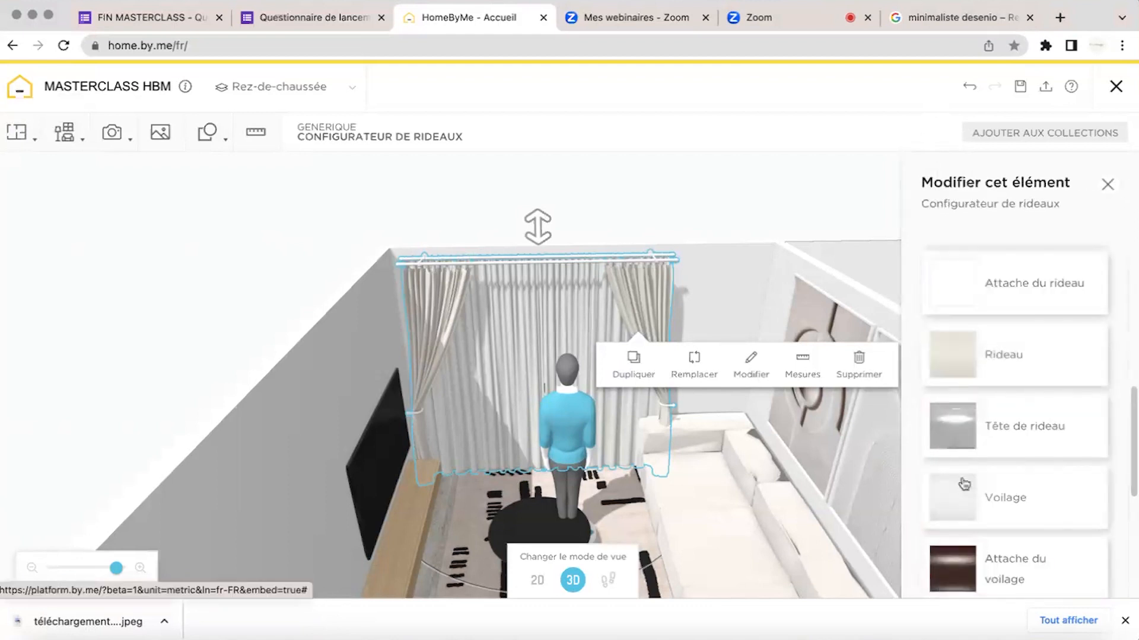
Check the Voilage fabric choices and change the Attache du voilage to white Peinture mat.
left_click(964, 498)
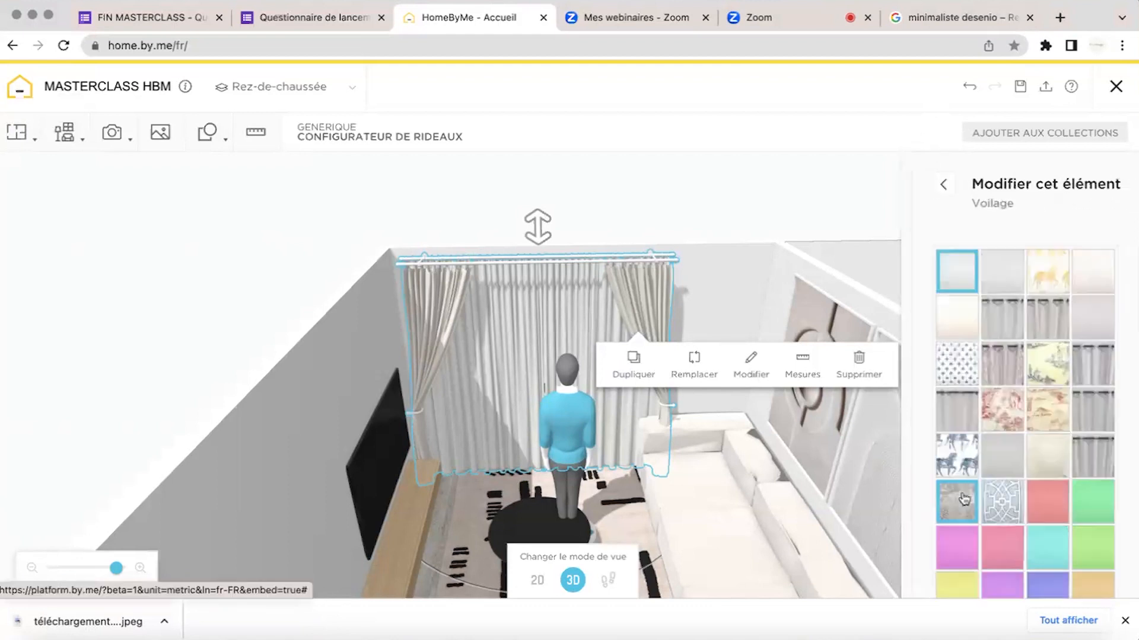
left_click(937, 187)
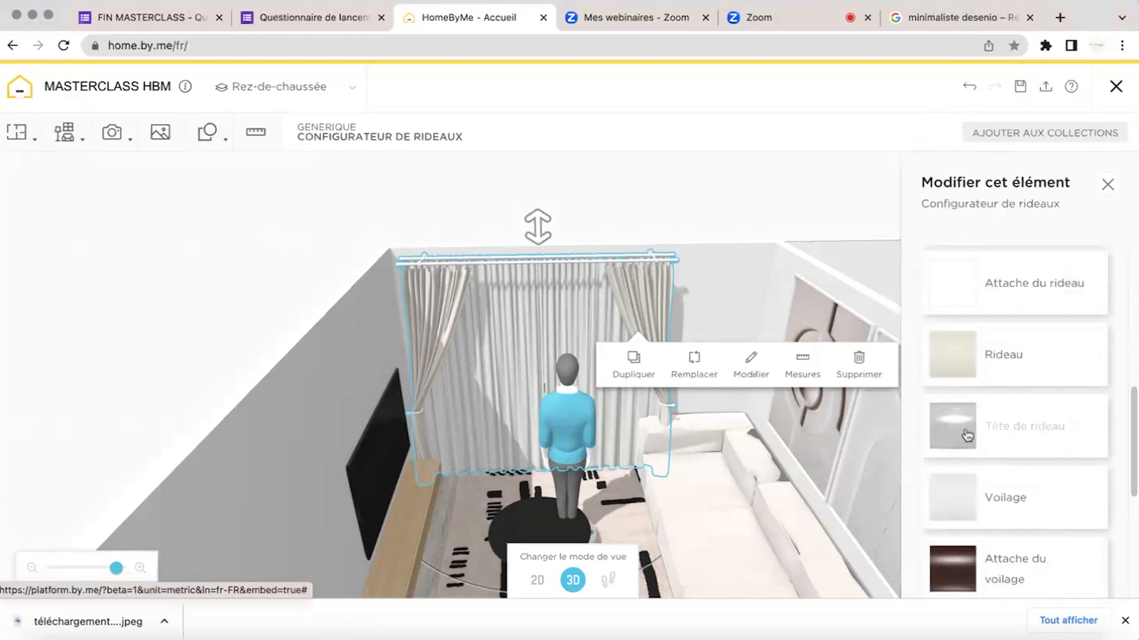
left_click(952, 568)
left_click(1006, 244)
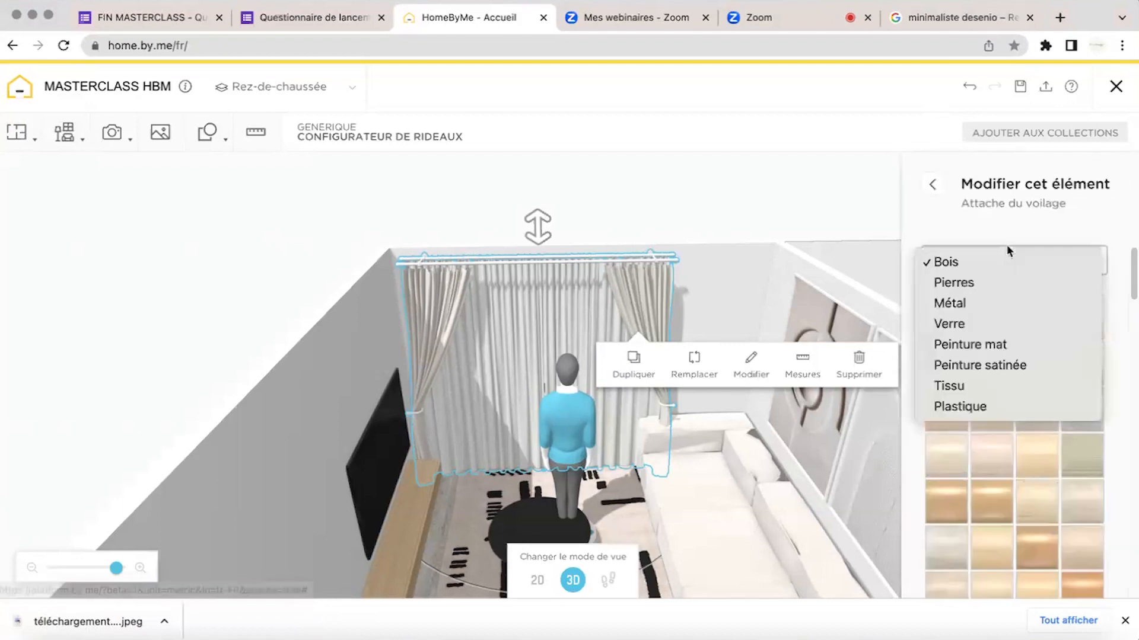
left_click(1005, 345)
left_click(984, 357)
left_click(933, 185)
Examine the curtain's bracket styles (Style de pied) and rod end styles (Style de la tringle) while viewing the curtains from above.
scroll(966, 457, "down", 3)
left_click(967, 457)
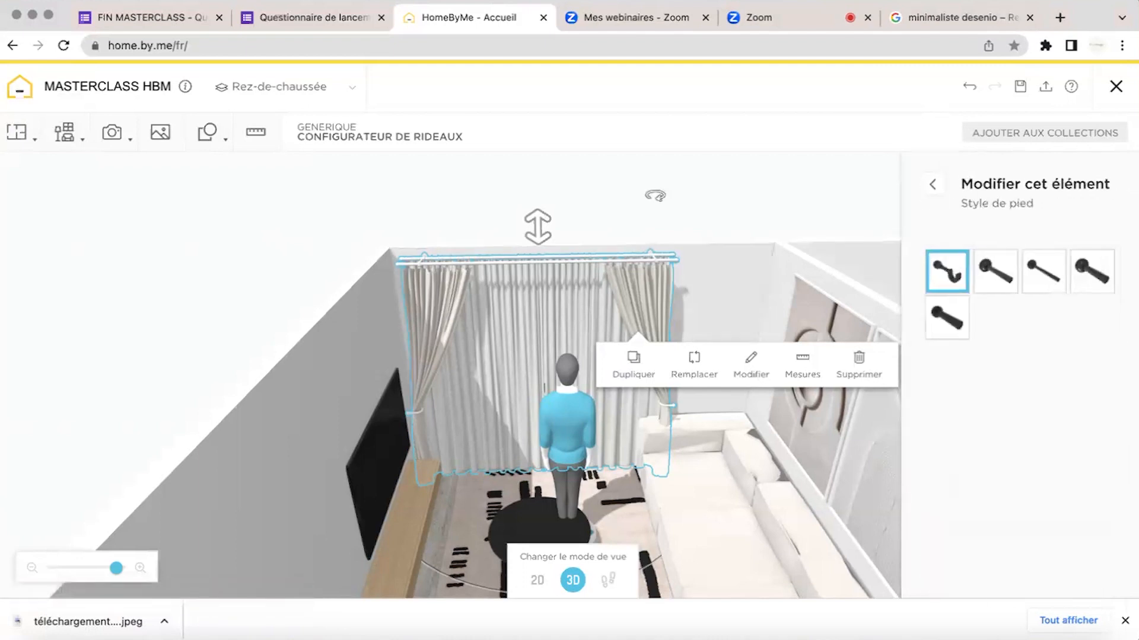
left_click_drag(599, 193, 693, 225)
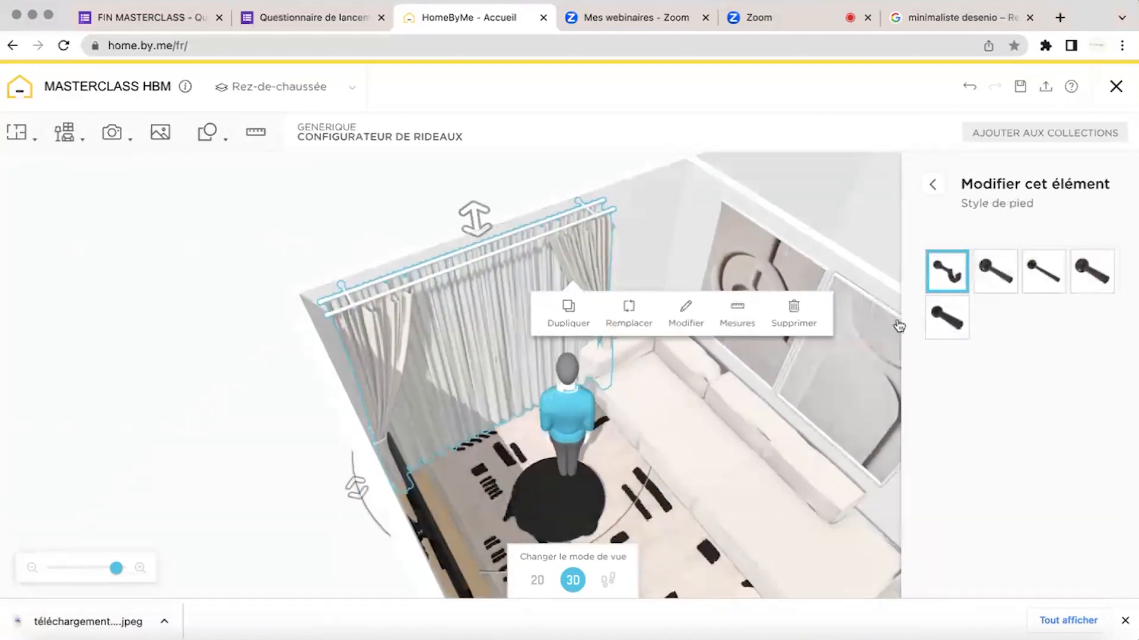
left_click(996, 270)
left_click(1092, 271)
left_click(932, 184)
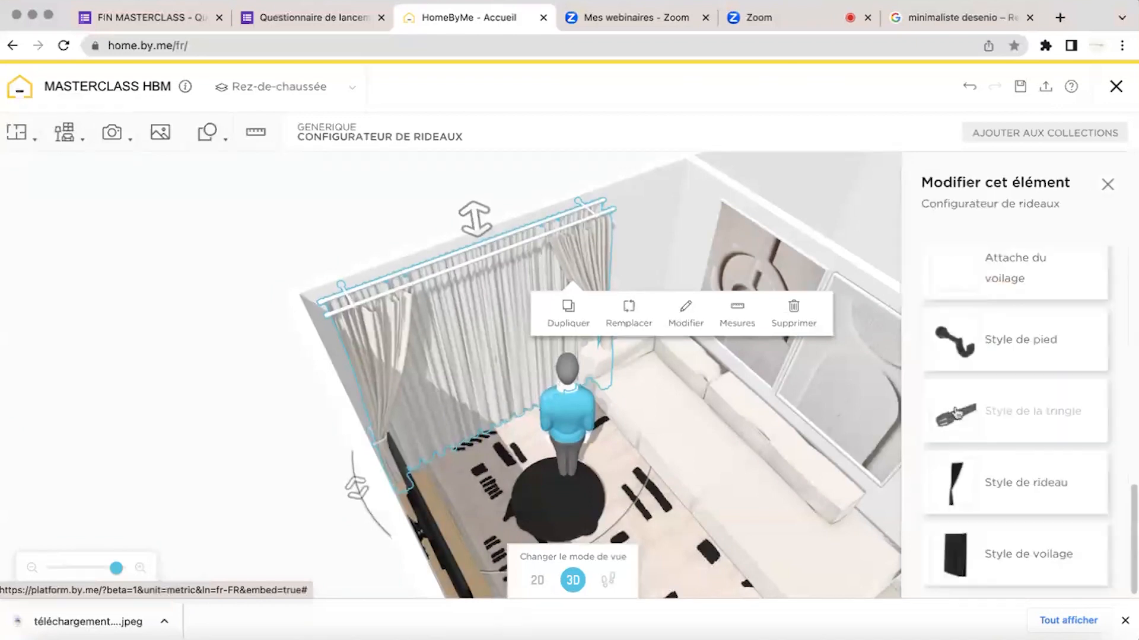
left_click(956, 413)
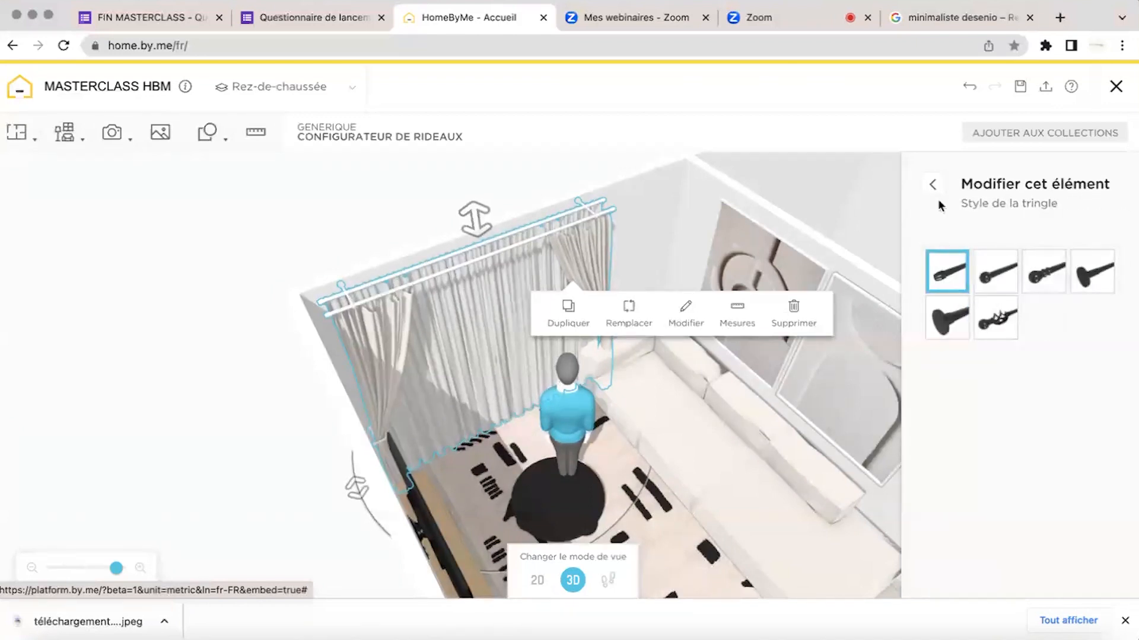
left_click(932, 185)
Change the curtain style (Style de rideau) from tied-back drapes to straight hanging panels on both sides of the sheer.
left_click(960, 473)
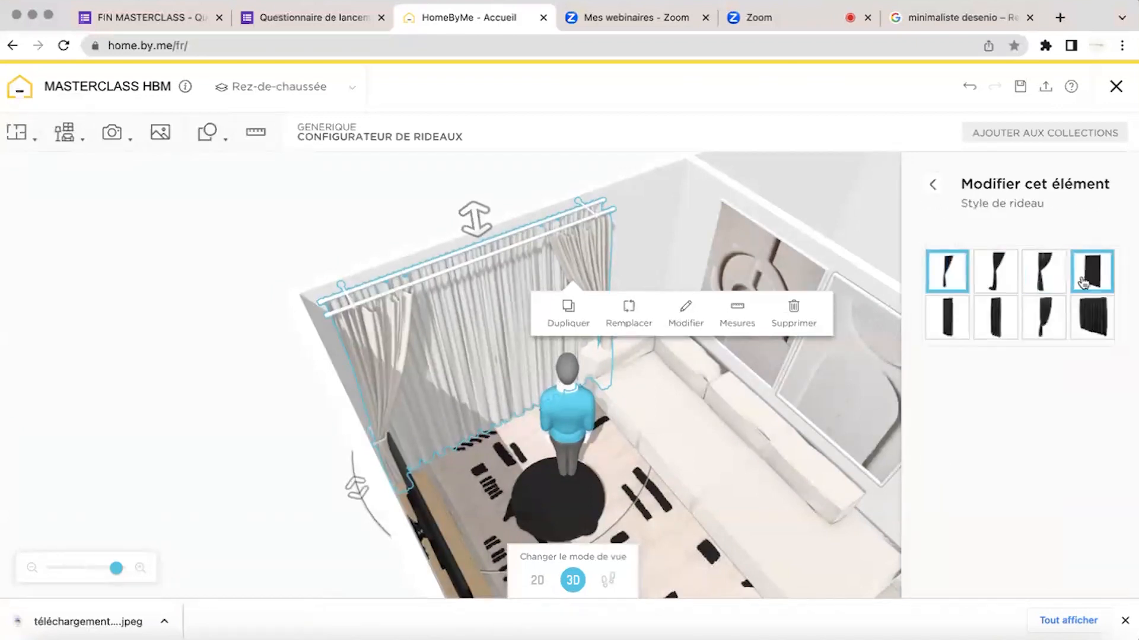
left_click(1091, 321)
left_click(933, 185)
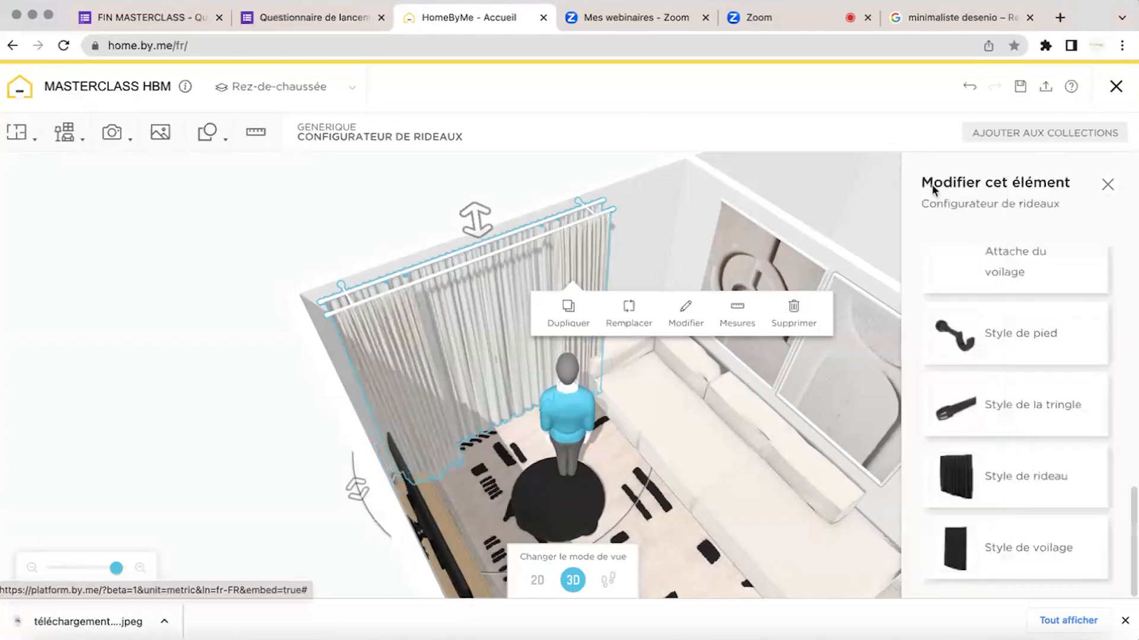
left_click(955, 474)
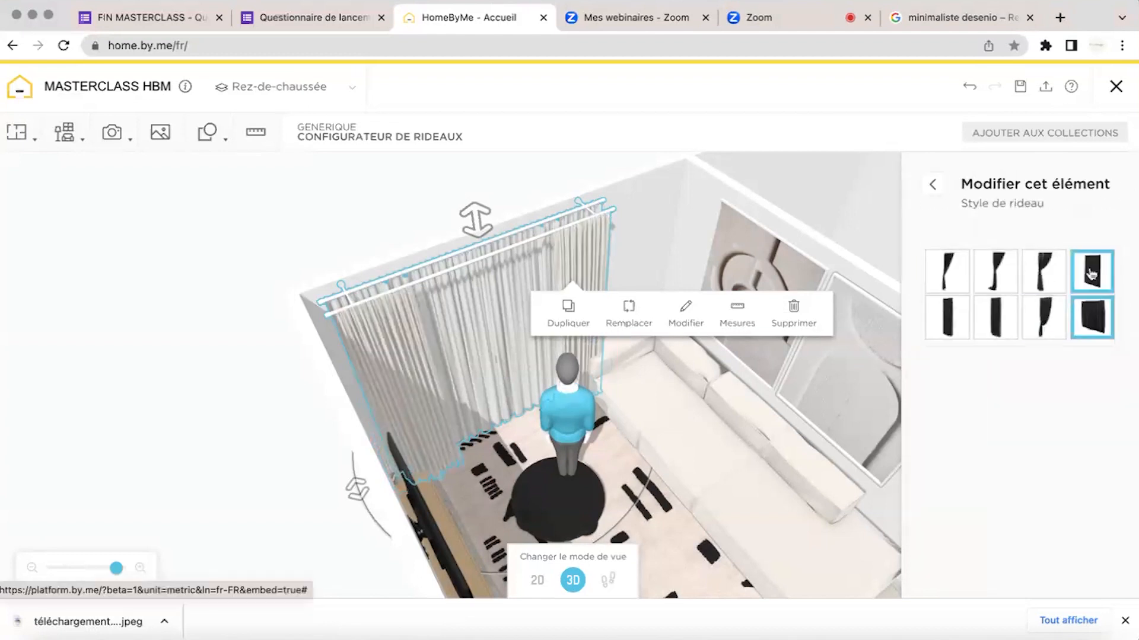
left_click(1092, 274)
left_click(548, 186)
left_click_drag(552, 179, 673, 279)
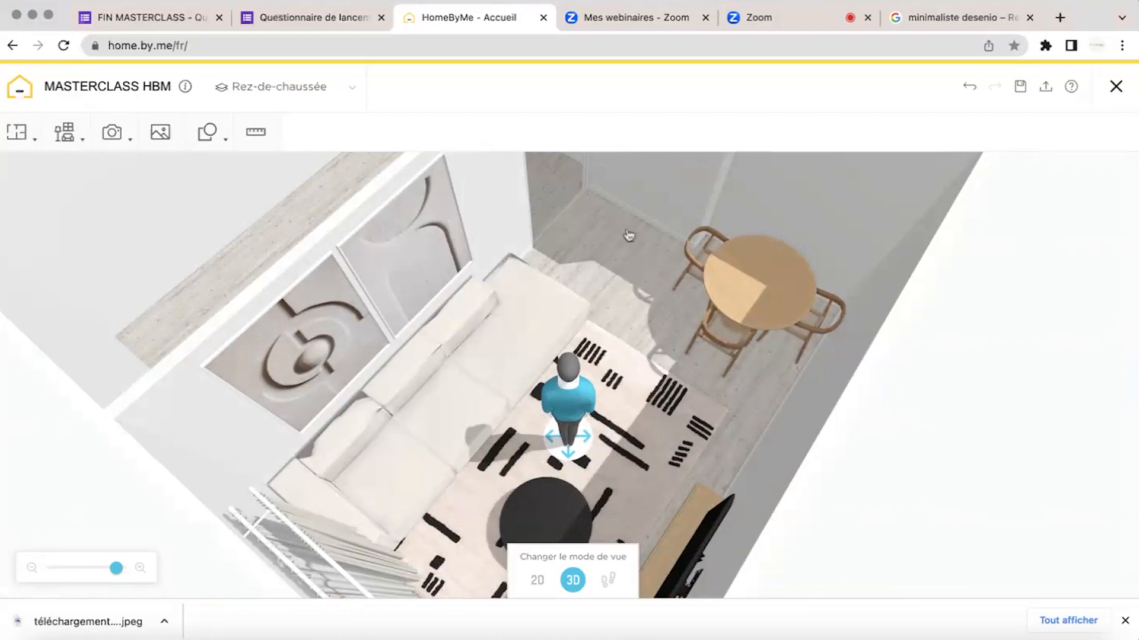
left_click_drag(629, 237, 522, 407)
Search the furniture catalogue for "livre" and add the generic CEREAL book (Livre) to the living area.
left_click(64, 132)
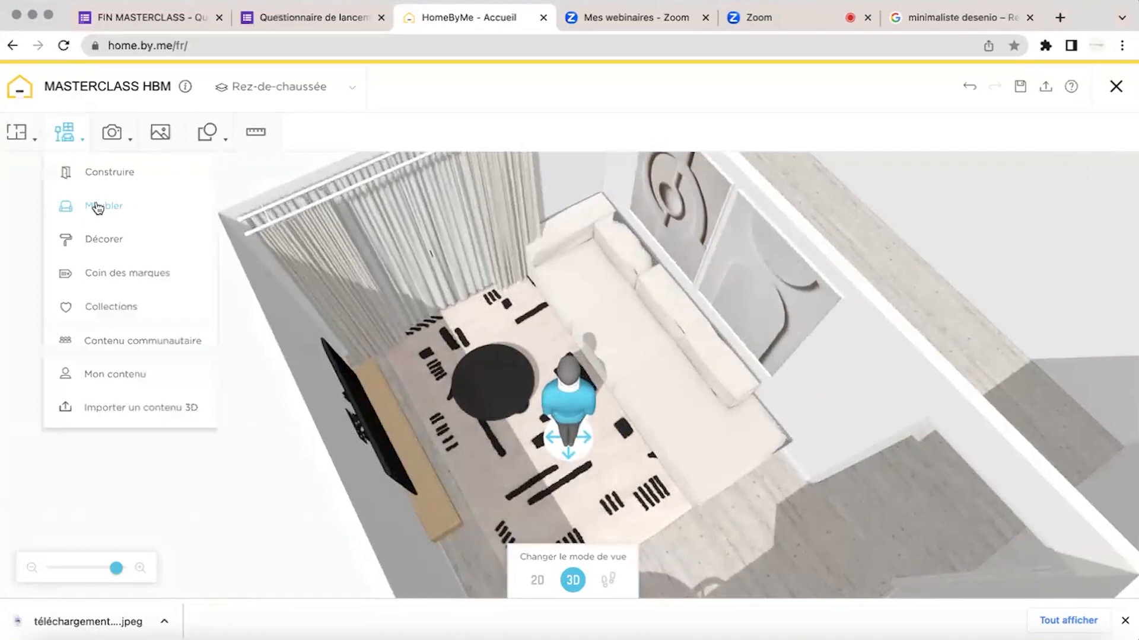
left_click(98, 207)
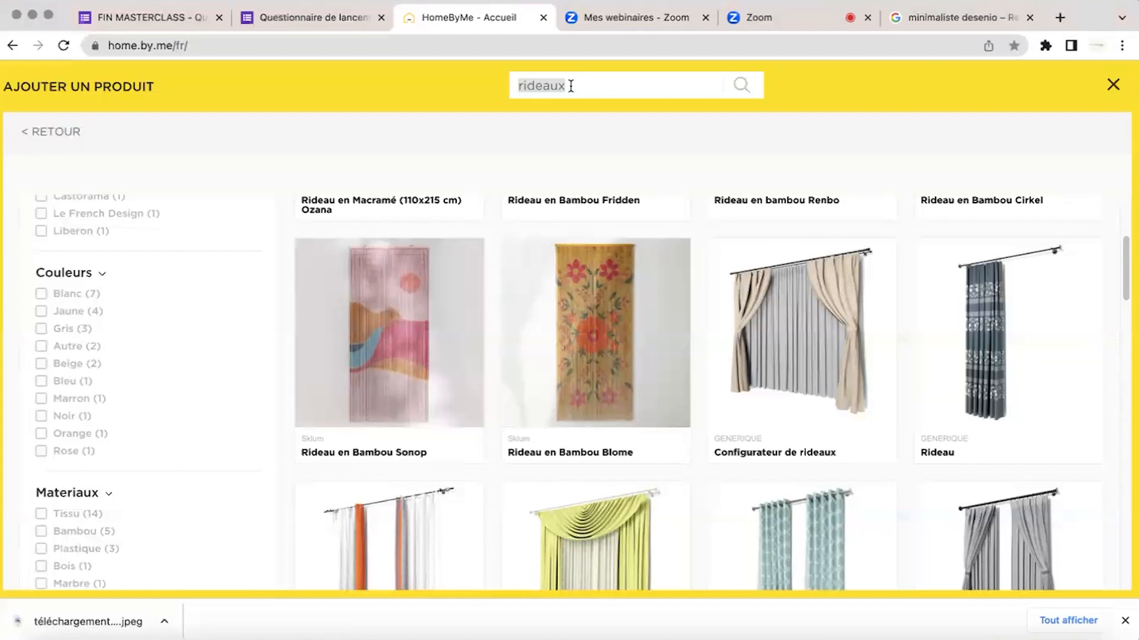
type("livre")
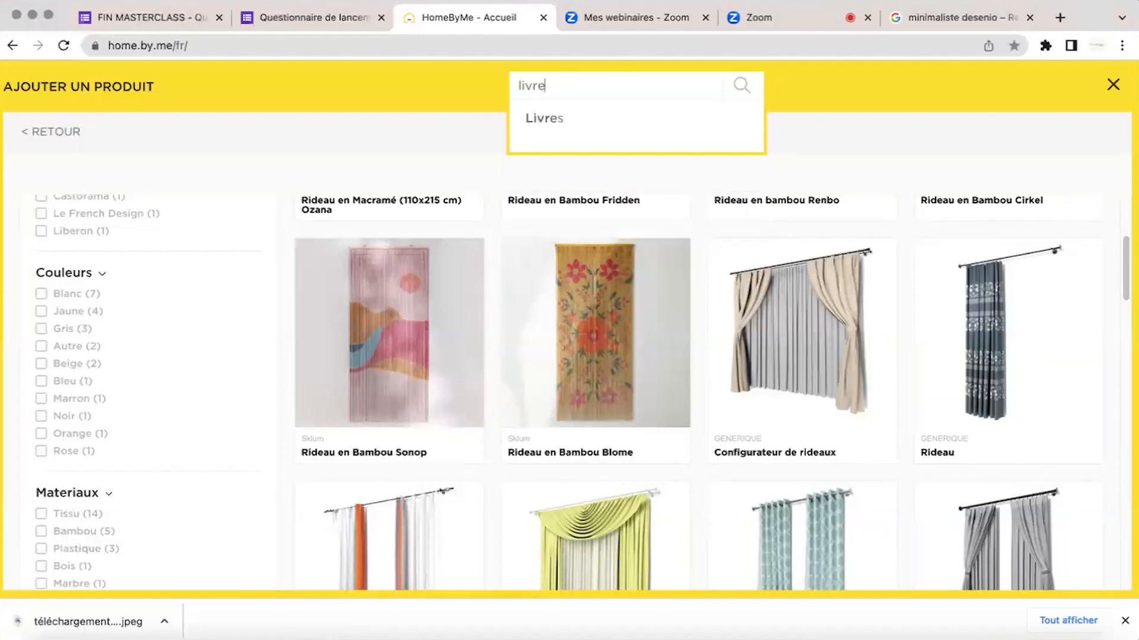
key("Return")
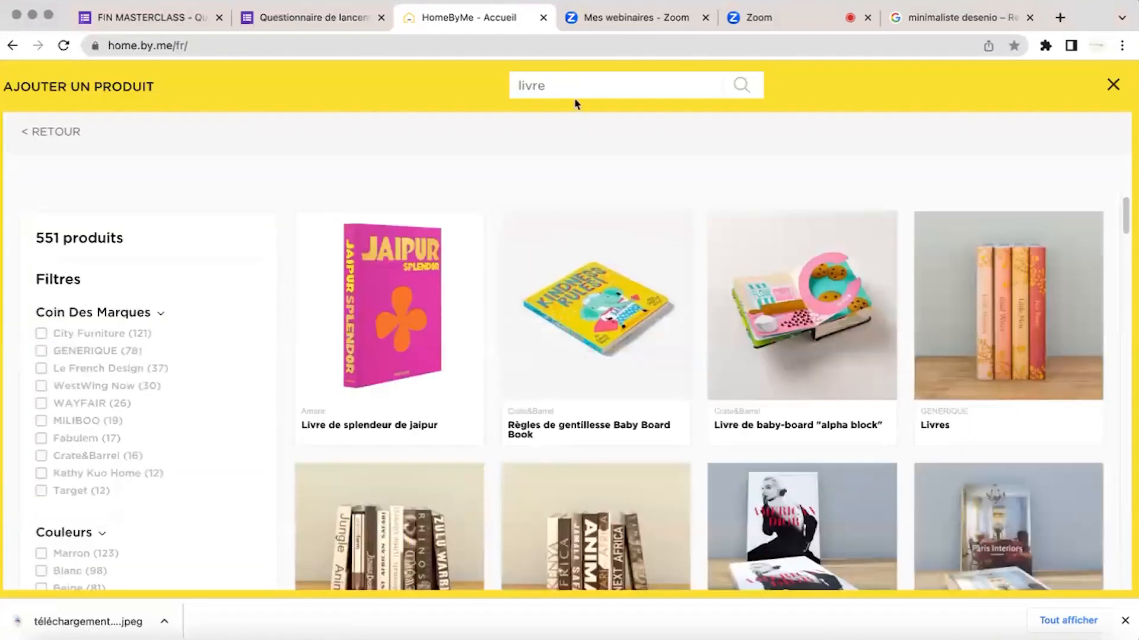
scroll(611, 261, "down", 10)
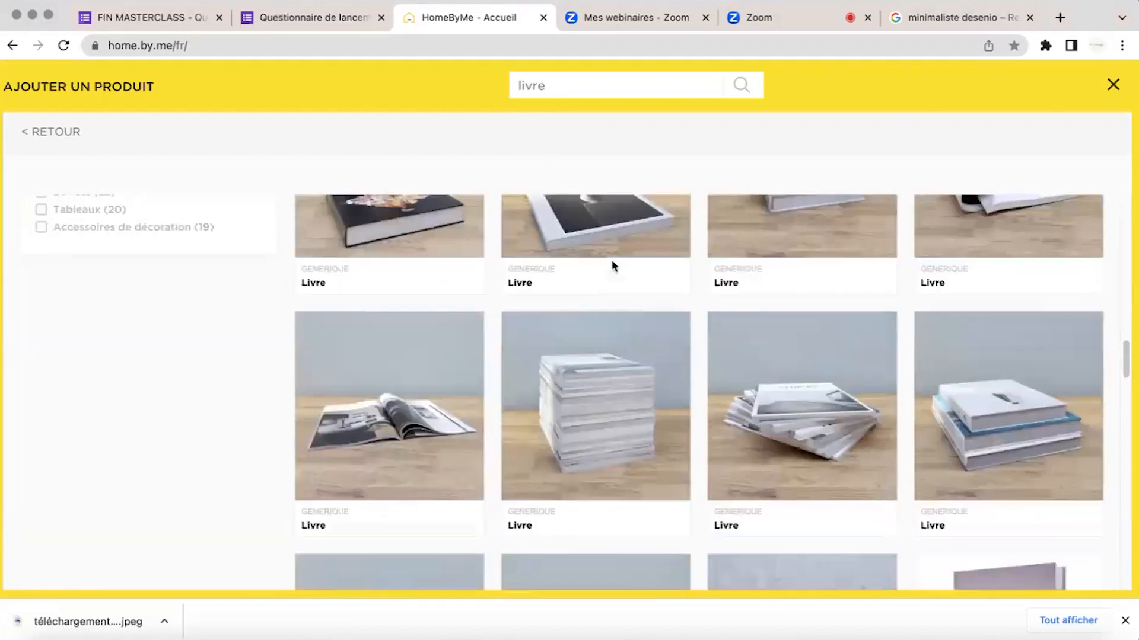
left_click(593, 419)
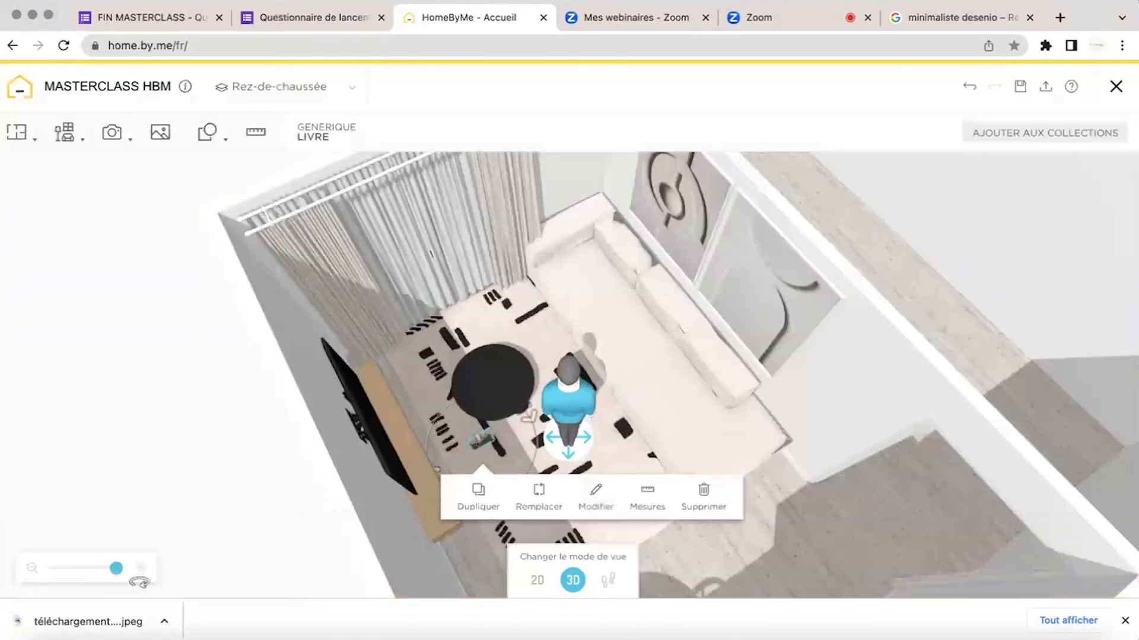
Try the Adossé inclination on the book, finishing with its Inclinaison option set to A plat.
left_click_drag(114, 573, 125, 568)
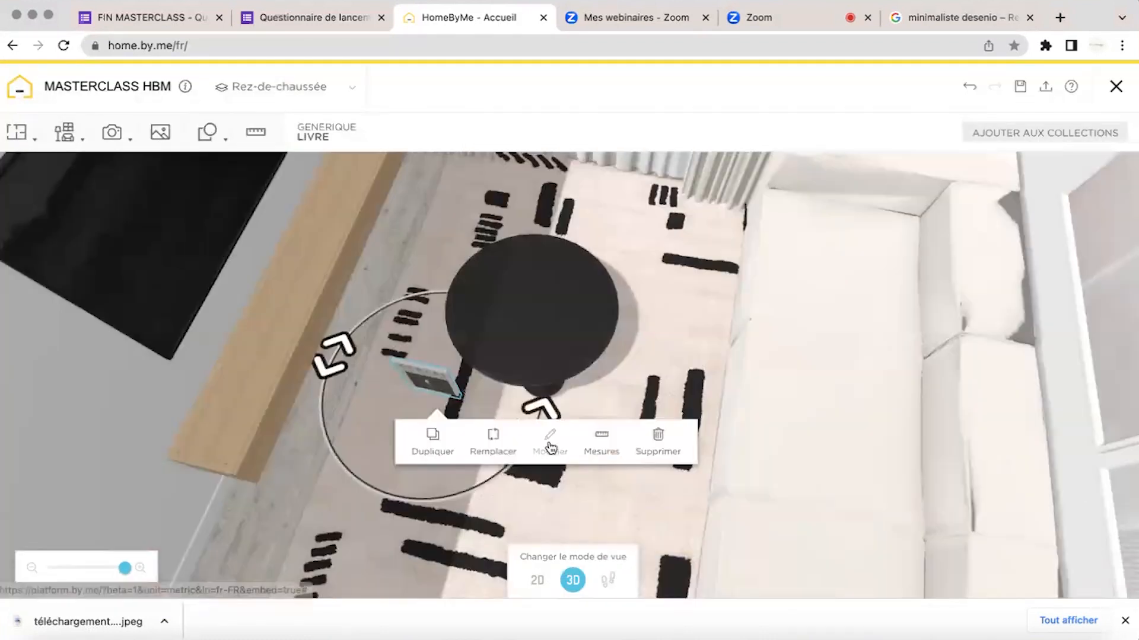
left_click(550, 442)
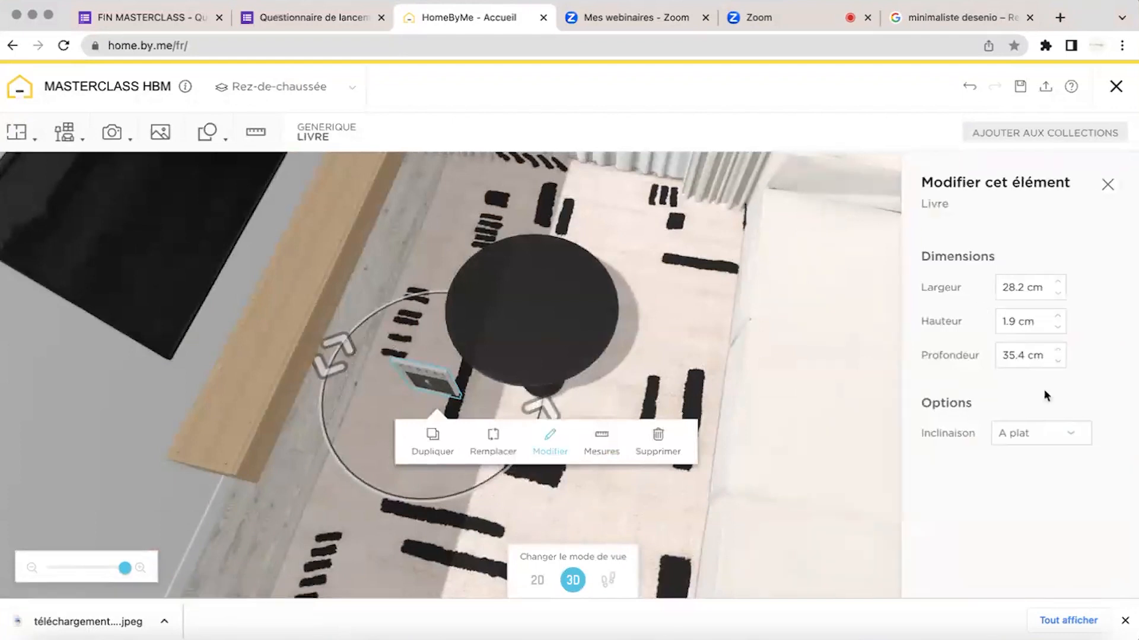
left_click(1020, 442)
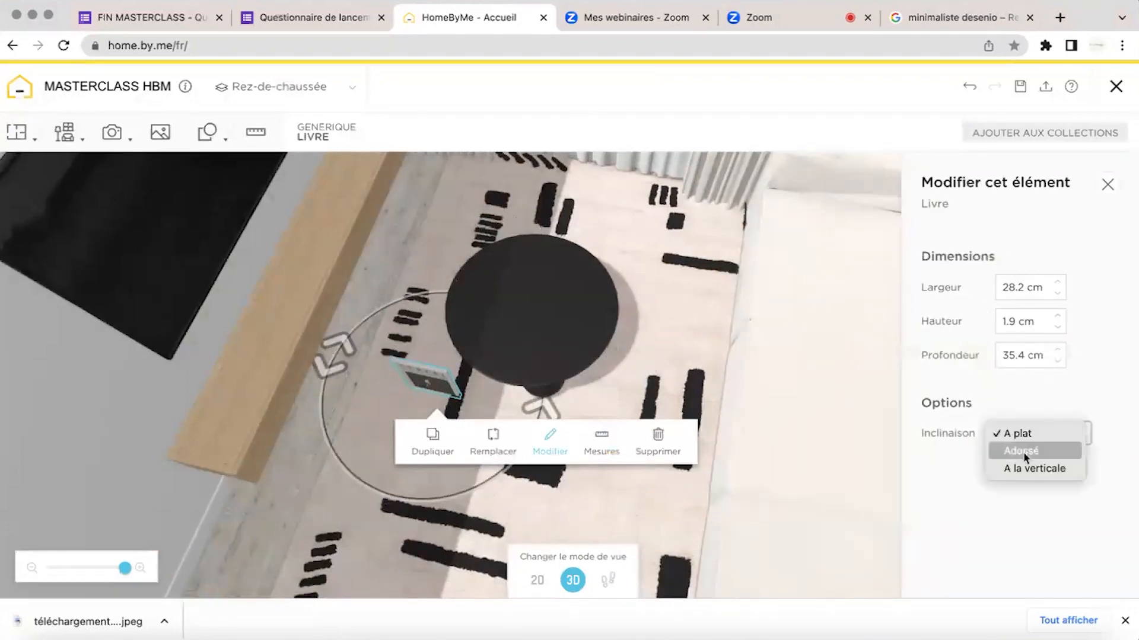
left_click(1023, 452)
left_click(1023, 431)
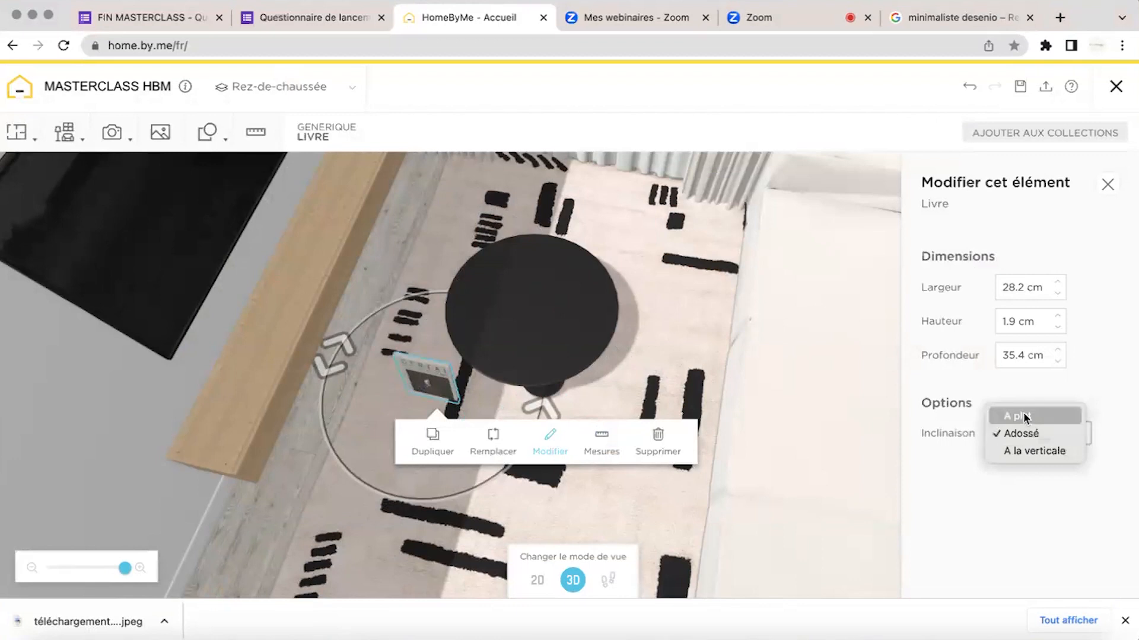
left_click(1023, 415)
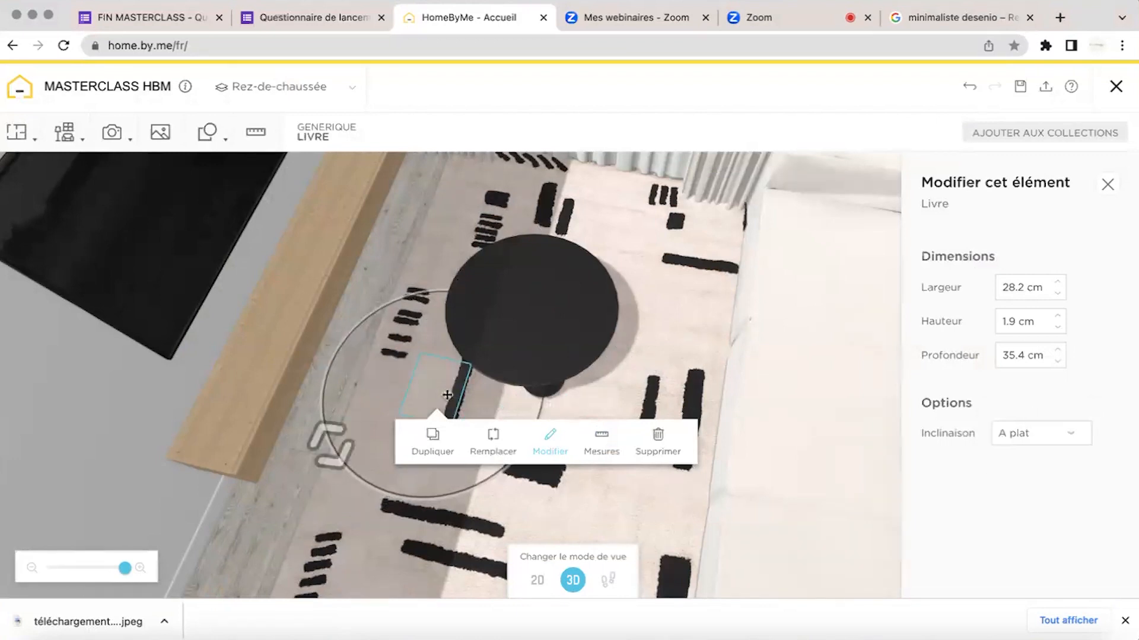
Move the book onto the black round coffee table and display its distances to the surrounding objects.
left_click_drag(277, 499, 261, 489)
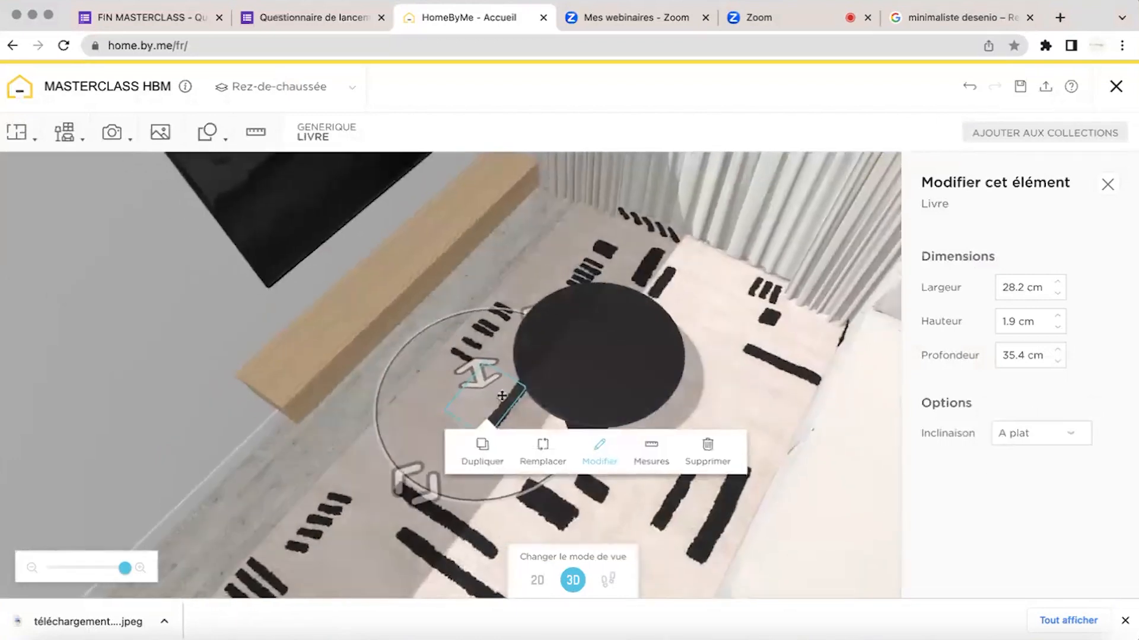
left_click_drag(501, 395, 601, 311)
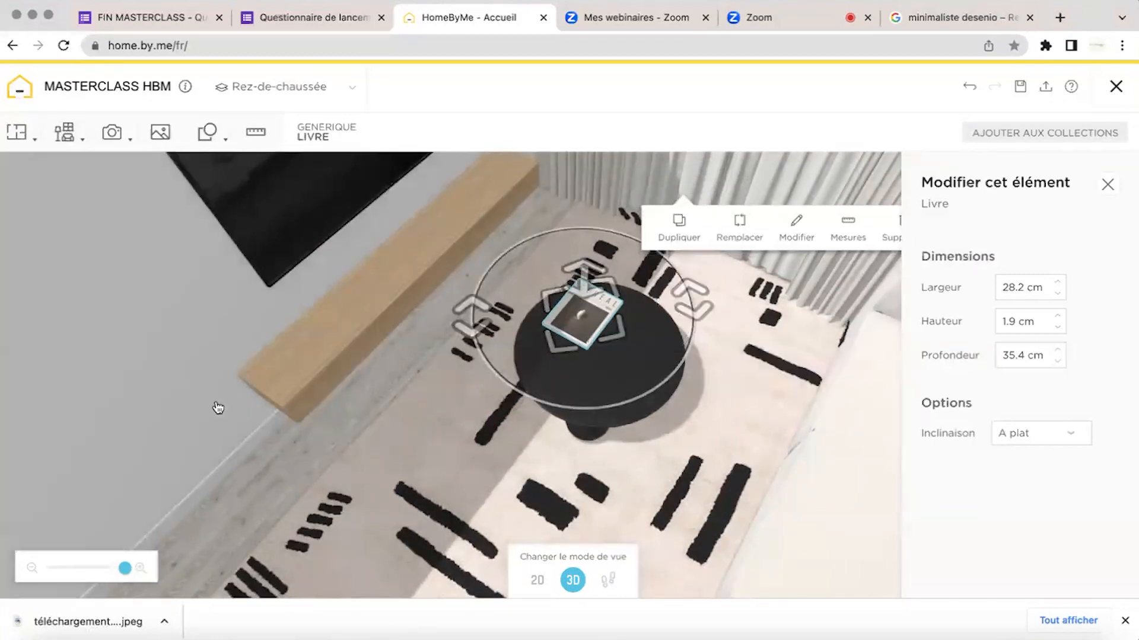
left_click_drag(218, 407, 219, 373)
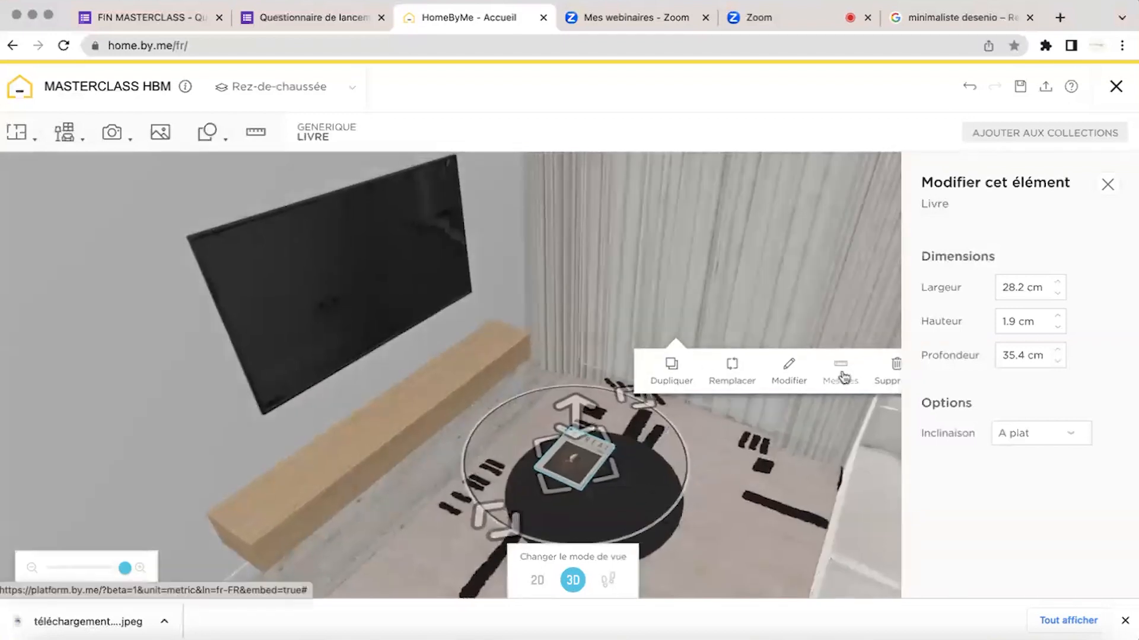
left_click(842, 375)
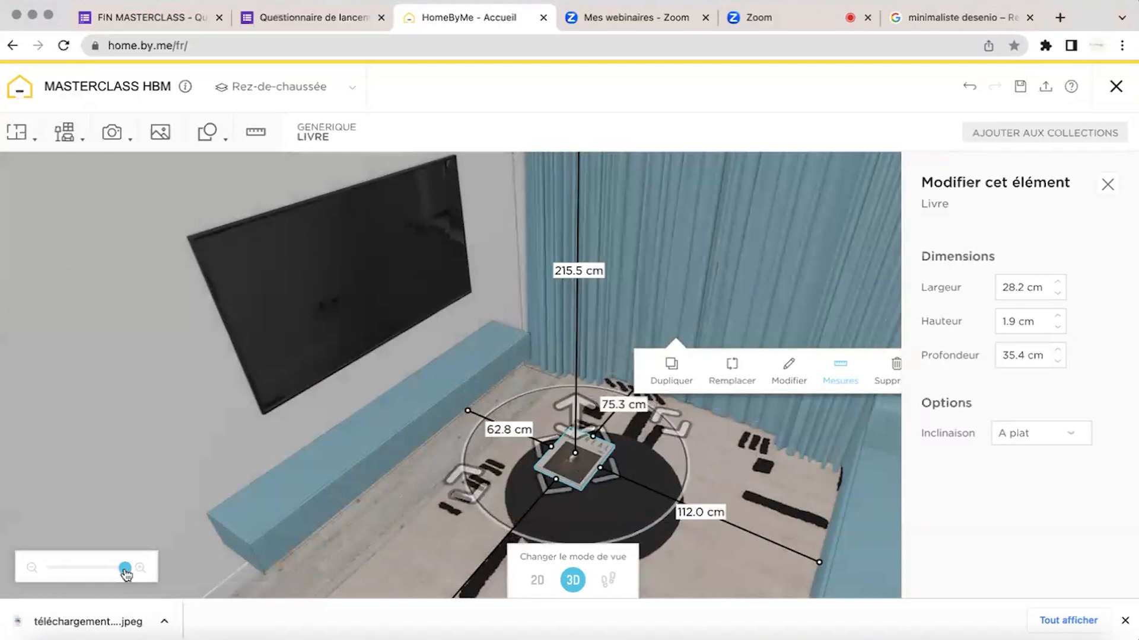
left_click_drag(126, 572, 118, 574)
left_click_drag(237, 287, 325, 246)
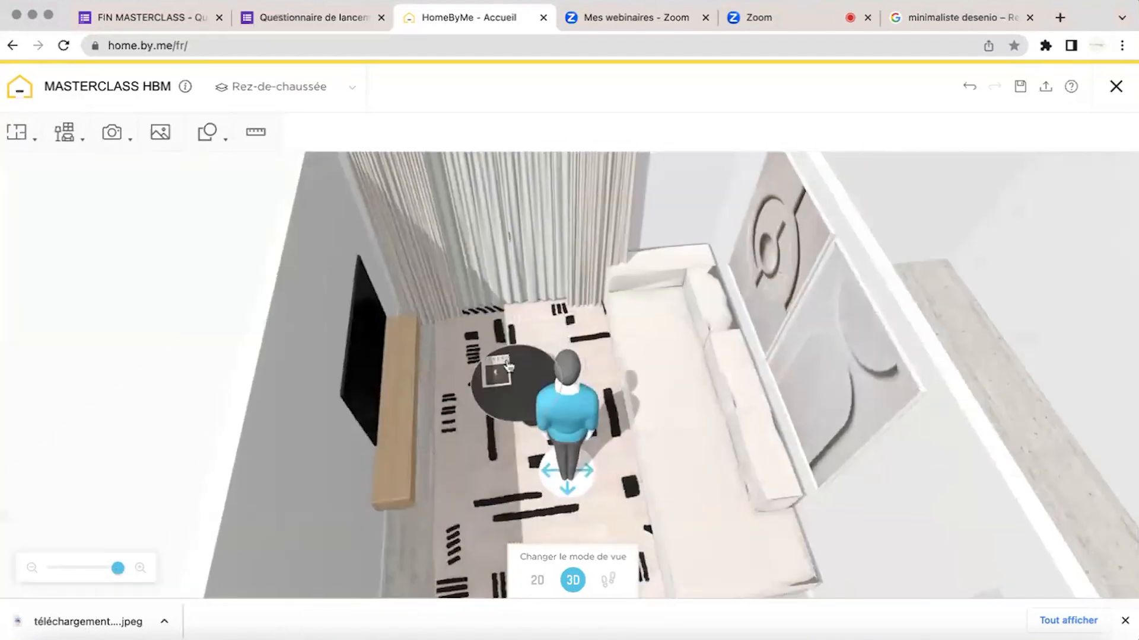
Rotate the book to an oblique angle and reposition it closer to the middle of the coffee table.
left_click(500, 370)
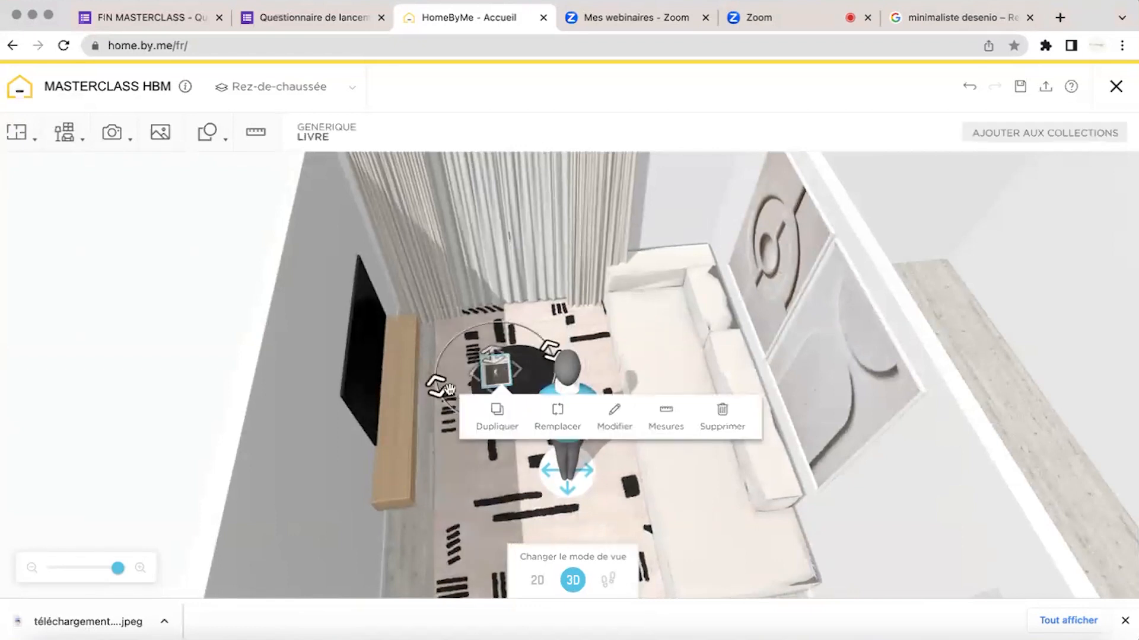
left_click_drag(441, 386, 516, 365)
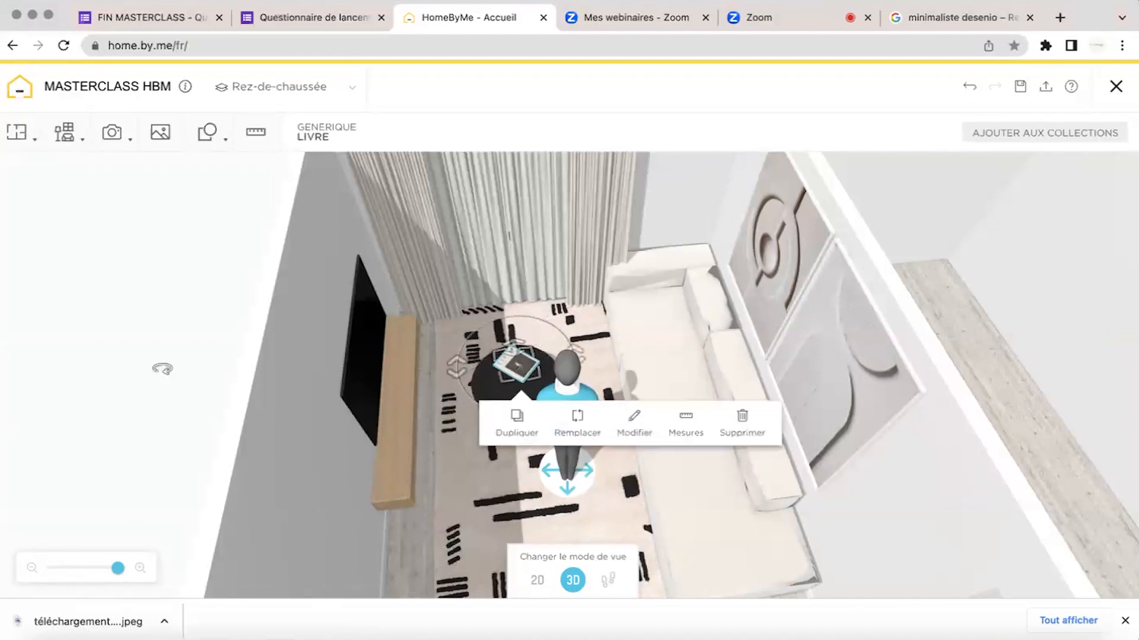
left_click(162, 369)
left_click_drag(164, 330, 56, 312)
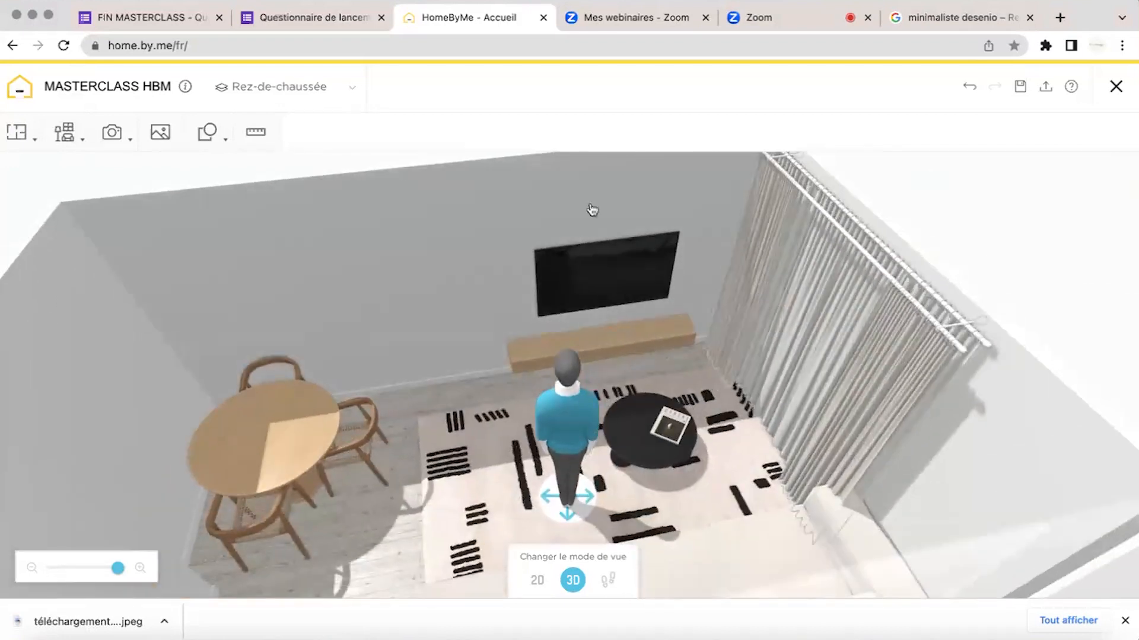
Search the catalogue for "peinture", filter by the colour Beige and examine the paint swatches for the room.
left_click(64, 131)
left_click(89, 200)
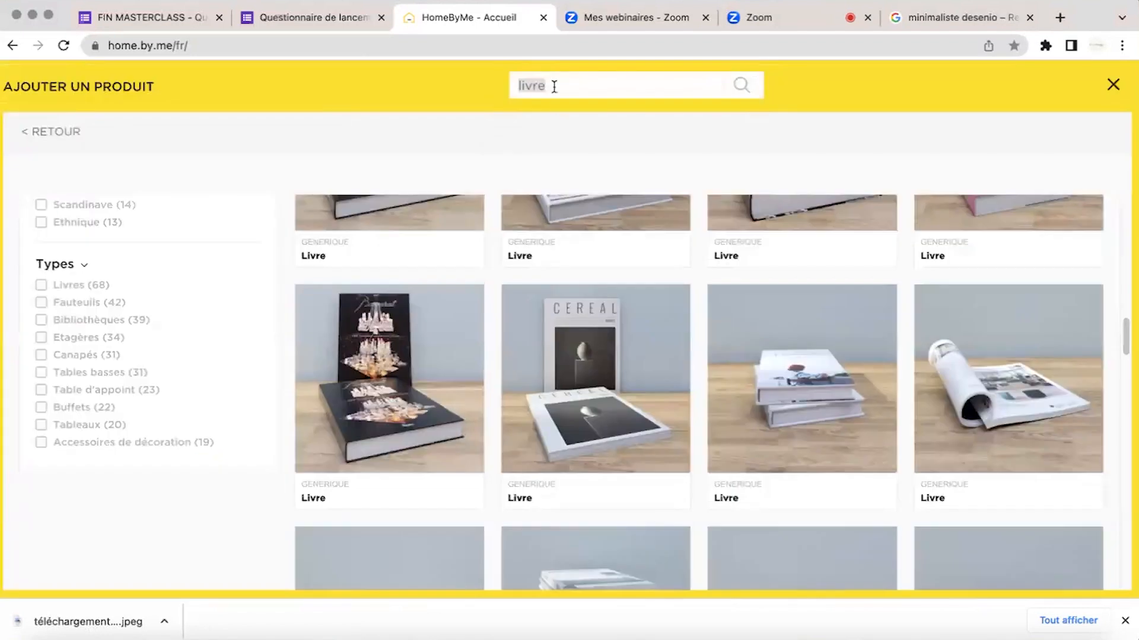
type("peintu")
key("Return")
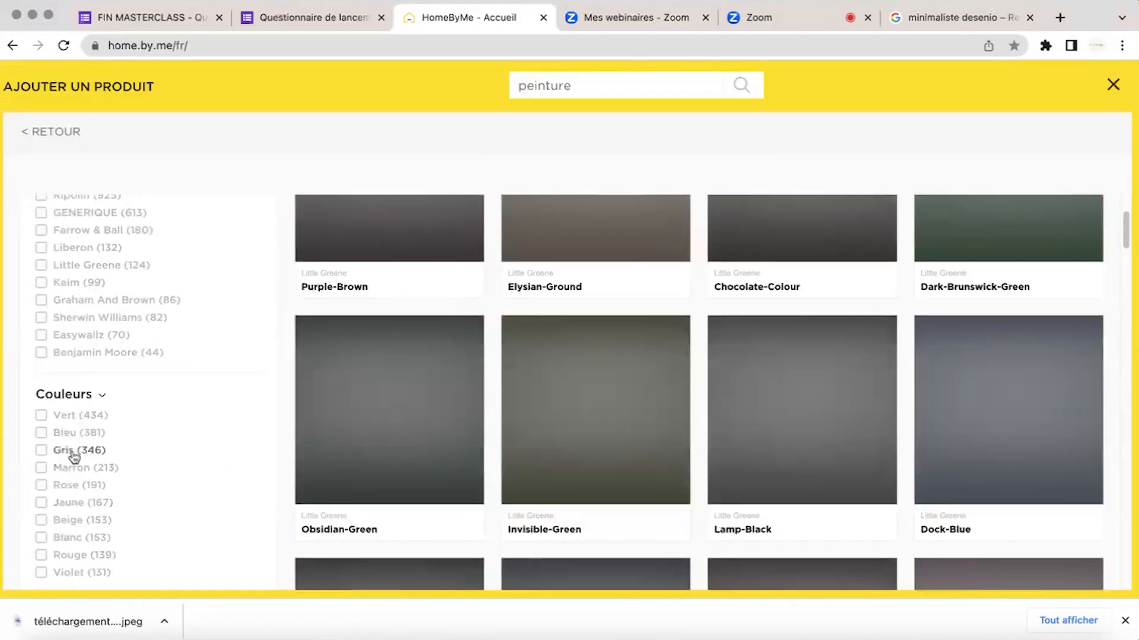
left_click(78, 527)
scroll(679, 336, "down", 5)
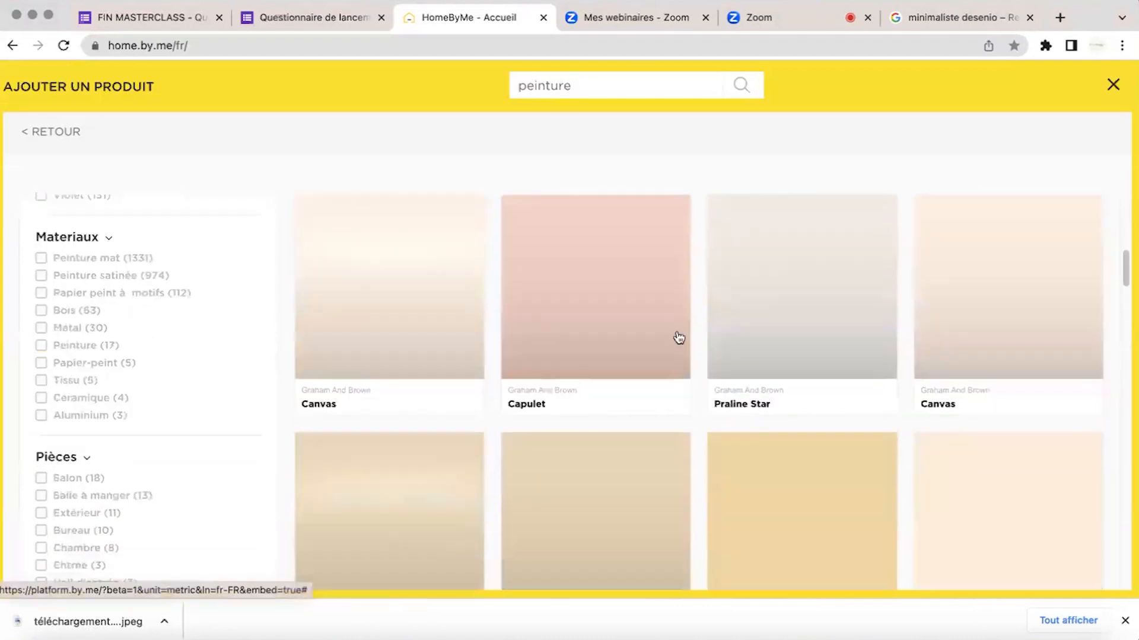
scroll(679, 337, "up", 5)
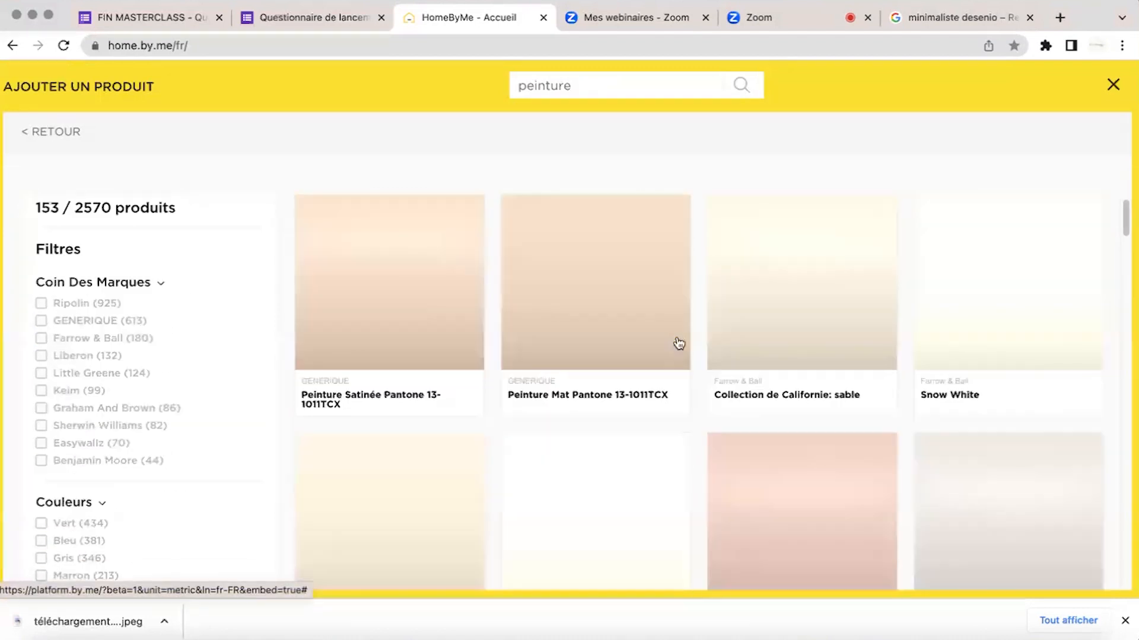
scroll(689, 478, "down", 4)
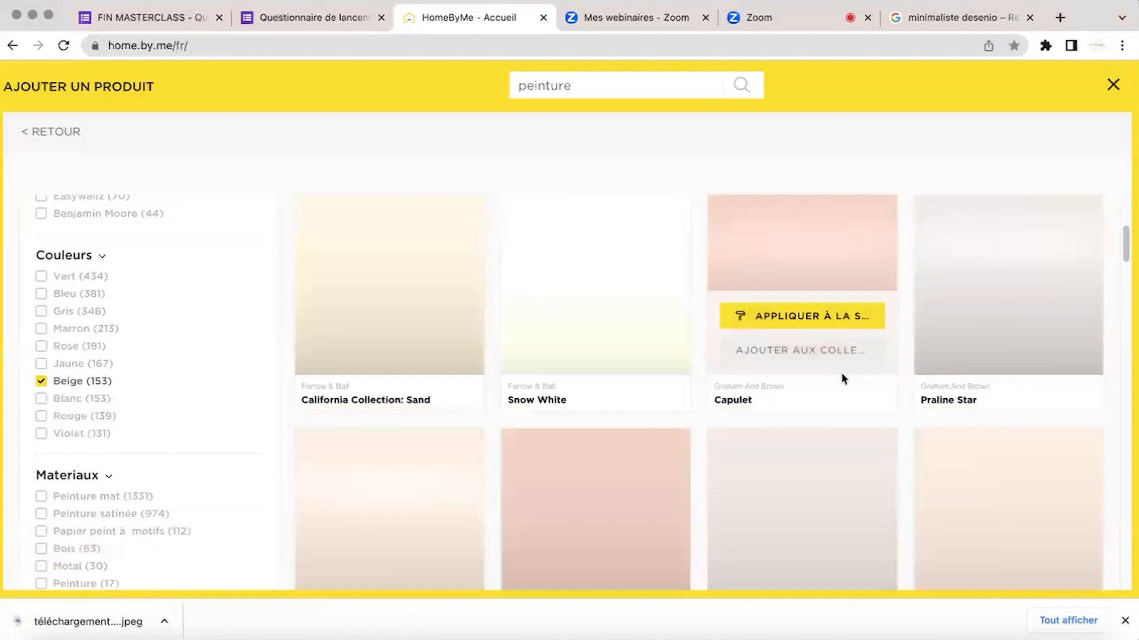
left_click(1112, 84)
left_click_drag(729, 185, 581, 423)
left_click_drag(575, 383, 641, 405)
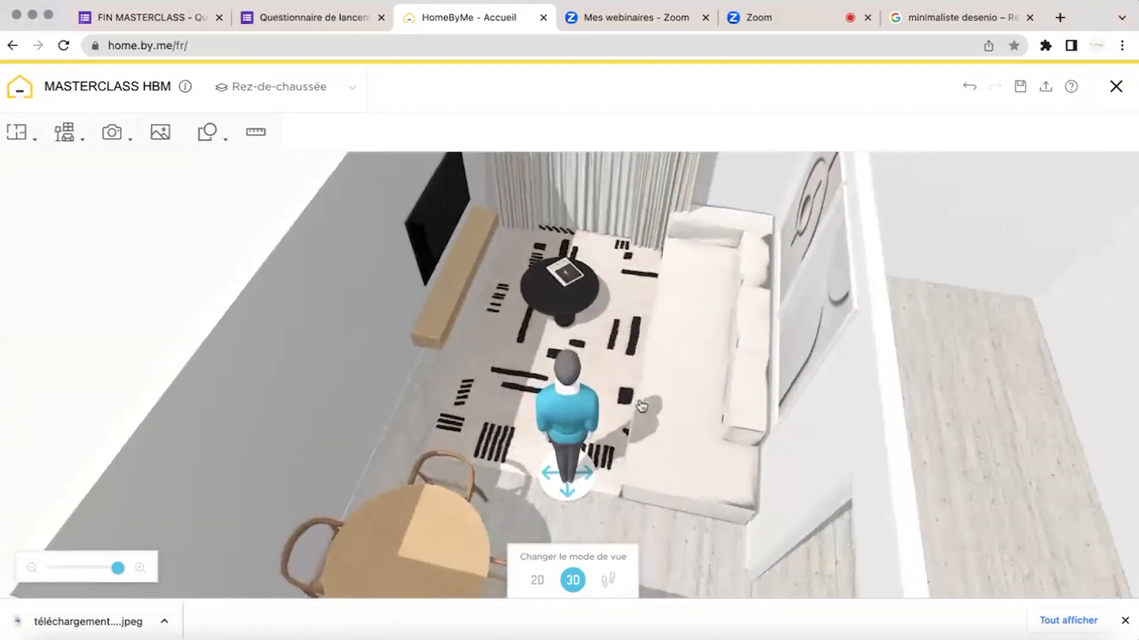